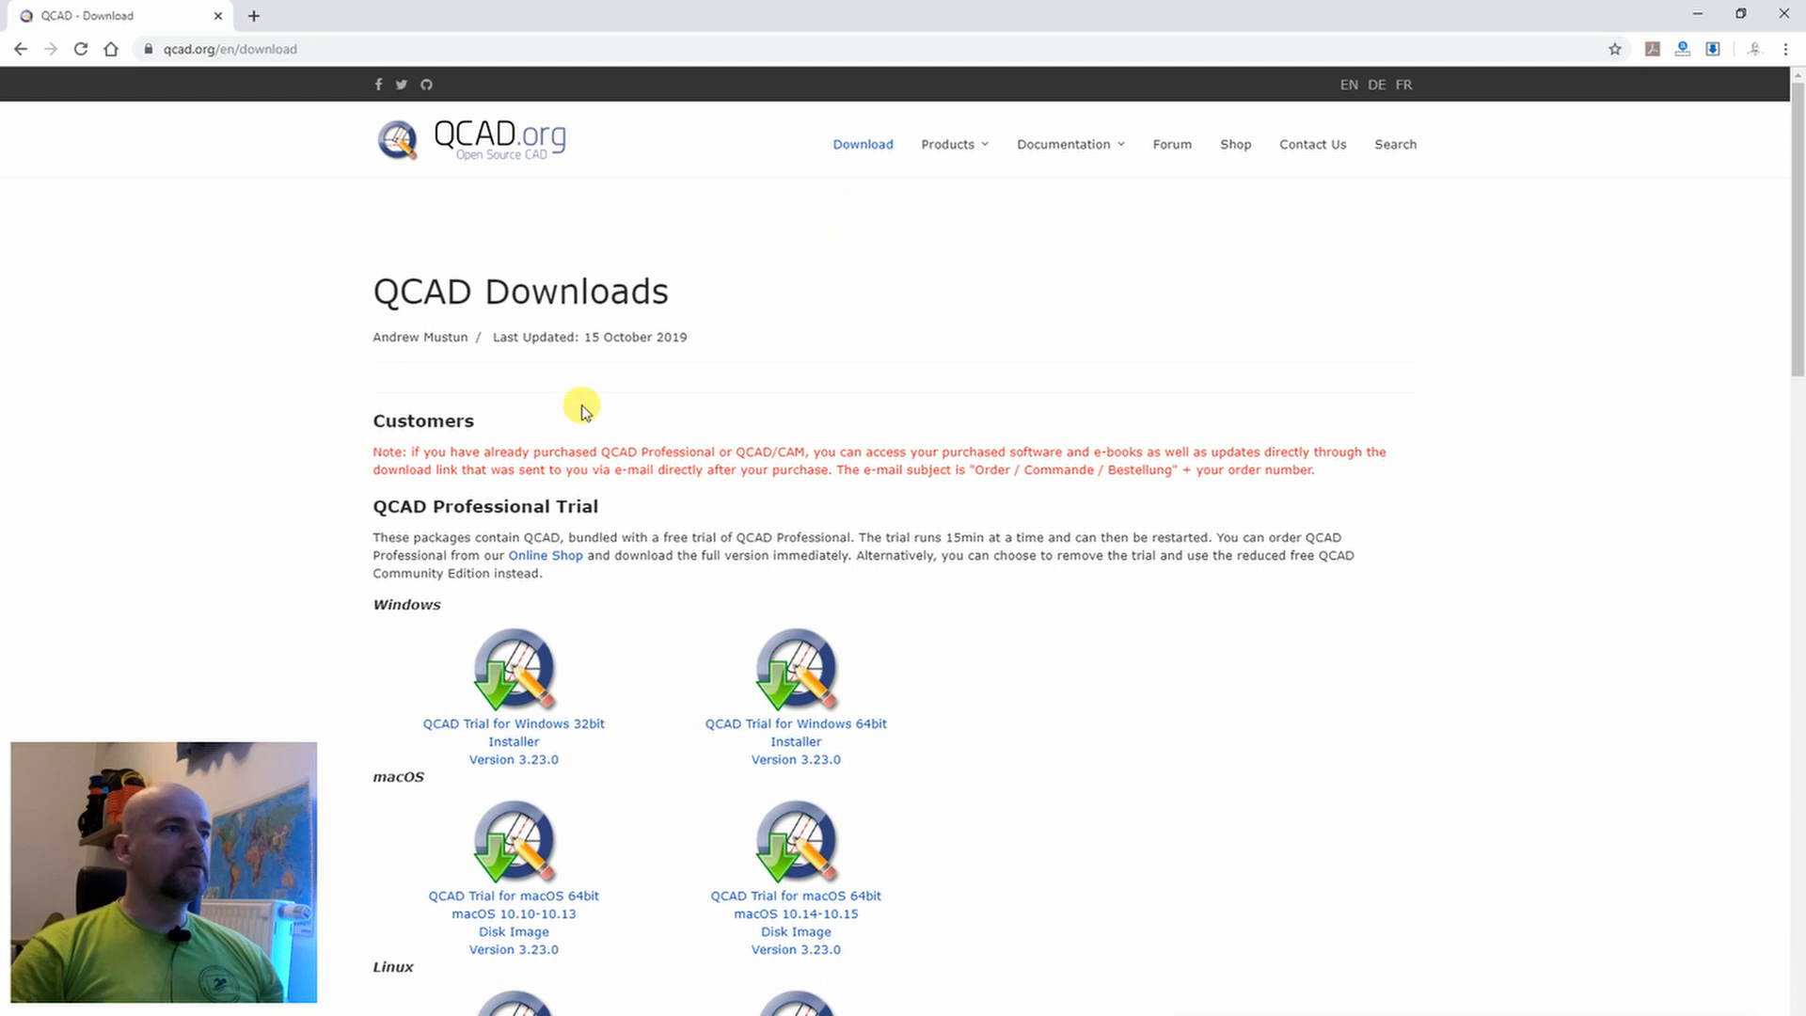
Look up the computer's system type in the Windows System Information app and close it.
scroll(335, 484, down, 2)
scroll(336, 492, up, 2)
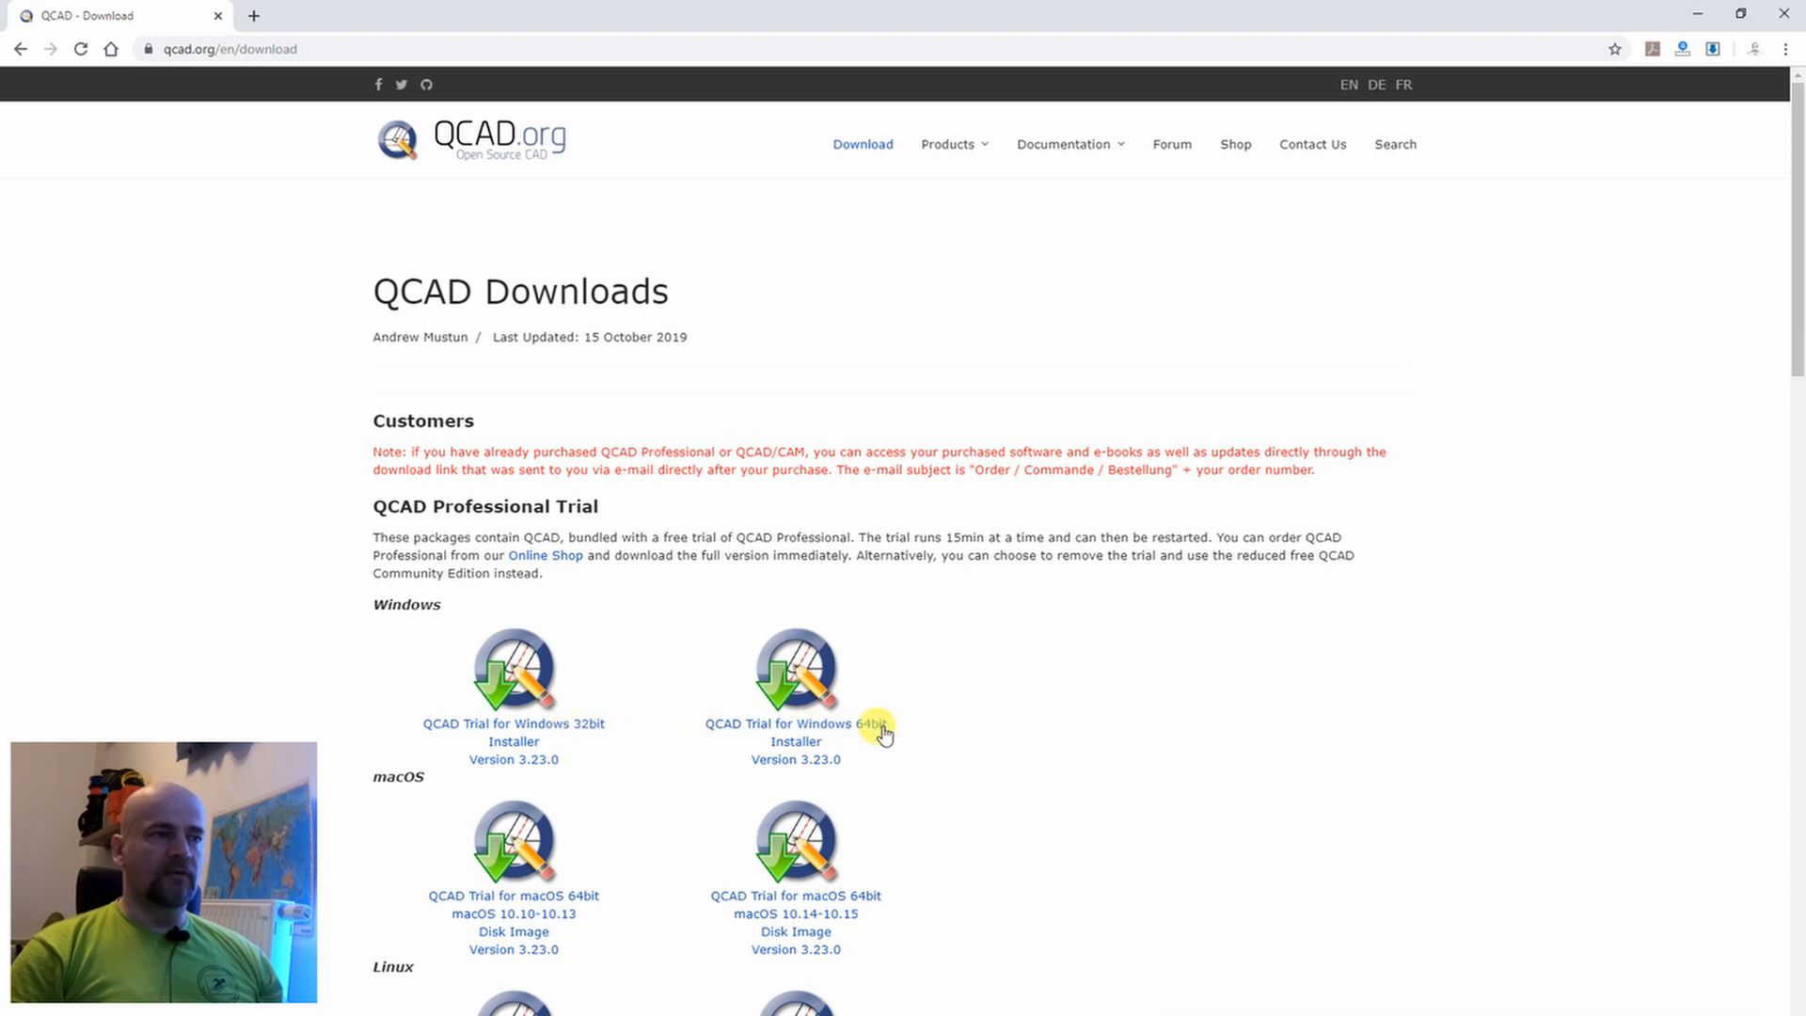
key(super)
text(rend)
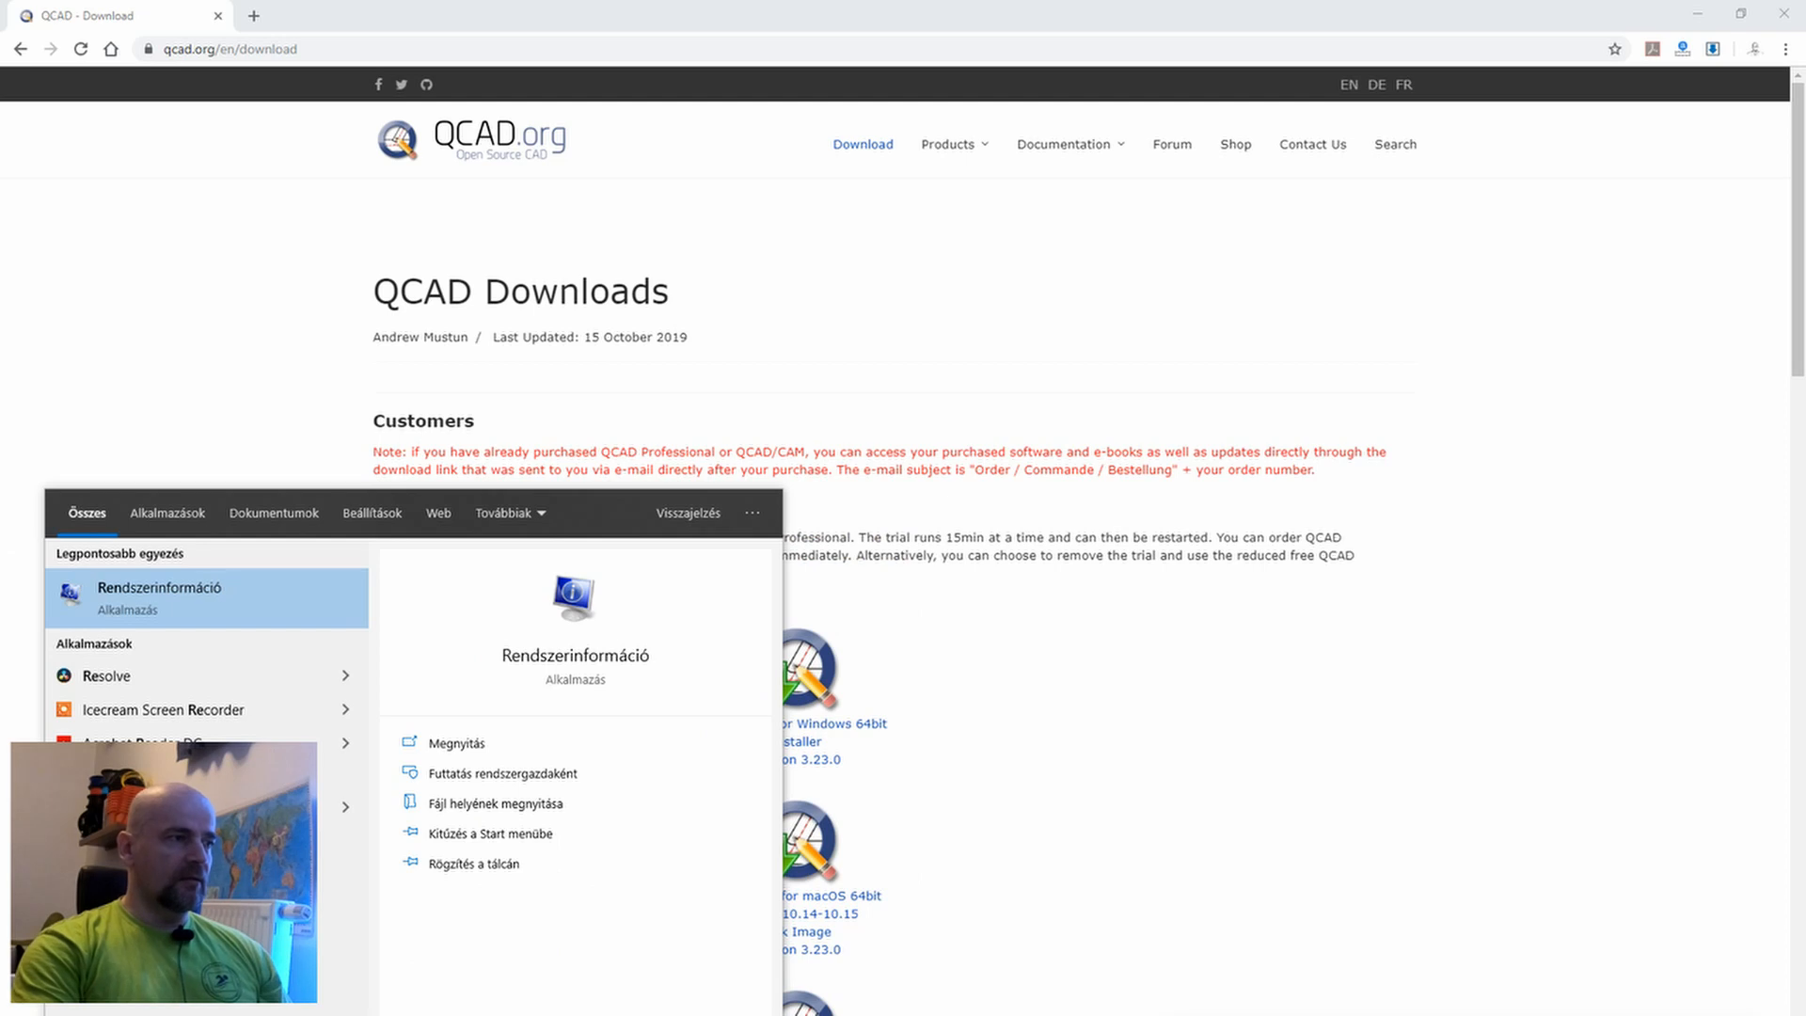
key(Return)
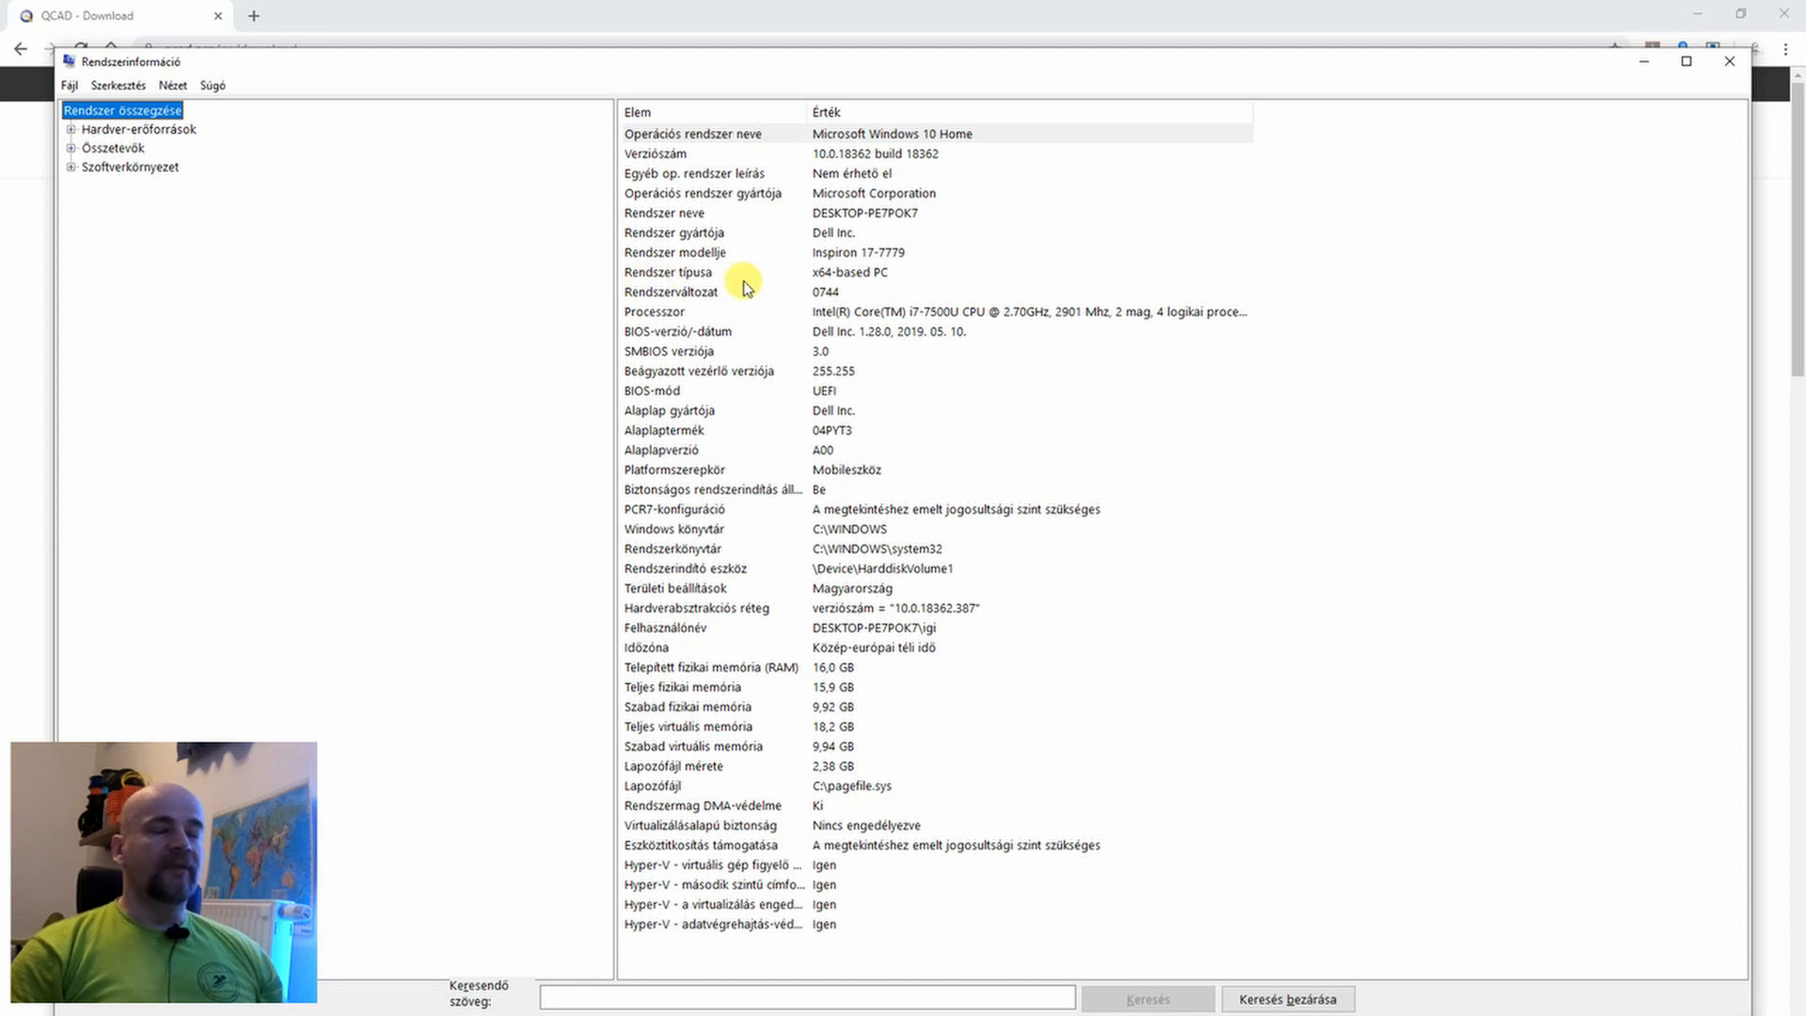
click(825, 275)
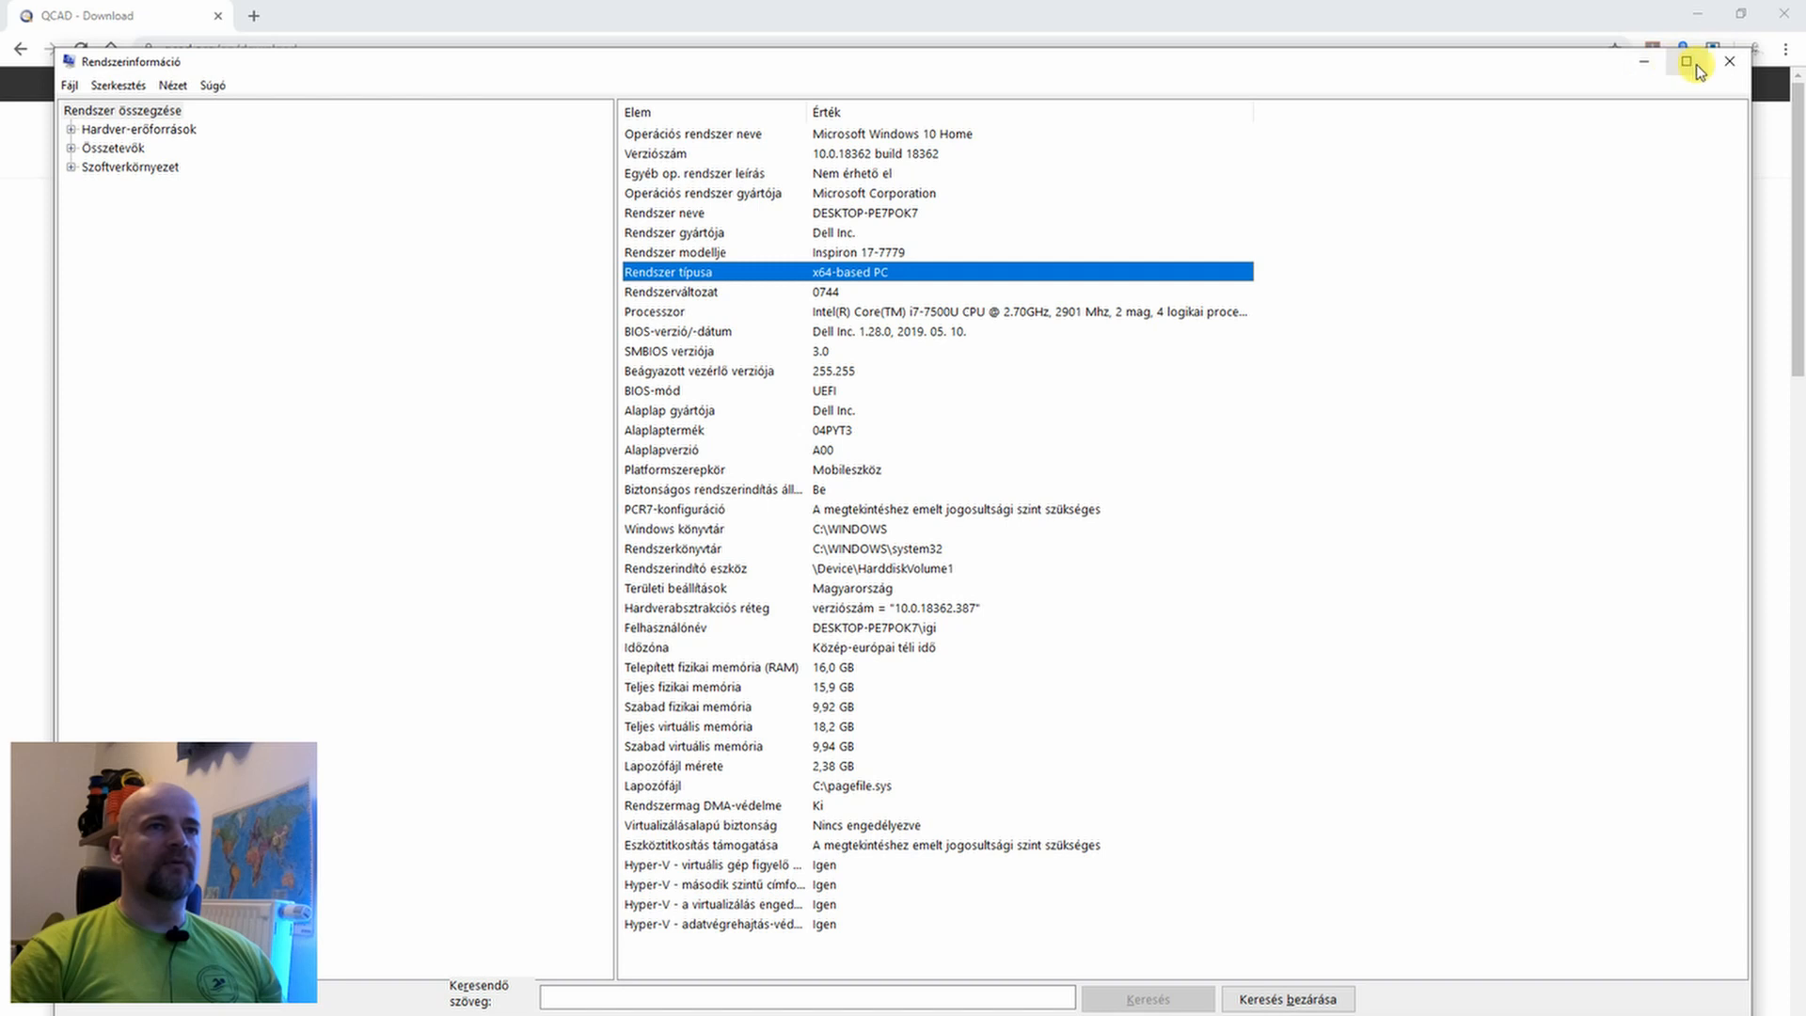
click(1728, 61)
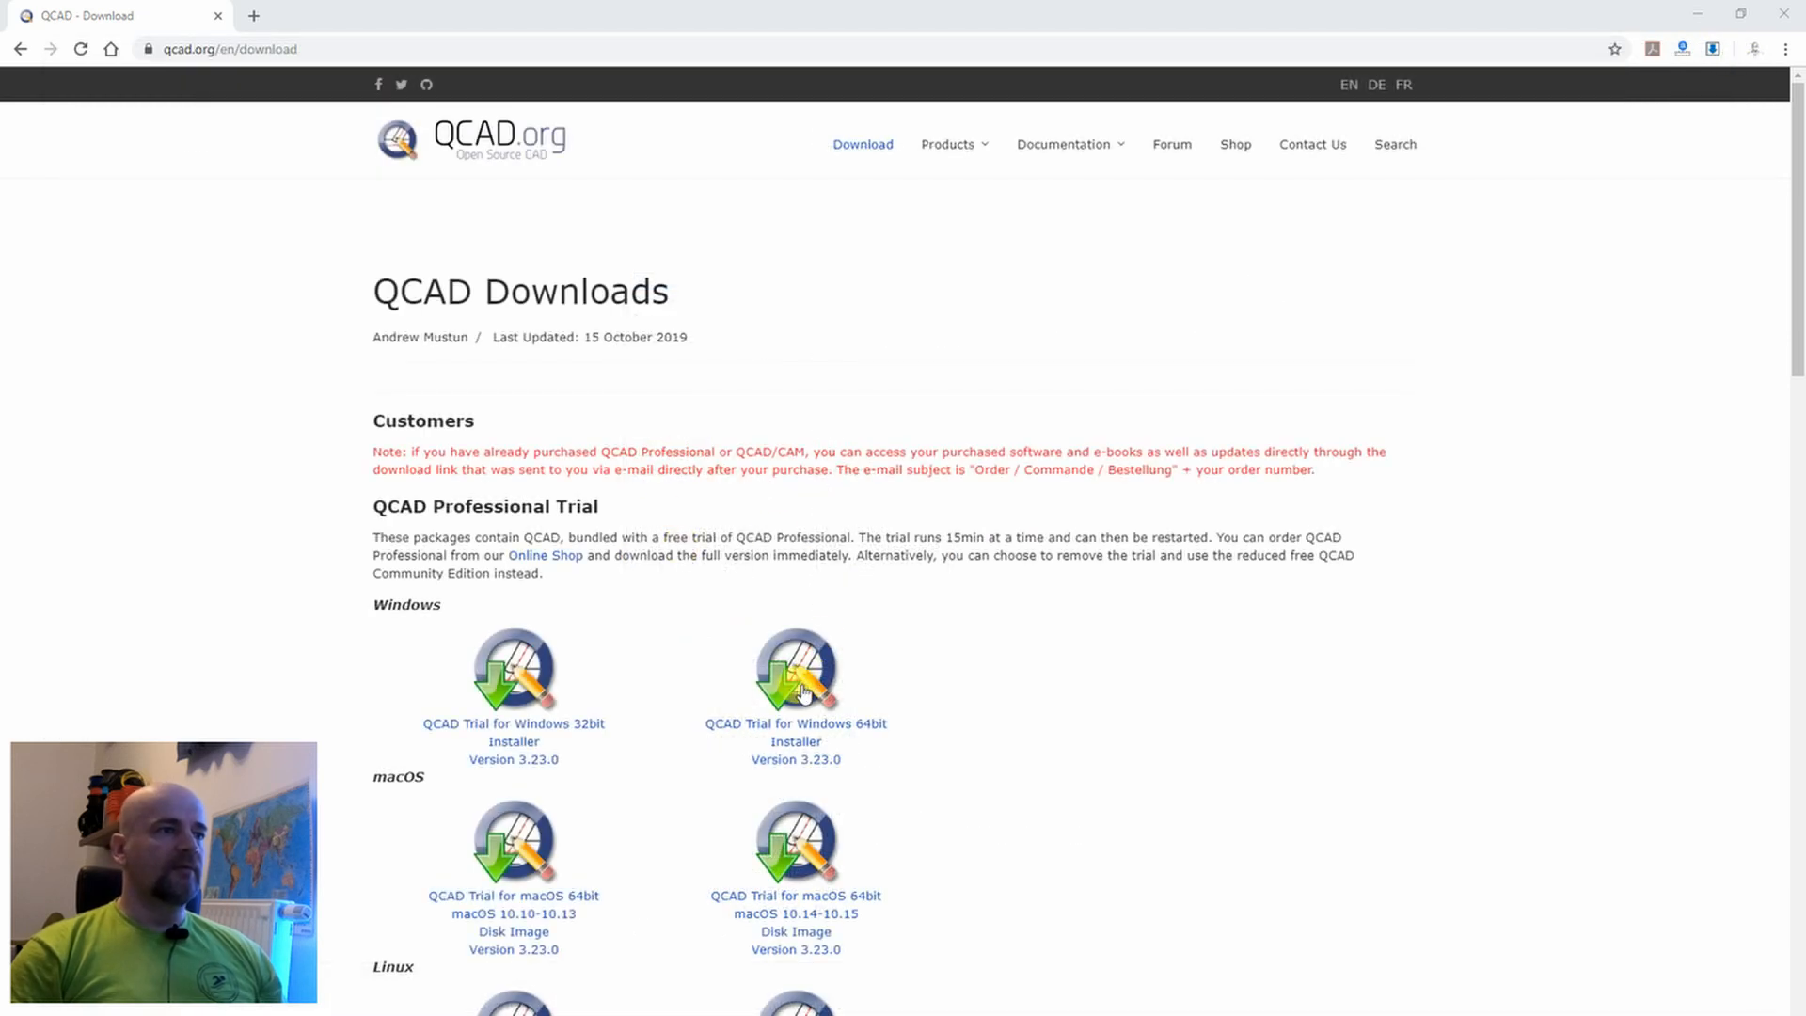
Download the Windows 64bit QCAD Trial 3.23.0 installer, install it to C:\Program Files\QCAD\, and close the browser.
click(810, 729)
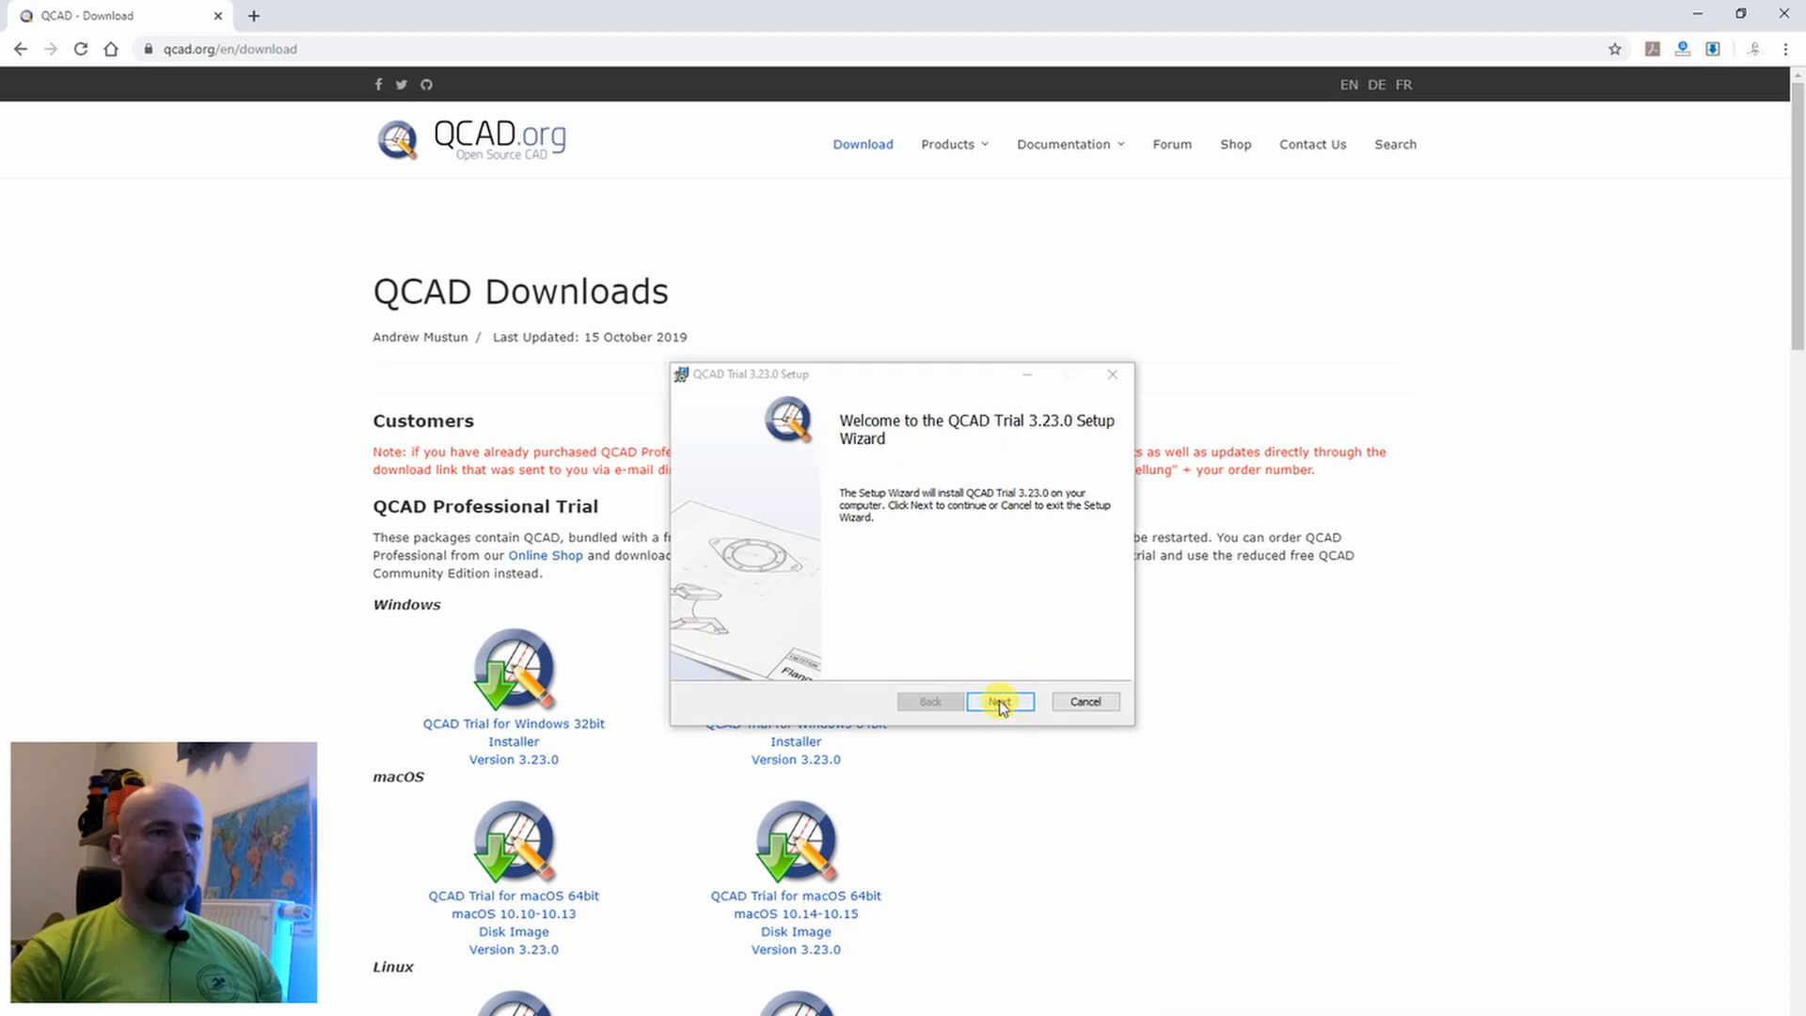
click(994, 704)
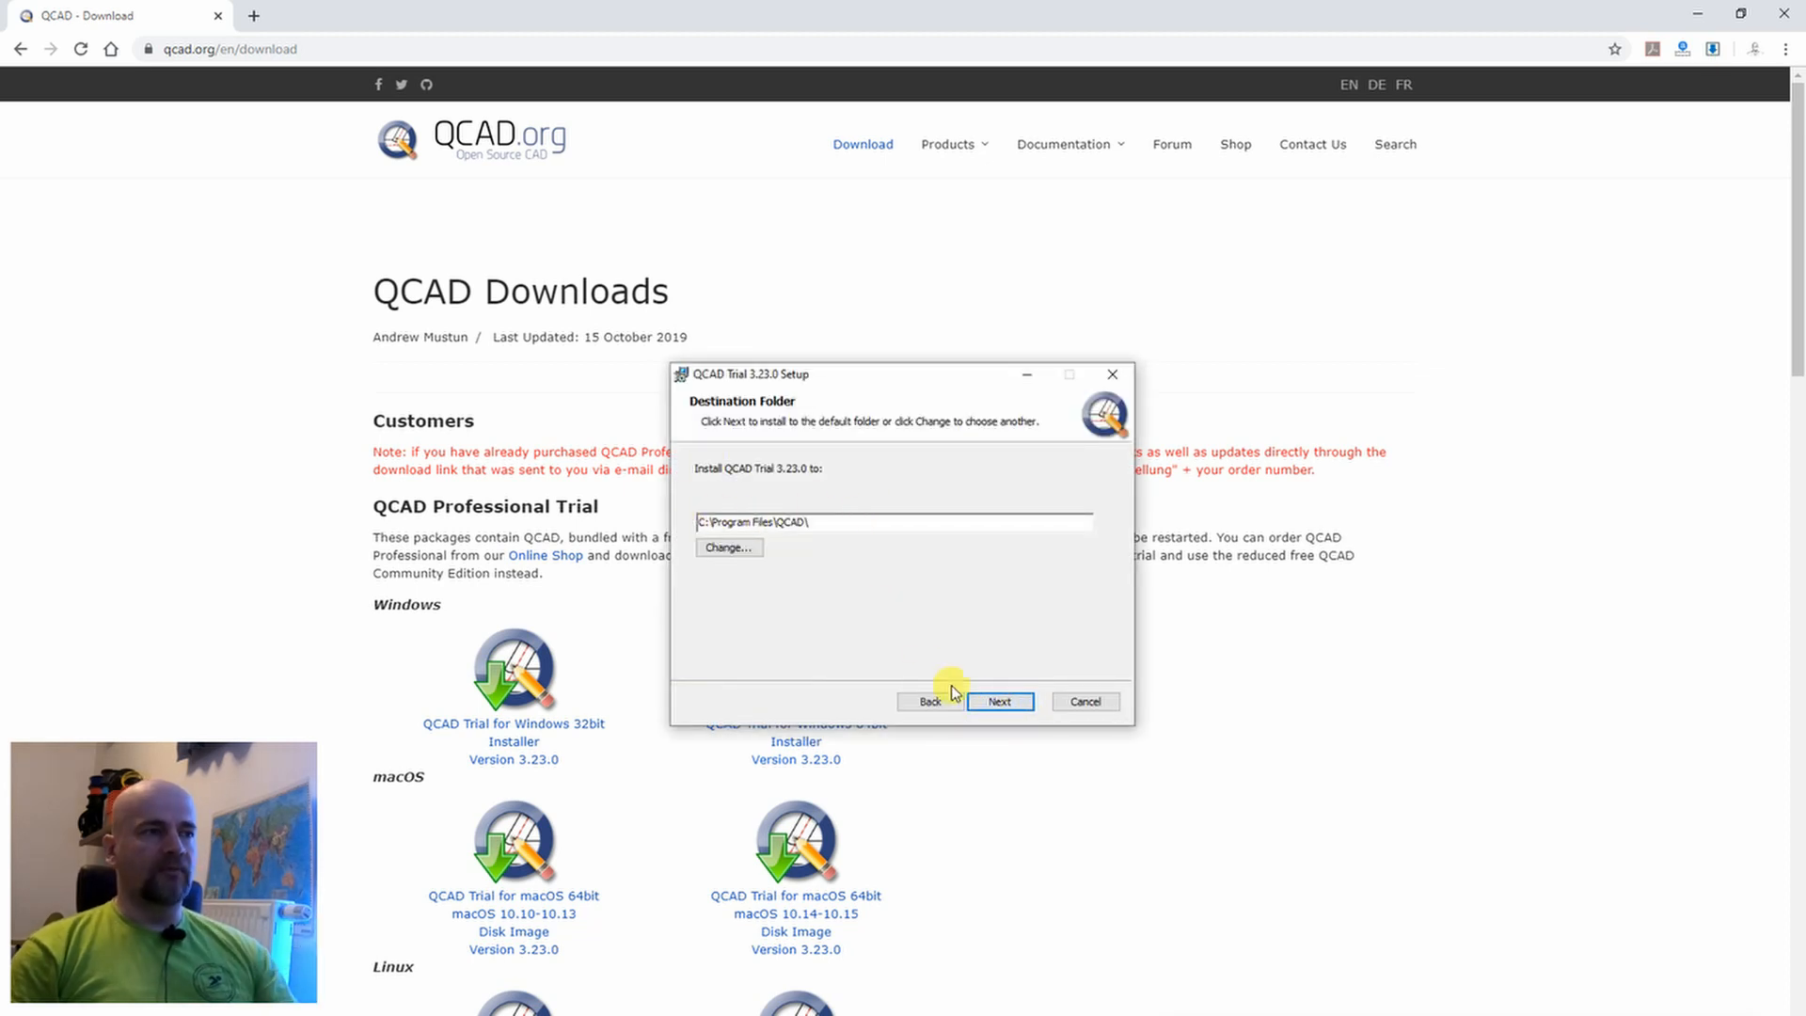
click(996, 701)
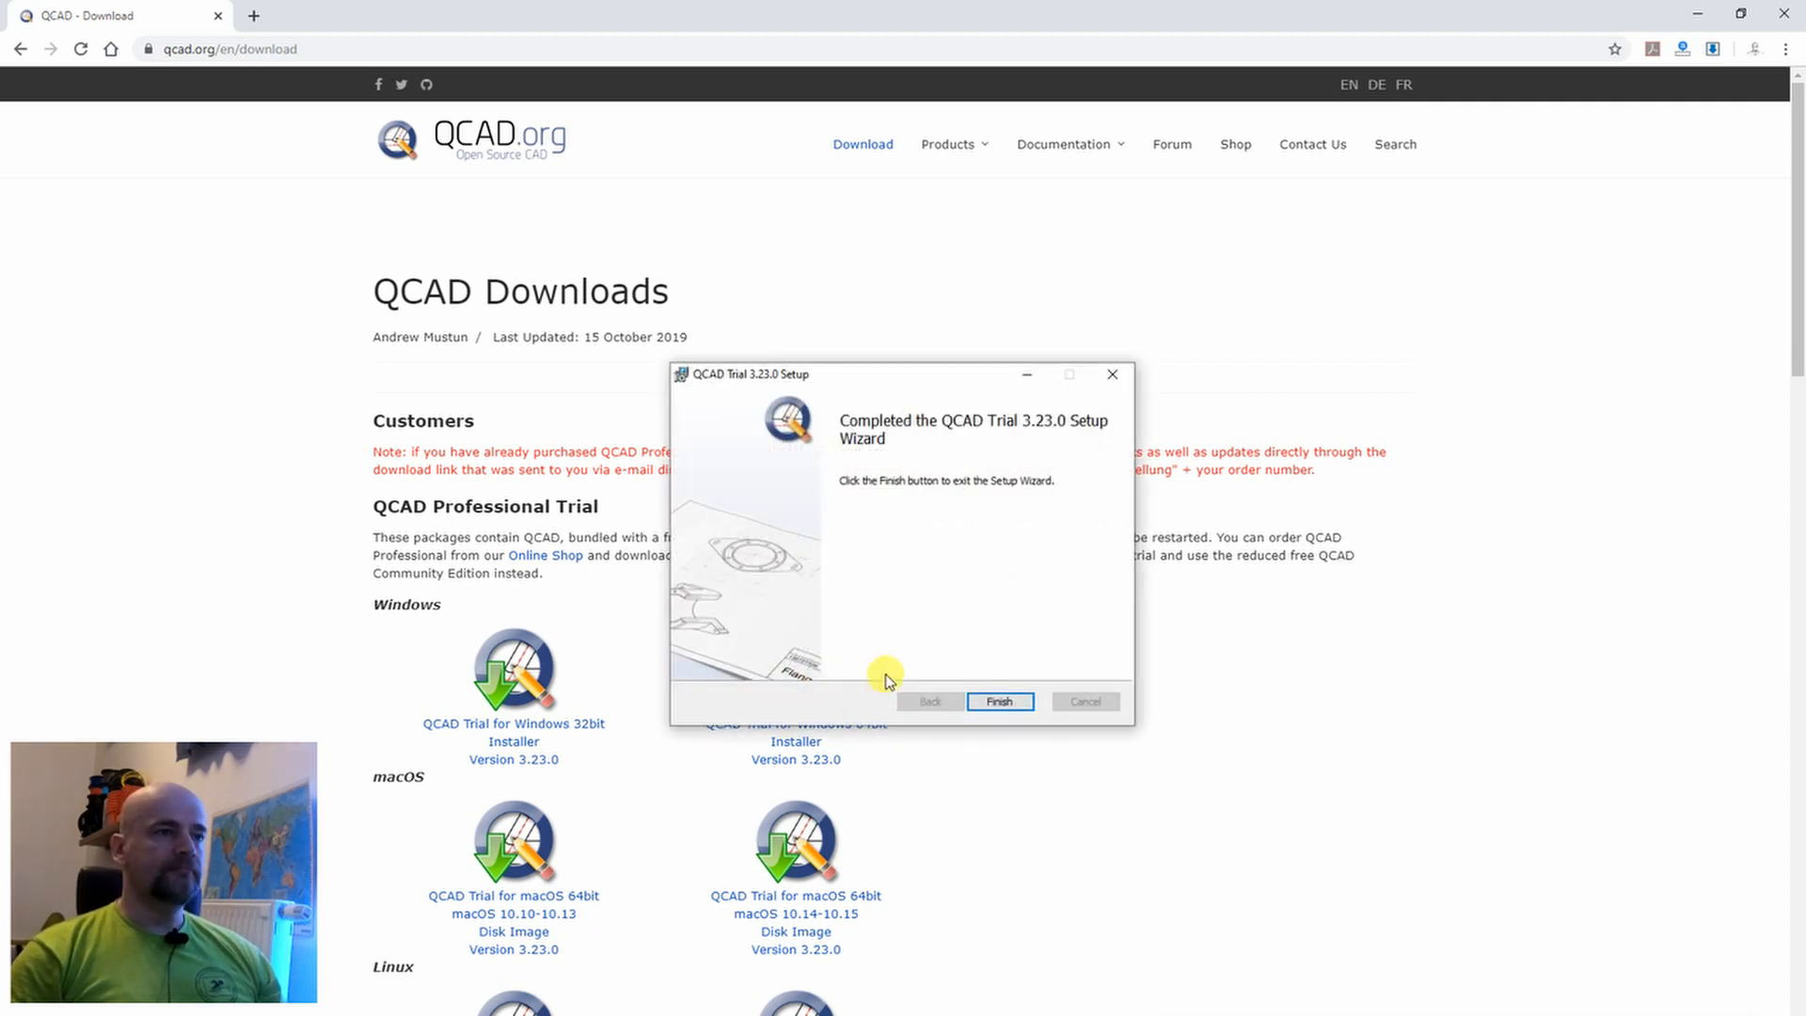
click(995, 702)
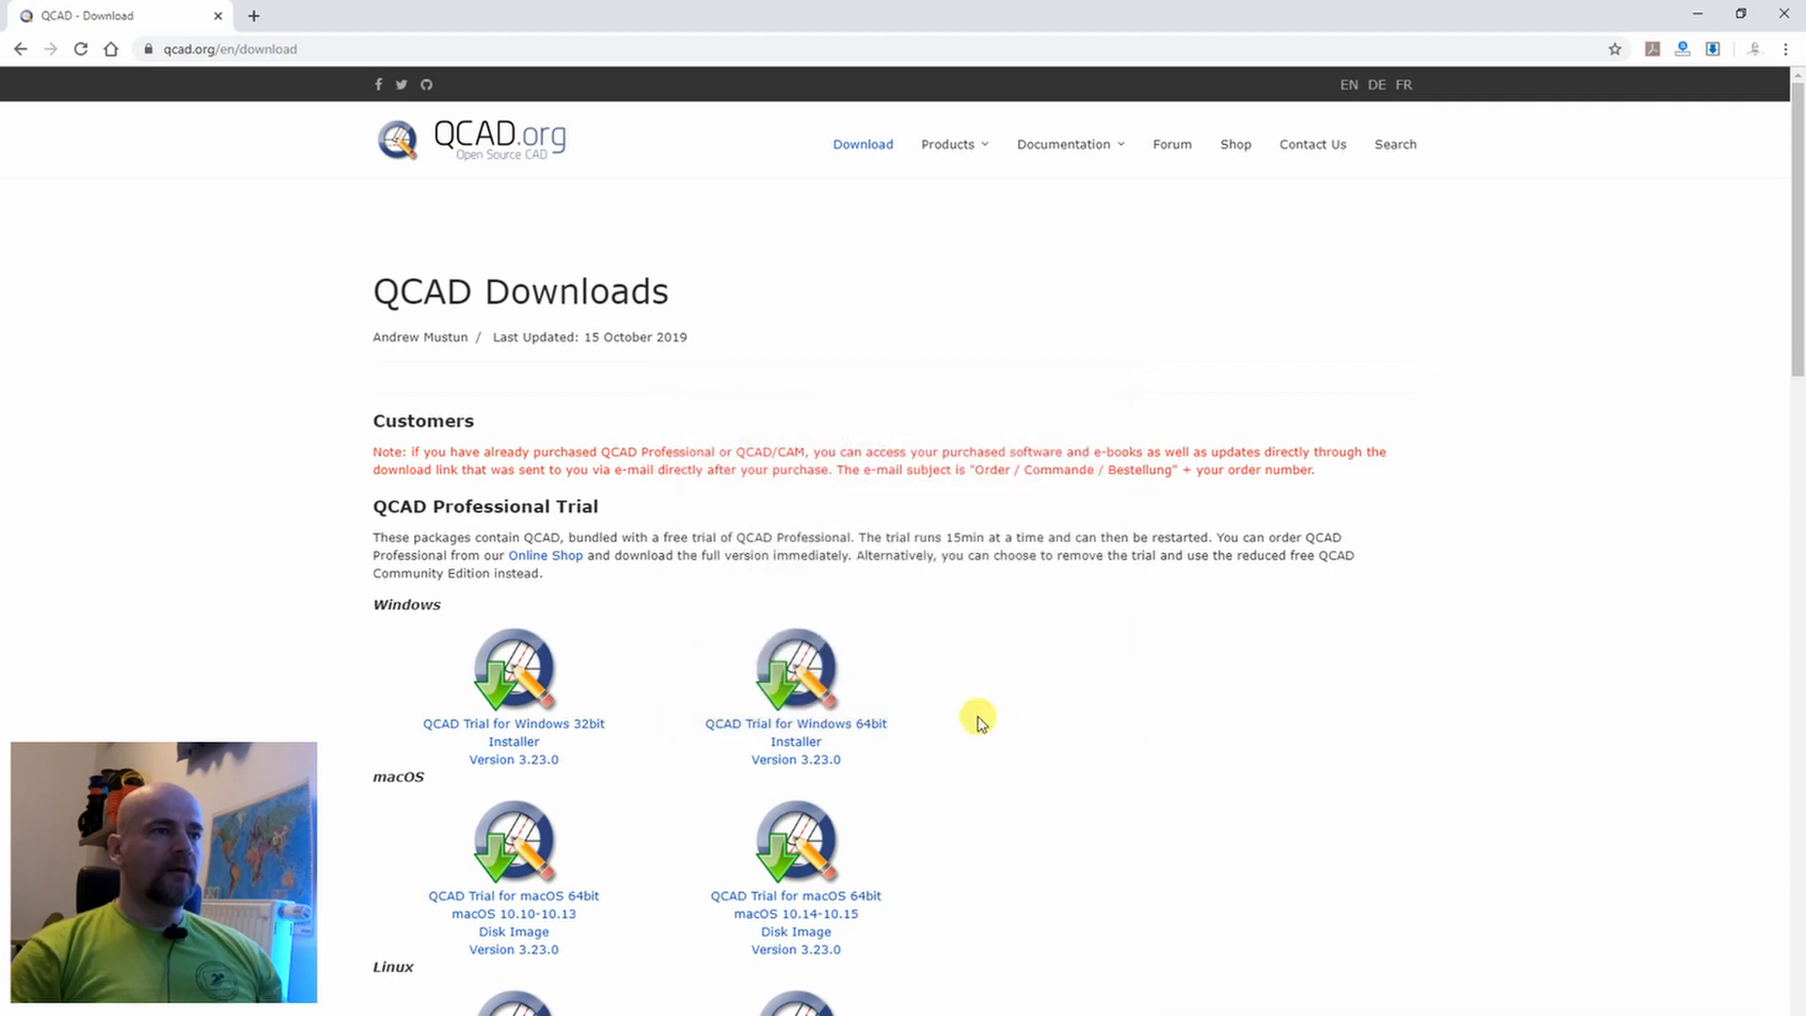
click(1784, 17)
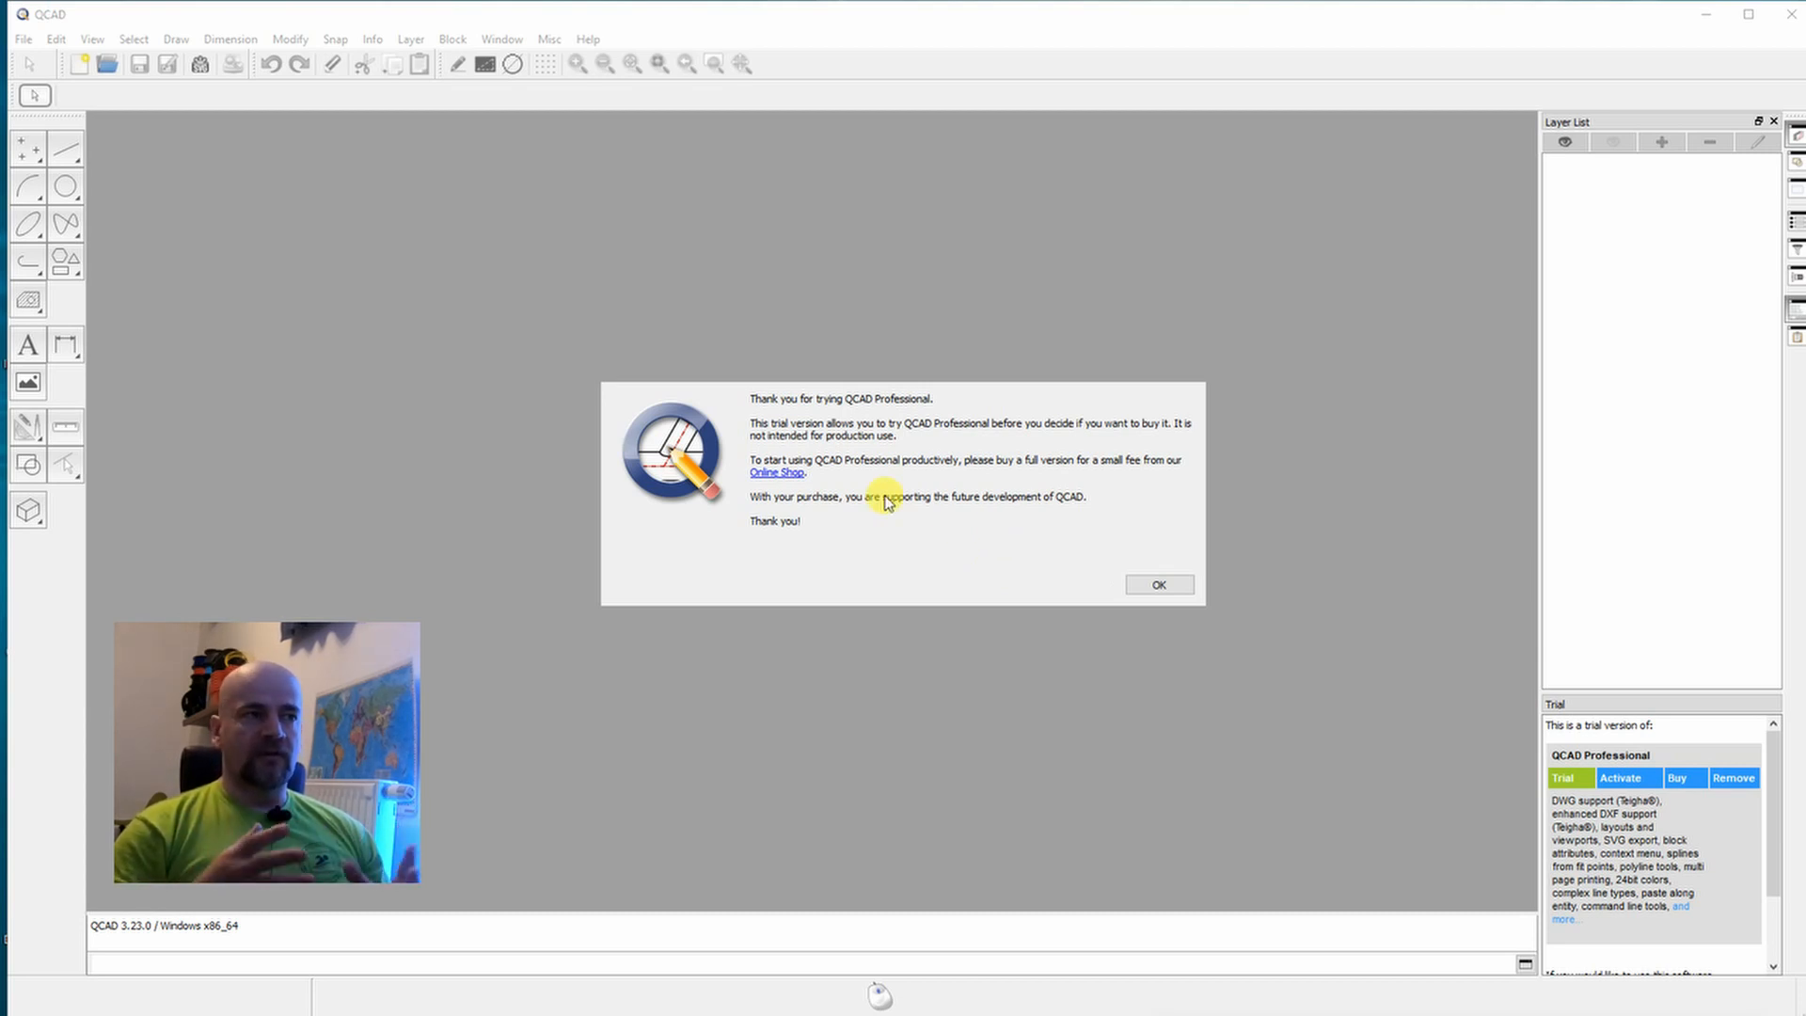
Dismiss the trial notice, check which plugin files must be deleted to remove the QCAD Professional add-on, and close QCAD.
click(1164, 583)
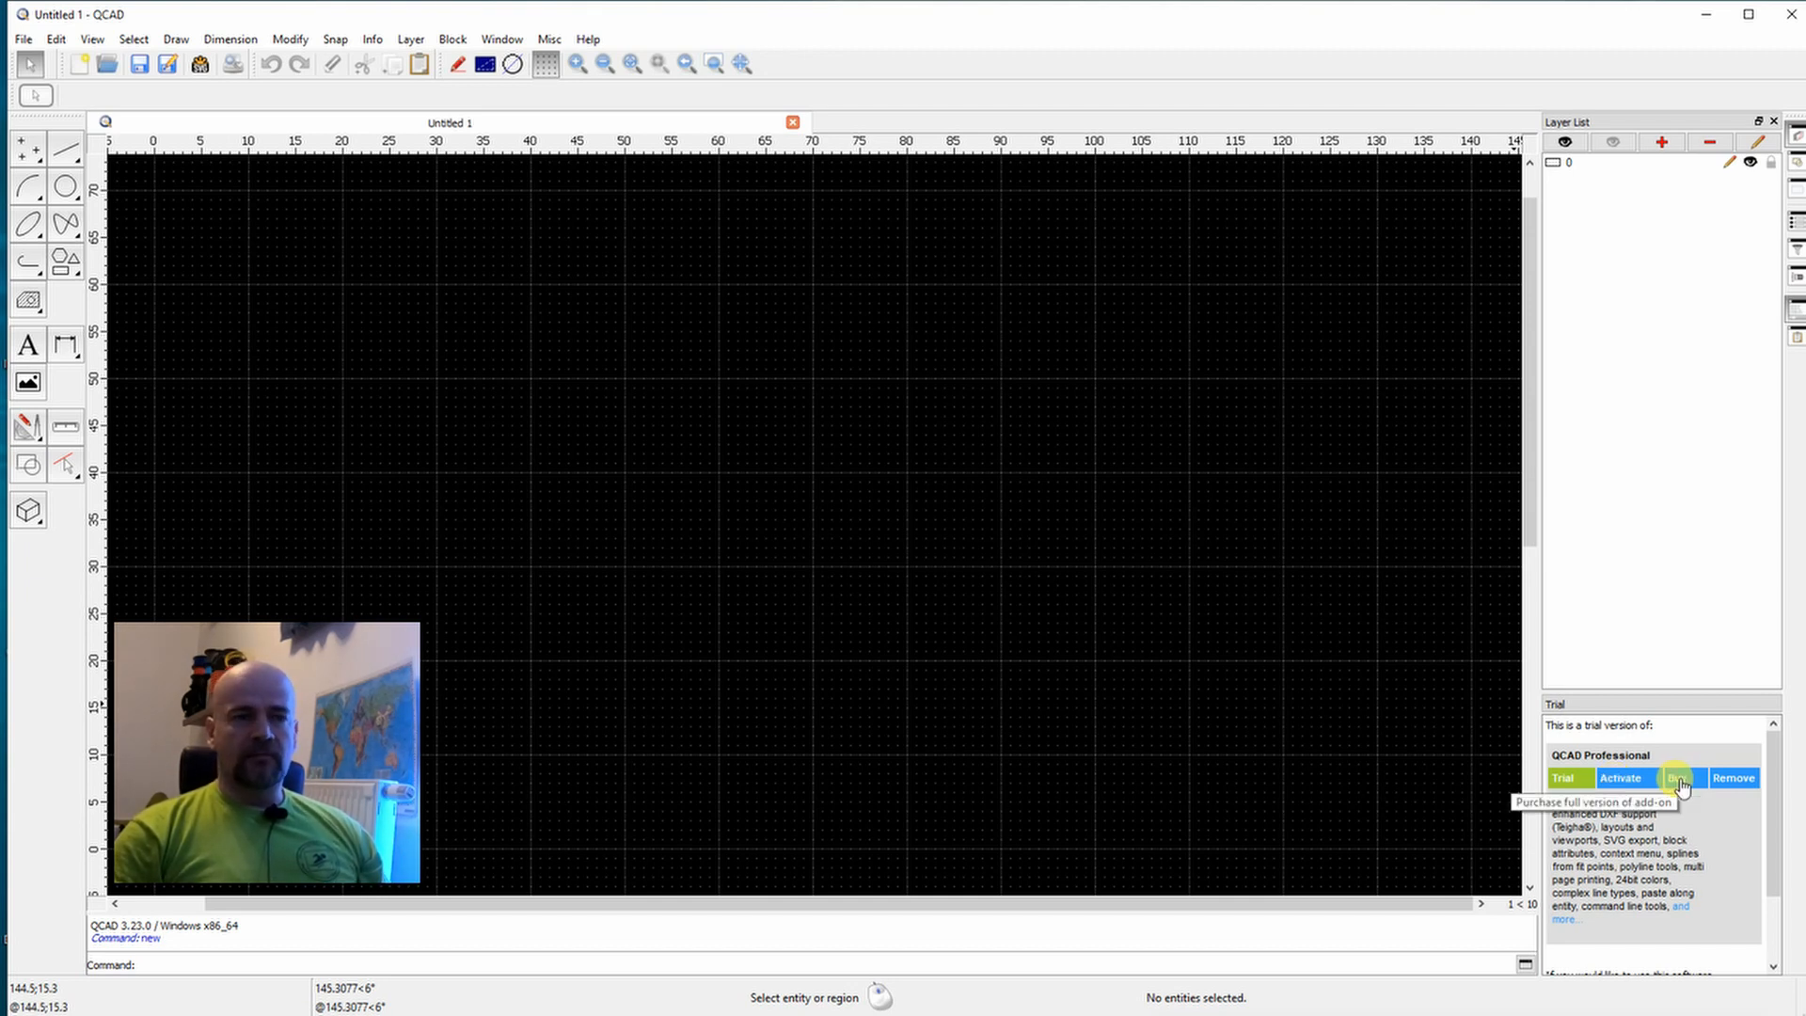
click(1735, 779)
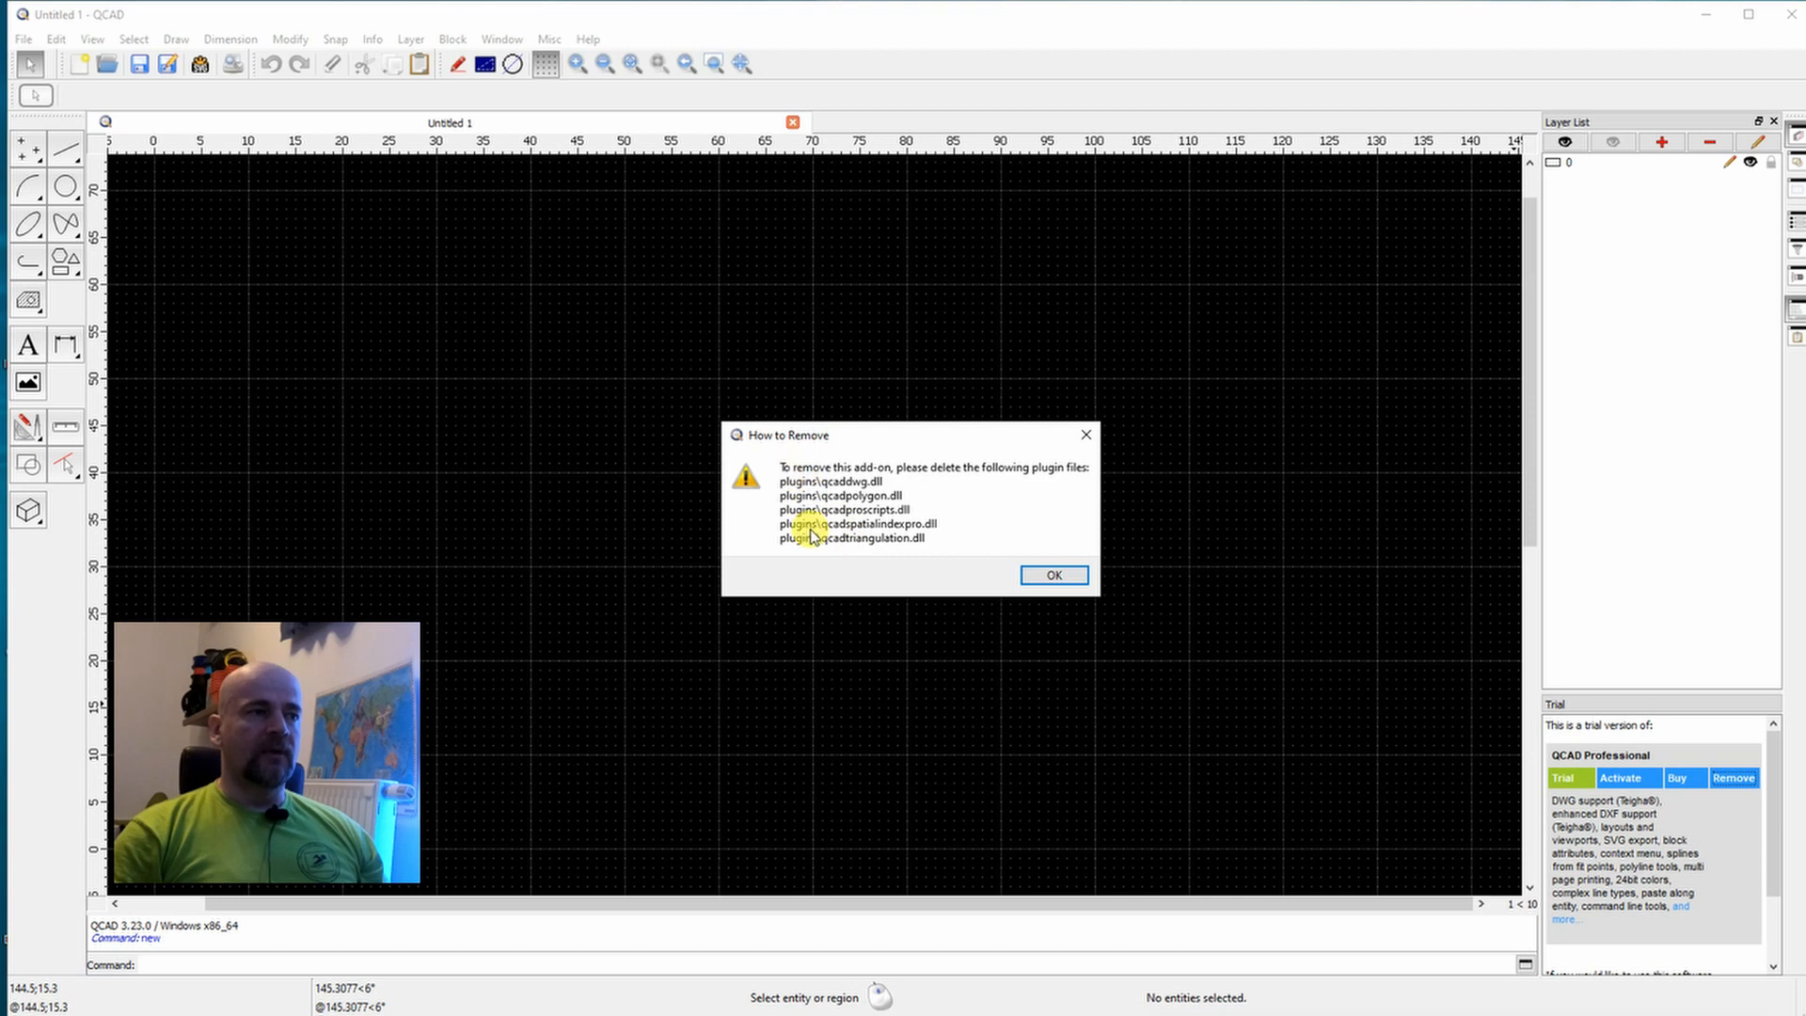
key(alt+Tab)
click(1053, 577)
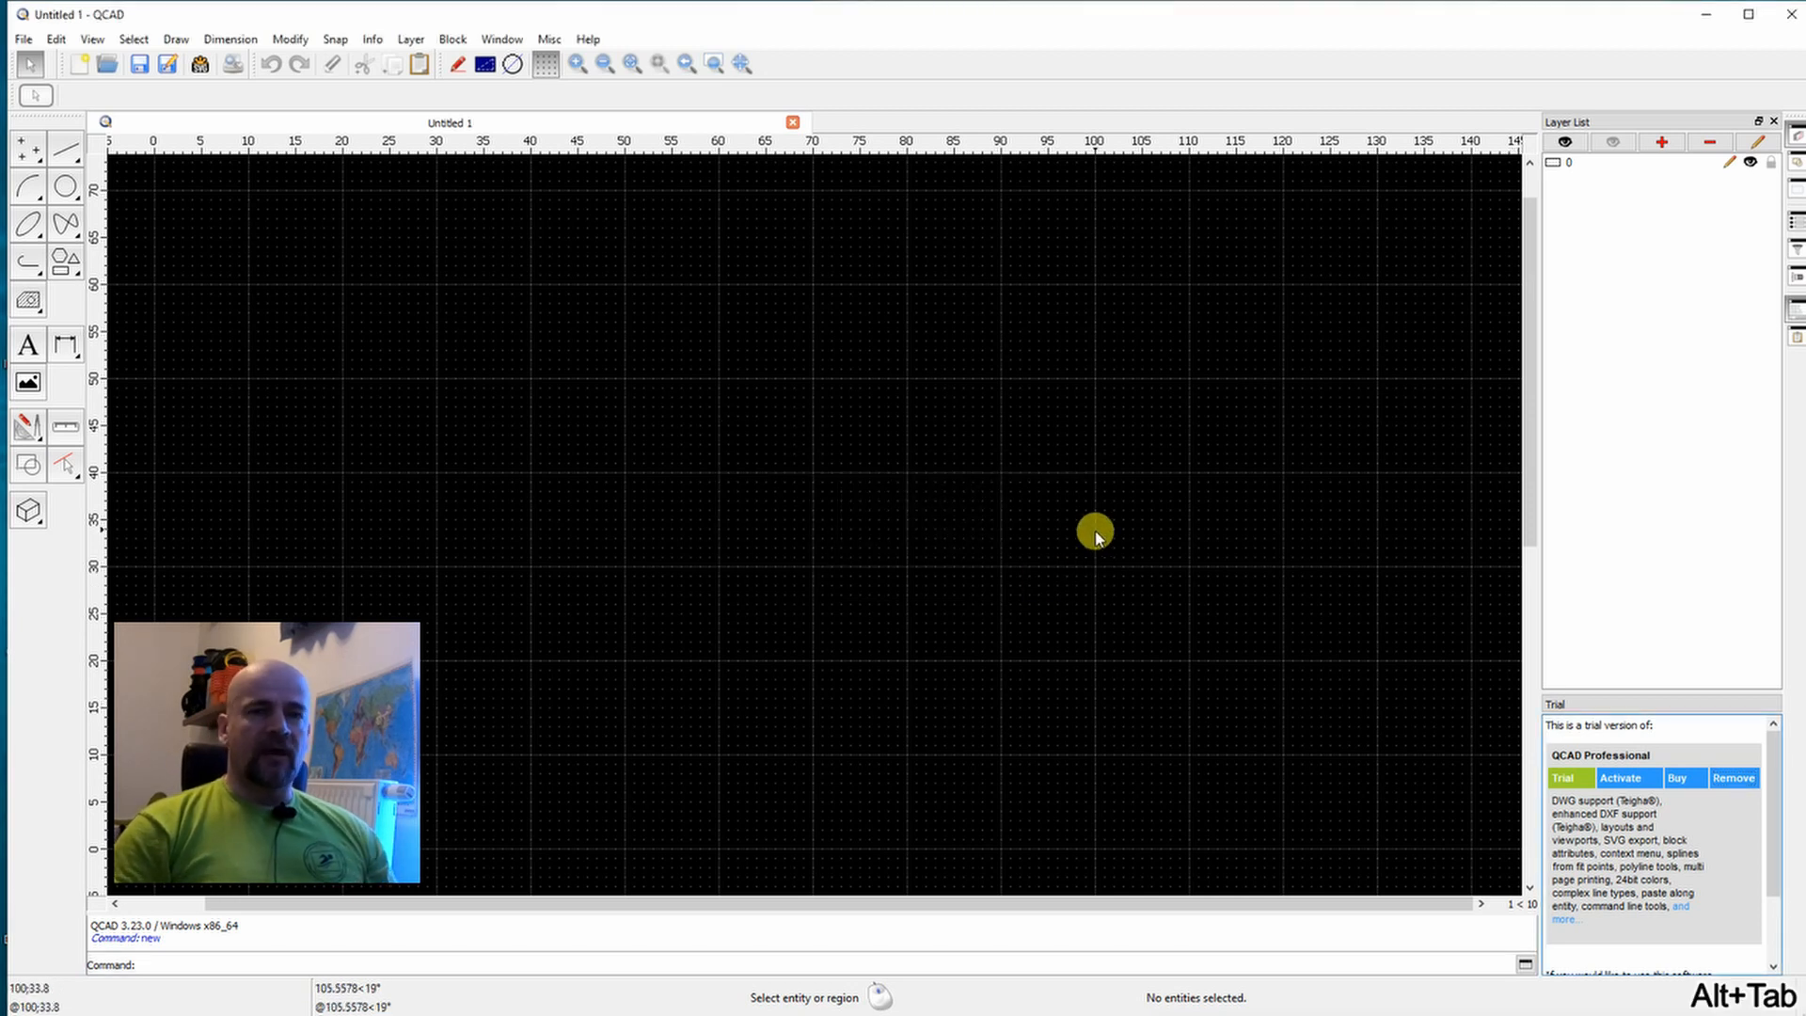
click(1791, 17)
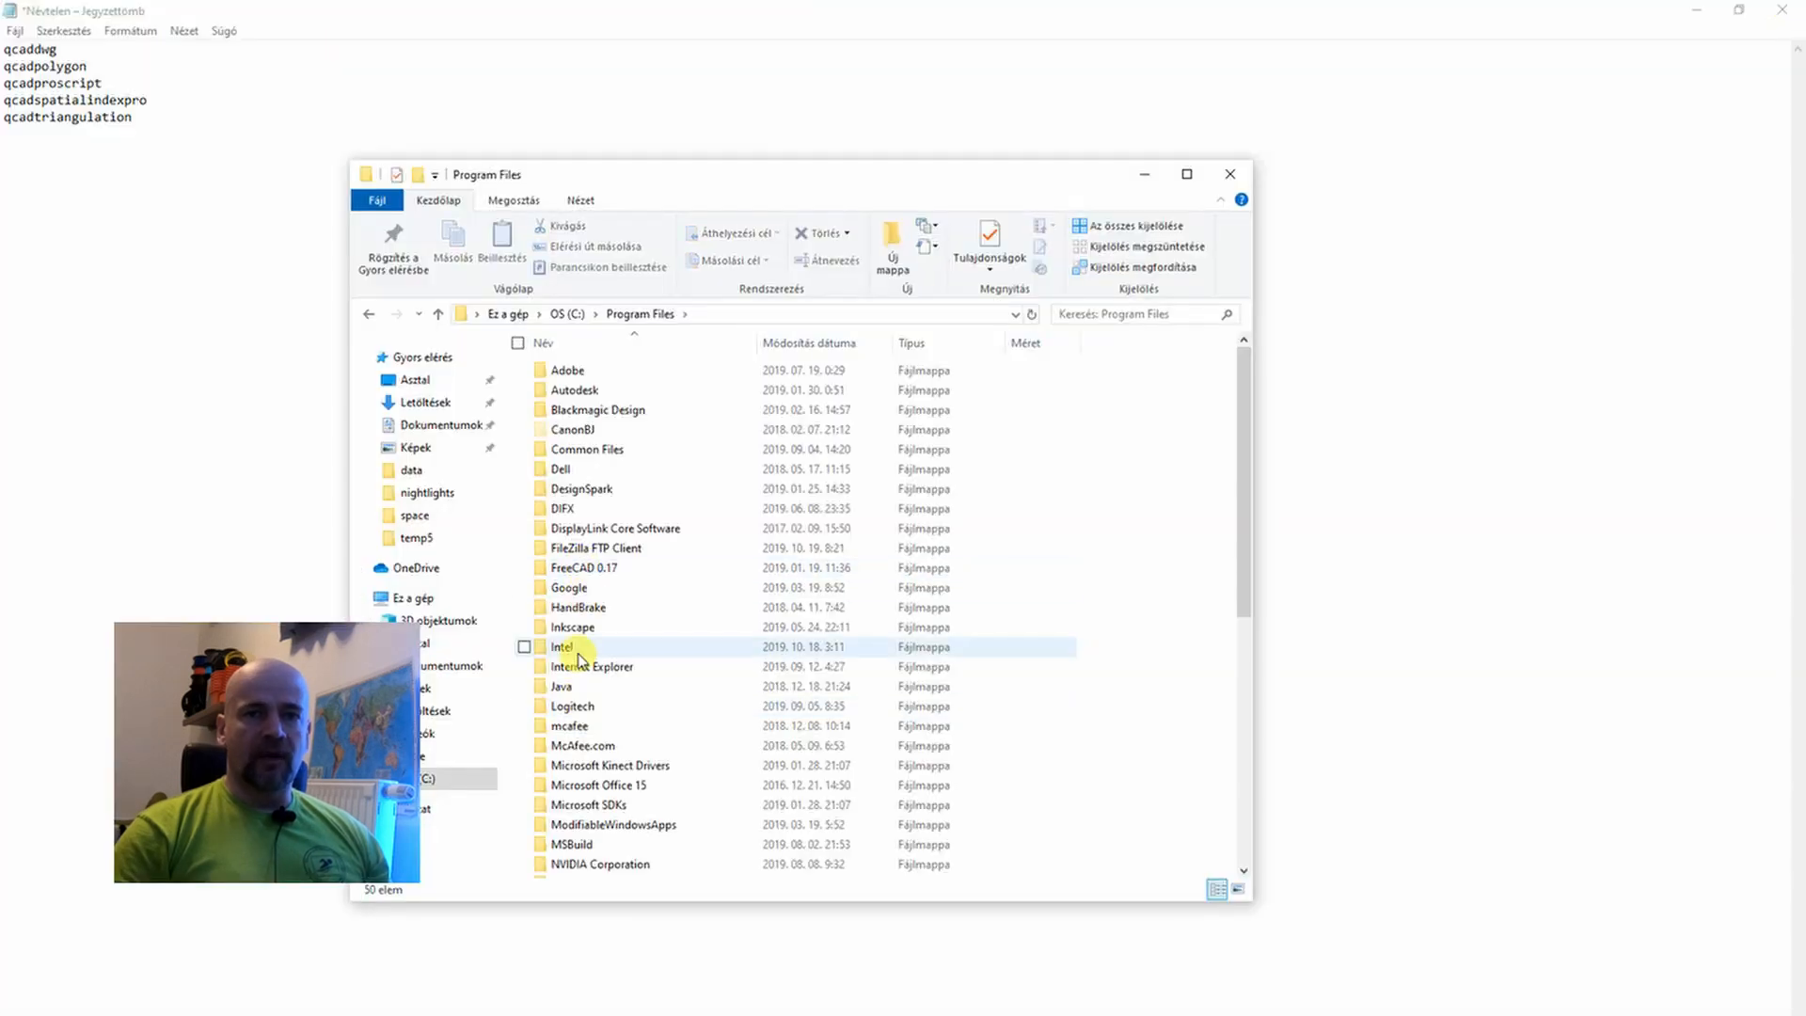
Open the plugins folder inside C:\Program Files\QCAD and review the noted list of plugin names in the text file.
key(q)
double_click(566, 472)
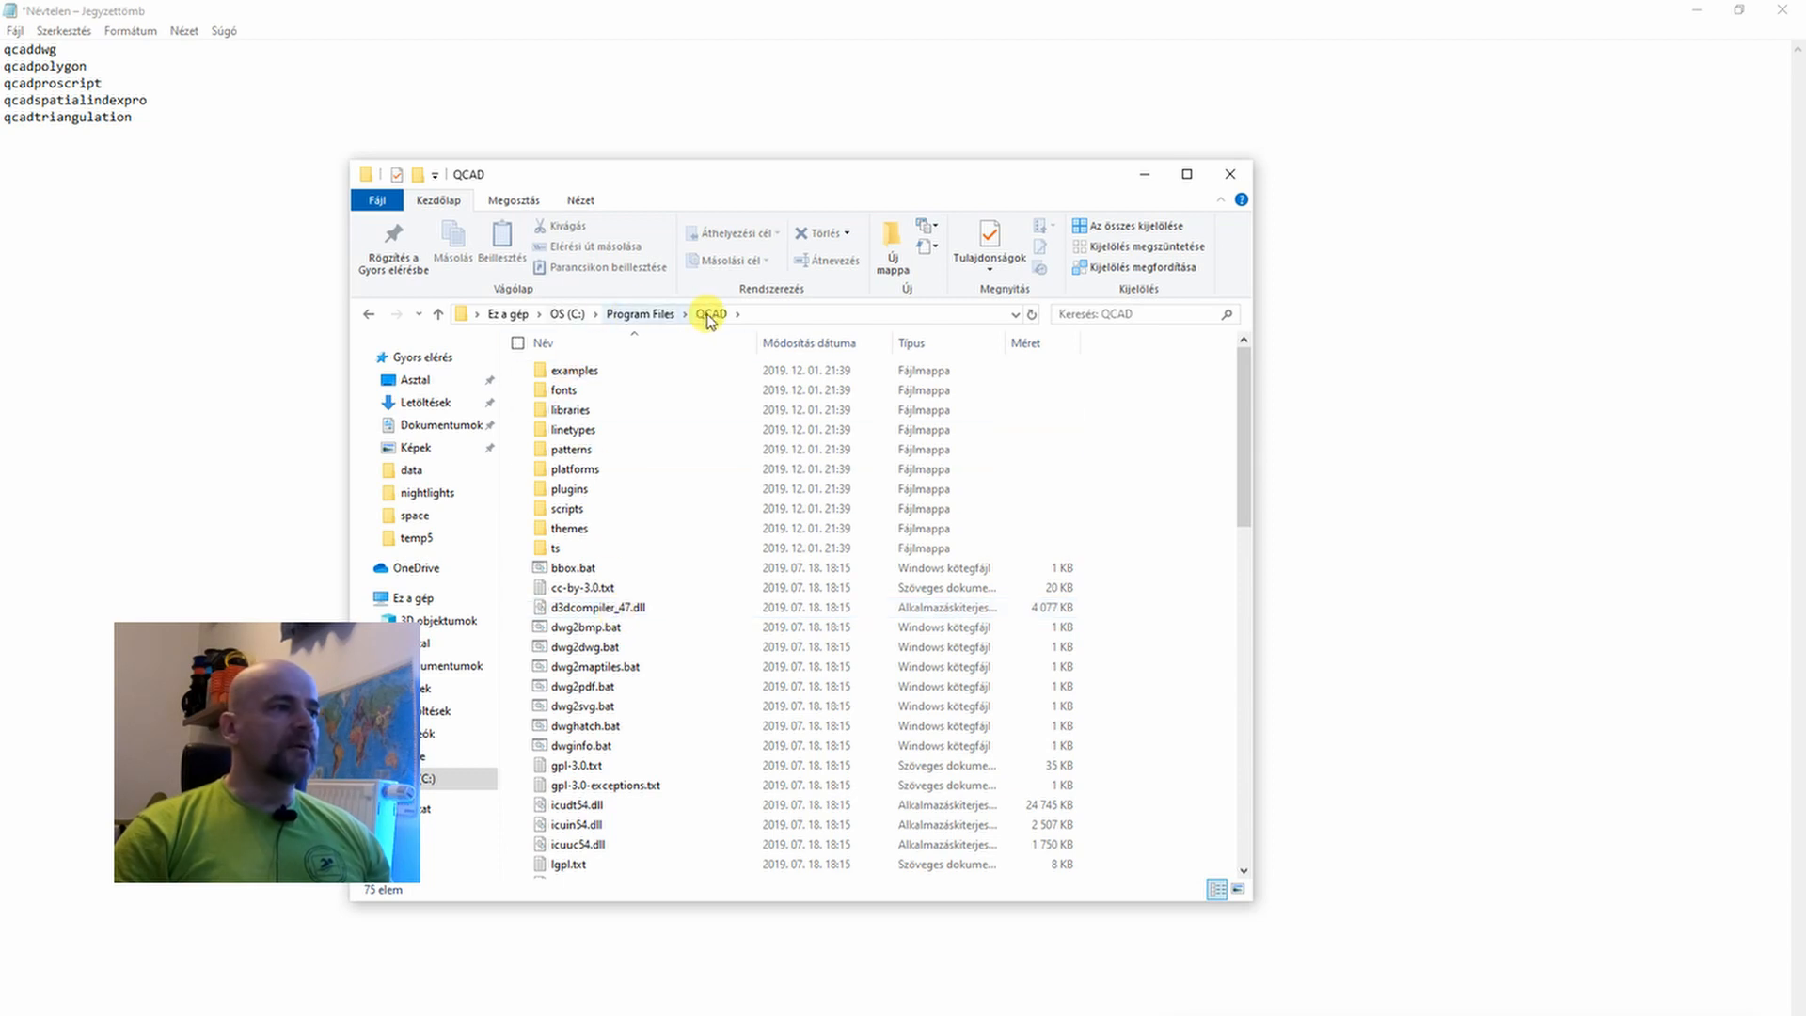
double_click(567, 490)
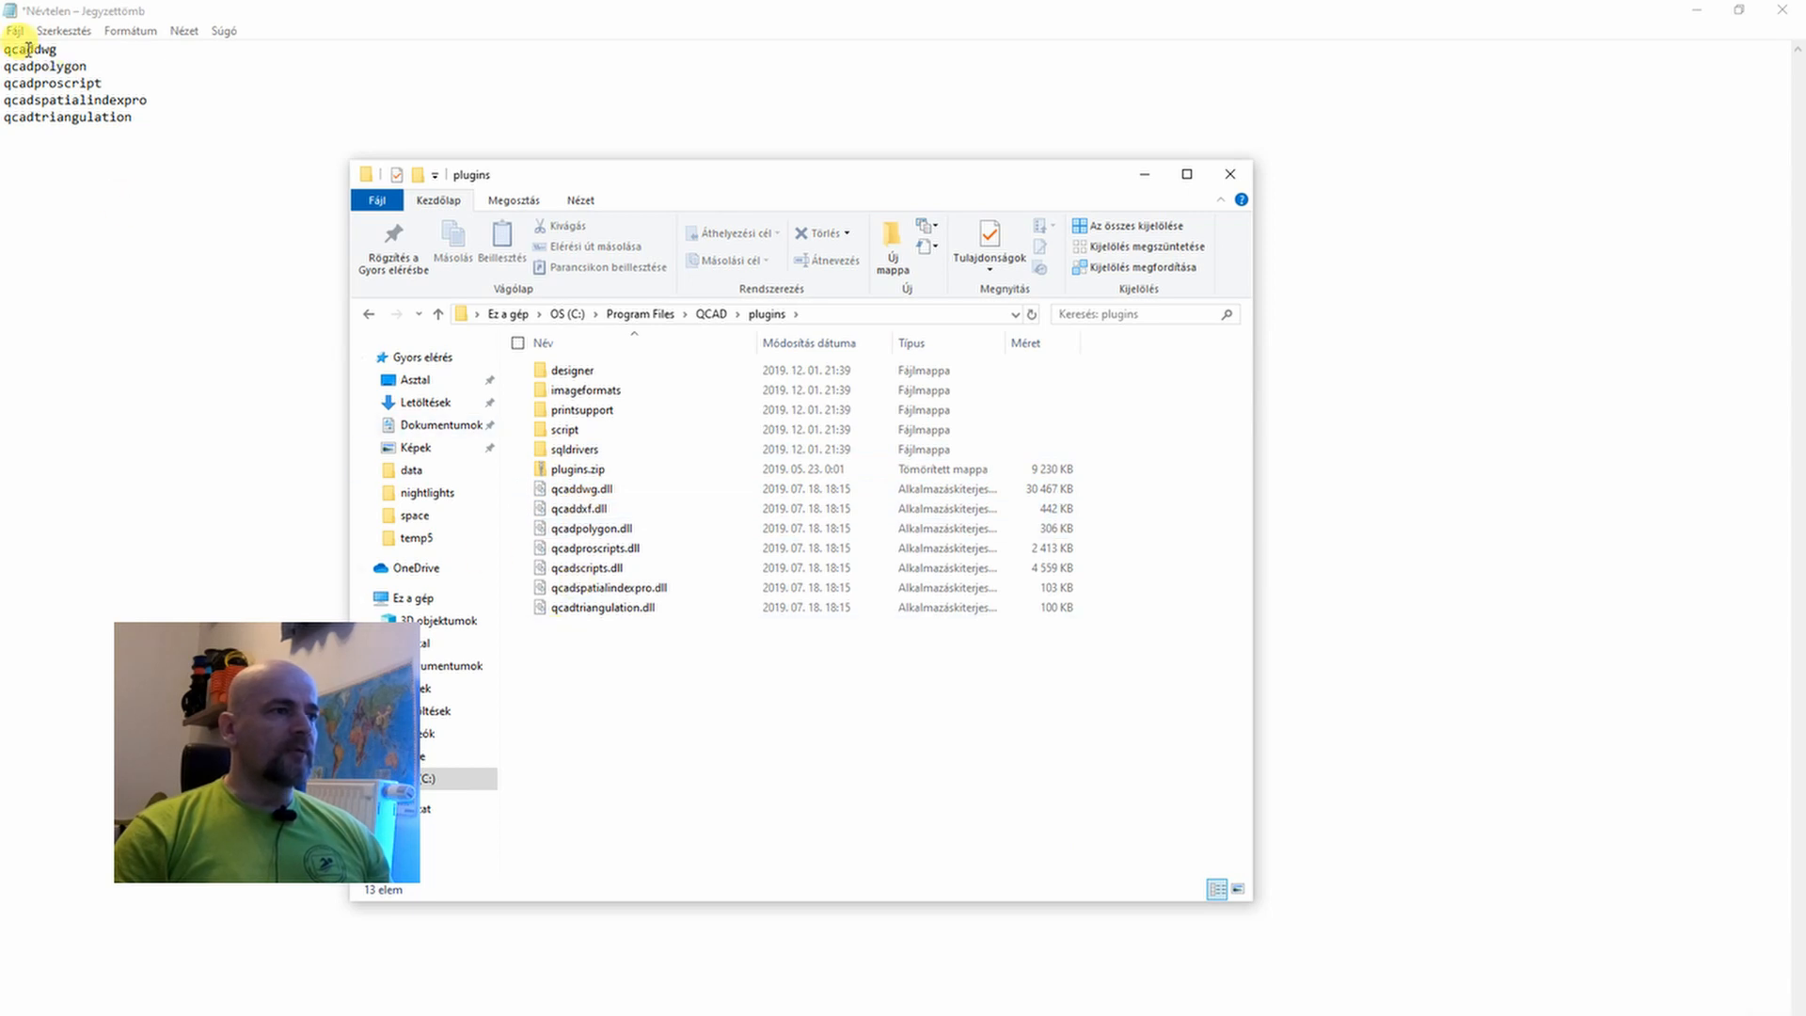
drag(27, 50, 59, 114)
click(112, 143)
key(alt+Tab)
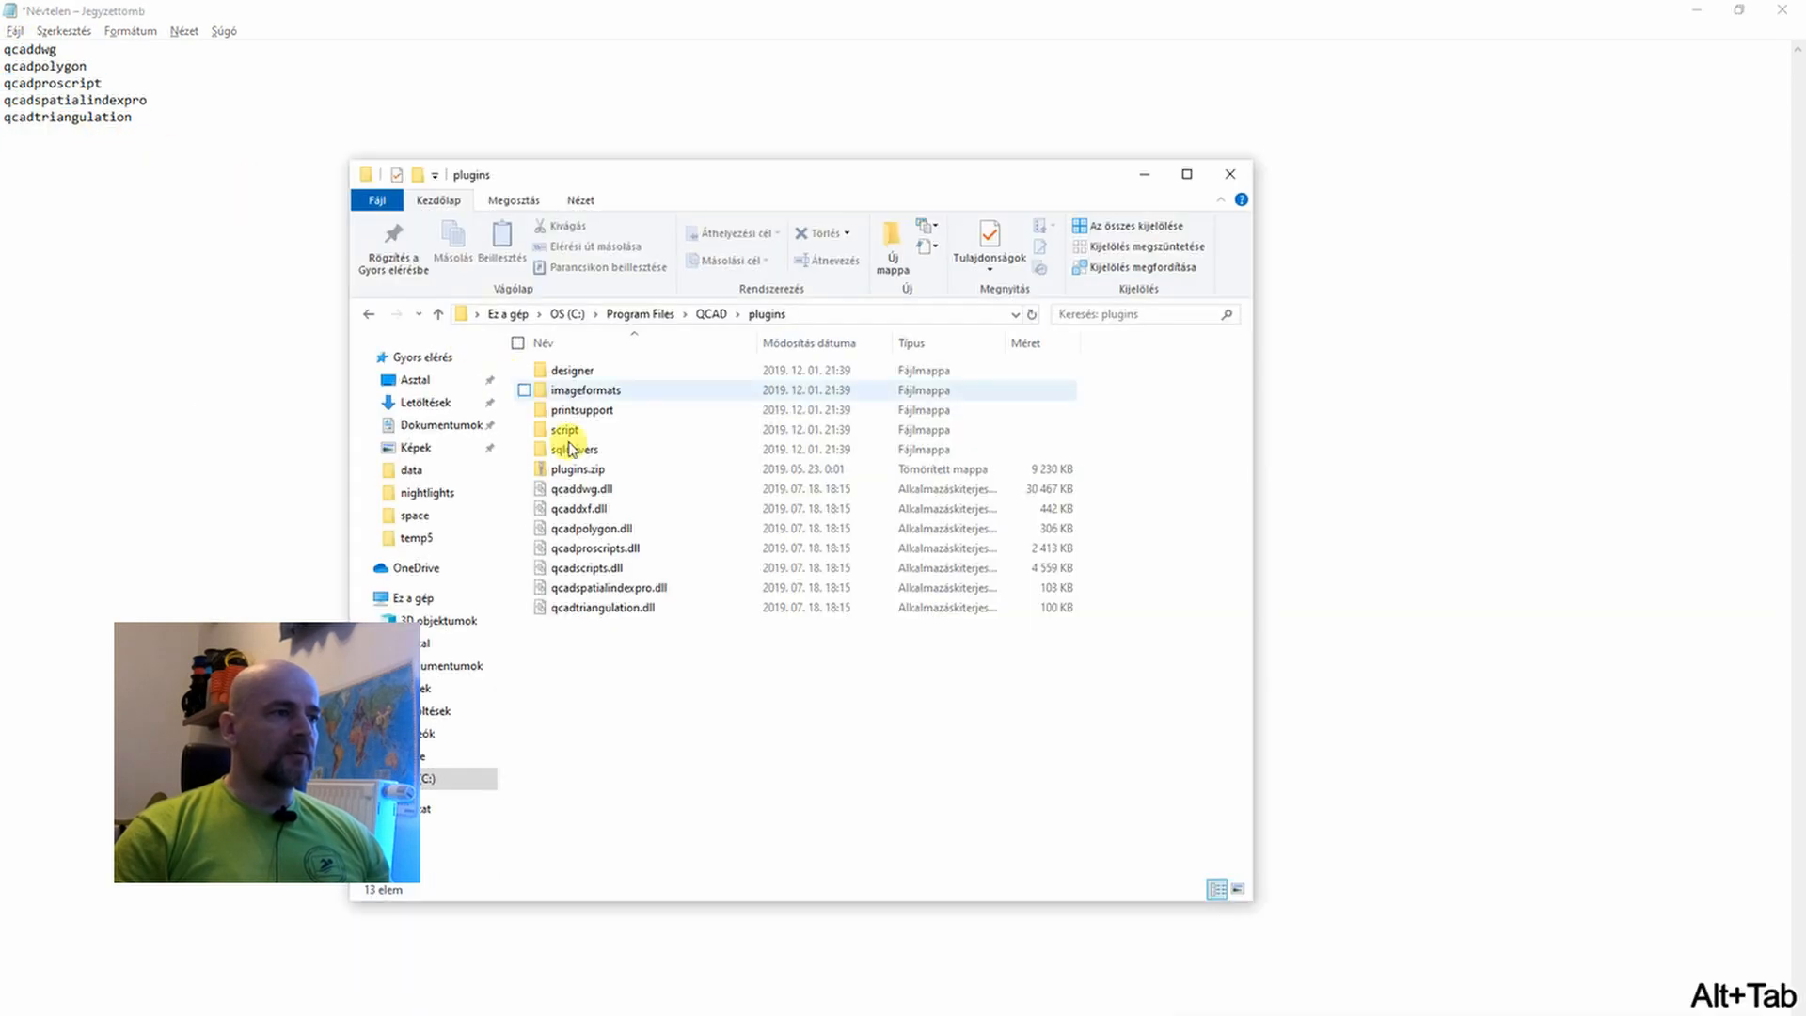
Delete qcaddwg.dll, qcadpolygon.dll, qcadproscripts.dll, qcadspatialindexpro.dll and qcadtriangulation.dll from the plugins folder with administrator permission.
click(587, 491)
ctrl+click(591, 529)
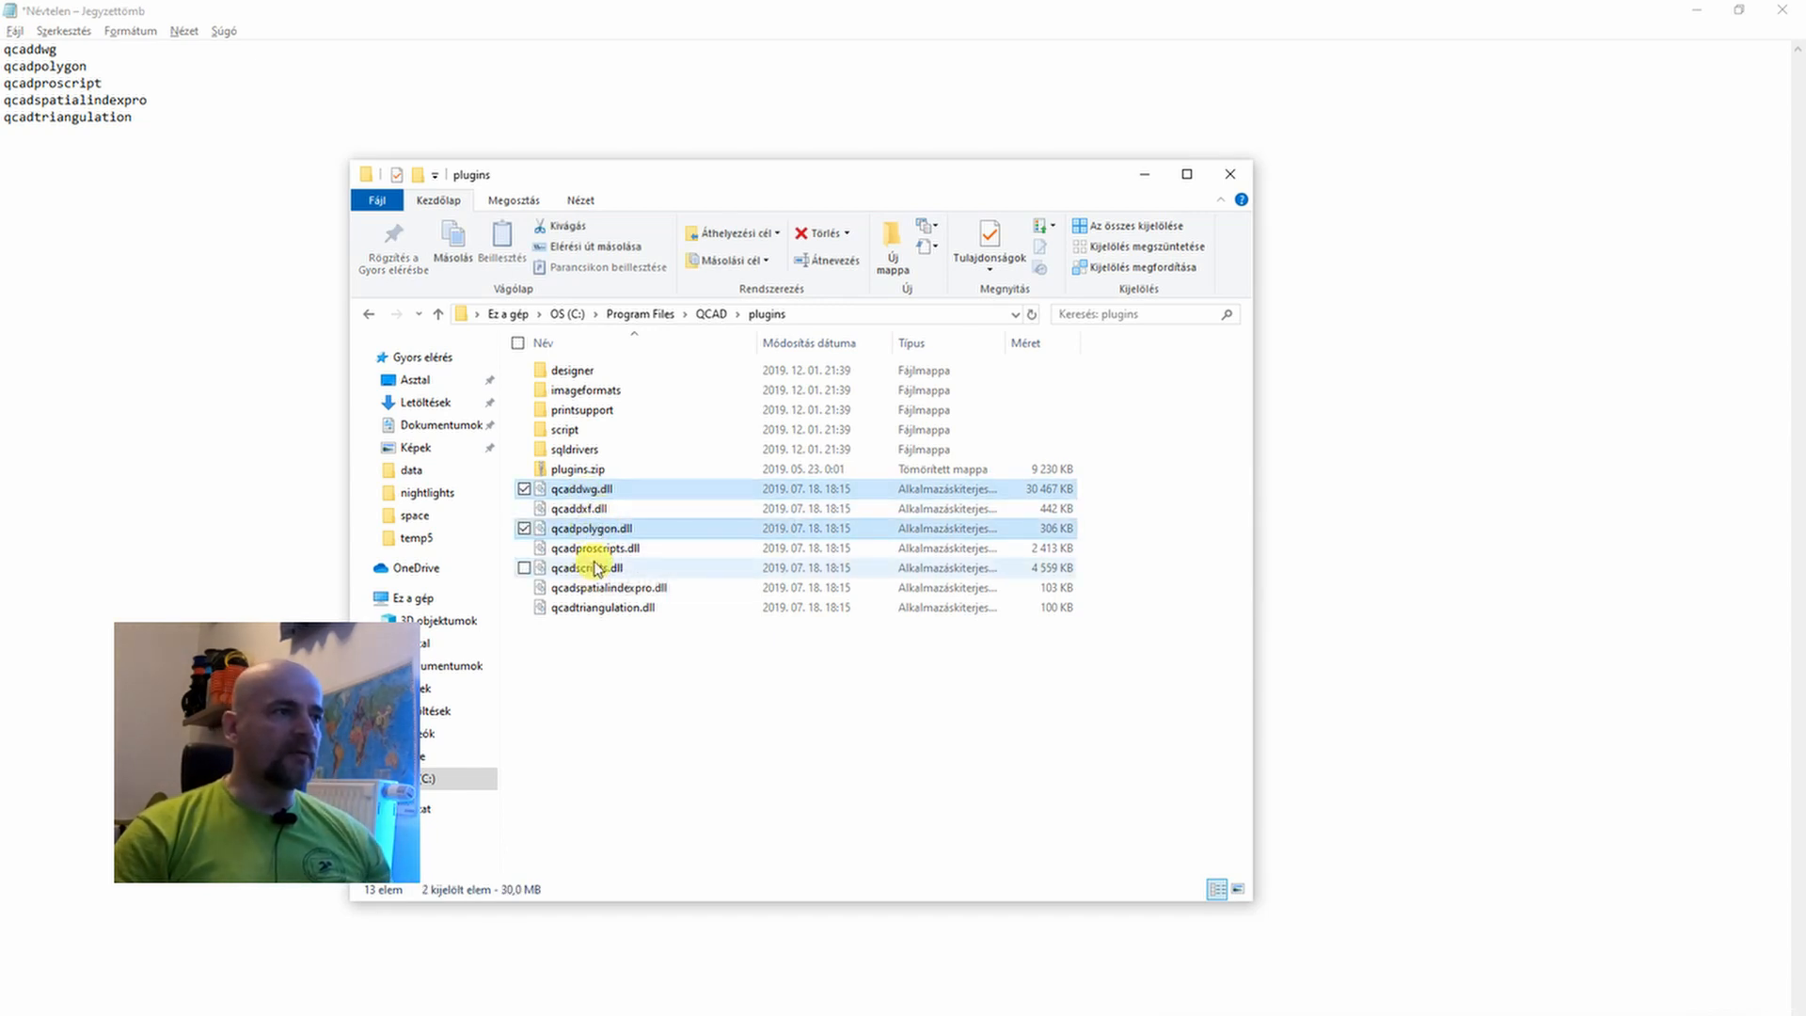
ctrl+click(591, 549)
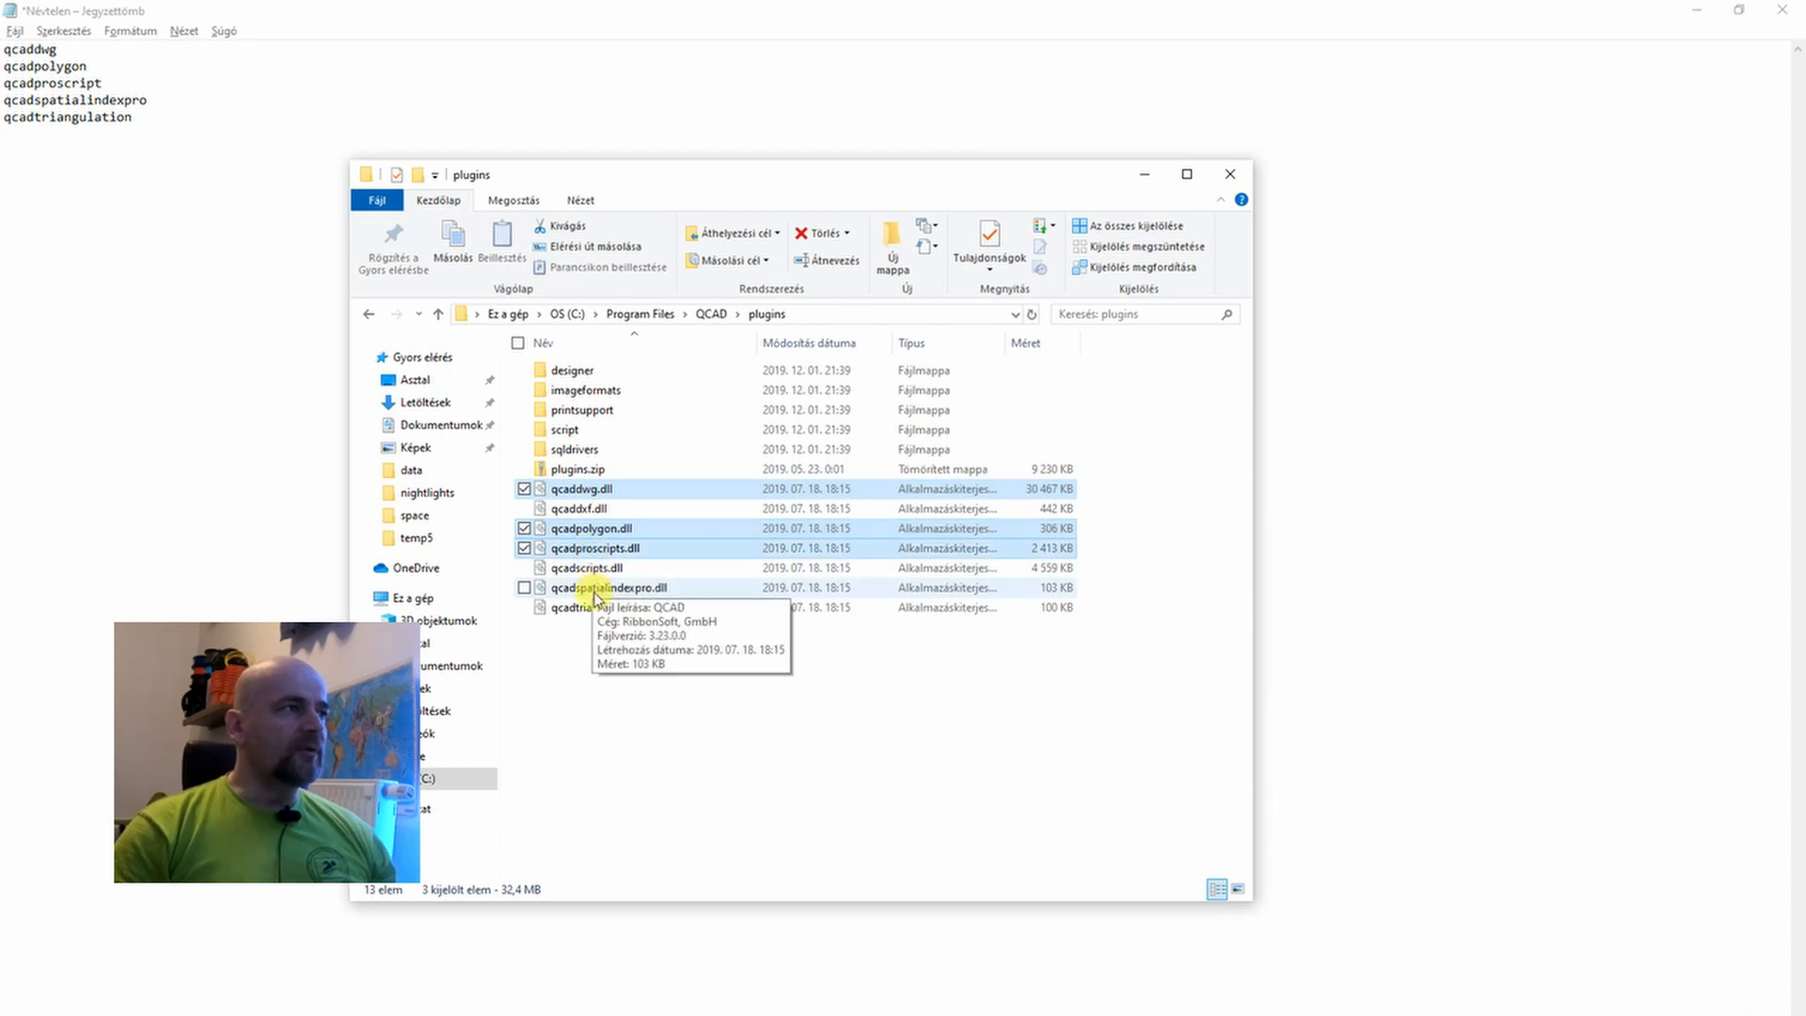
ctrl+click(595, 589)
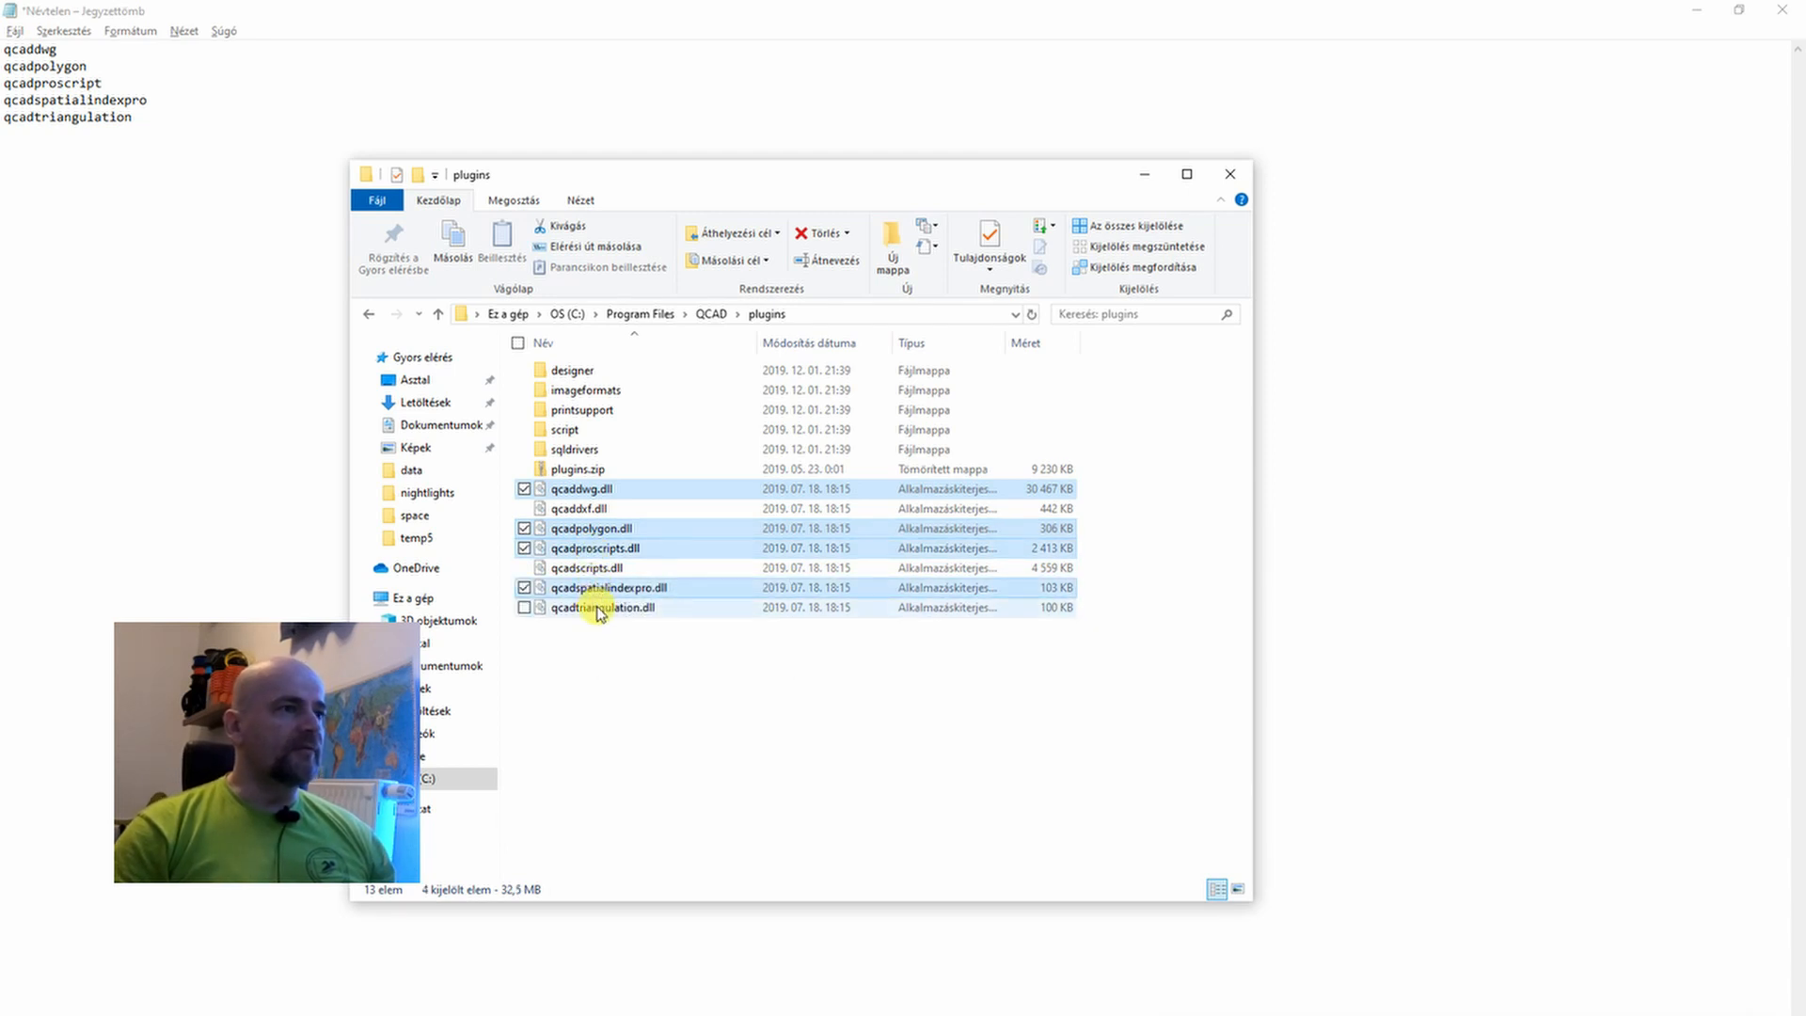
ctrl+click(598, 609)
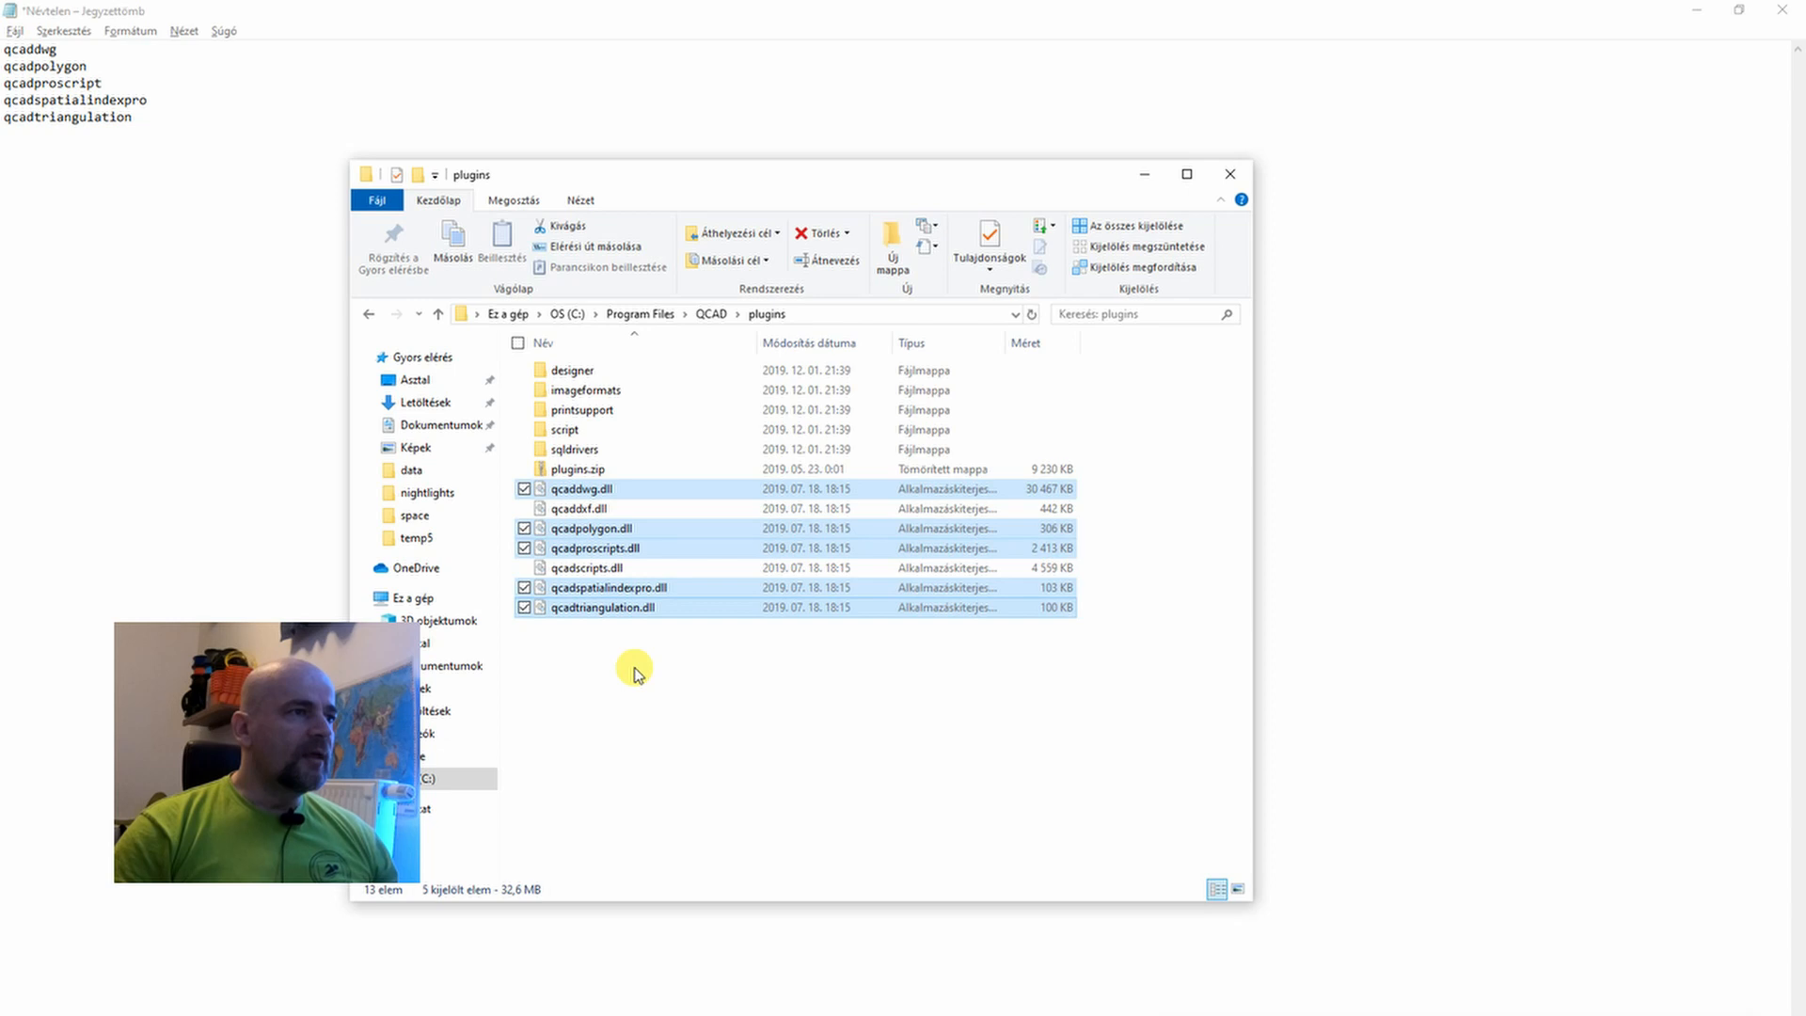
key(Delete)
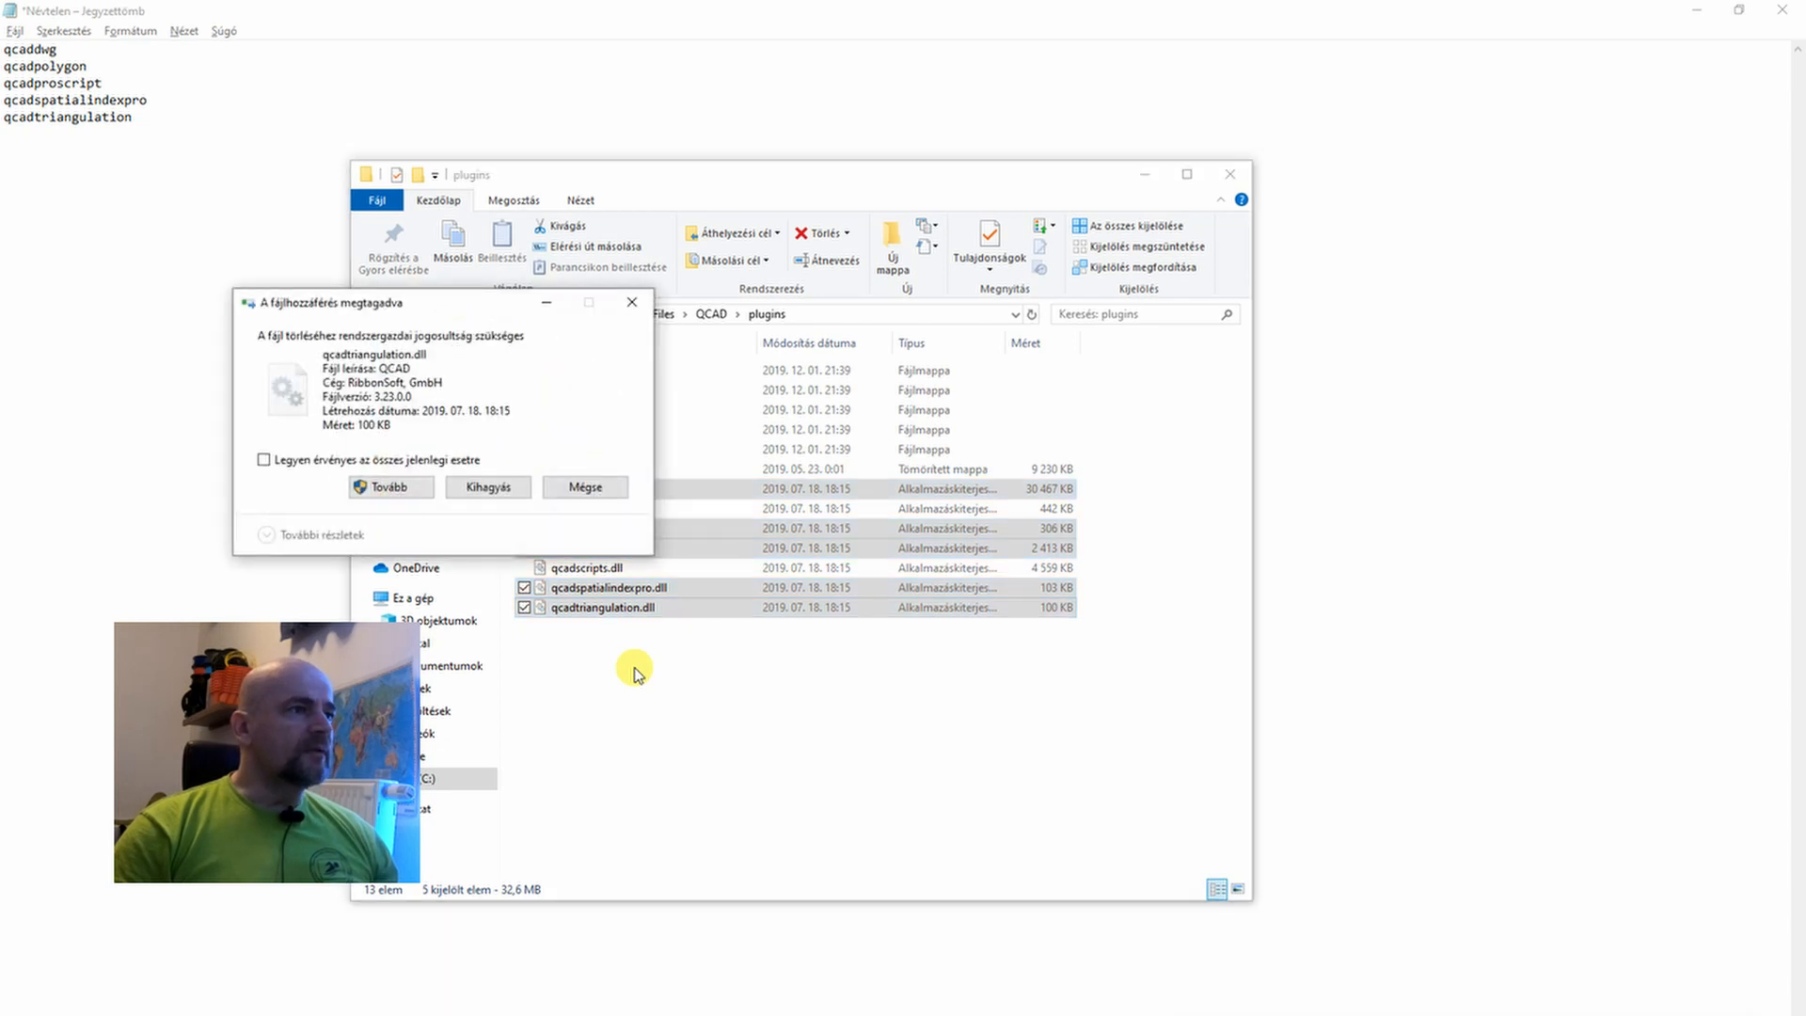
click(381, 489)
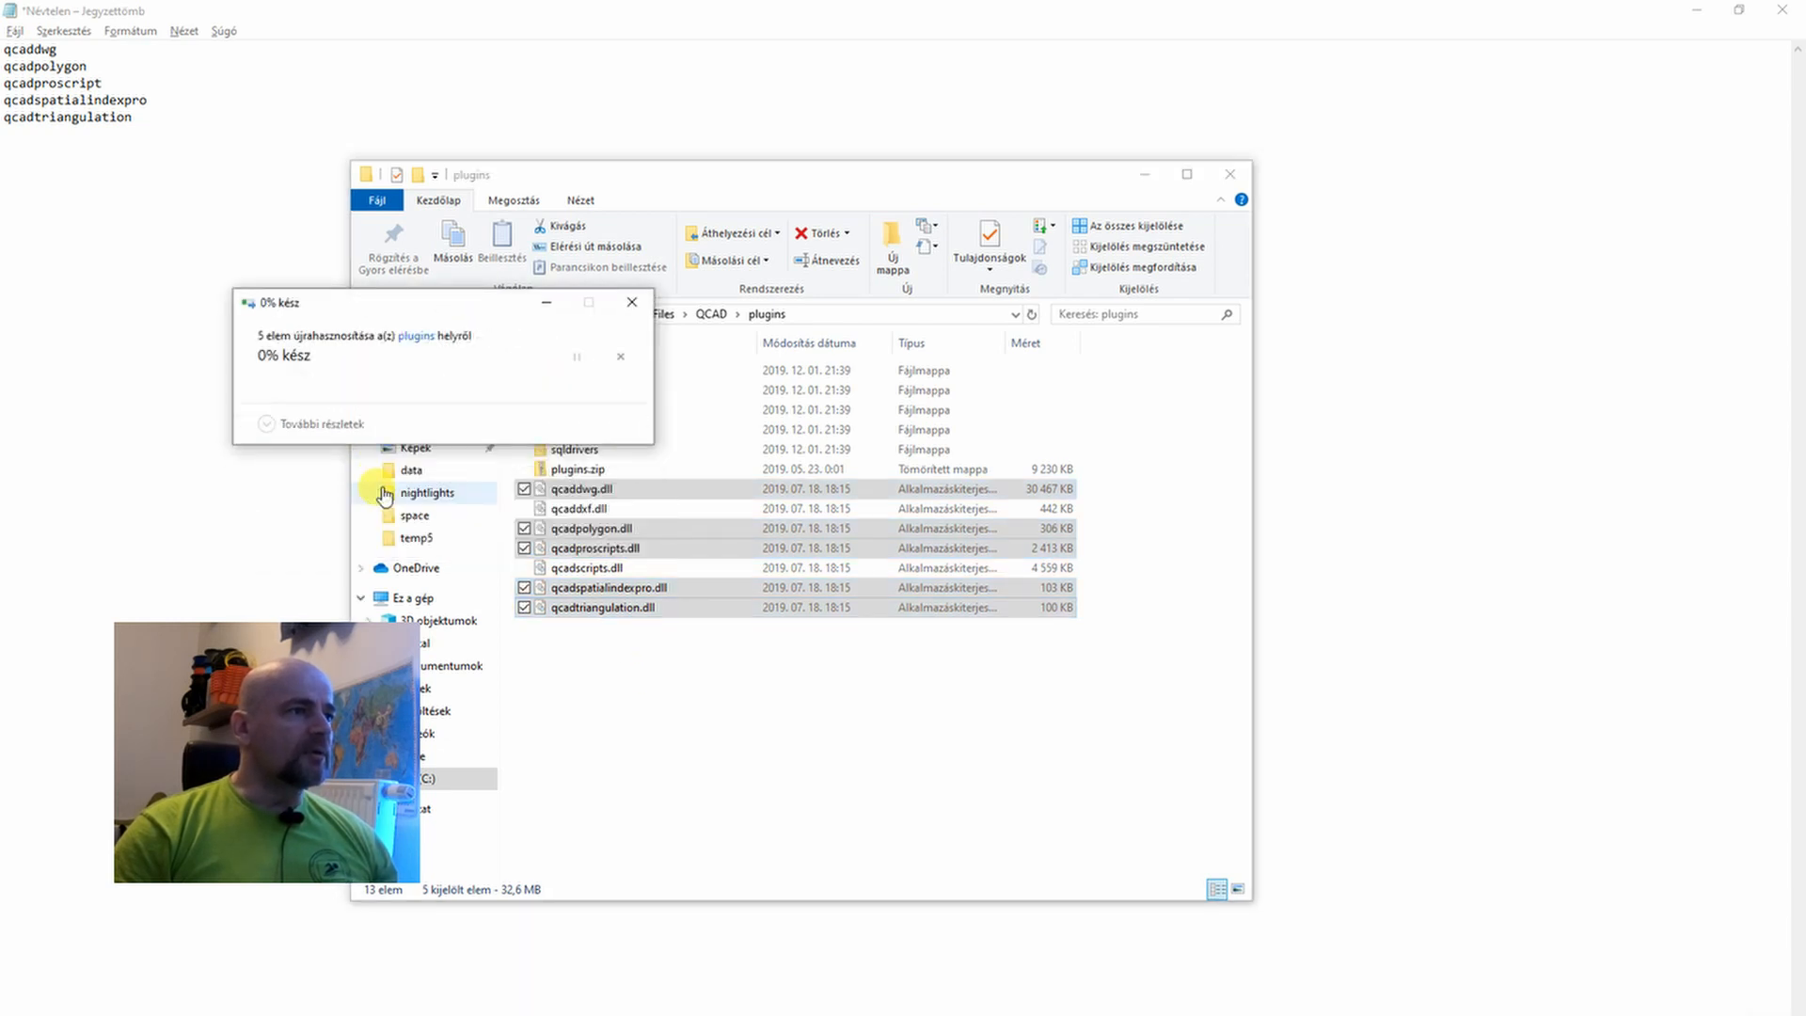
click(346, 459)
click(381, 488)
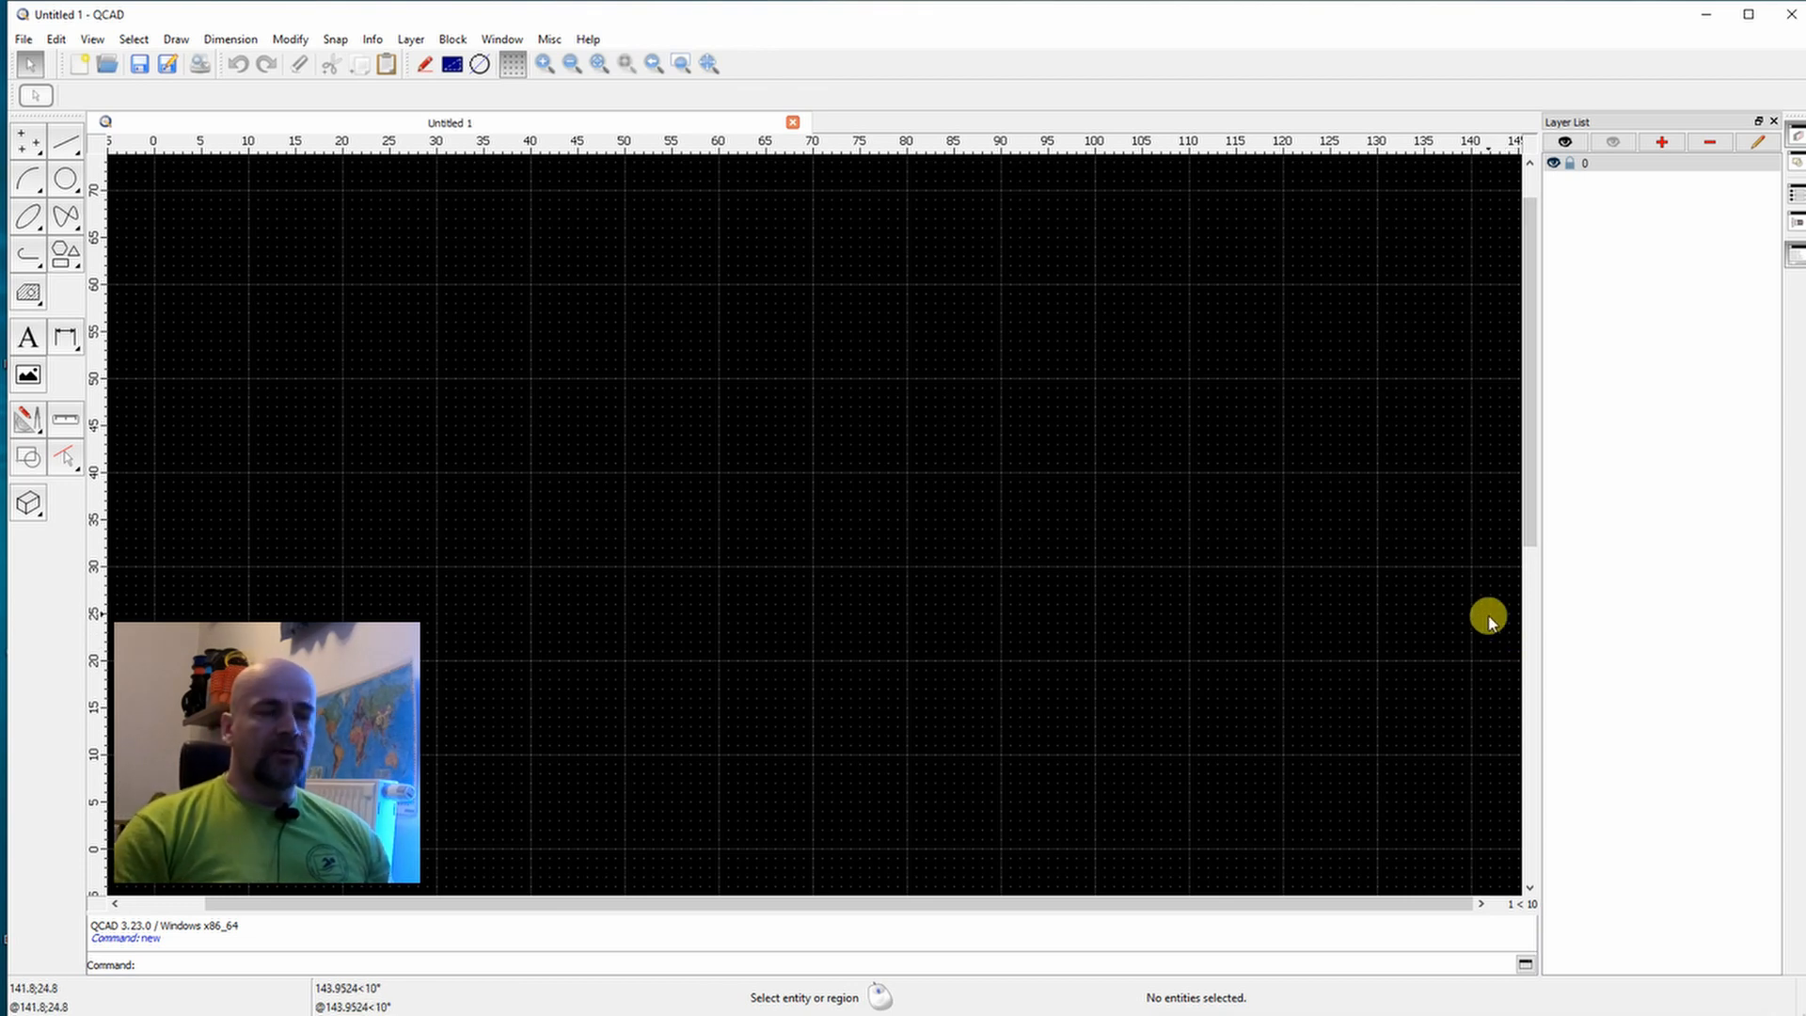
View the dimensioned reference drawing hf_qcad.gif and return to the empty QCAD drawing.
key(alt+Tab)
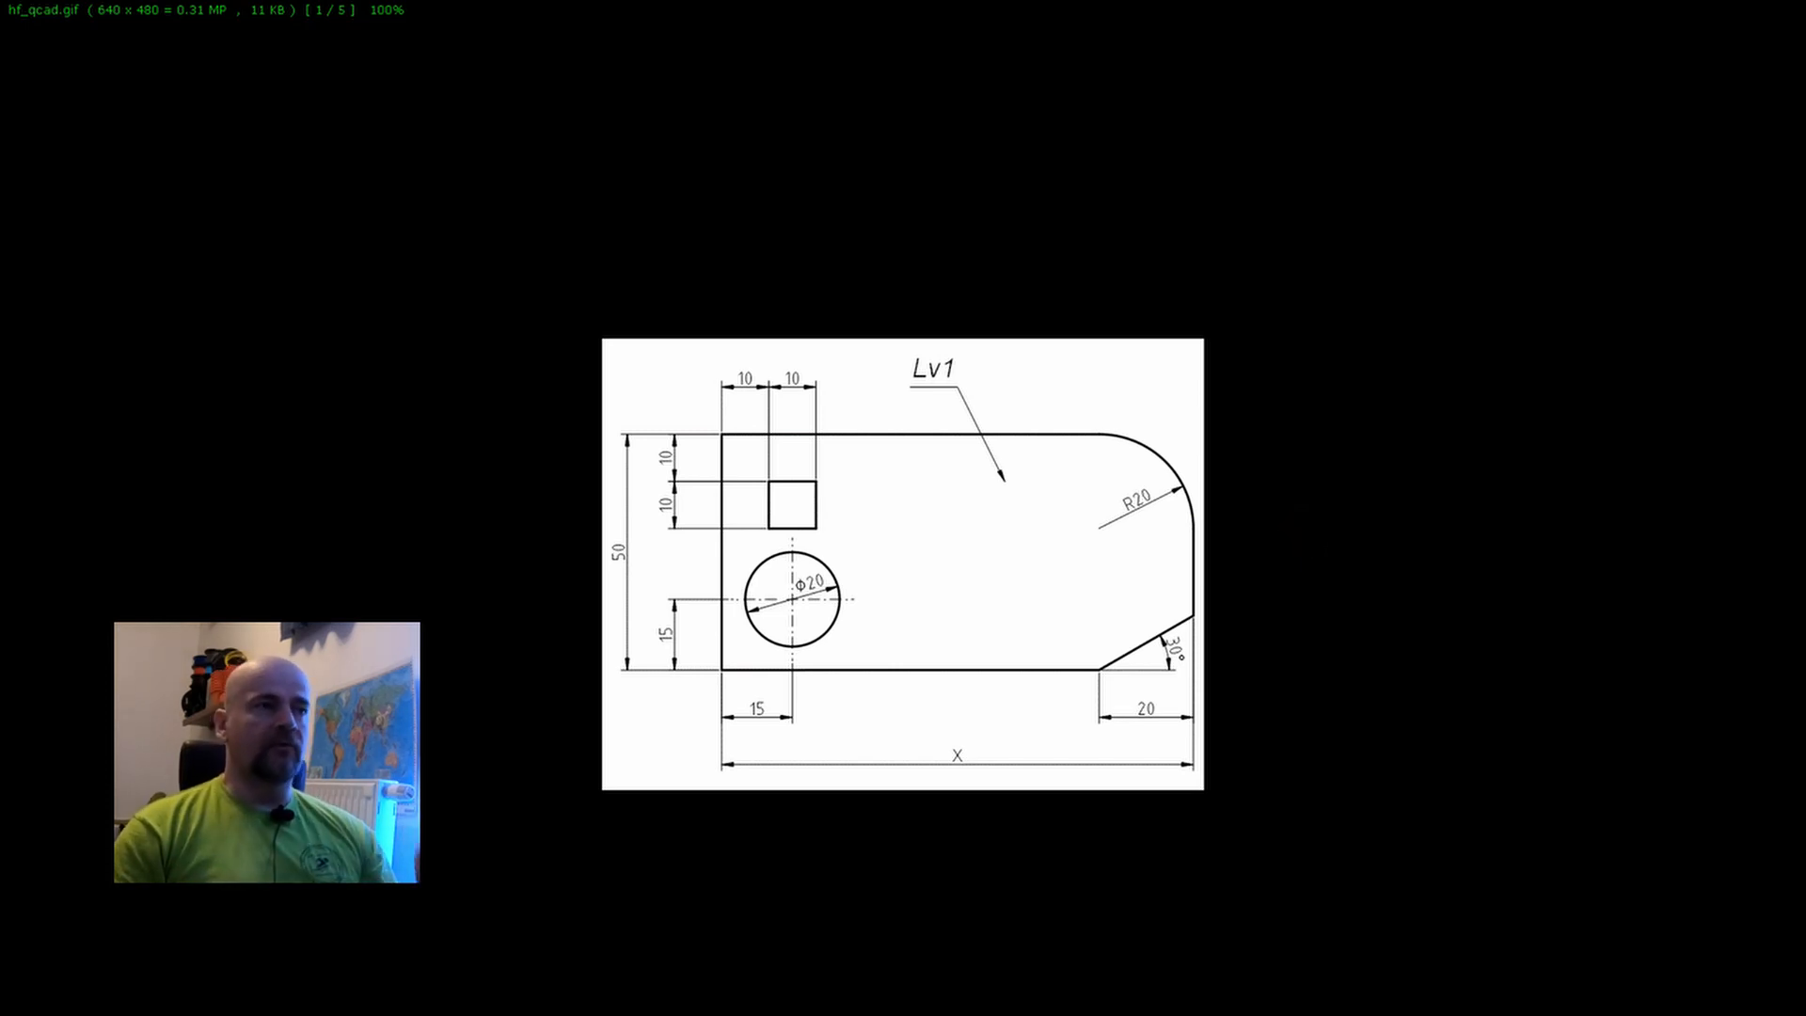
key(Escape)
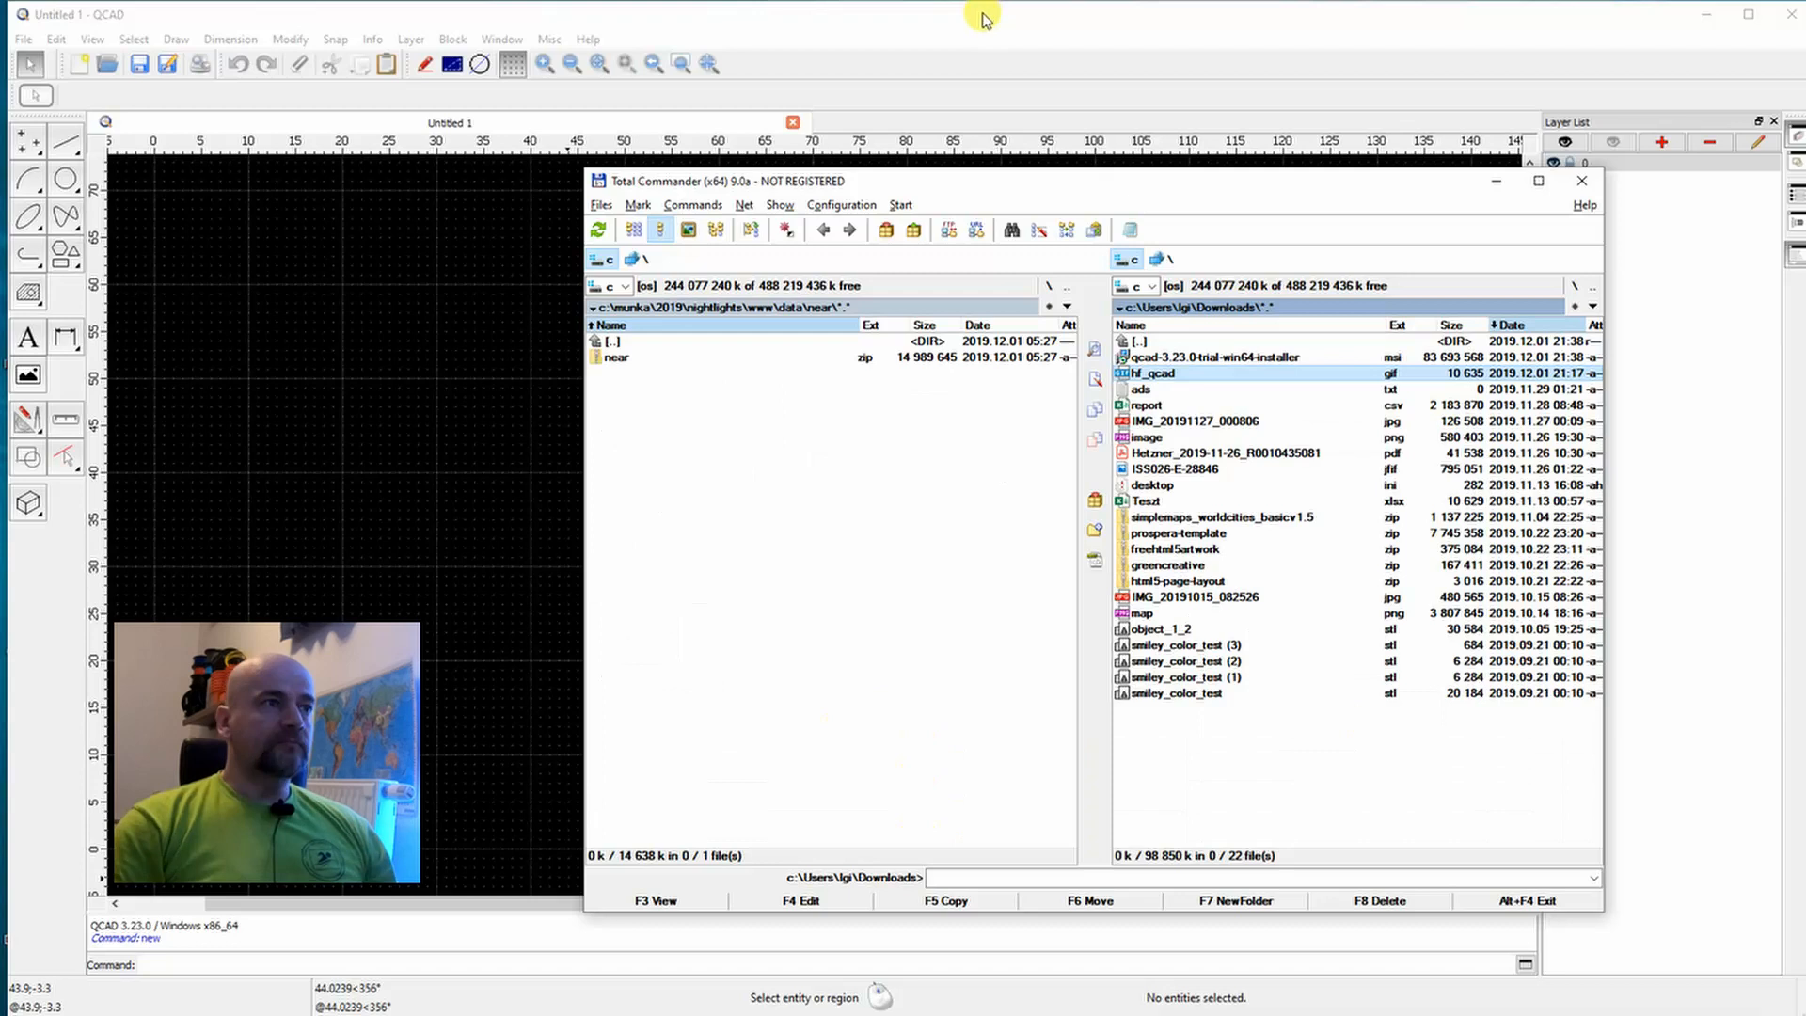
click(978, 11)
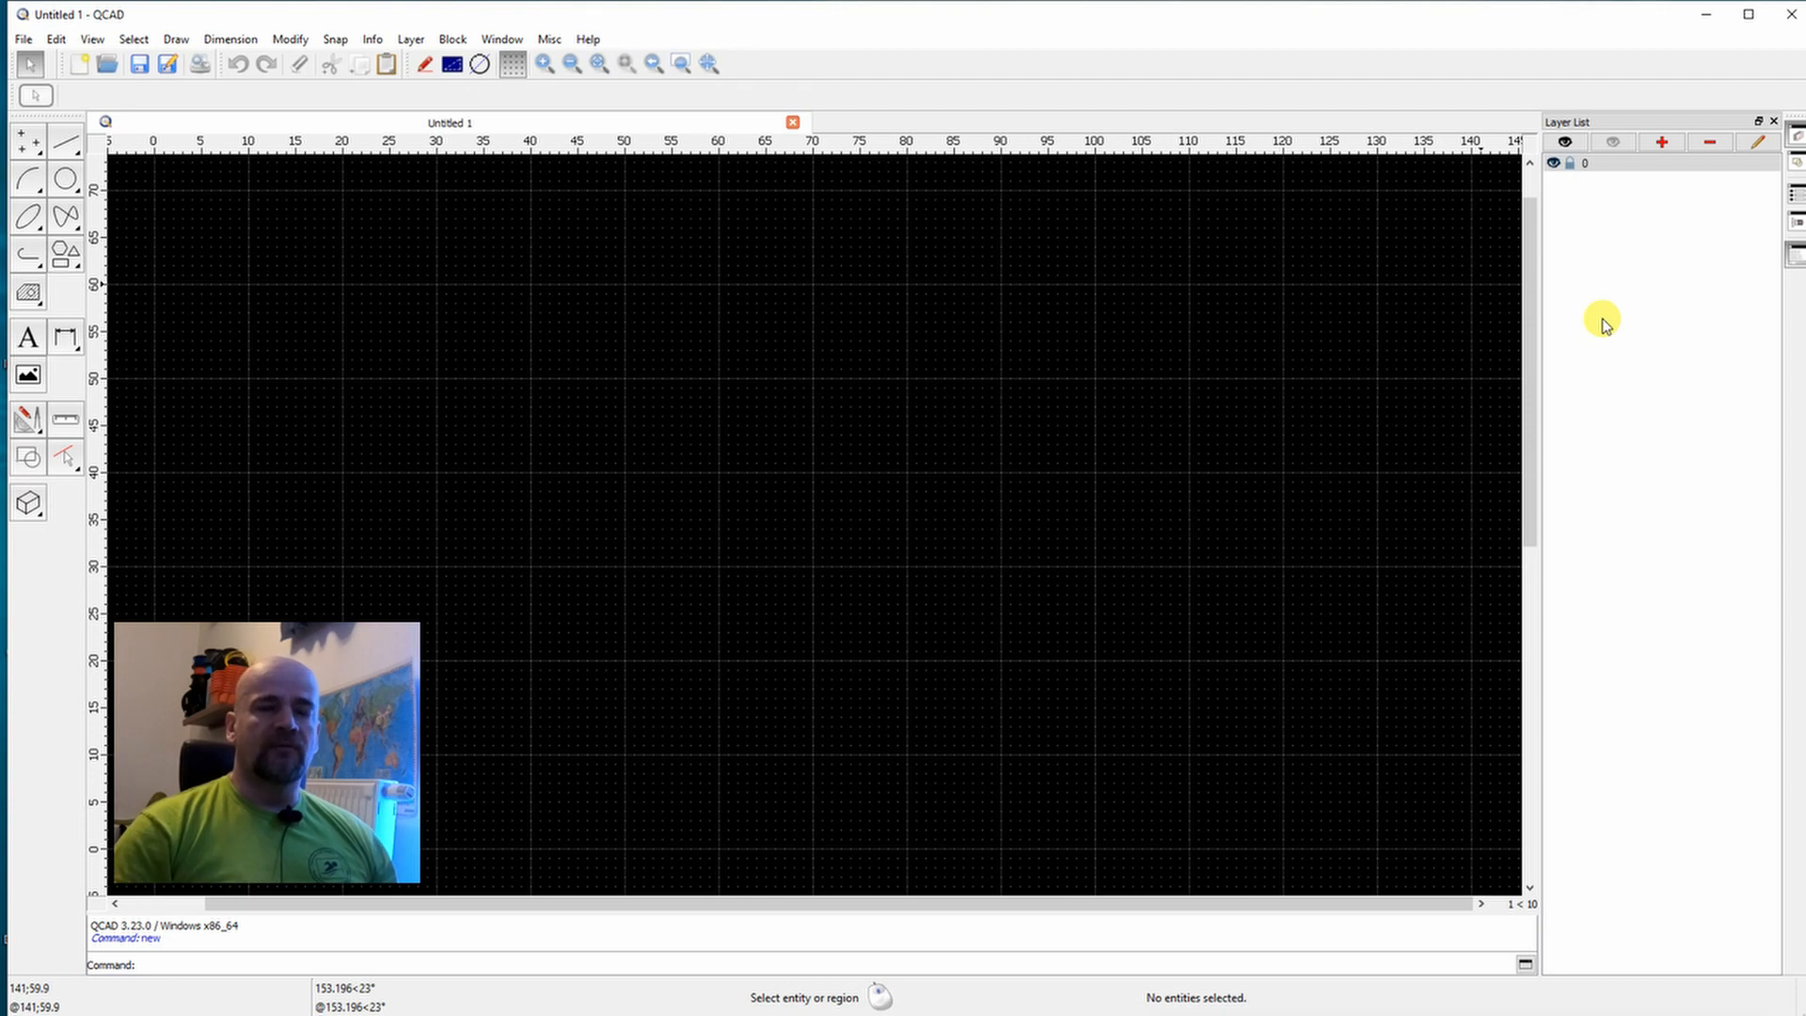
Create a layer named "continous" with red color, 0.50mm (ISO) lineweight and Continuous linetype.
click(1659, 143)
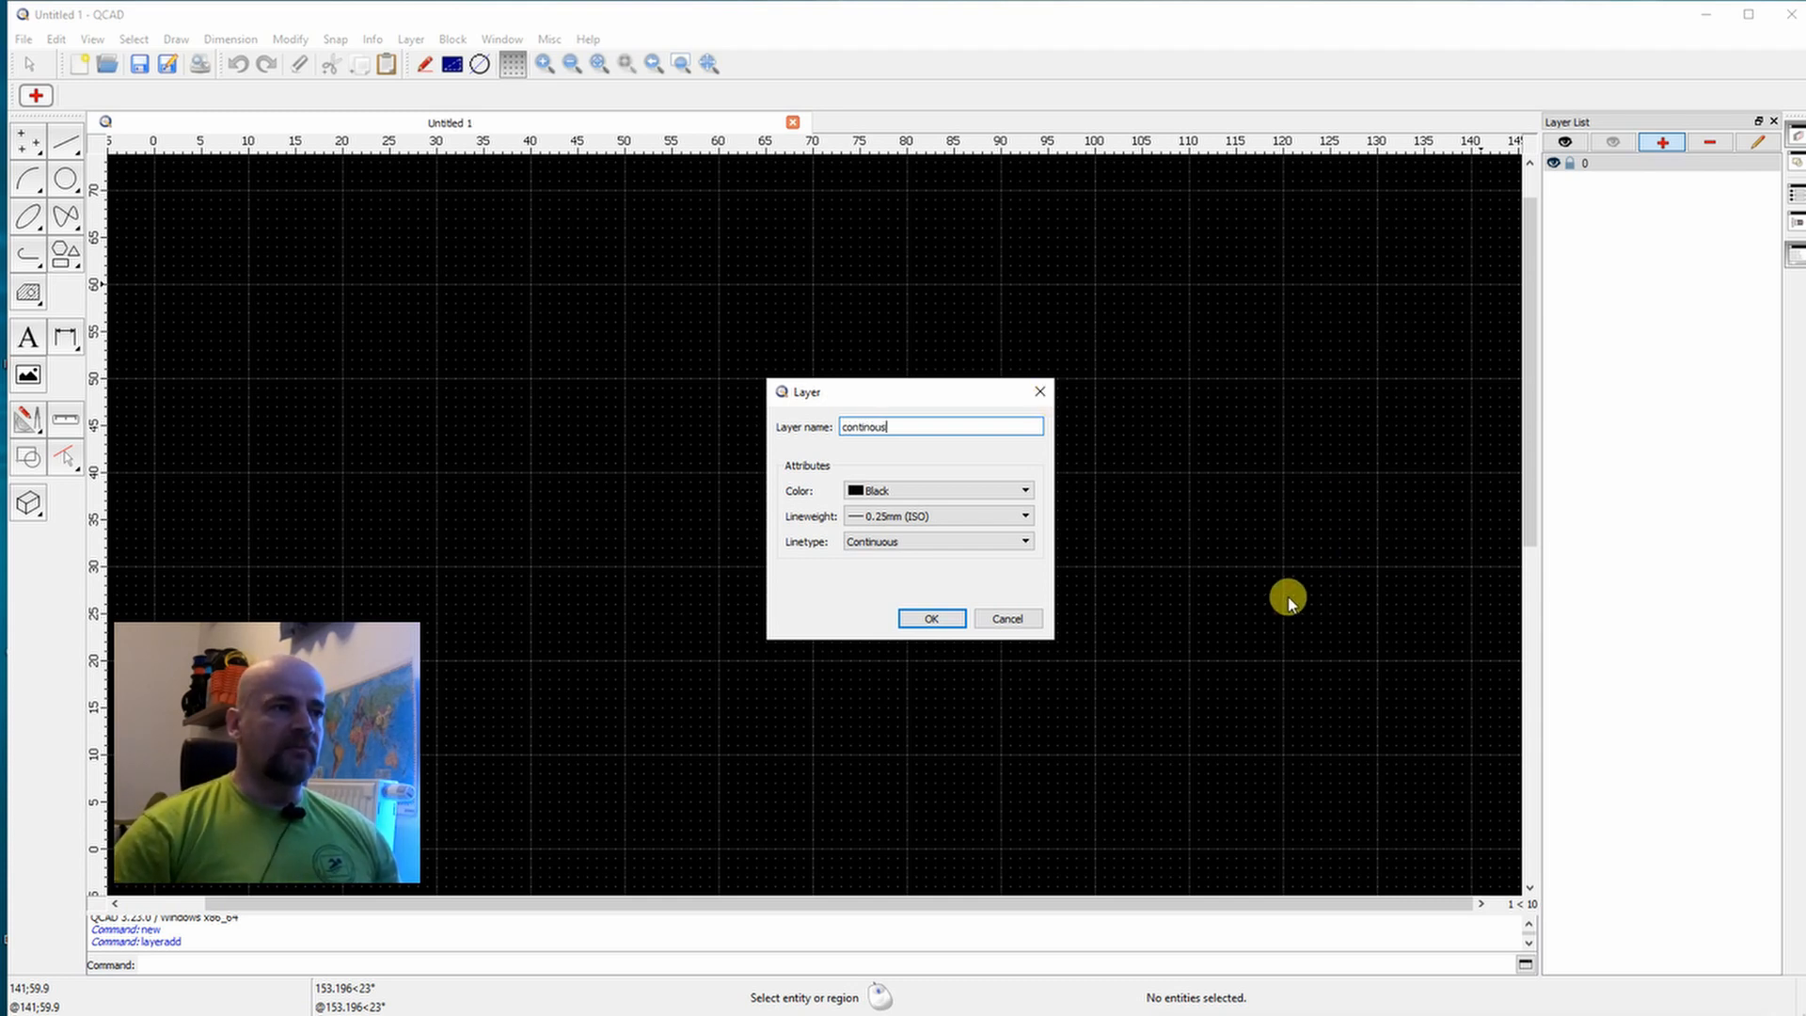
click(966, 490)
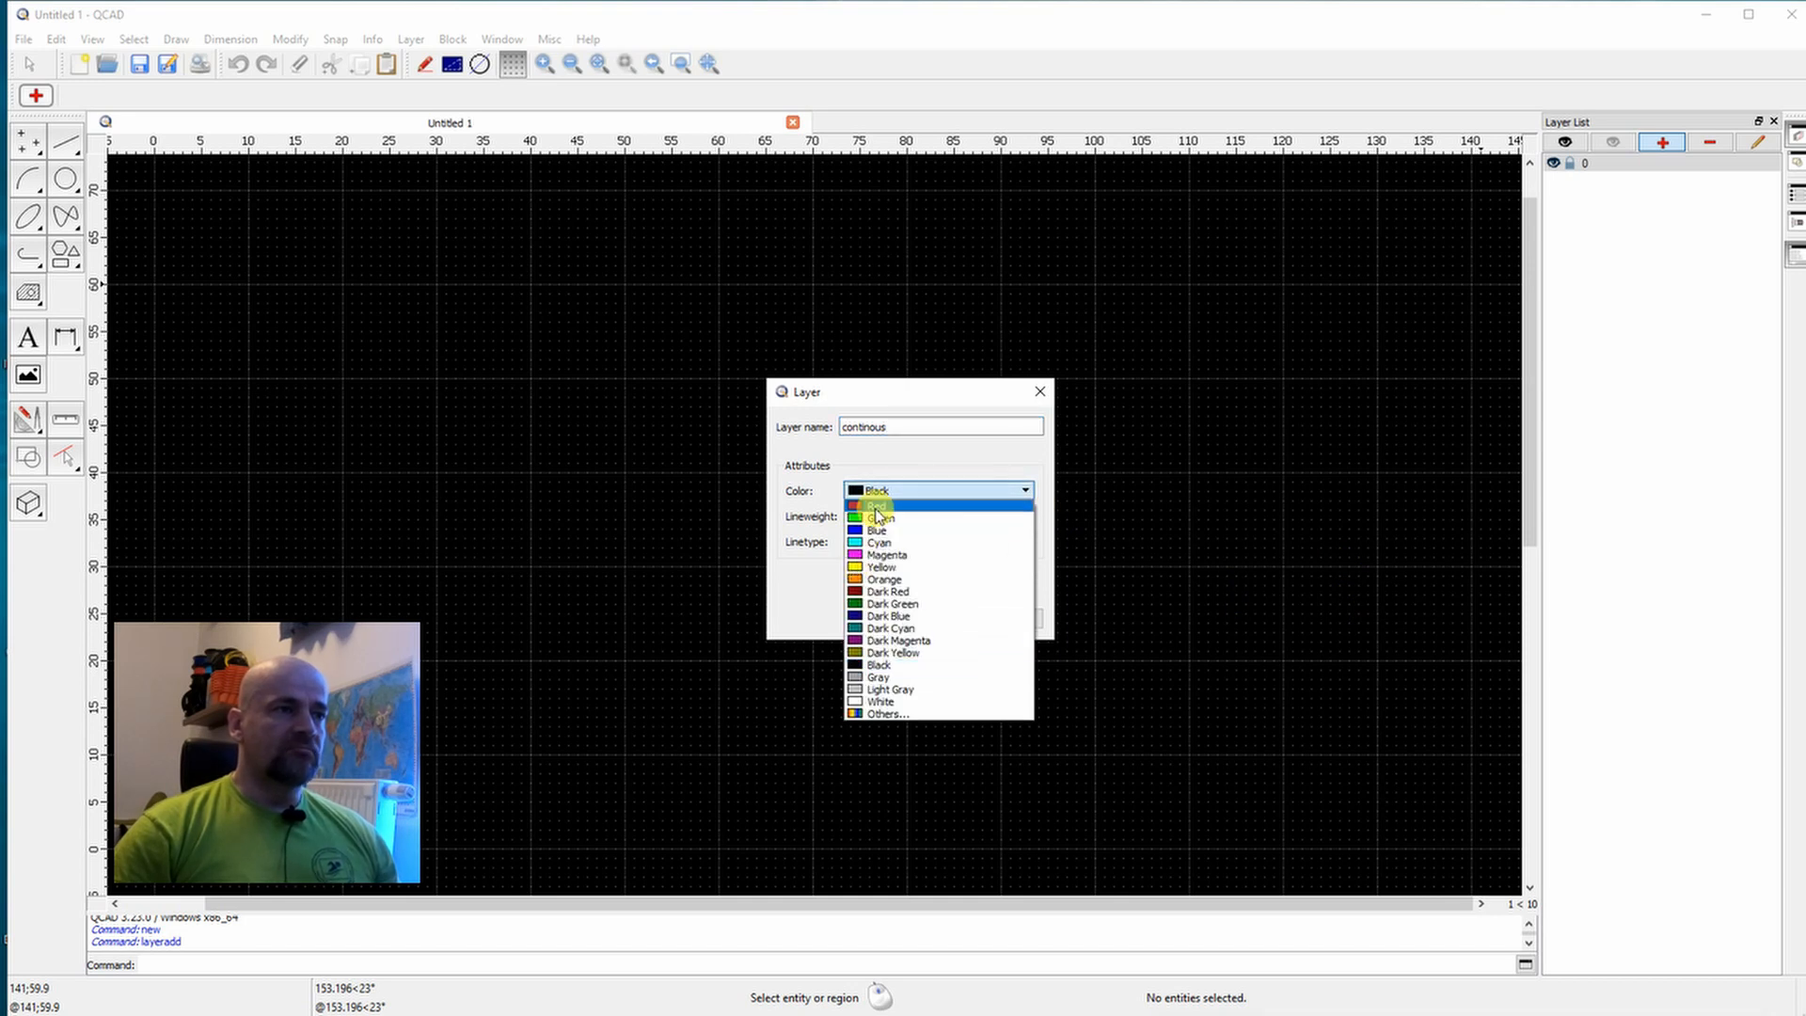
click(877, 492)
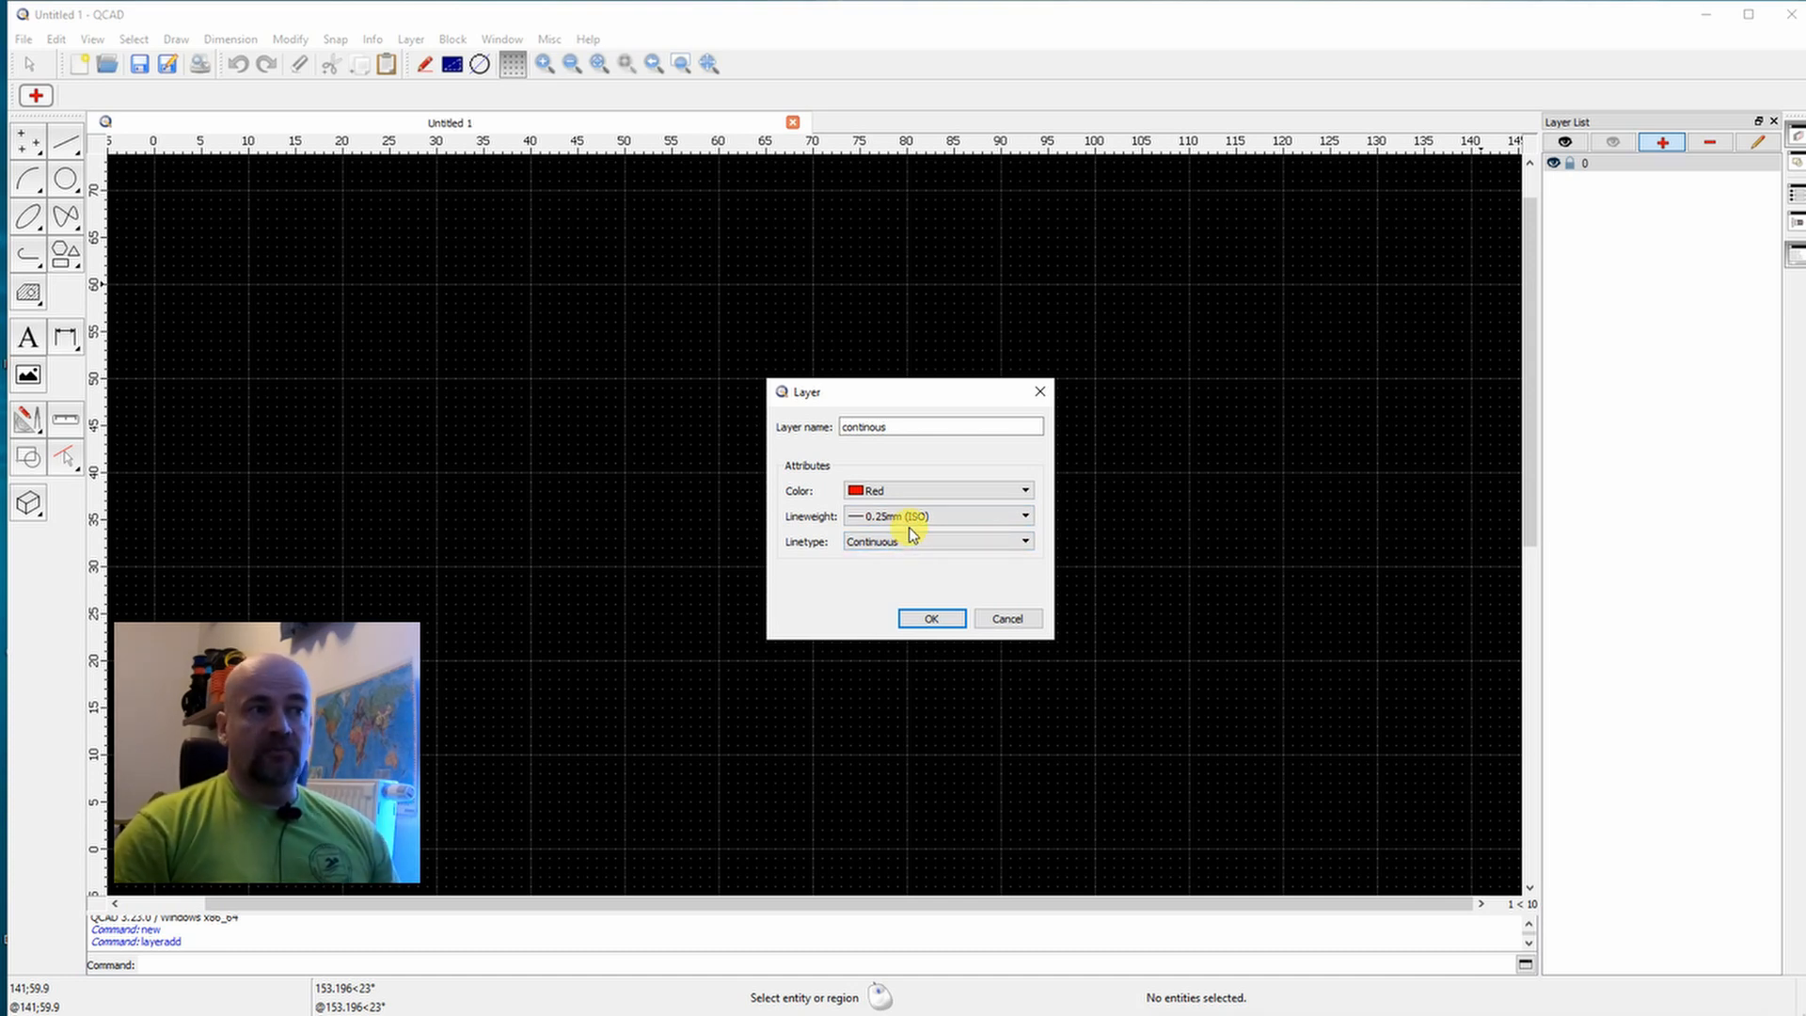
click(910, 519)
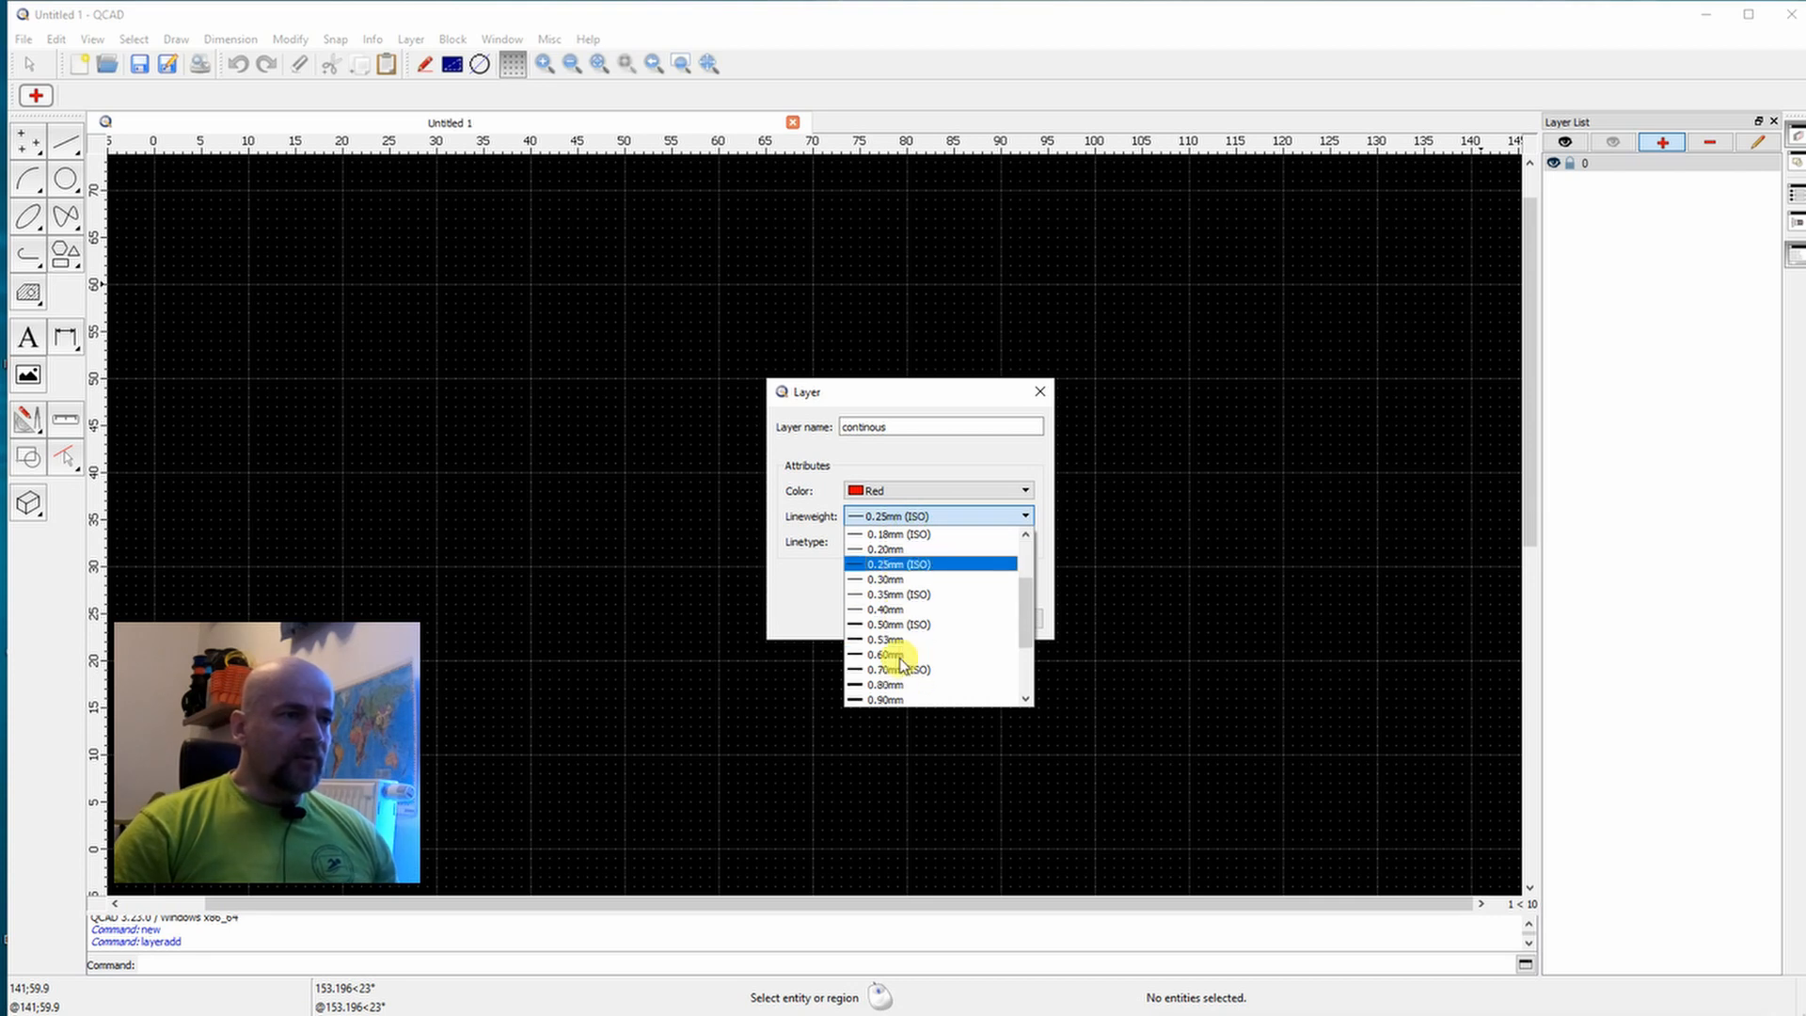
click(898, 624)
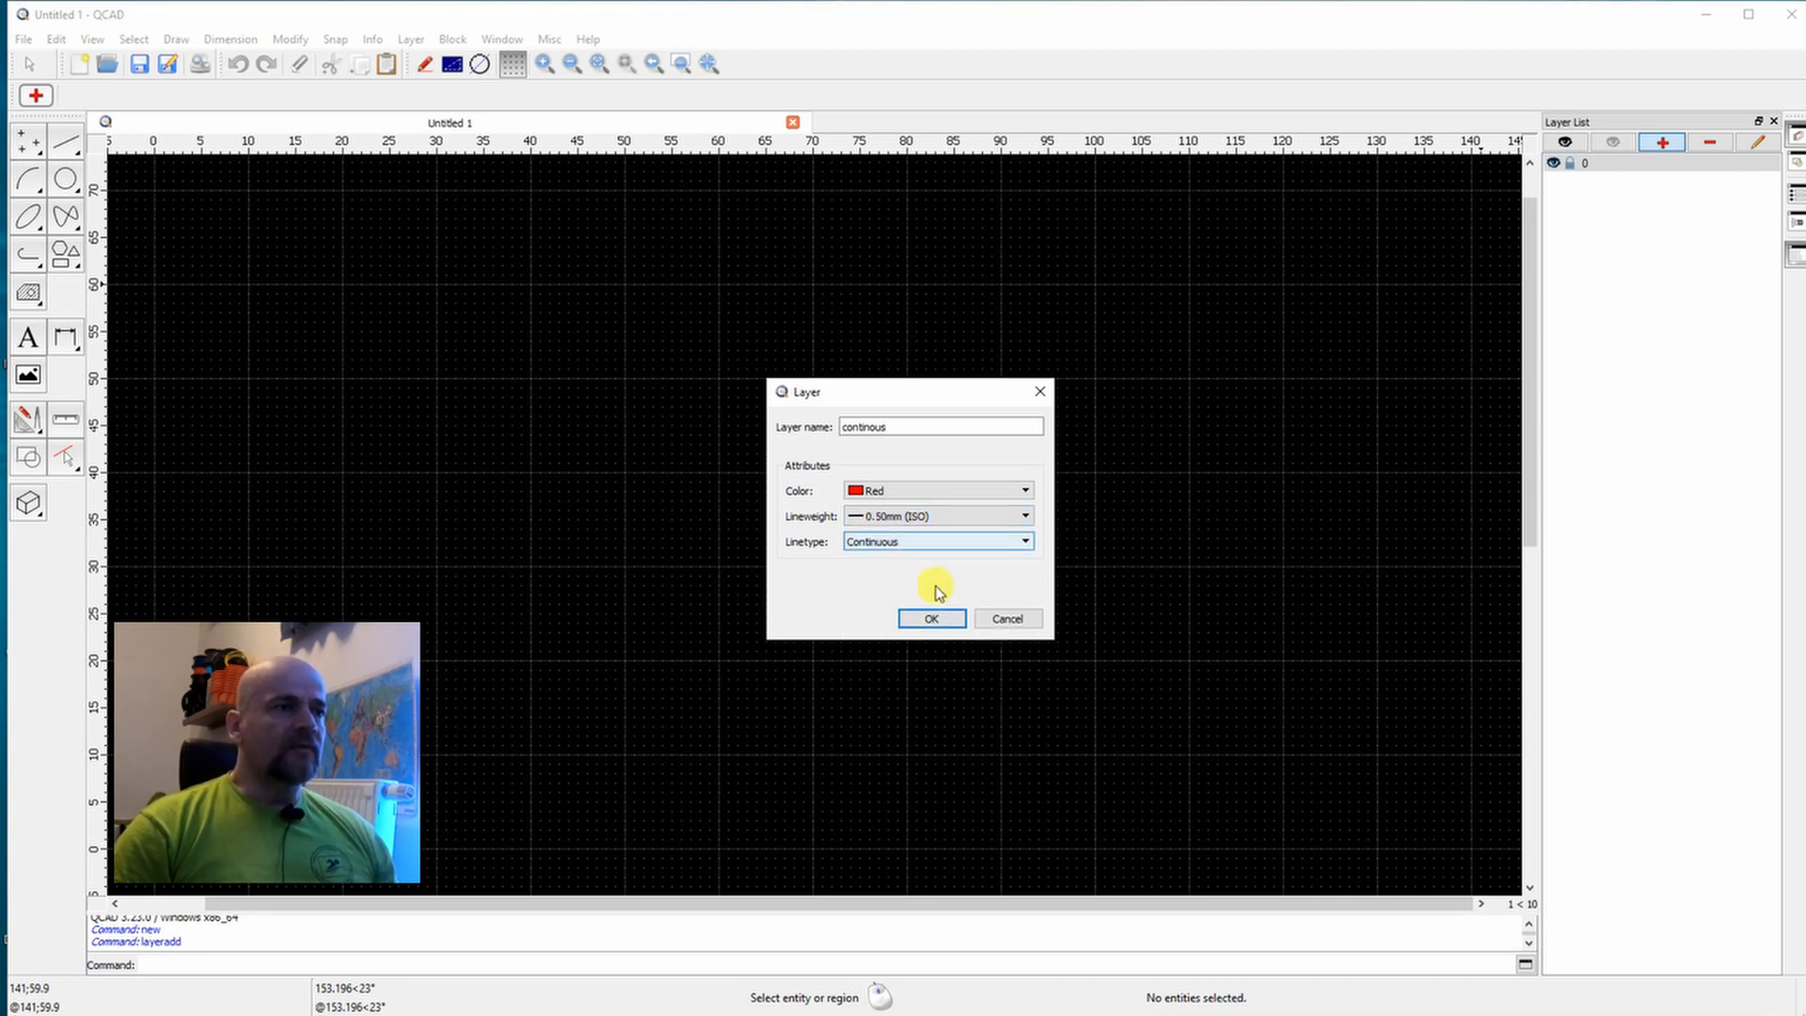
click(930, 618)
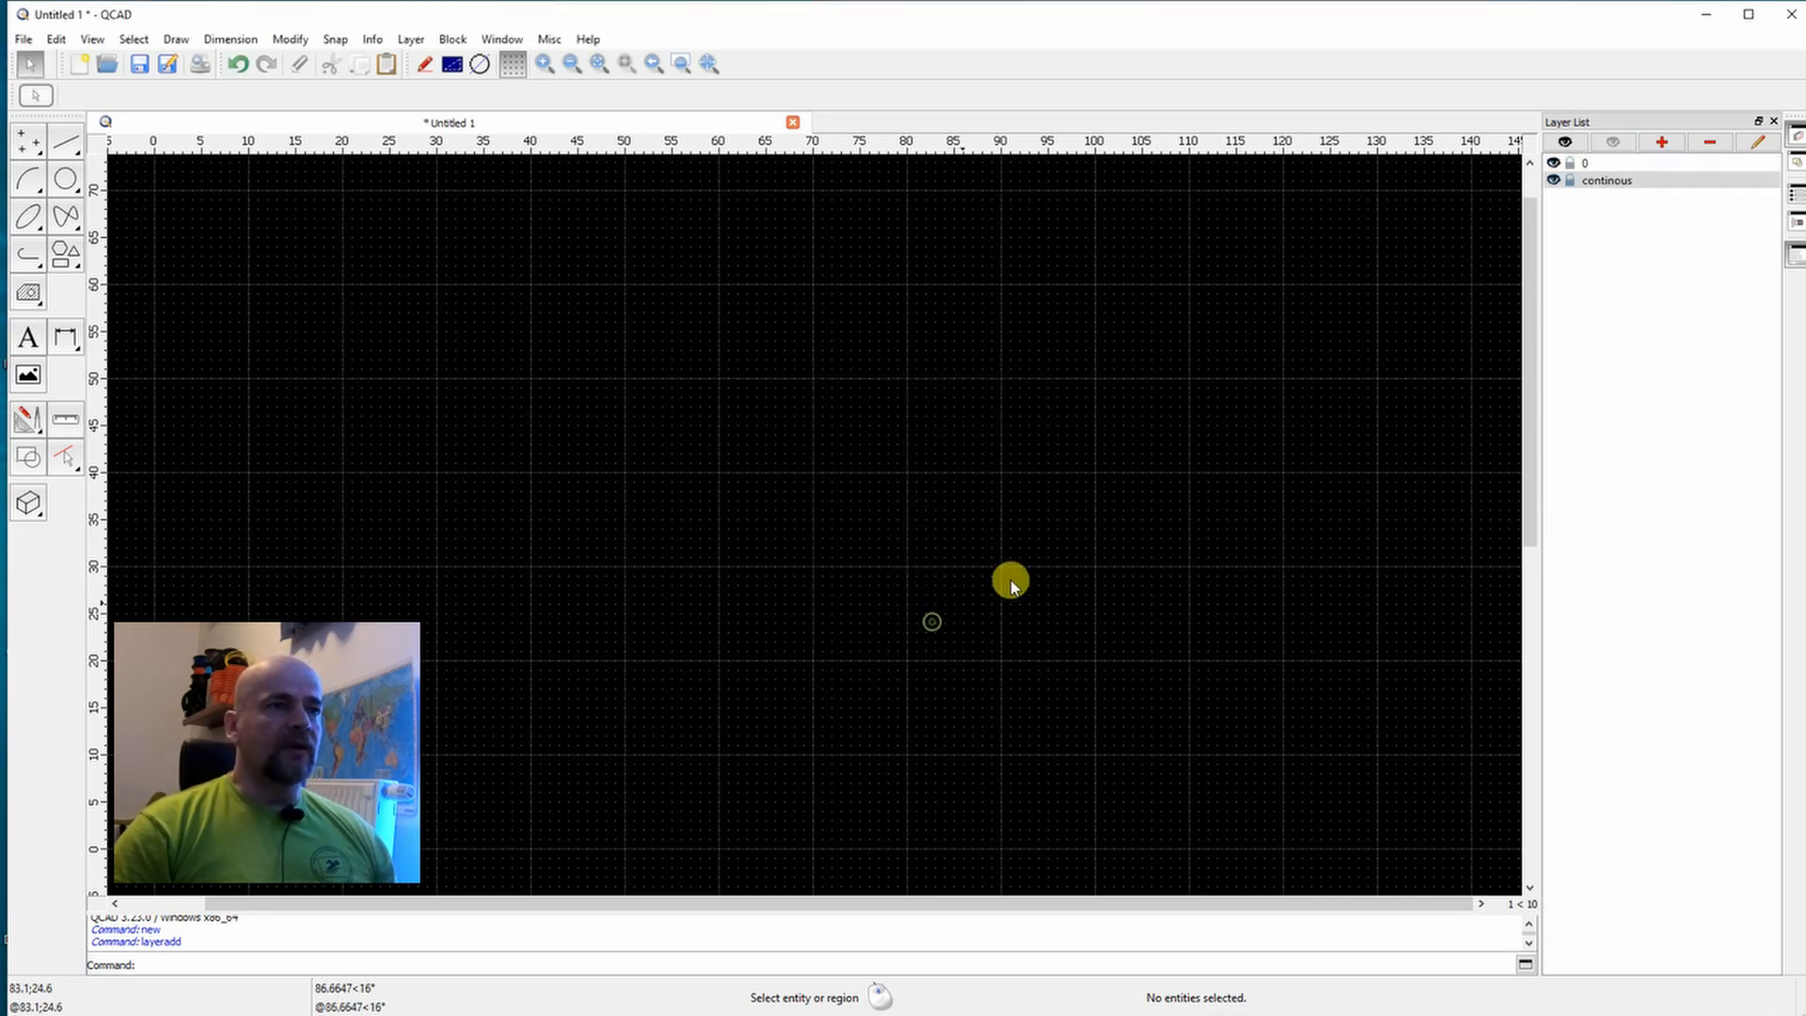
Create a new layer with cyan color, 0.18mm (ISO) lineweight and Continuous linetype, keeping the default name.
click(1661, 143)
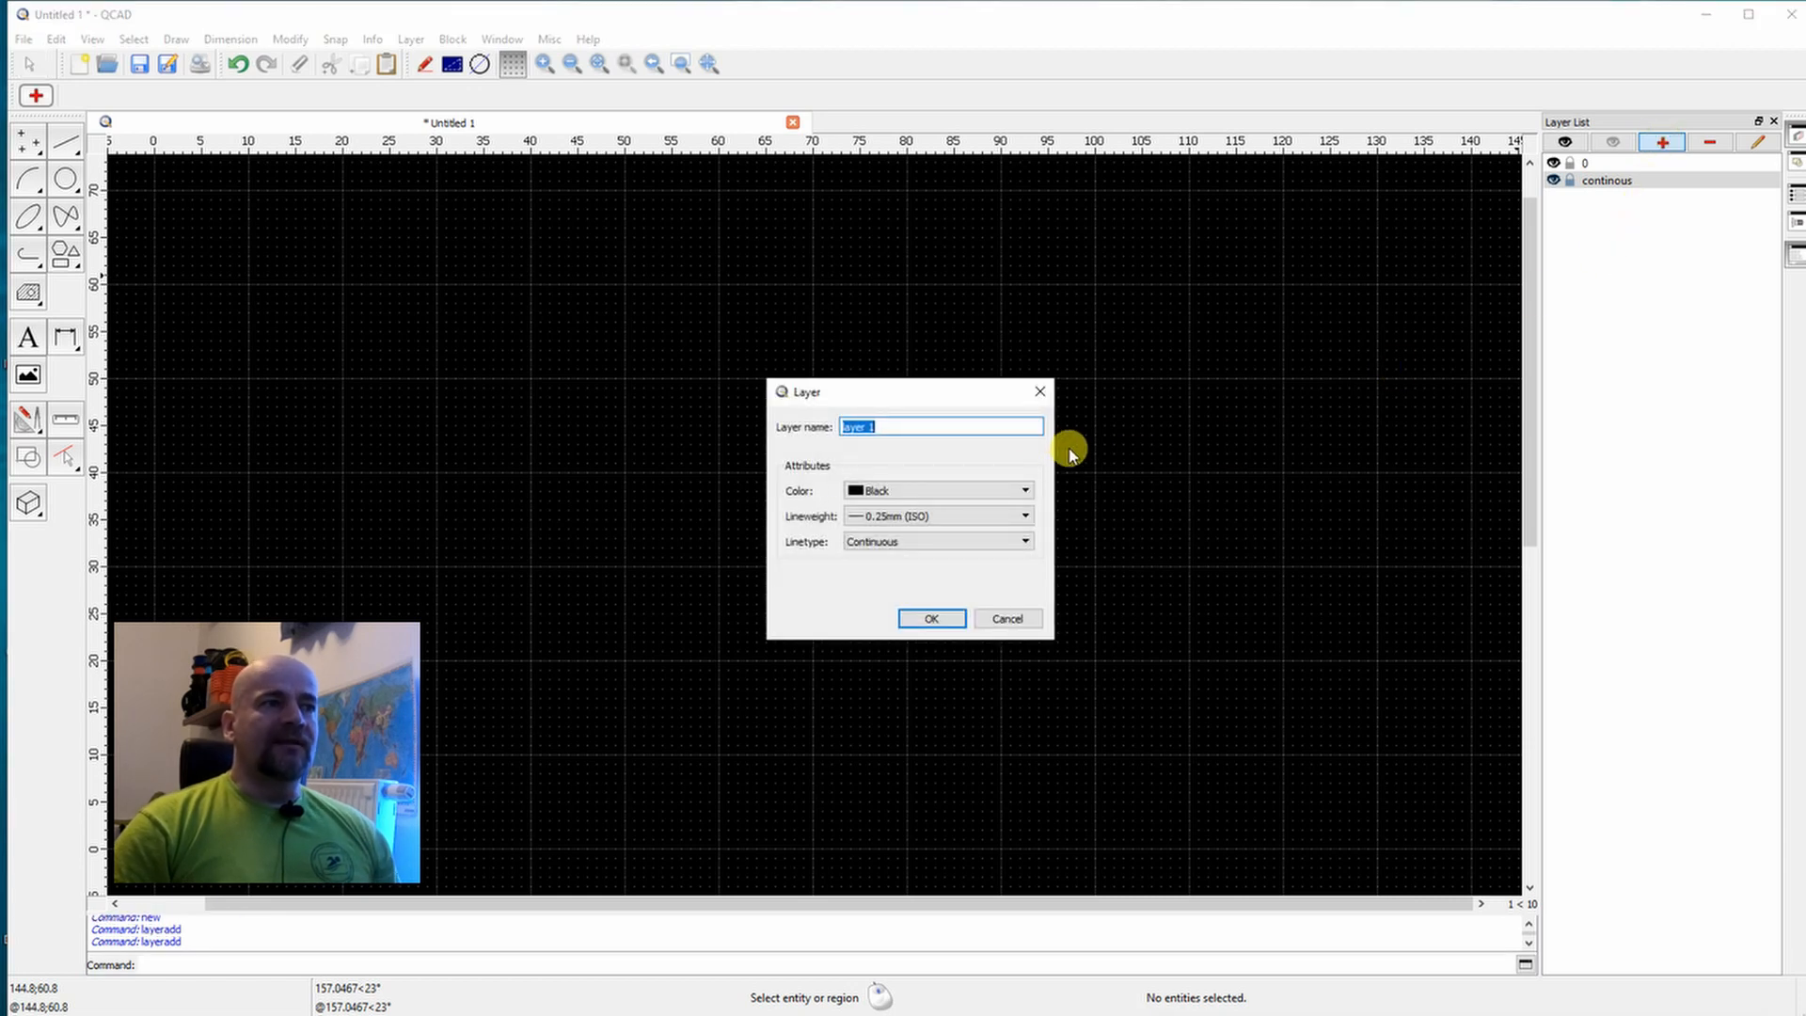
click(938, 515)
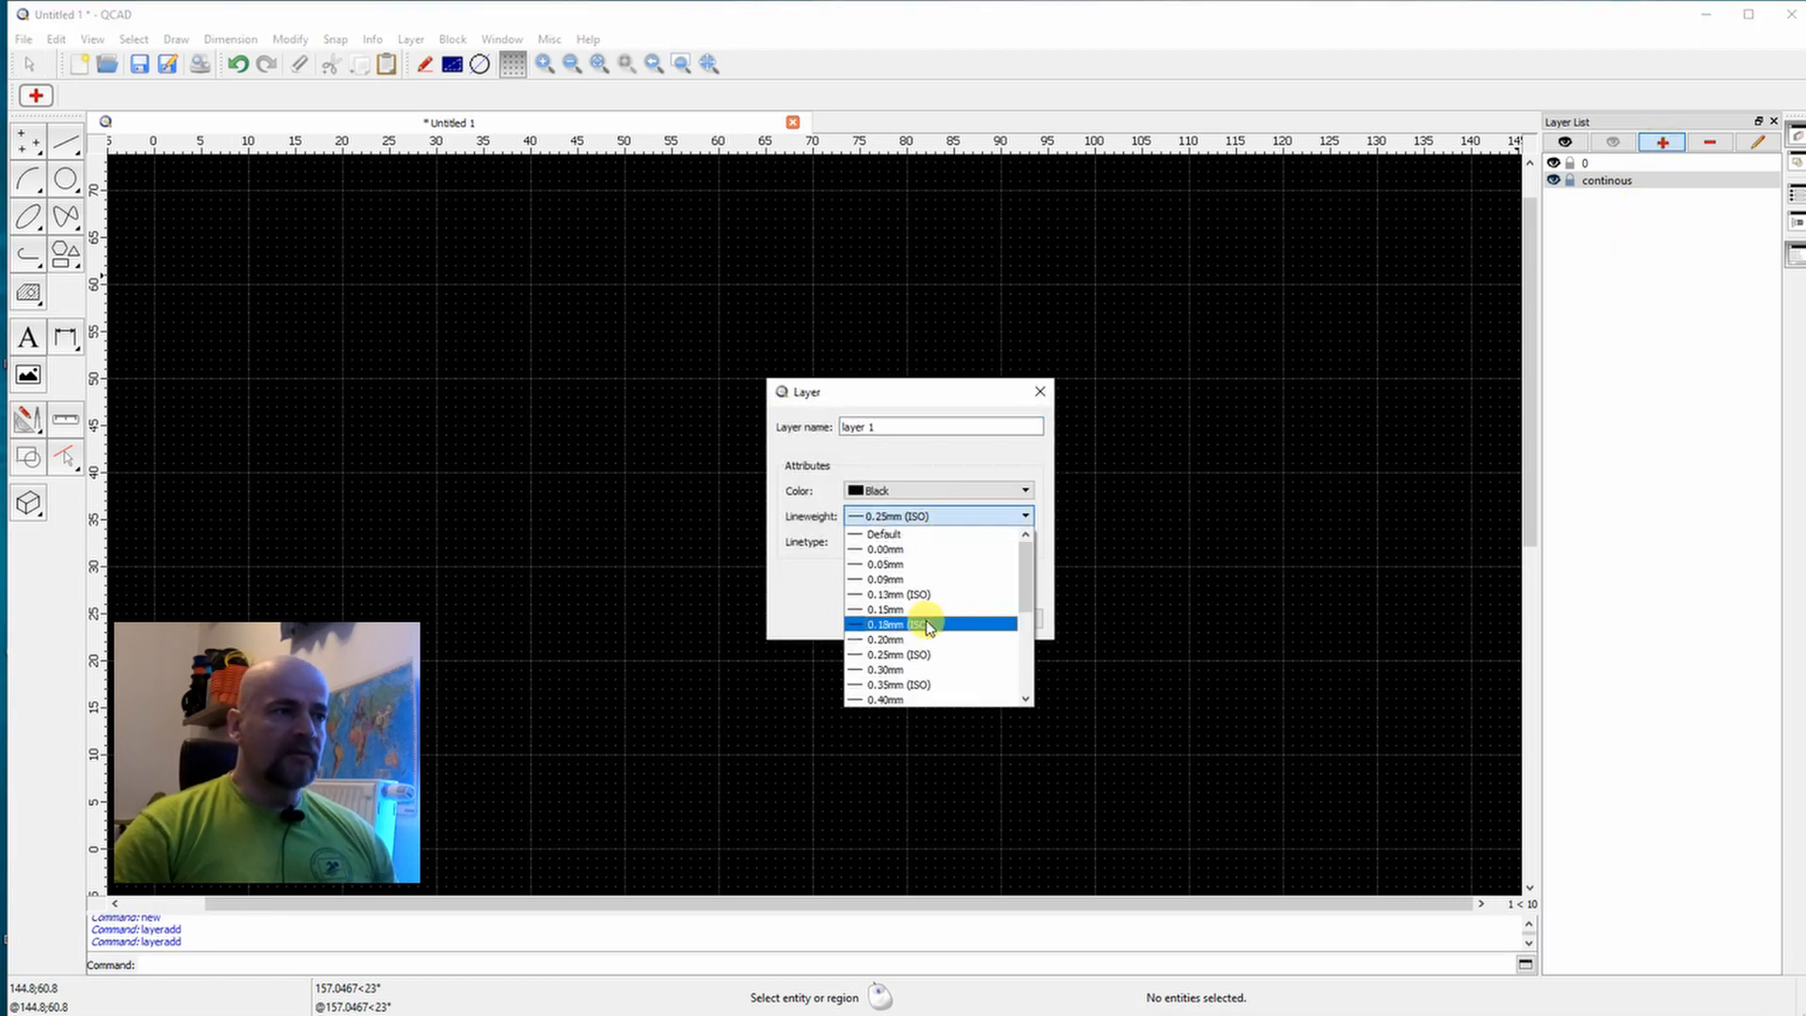
click(929, 625)
click(898, 541)
click(901, 541)
click(905, 490)
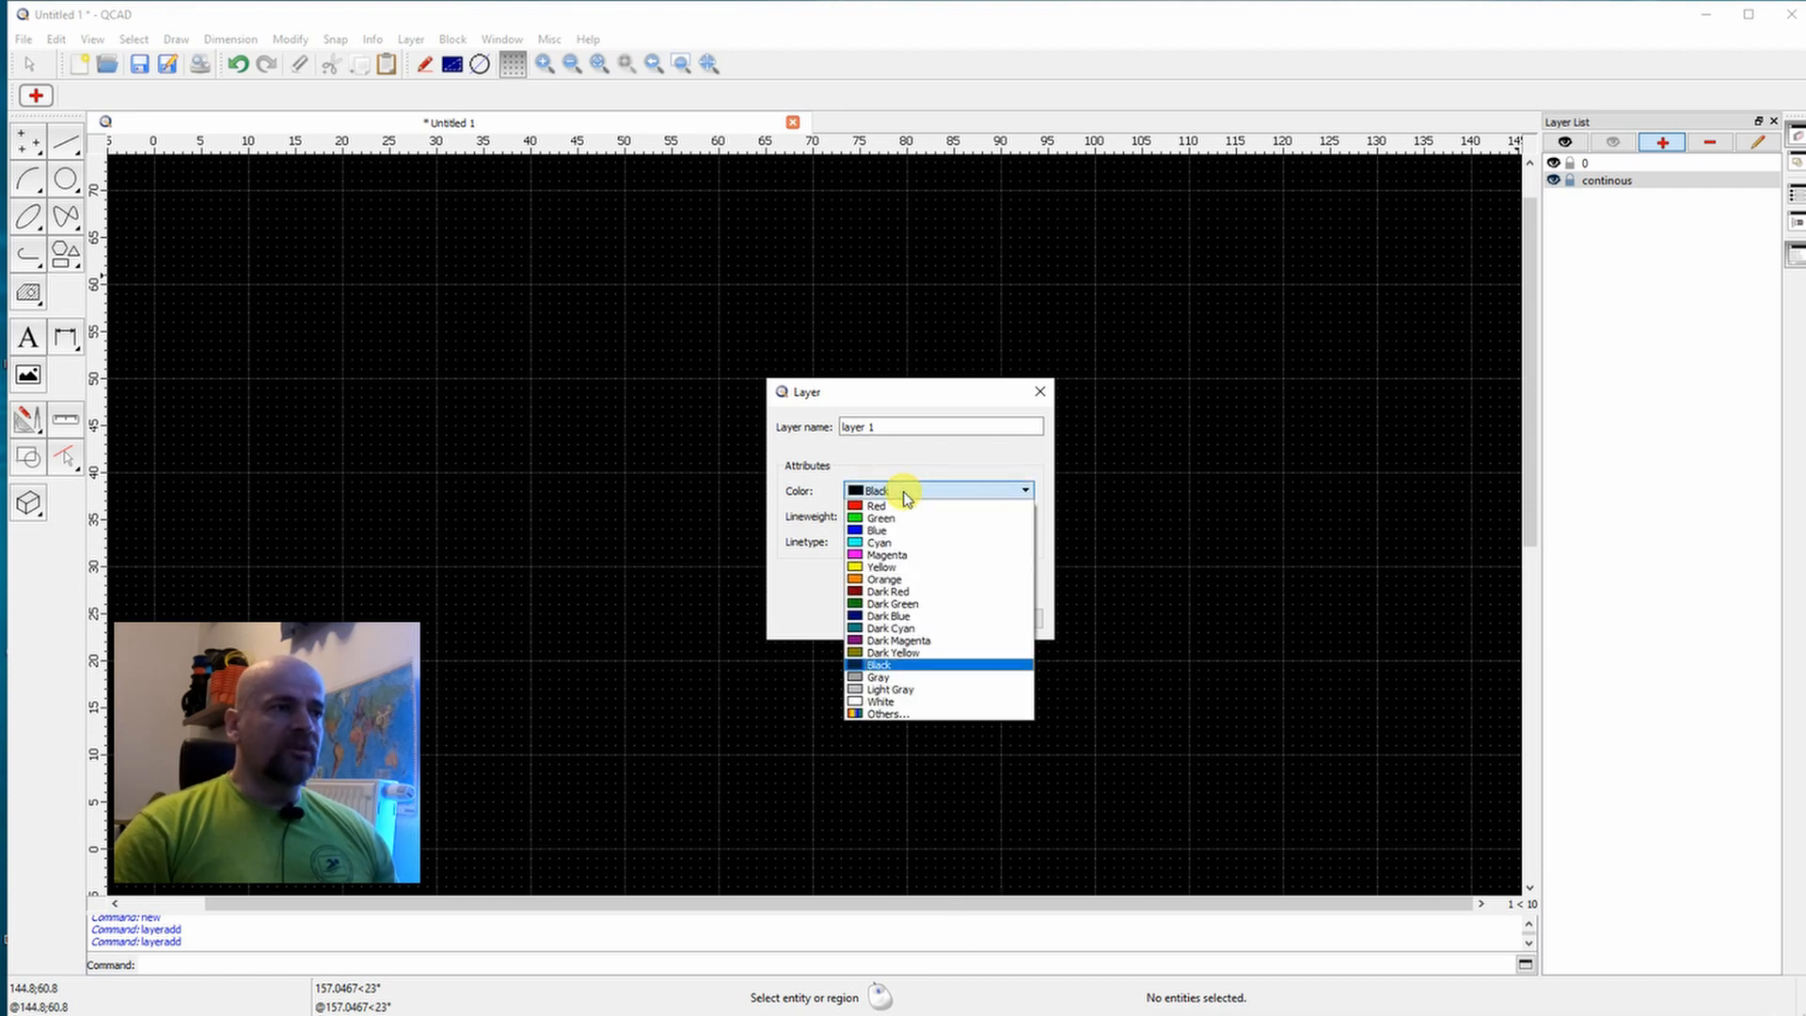
click(879, 545)
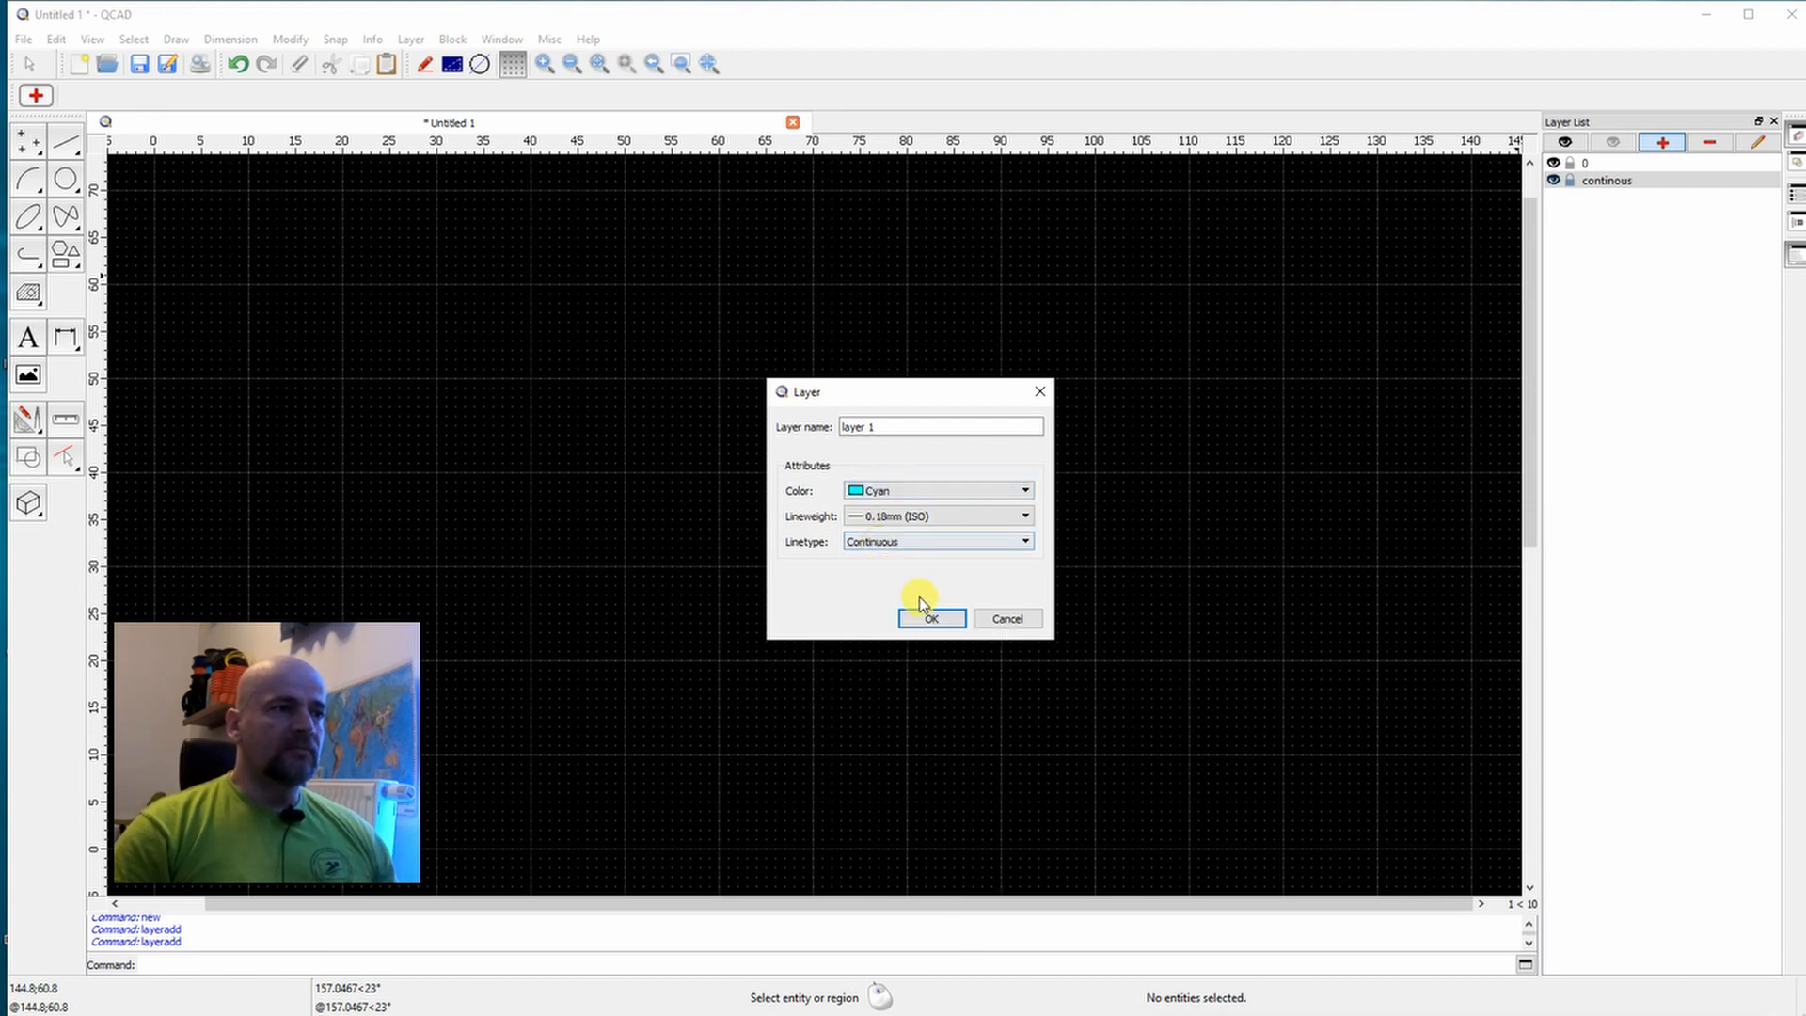
click(931, 619)
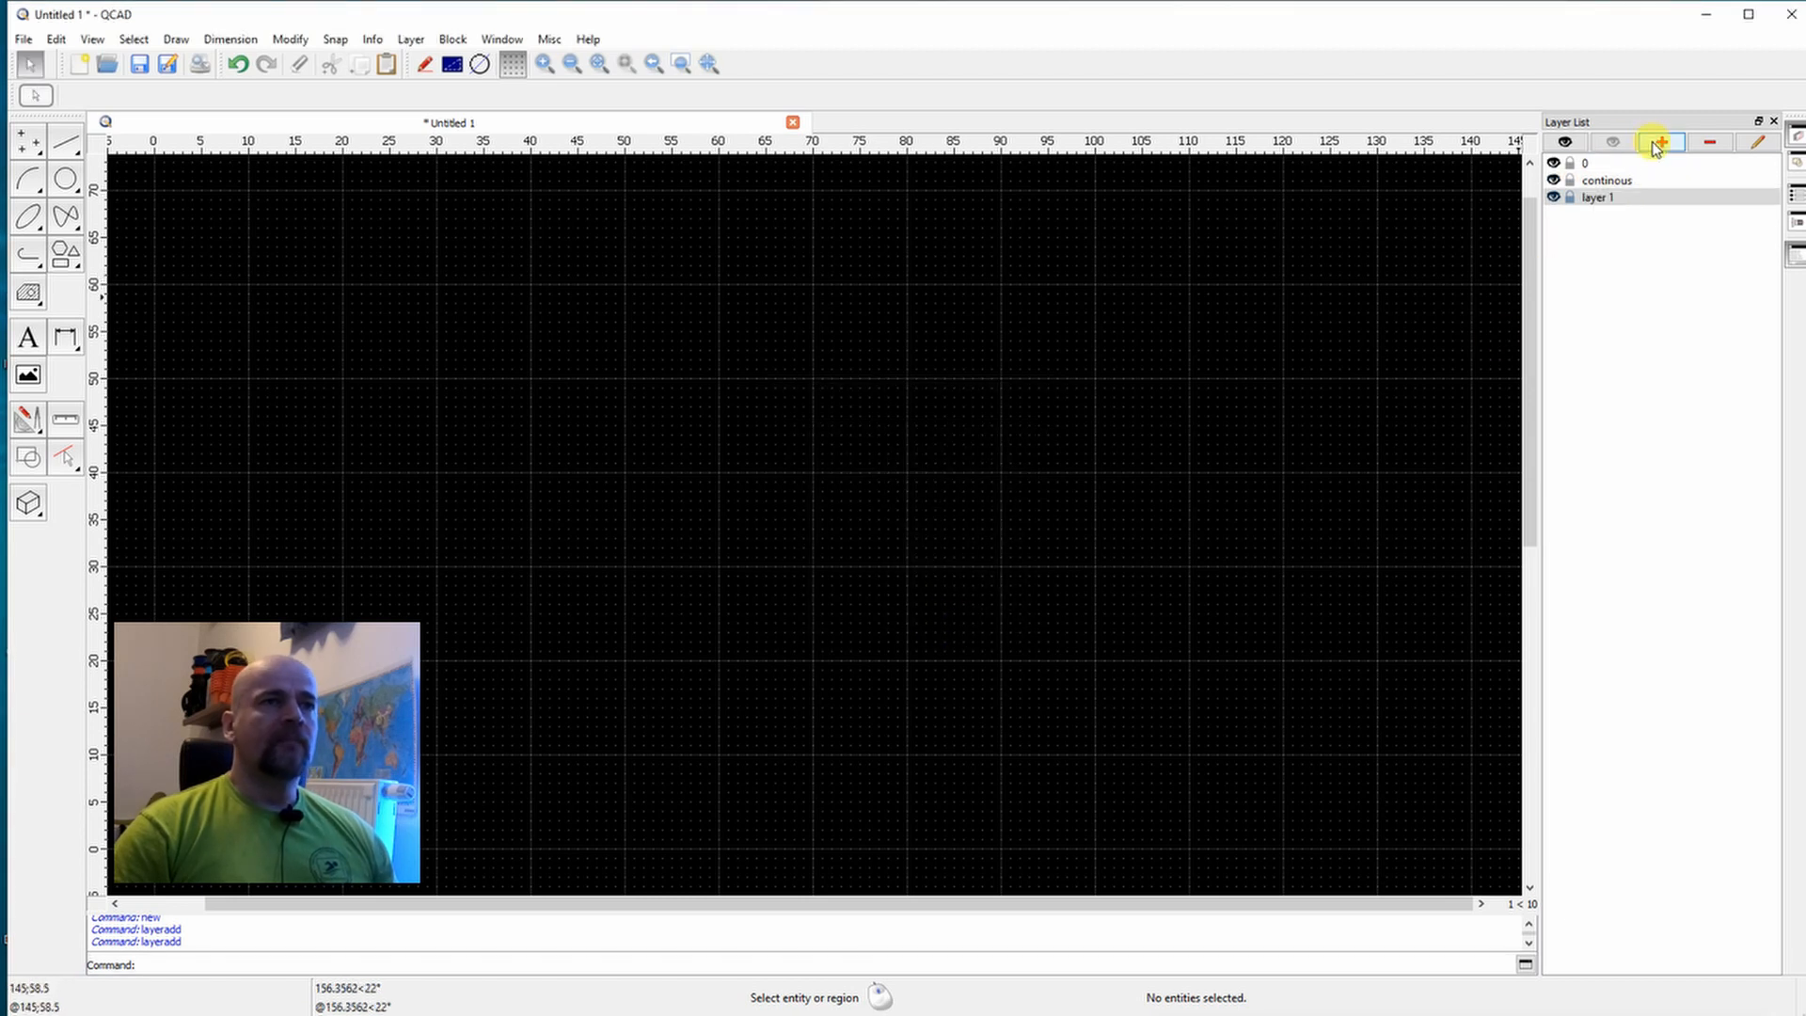
Rename the new cyan layer to "thin".
double_click(1599, 199)
text(thin)
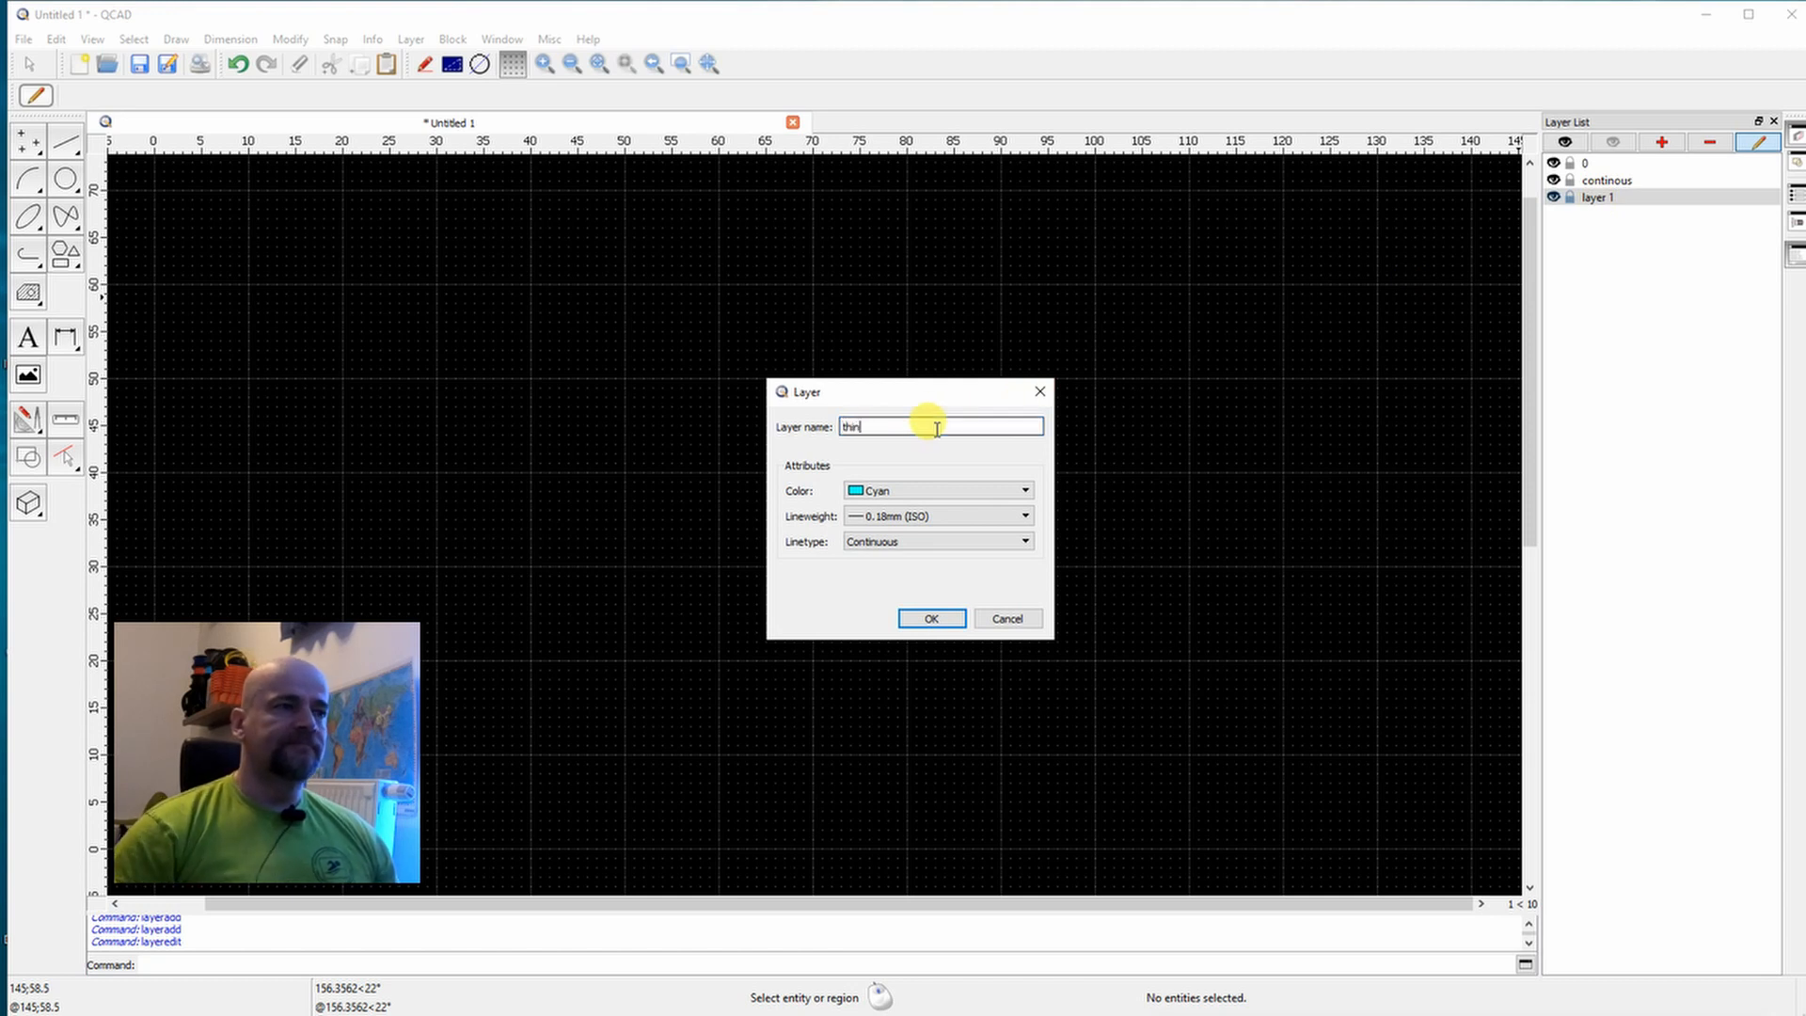
click(931, 617)
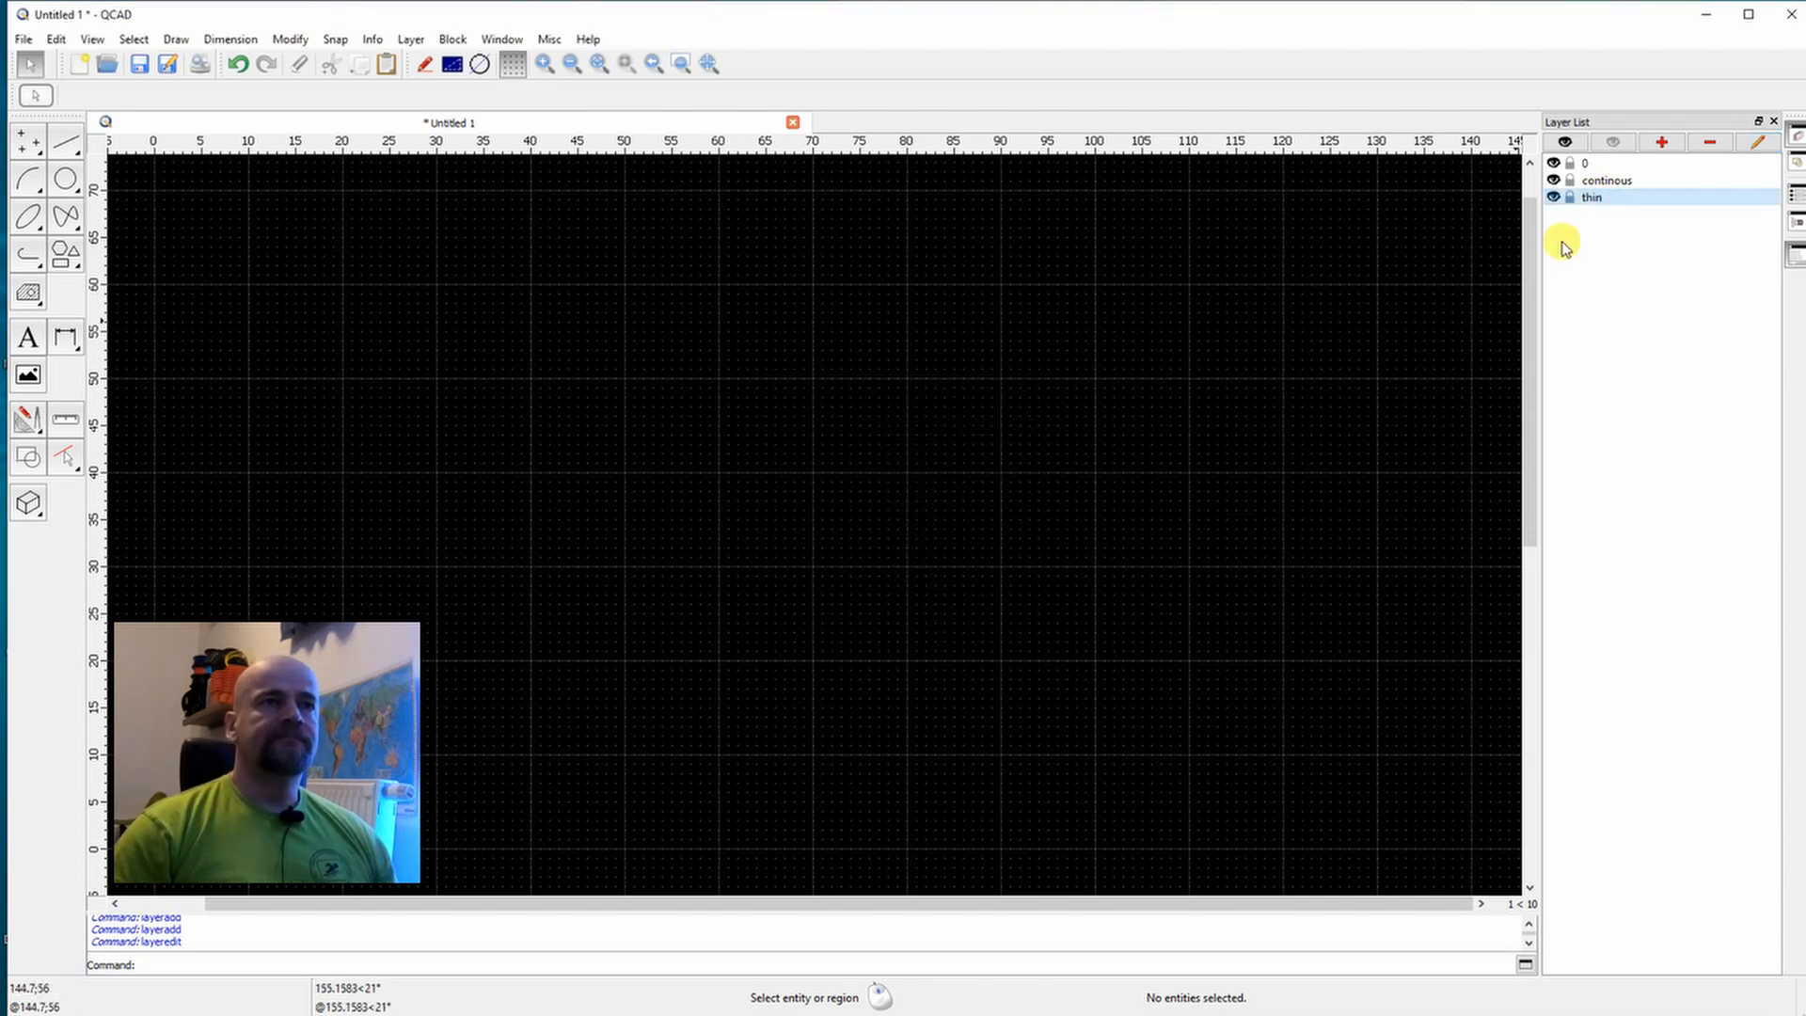
Create a layer named "center" with yellow color, 0.18mm (ISO) lineweight and the Center linetype.
click(1661, 142)
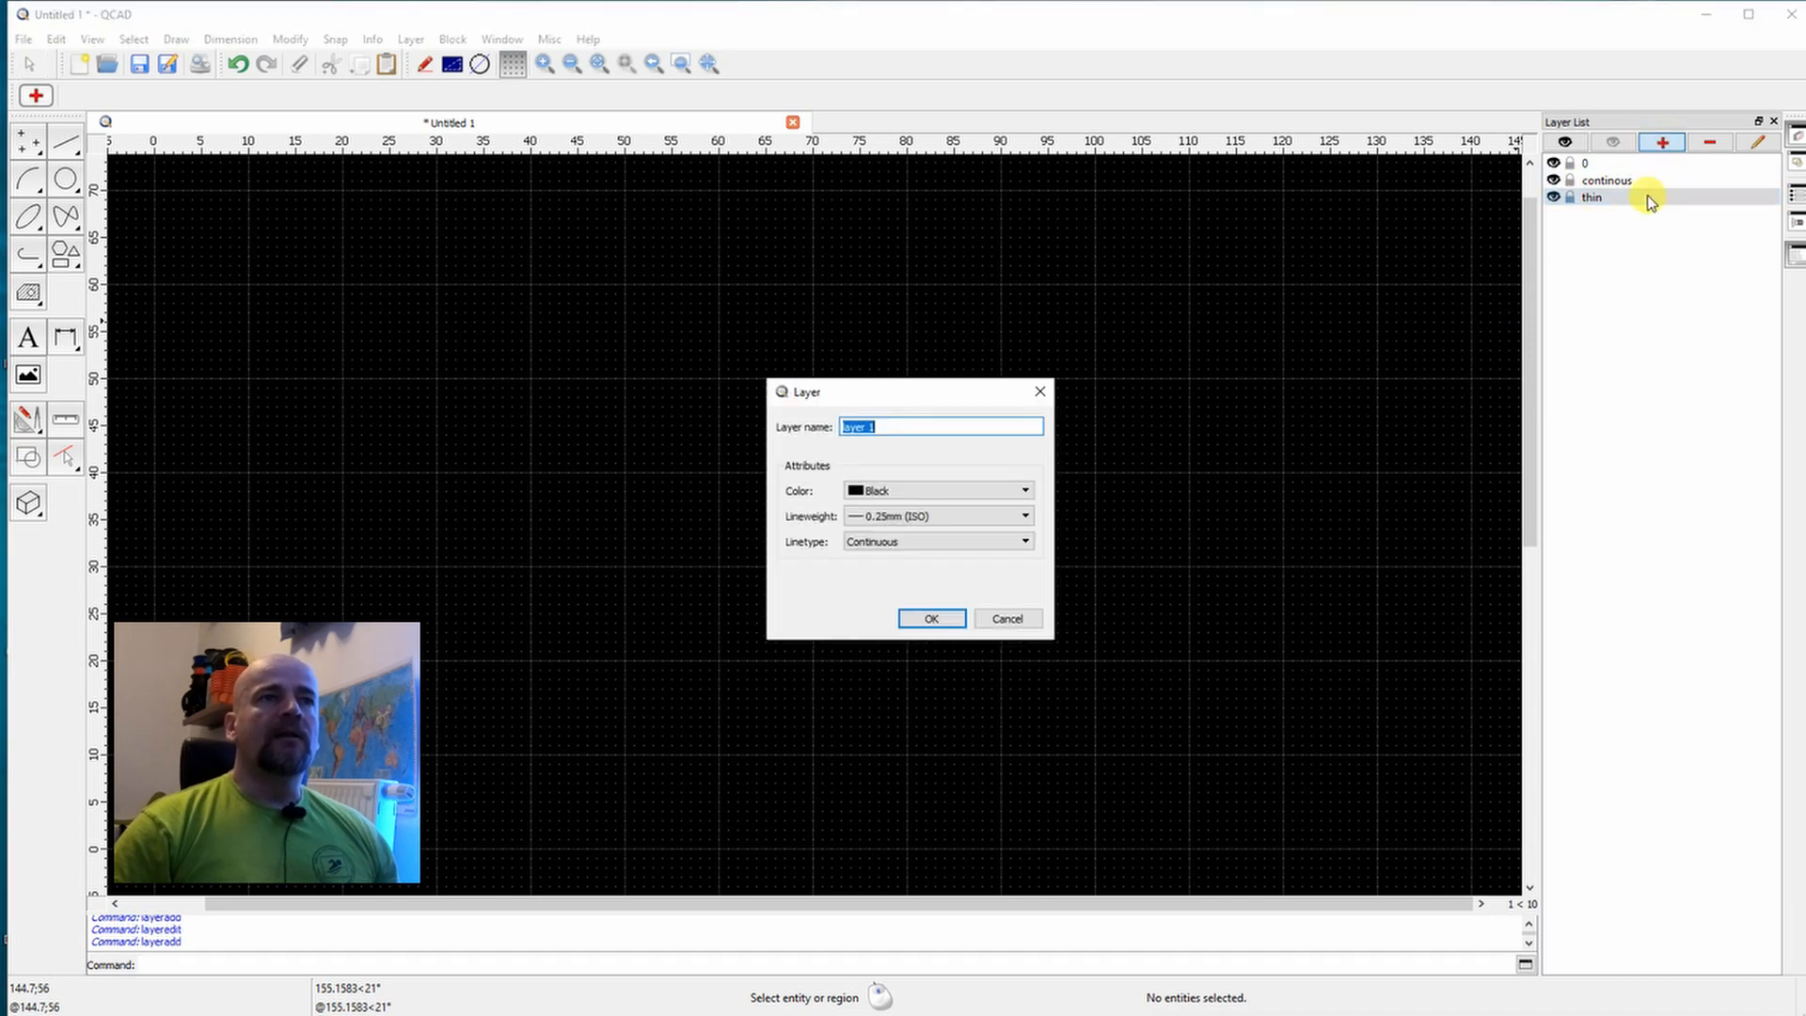
text(center)
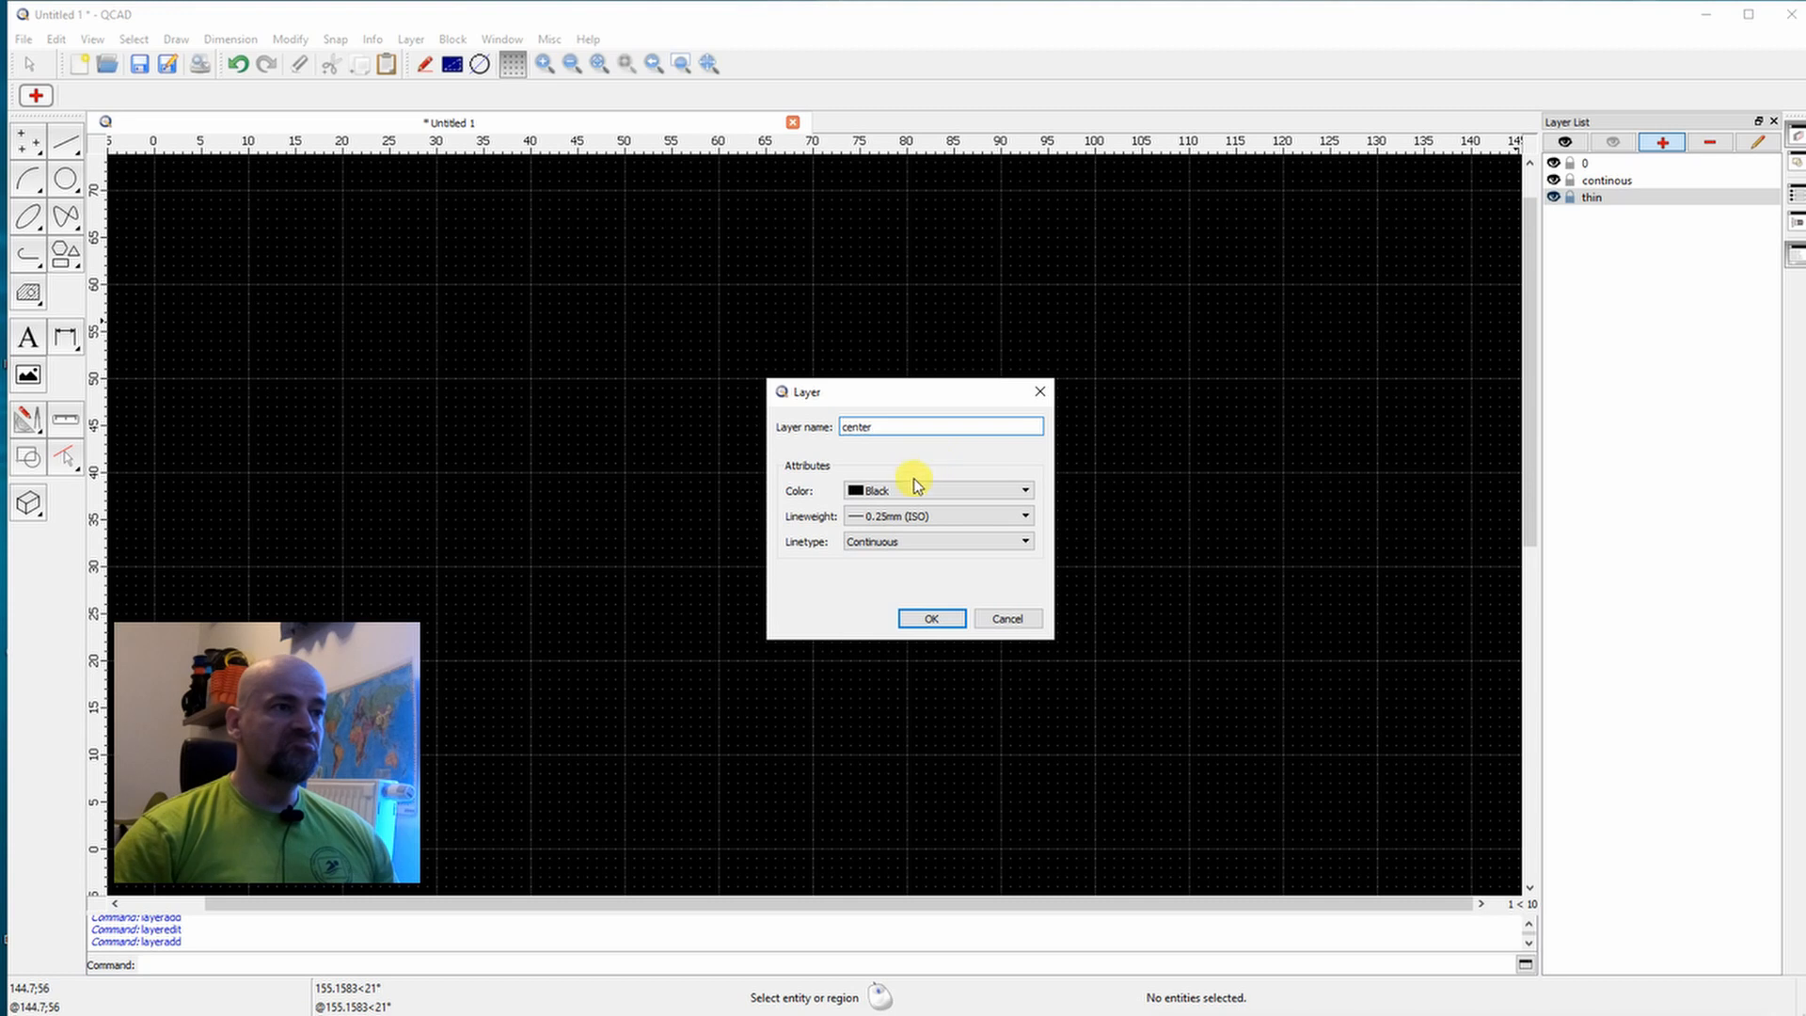
click(910, 489)
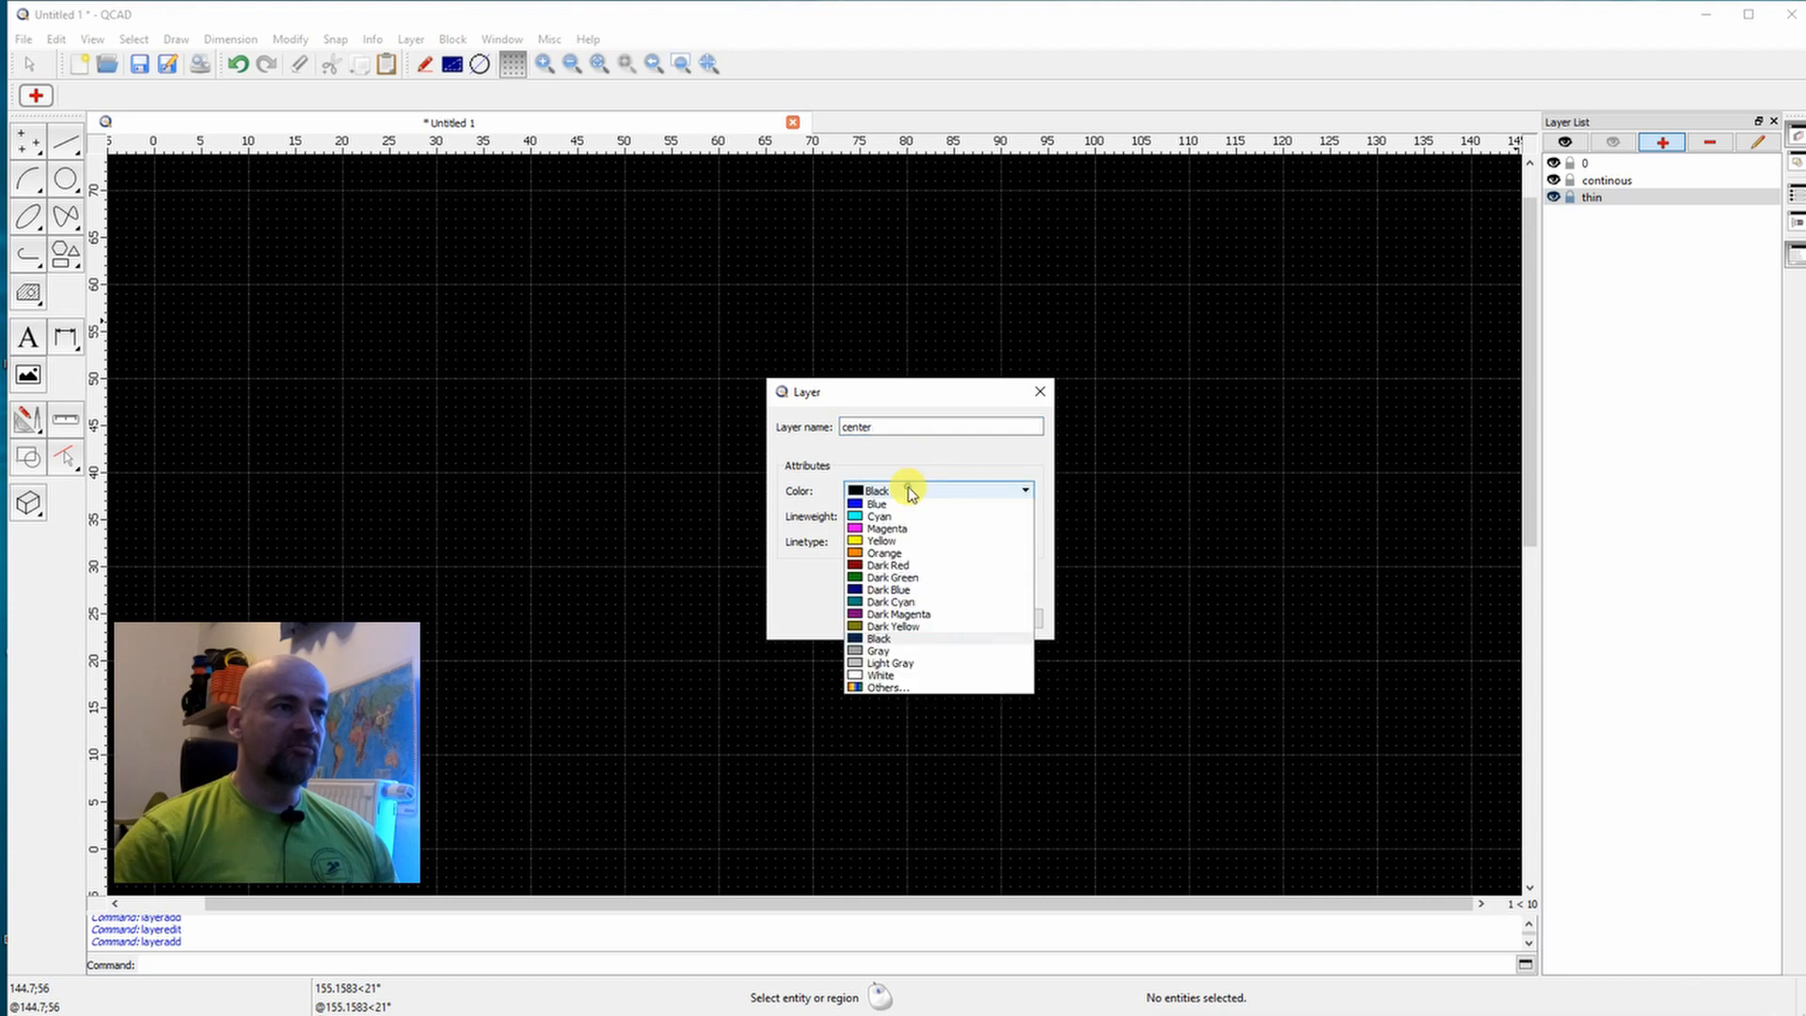
click(881, 566)
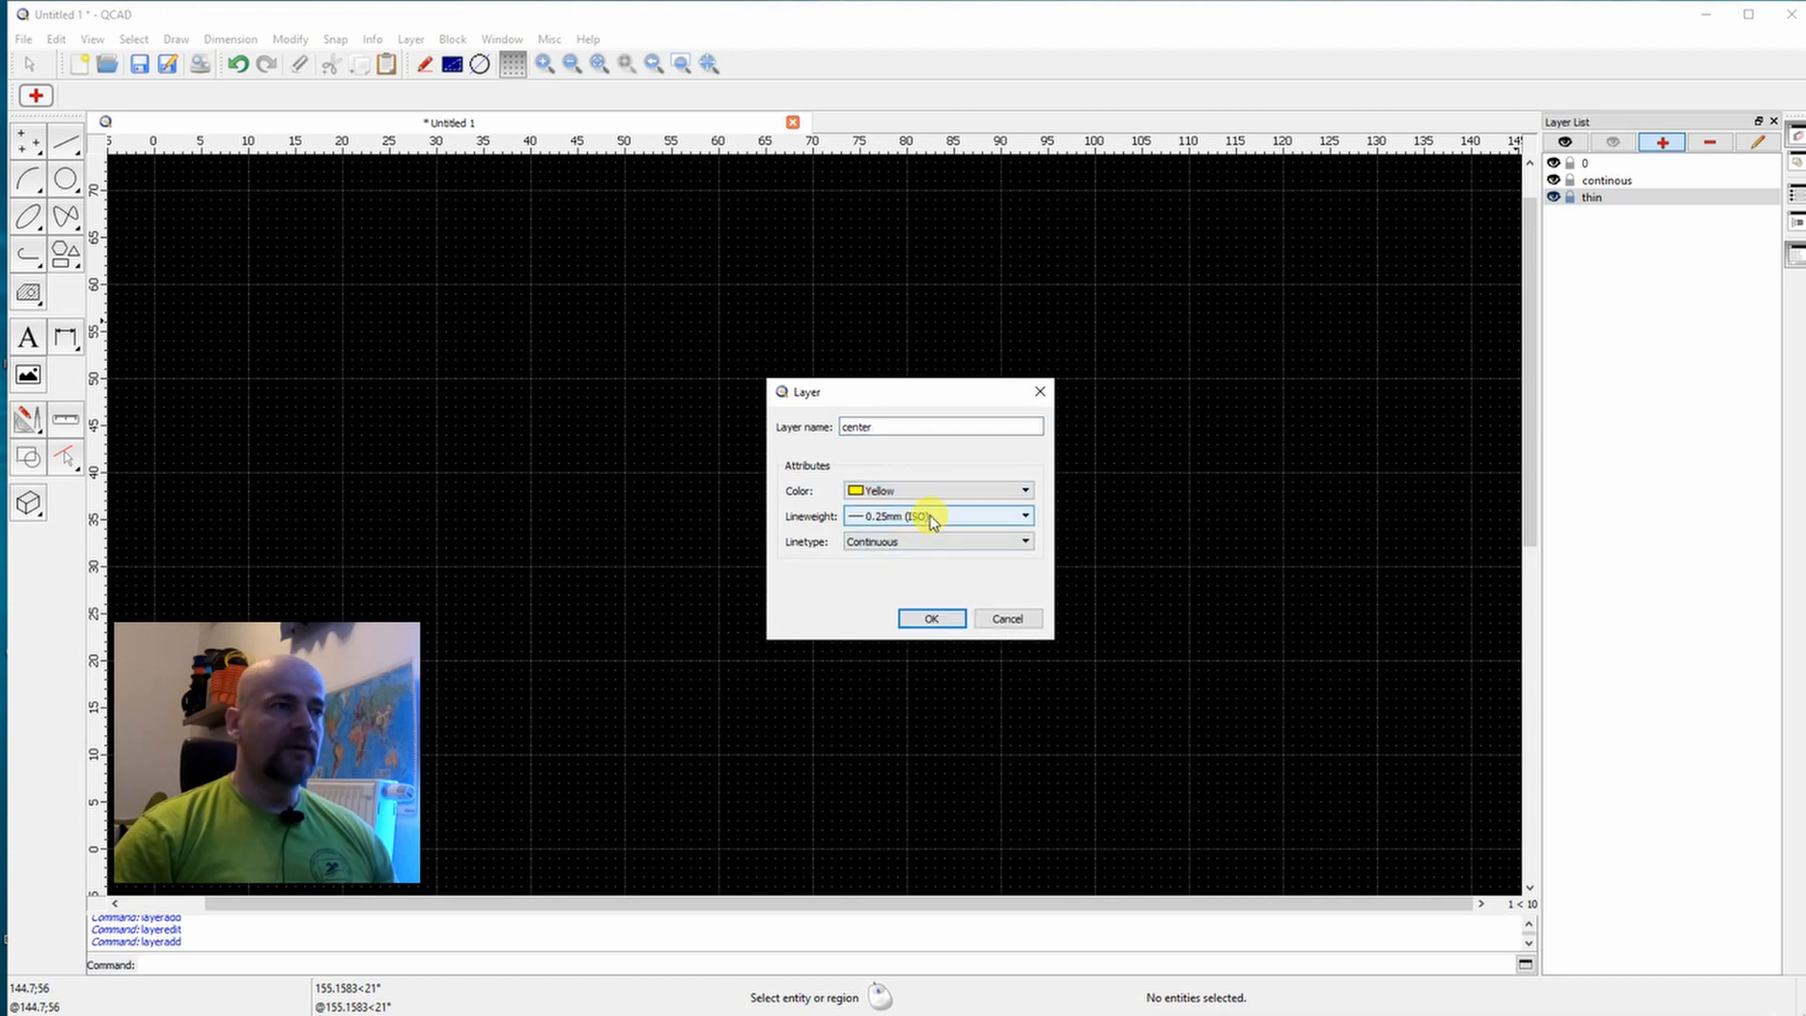
click(928, 517)
click(898, 624)
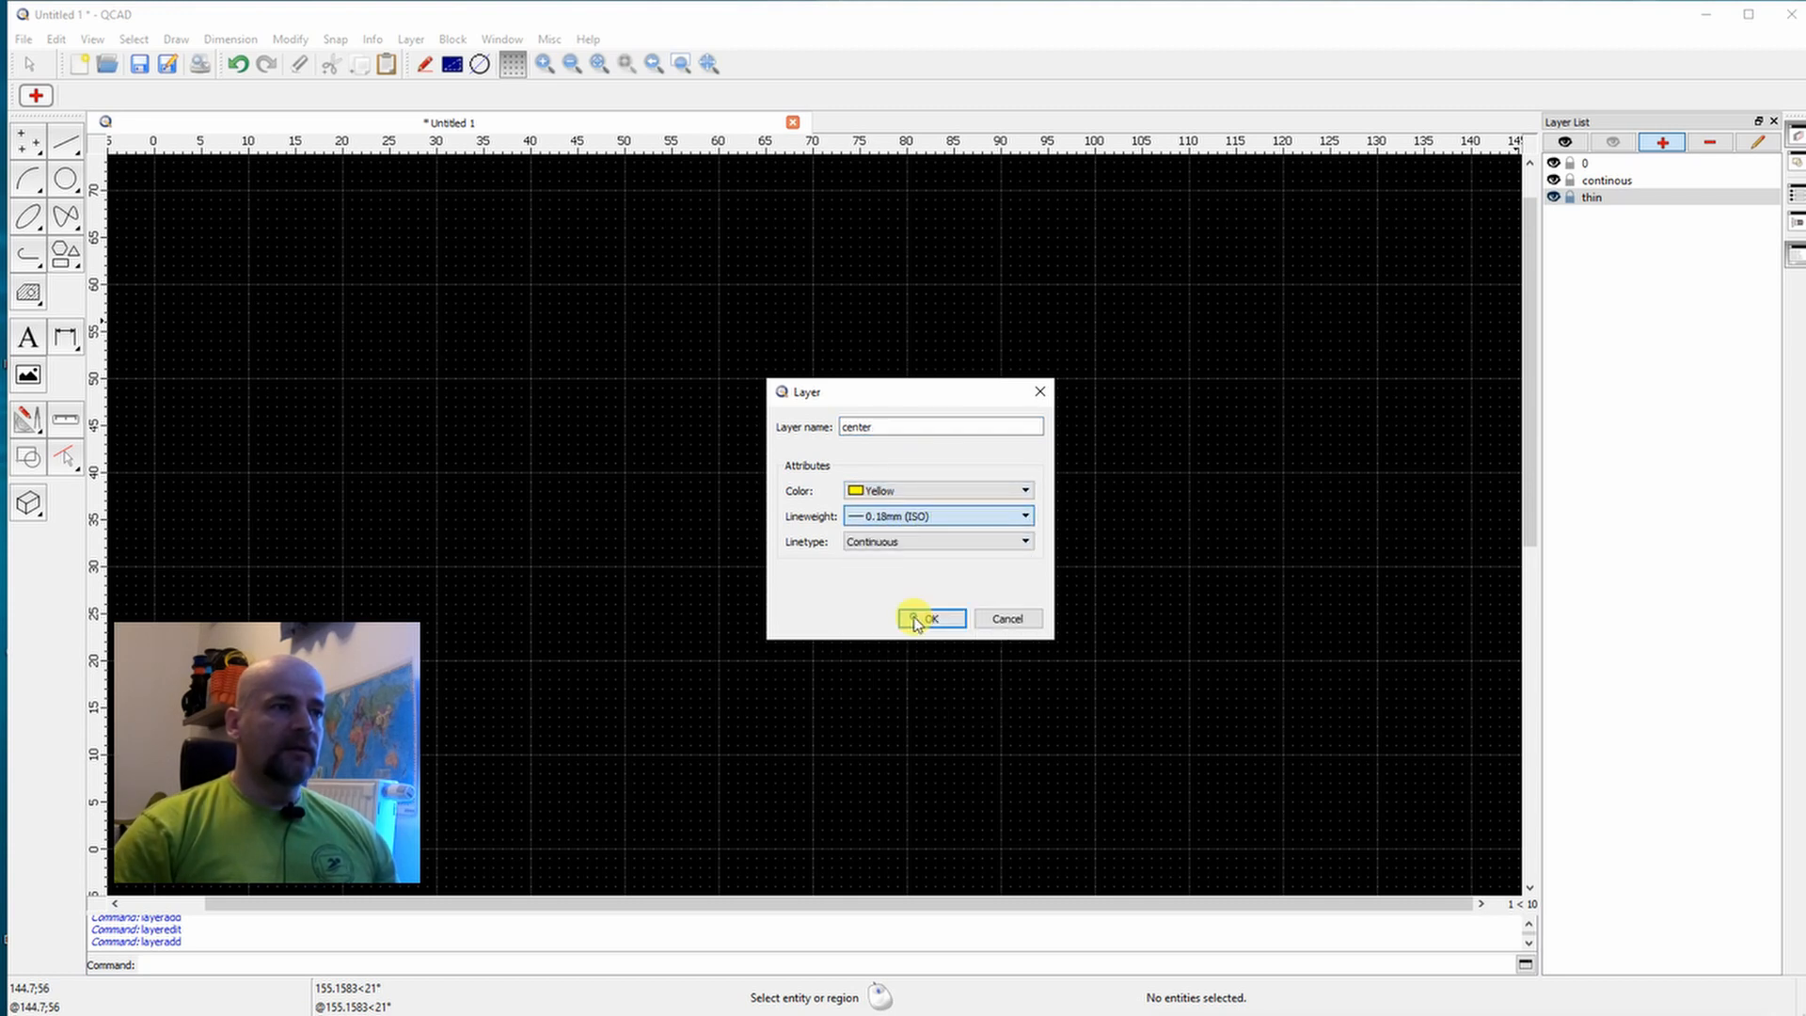
click(943, 543)
drag(1025, 611, 1027, 656)
scroll(1023, 691, down, 4)
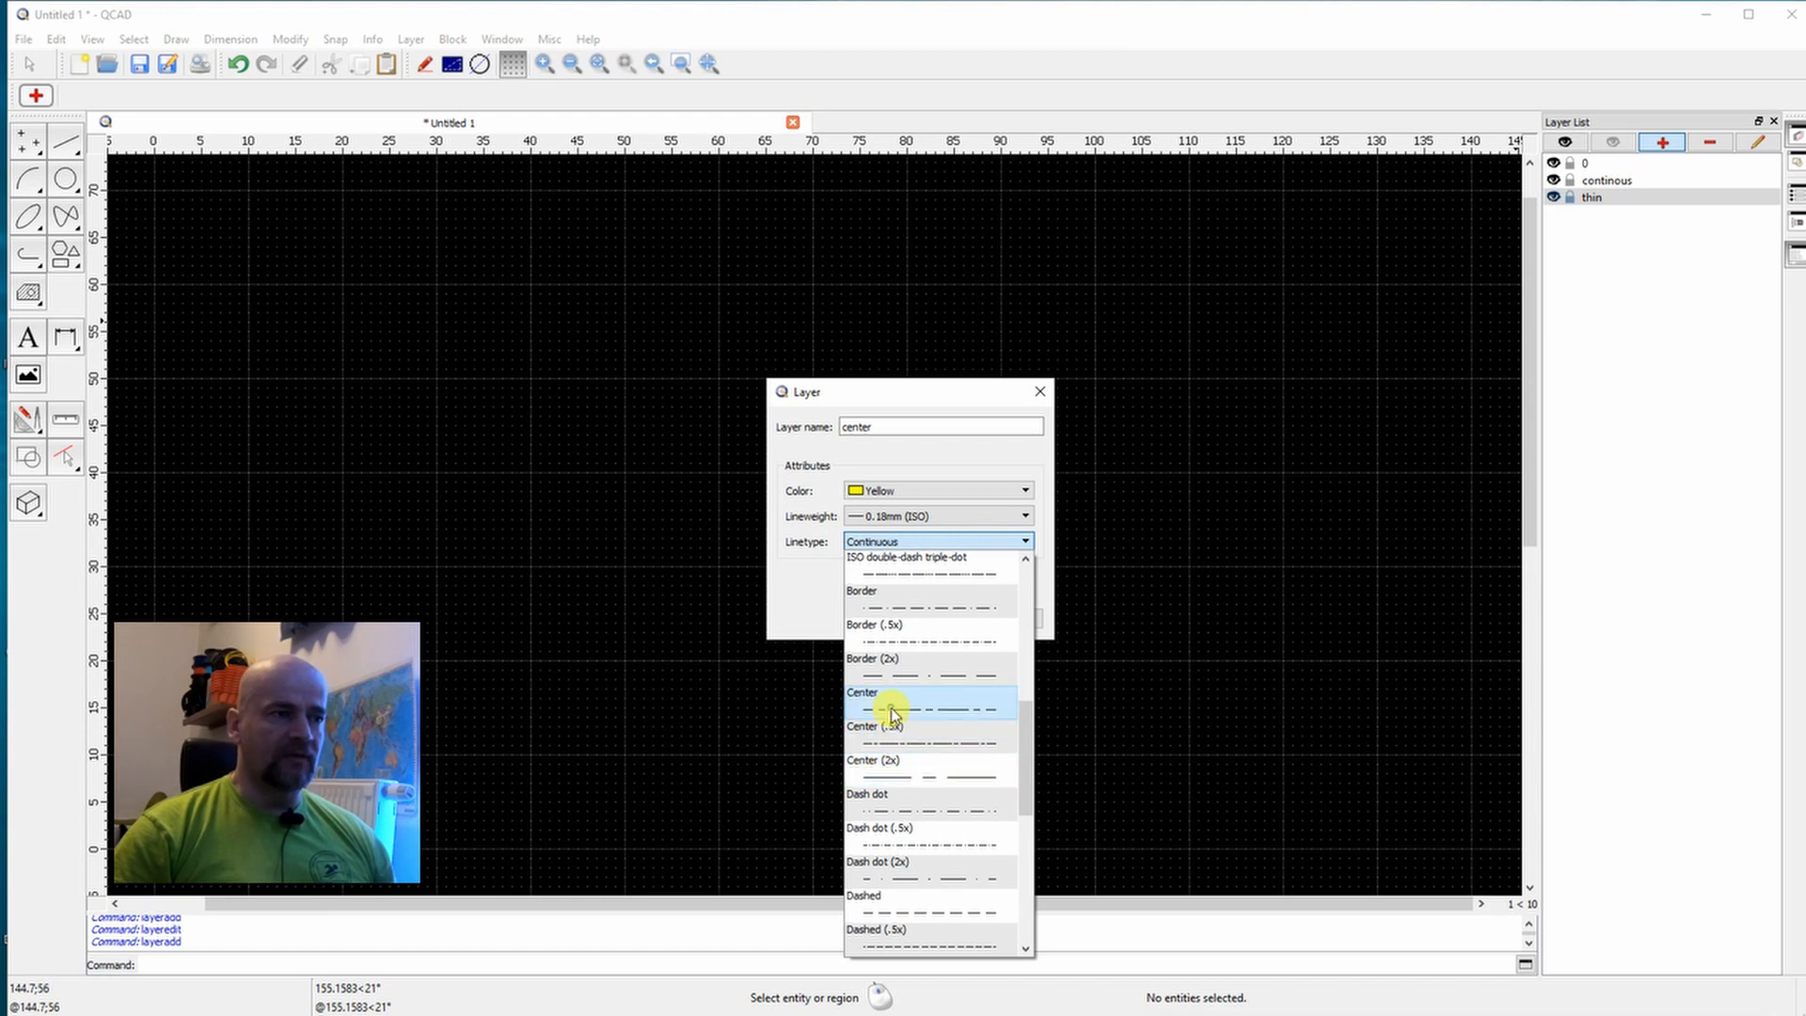
click(889, 700)
click(929, 620)
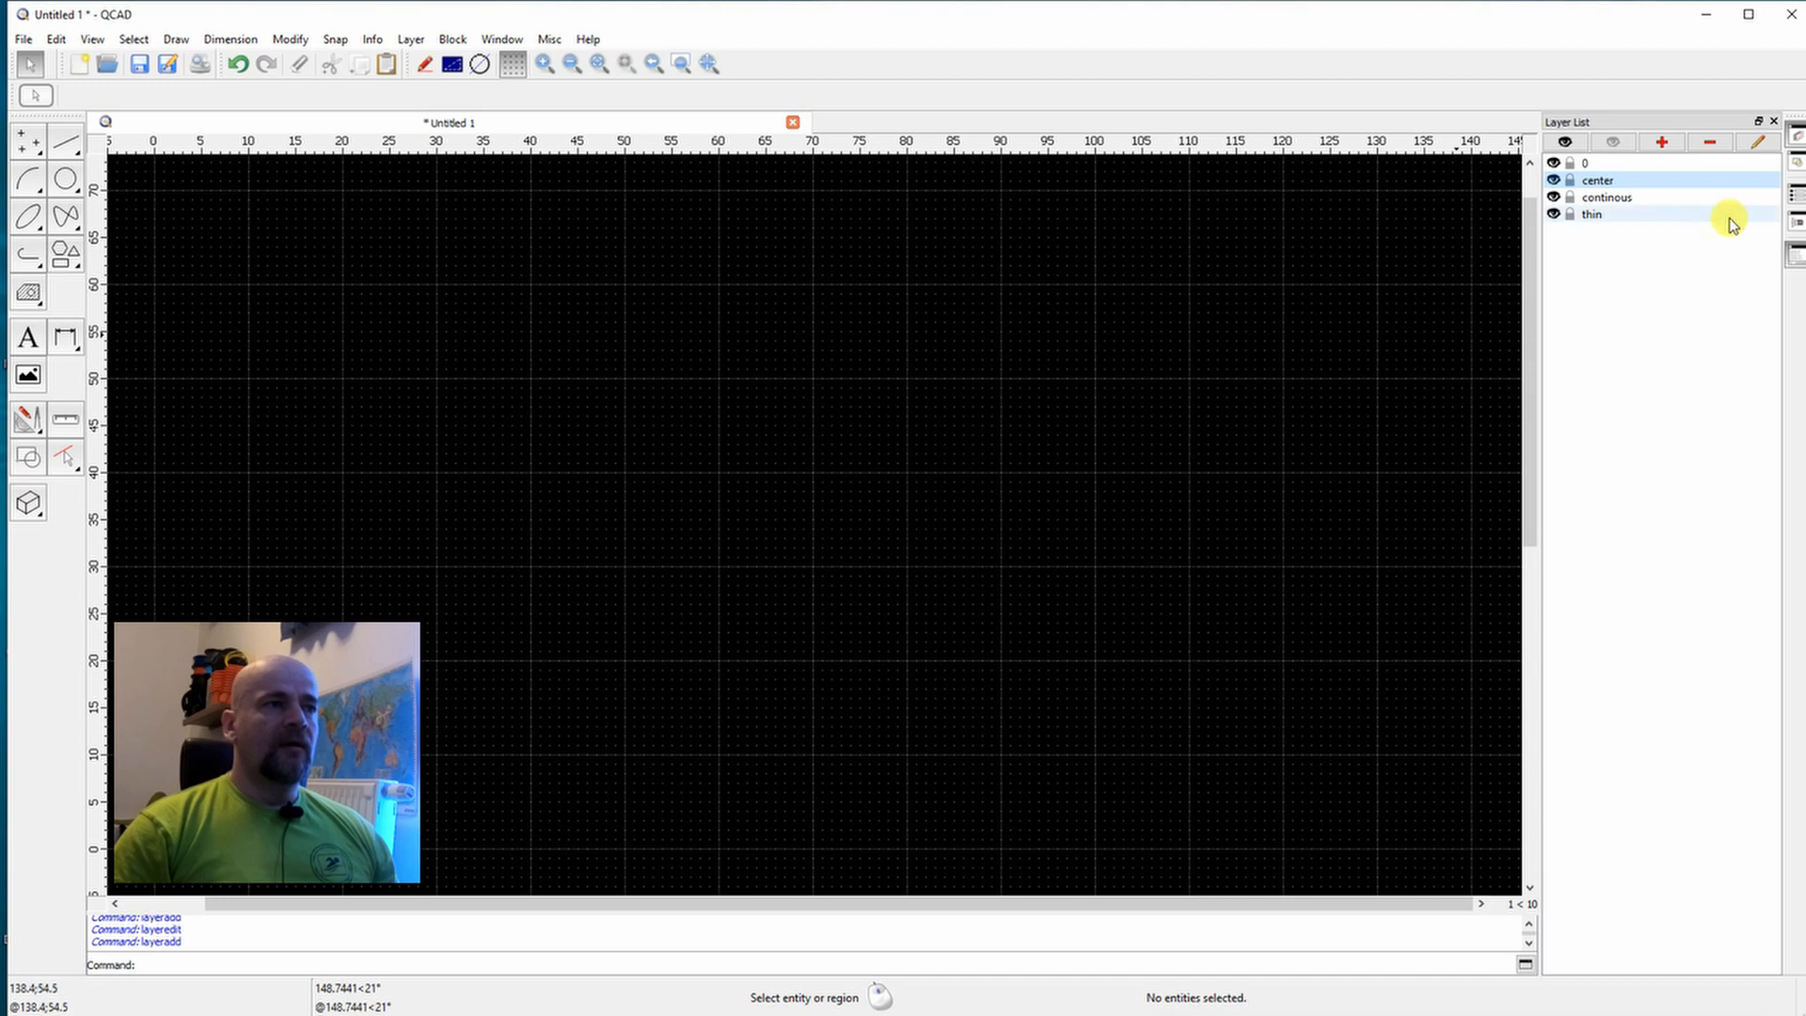
Create a layer named "hidden" with green color, 0.35mm (ISO) lineweight and the ISO dash linetype.
click(1663, 143)
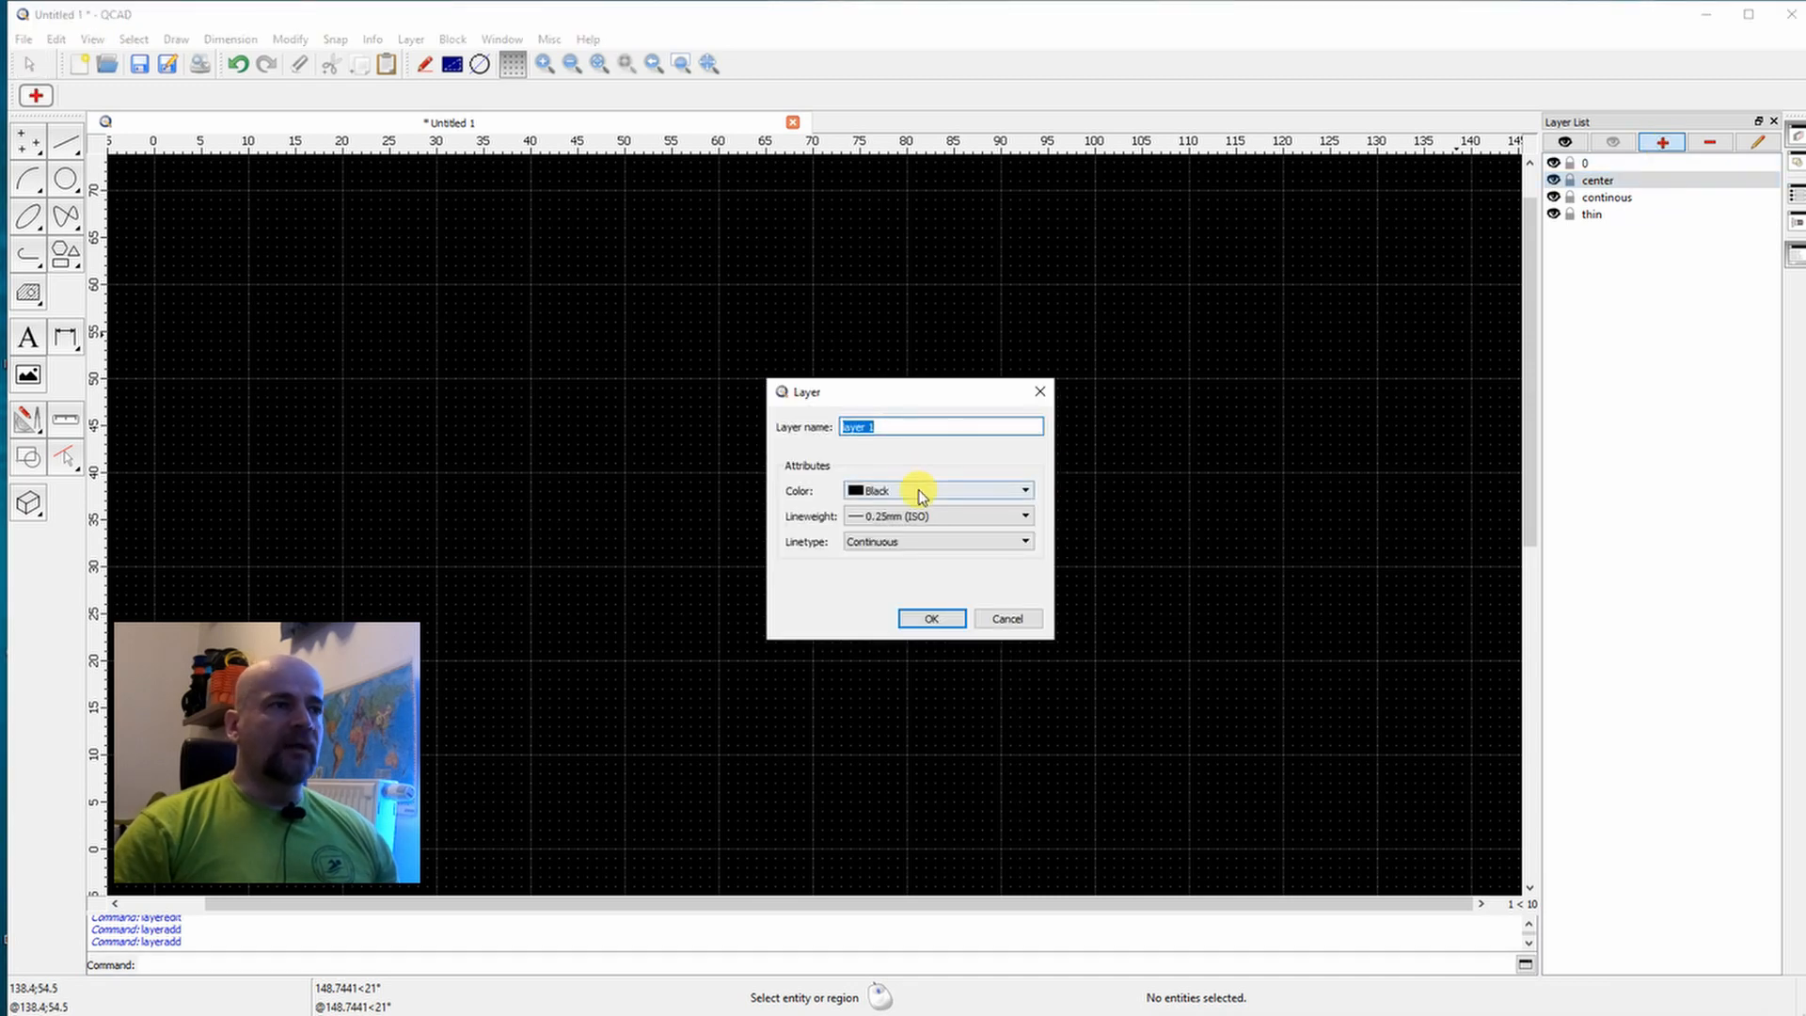
text(hidden)
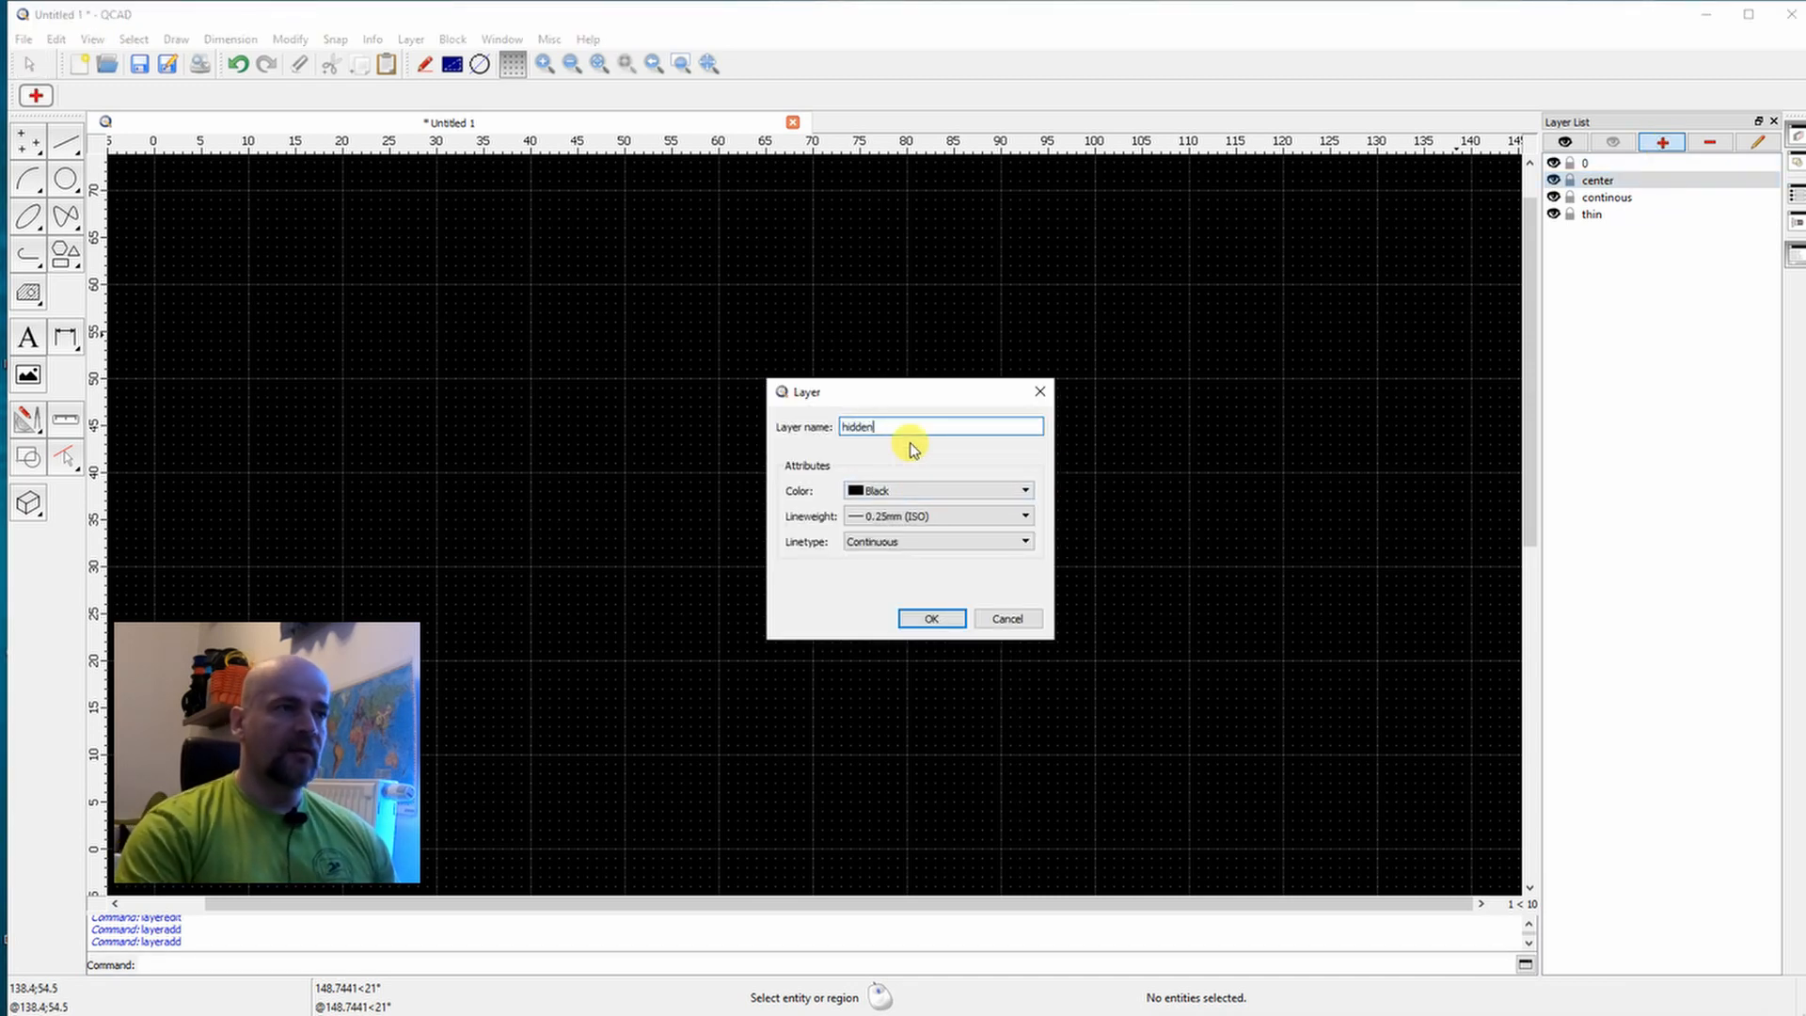
click(919, 489)
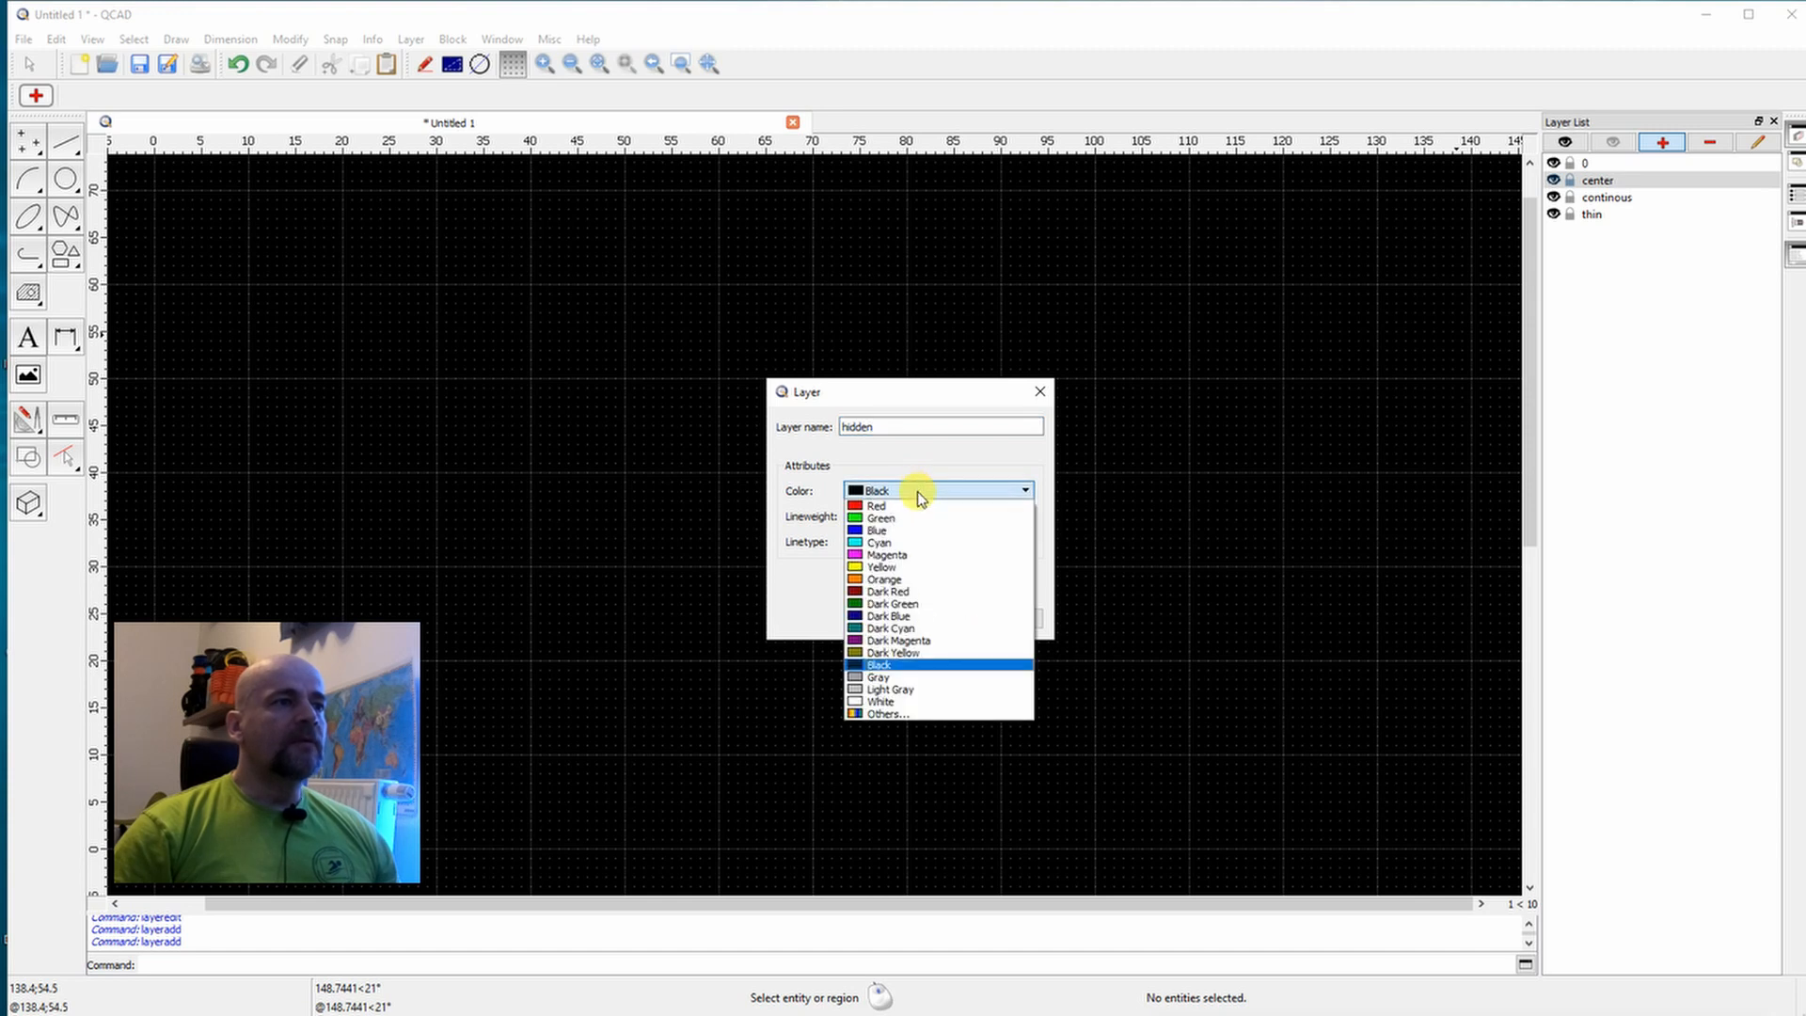
click(880, 517)
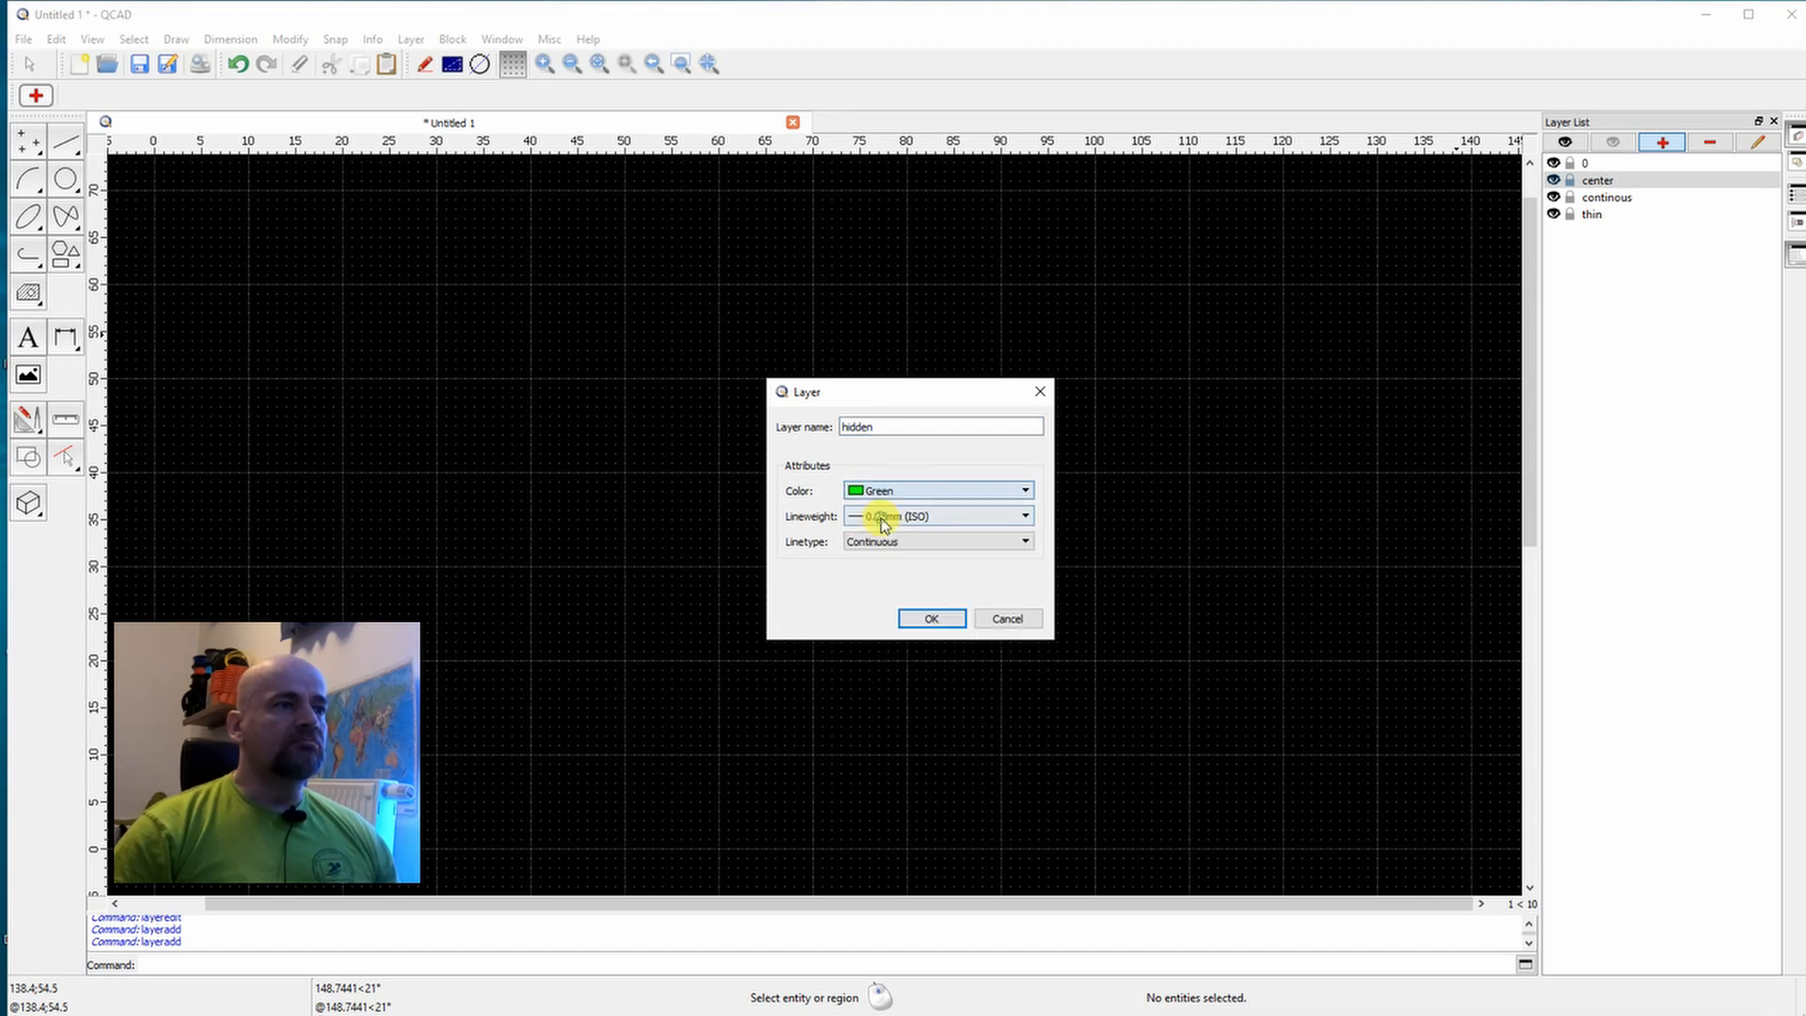
click(898, 517)
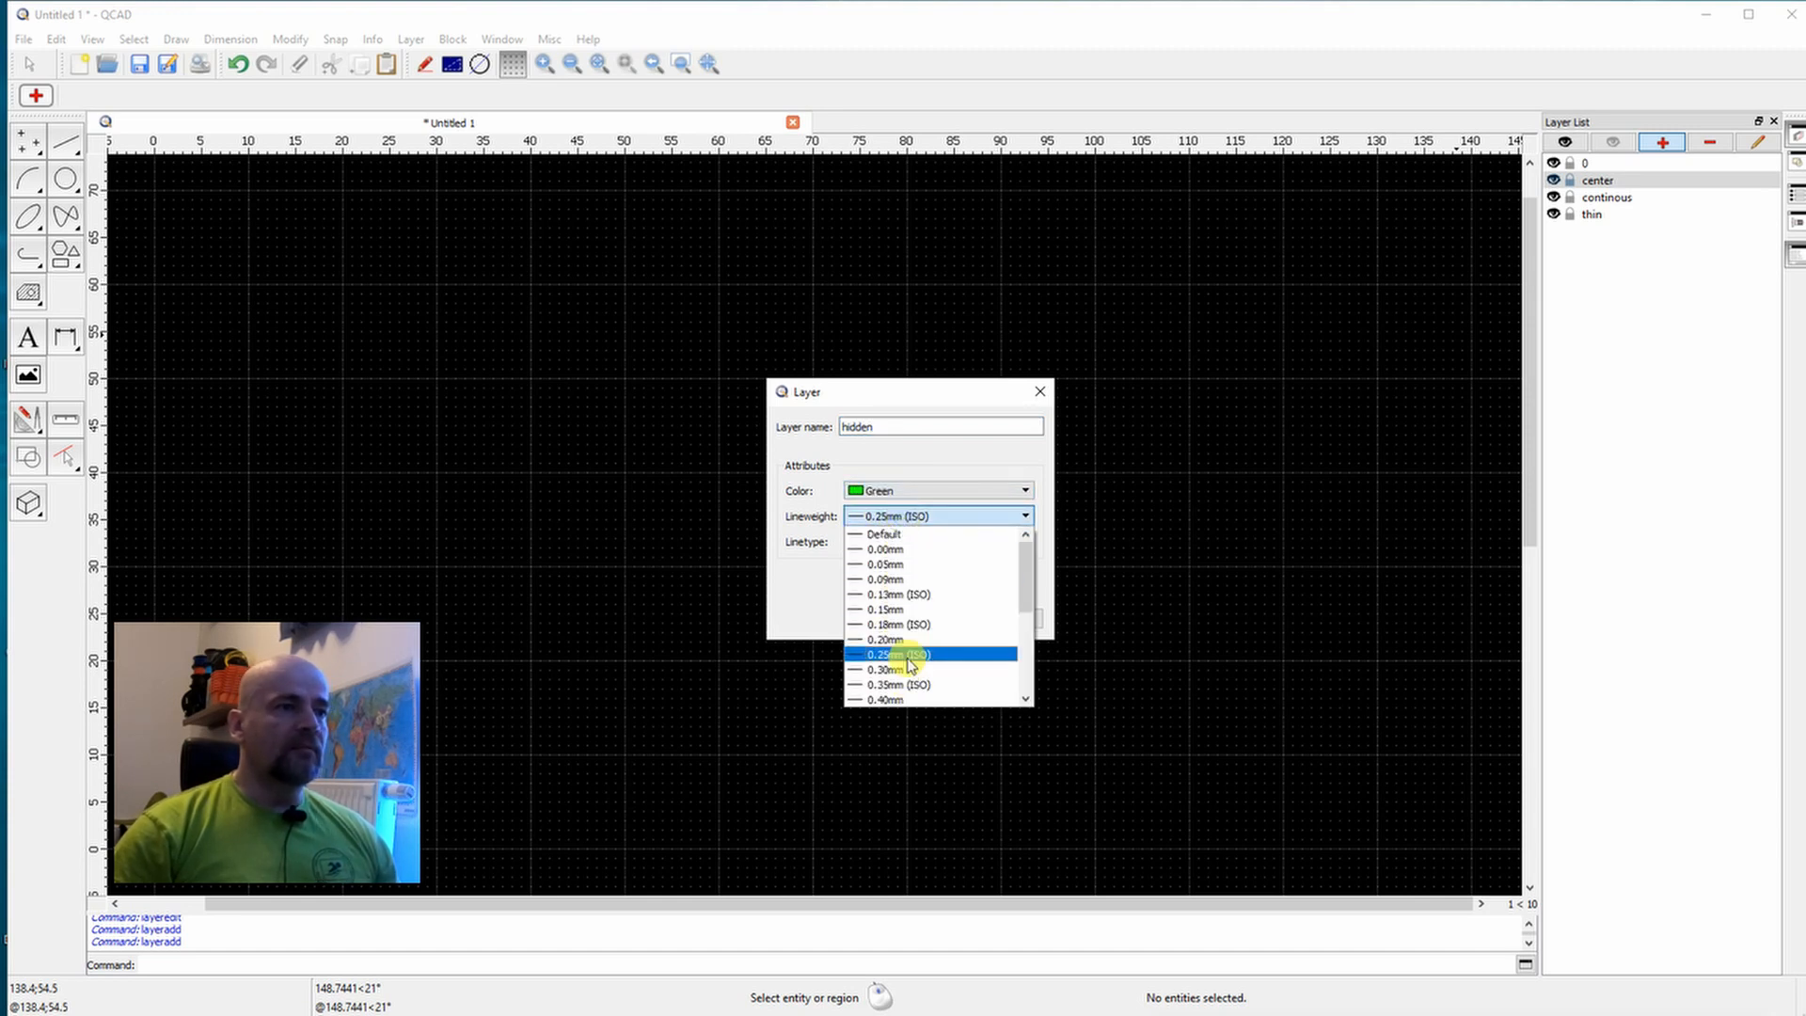
click(906, 685)
click(880, 541)
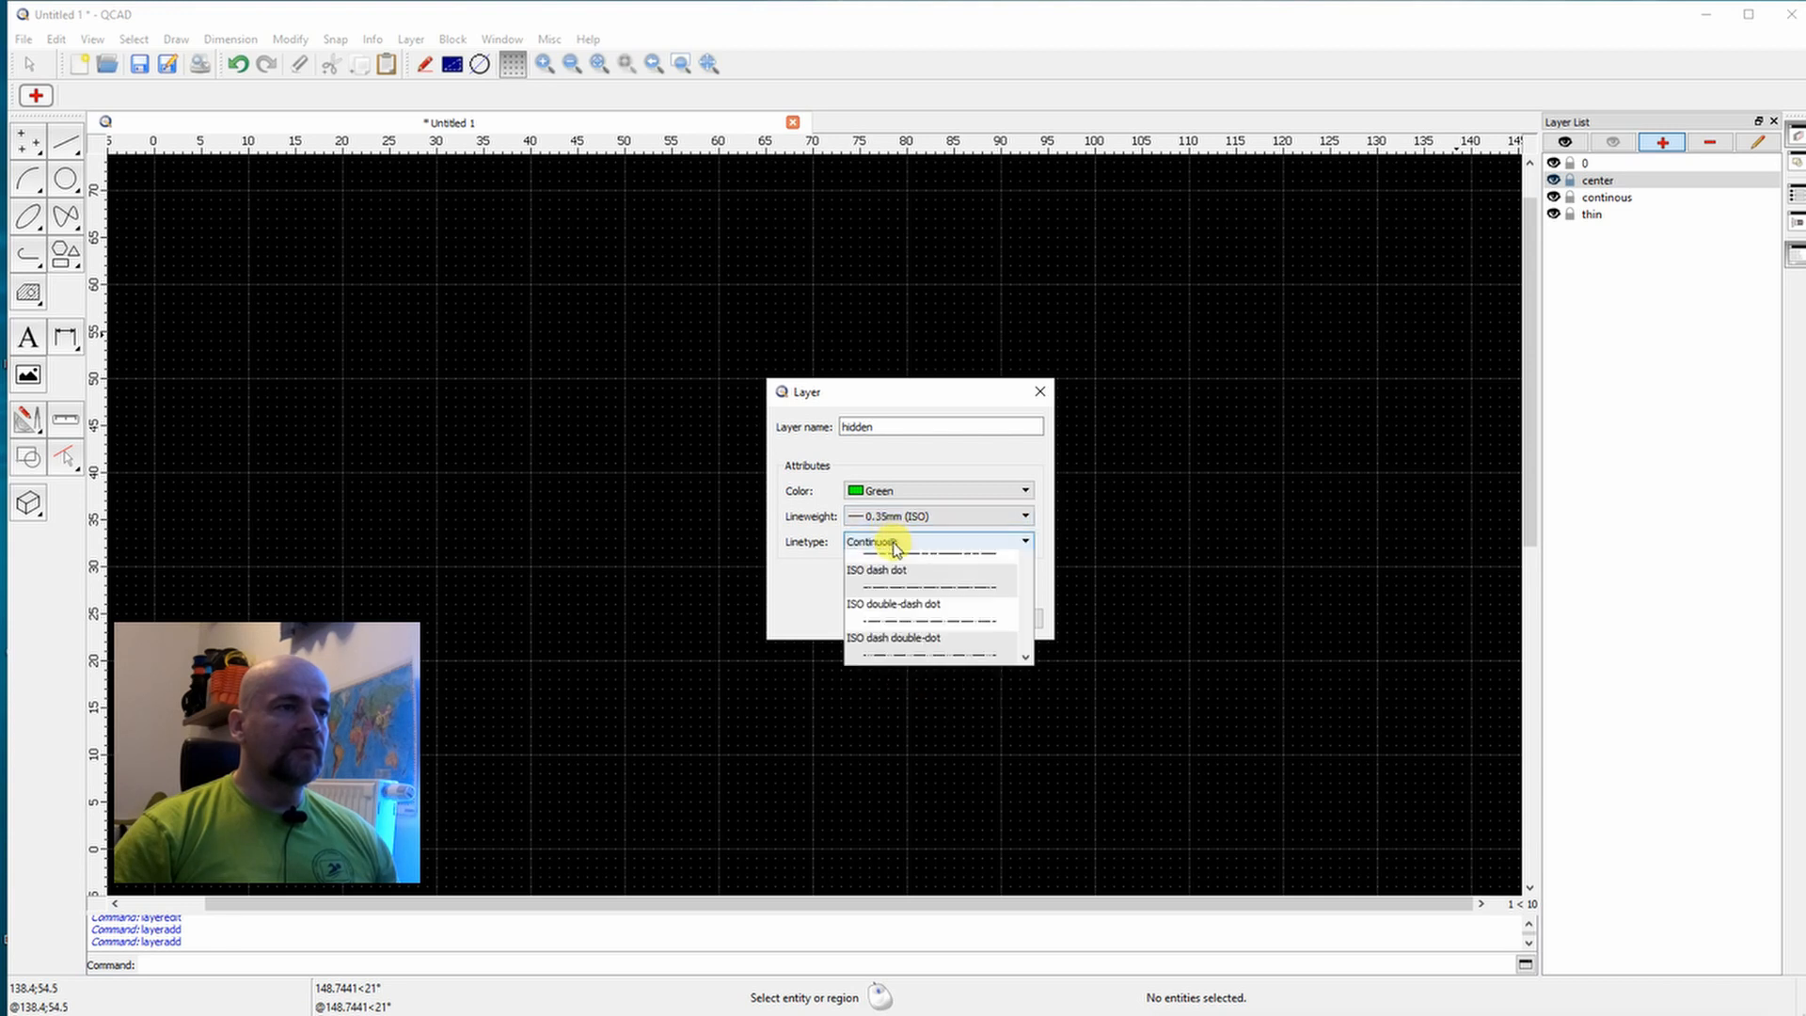
scroll(917, 630, down, 2)
scroll(917, 630, up, 2)
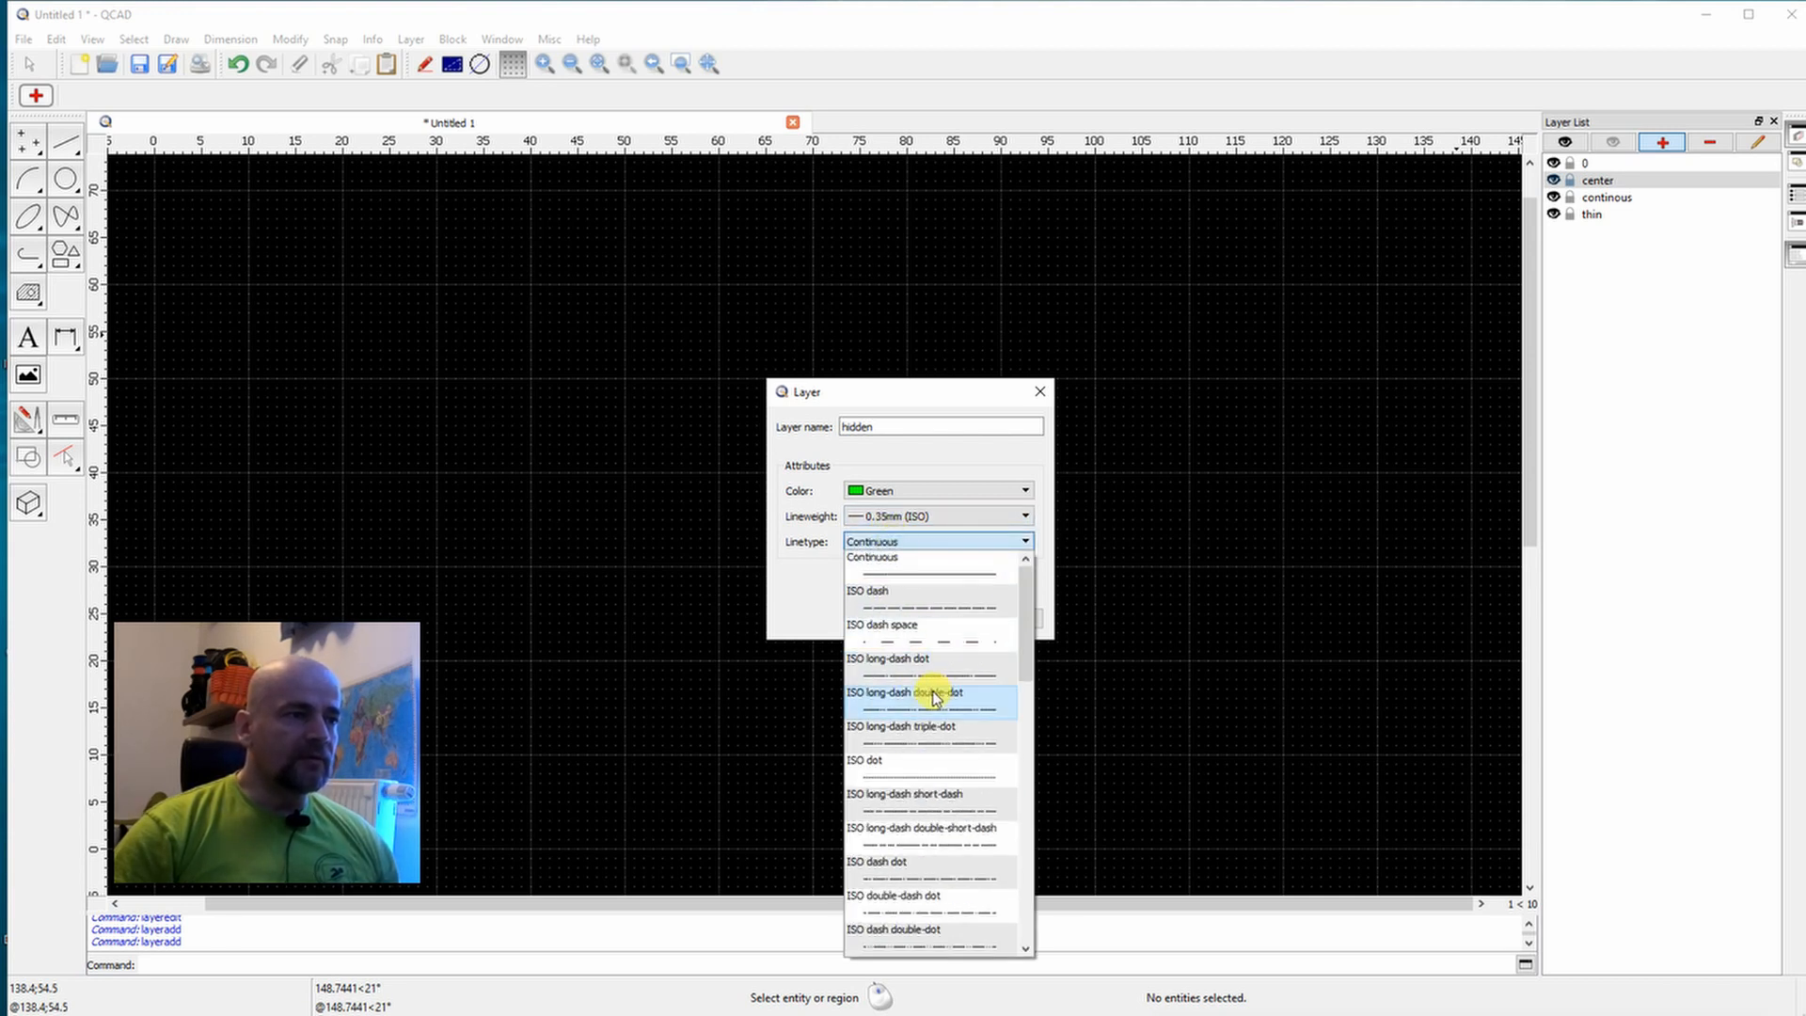
scroll(944, 656, down, 1)
scroll(944, 657, up, 1)
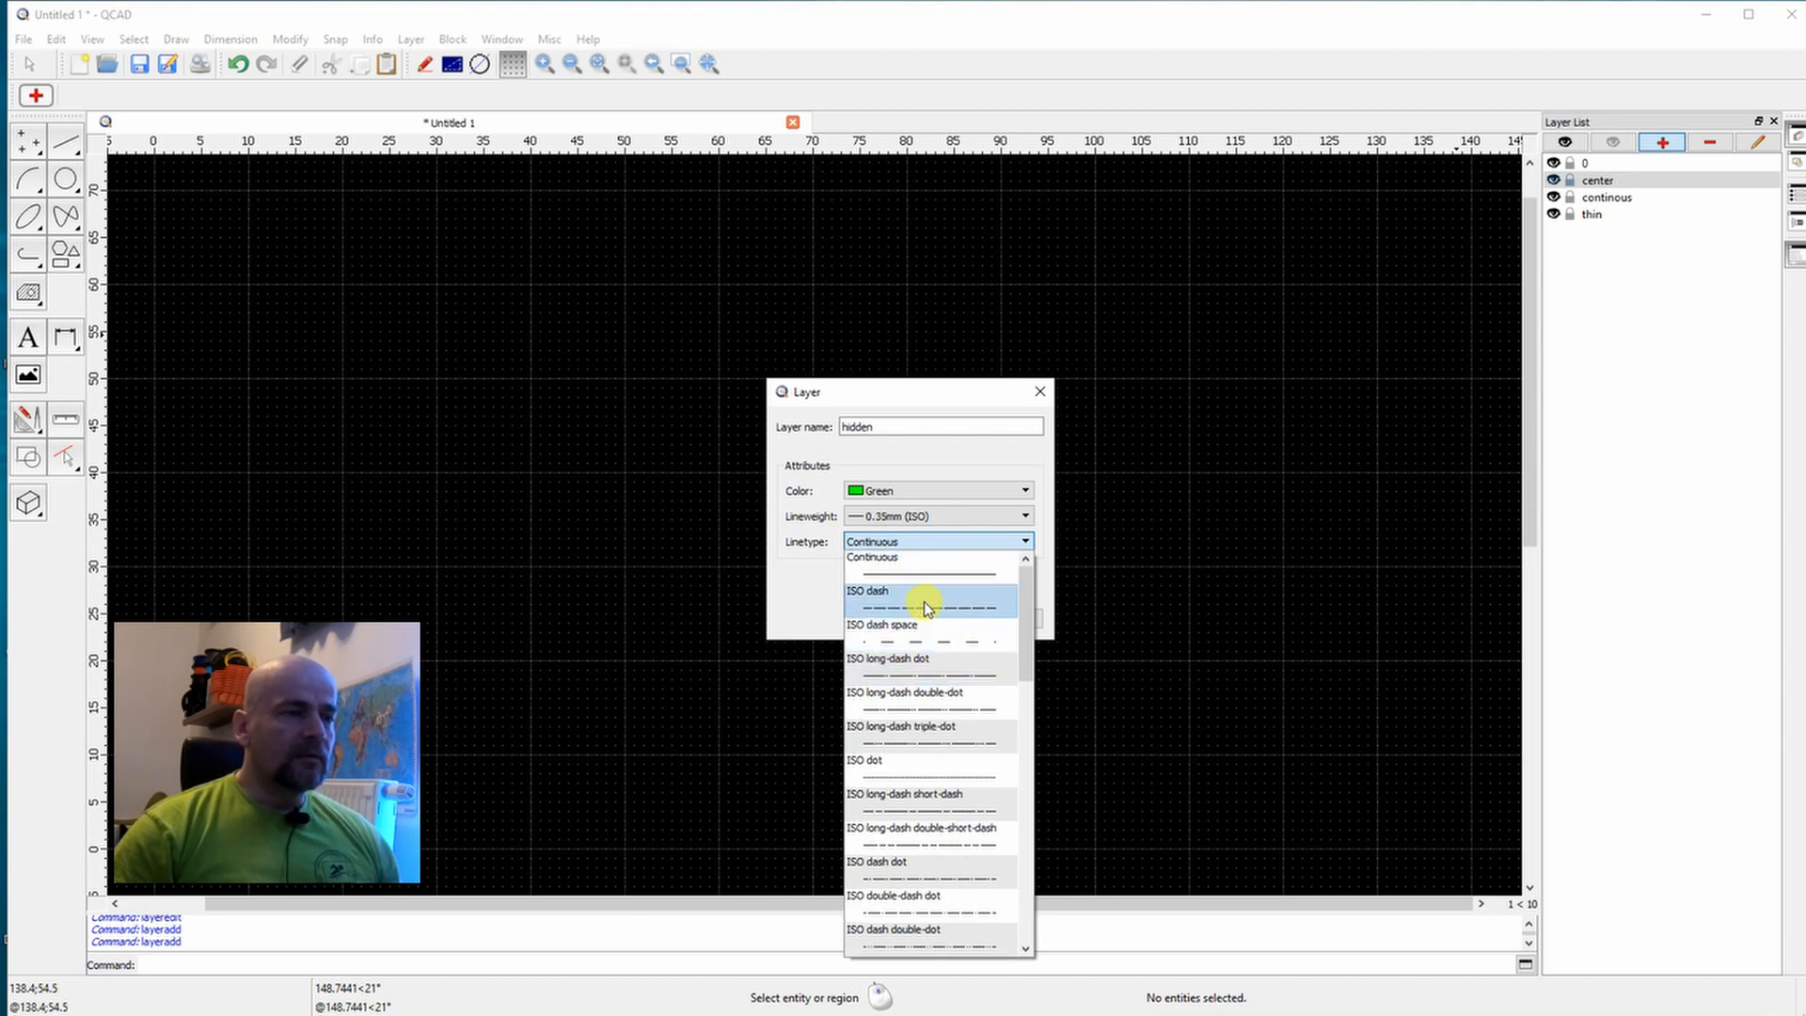
click(926, 607)
click(929, 614)
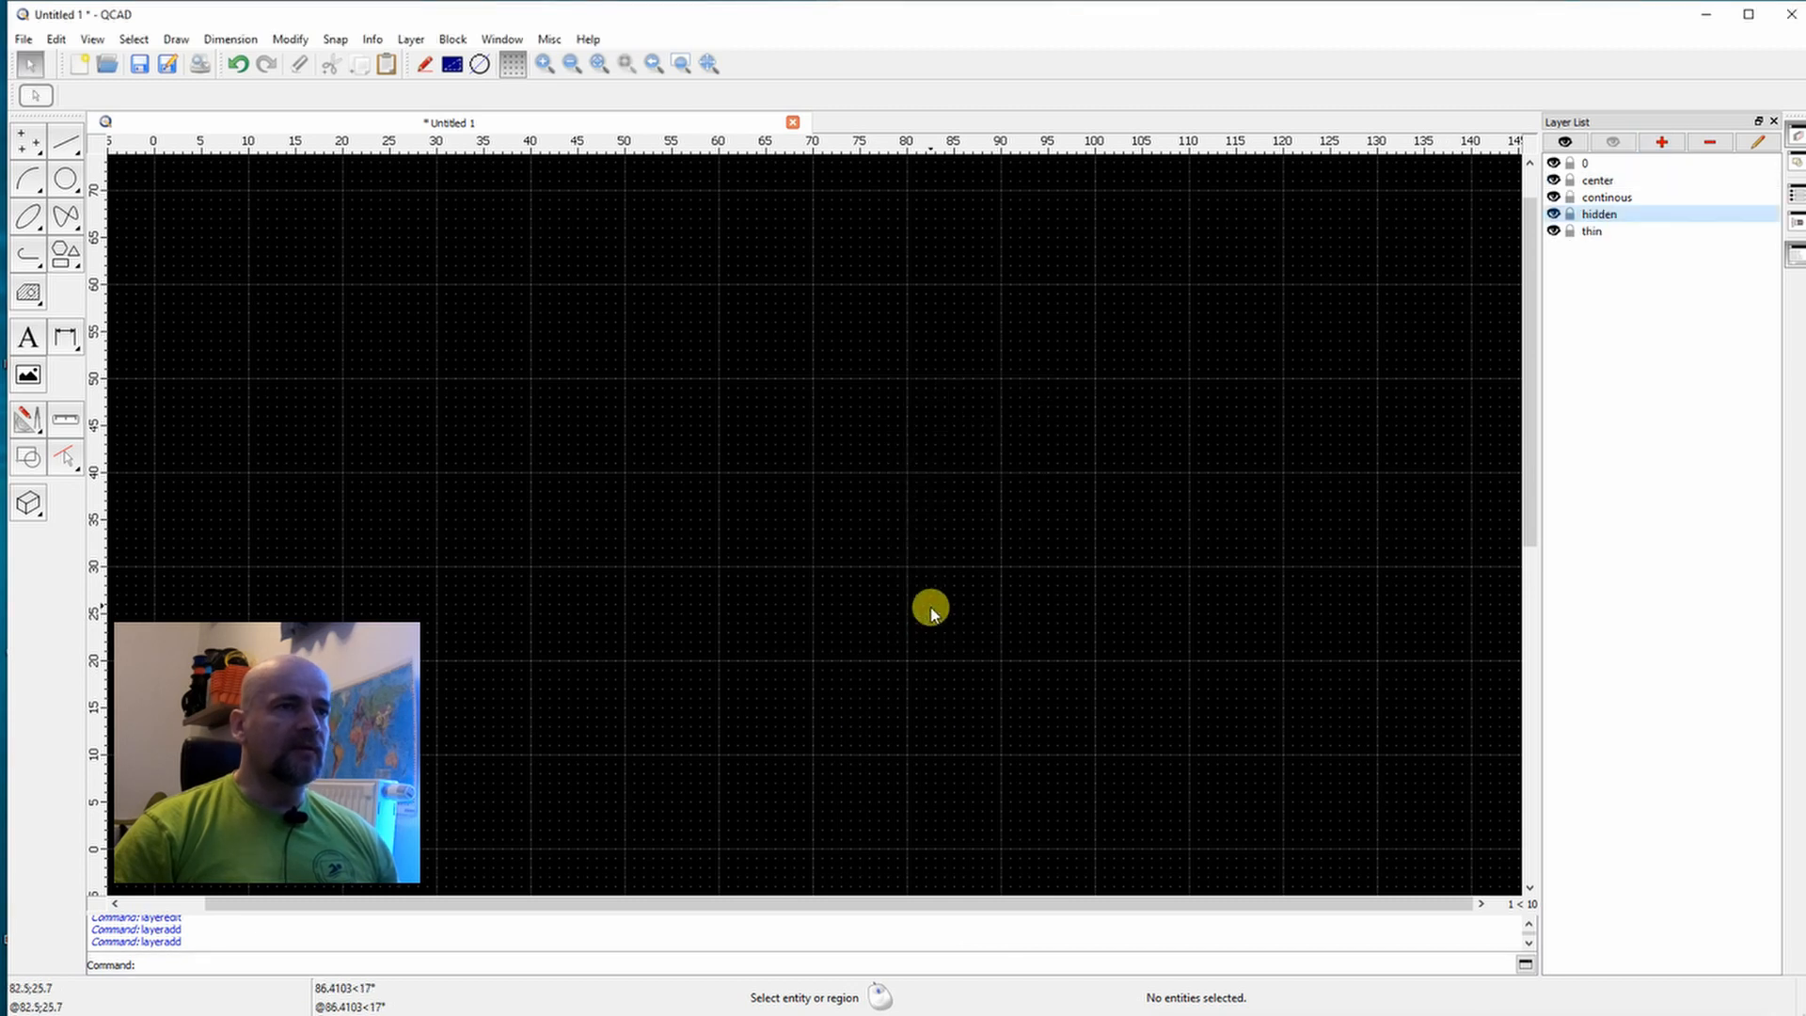
Create a layer named "dimension" with orange color, 0.18mm (ISO) lineweight and Continuous linetype.
click(1662, 143)
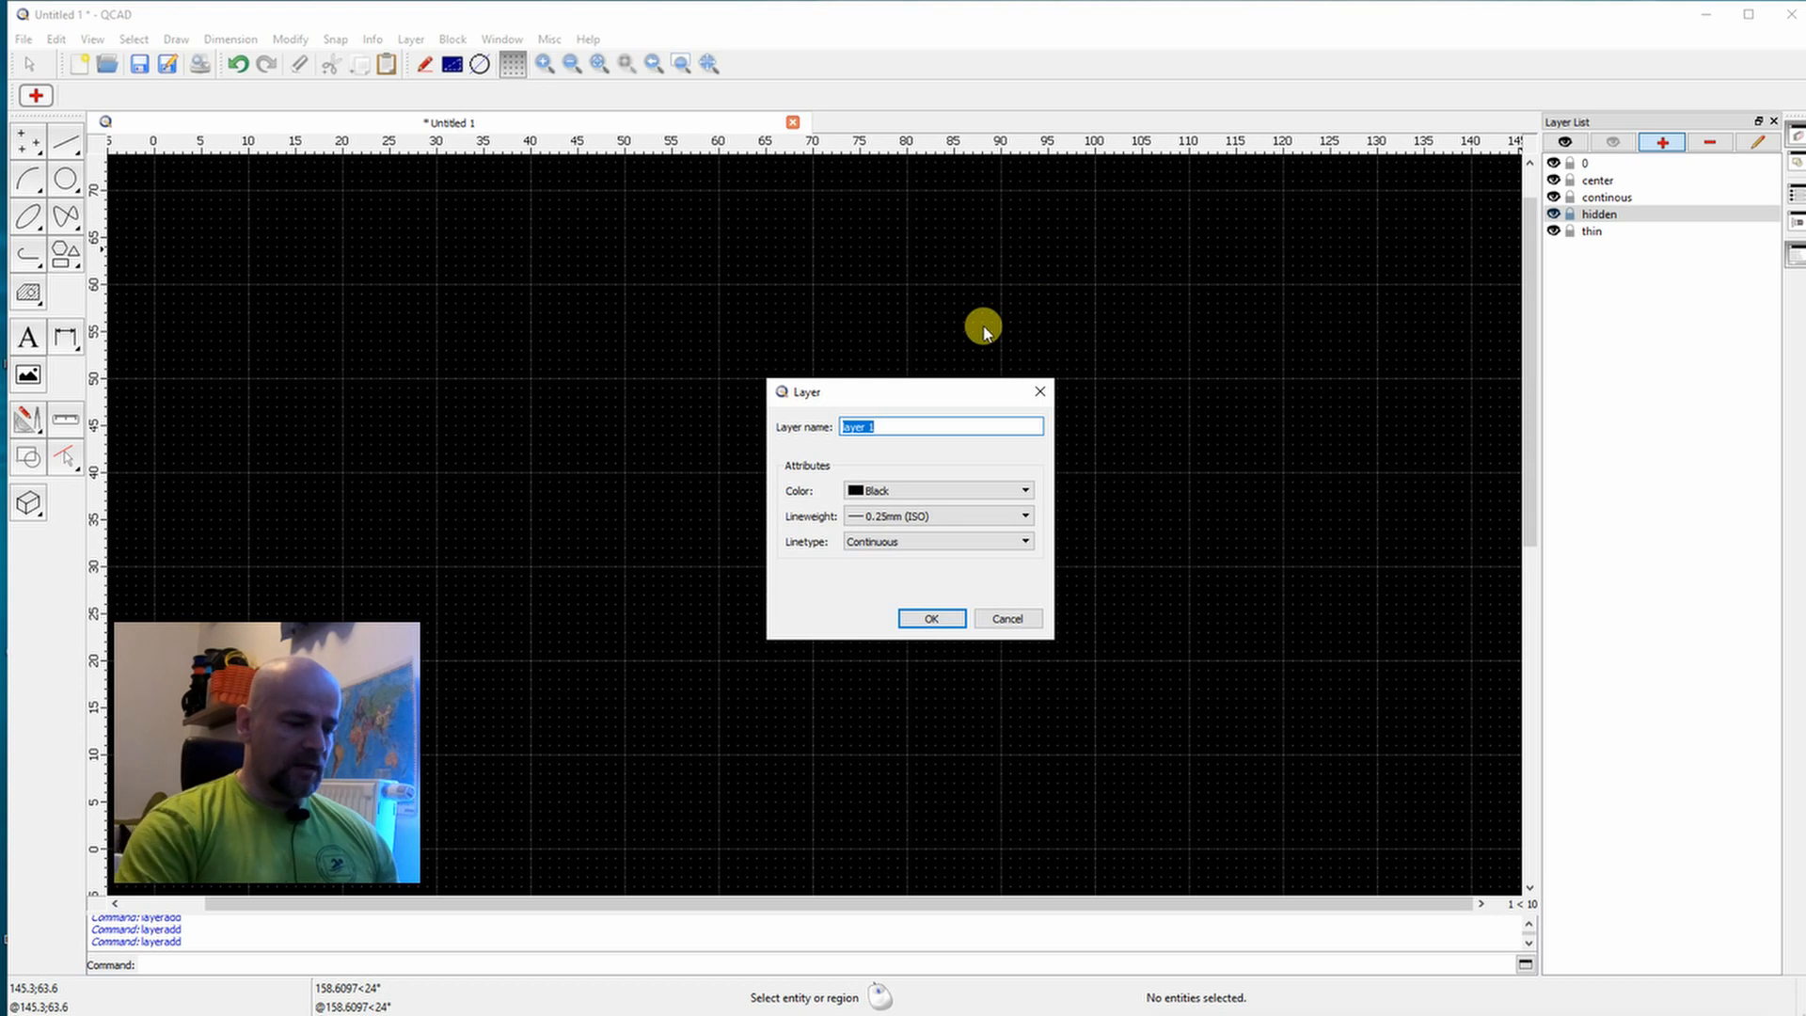
text(dimension)
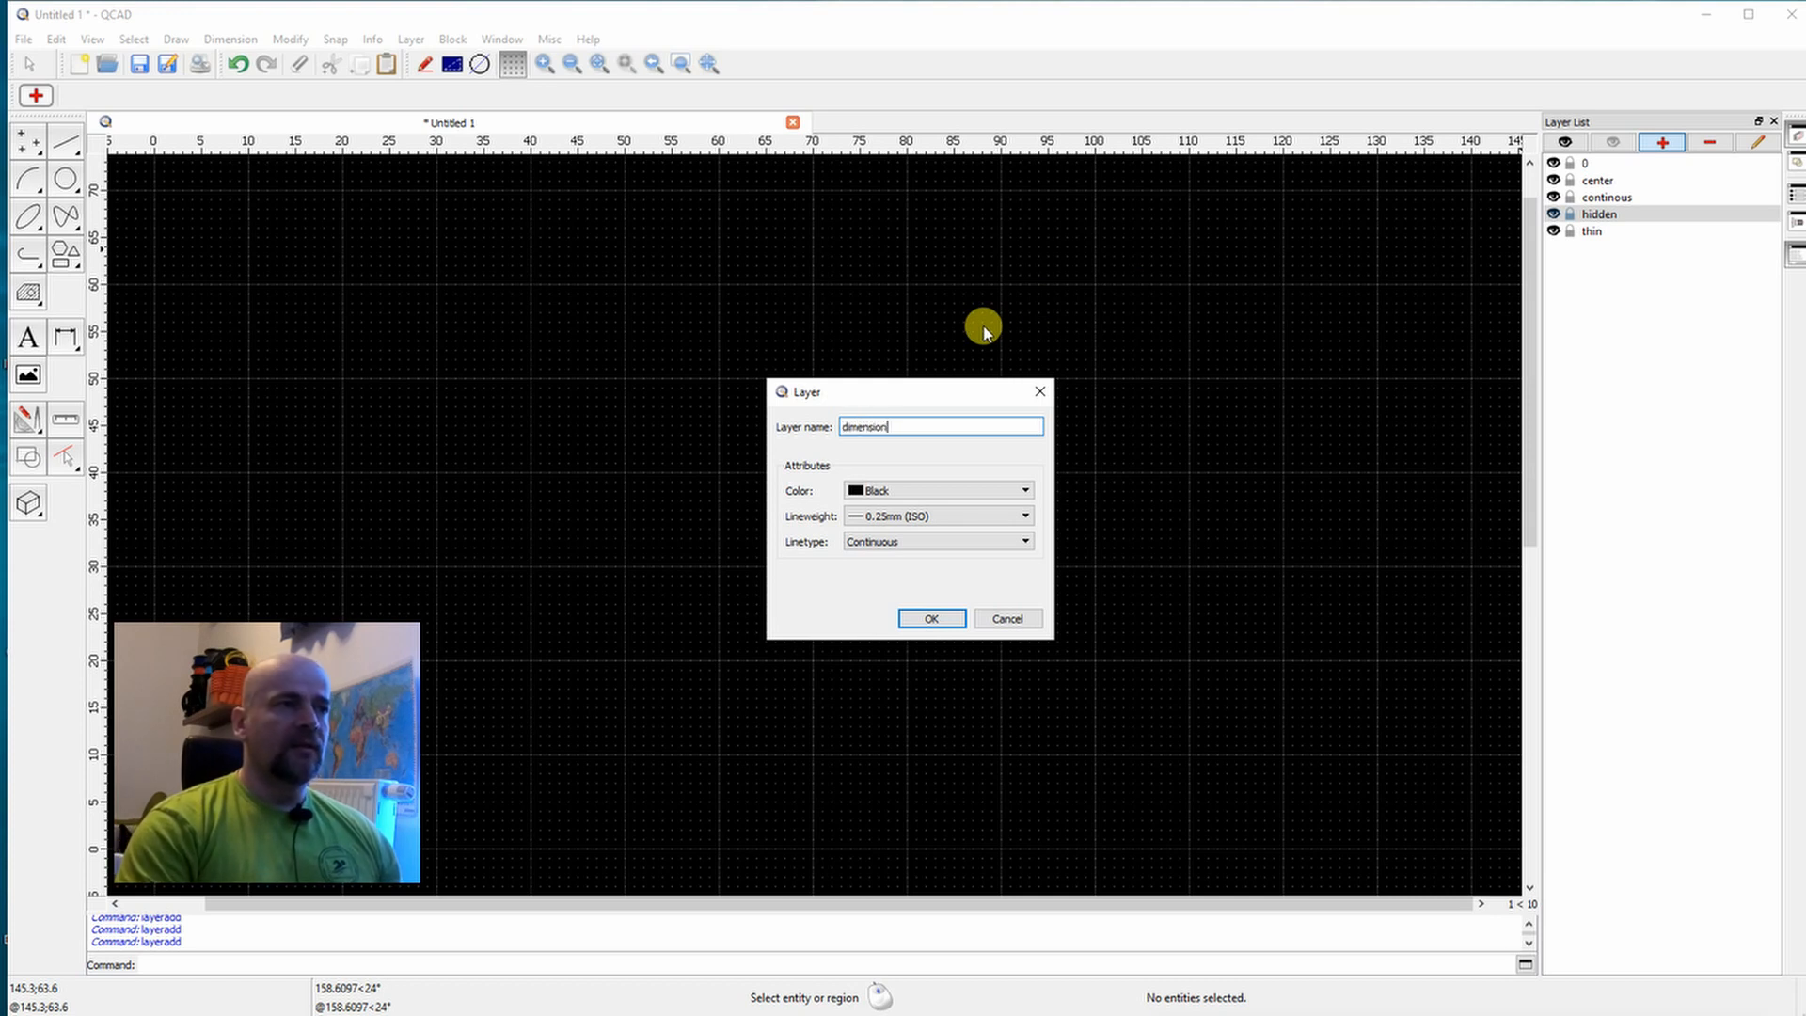
click(939, 516)
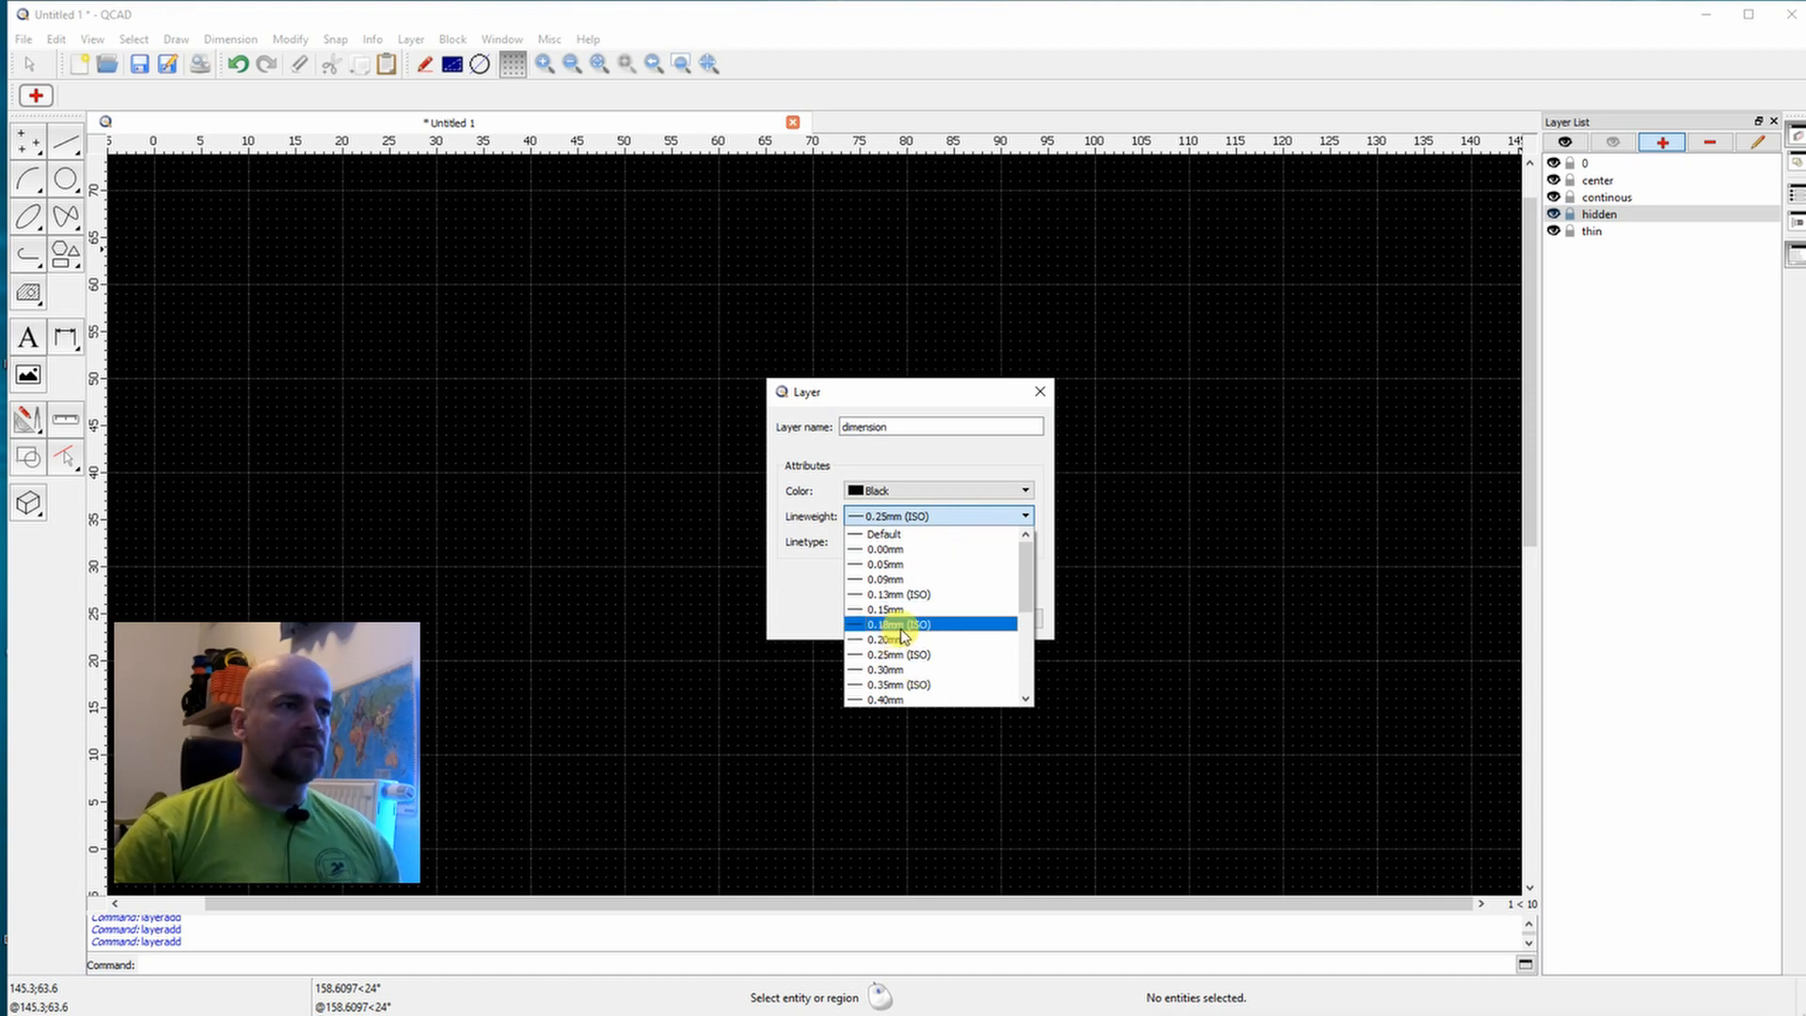
click(901, 626)
click(914, 540)
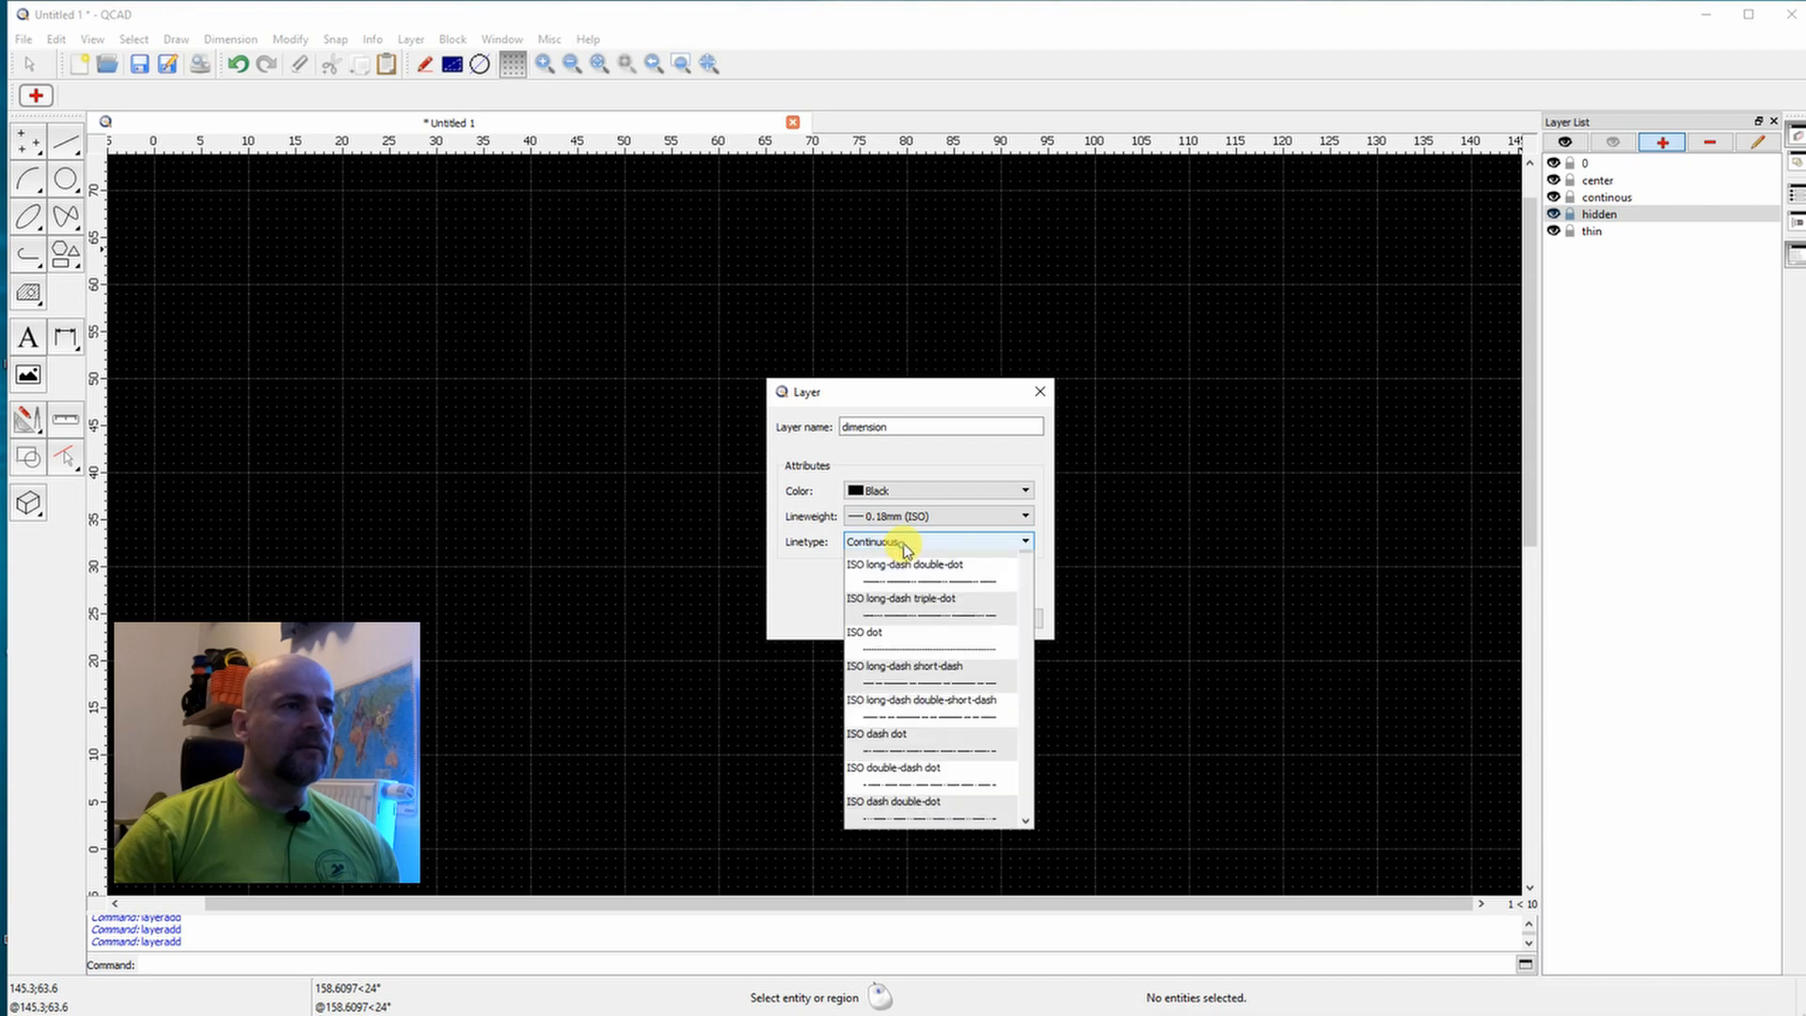
click(971, 490)
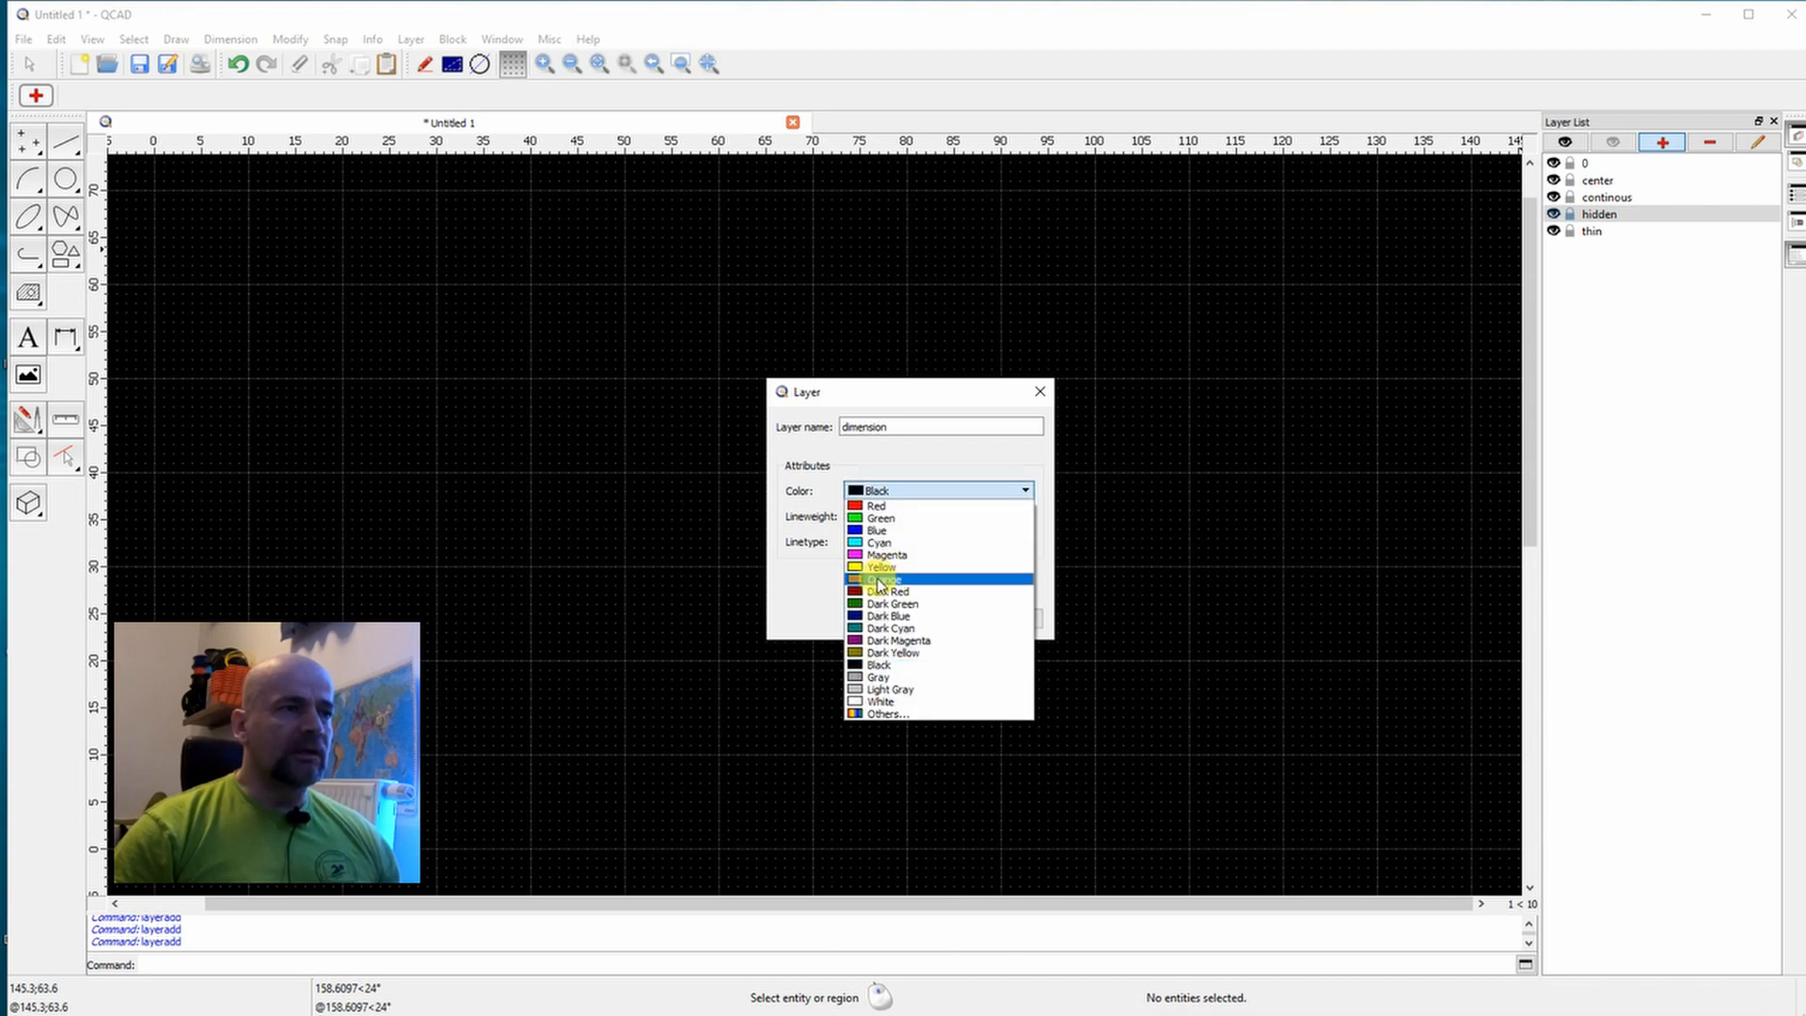
click(876, 580)
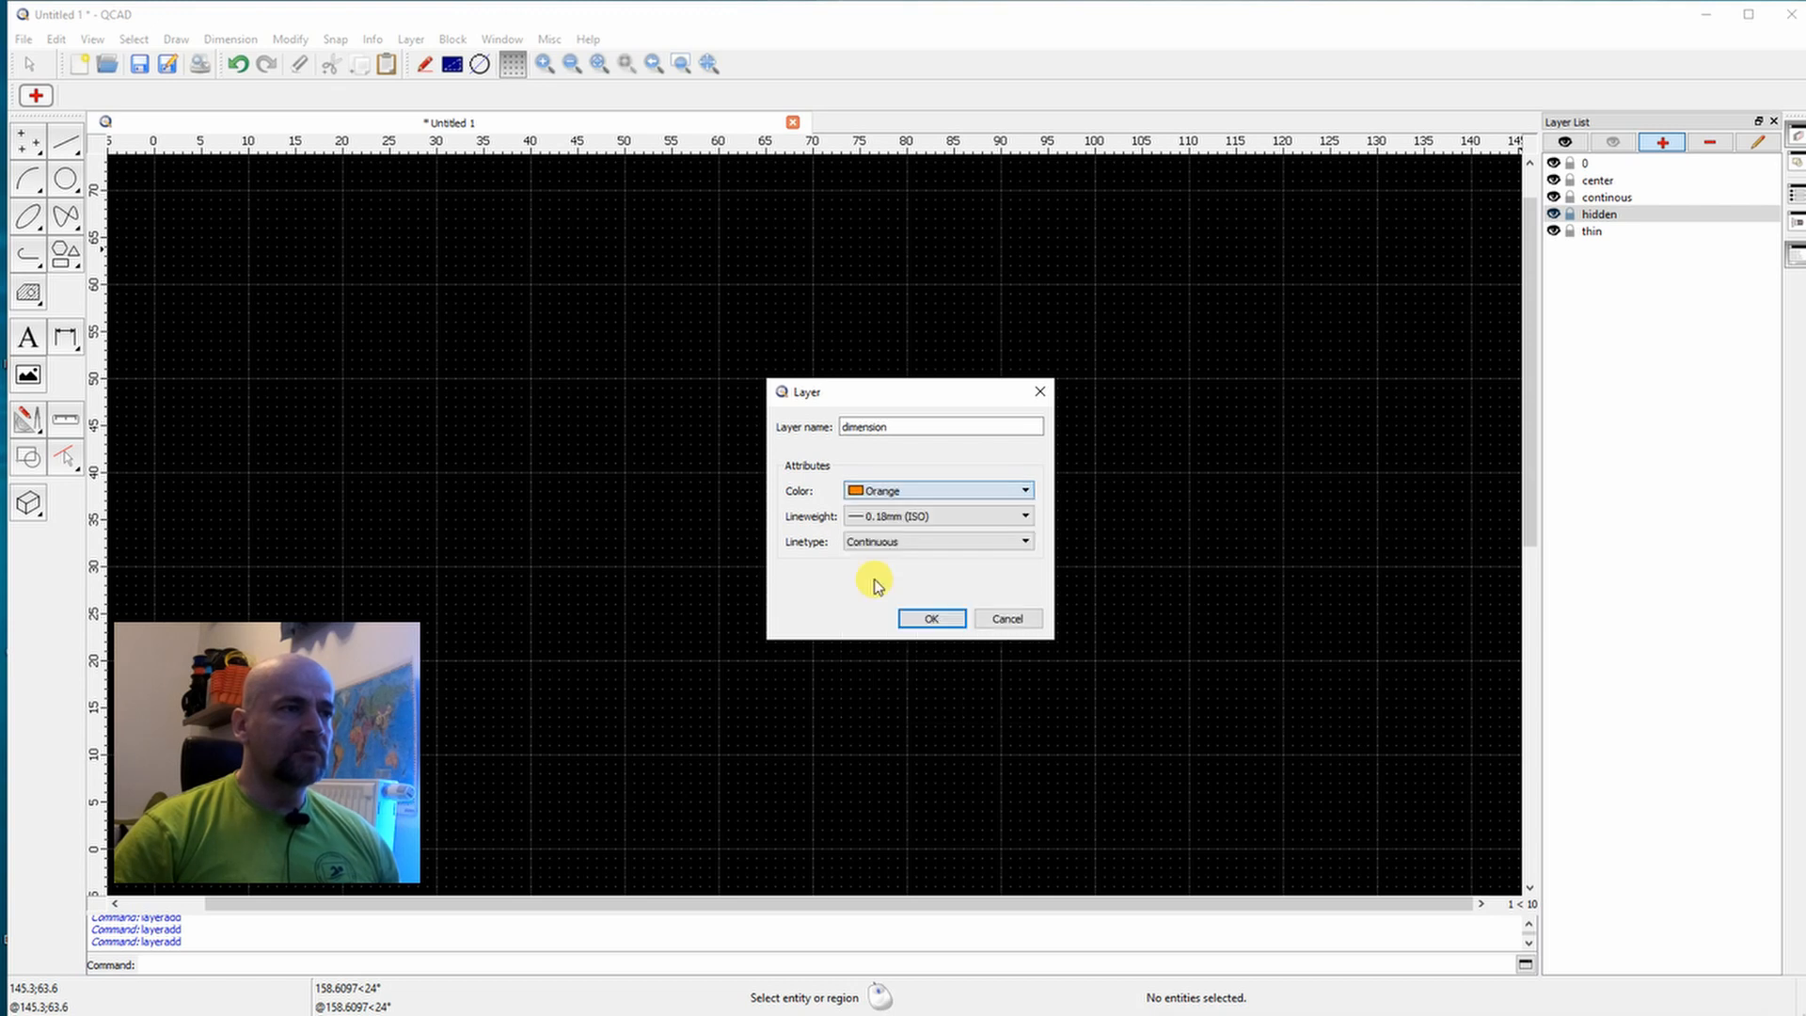
click(920, 617)
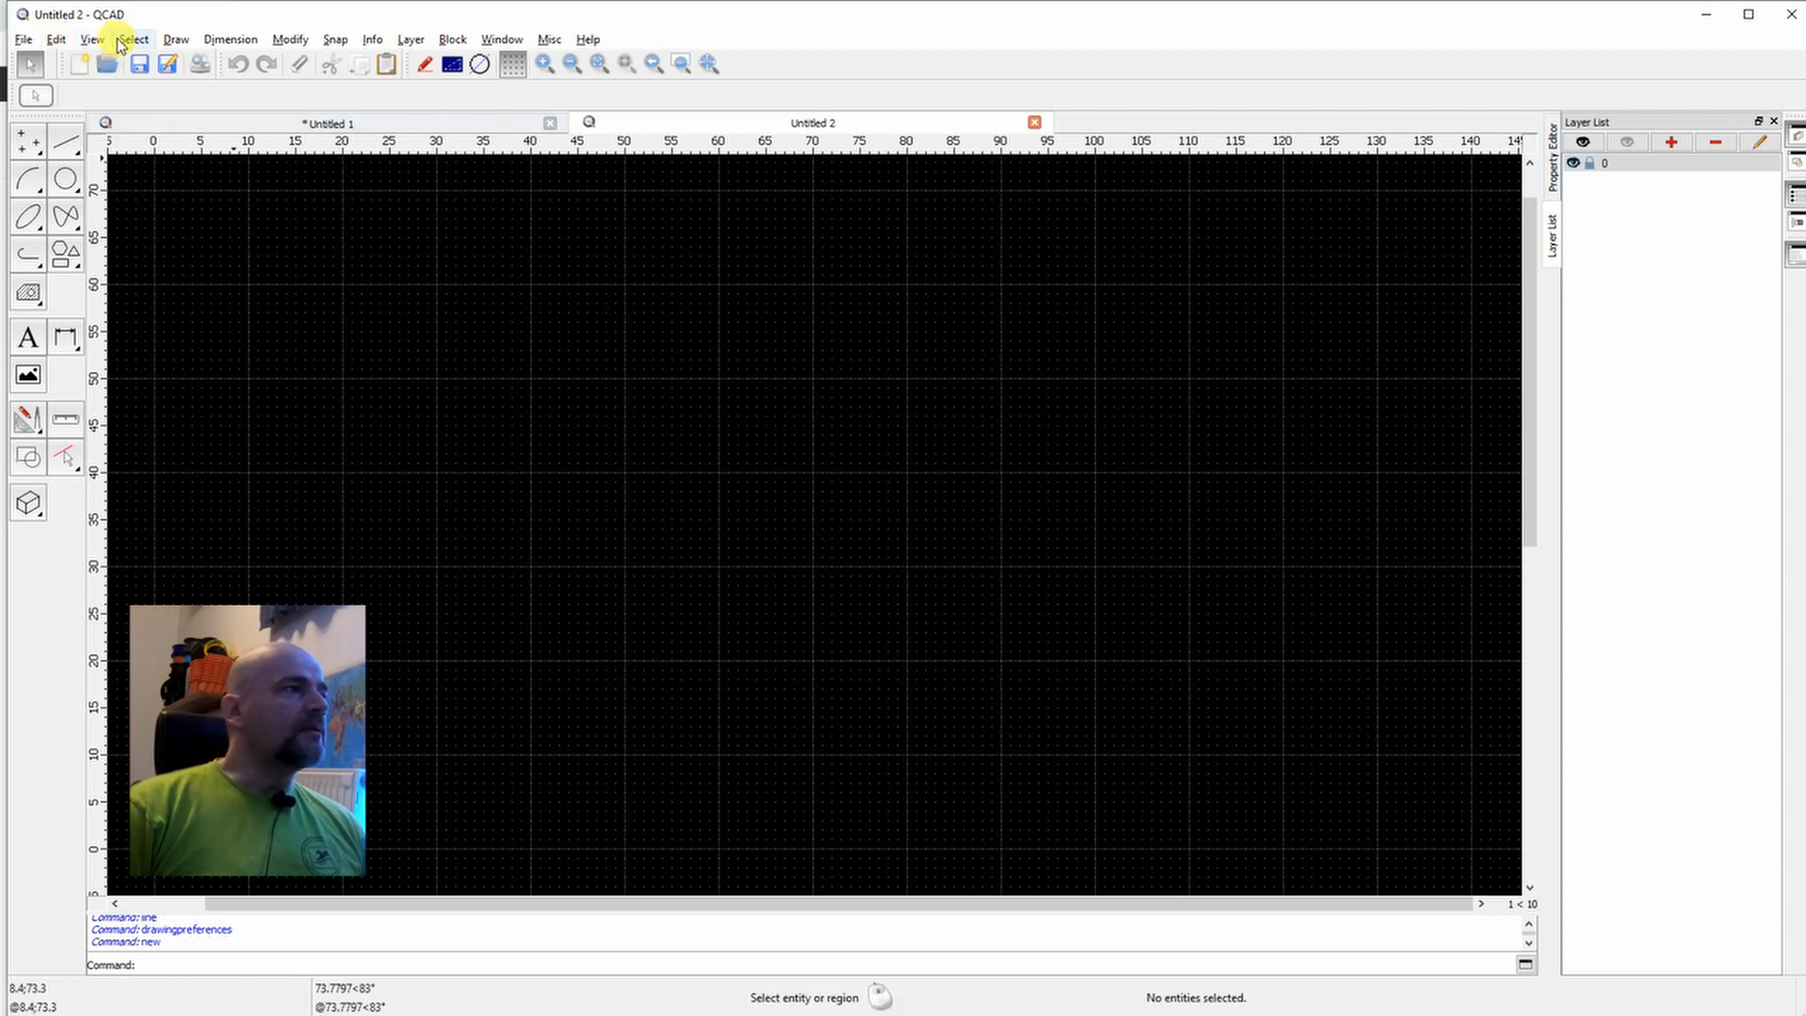
Set the decimal separator to . (point) in the Dimension Settings of the drawing preferences for Untitled 2.
click(56, 40)
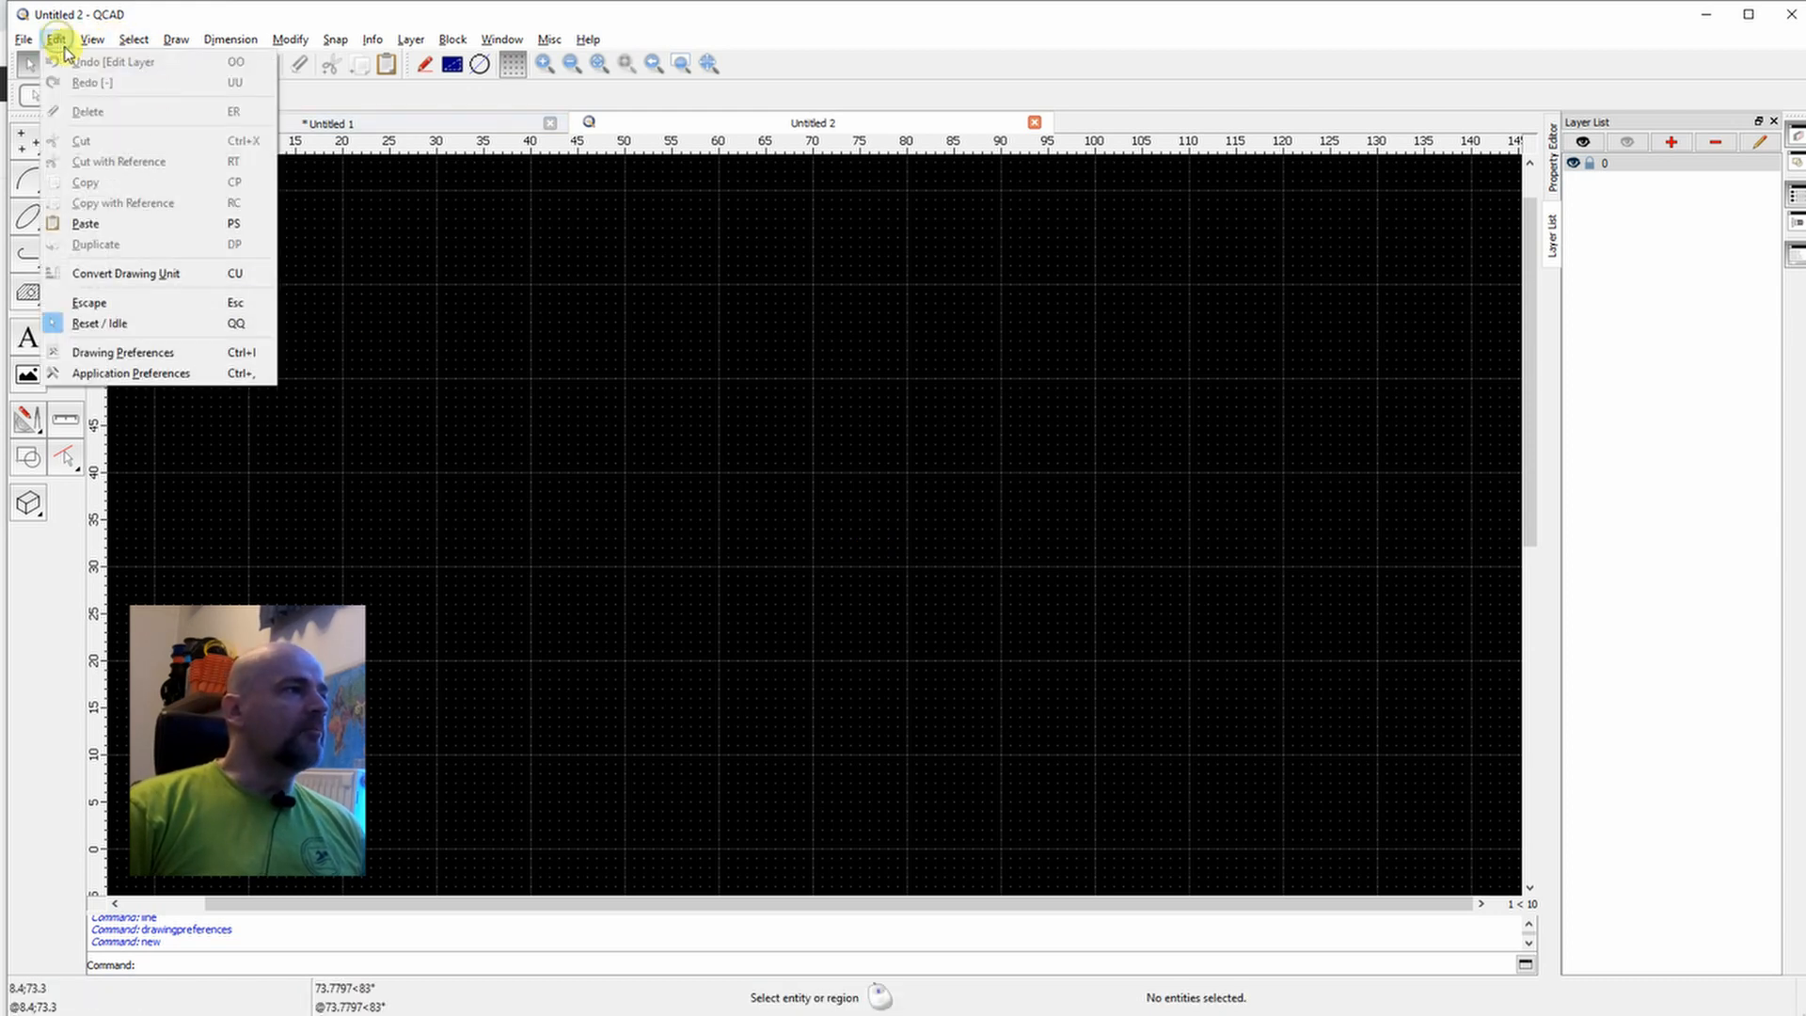
click(109, 352)
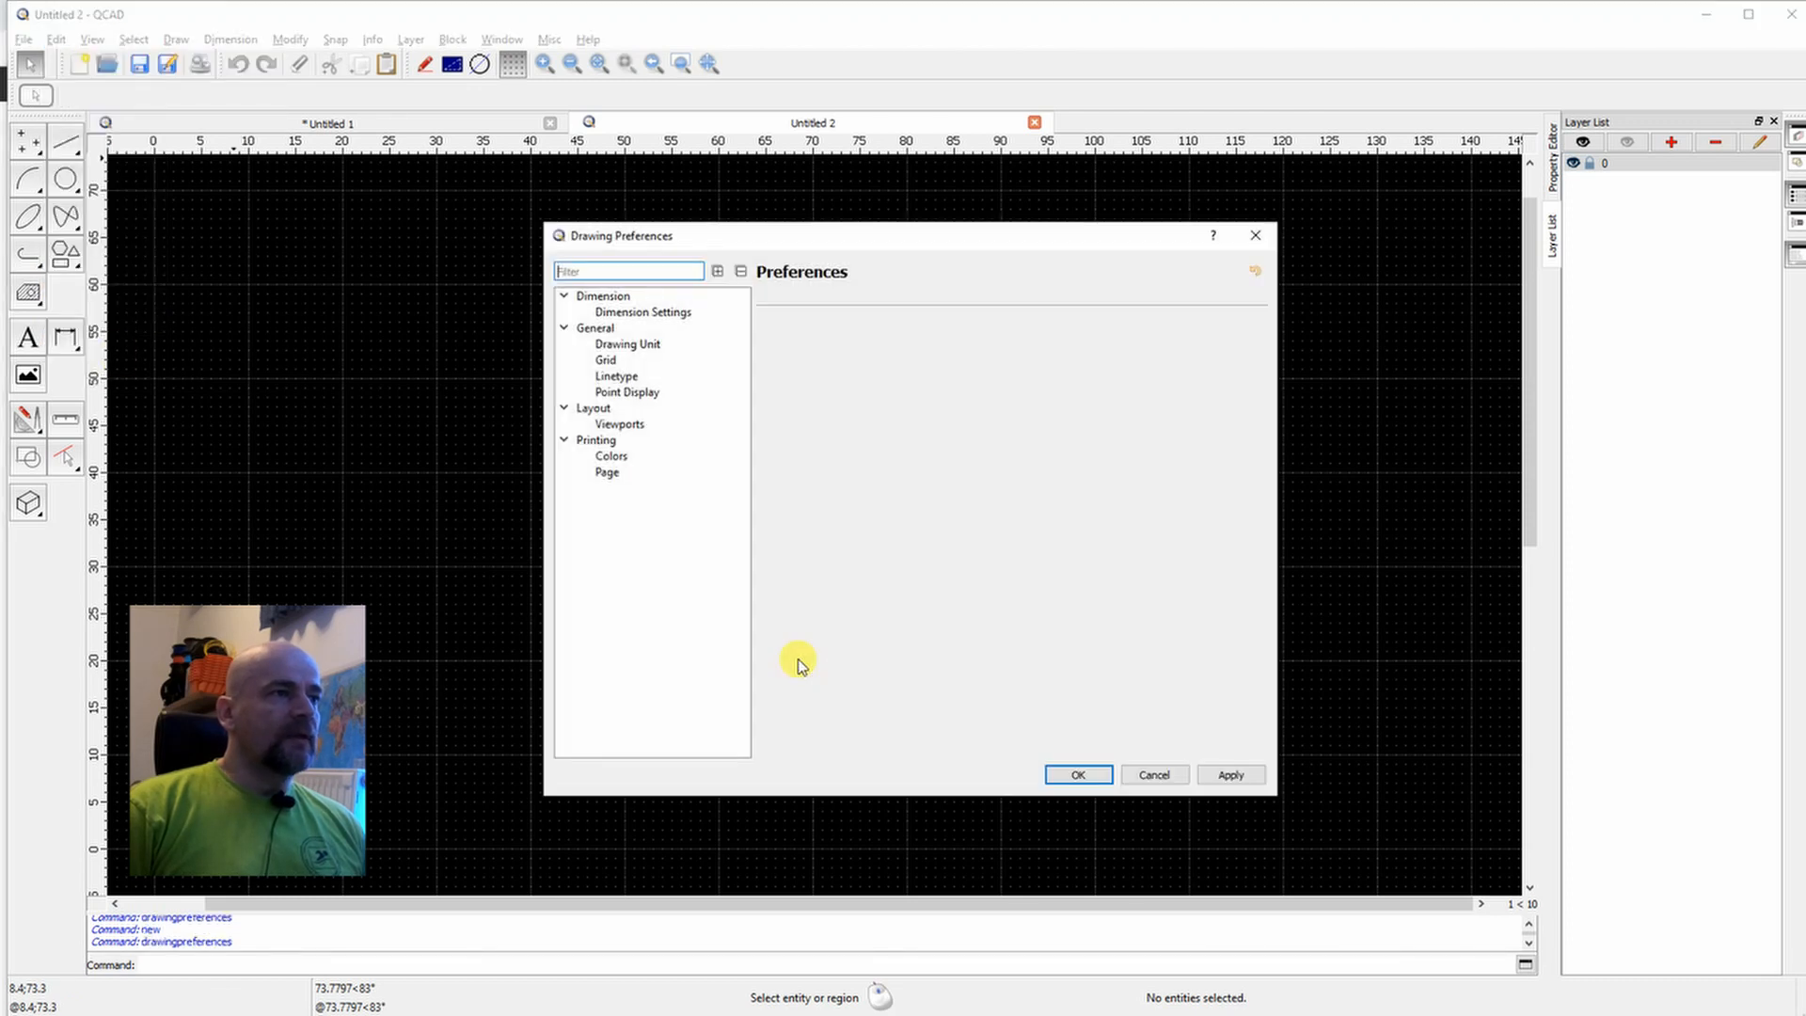
click(632, 312)
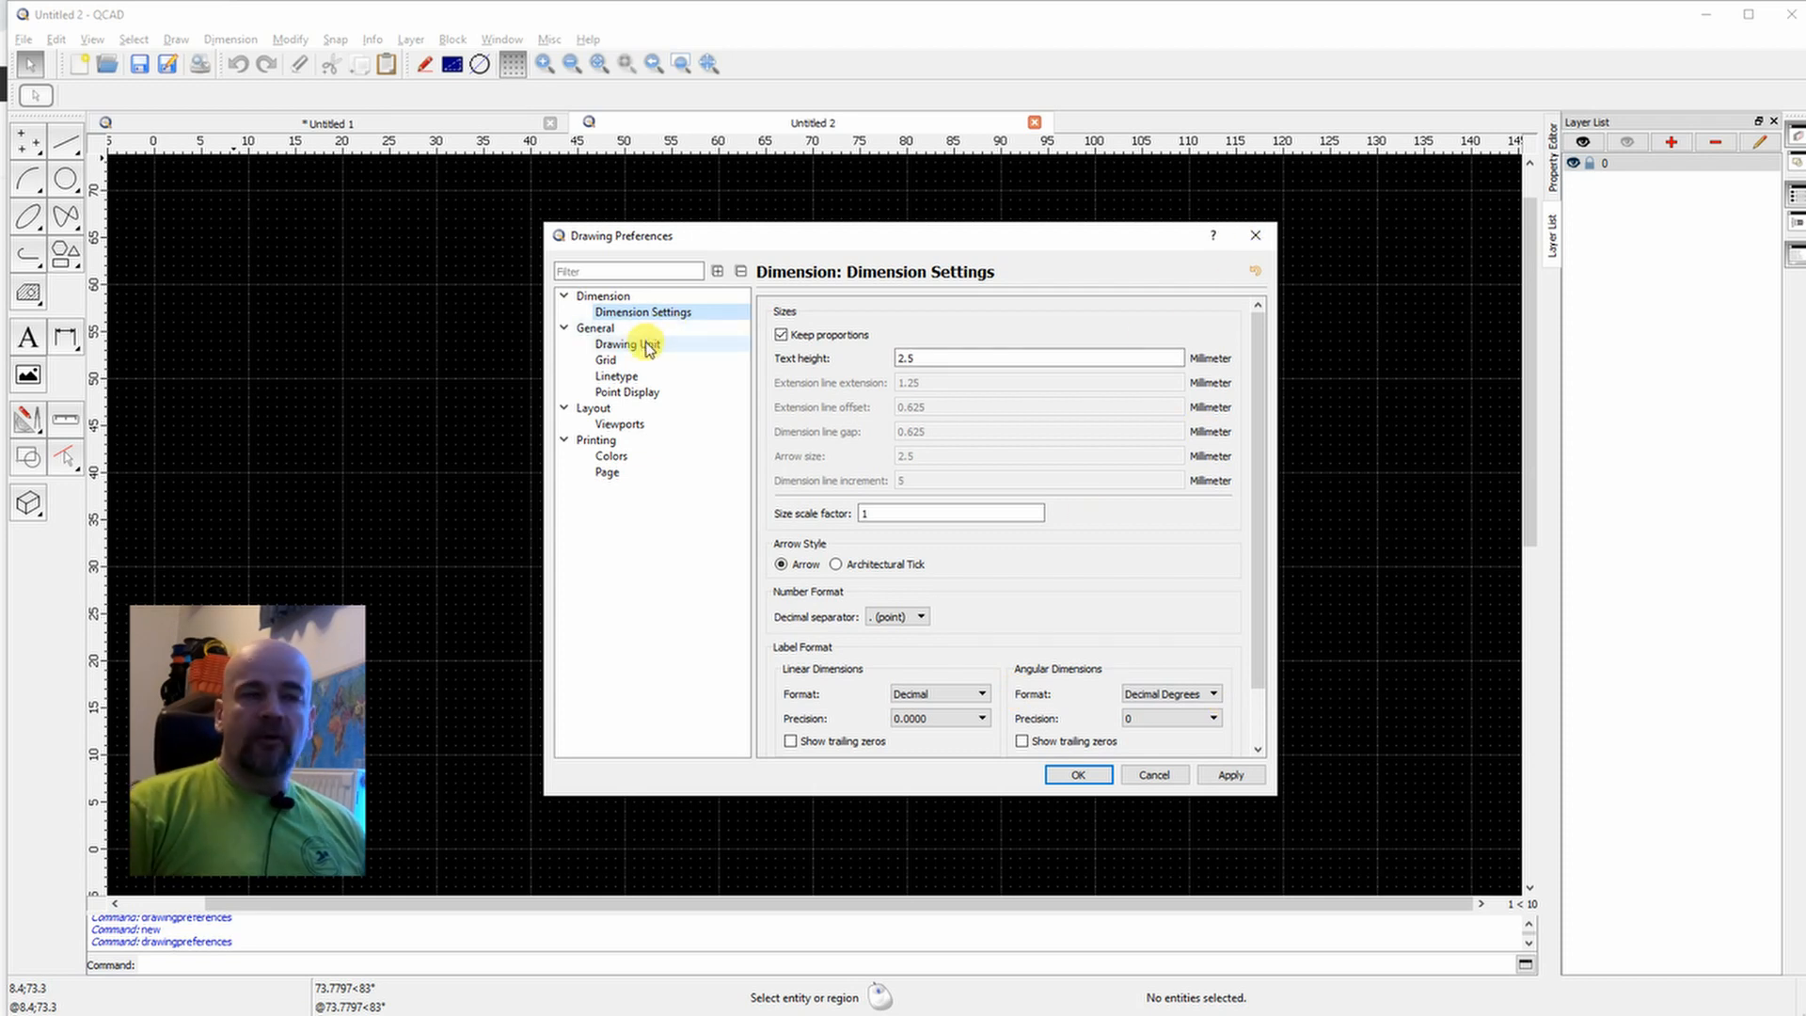
click(920, 617)
click(903, 633)
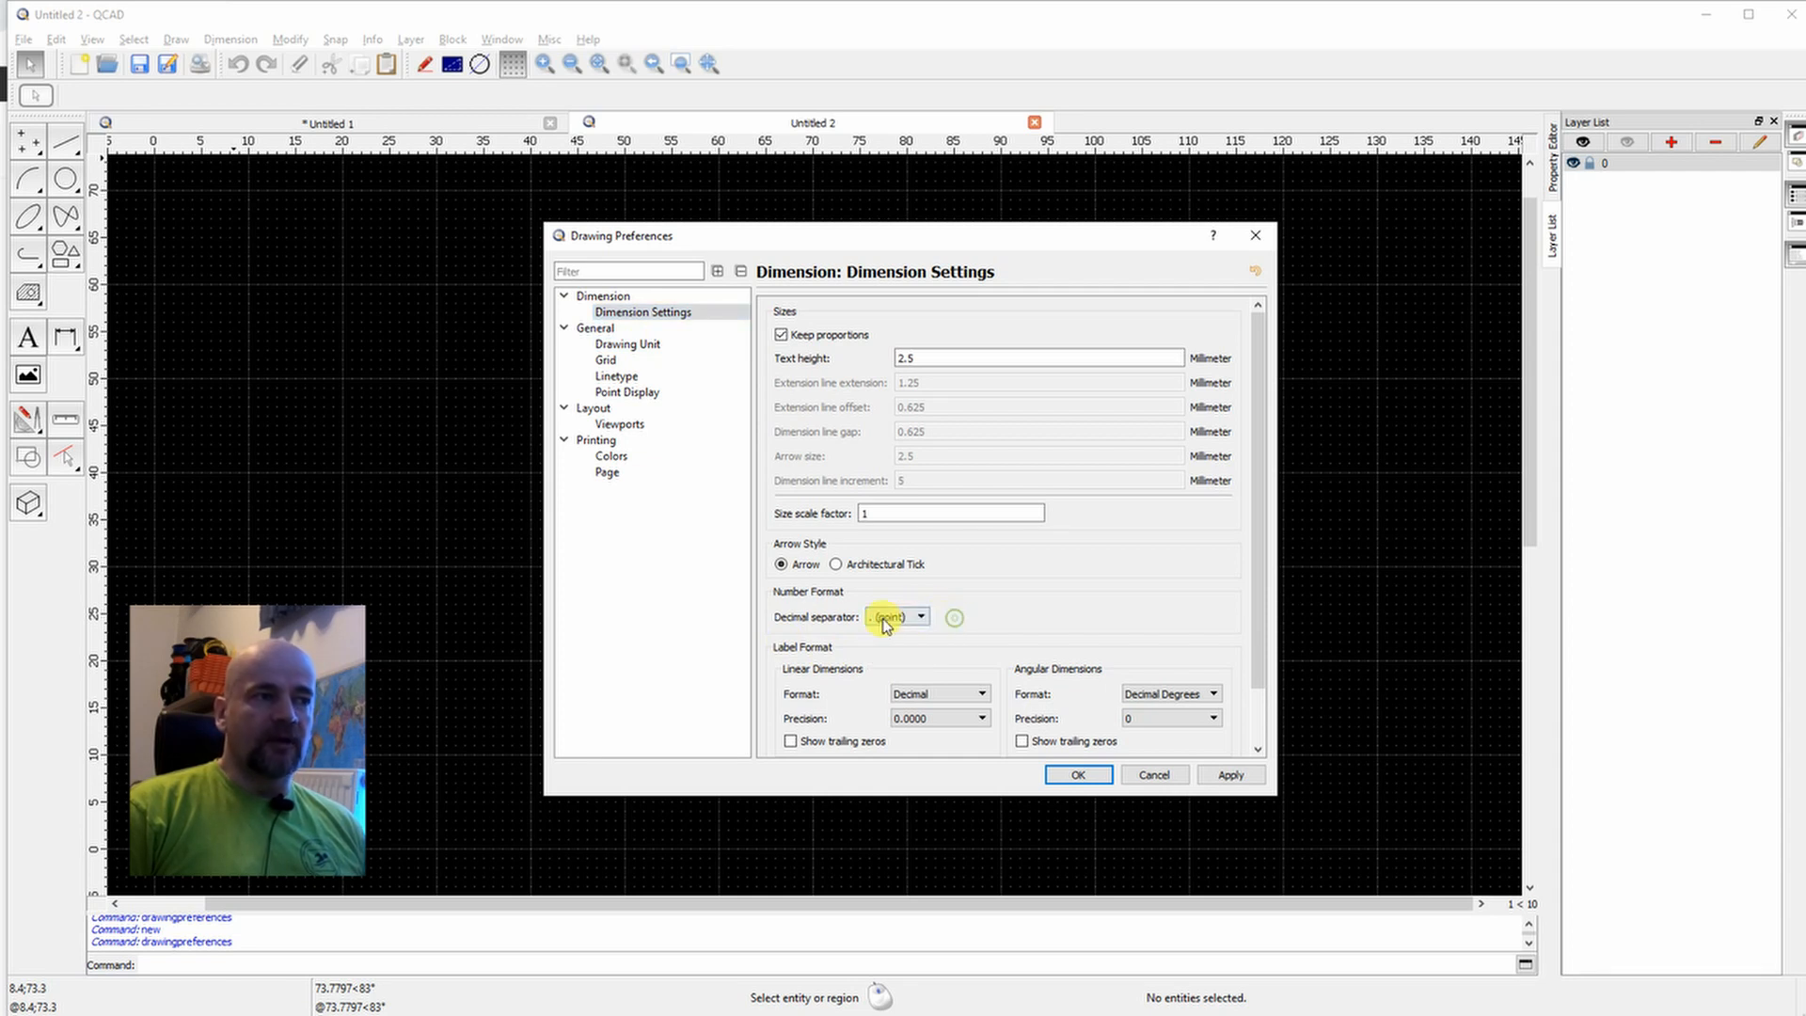
Review the Drawing Unit and Grid pages of the drawing preferences, and close the preferences.
click(594, 407)
click(598, 329)
click(610, 345)
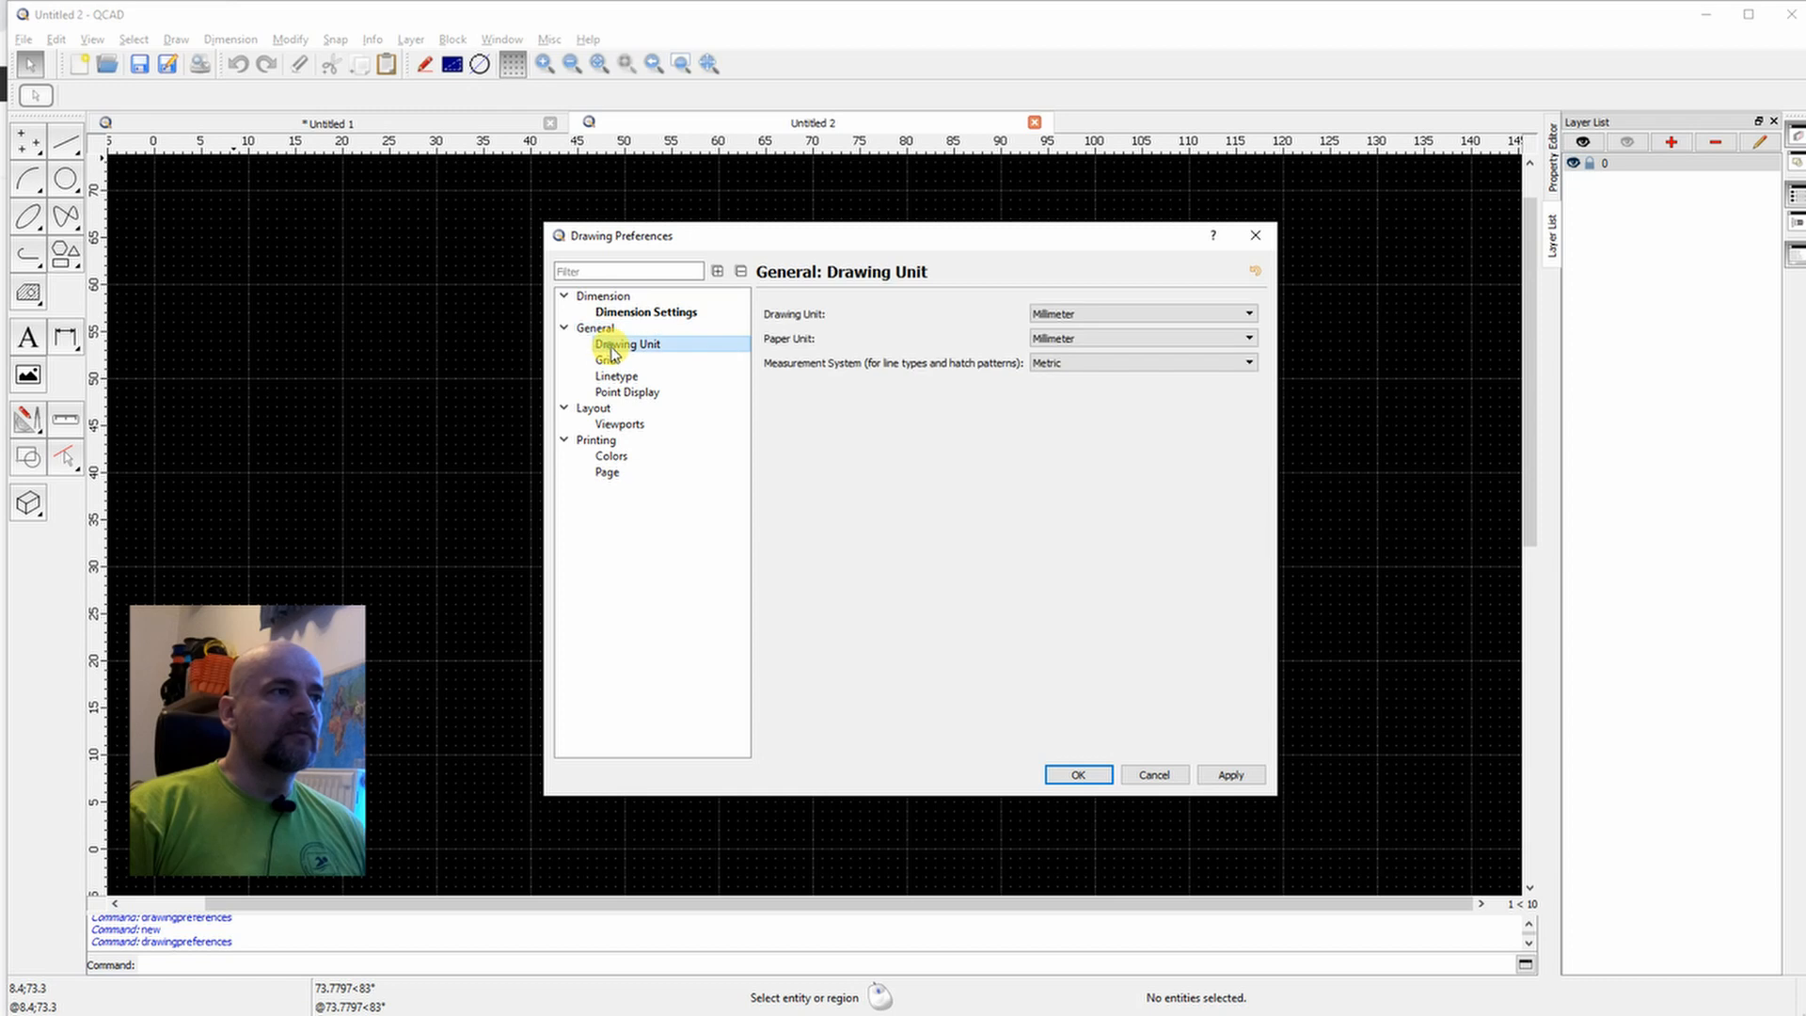
click(606, 362)
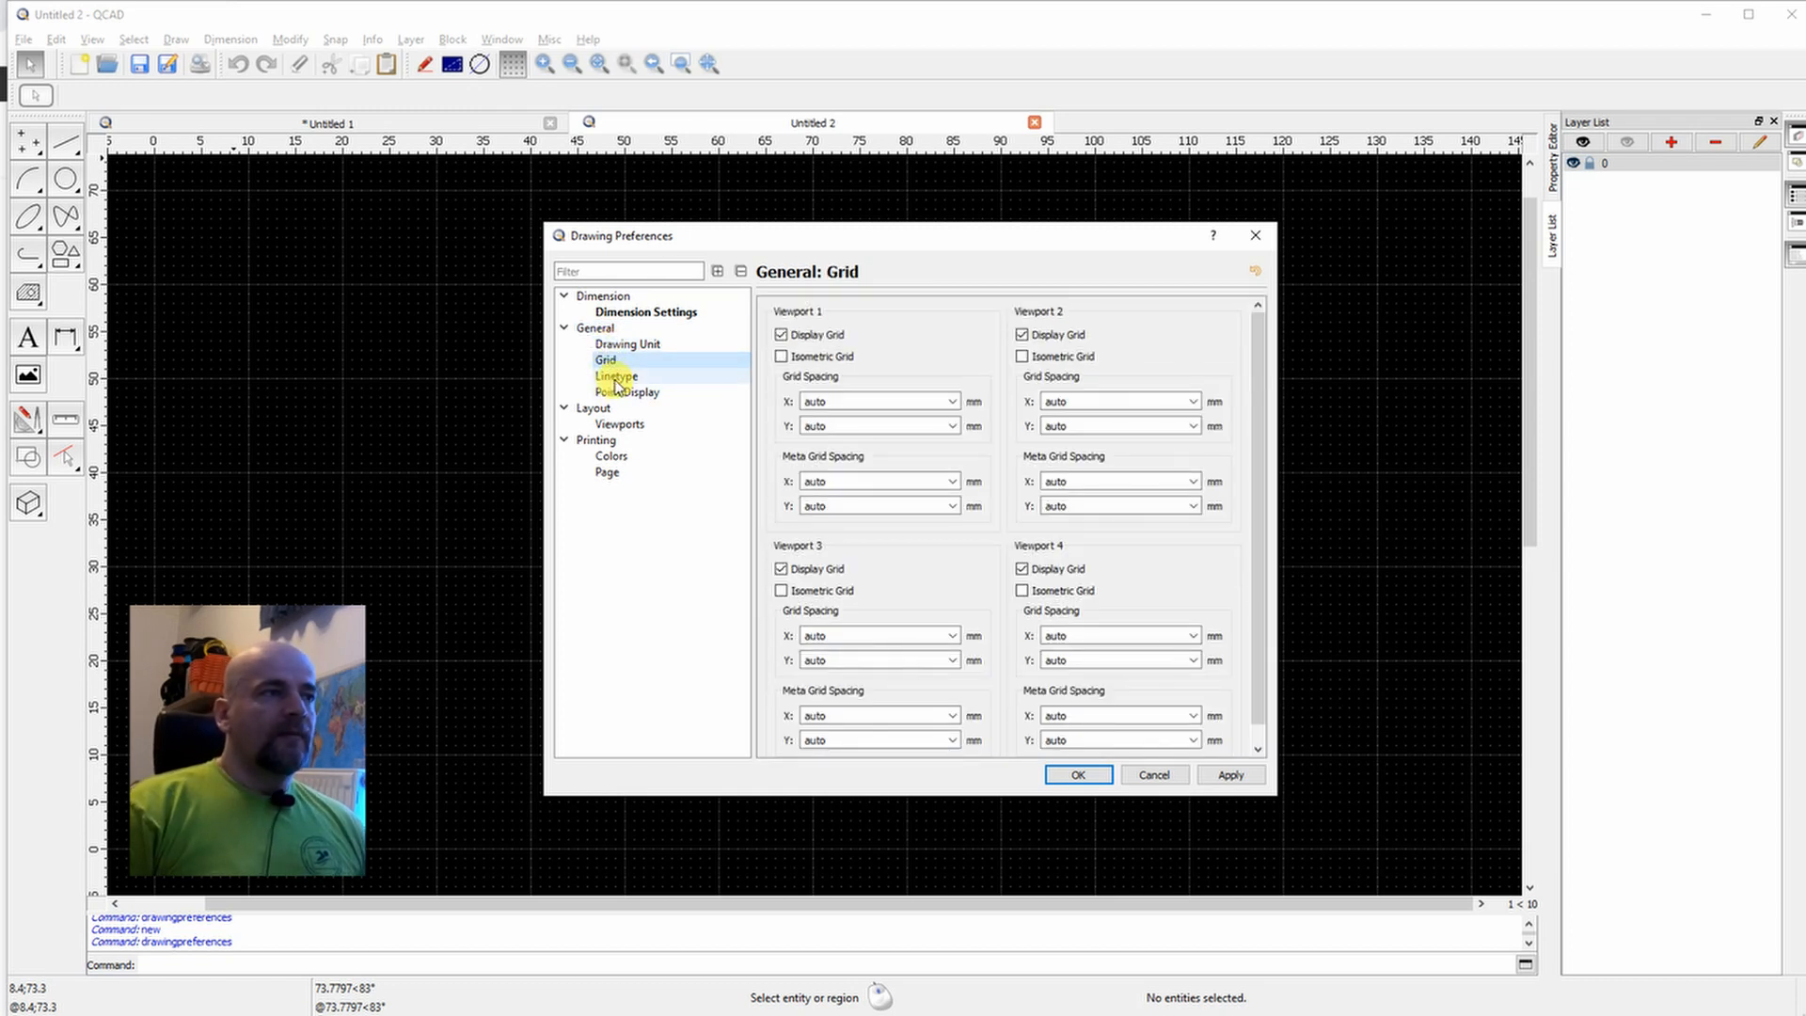
click(599, 296)
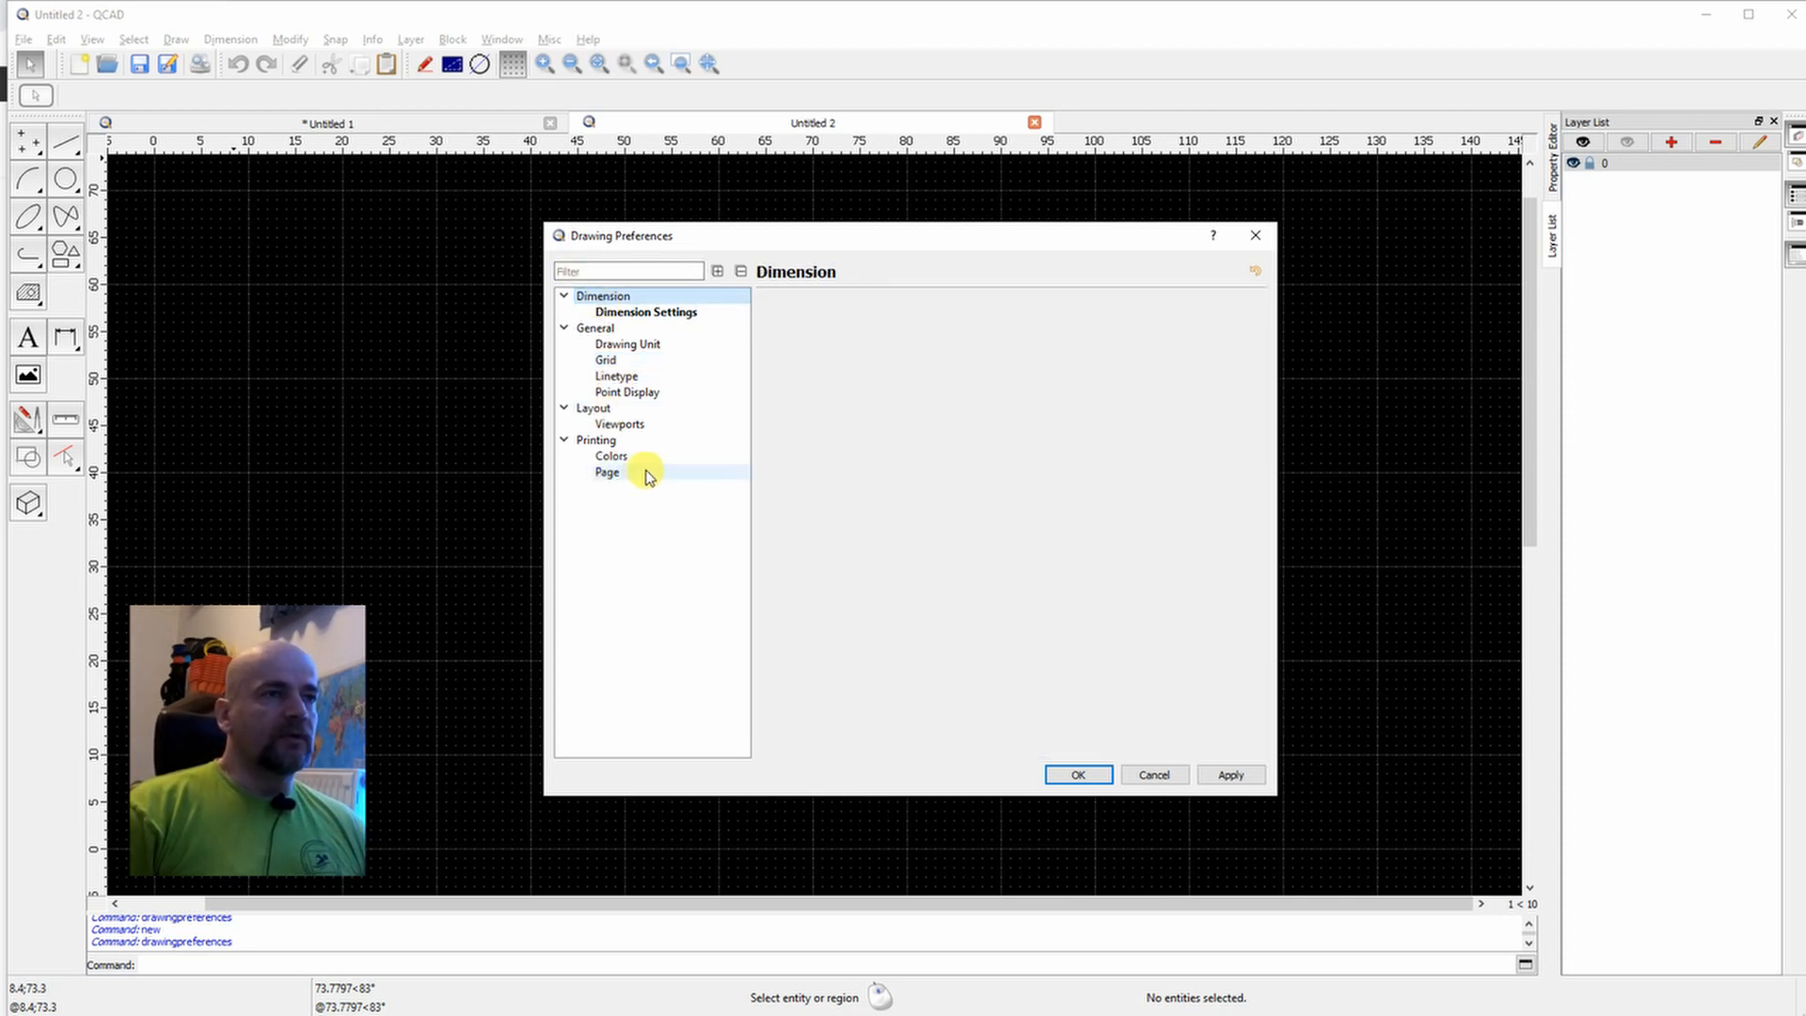
click(1255, 235)
Look through the application preferences and view the user interface language setting.
click(55, 39)
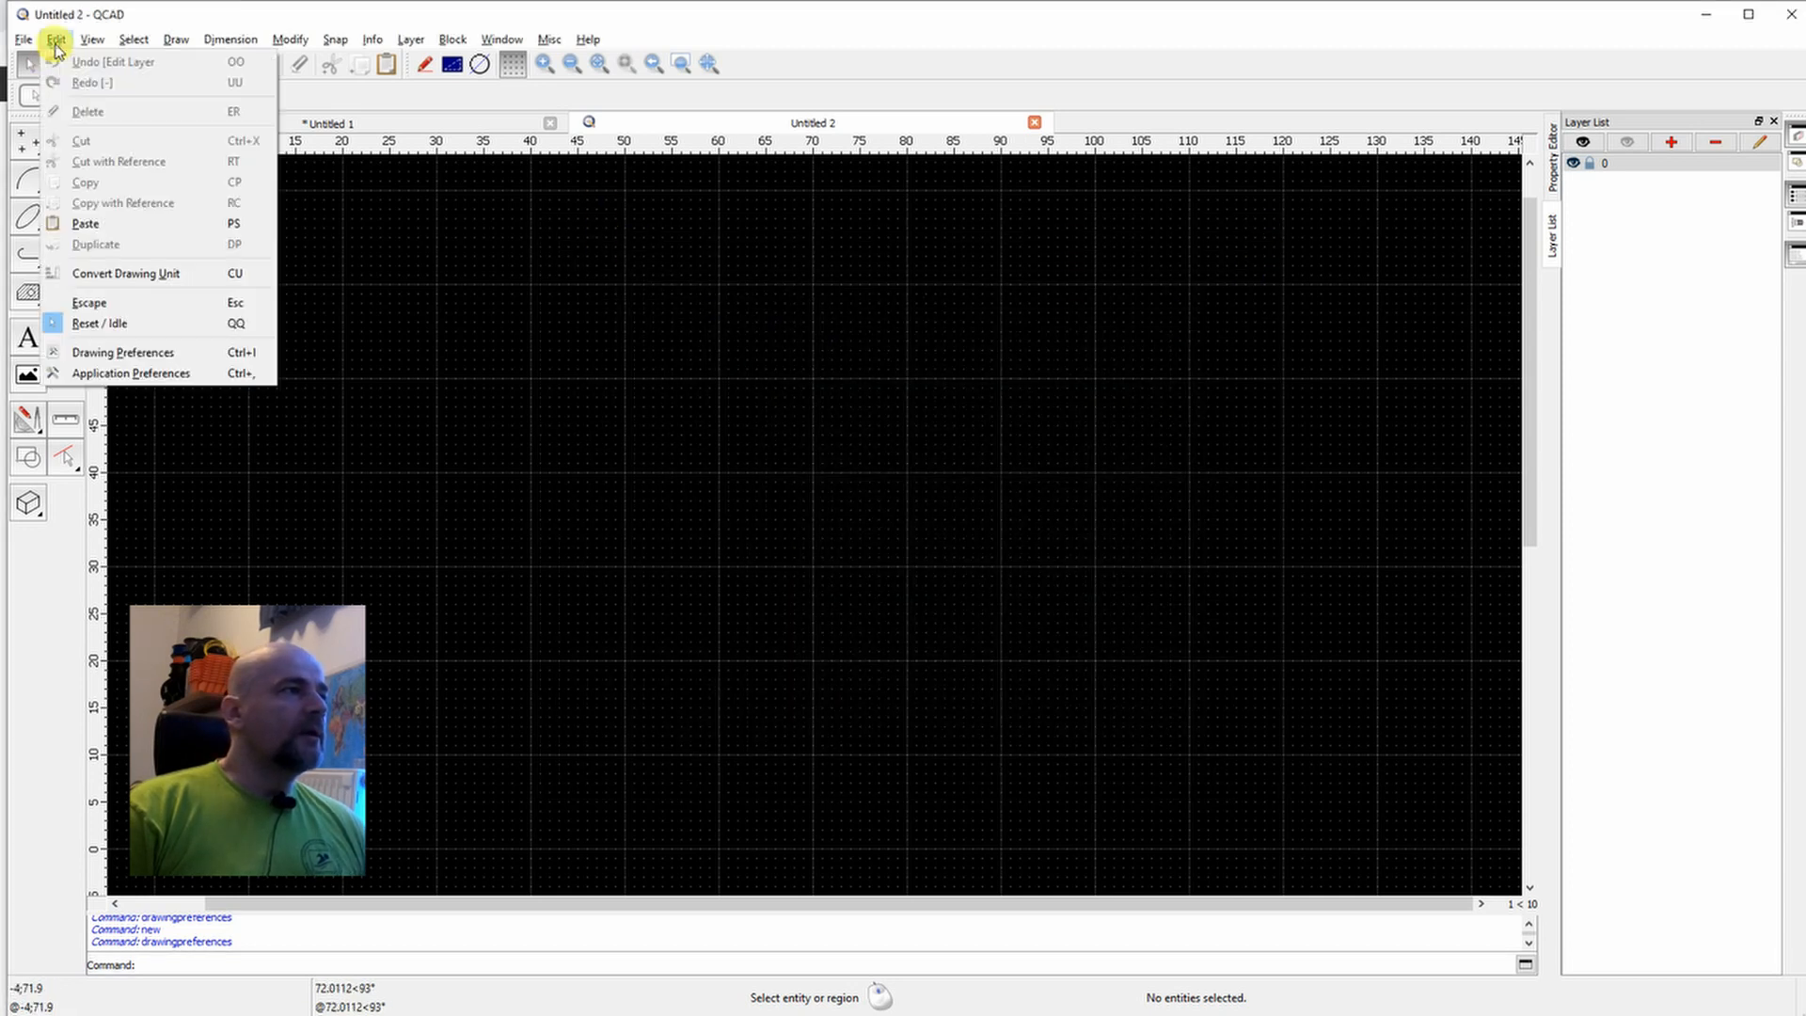
click(132, 373)
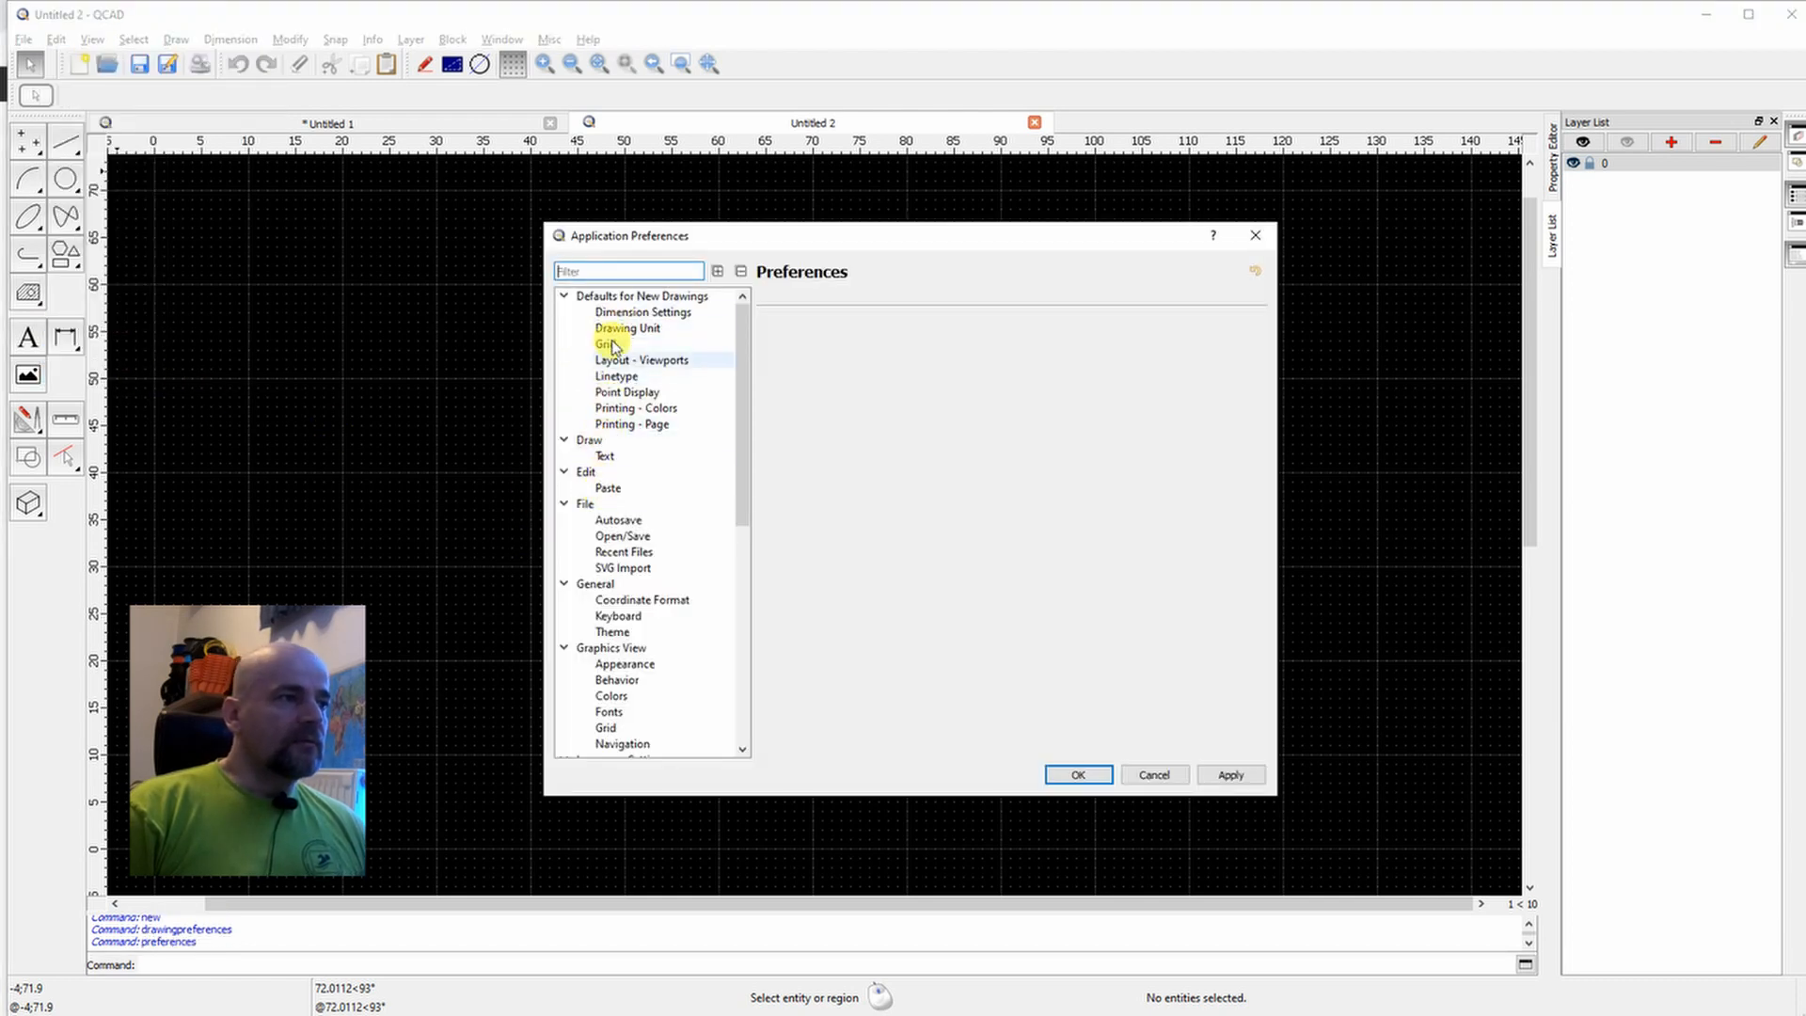
scroll(617, 637, down, 6)
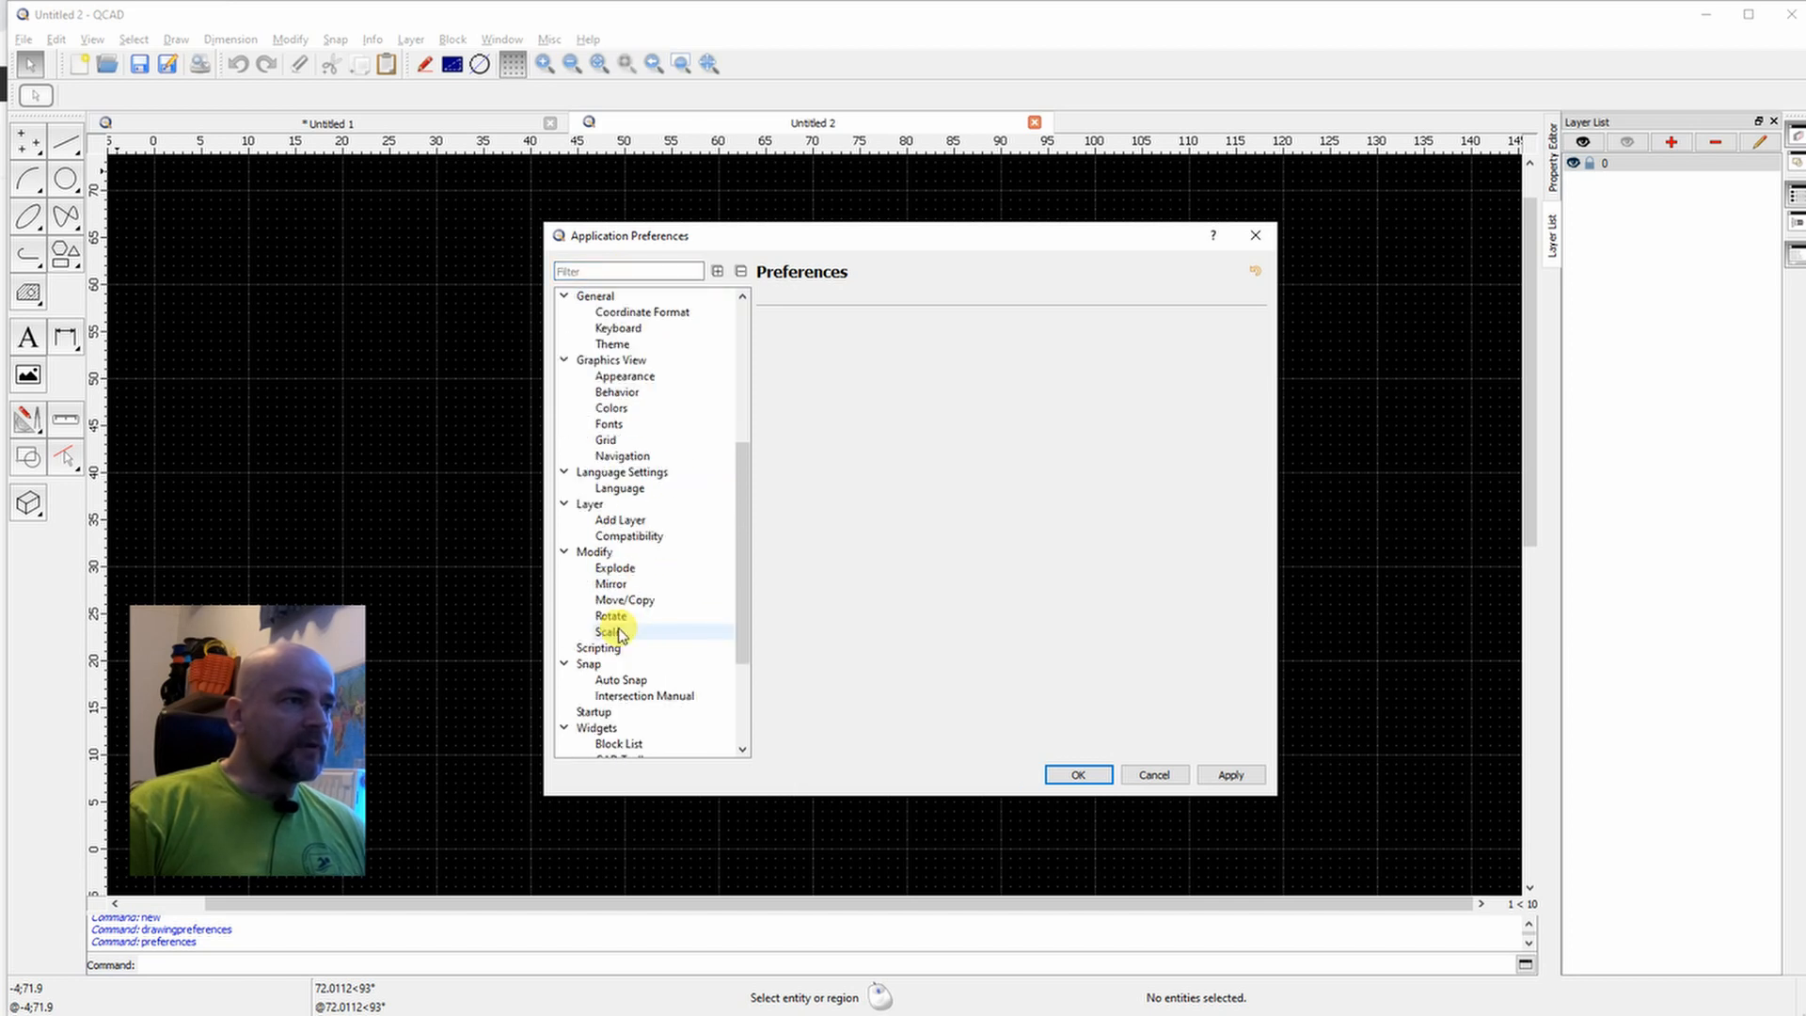
click(617, 489)
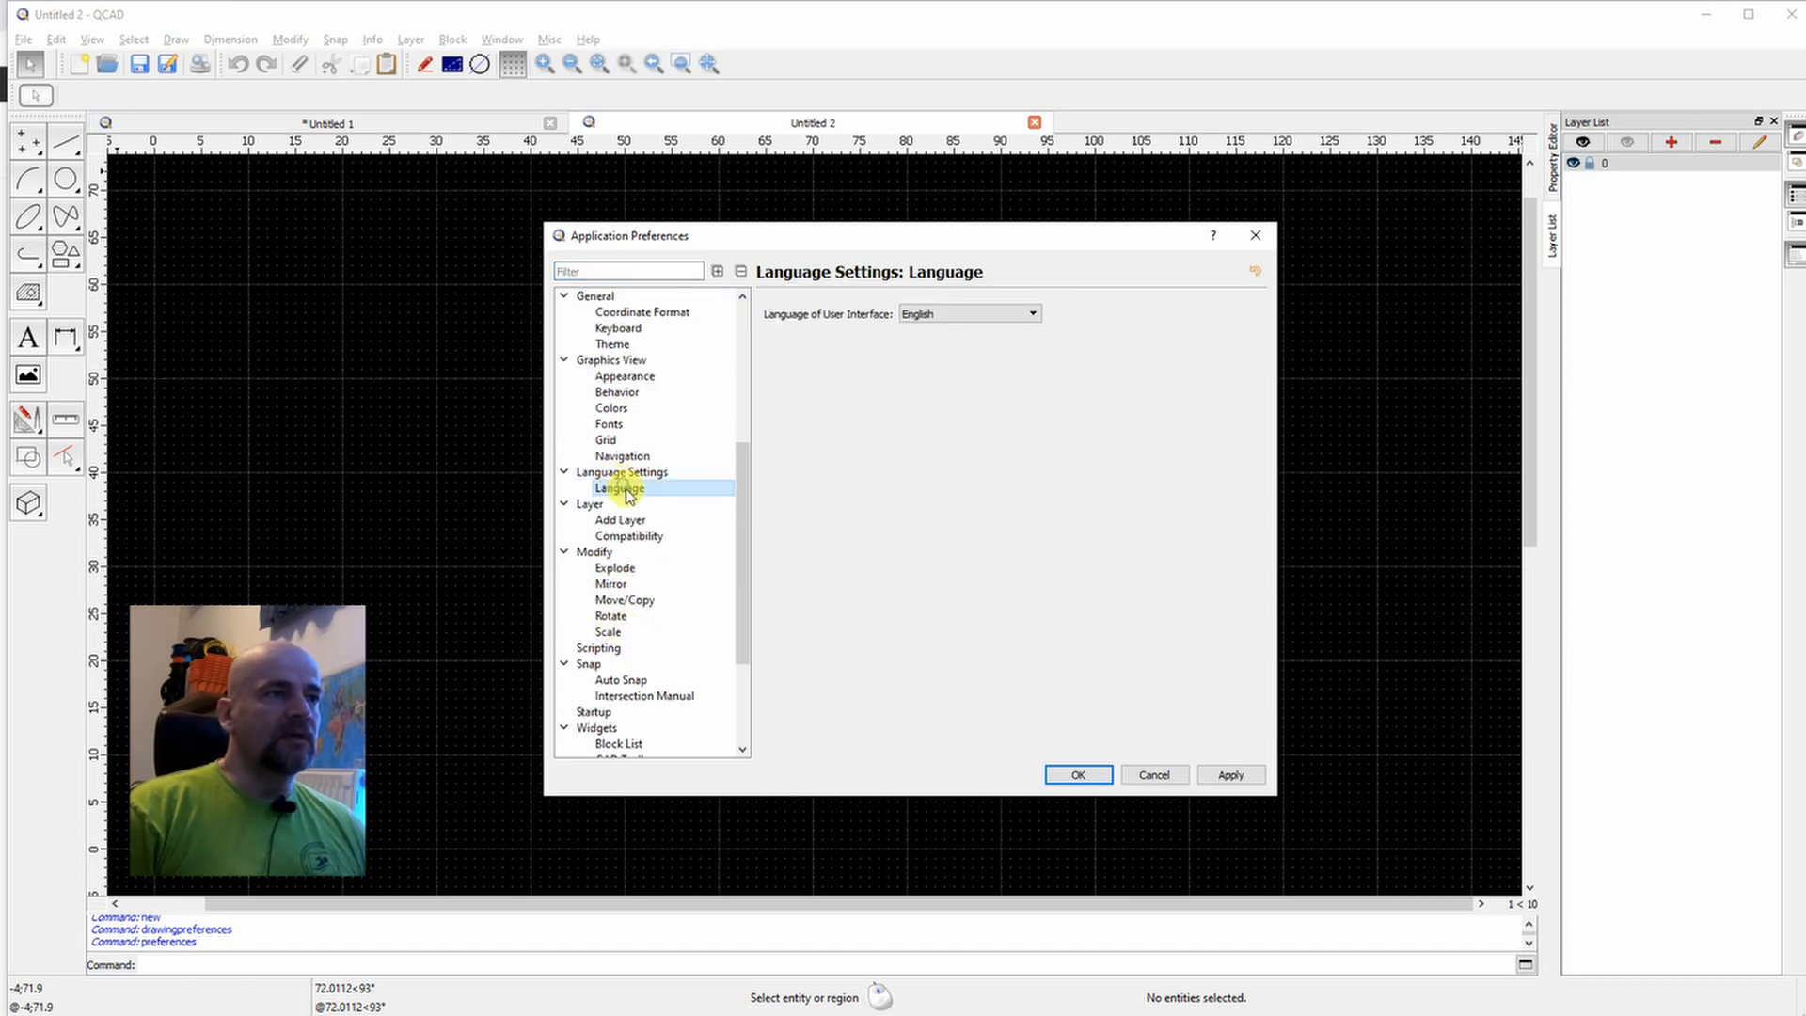
click(643, 472)
click(630, 490)
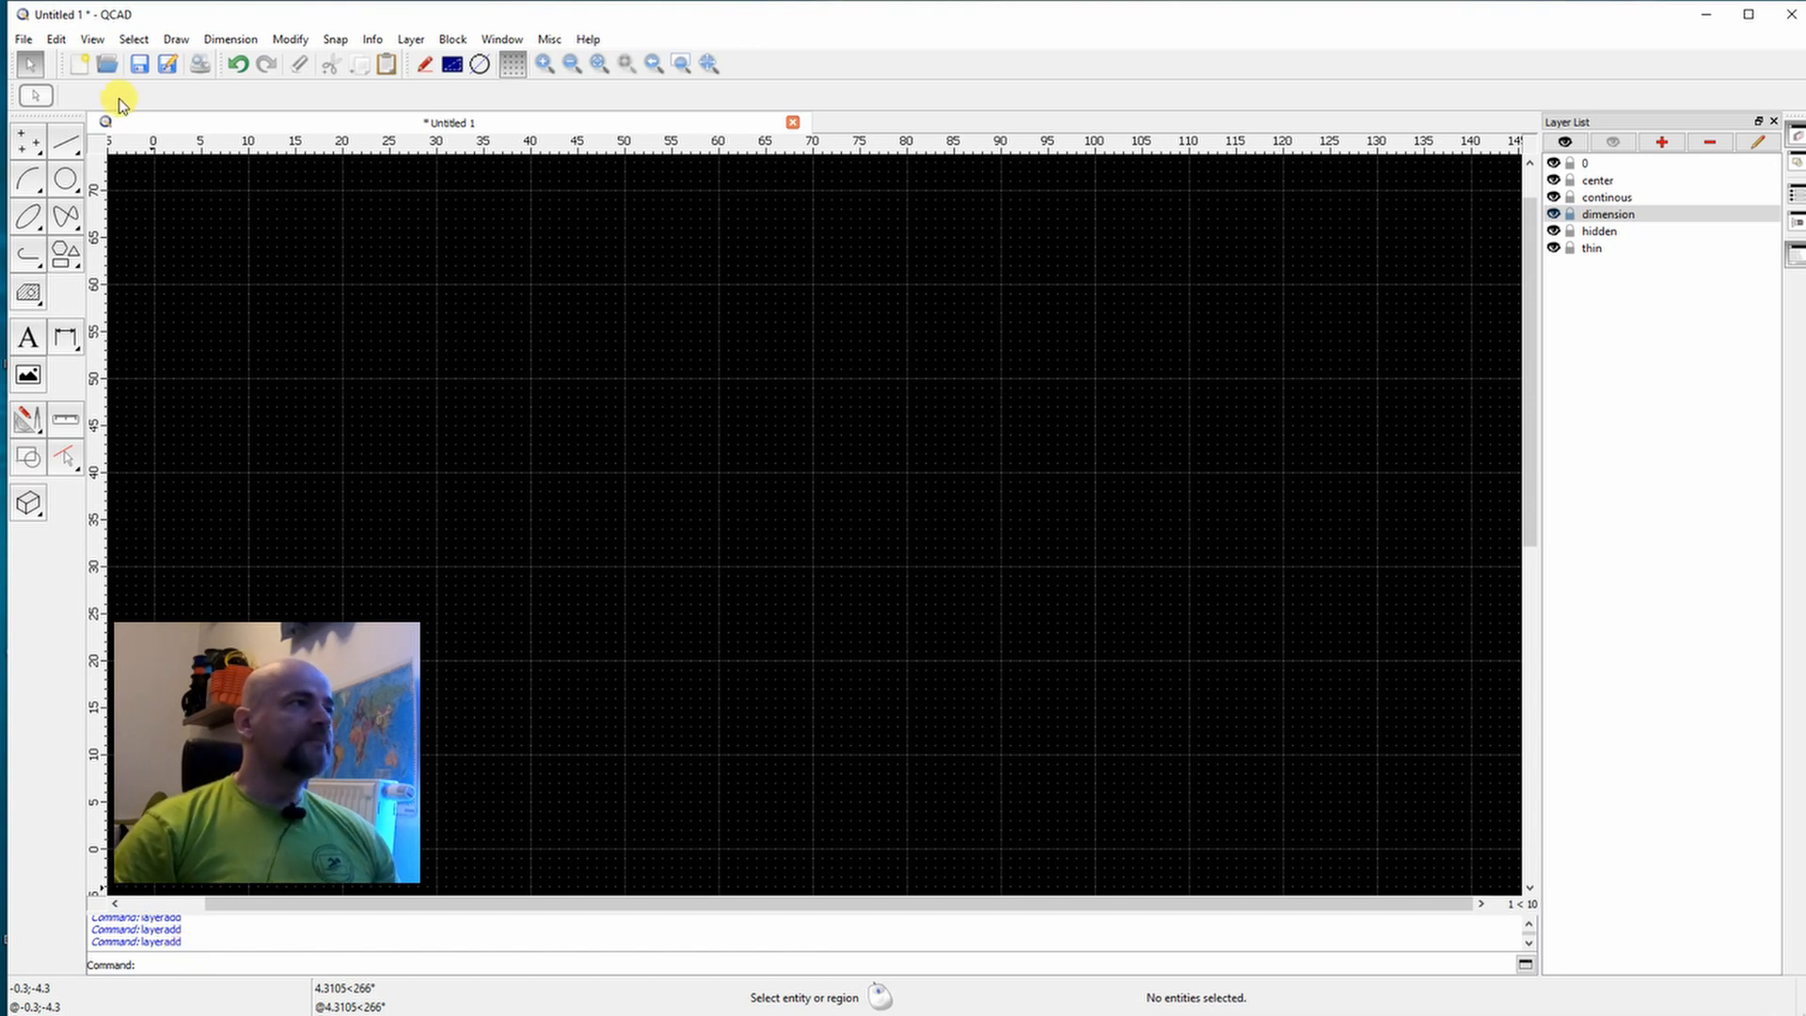
Draw a line with the two-point Line tool from 0;0 to 0;297 in Untitled 1.
click(66, 141)
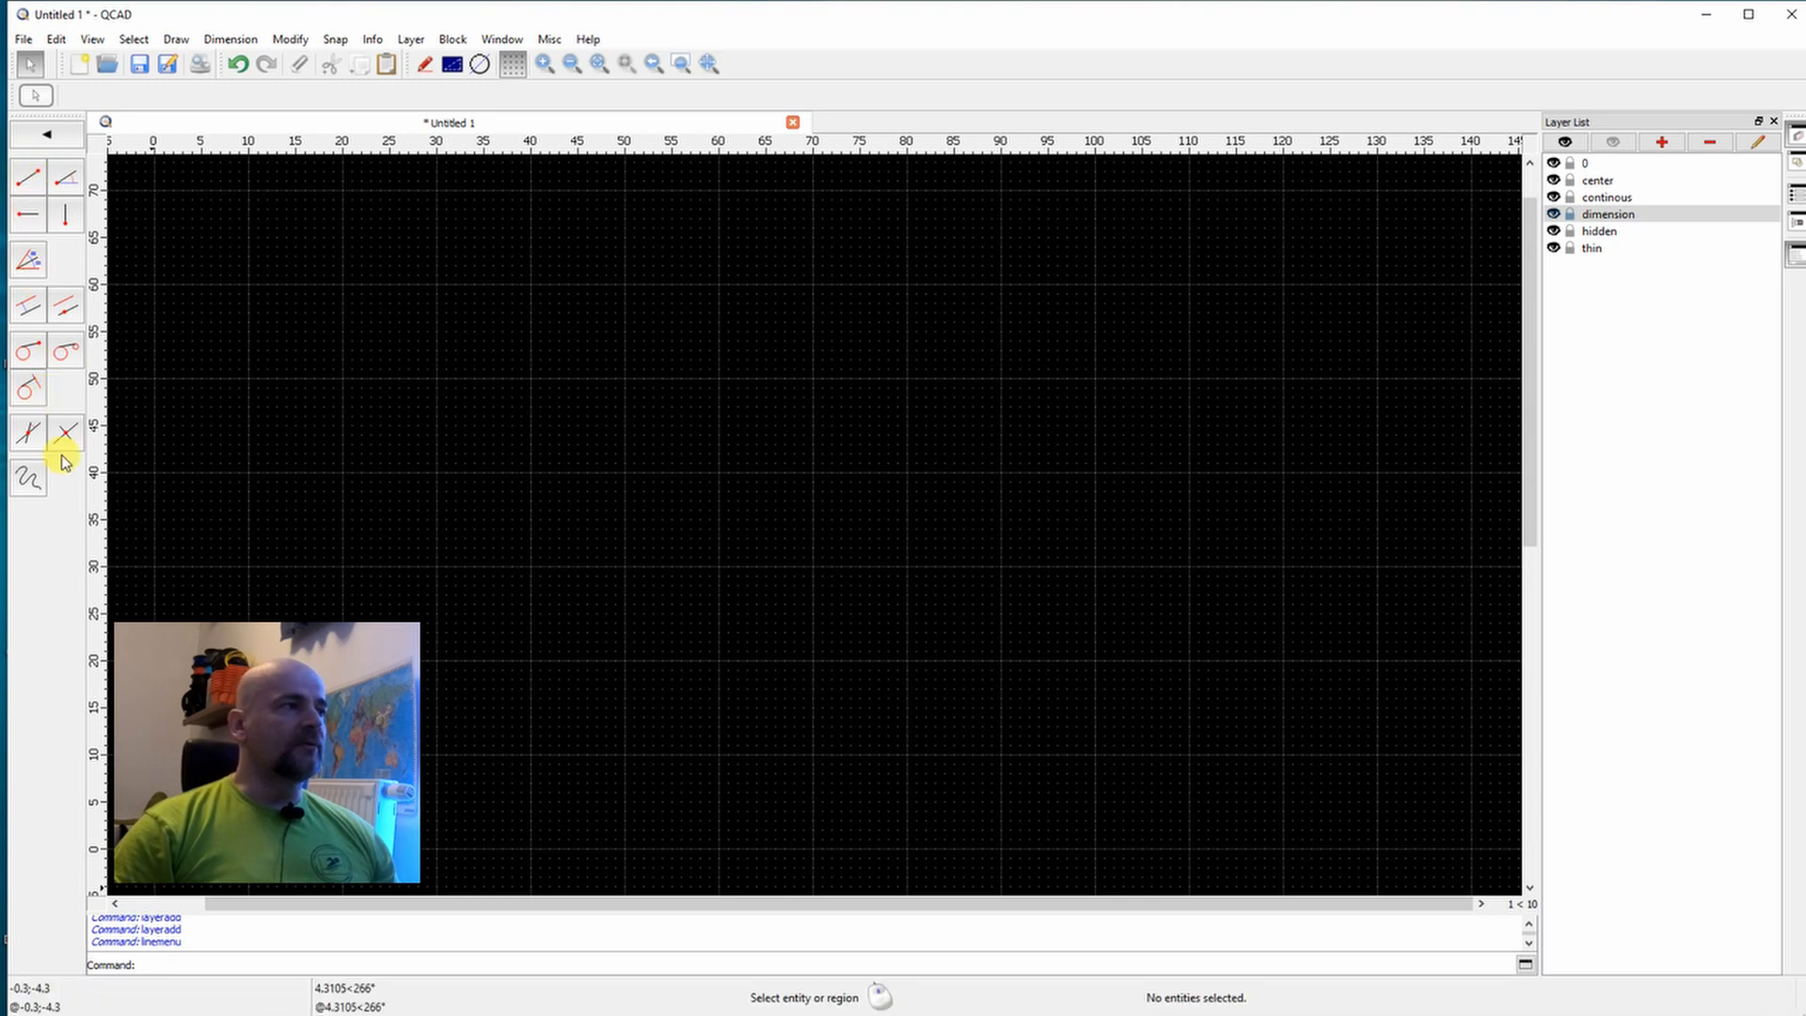
click(28, 181)
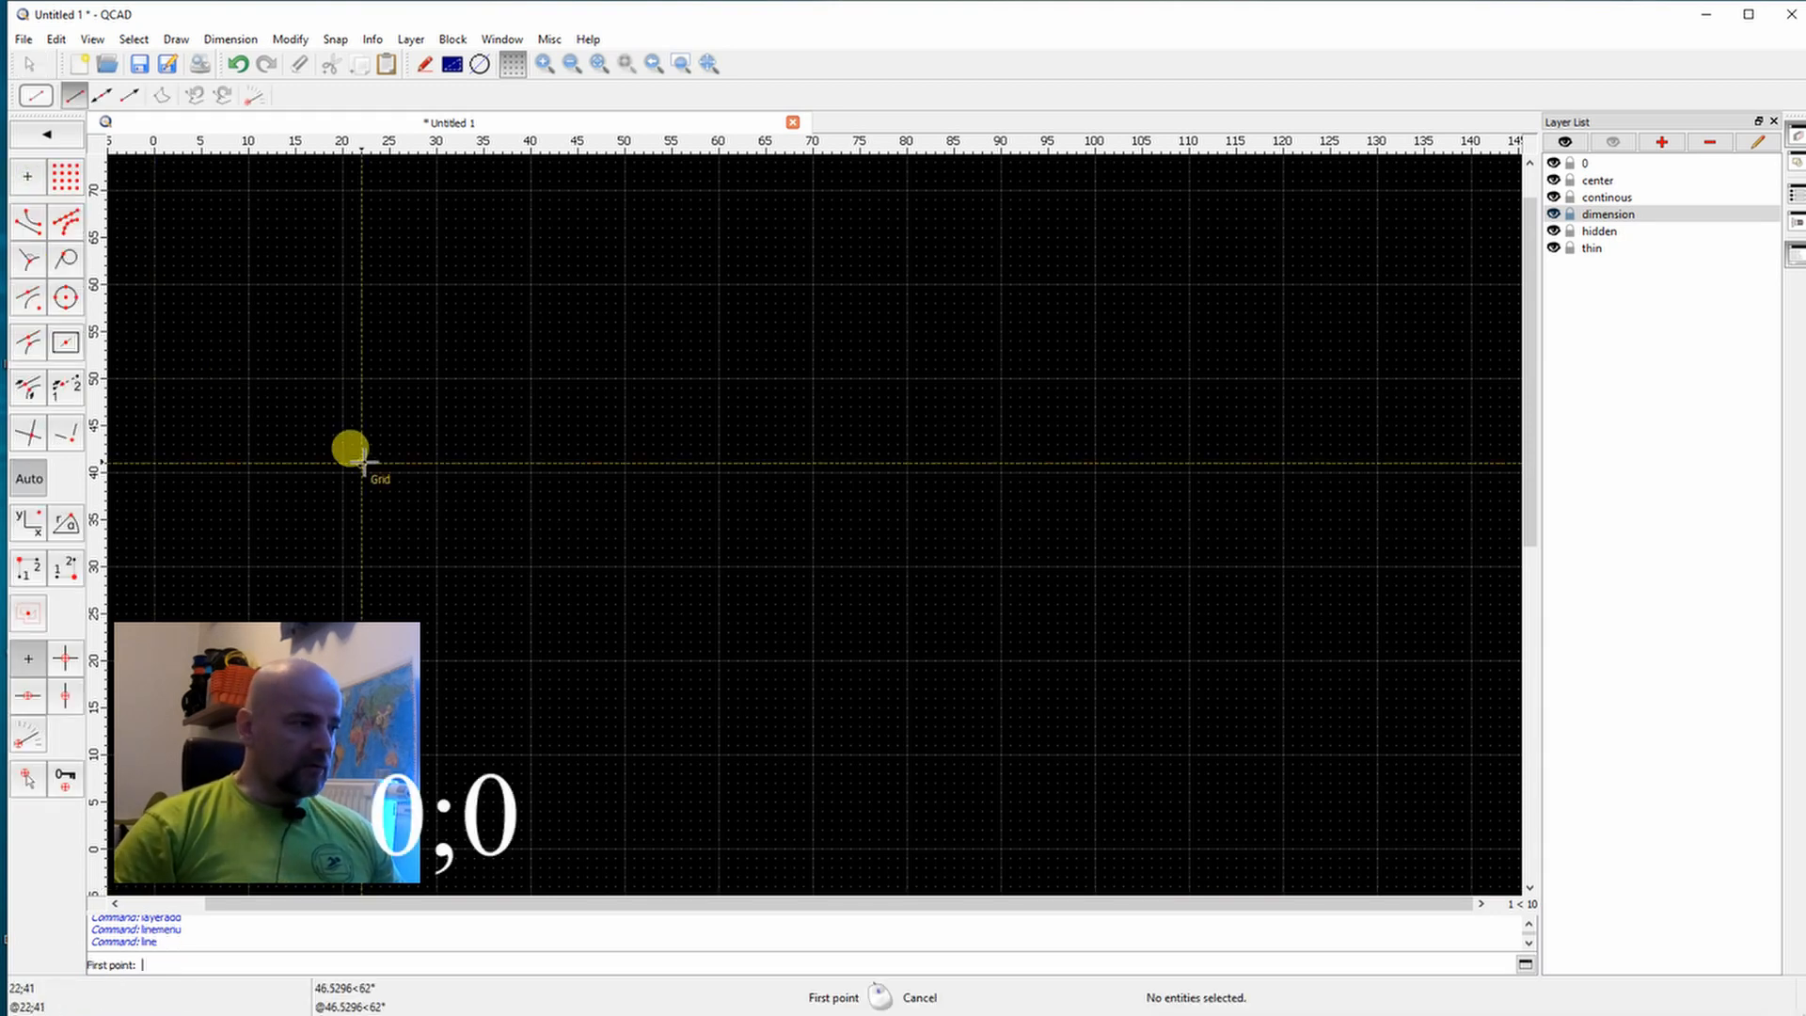
text(0;0)
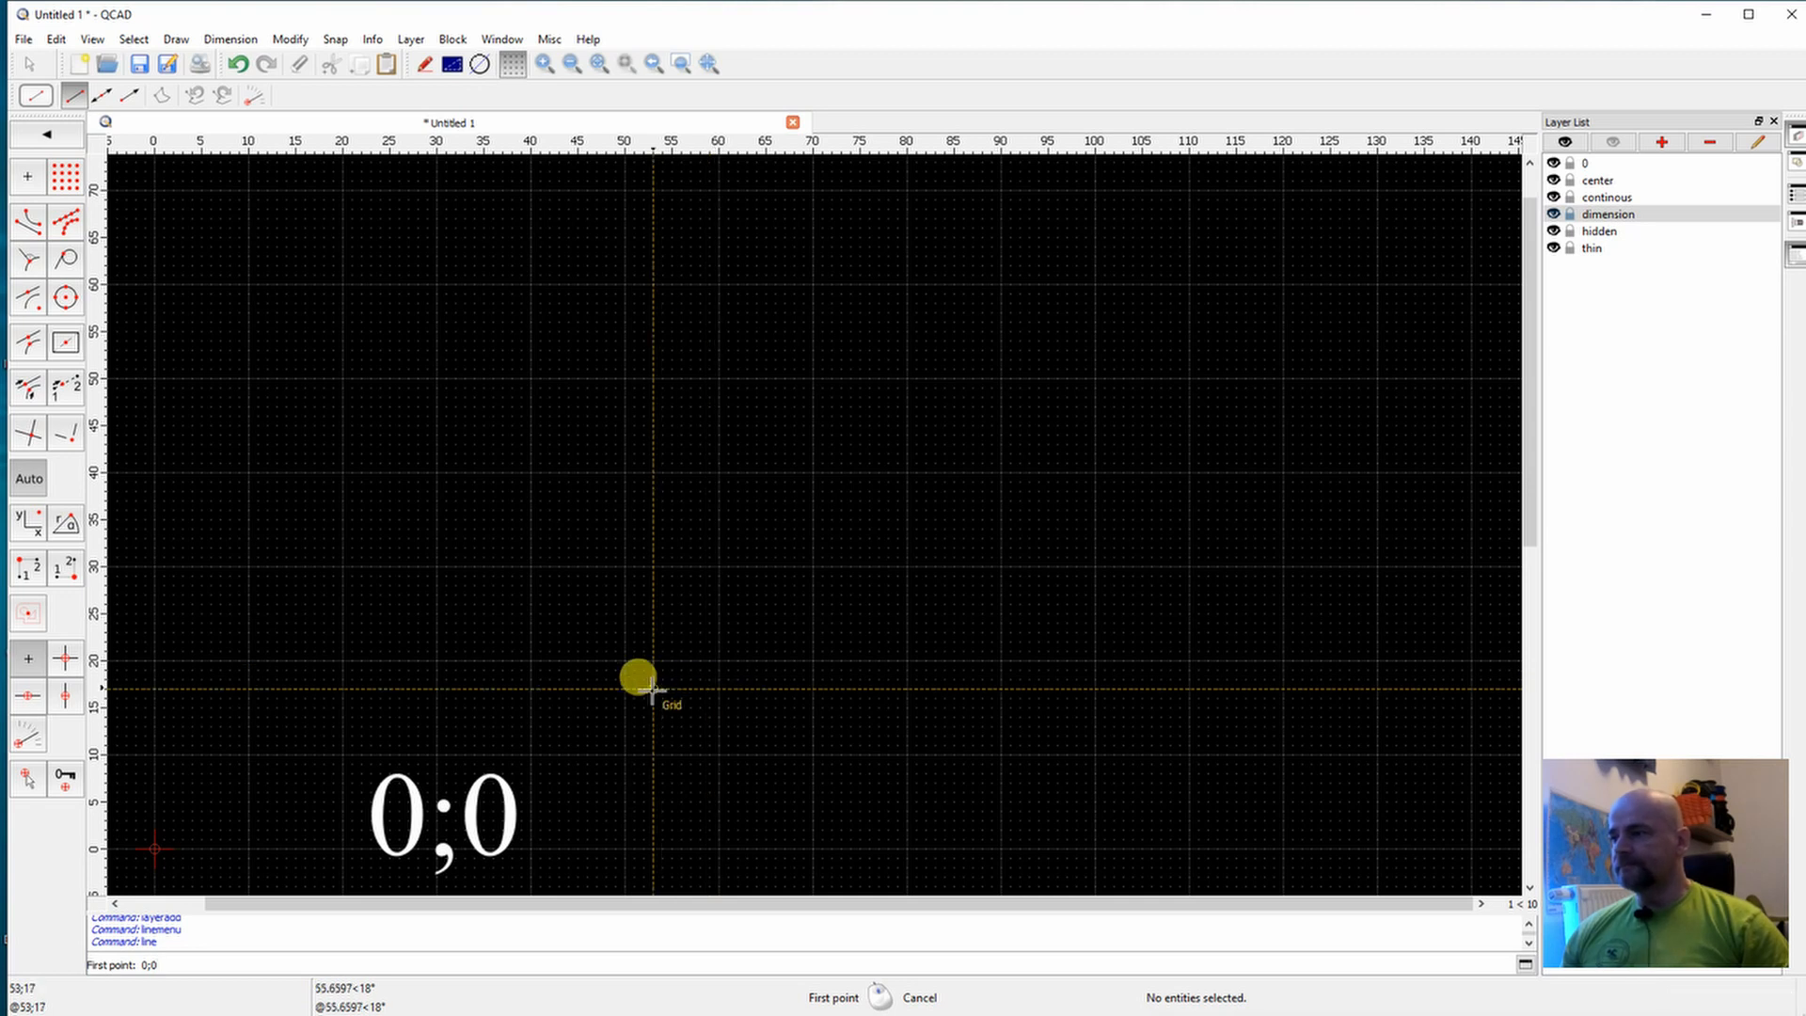
key(Return)
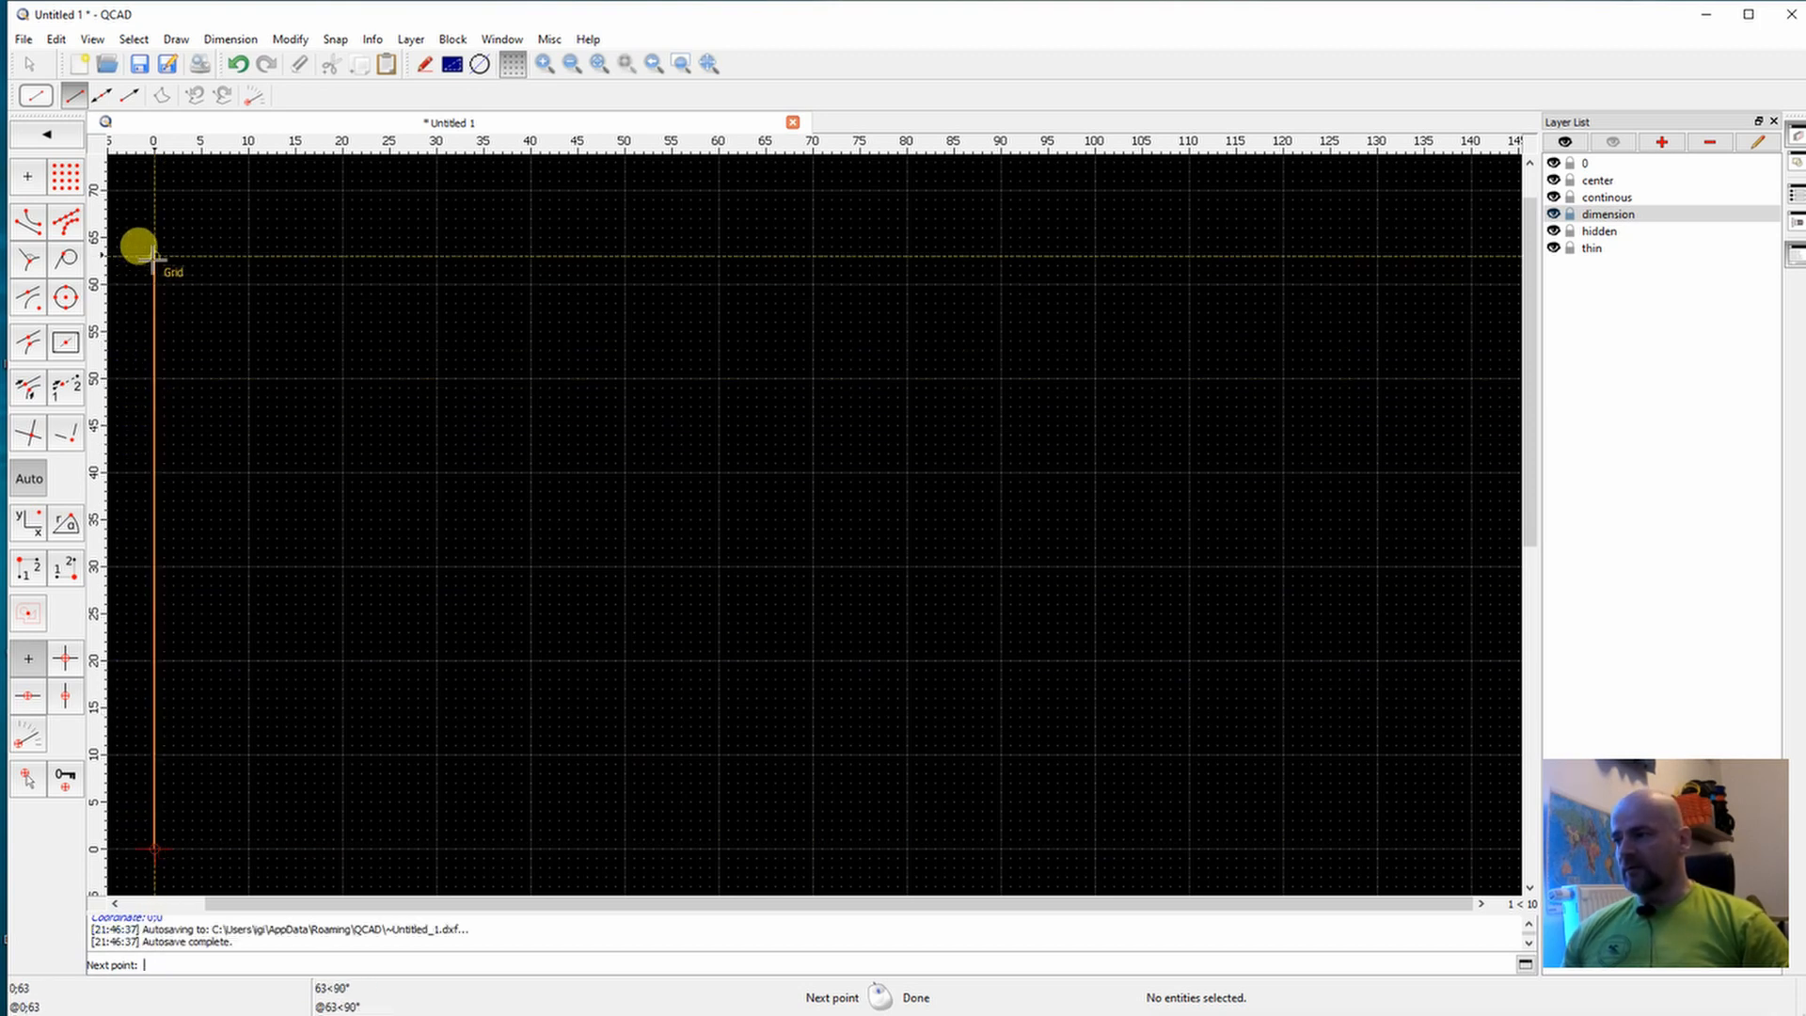
text(0)
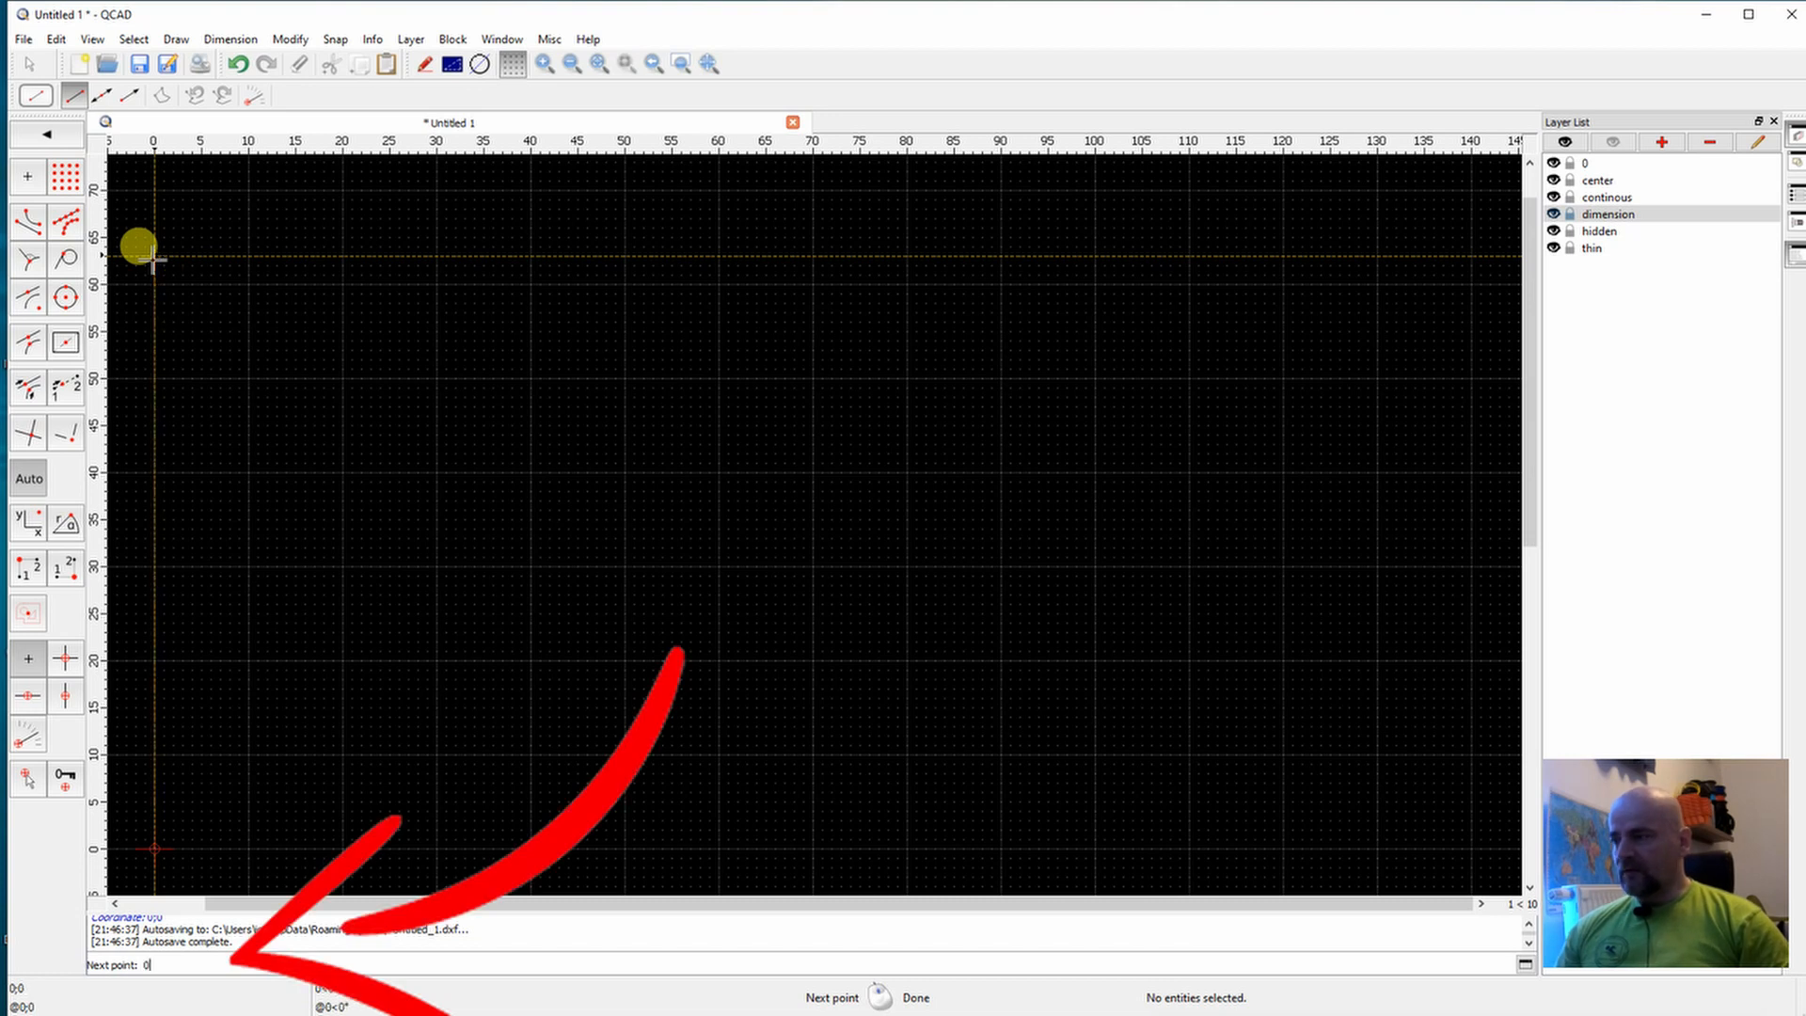
text(;)
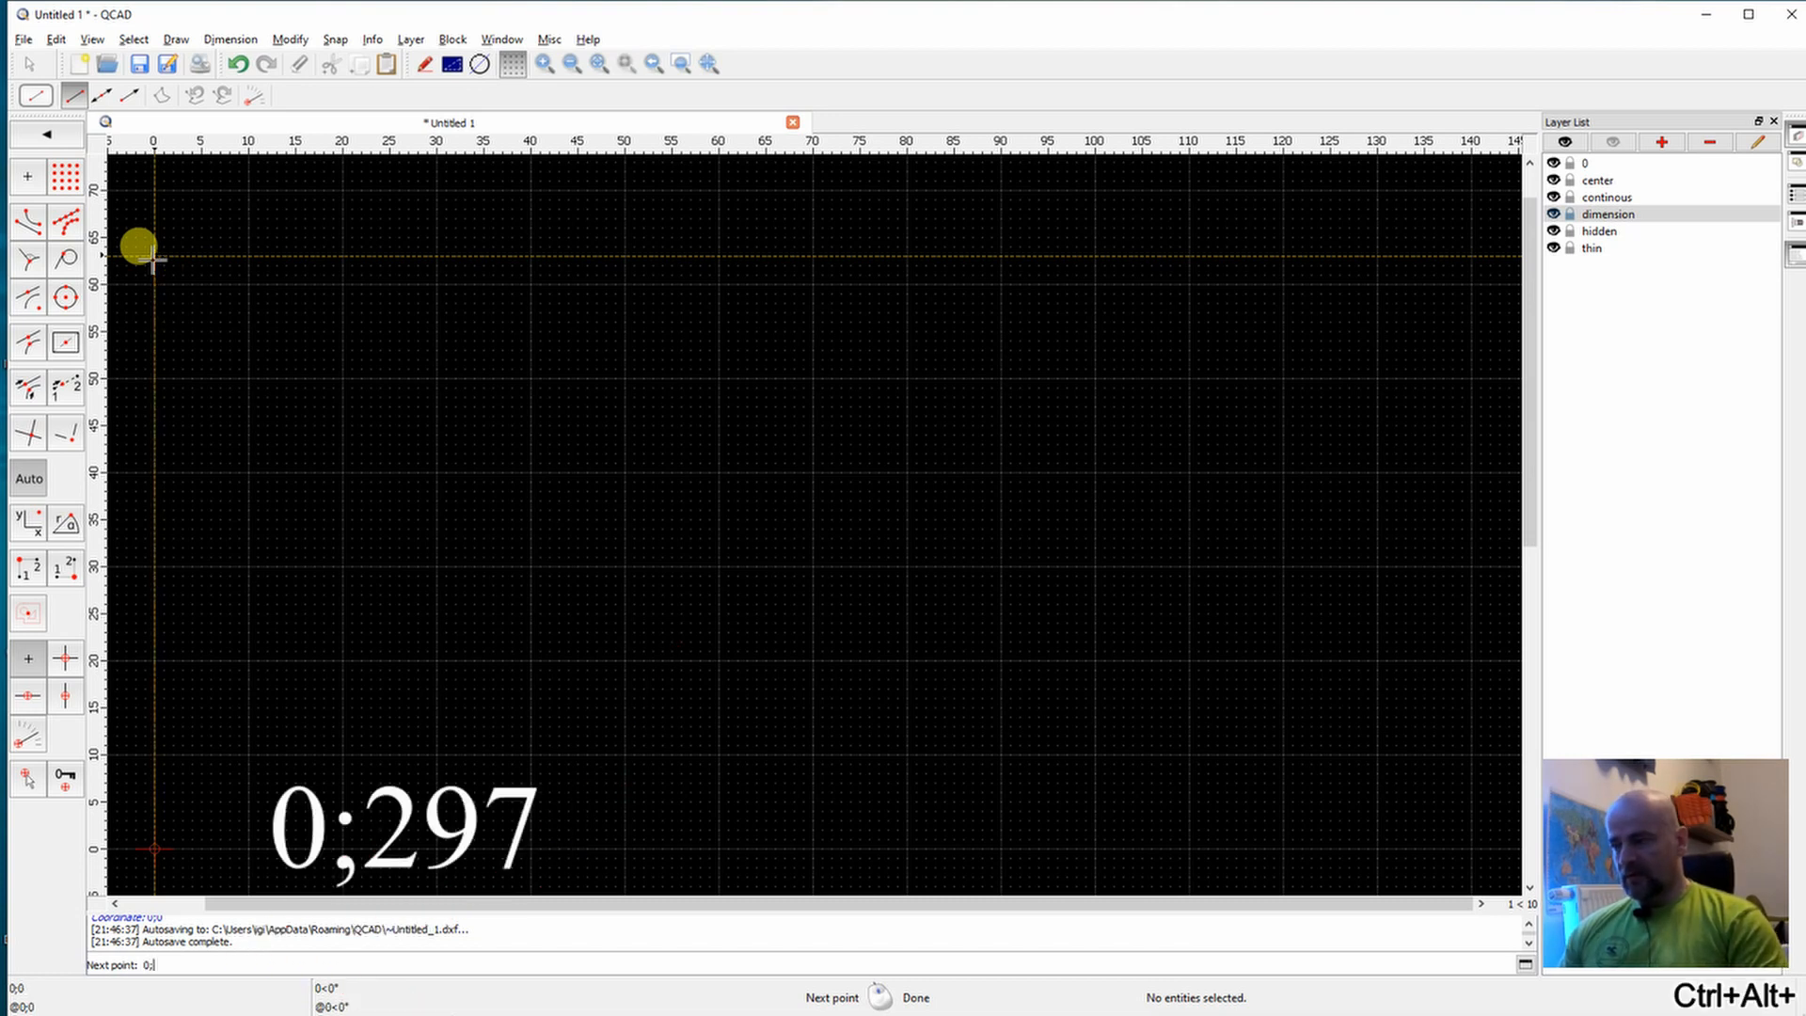
text(297)
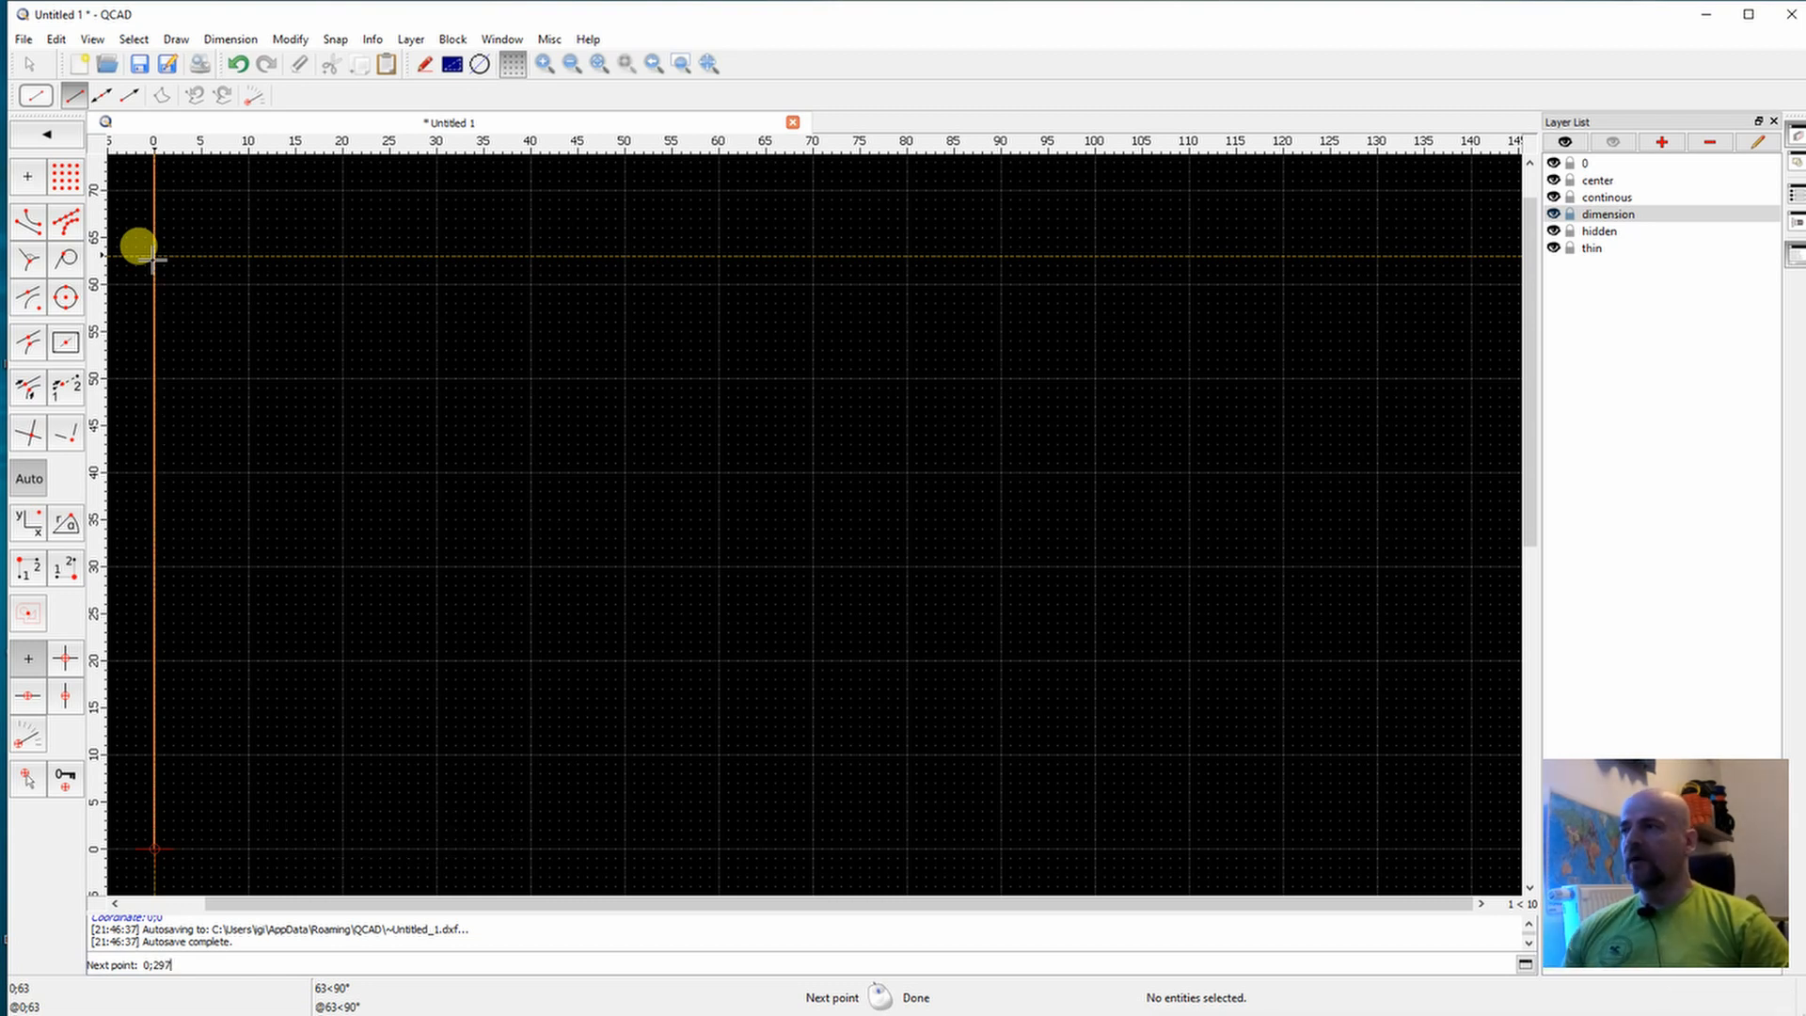
key(Return)
Continue the line from the upper end of the vertical segment to the point 210;297.
scroll(203, 314, down, 10)
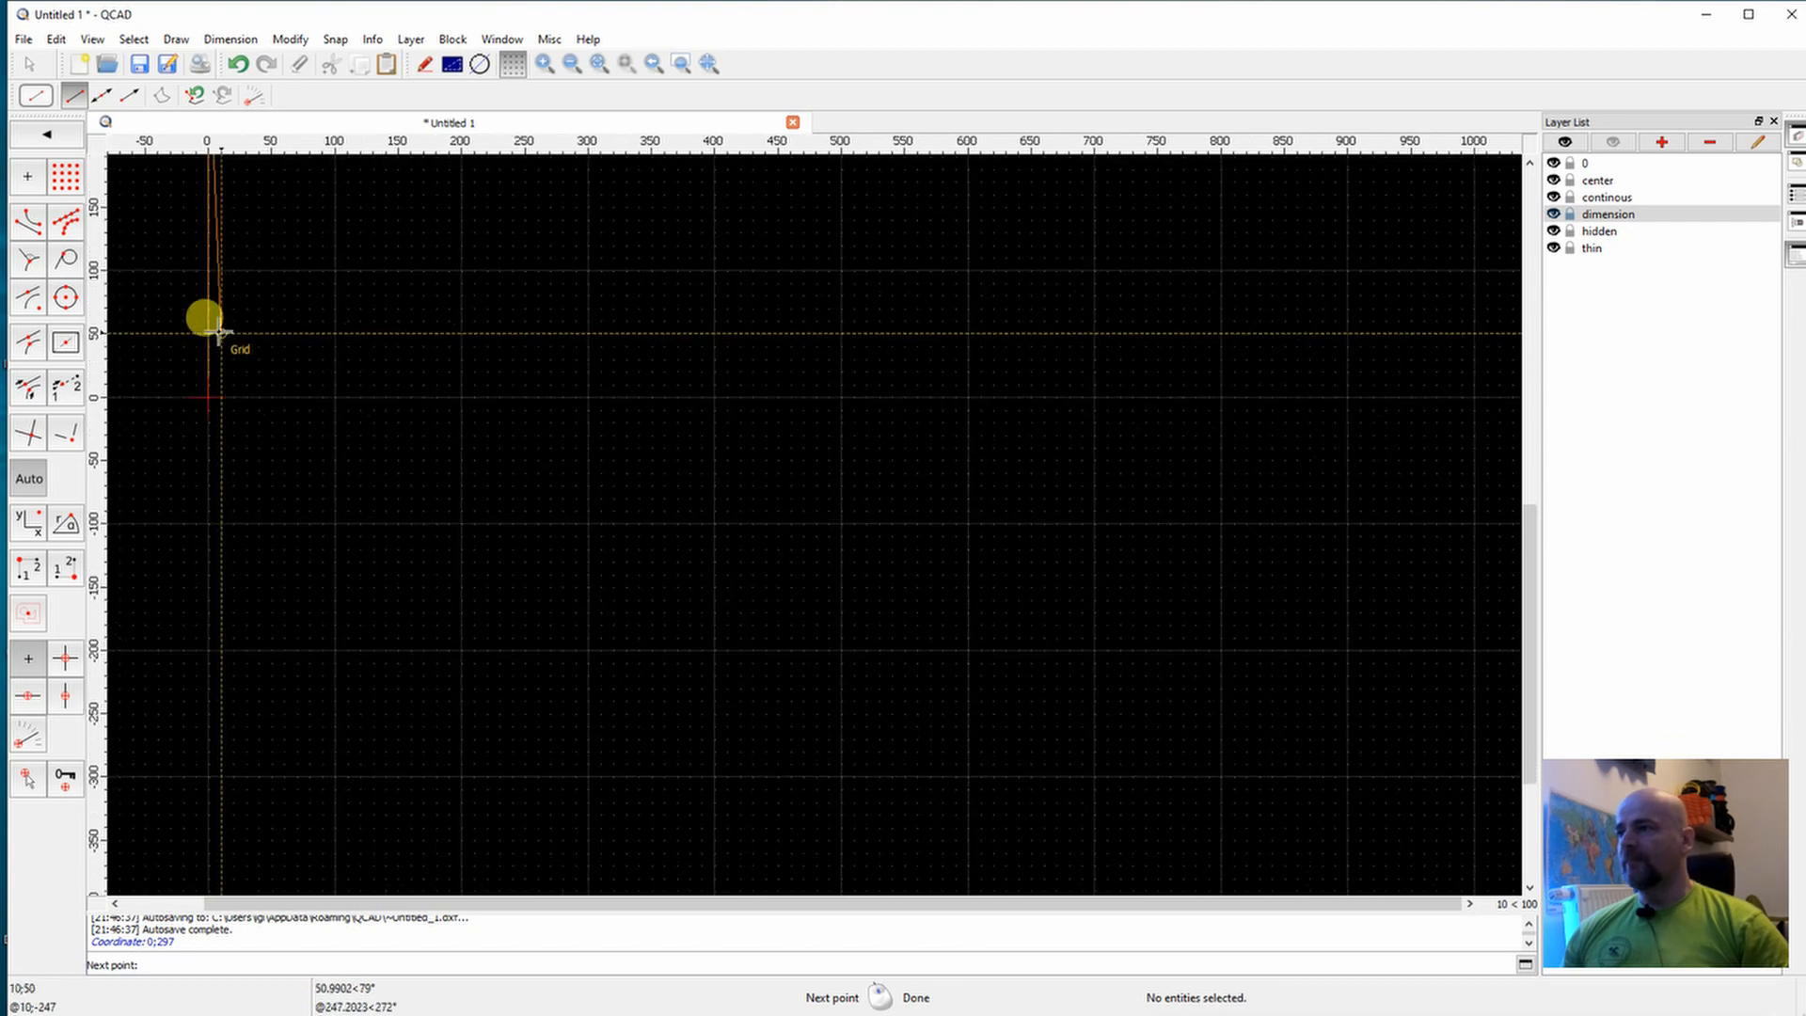
scroll(263, 461, up, 3)
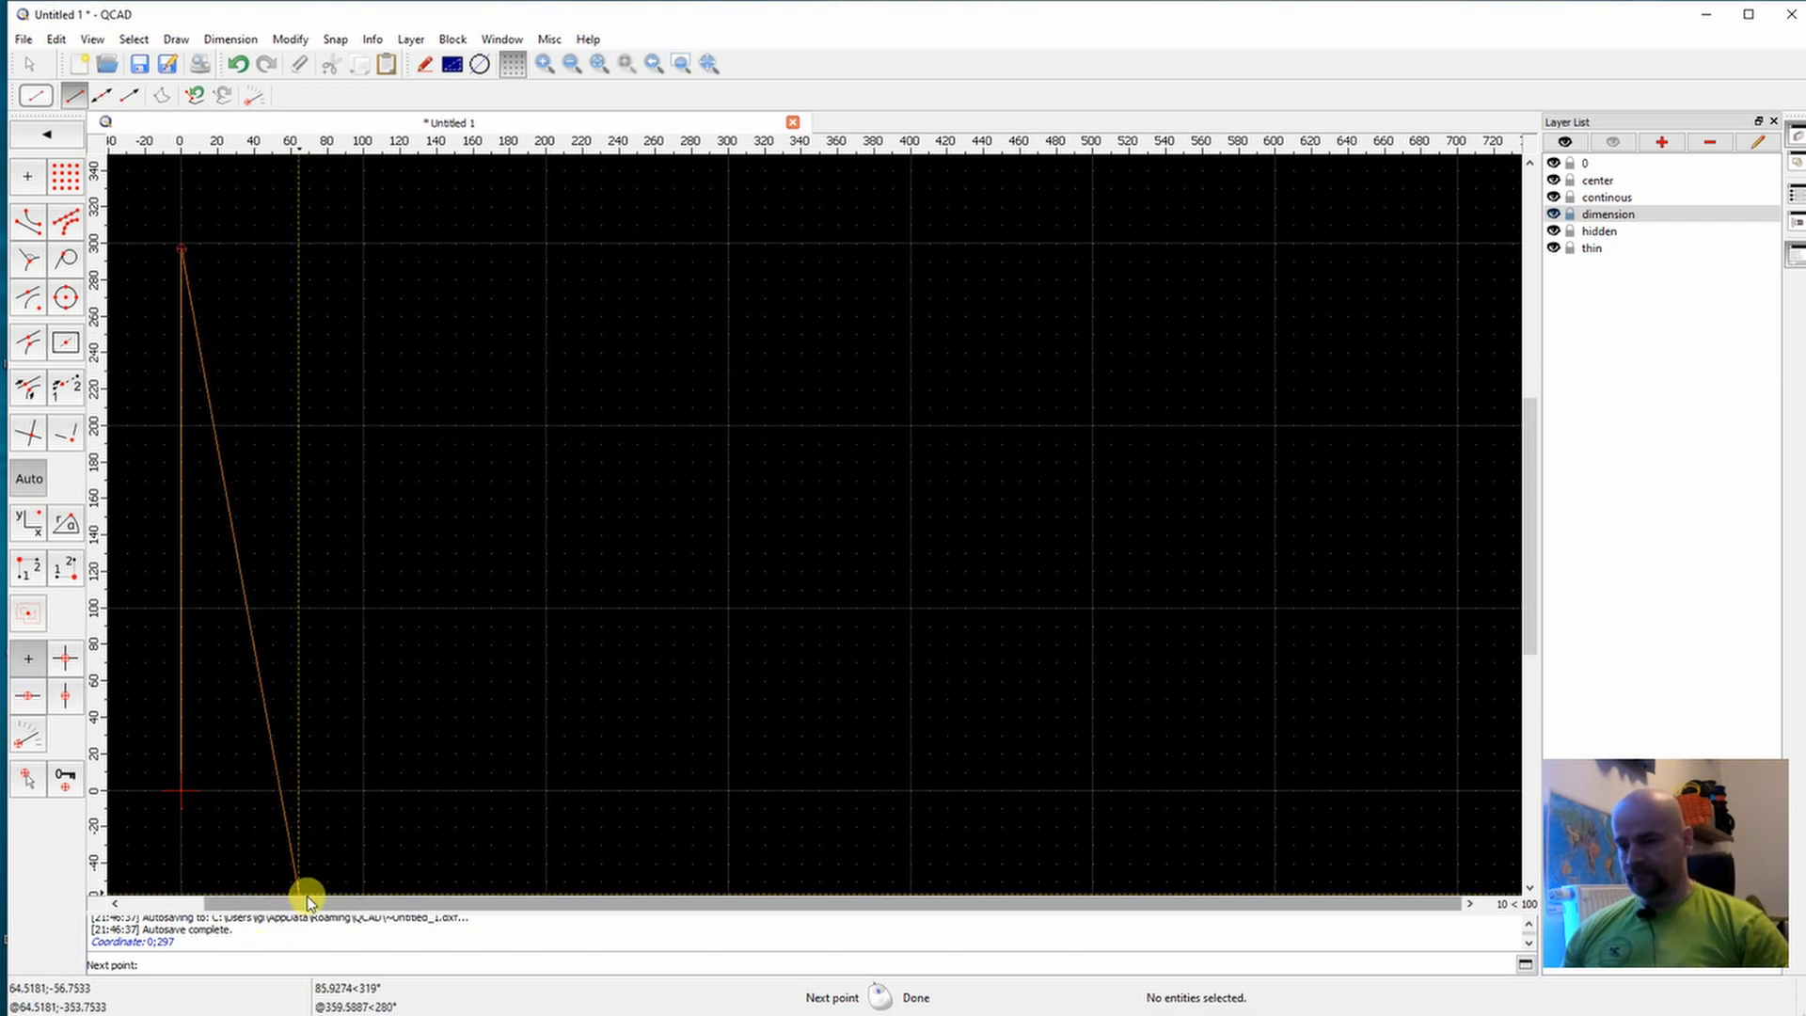
text(210;297)
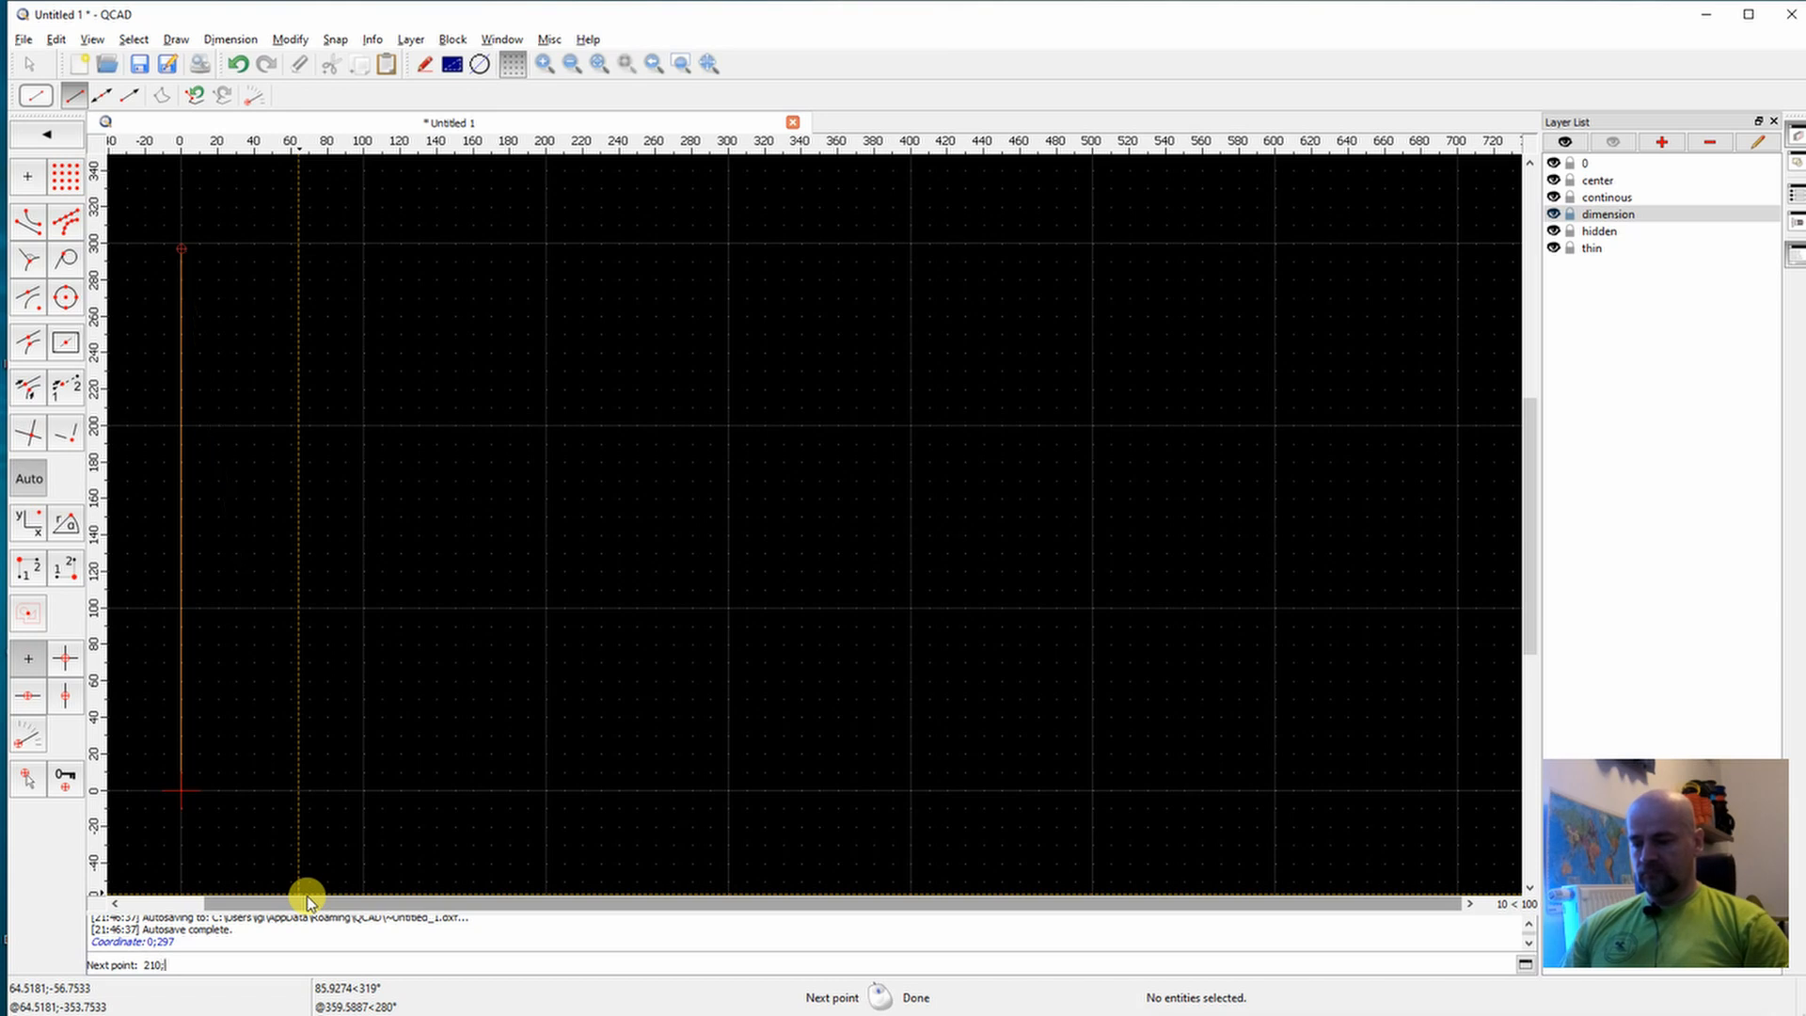
key(Return)
key(Return)
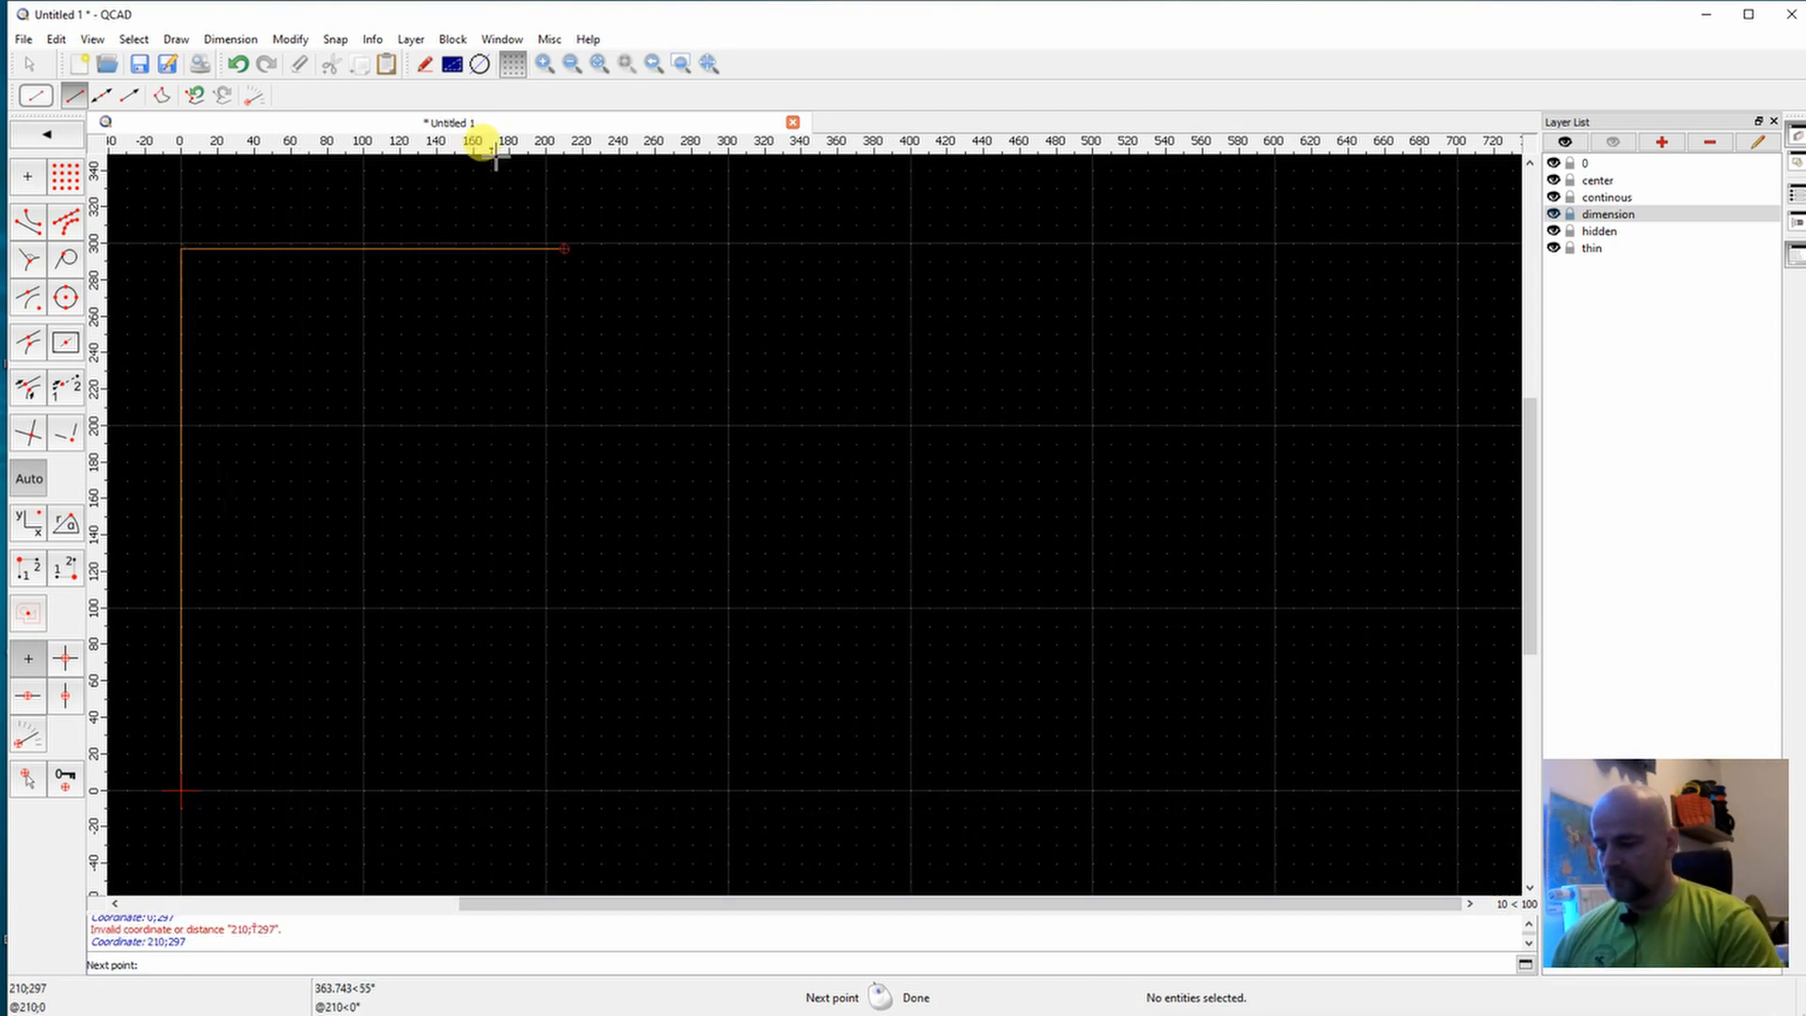
Complete the rectangular sheet frame with line points 210;0 and 0;0, and end the line sequence.
text(210;0)
key(Return)
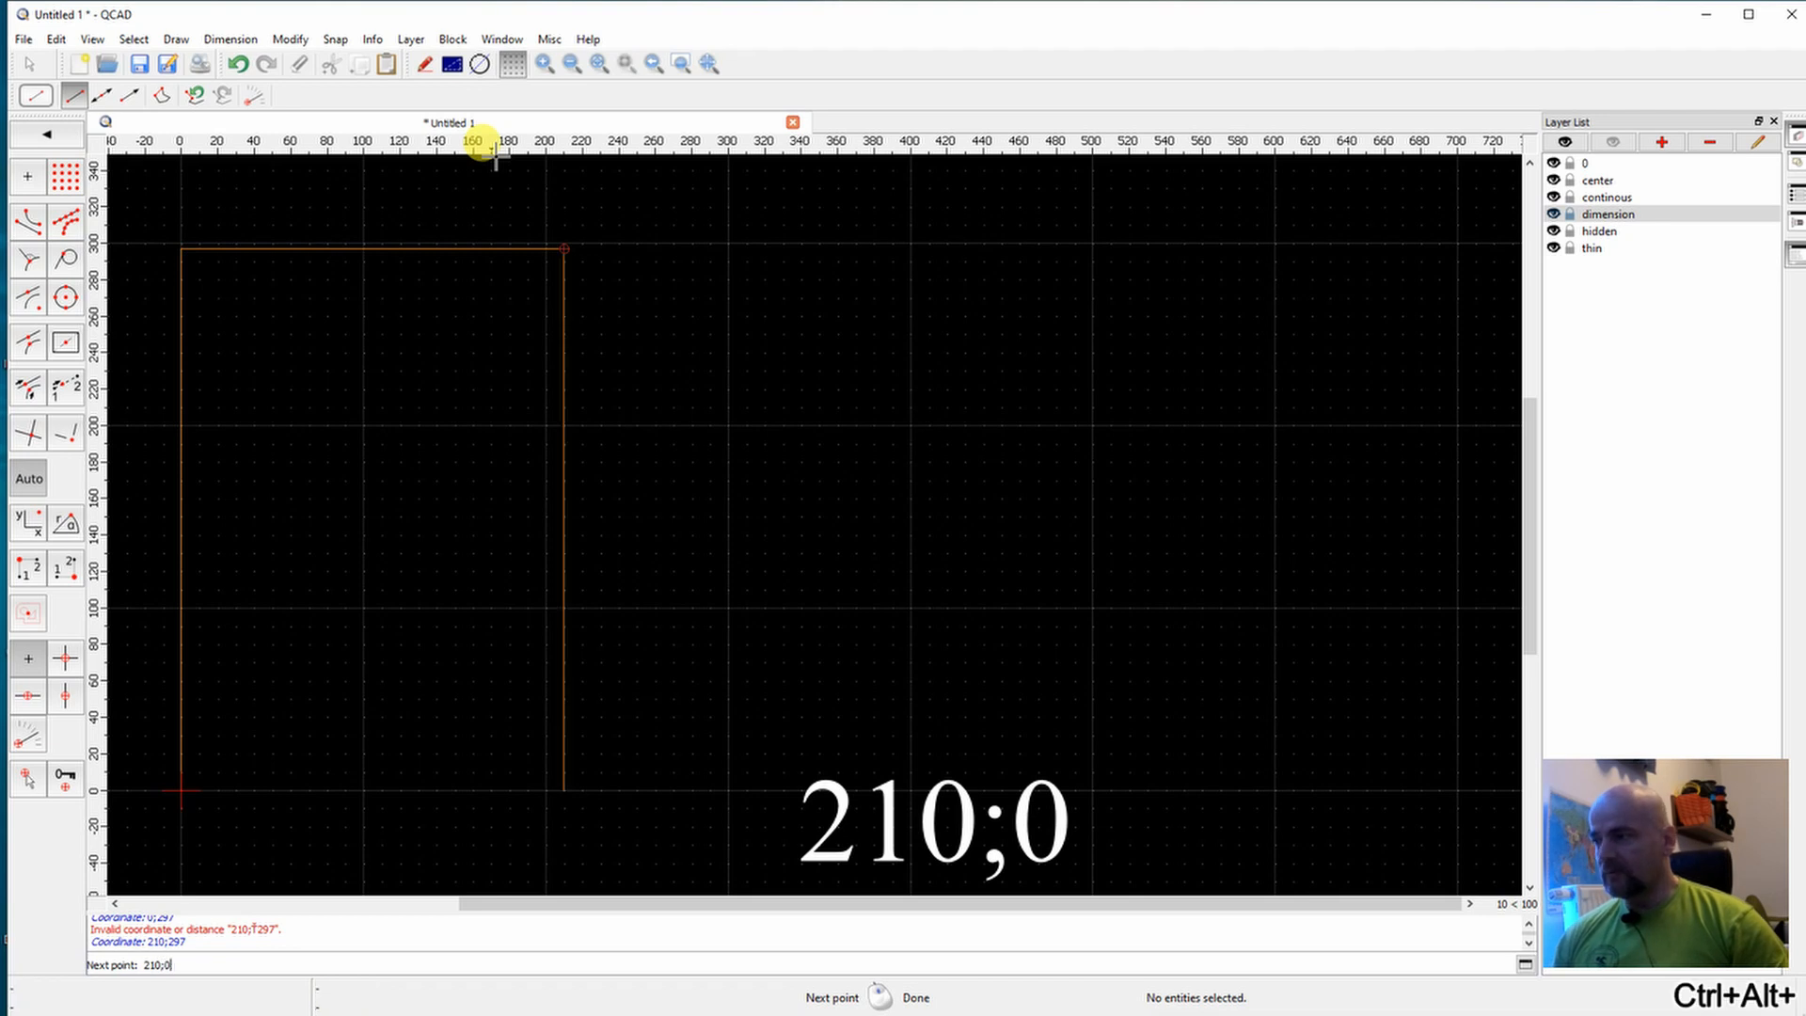
key(Return)
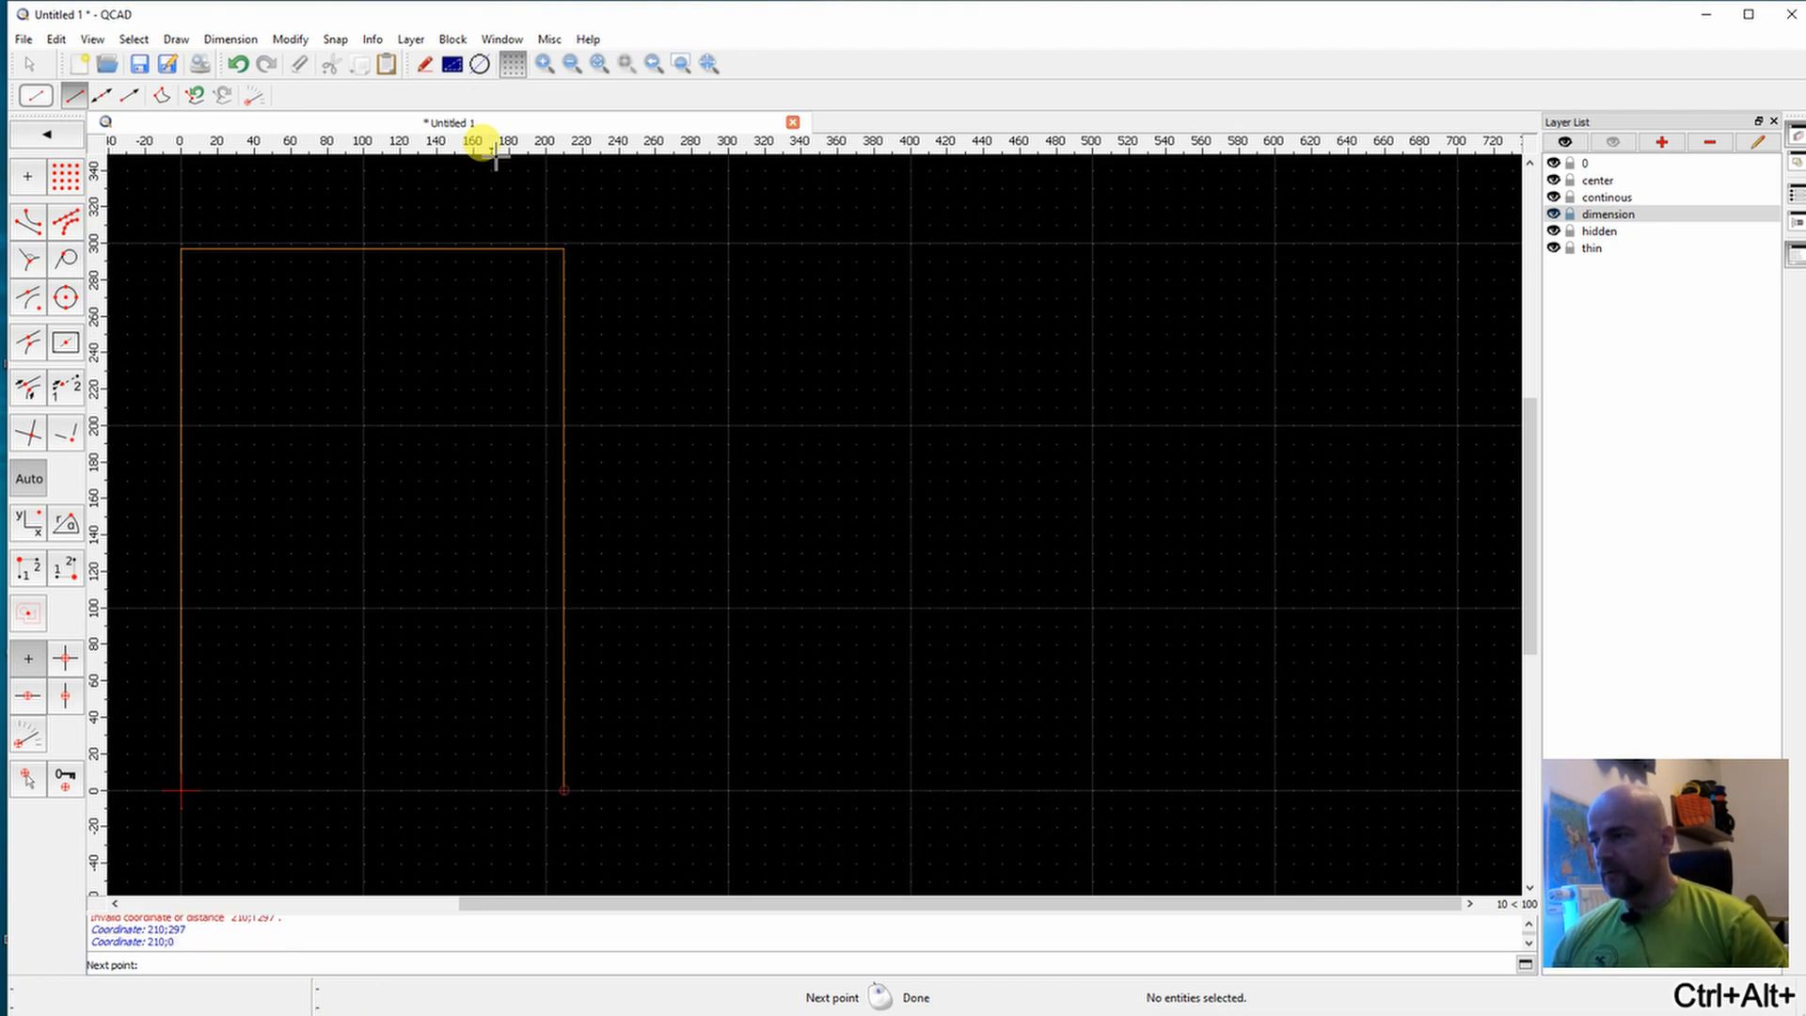
text(0;0)
key(Return)
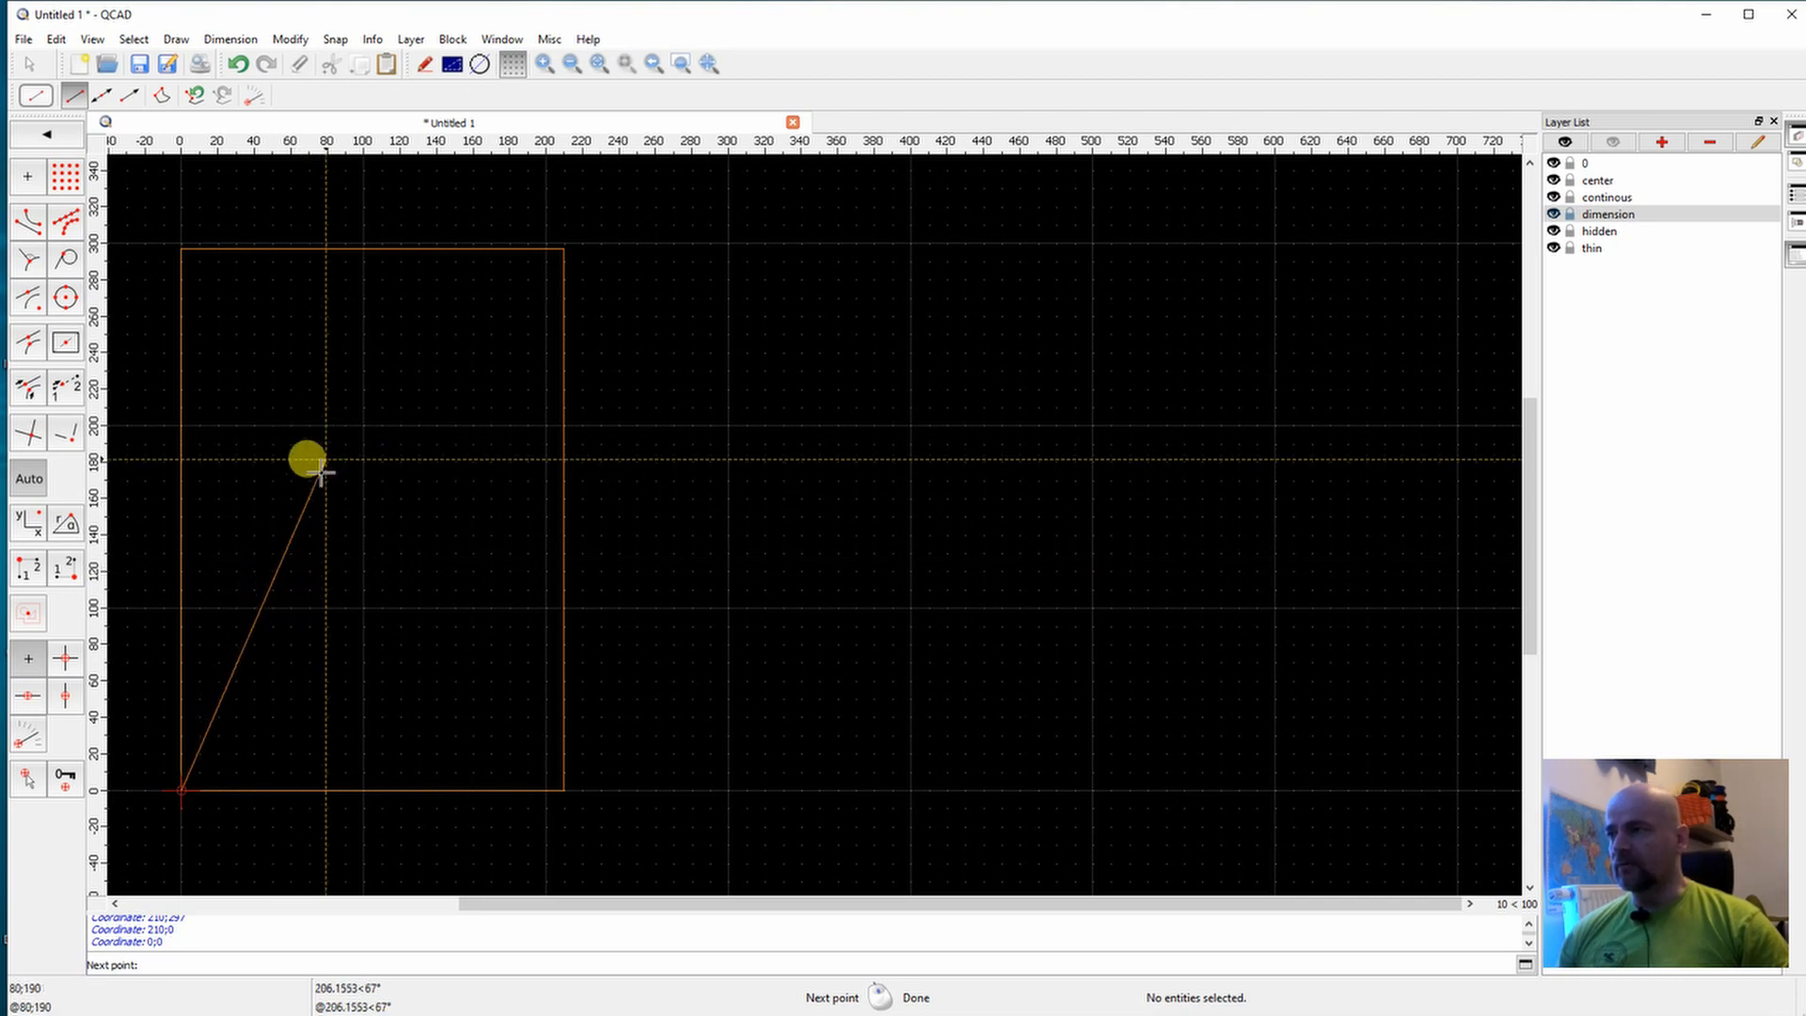
right_click(307, 489)
scroll(303, 489, up, 3)
scroll(296, 434, down, 3)
middle_drag(270, 391, 522, 459)
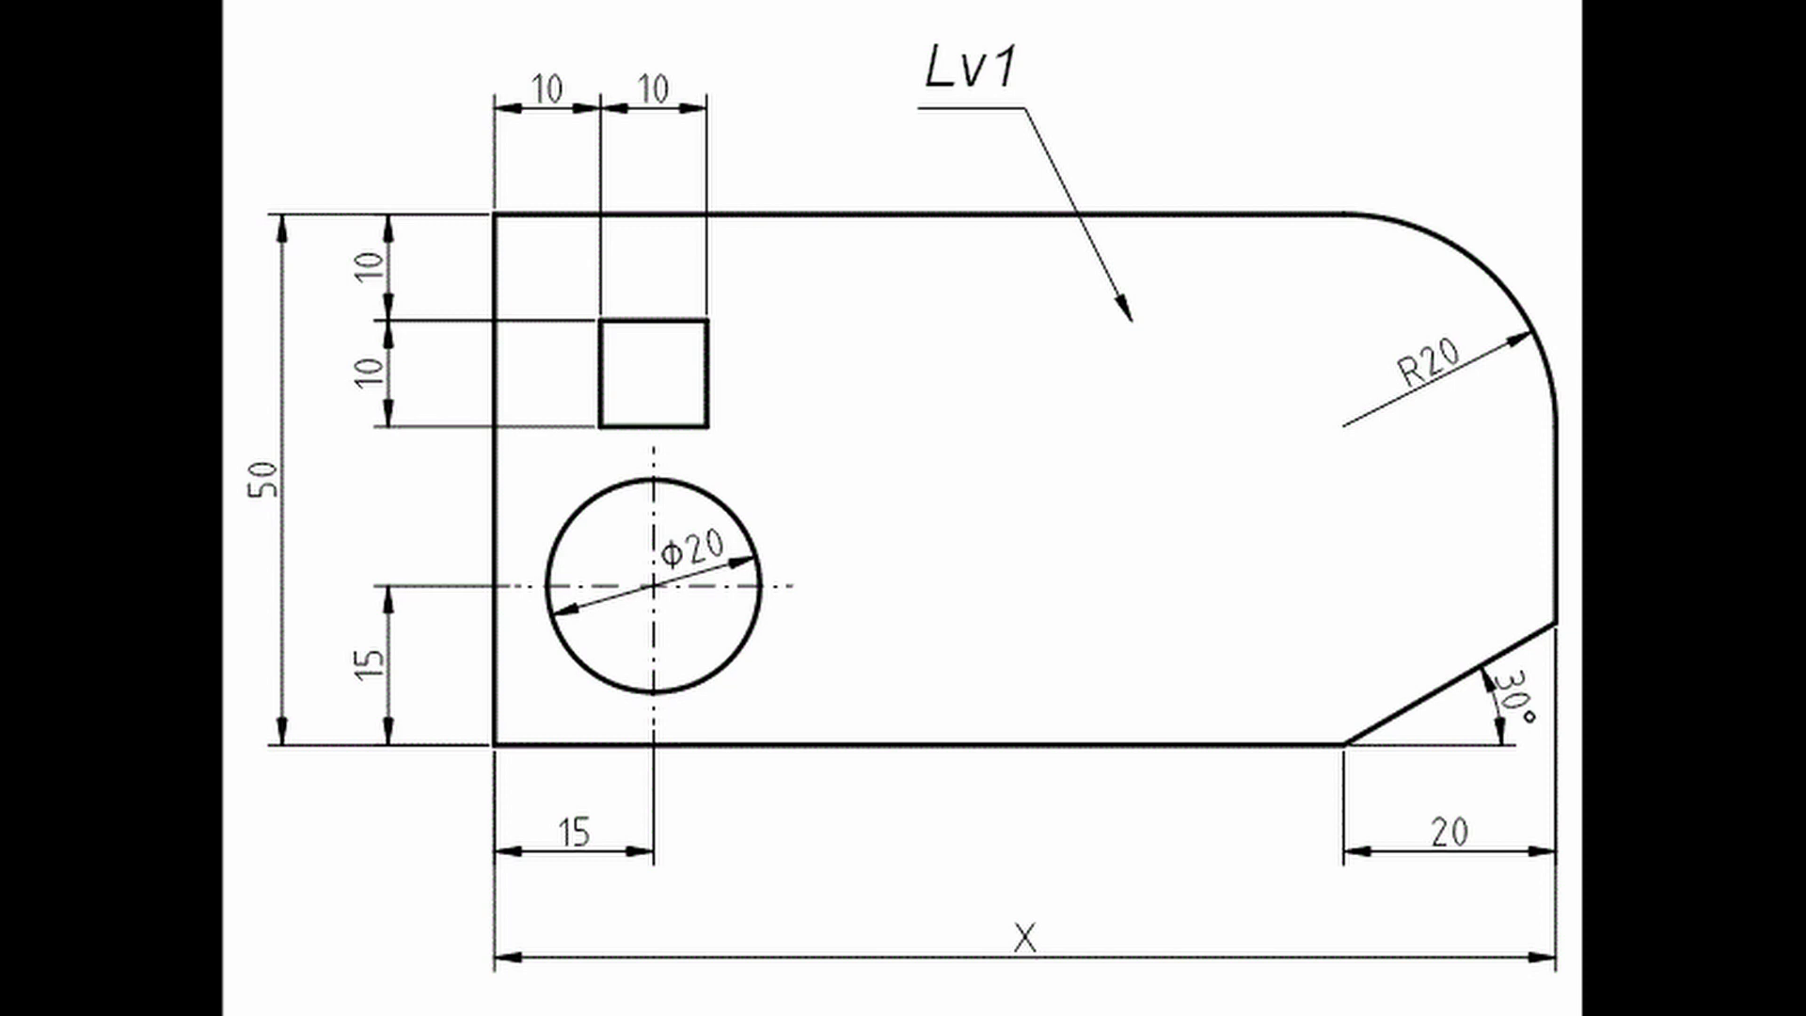
Make the "continous" layer current and start the plate outline with a line point at 50;100 inside the frame.
key(alt+Tab)
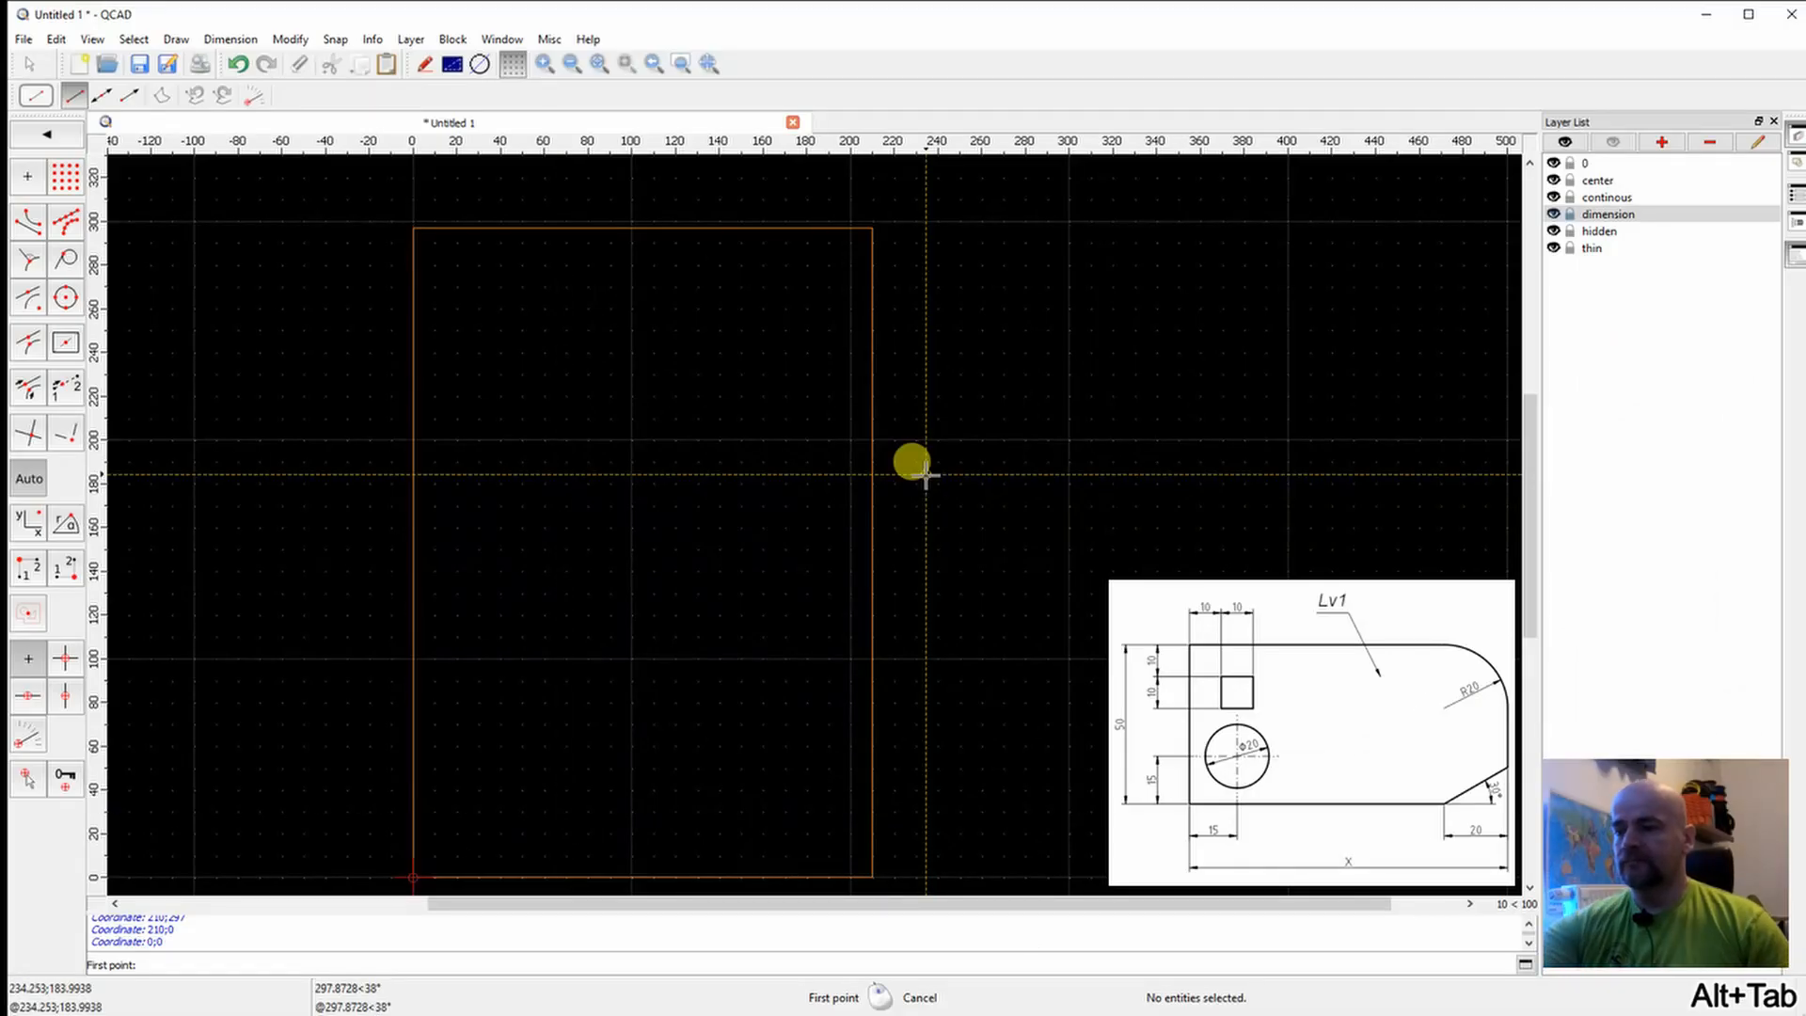
scroll(607, 522, up, 1)
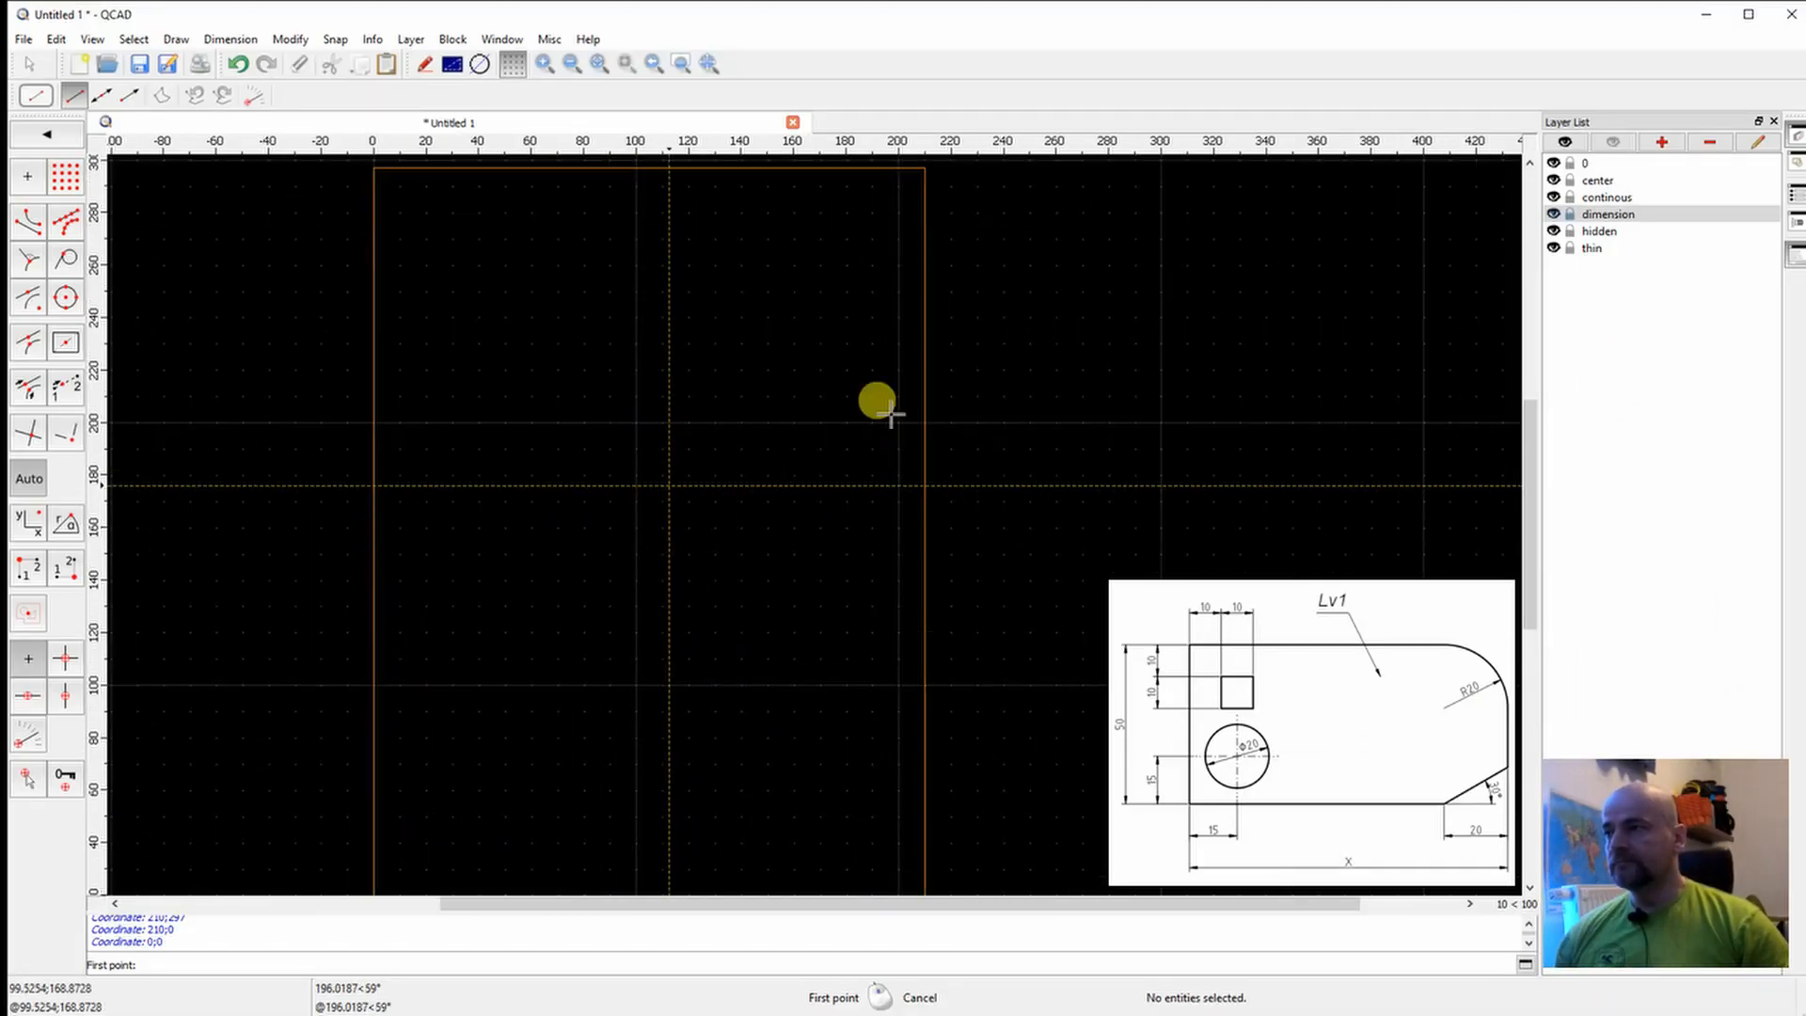
click(1605, 202)
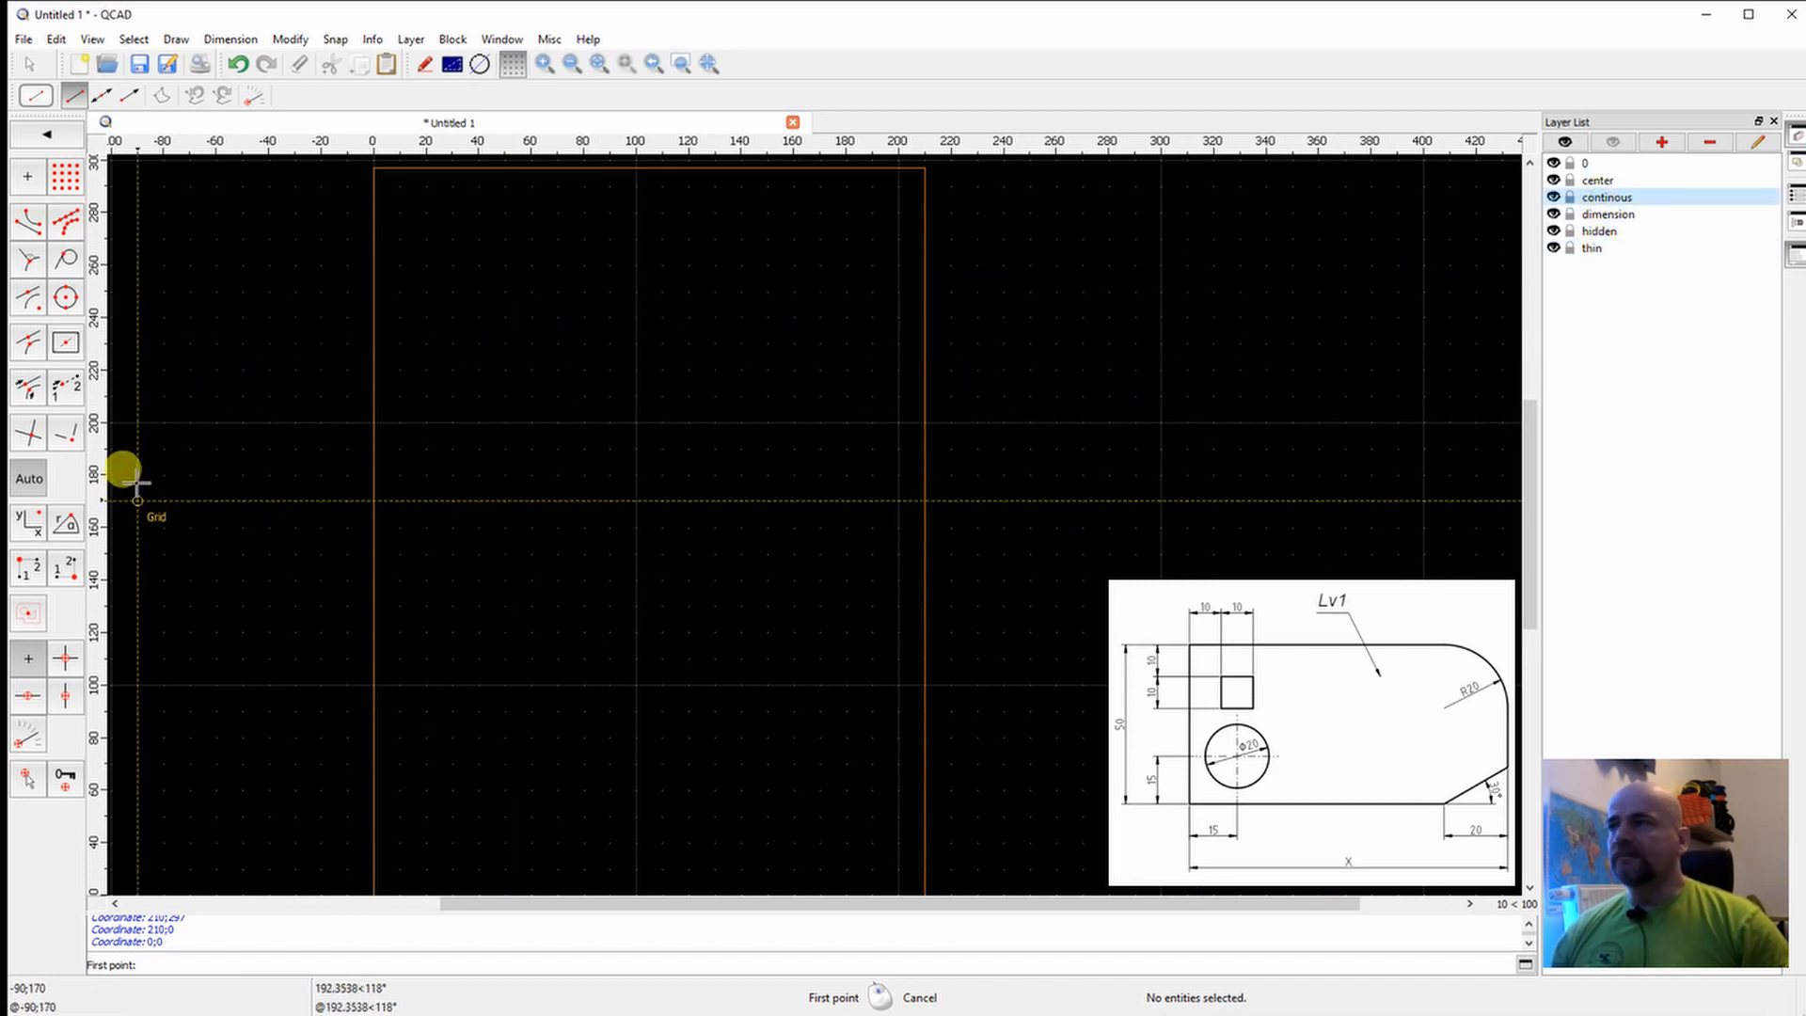
click(34, 139)
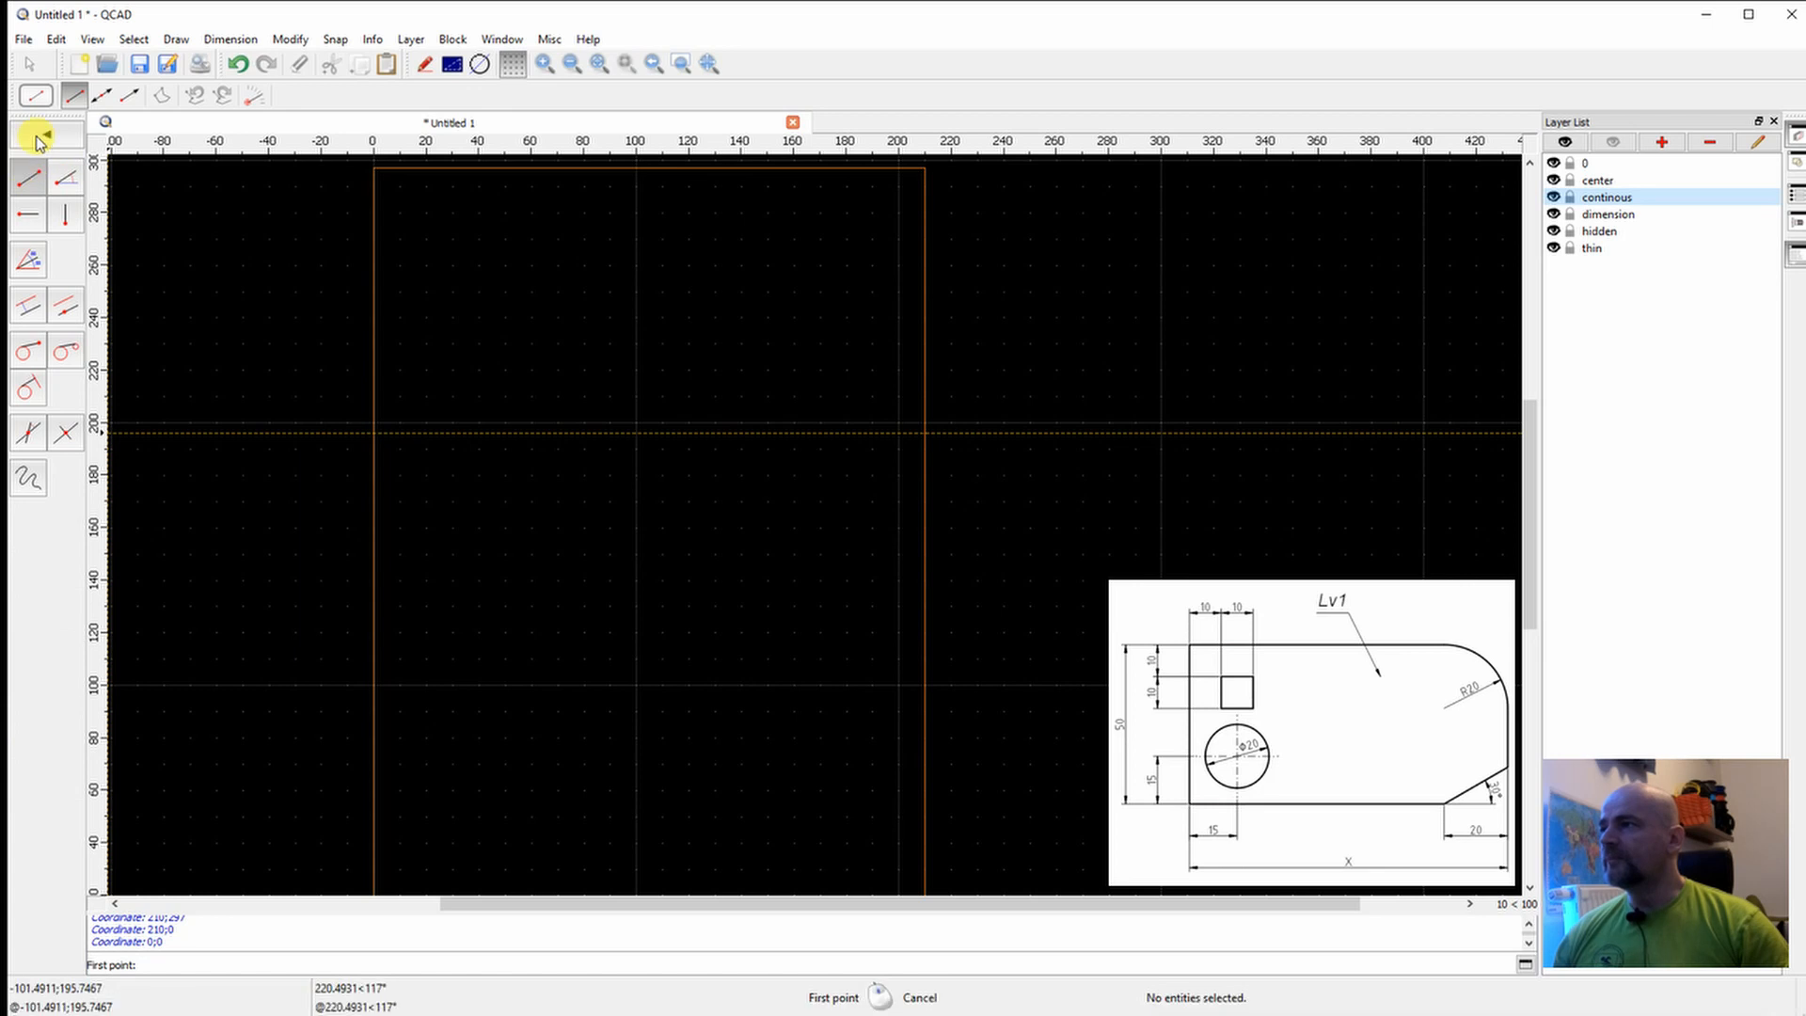
click(505, 685)
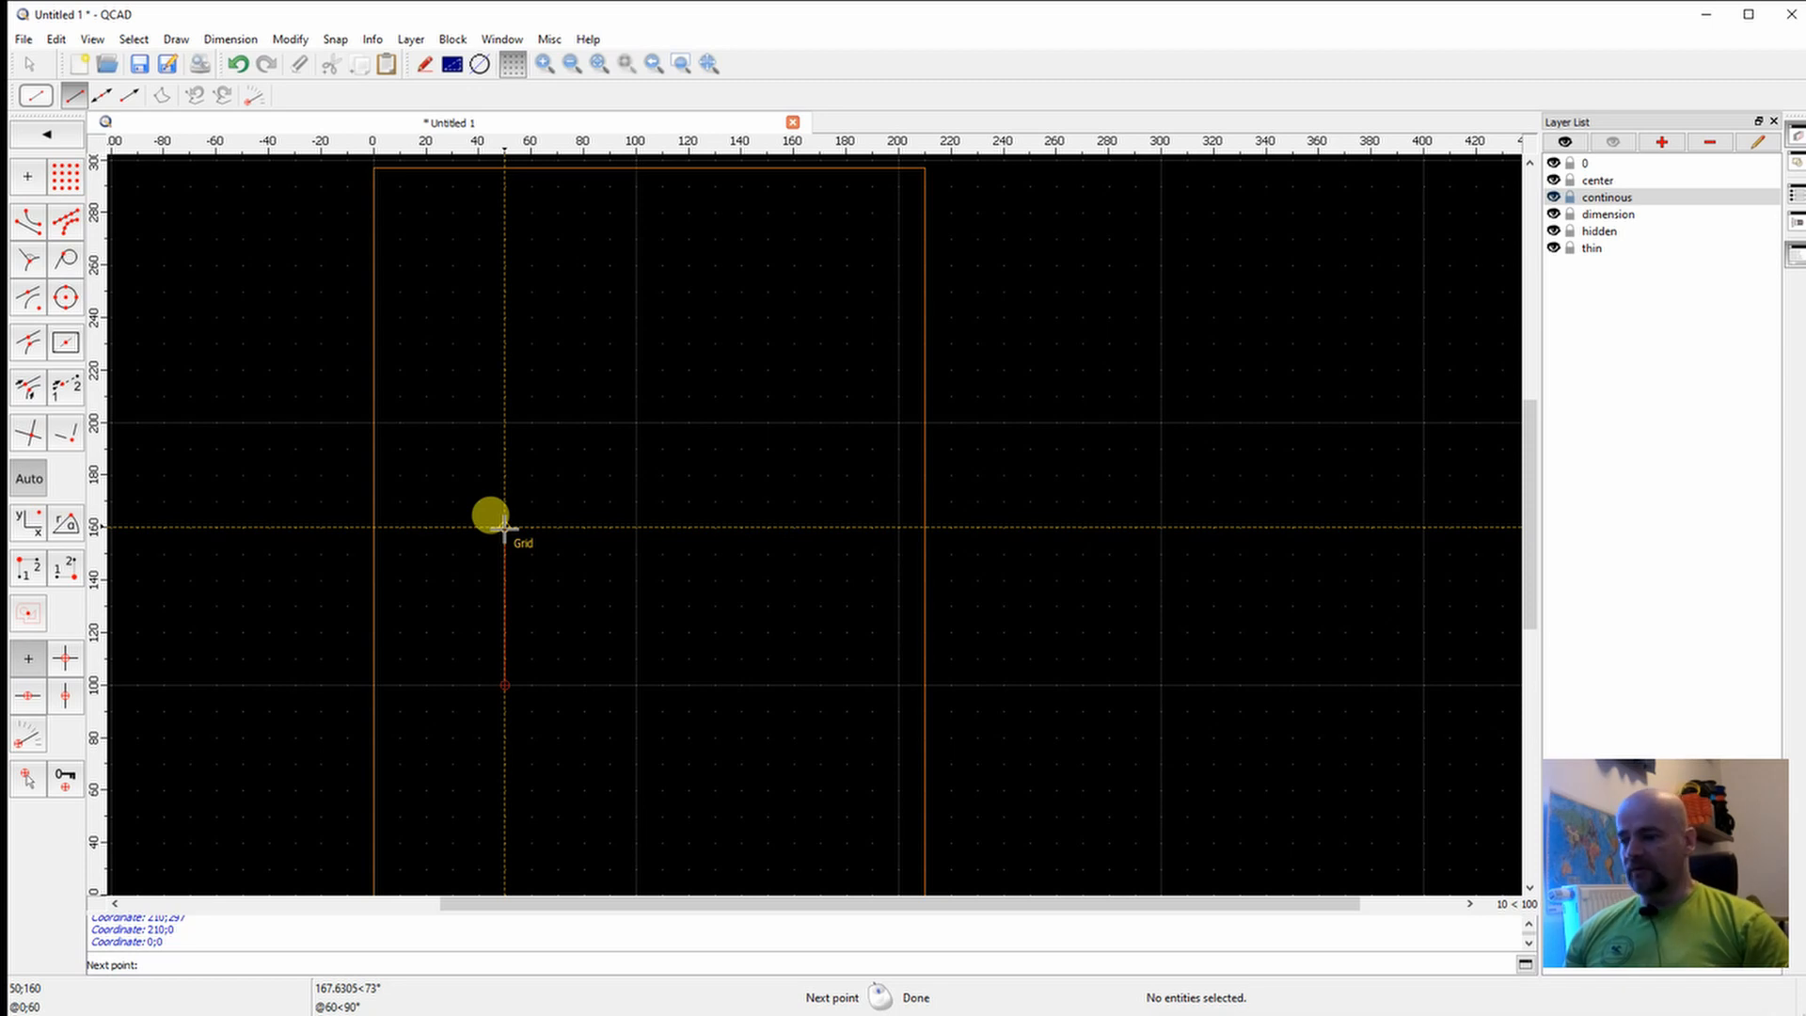
Draw the plate's vertical left edge upward from 50;100 using the relative coordinate @0;50.
key(ctrl+alt+v)
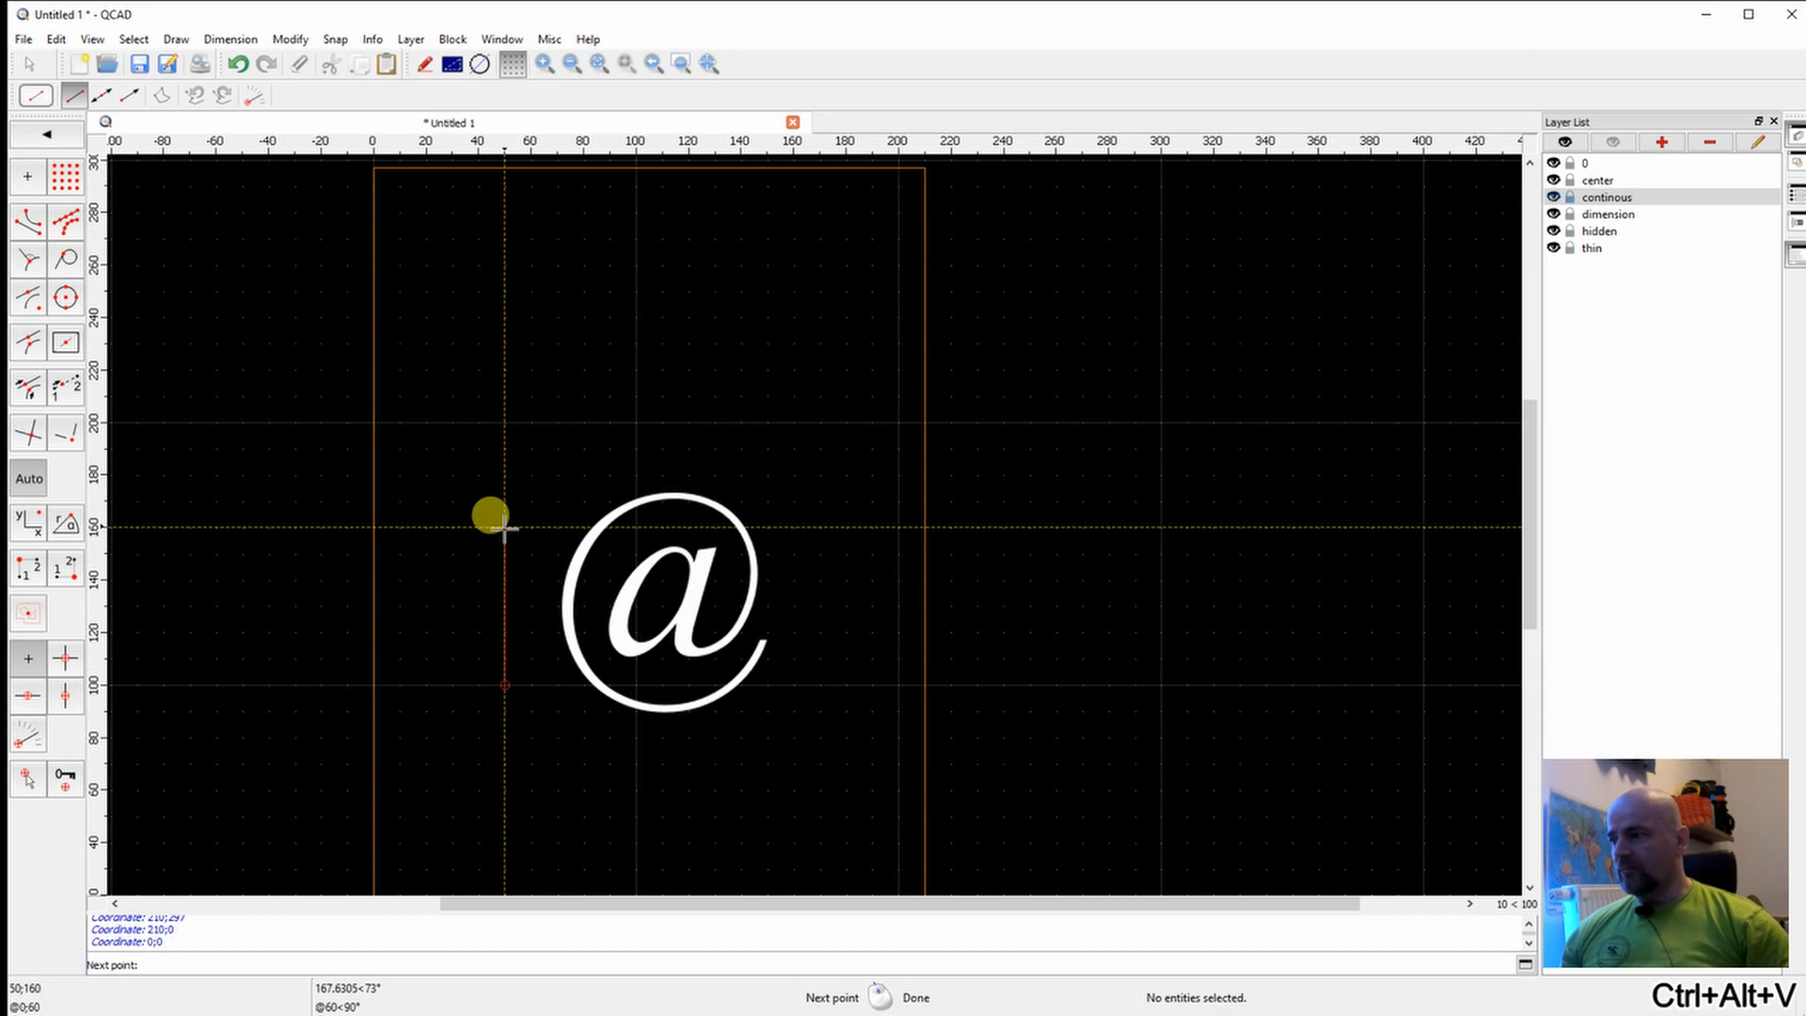
key(alt+Tab)
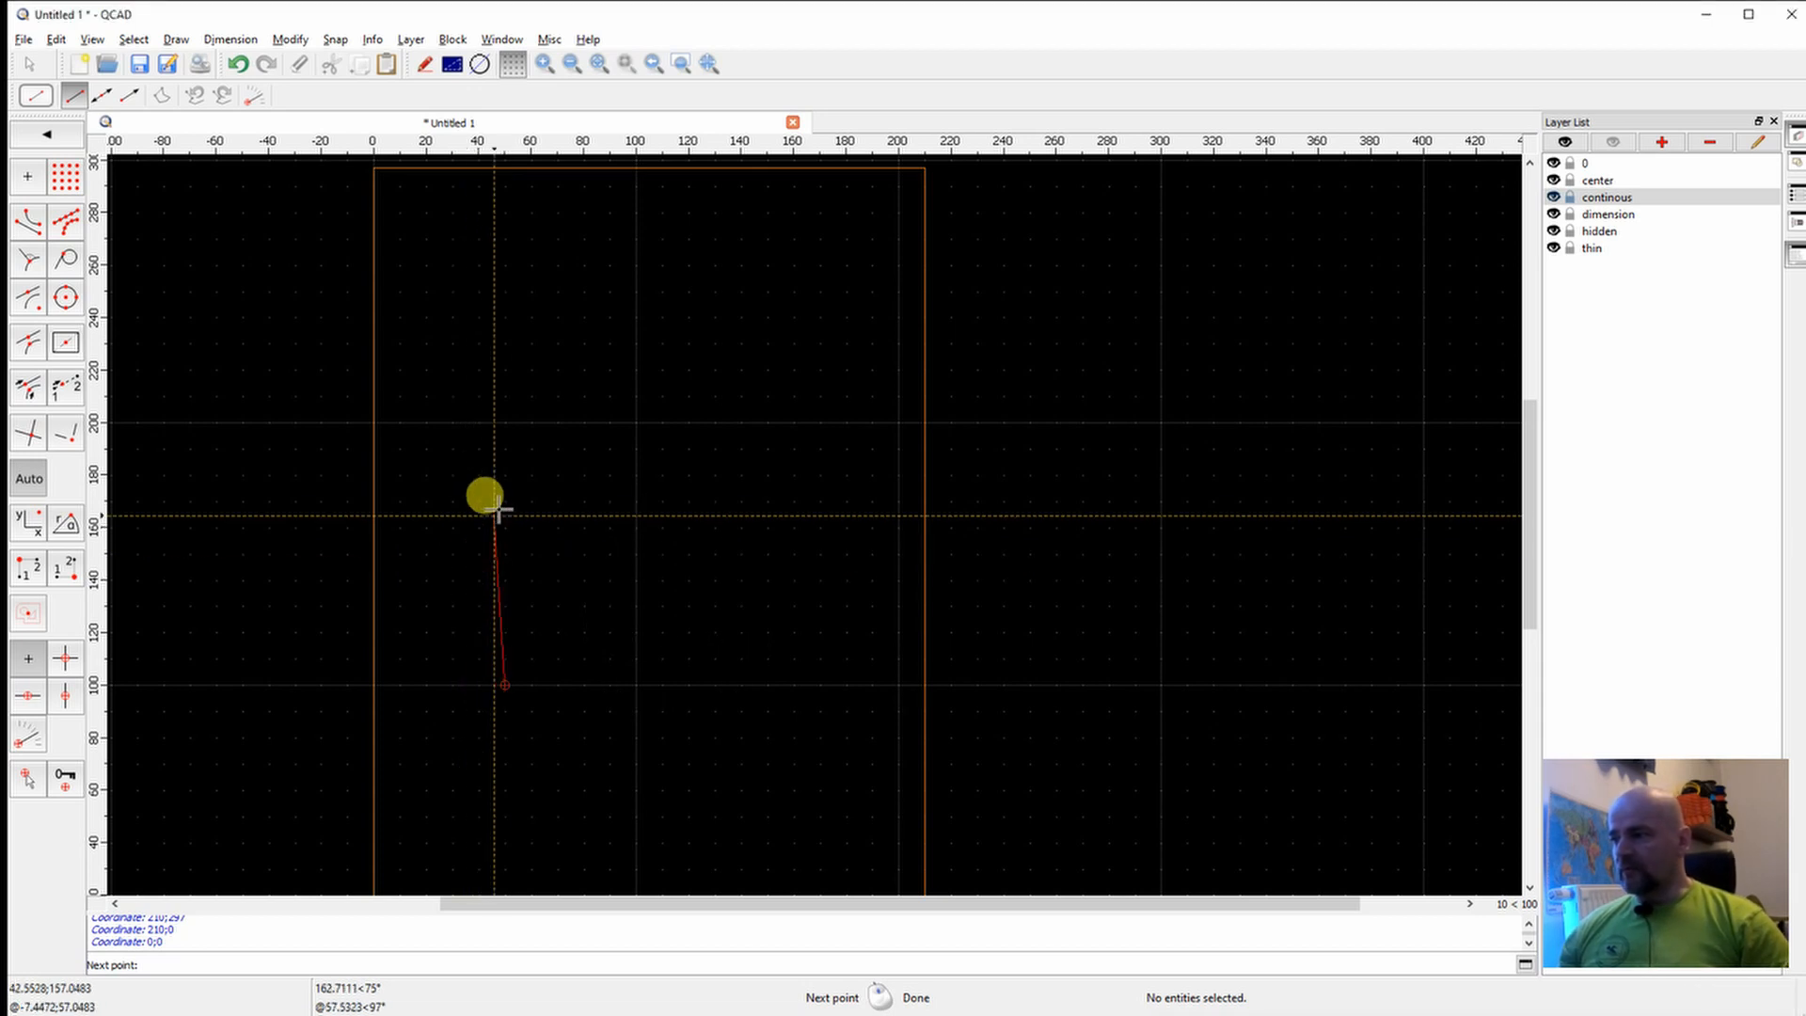
key(ctrl+v)
click(272, 964)
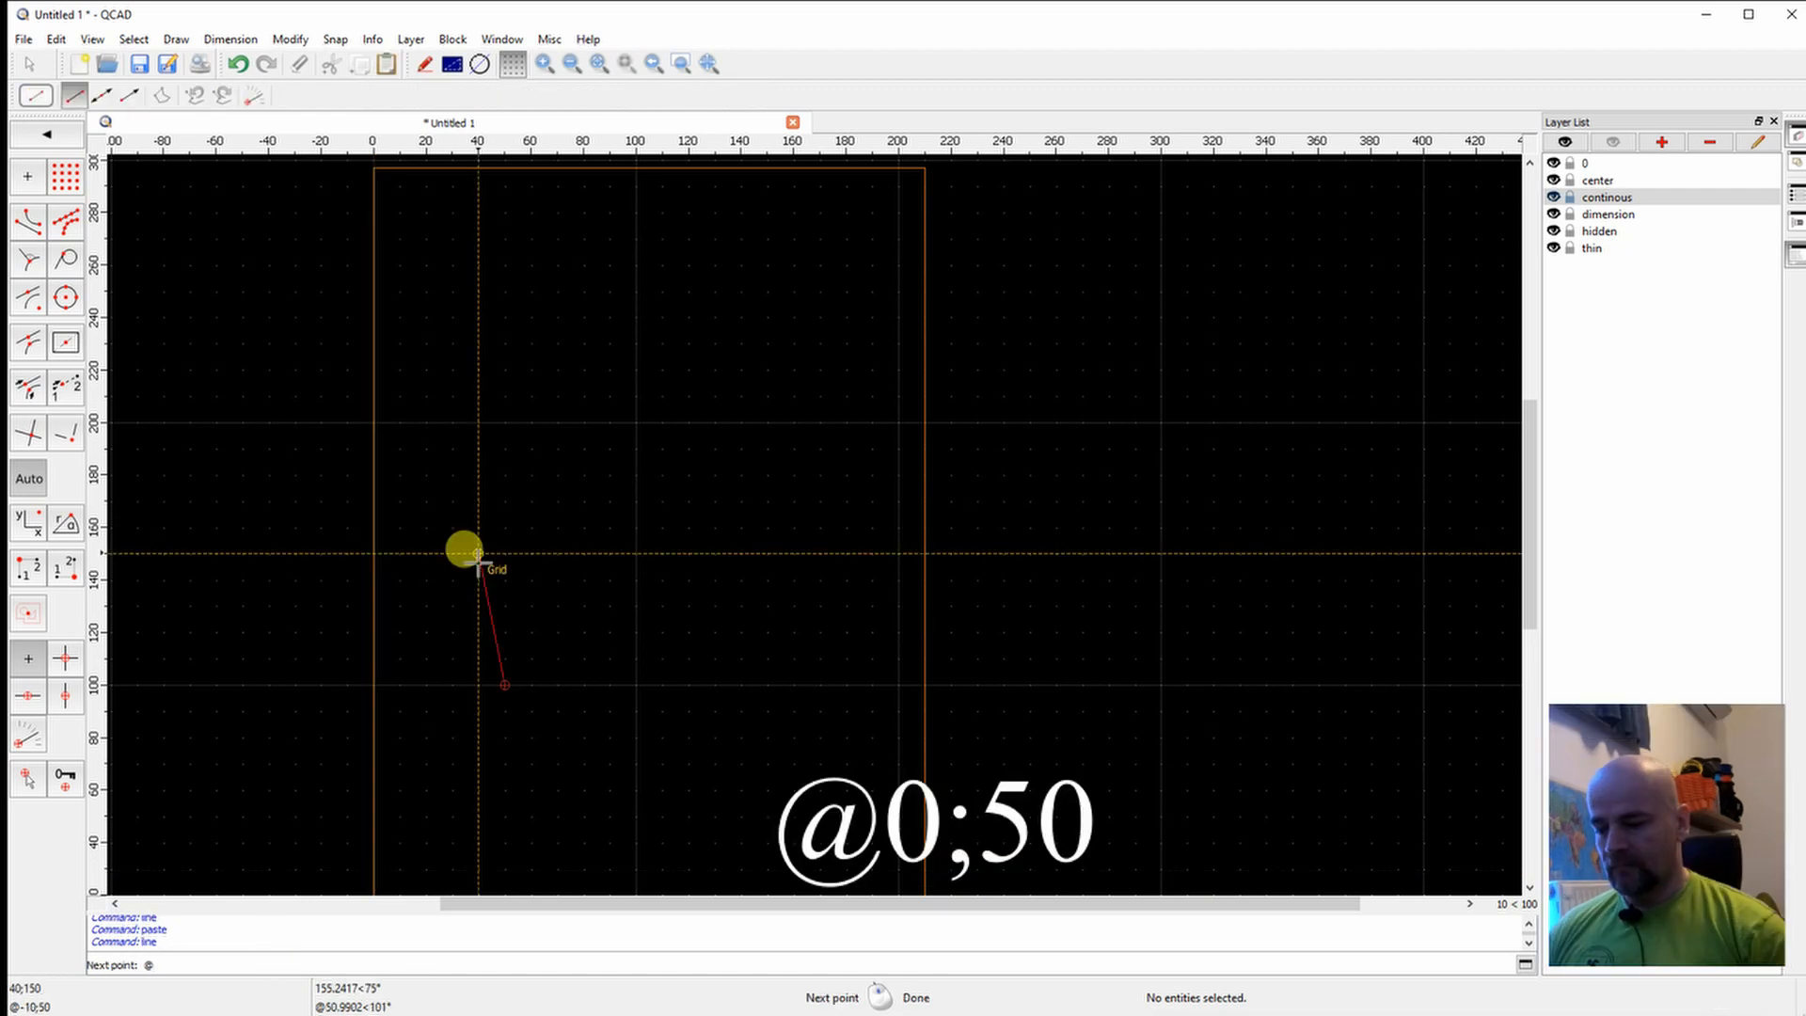
text(0)
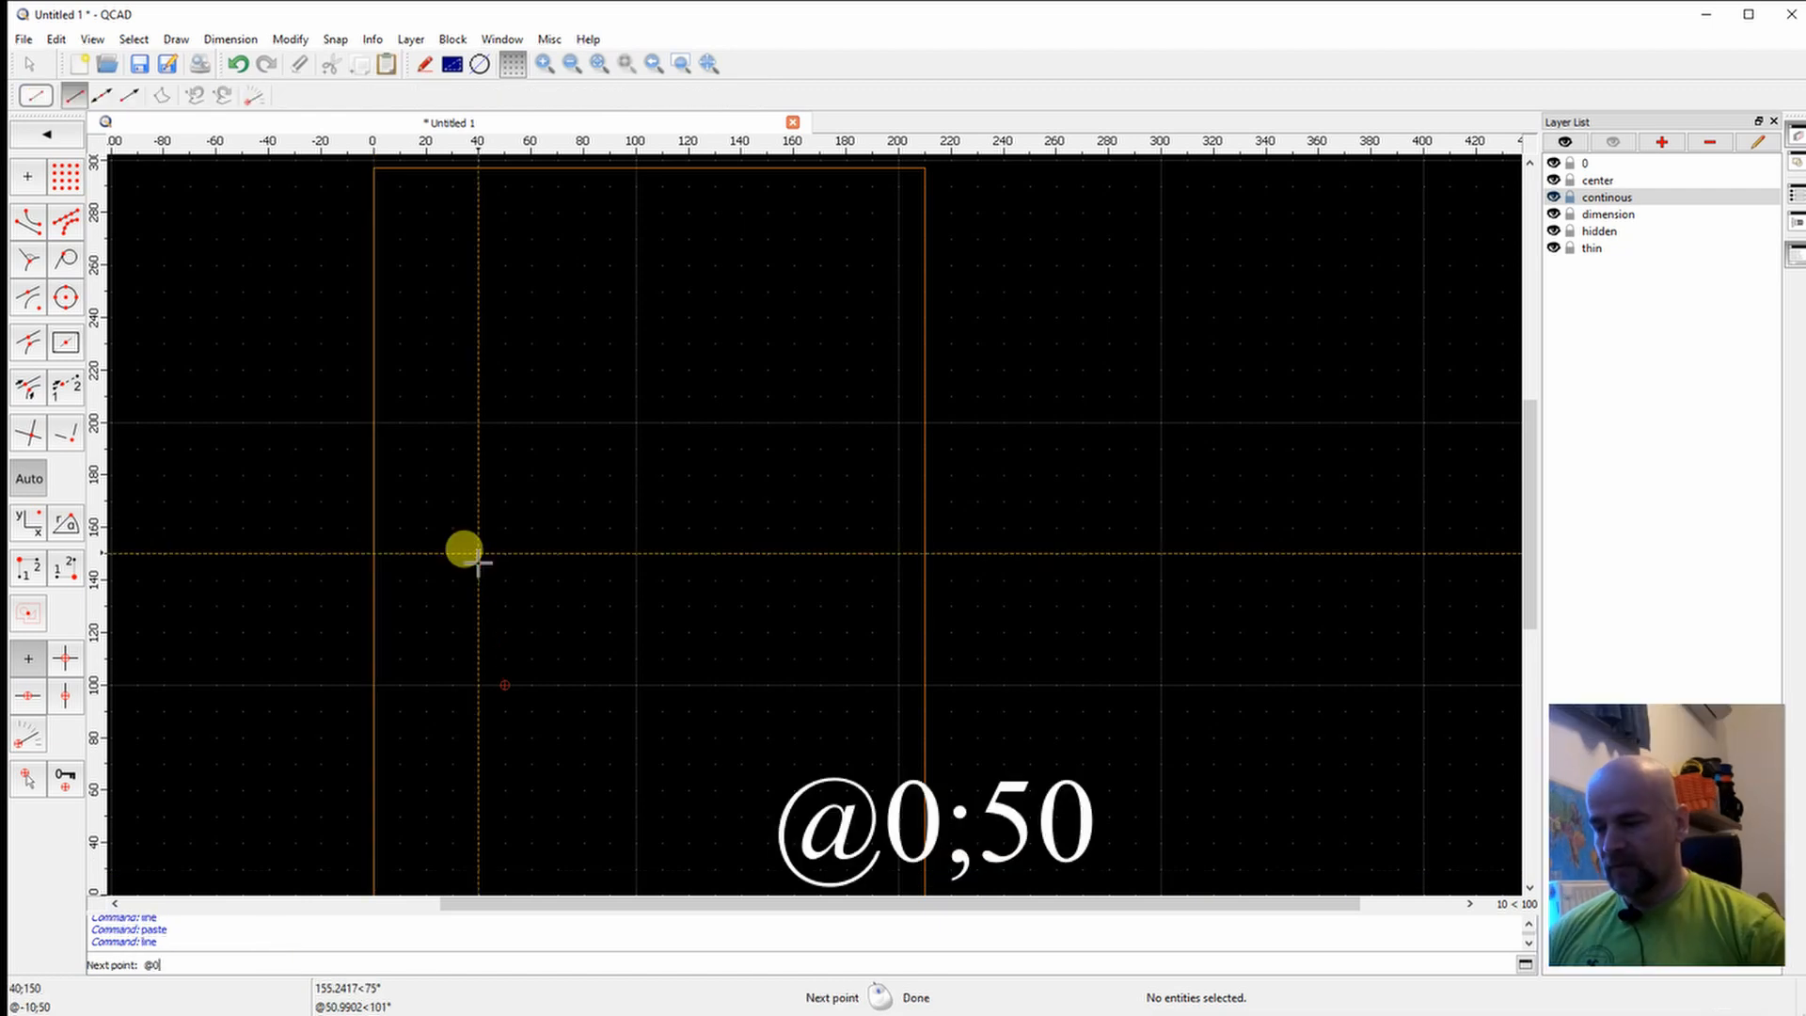
text(;50)
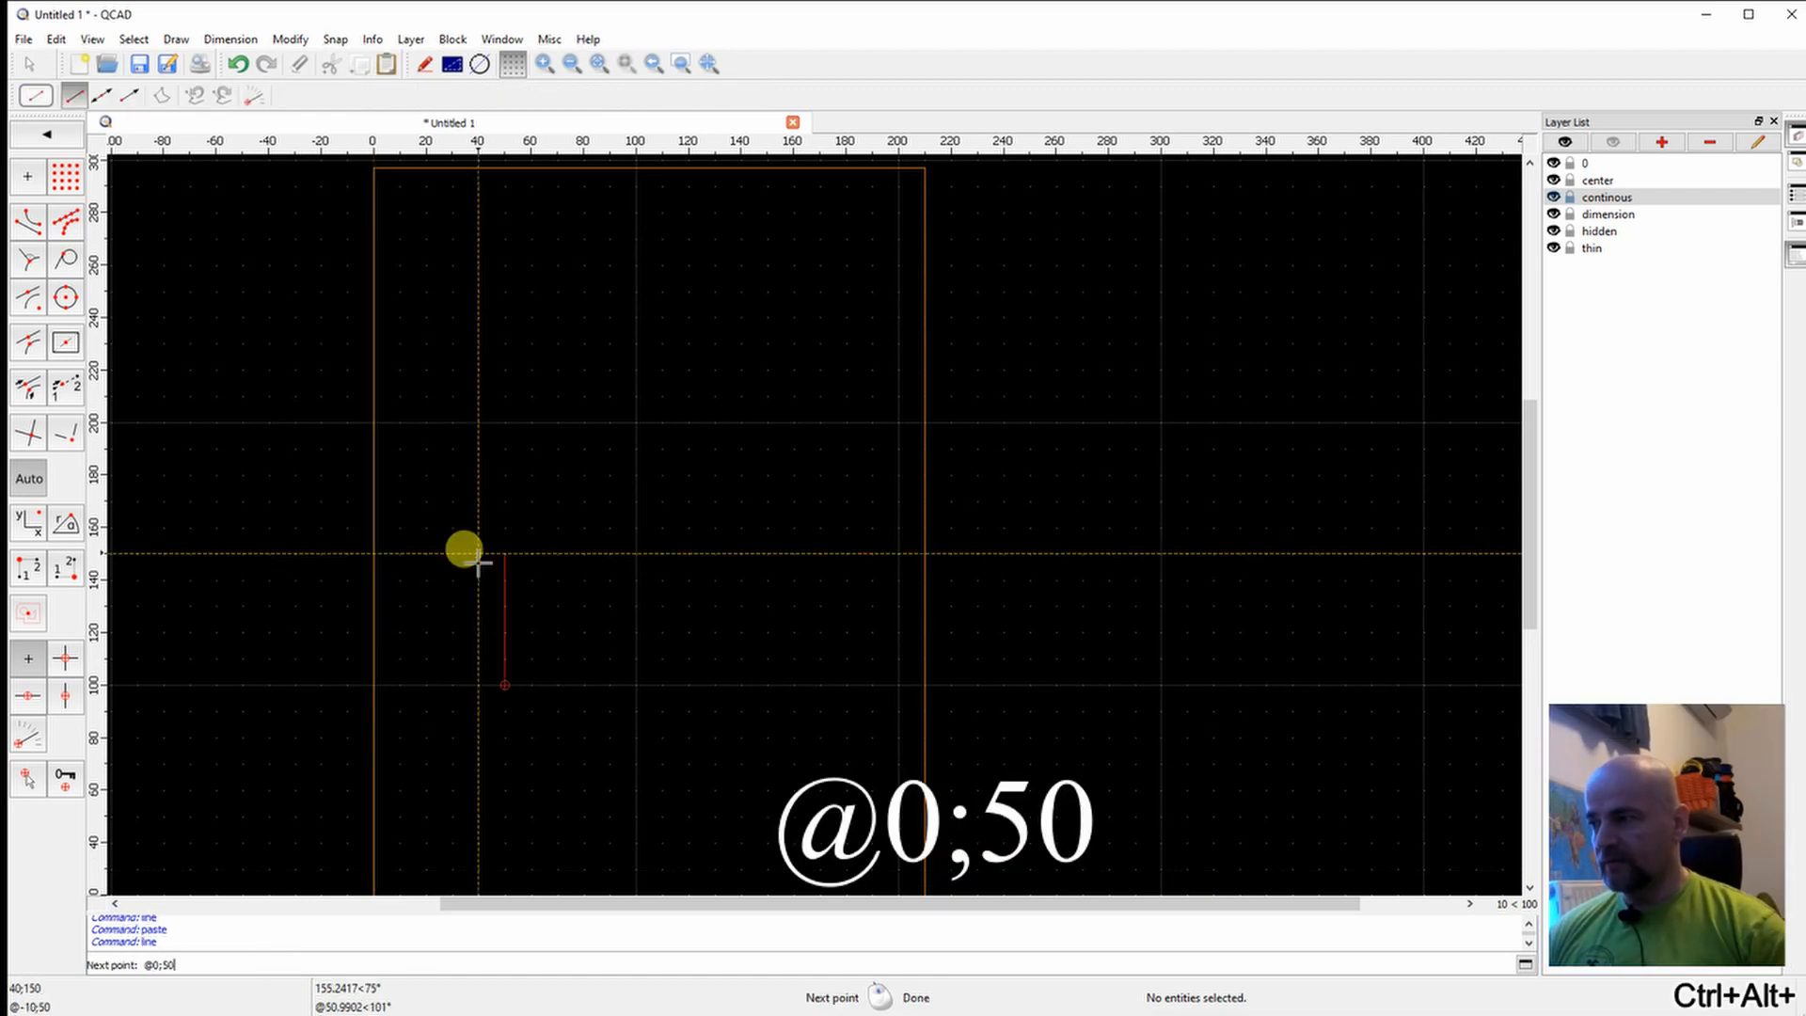
key(Return)
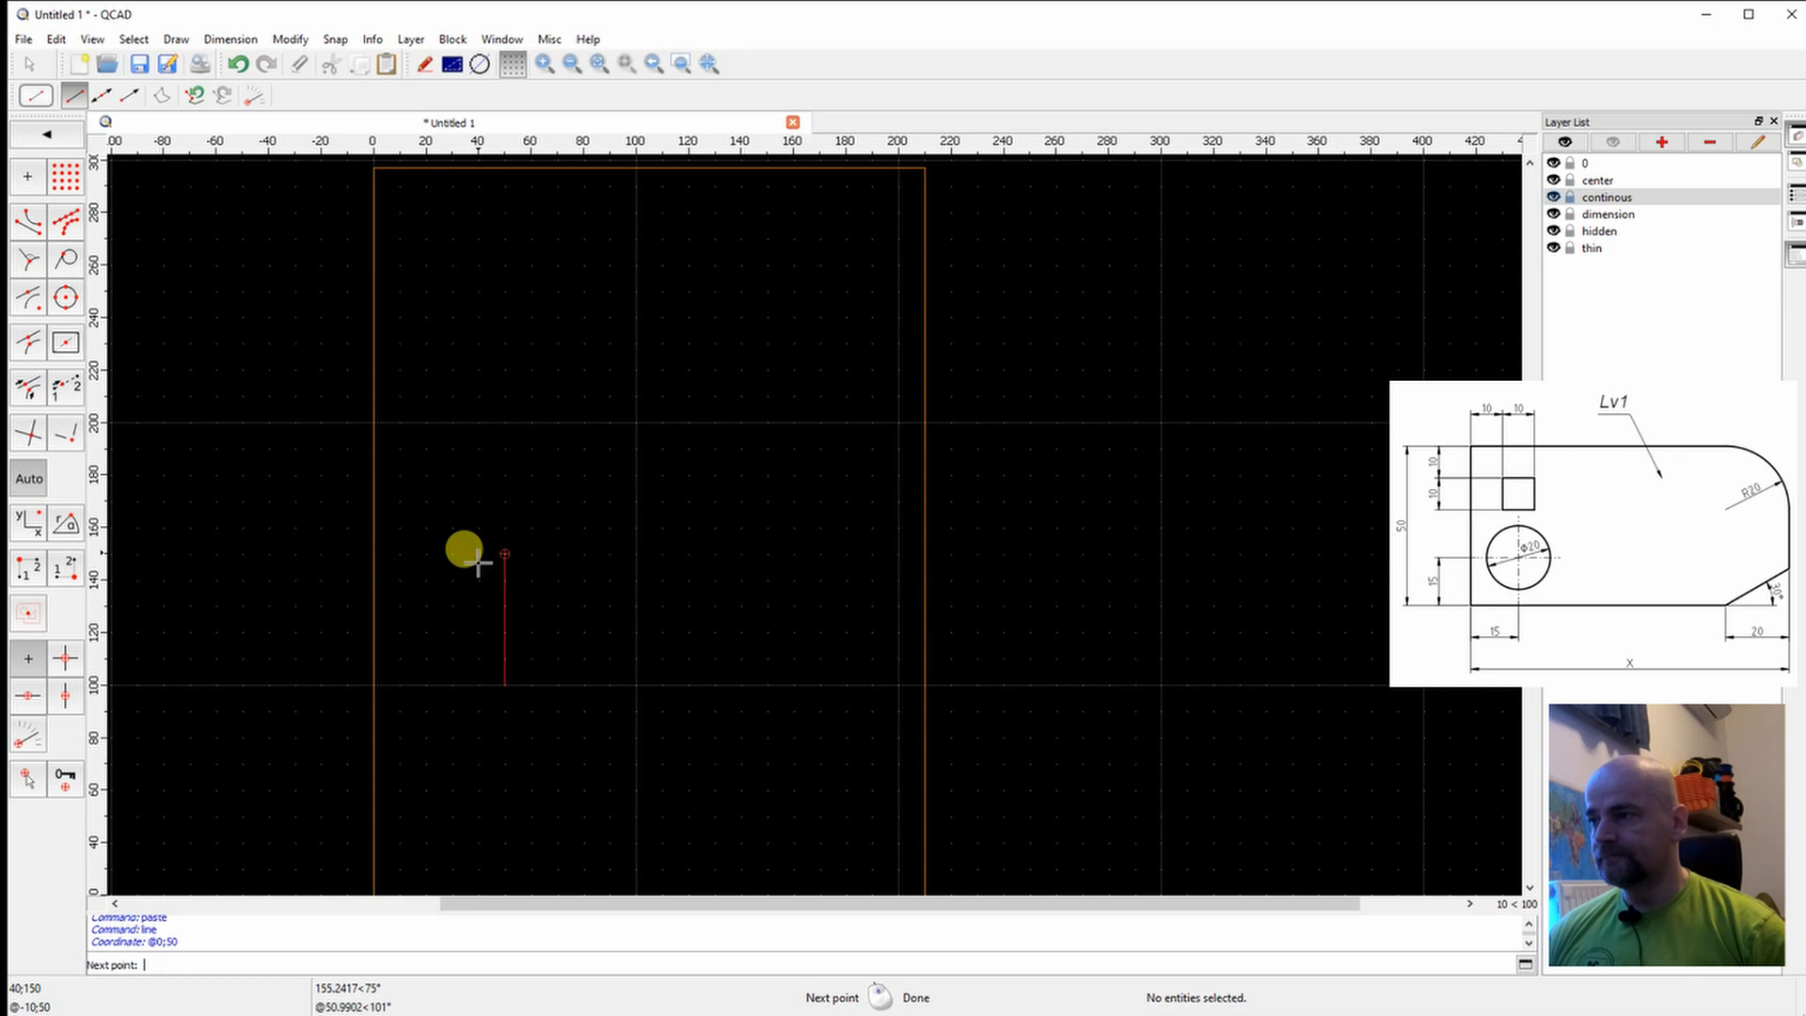
scroll(639, 559, up, 2)
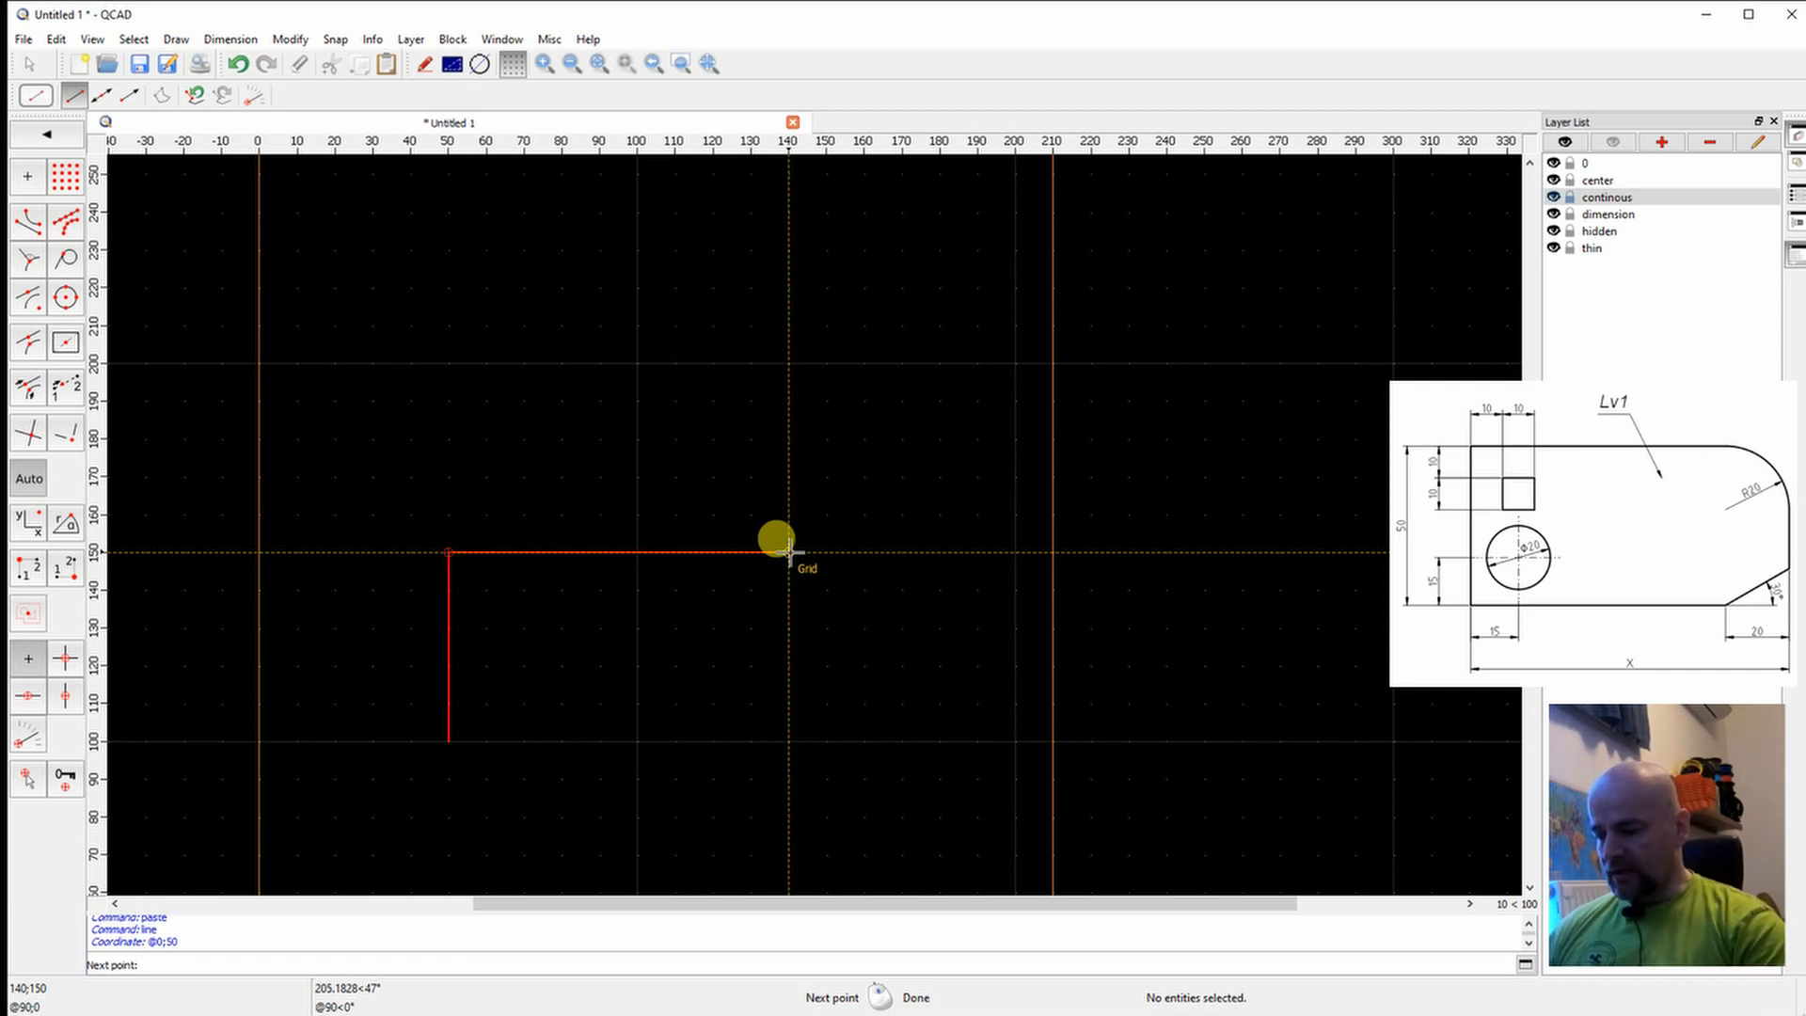
key(ctrl+alt+v)
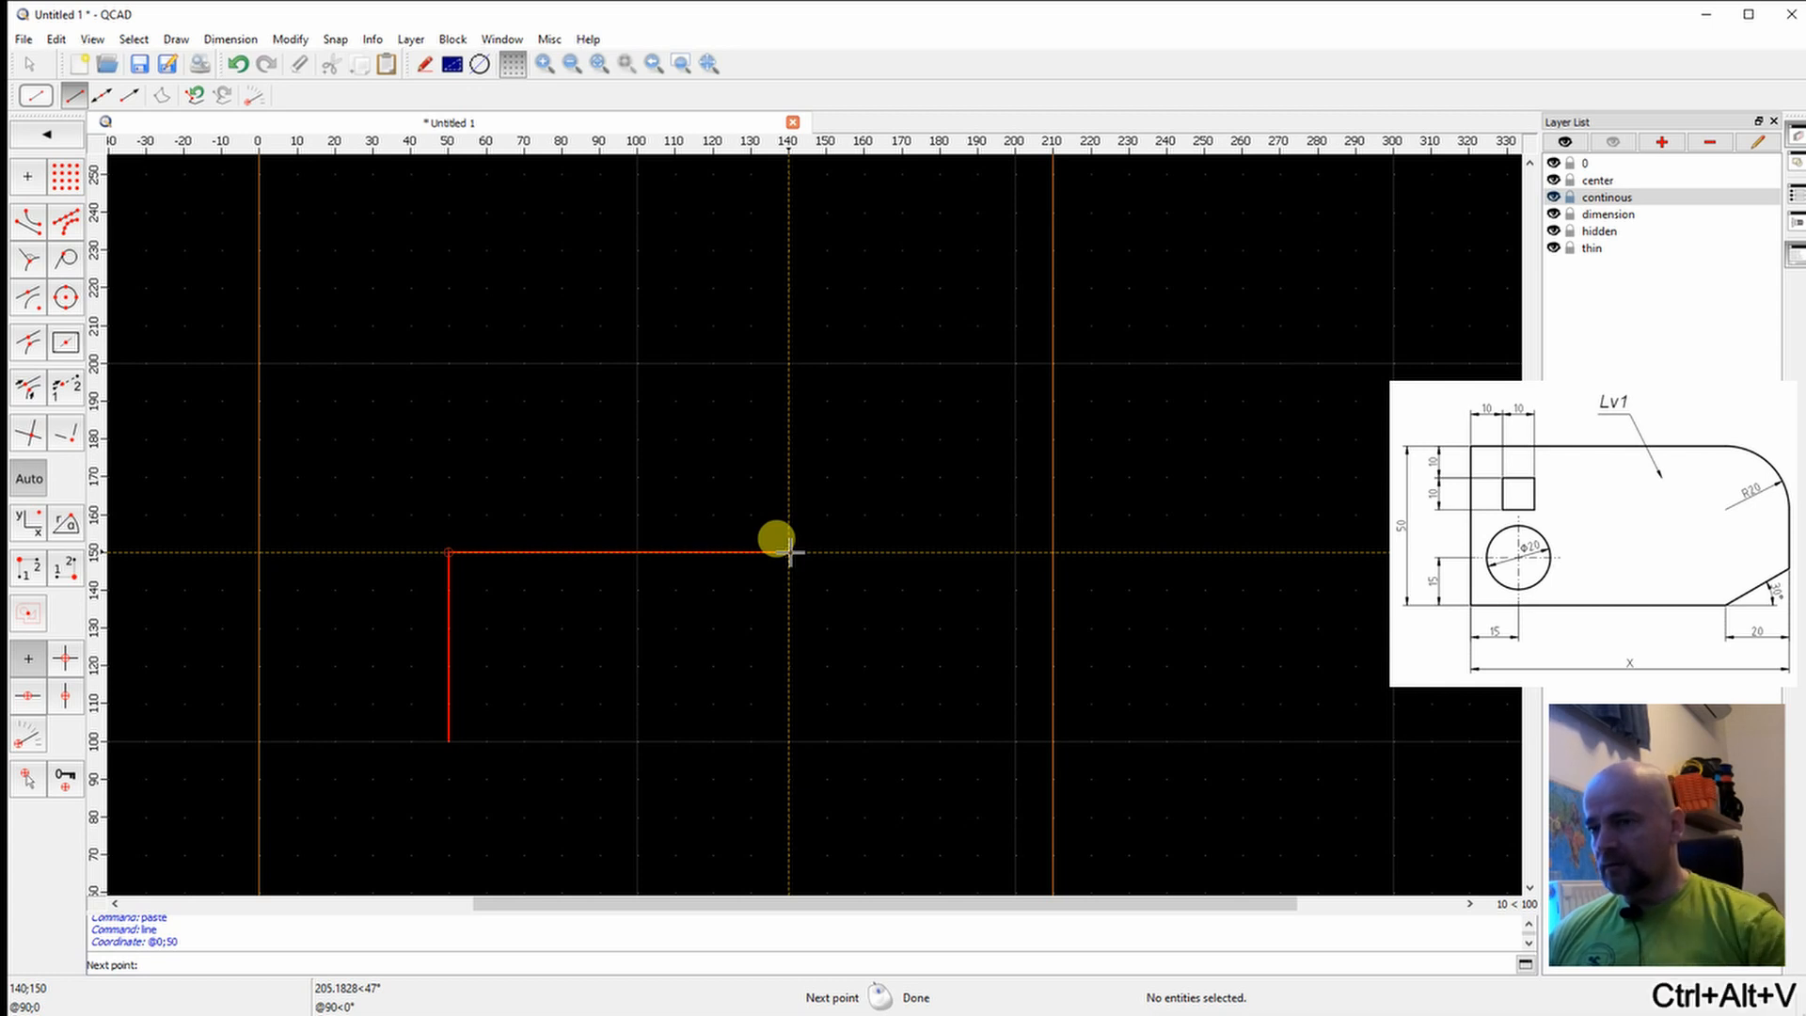
click(561, 965)
text(@)
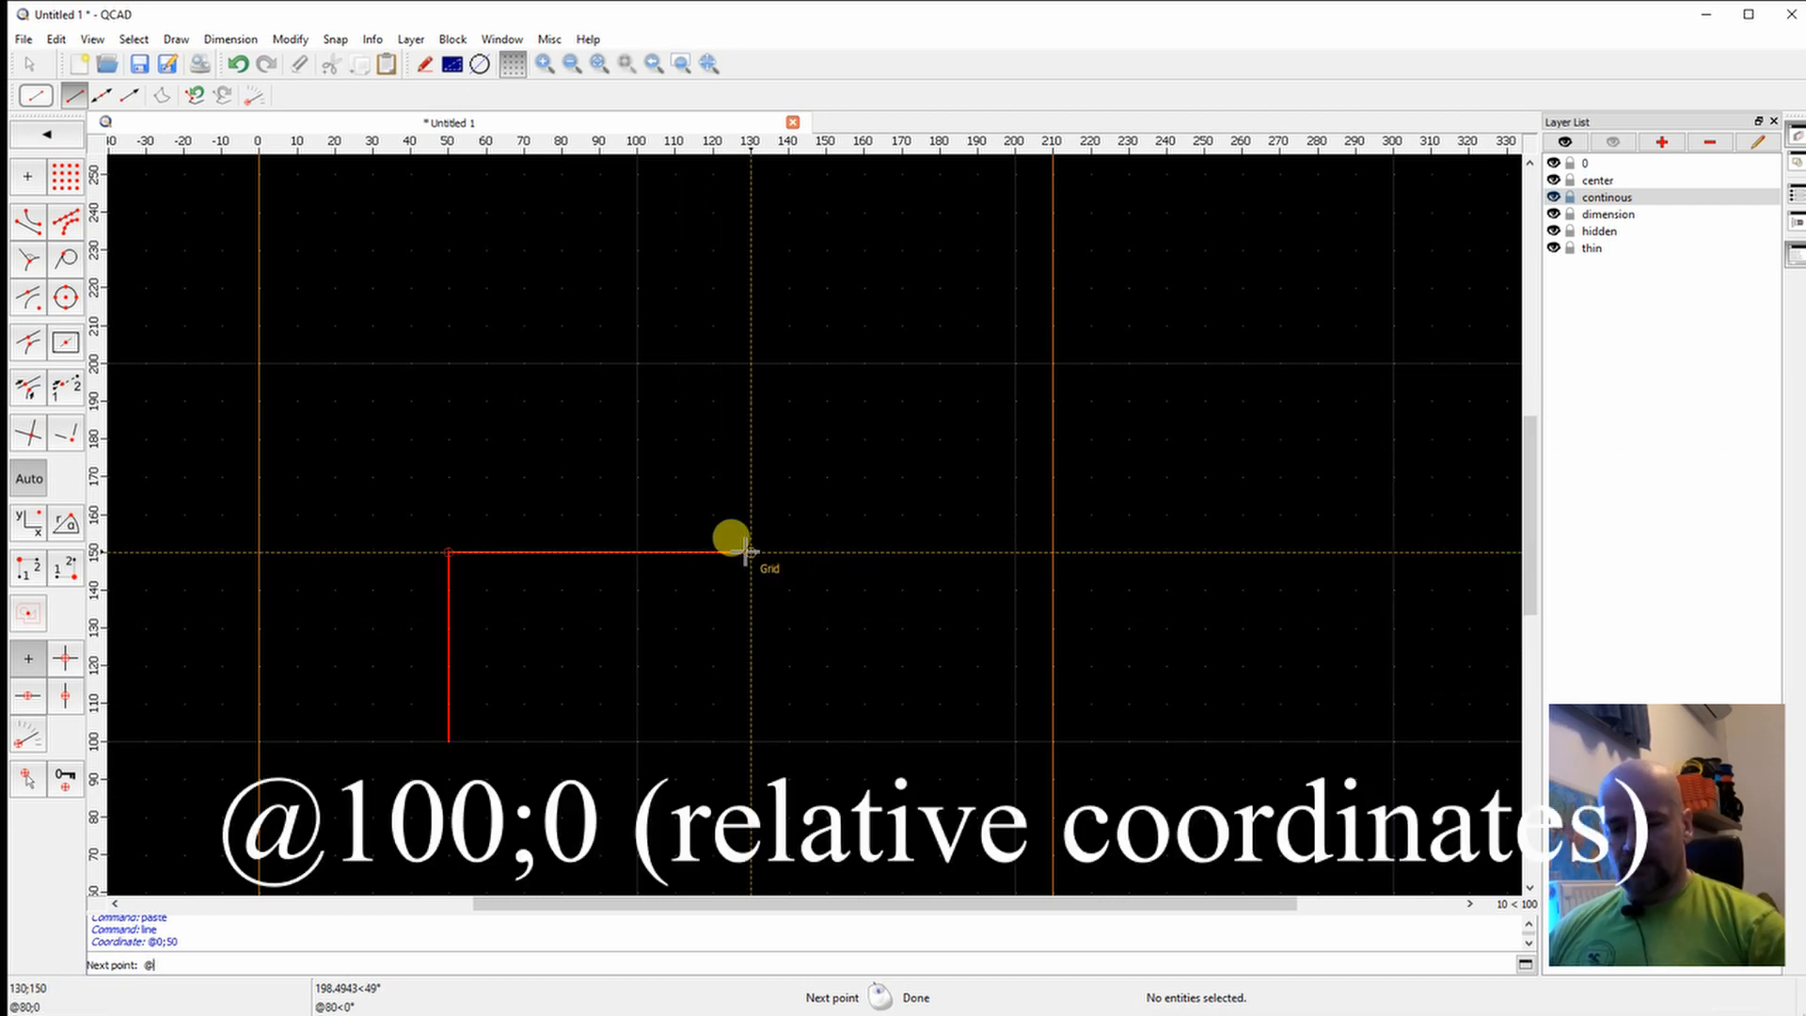
text(100)
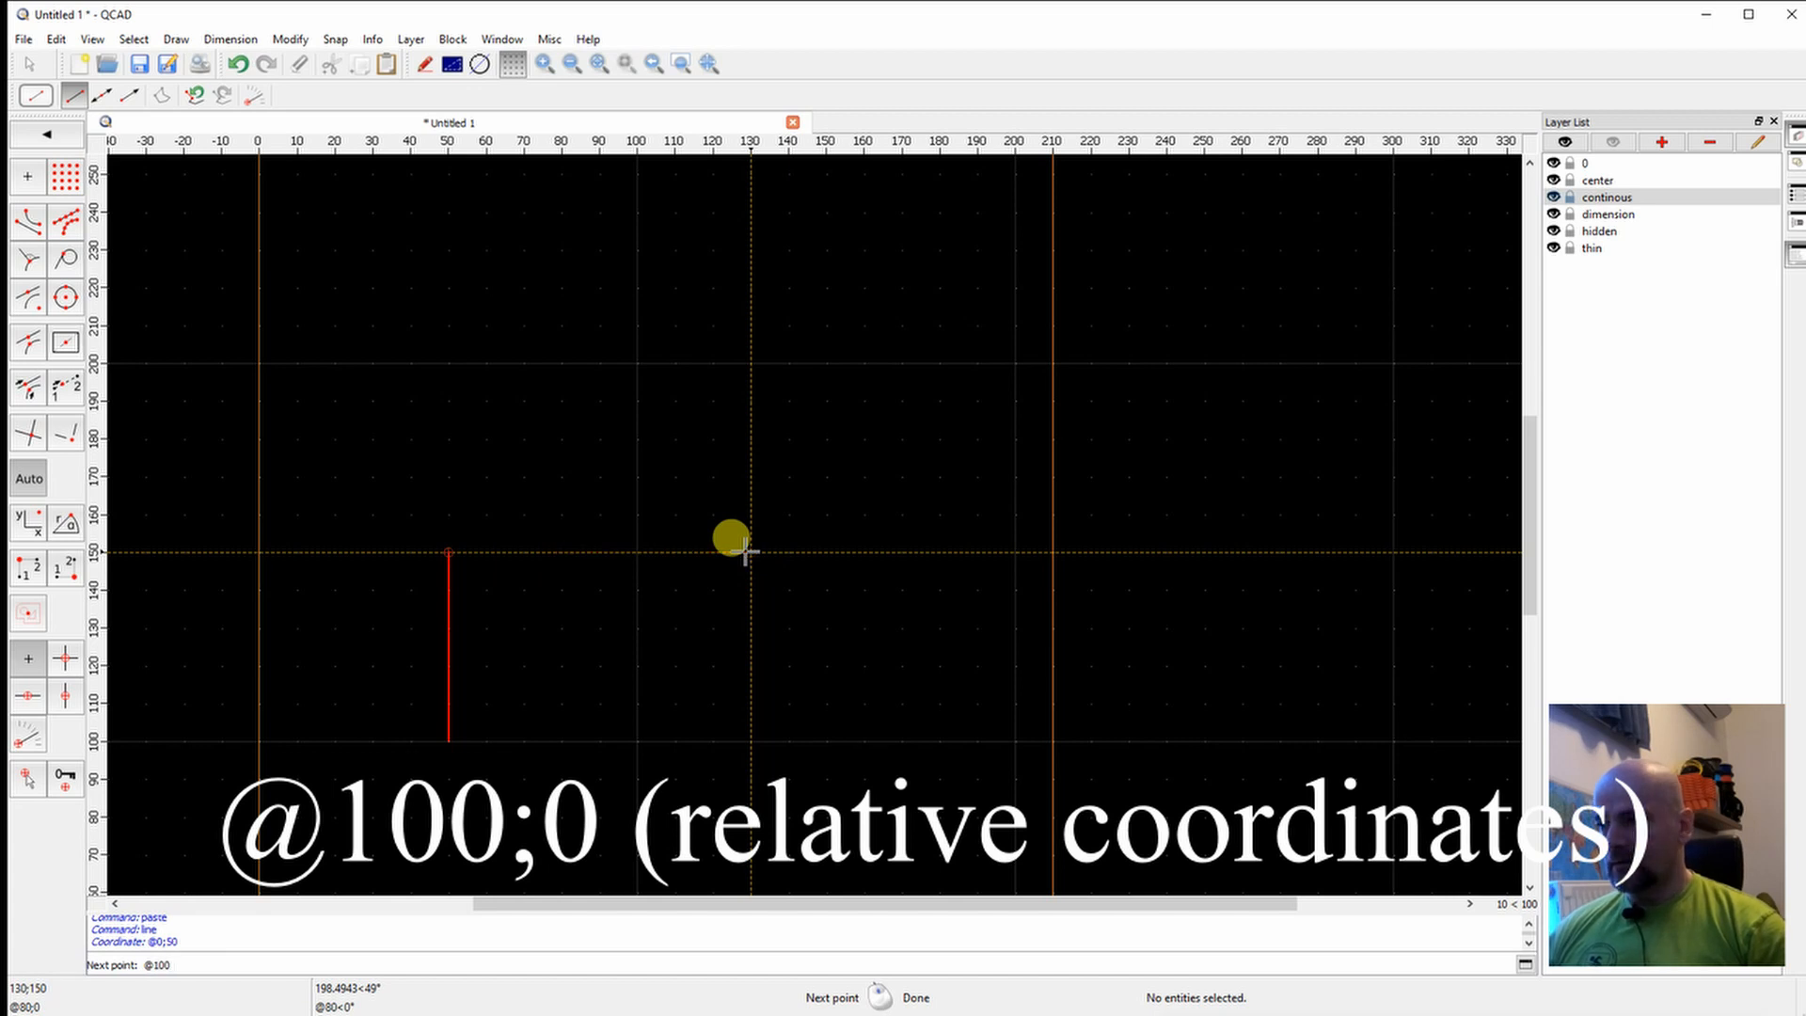
text(;0)
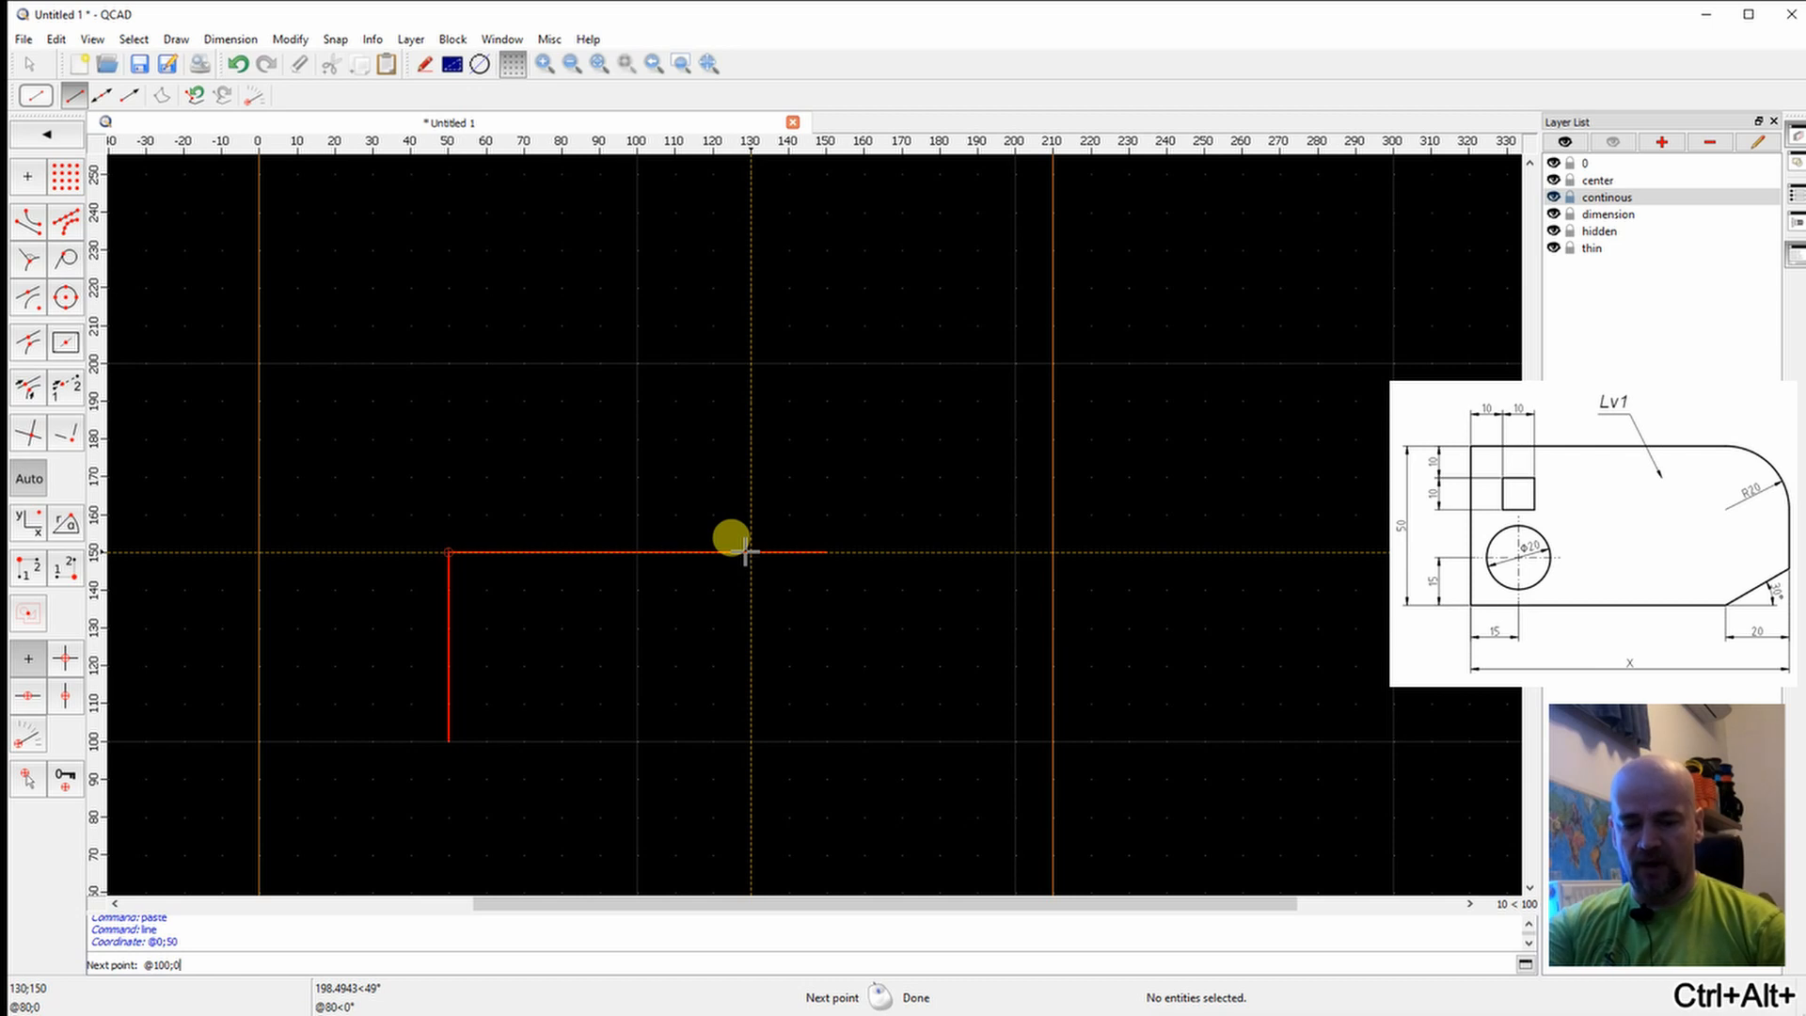
key(Return)
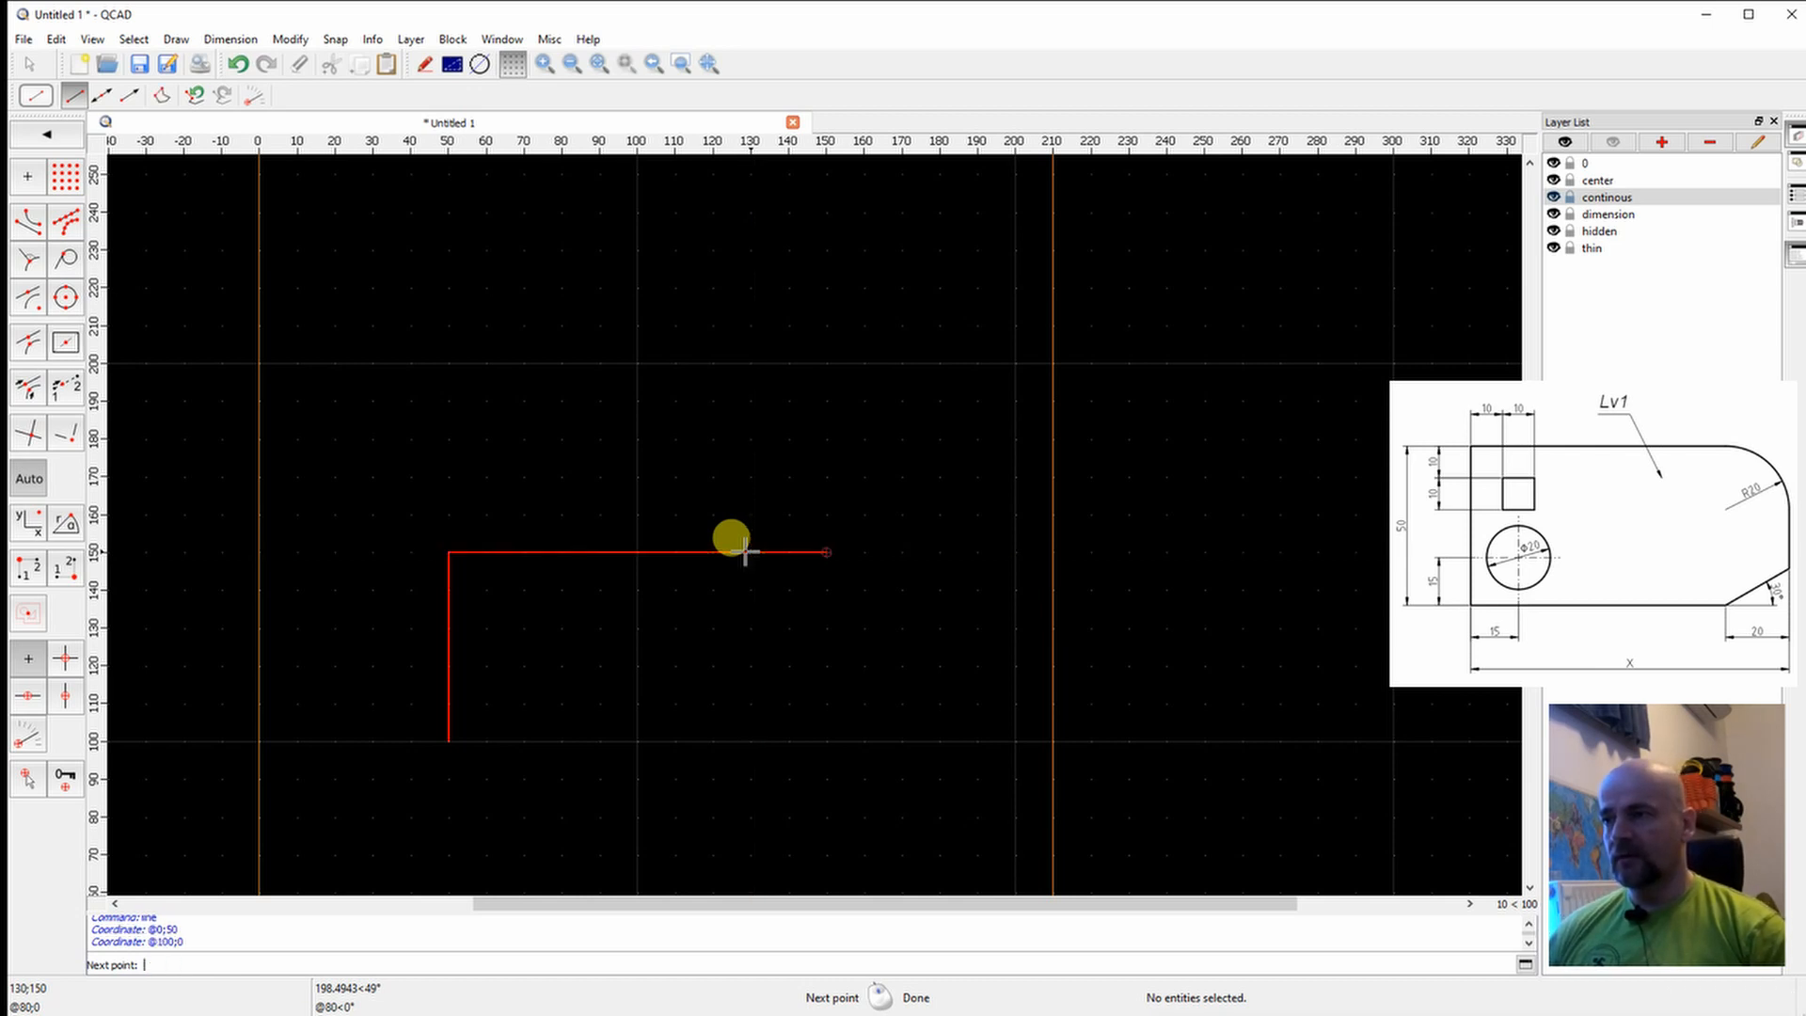
Close the plate's rectangle with line points at 150;100 and 50;100, and end the line sequence.
click(826, 741)
click(449, 740)
right_click(599, 590)
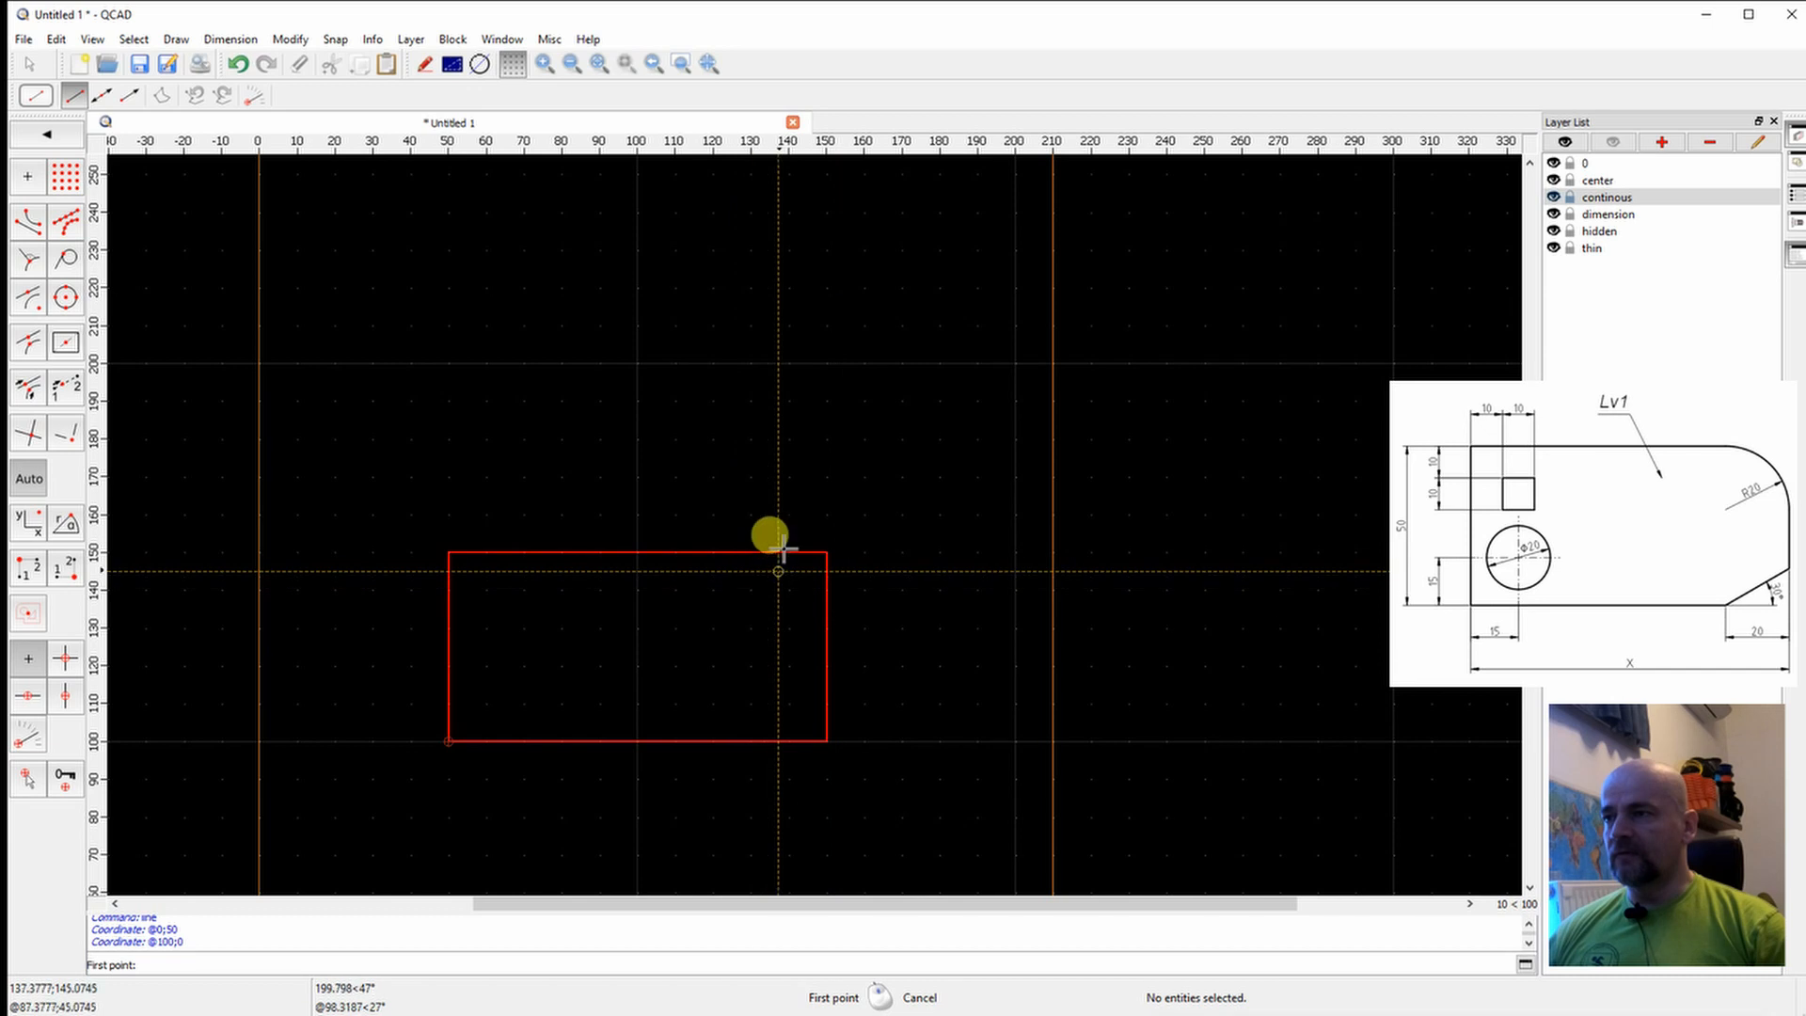
Draw a circle of radius 20 tangent to the plate's top and right edges, choosing the solution inside the rectangle.
click(51, 141)
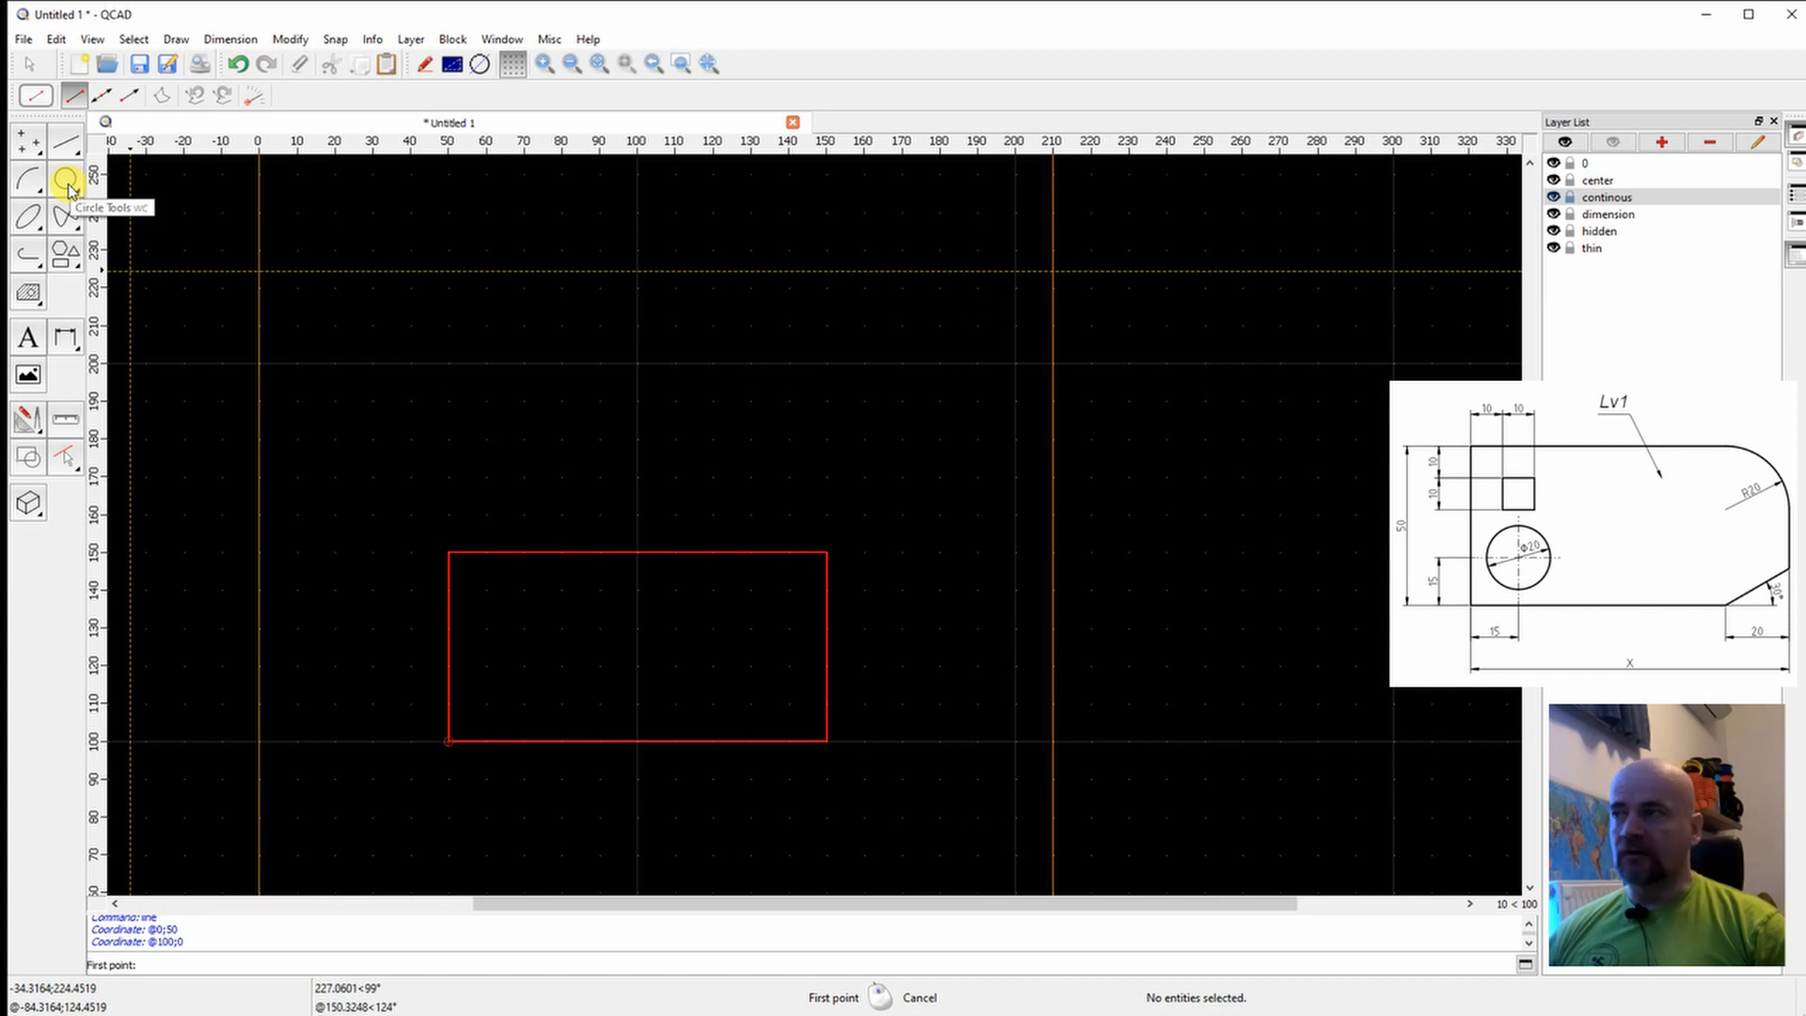
click(67, 182)
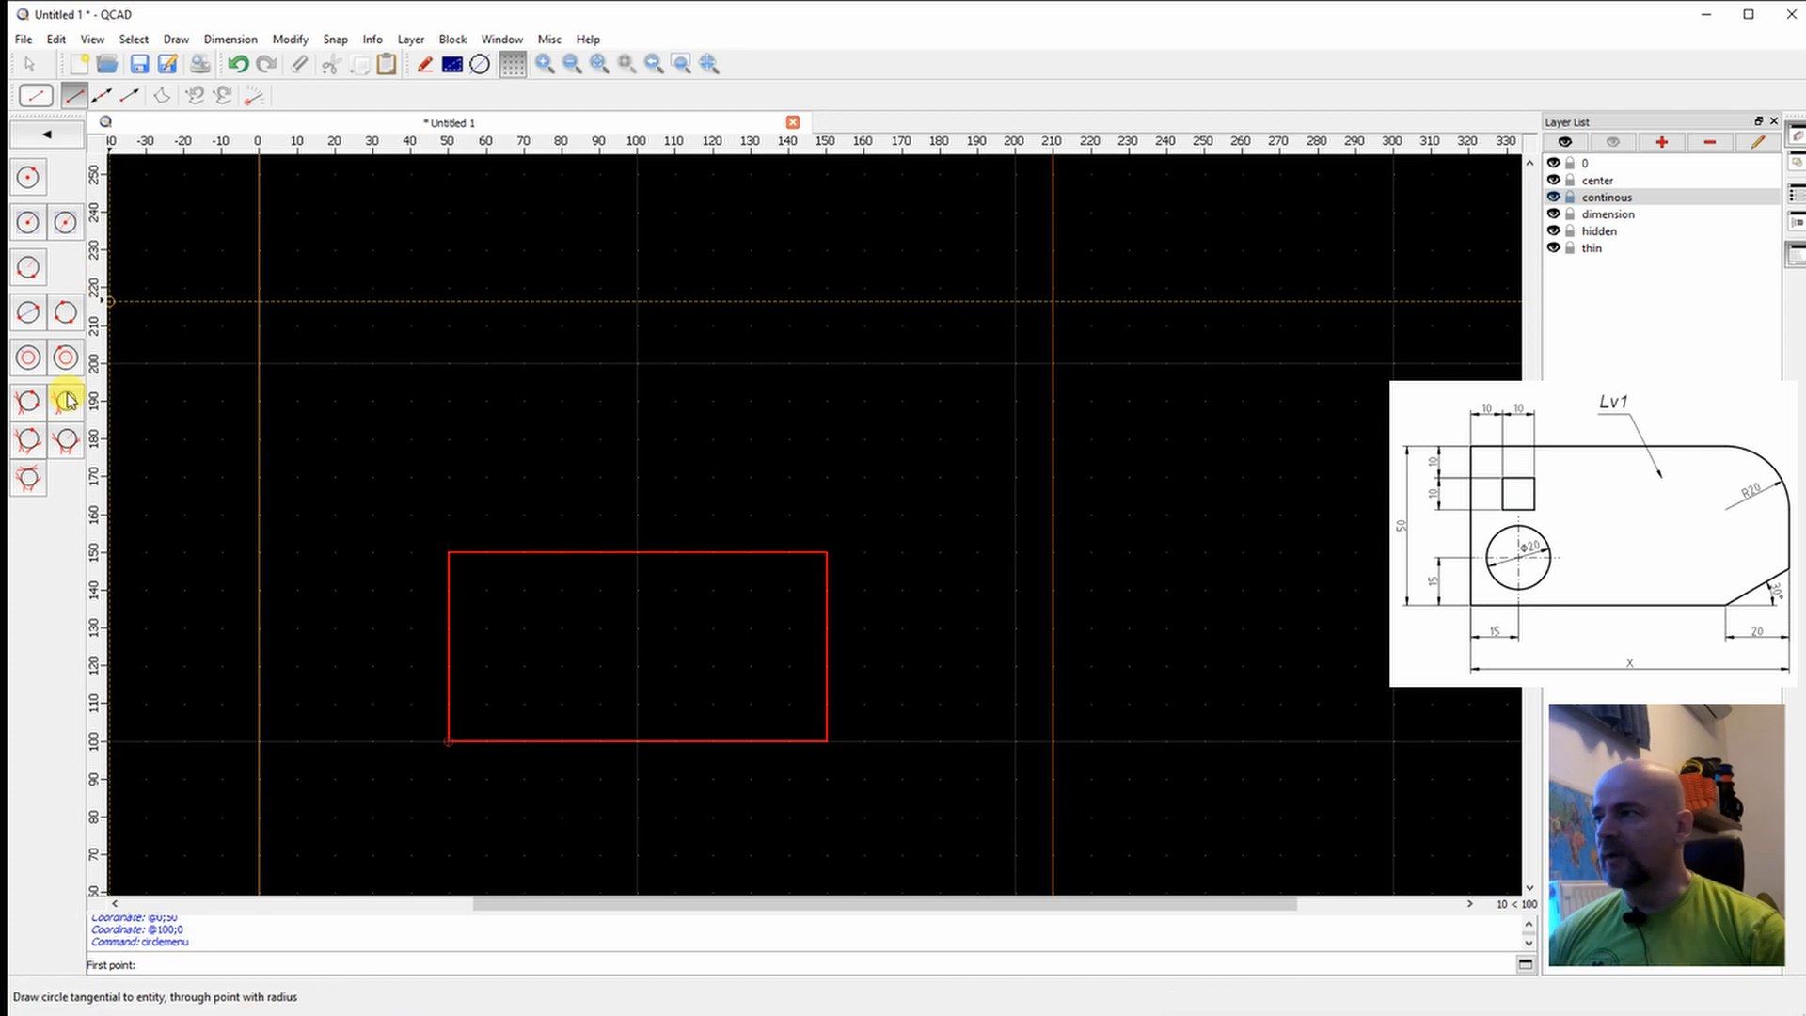
click(66, 442)
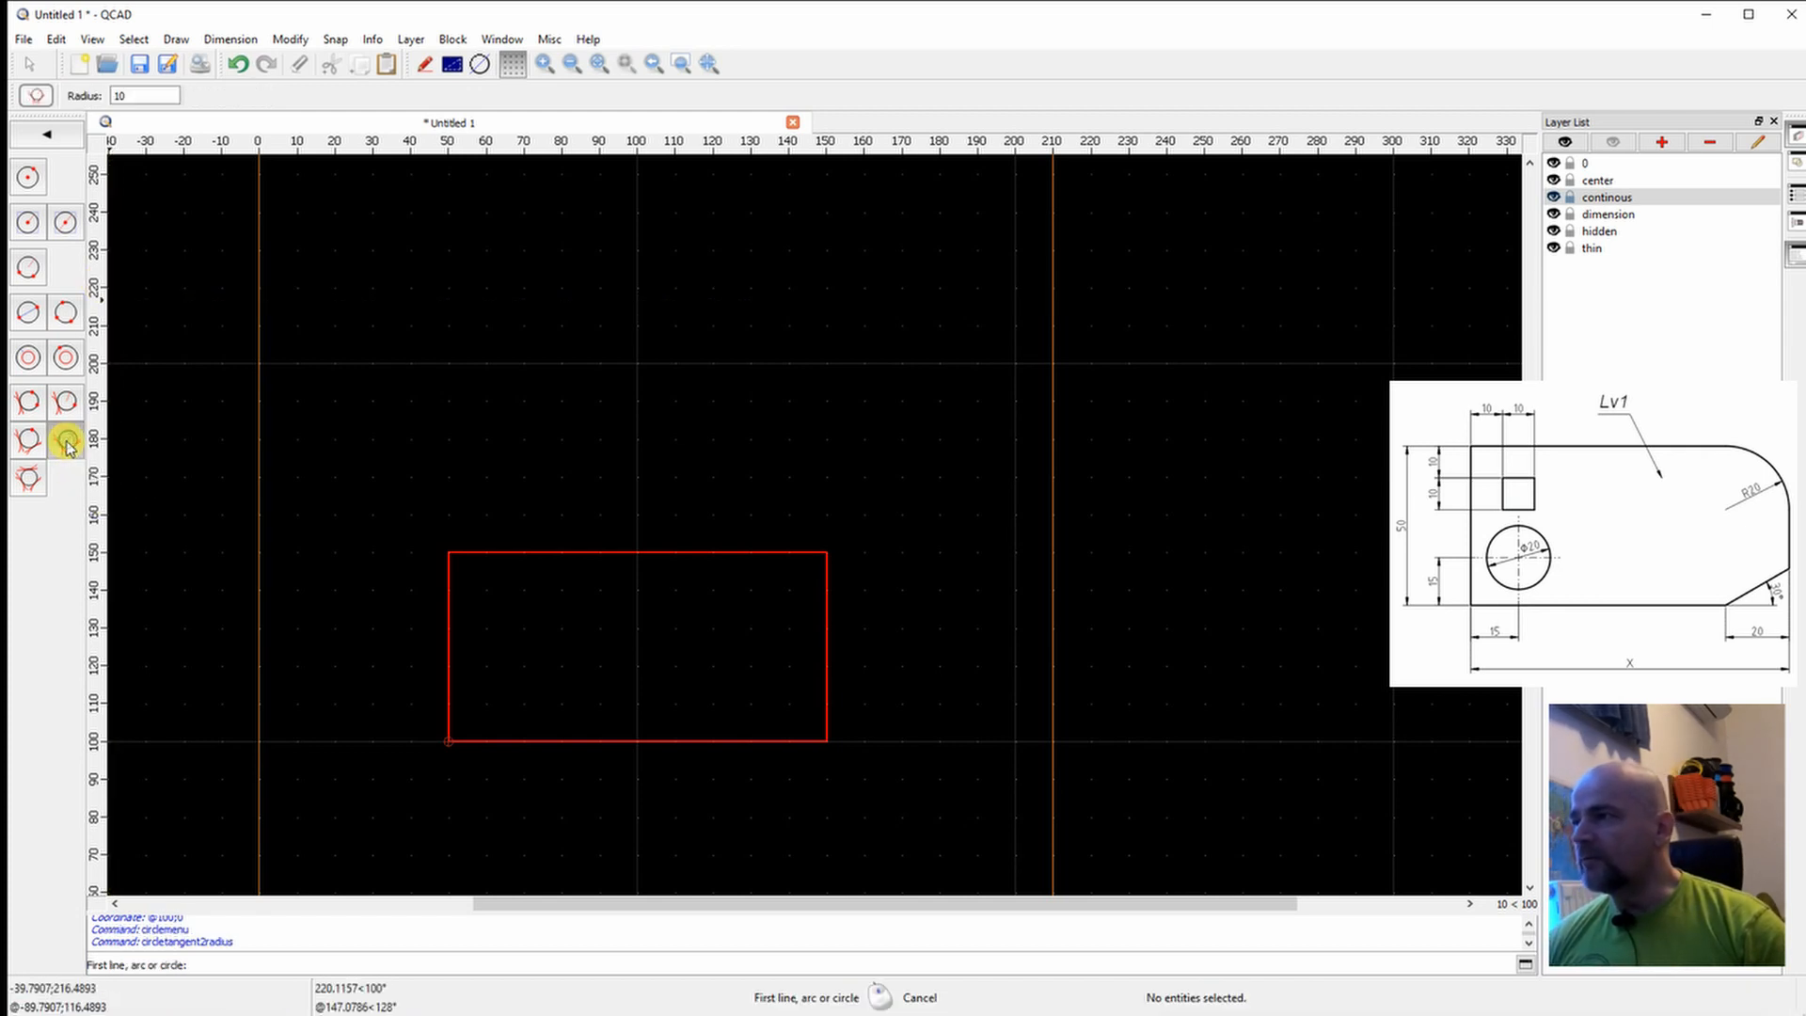
double_click(131, 97)
text(20)
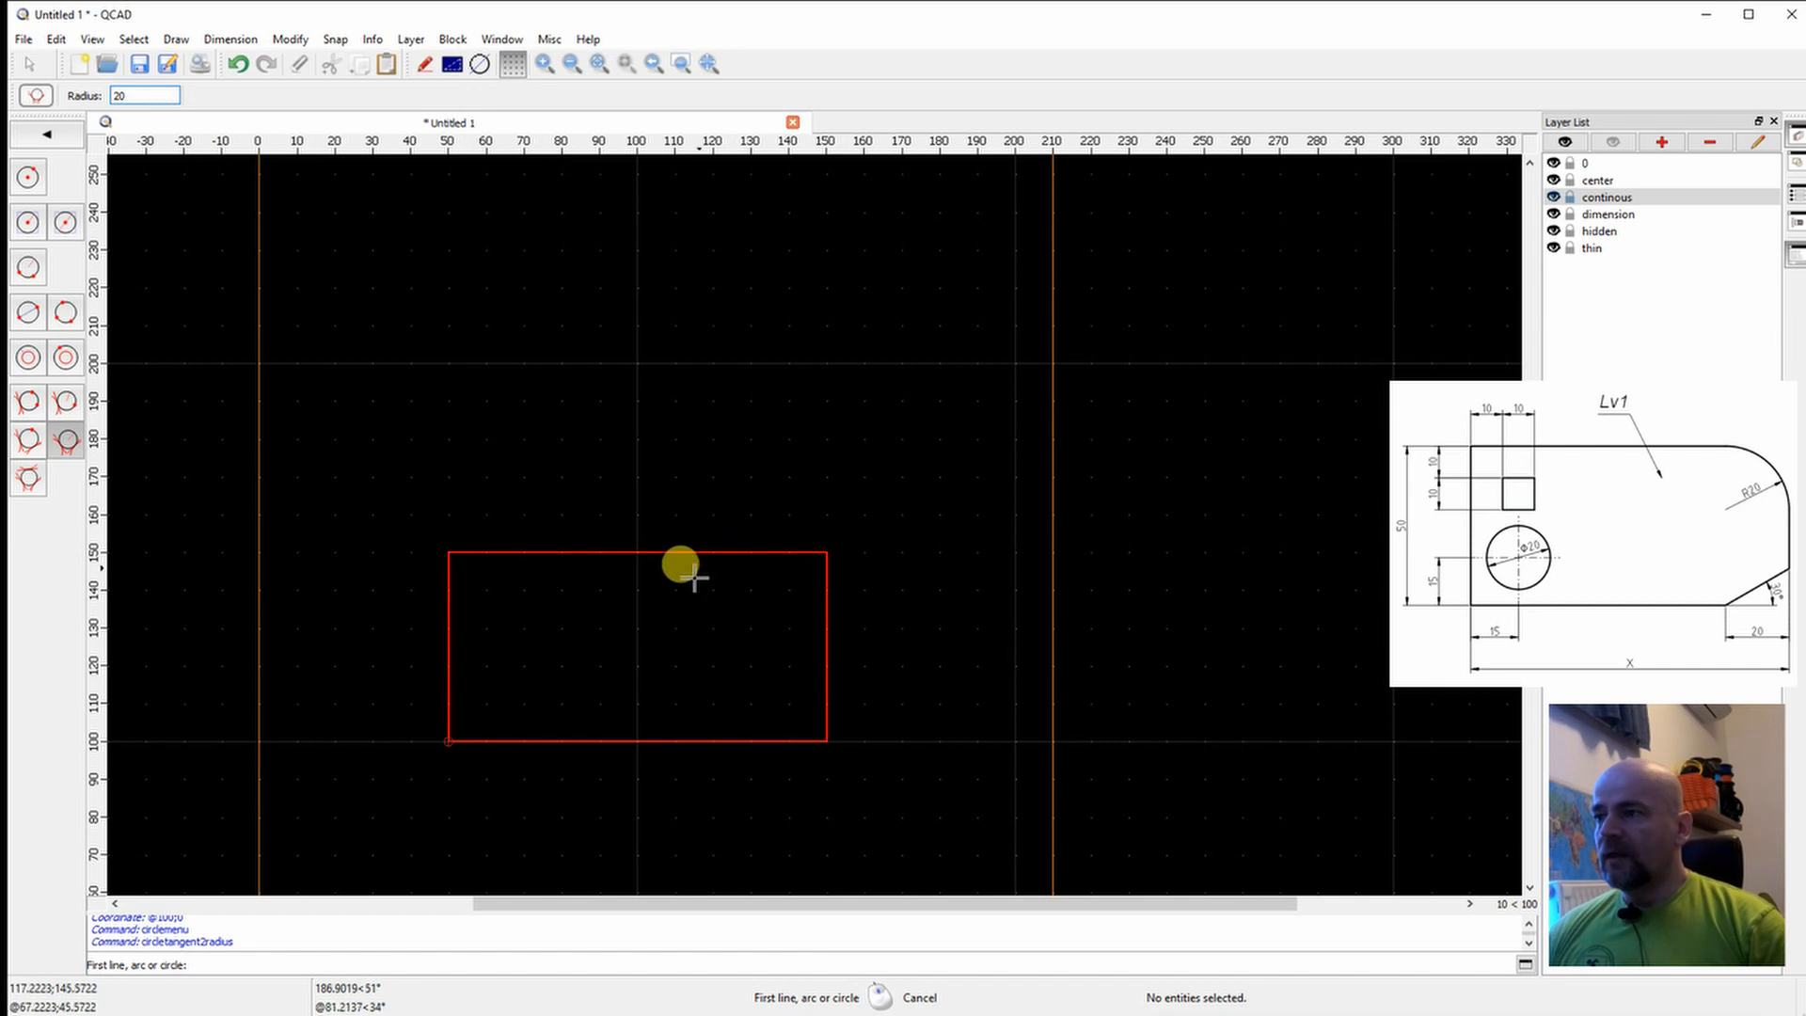
click(750, 551)
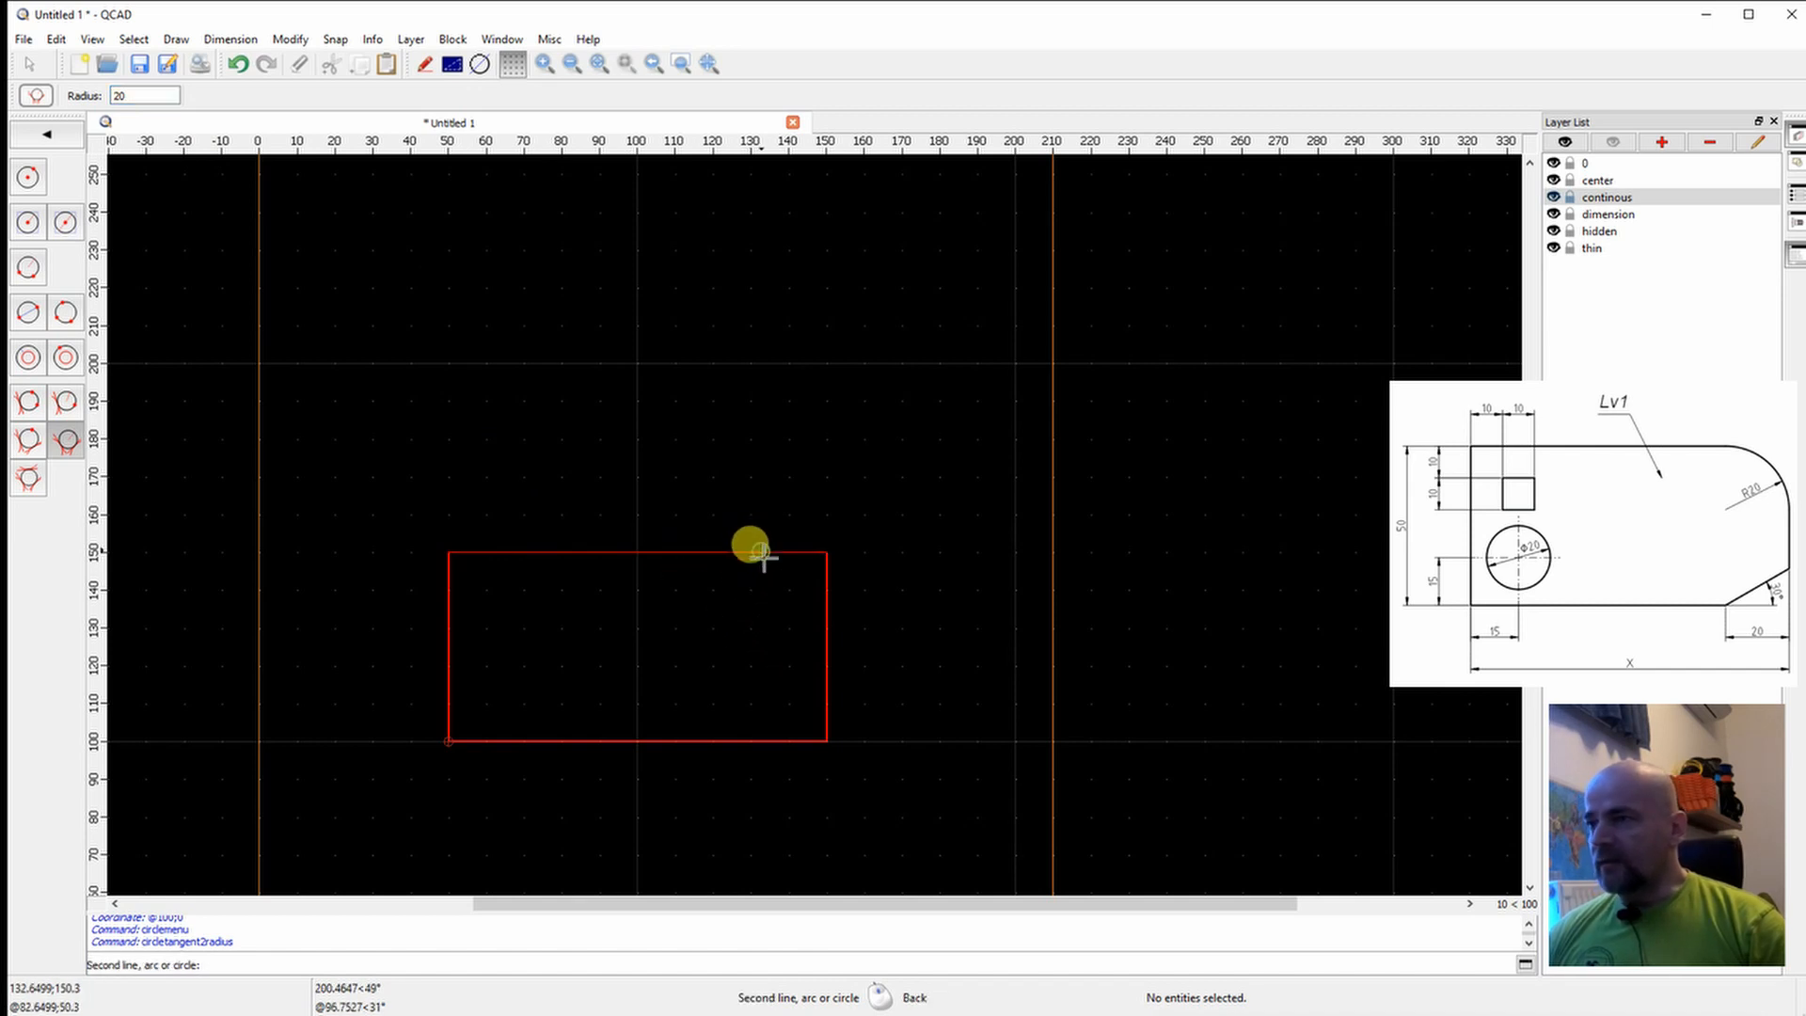
click(825, 642)
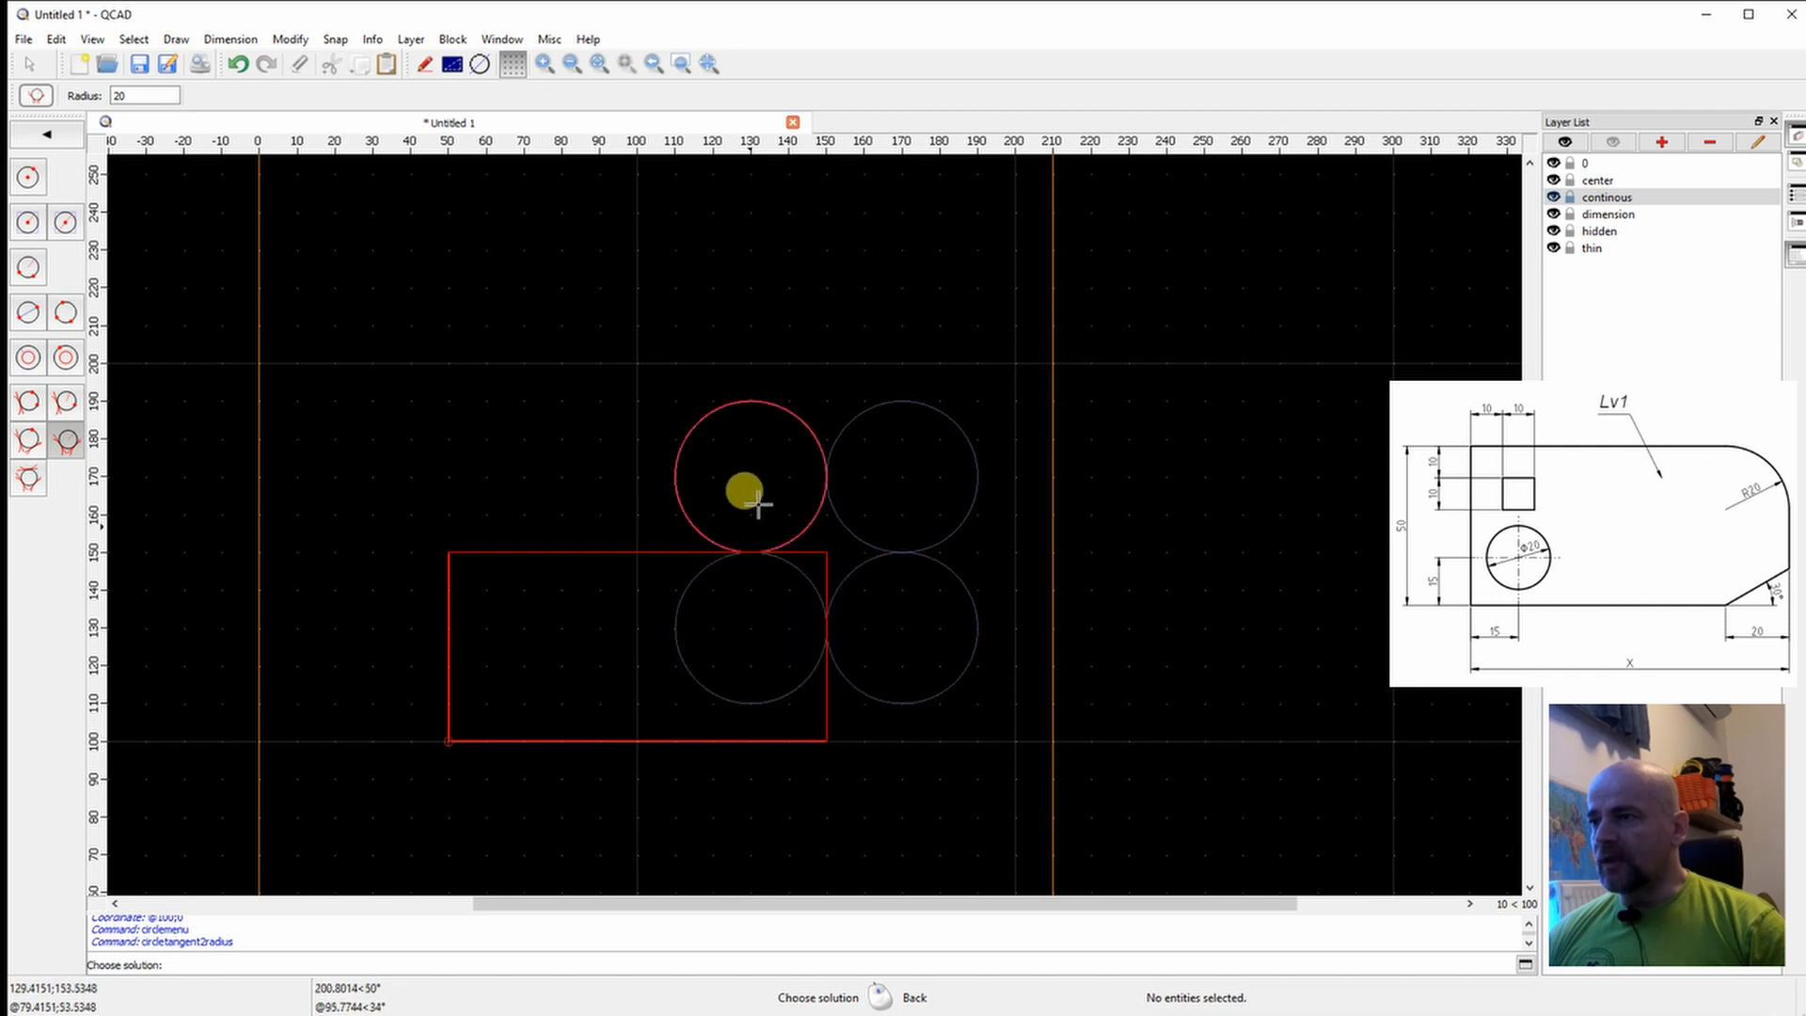
click(743, 632)
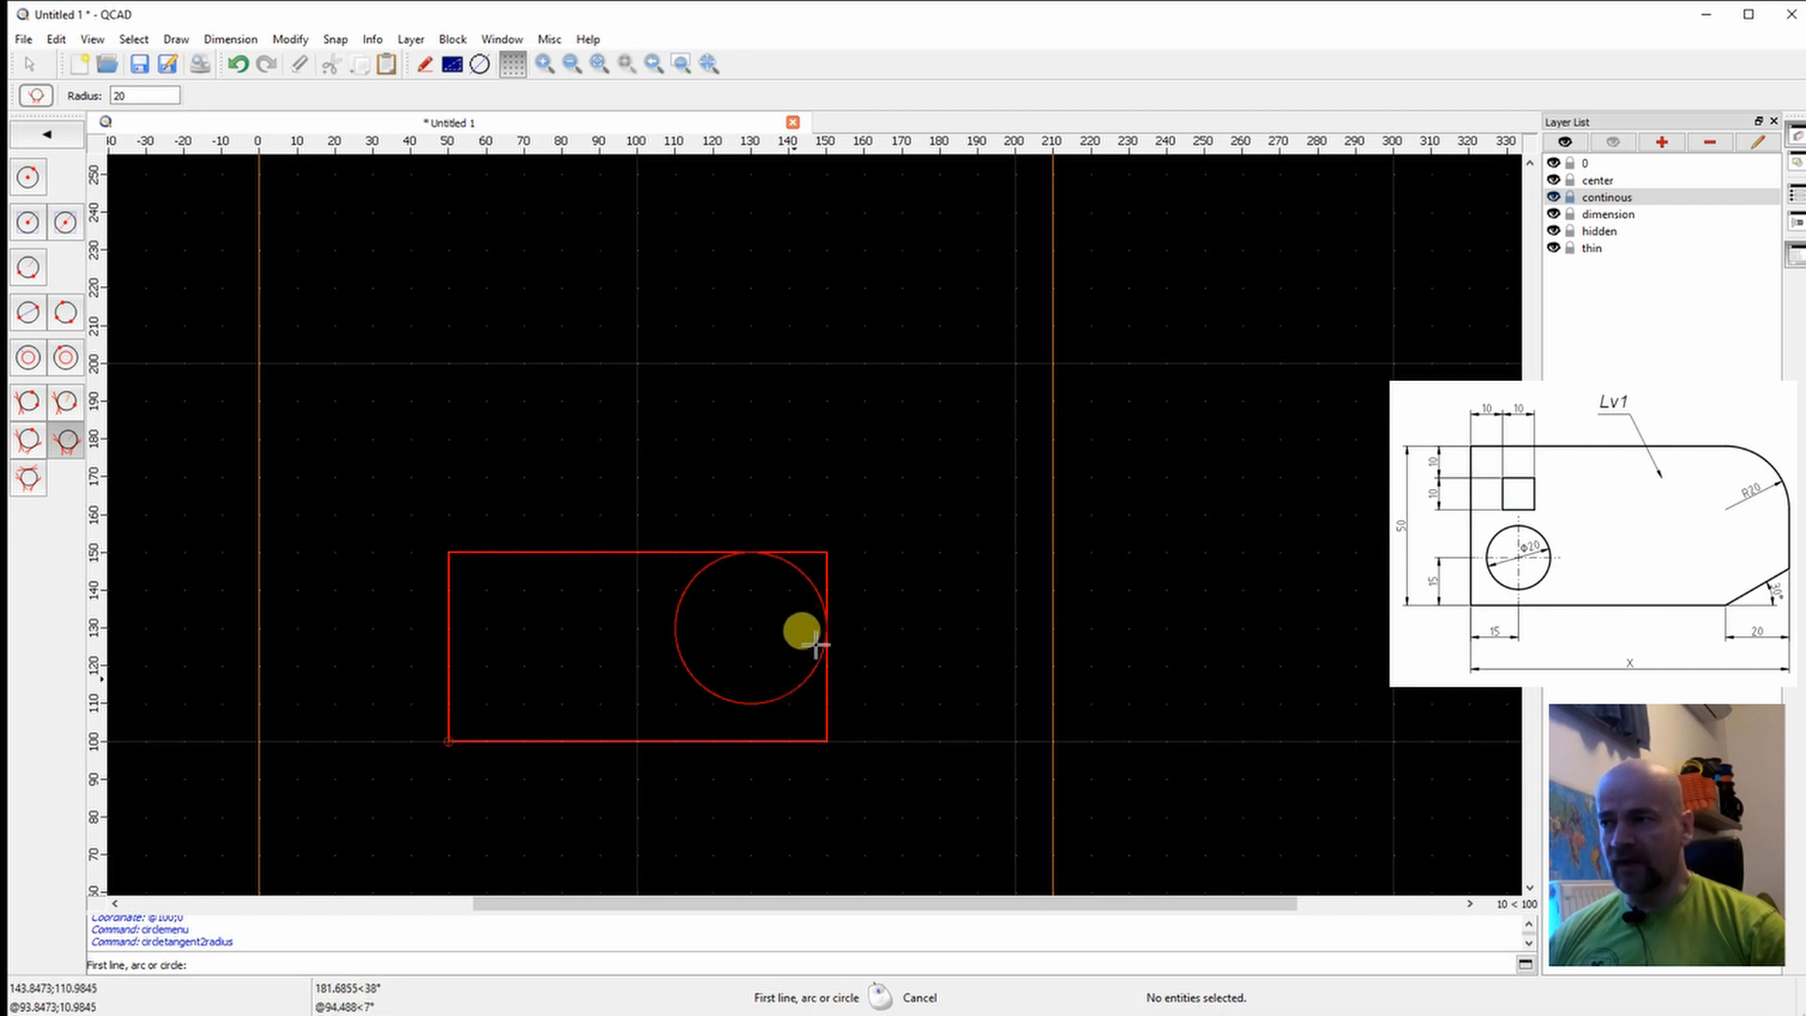
Break out the surplus circle arc and the upper-right corner segments so only the rounded corner remains.
click(47, 135)
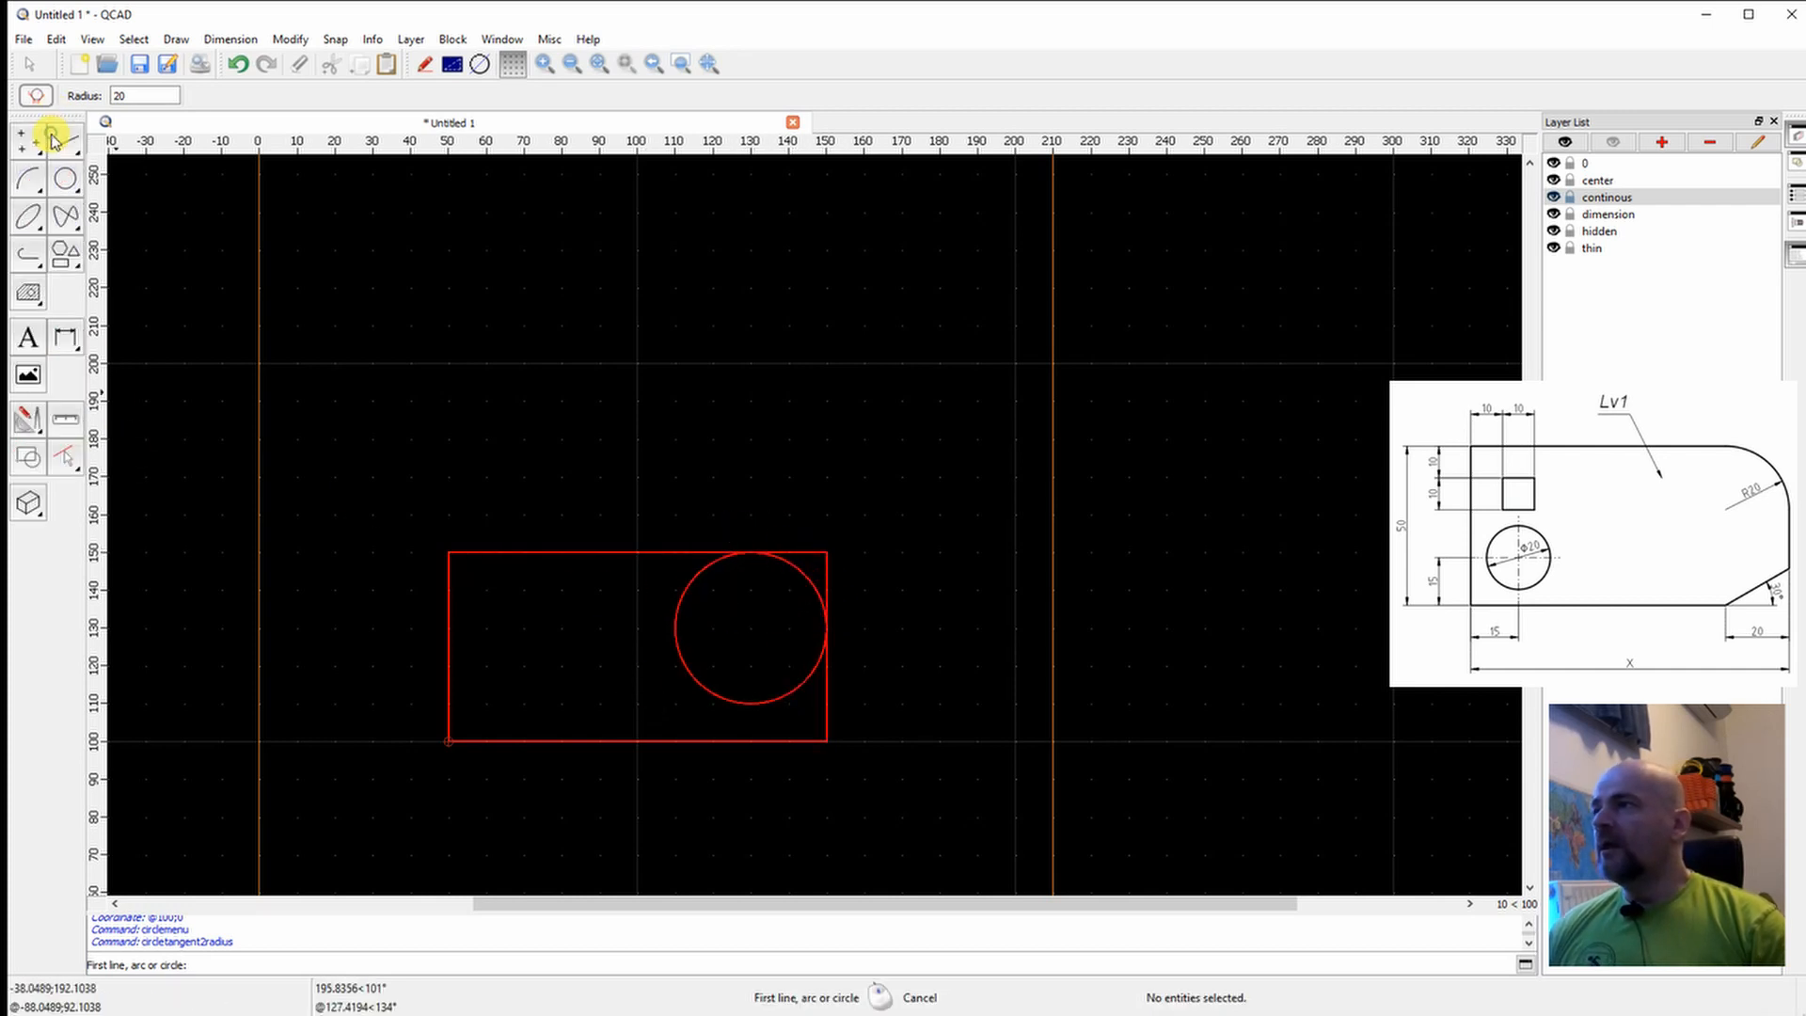
click(26, 422)
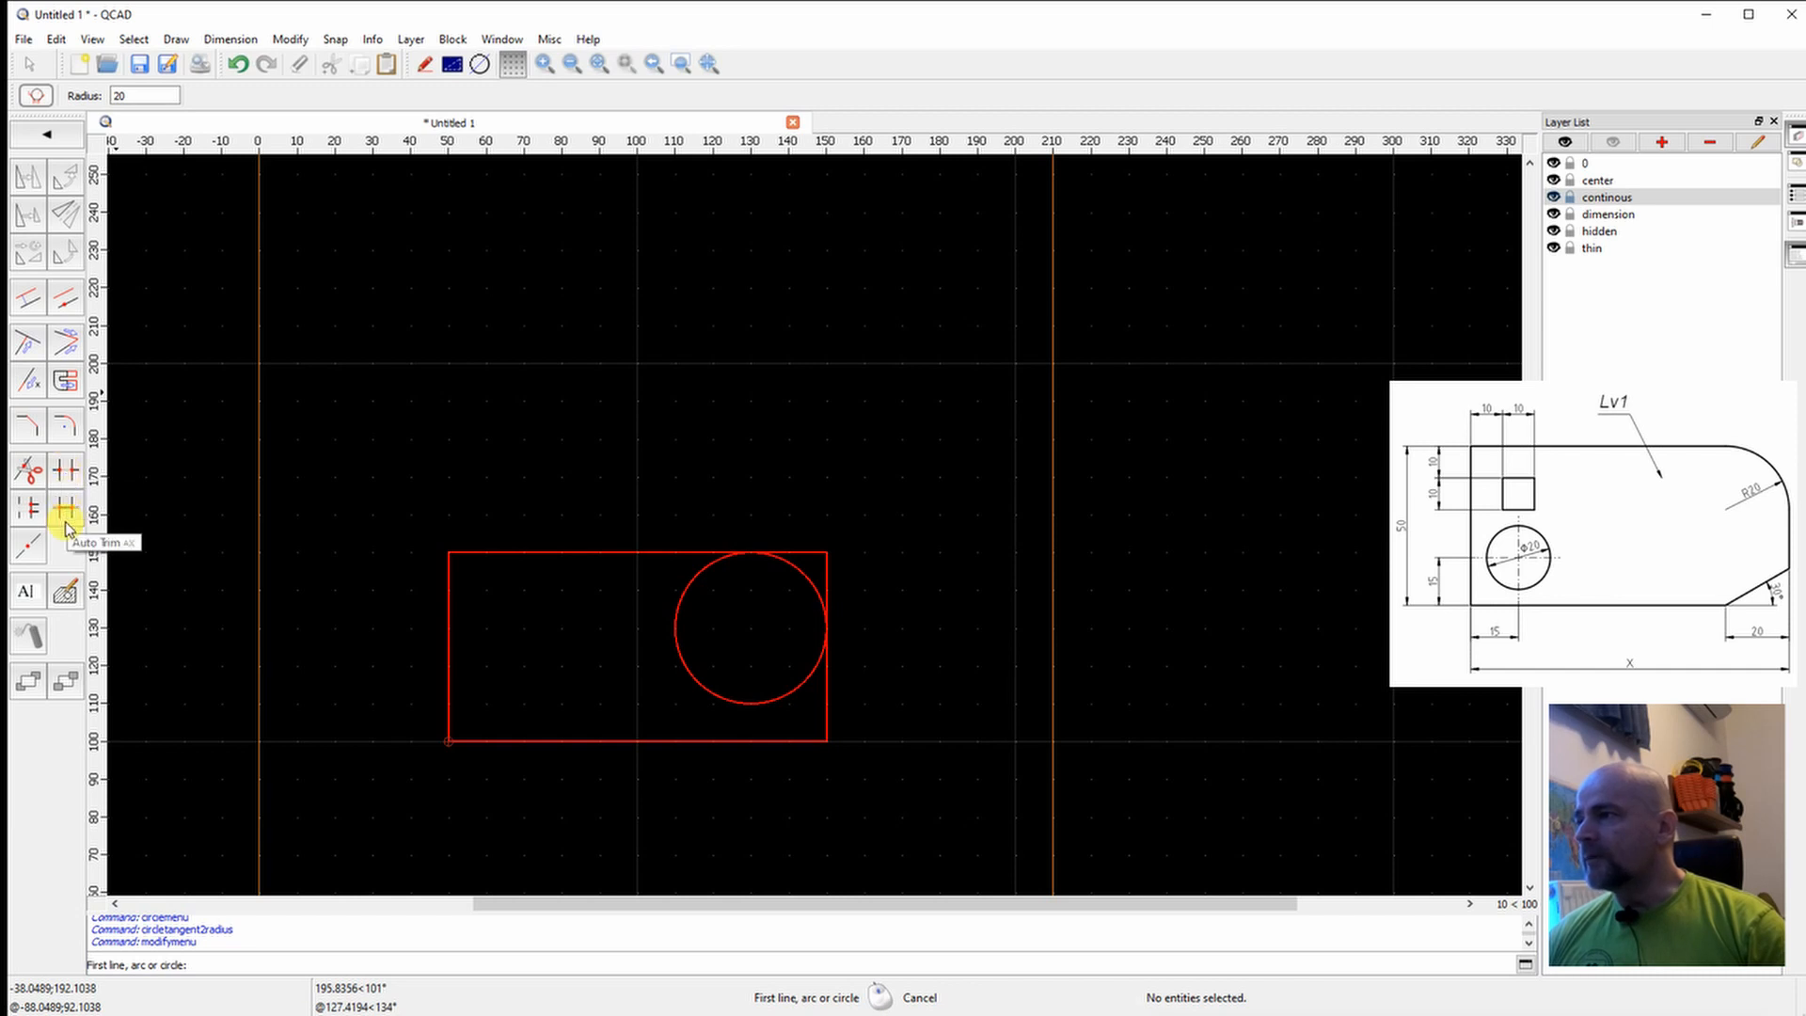
click(65, 473)
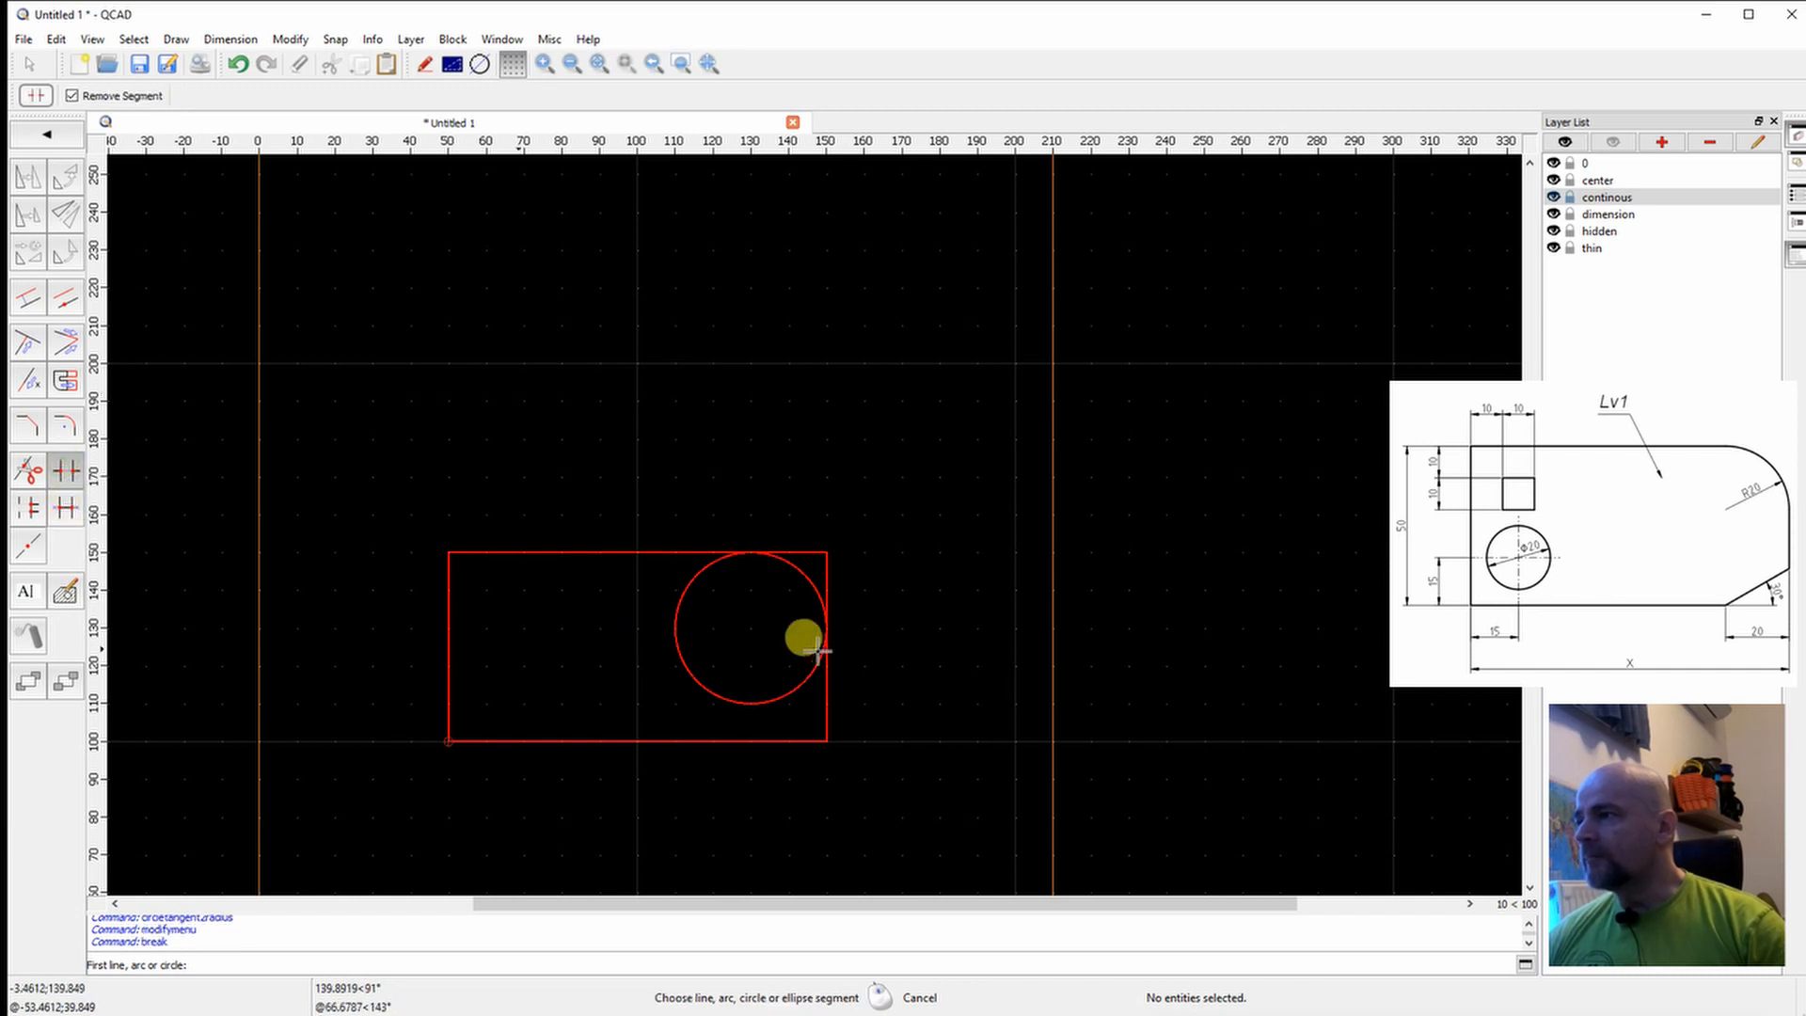
click(682, 581)
click(818, 561)
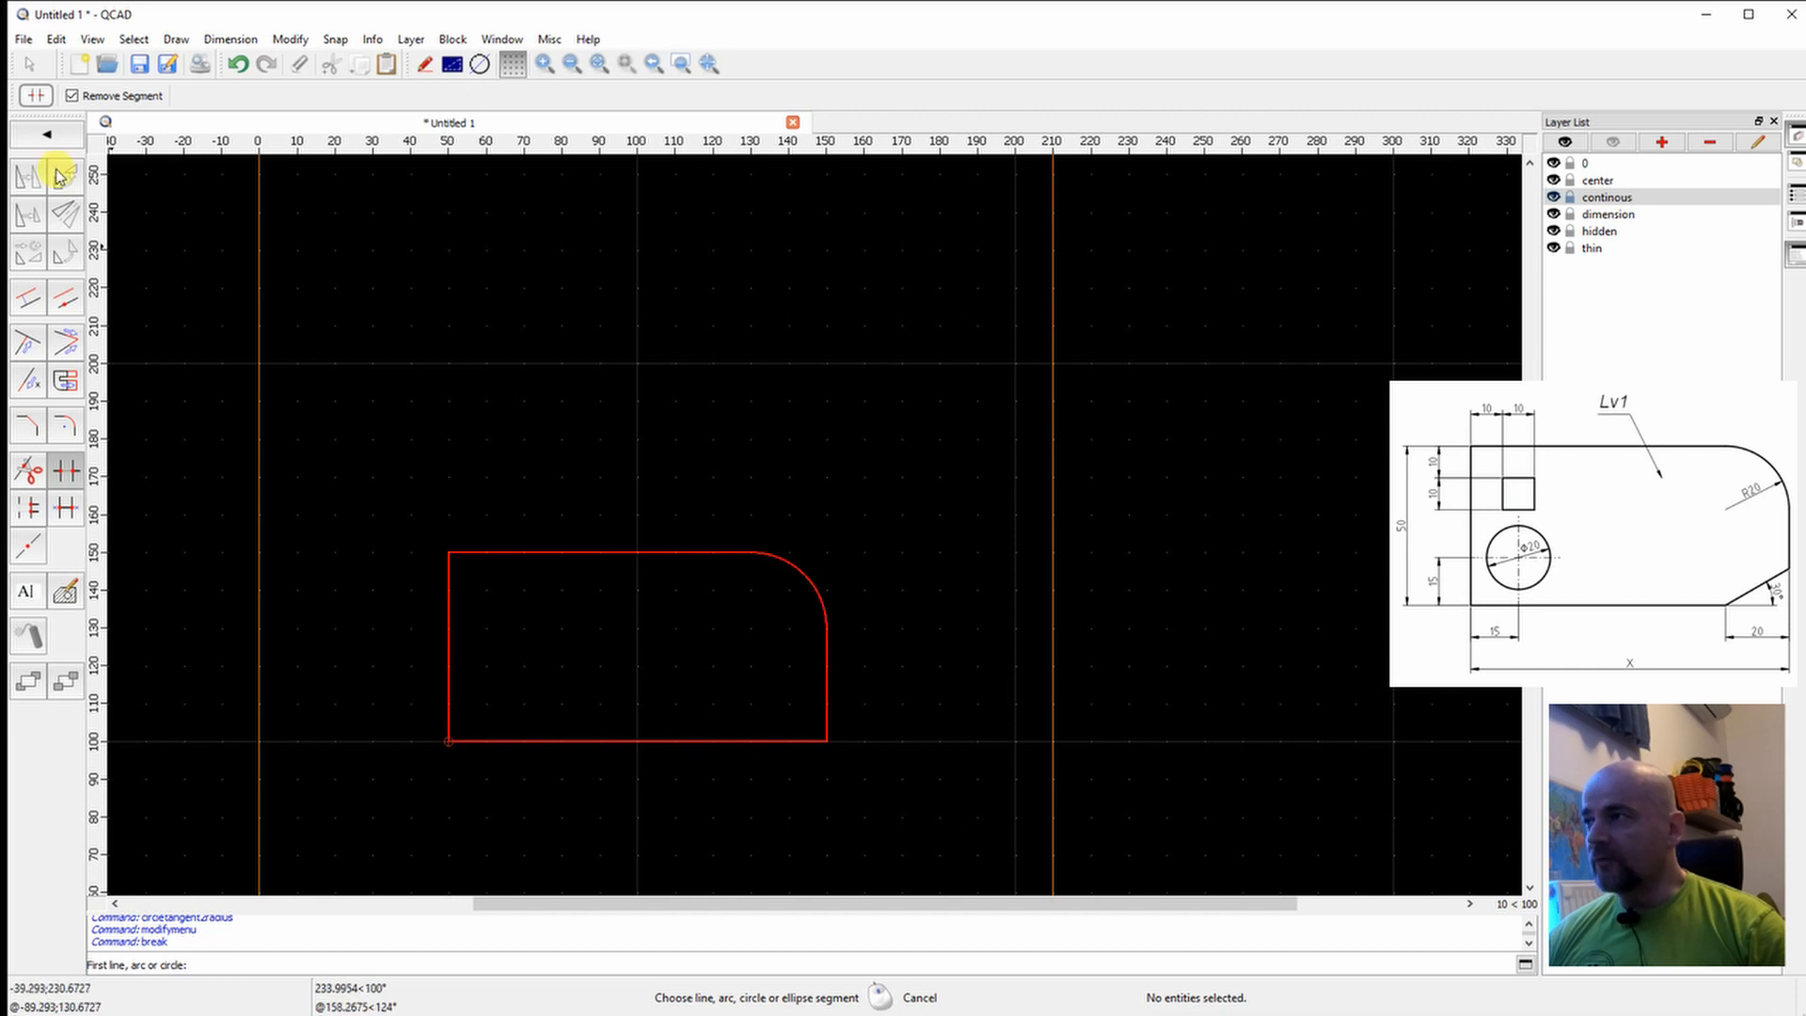
Draw a line at a 30° angle with length 50, starting at 130;100 on the plate's bottom edge.
click(51, 134)
click(59, 139)
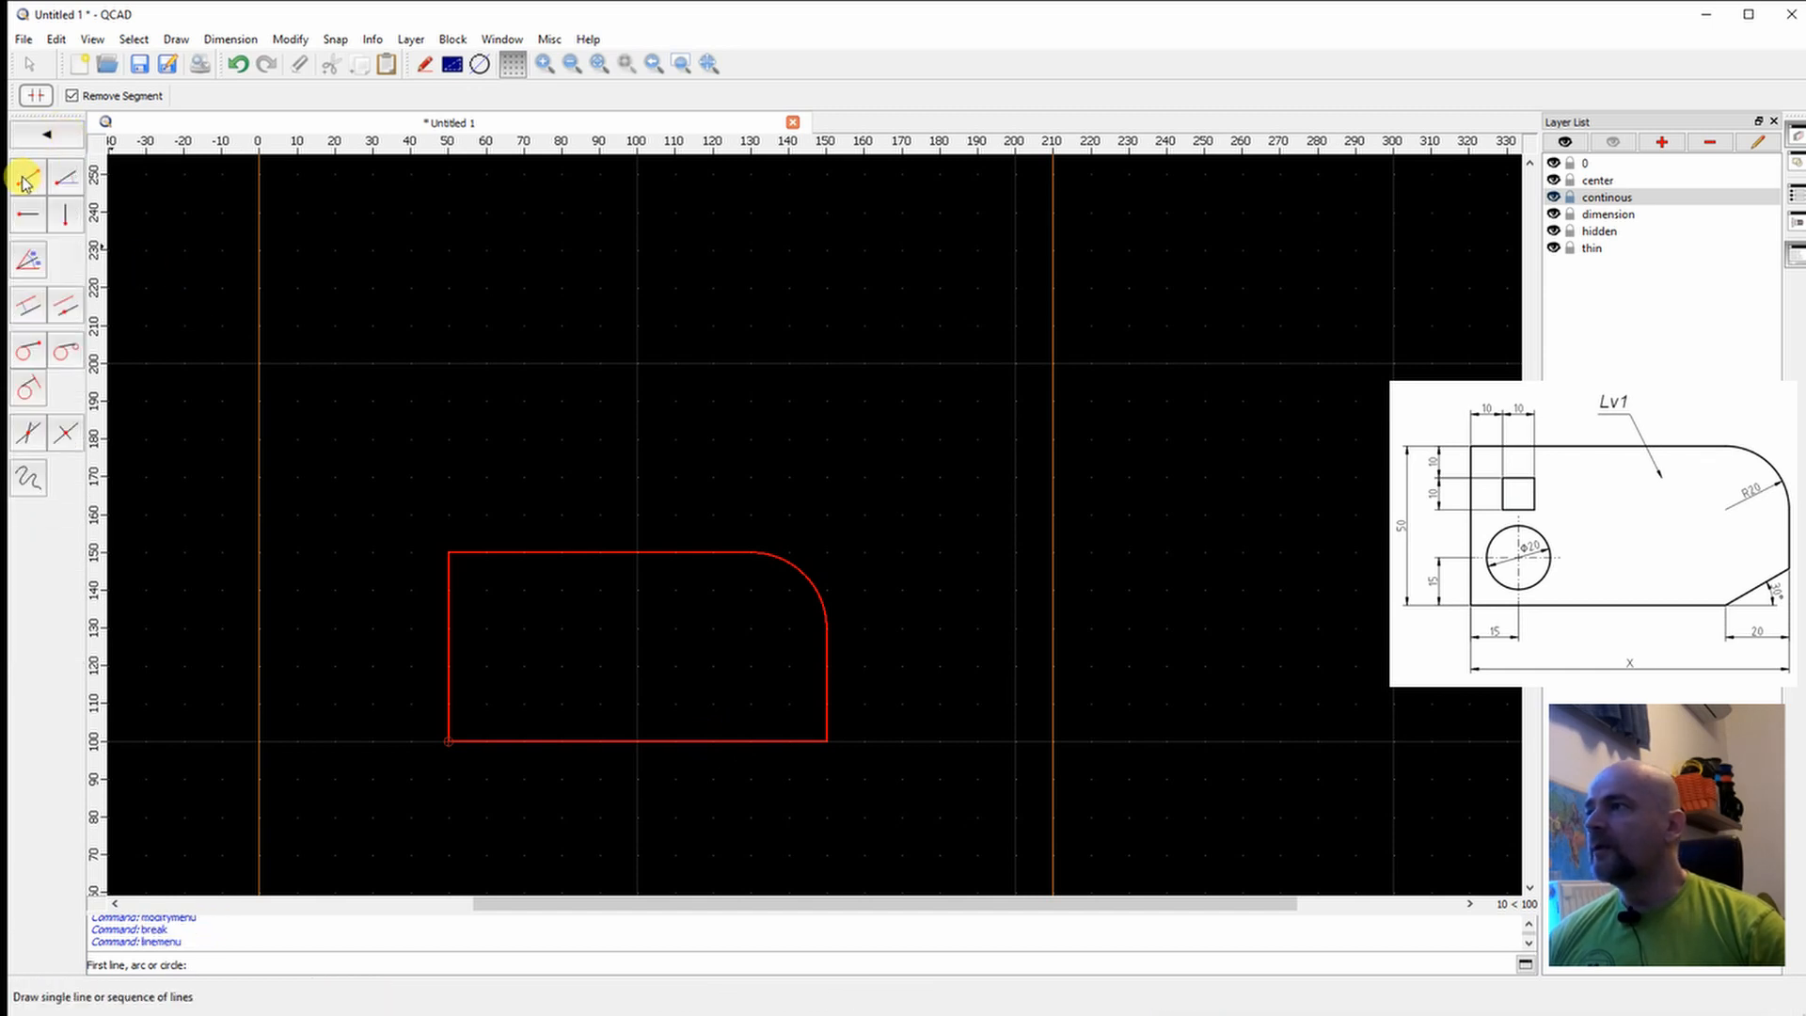
click(66, 176)
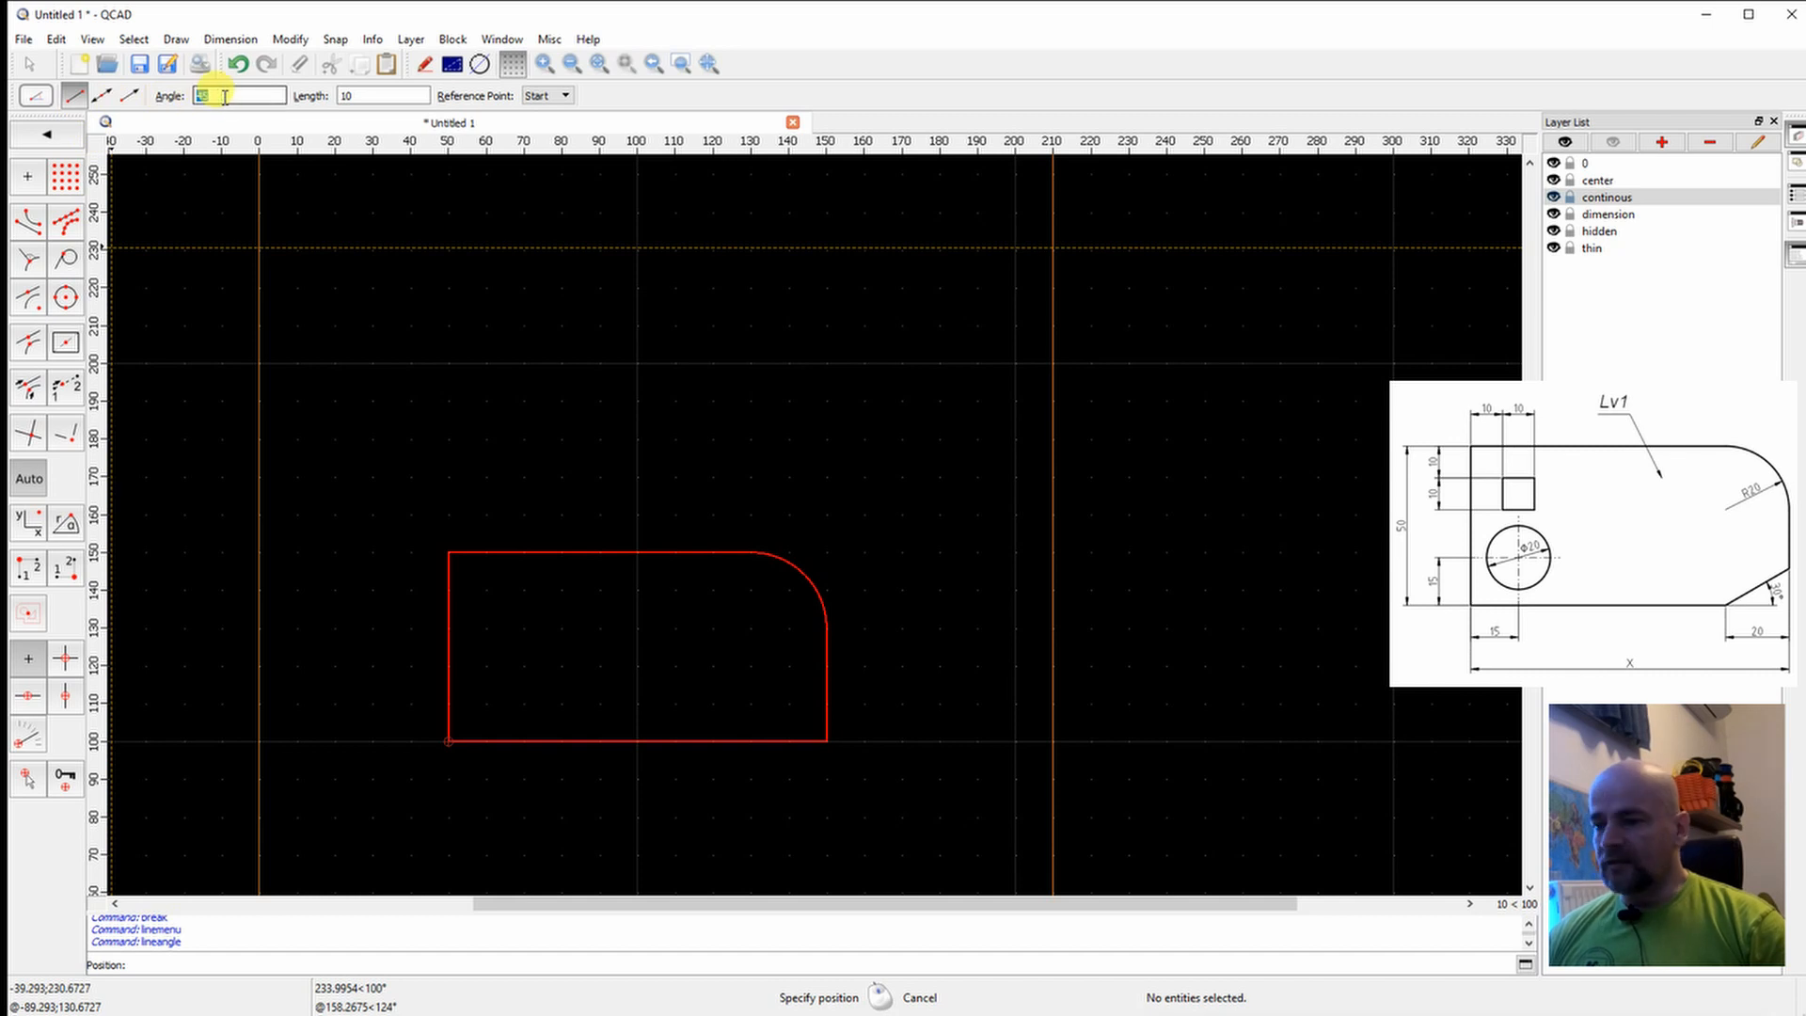
text(30)
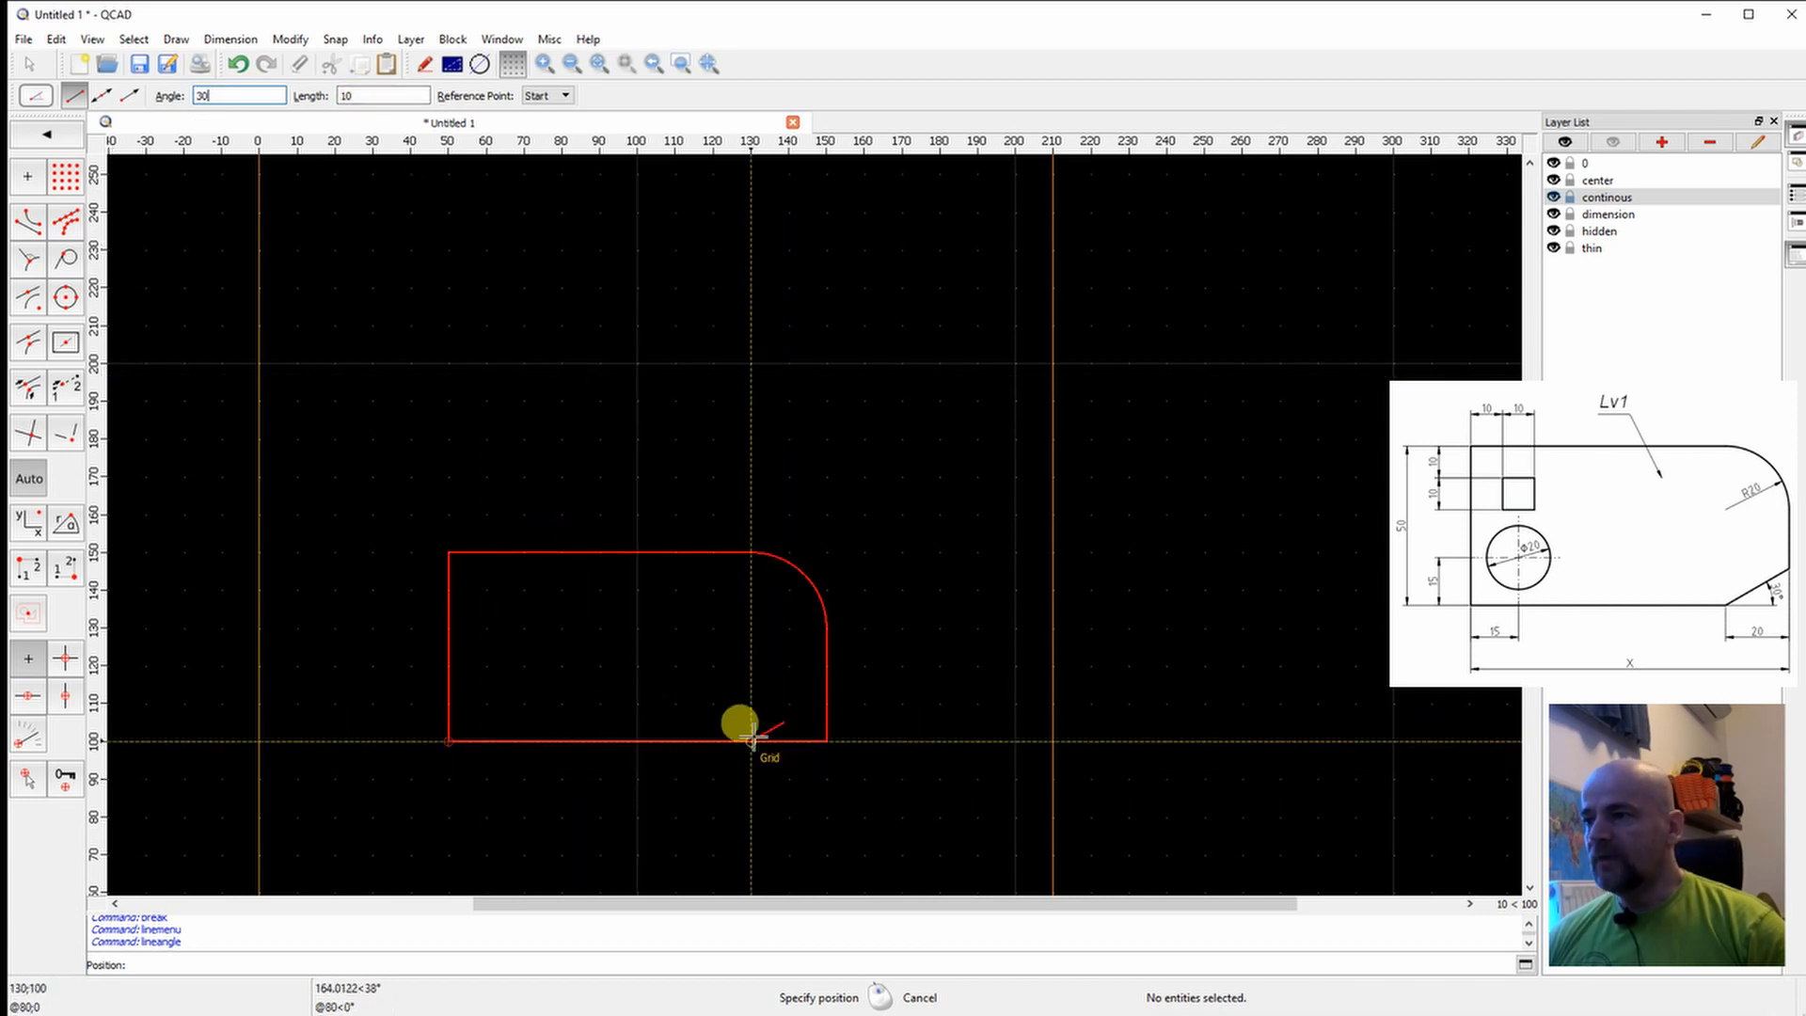
text(50)
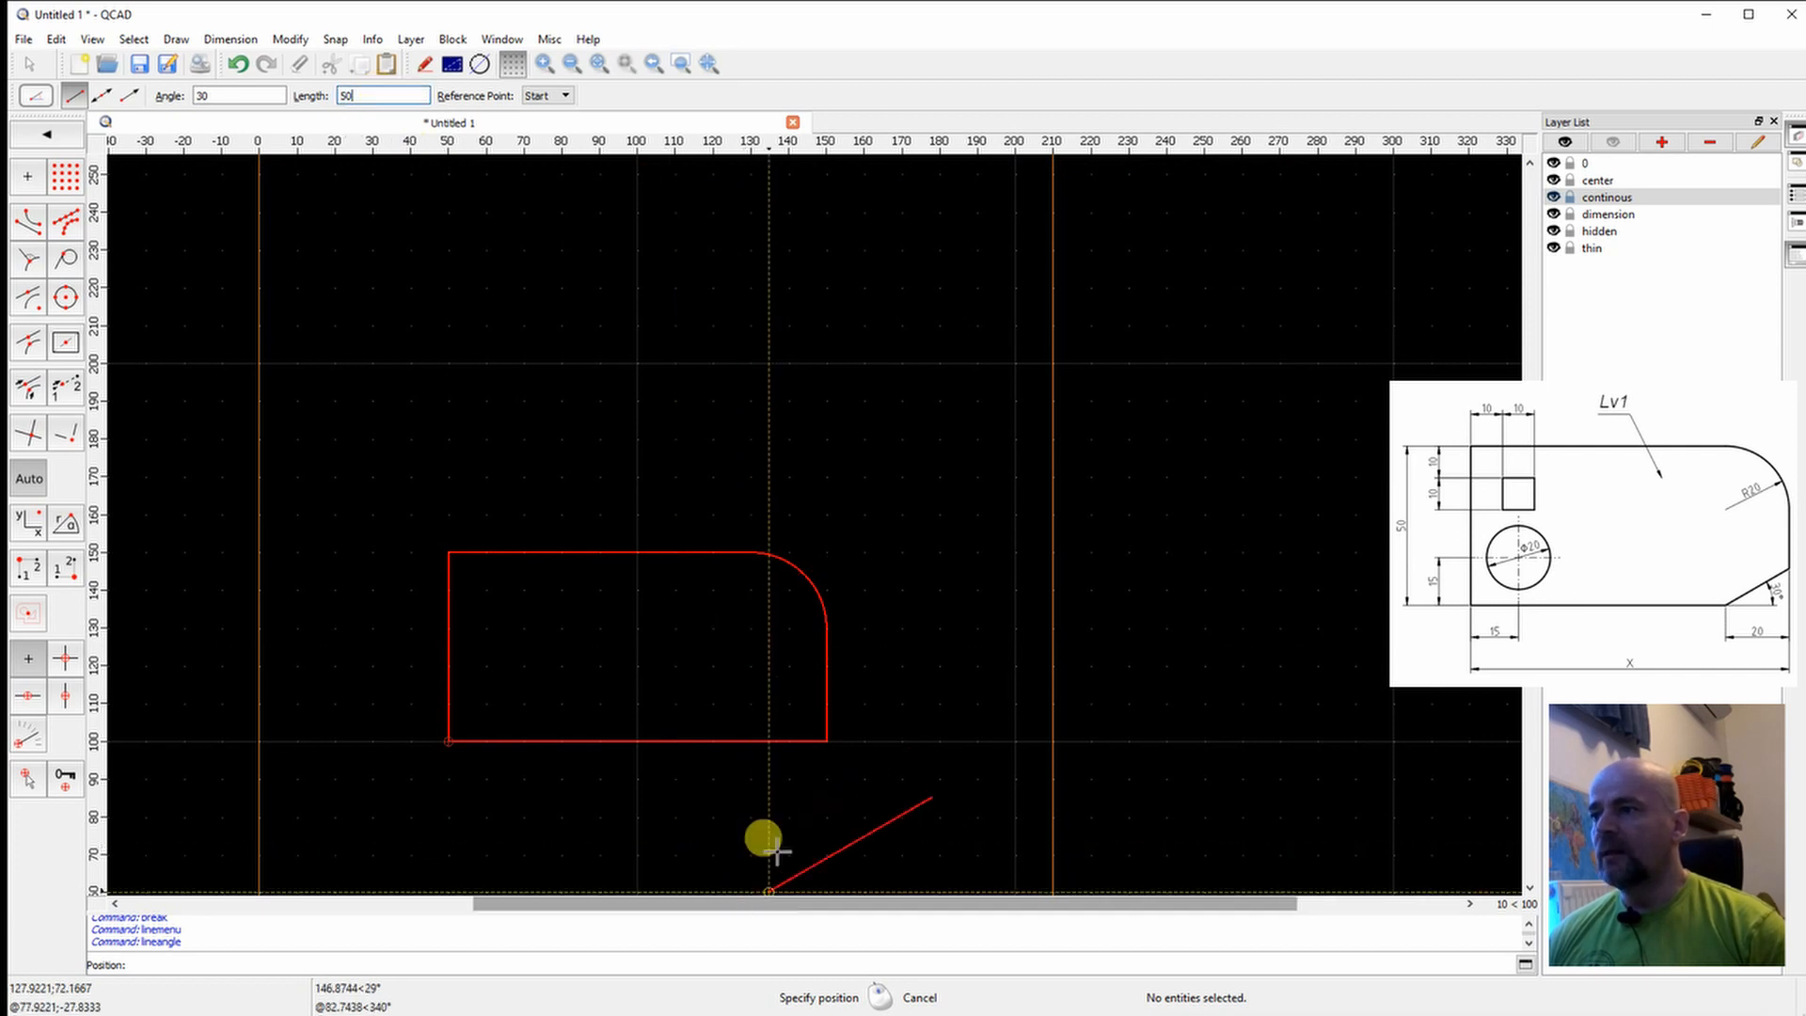
click(750, 741)
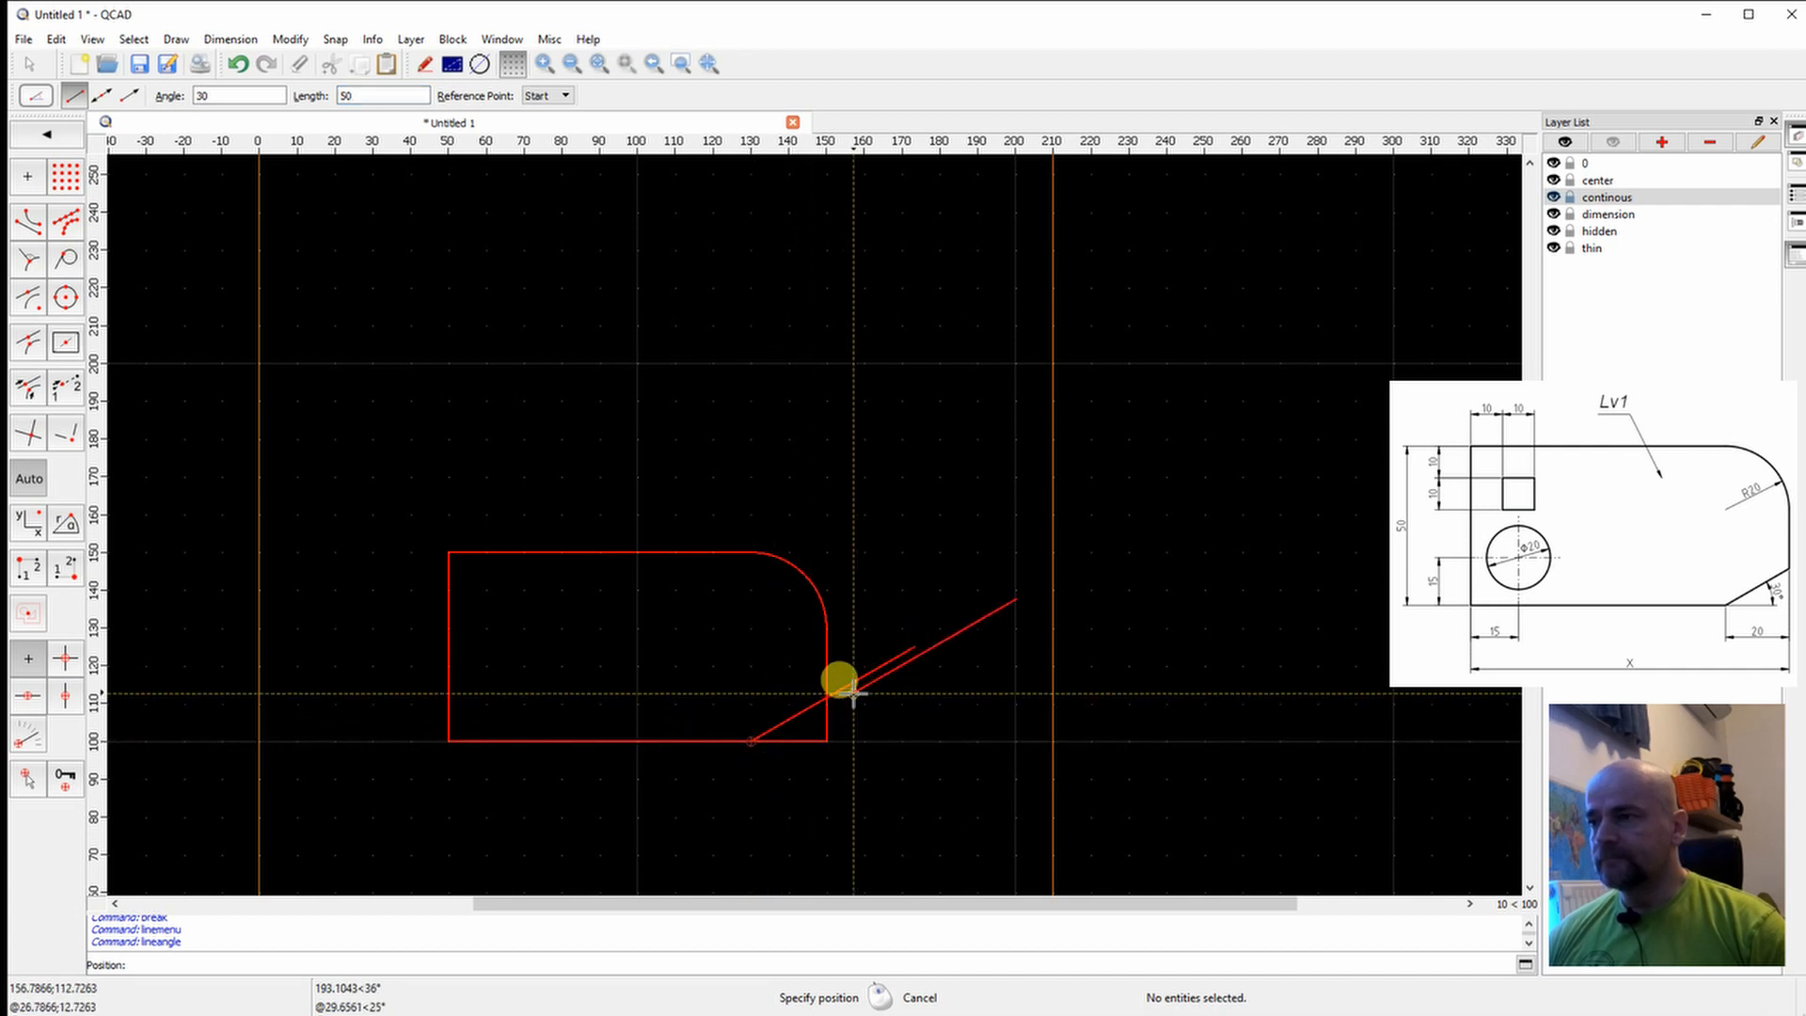
right_click(849, 717)
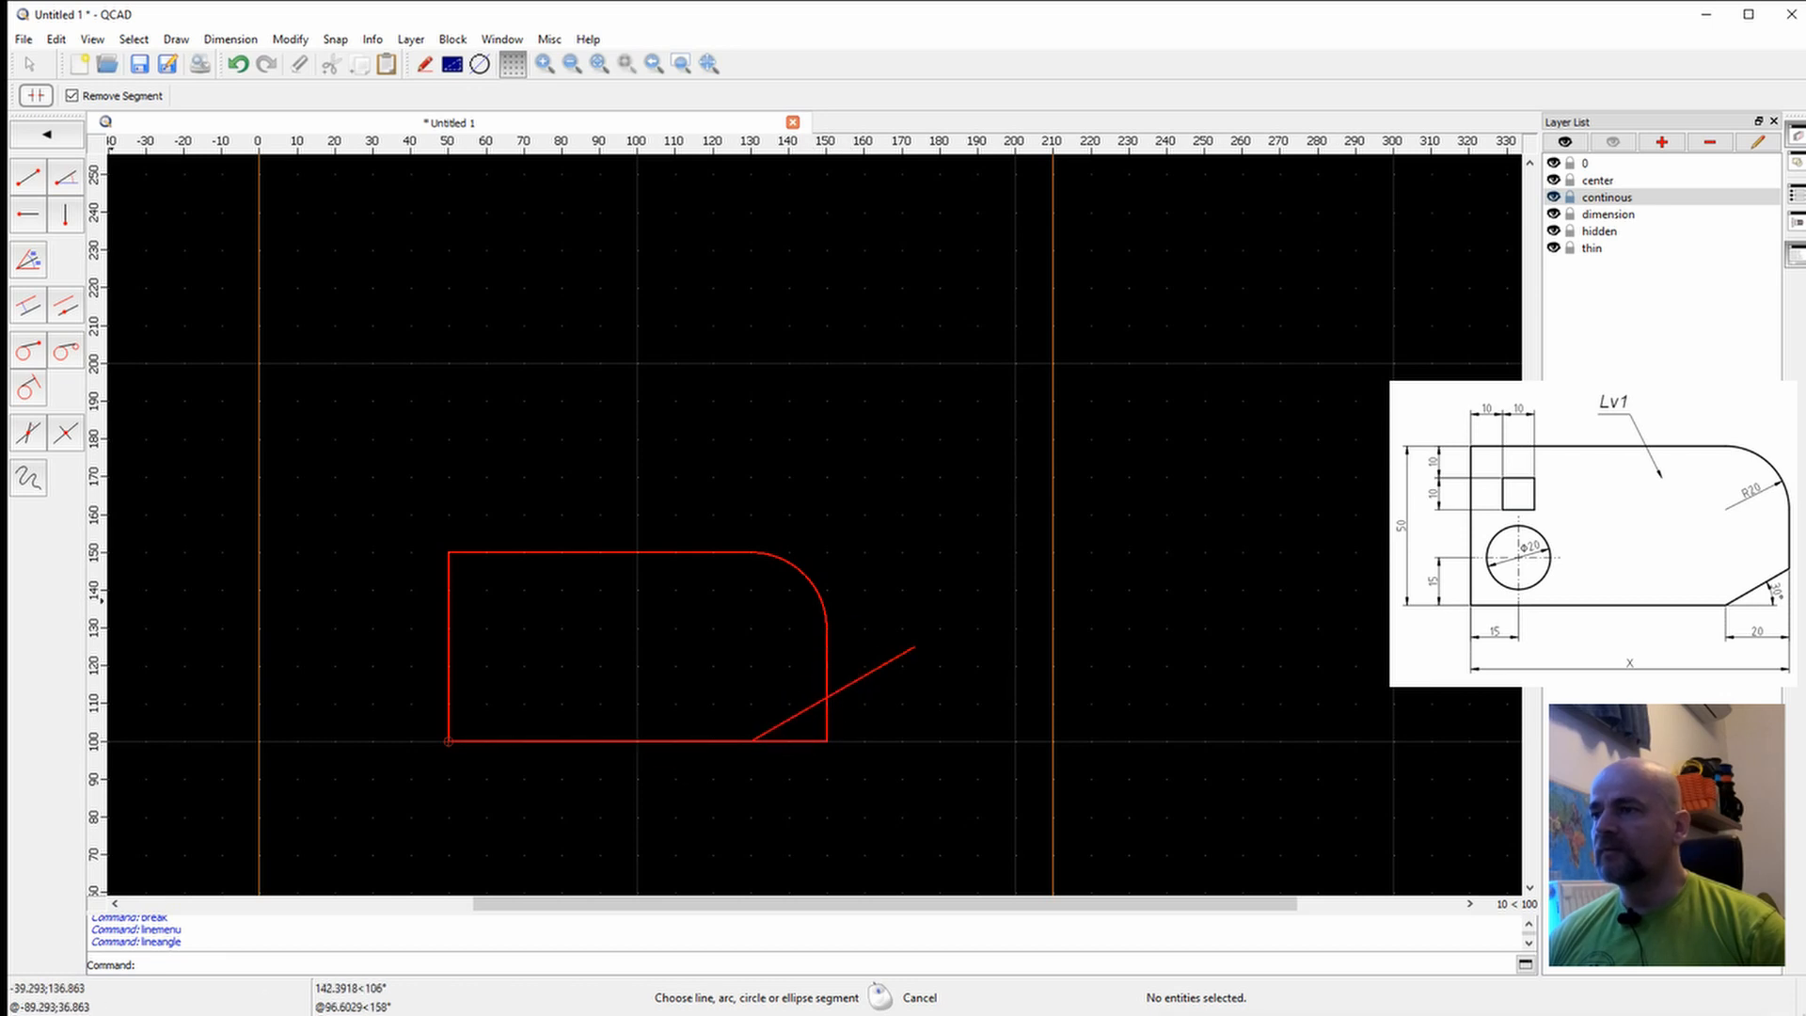
Break out the angled line's overhang and the lower-right corner segments to leave the plate's bevelled corner.
click(42, 139)
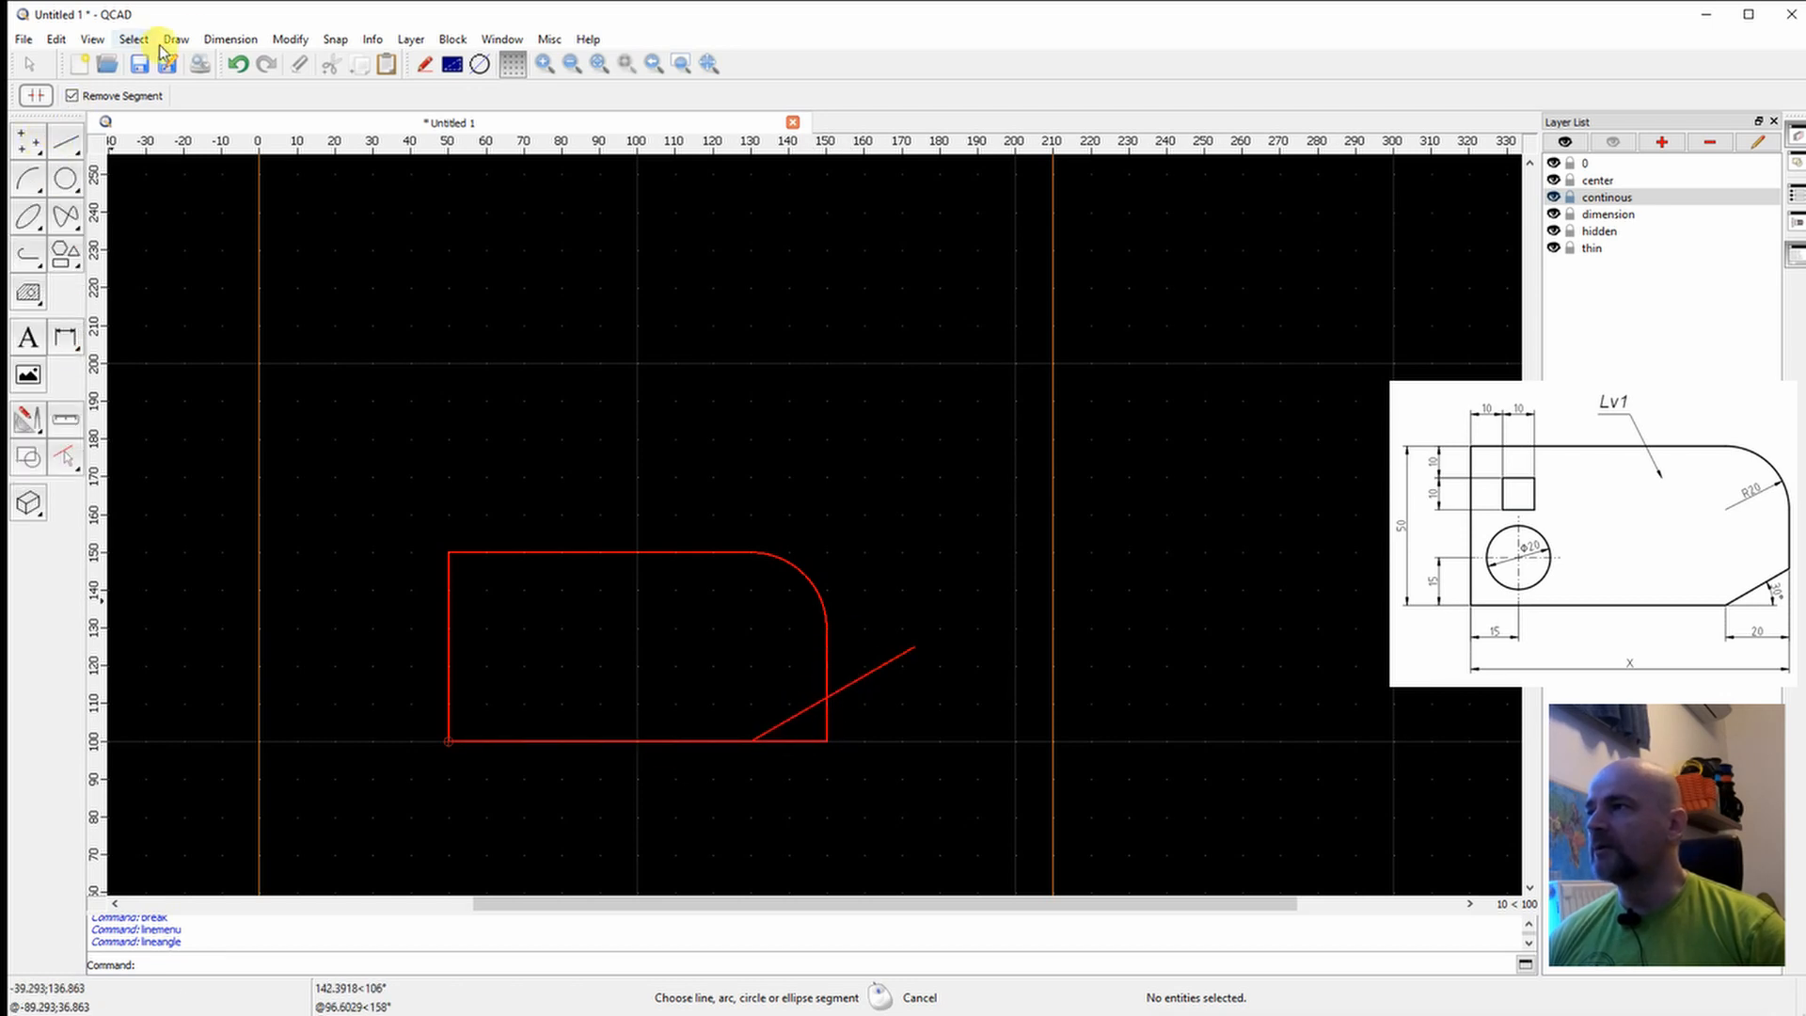
click(289, 39)
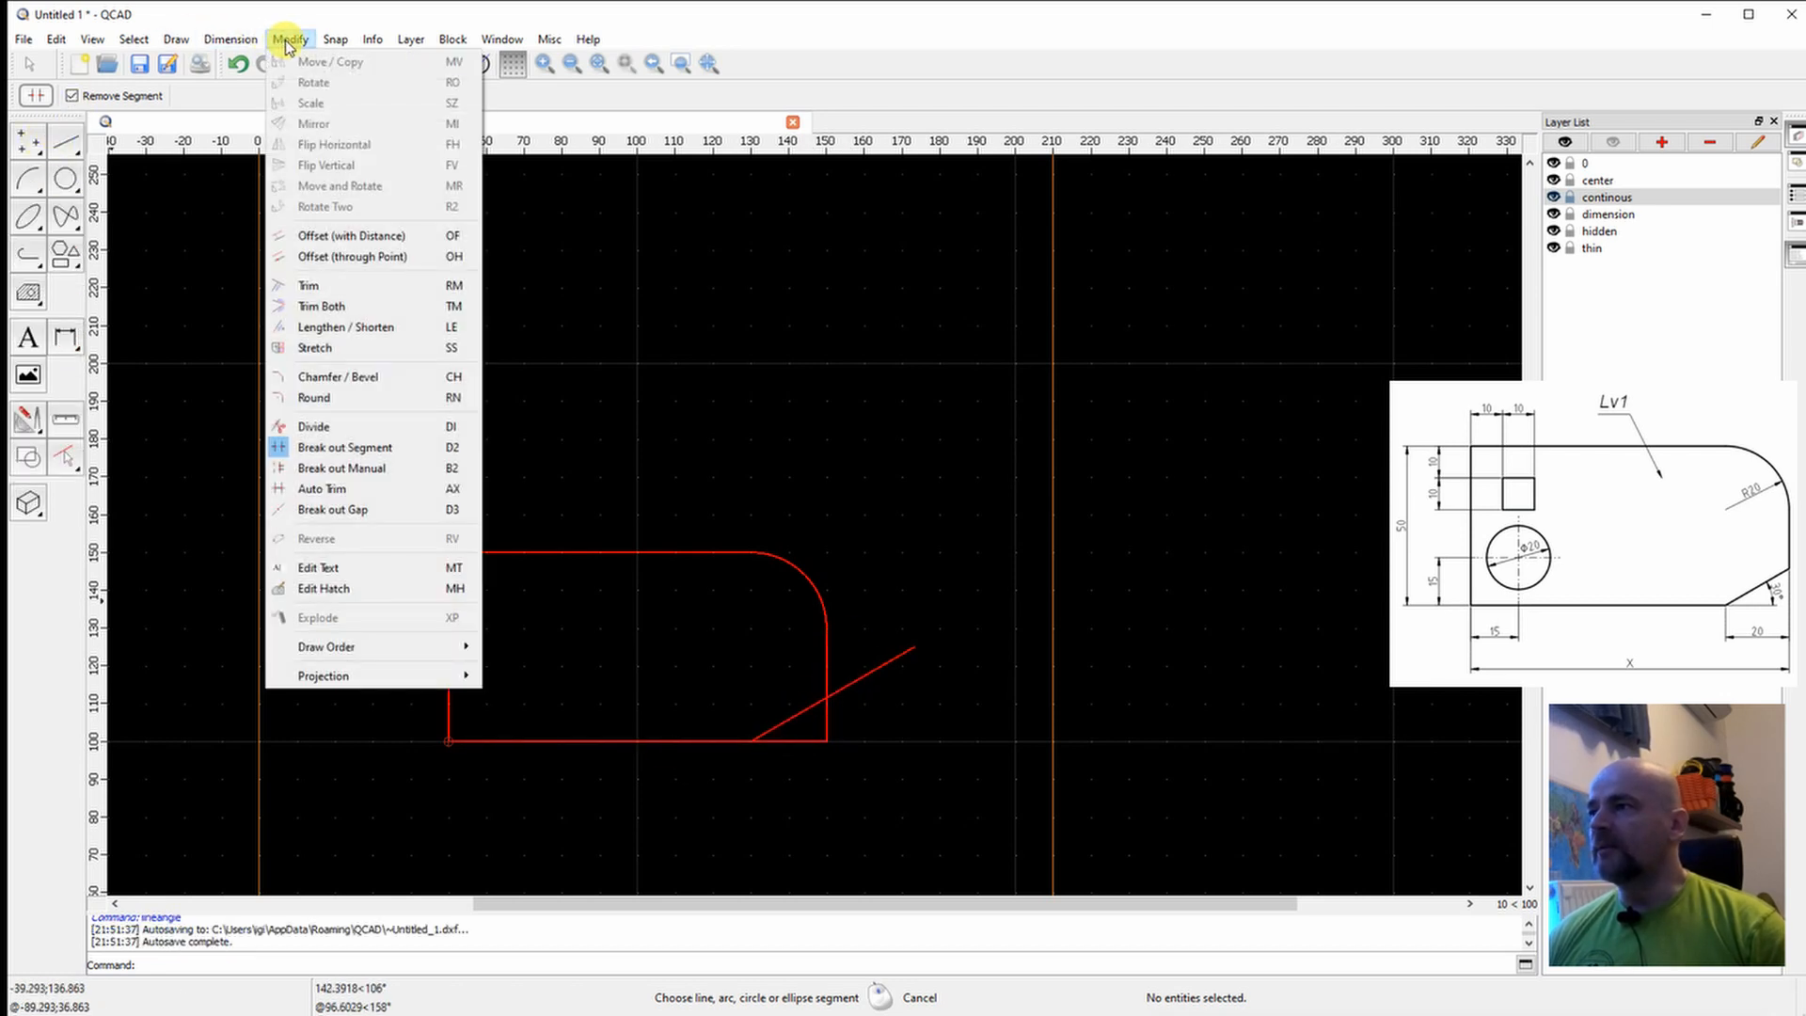
click(281, 41)
click(28, 418)
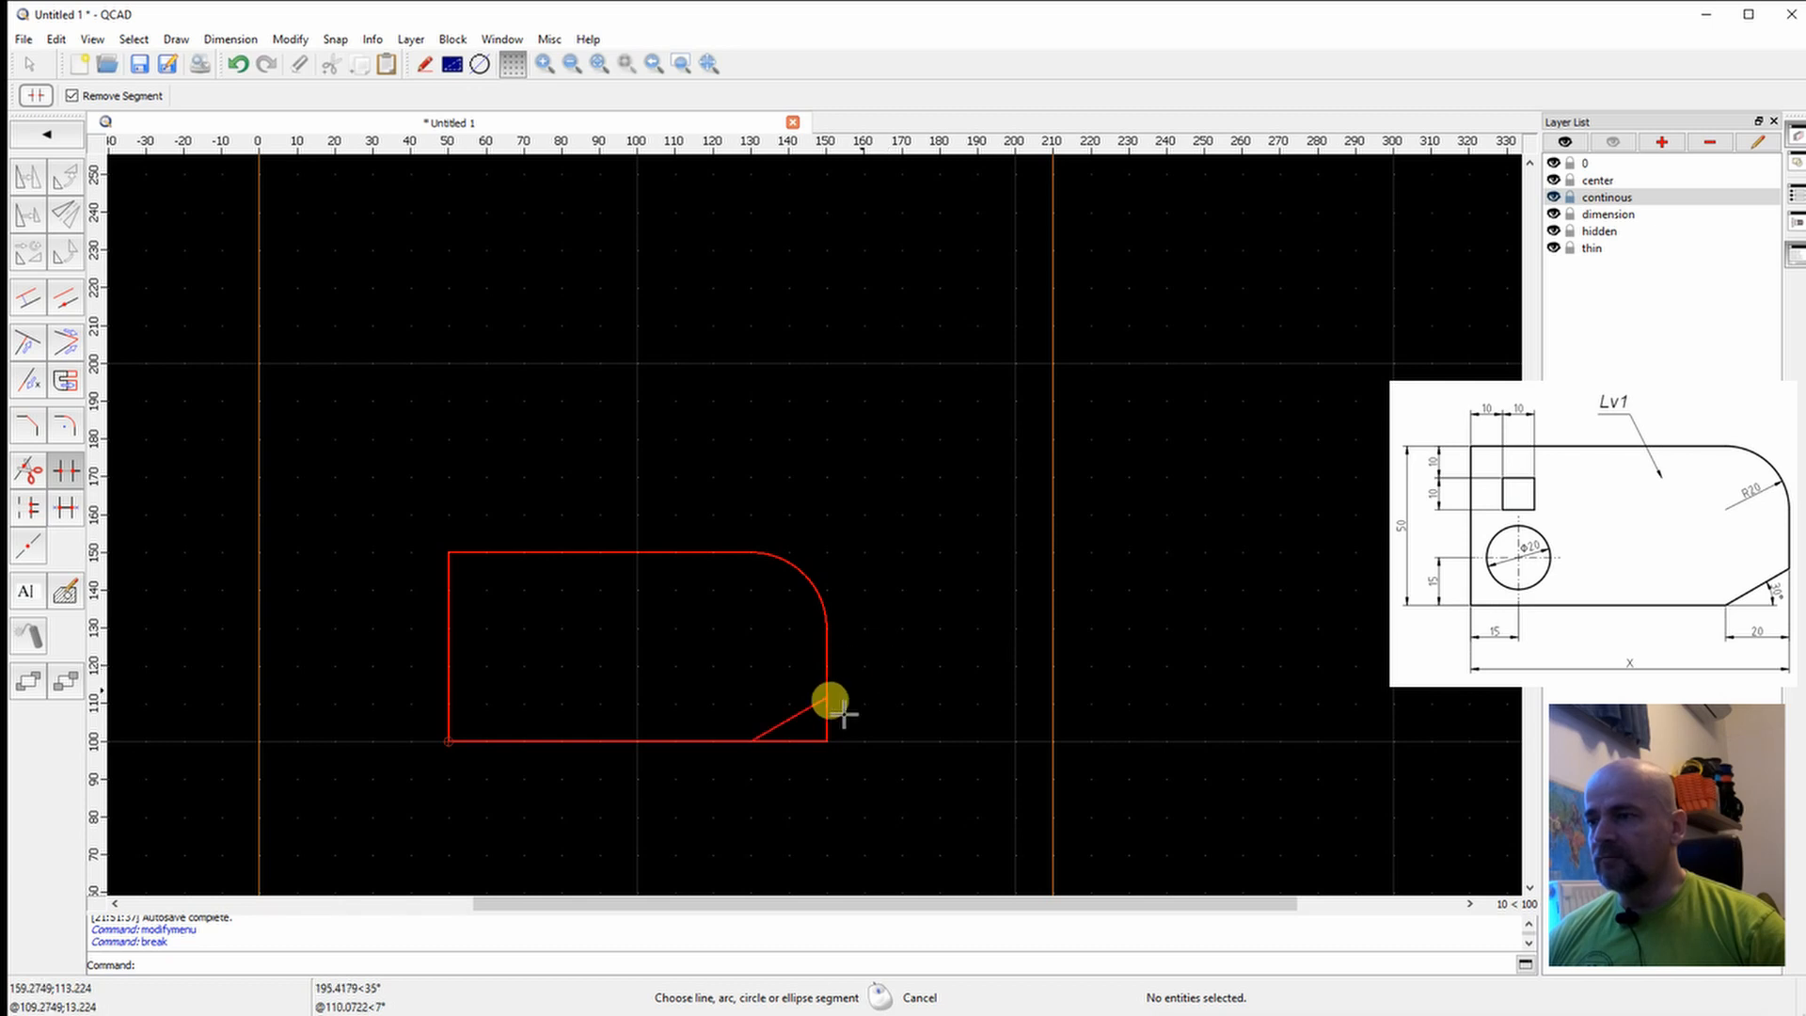
click(797, 743)
click(800, 743)
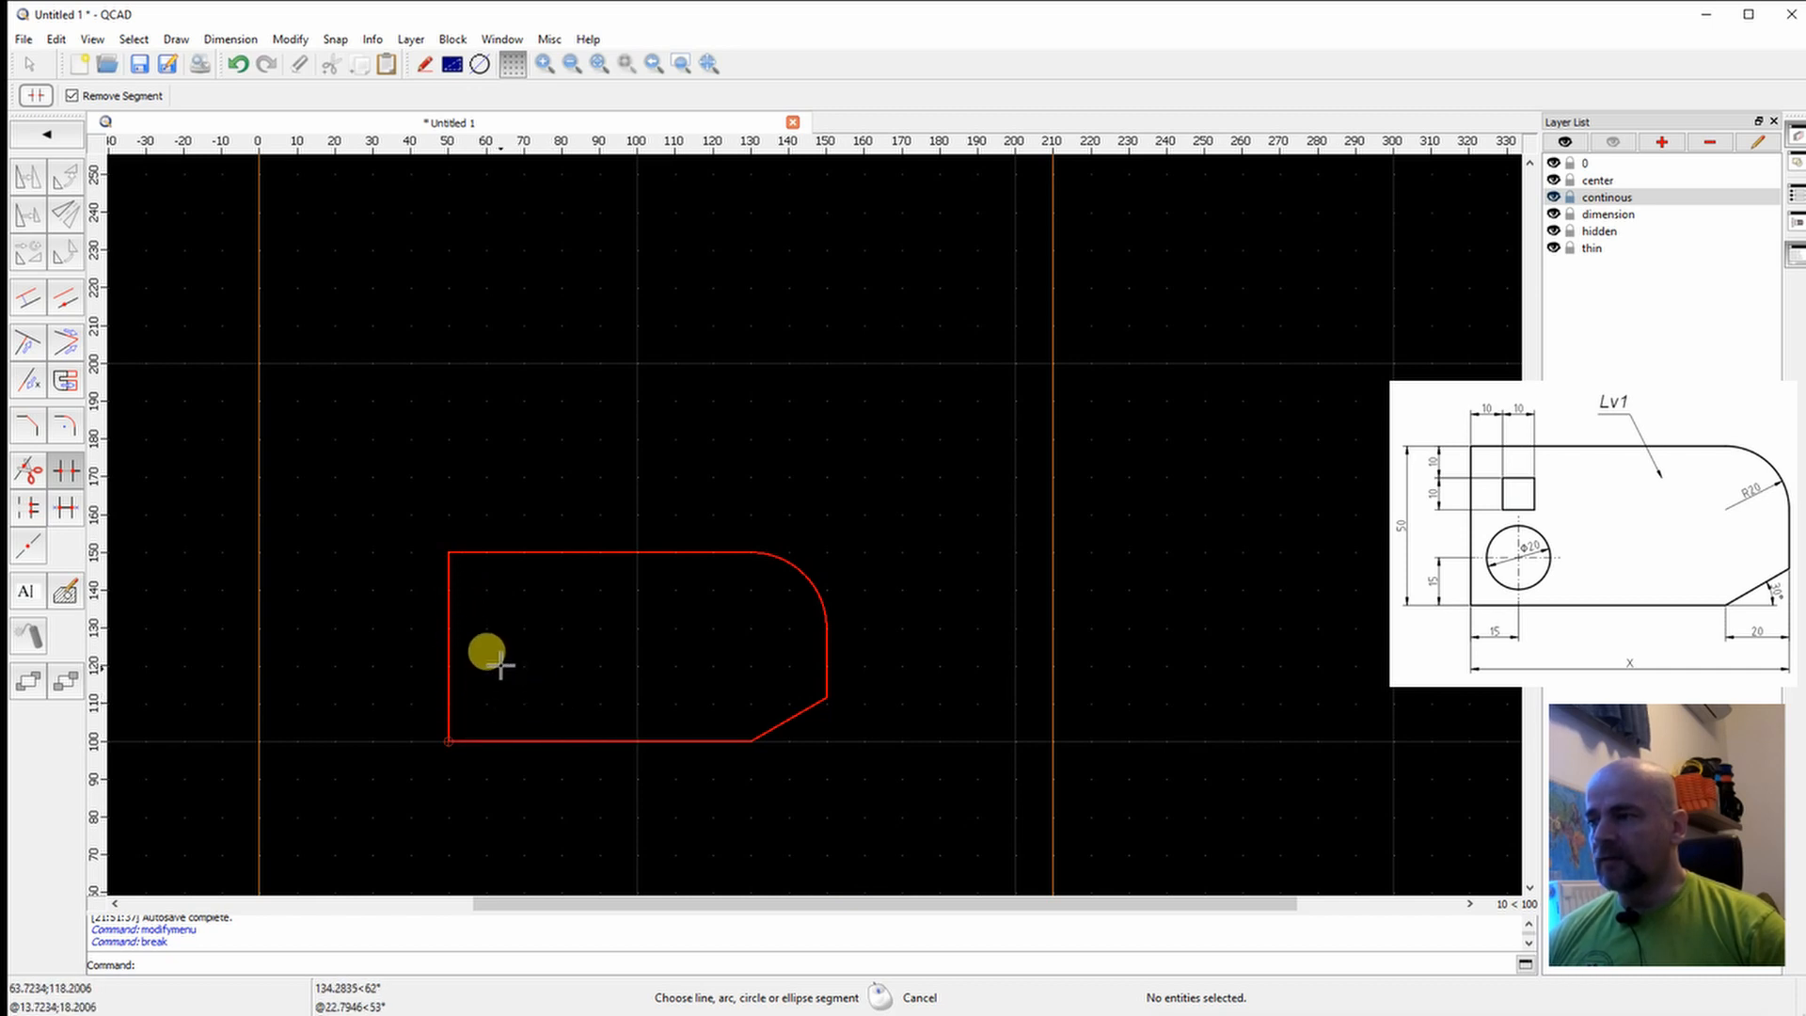
Draw a 10 × 10 square with lines through 60;140, 70;140, 70;130 and 60;130, and end the line sequence.
scroll(493, 686, up, 5)
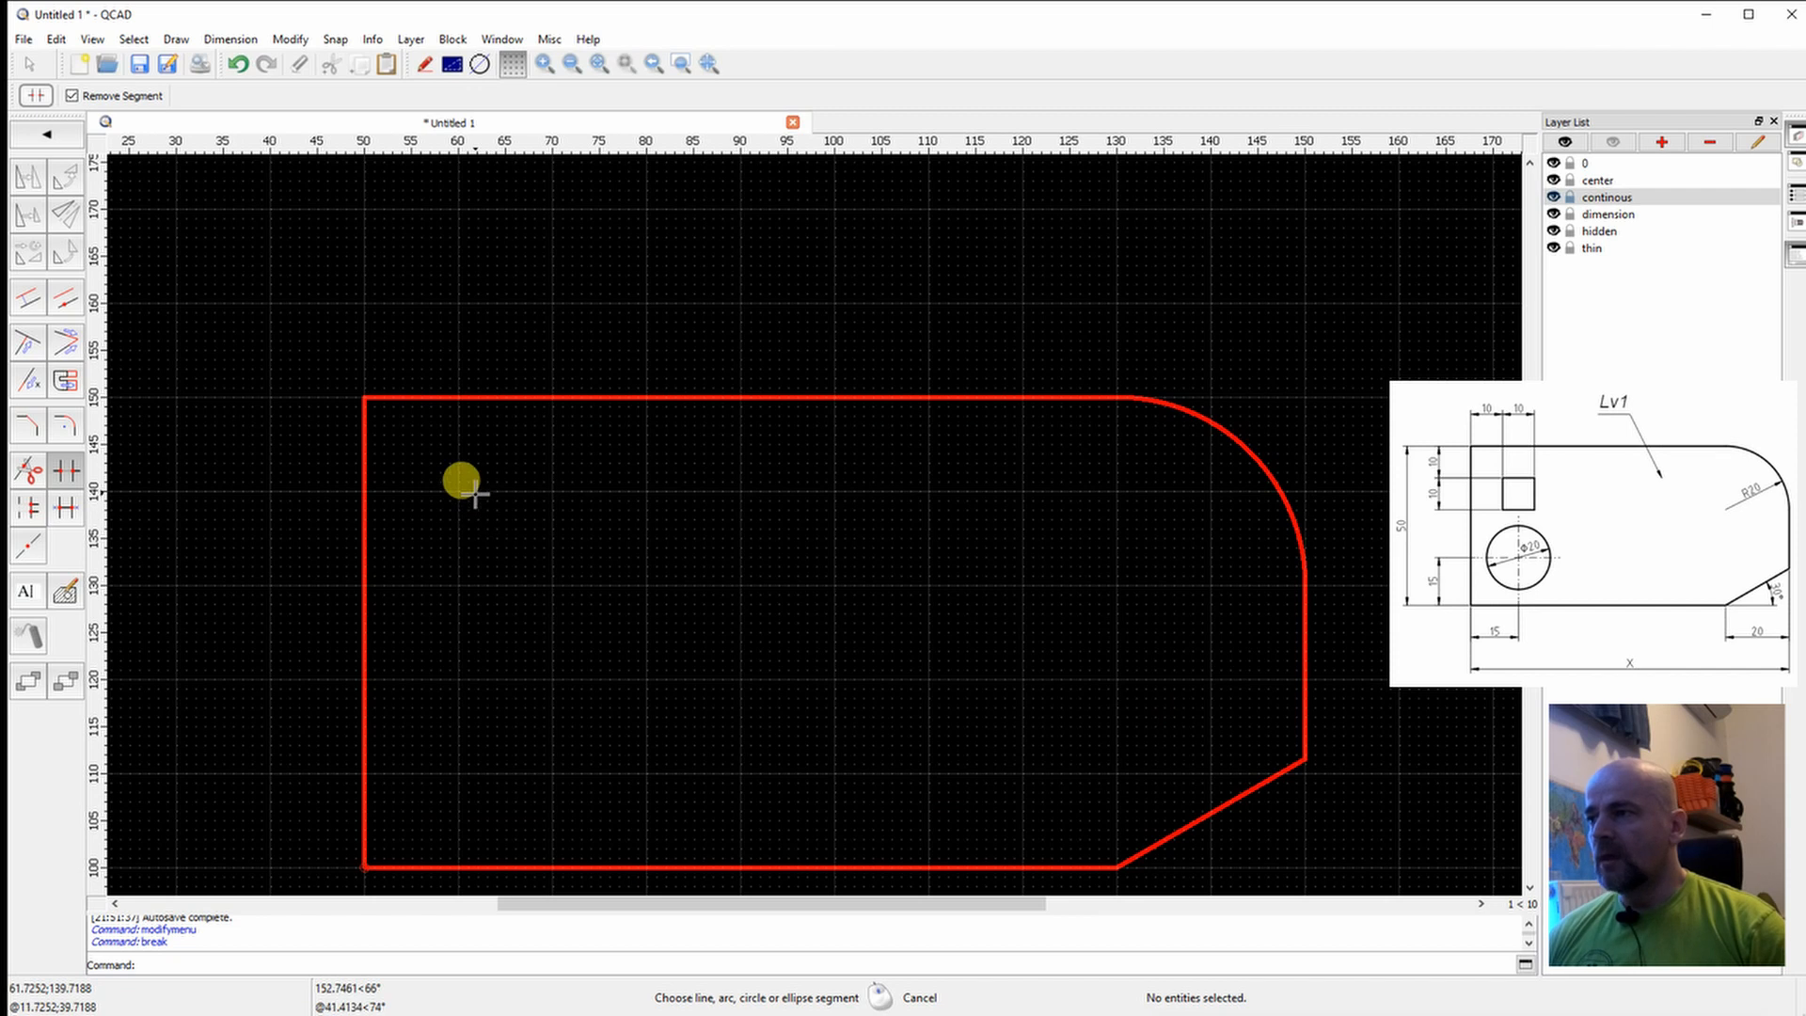
scroll(475, 495, down, 1)
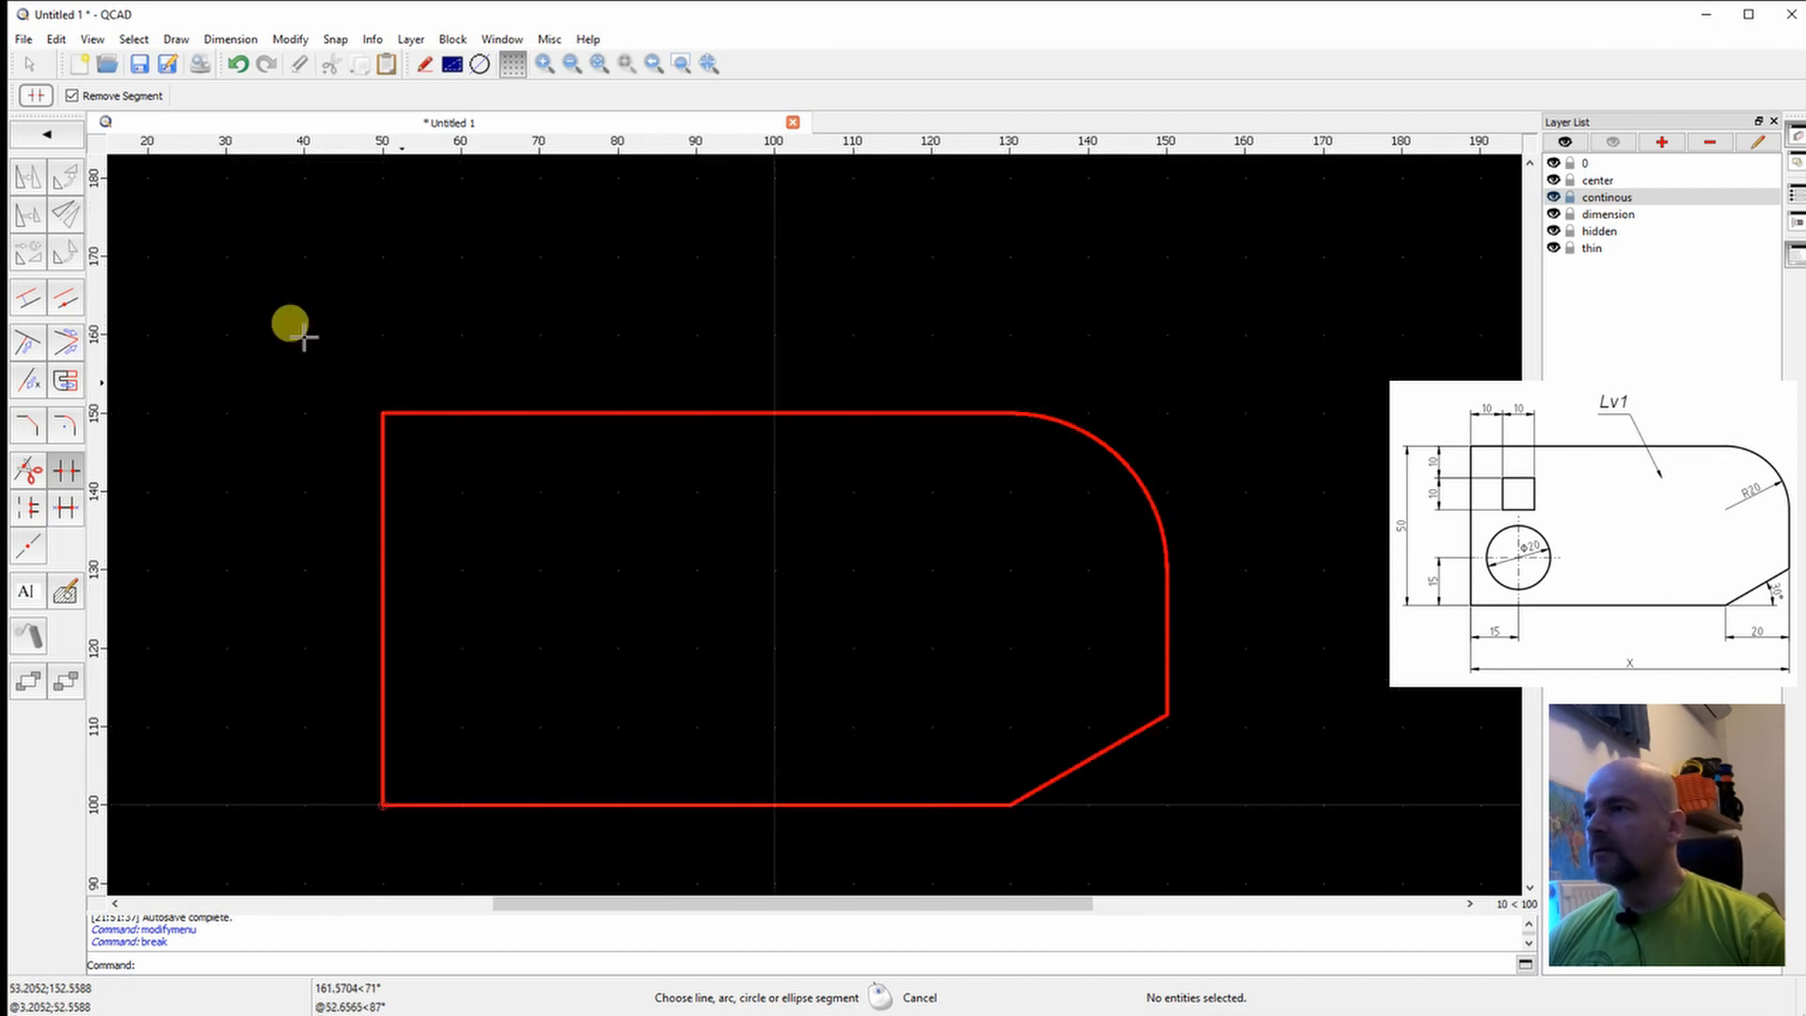
click(56, 137)
click(66, 144)
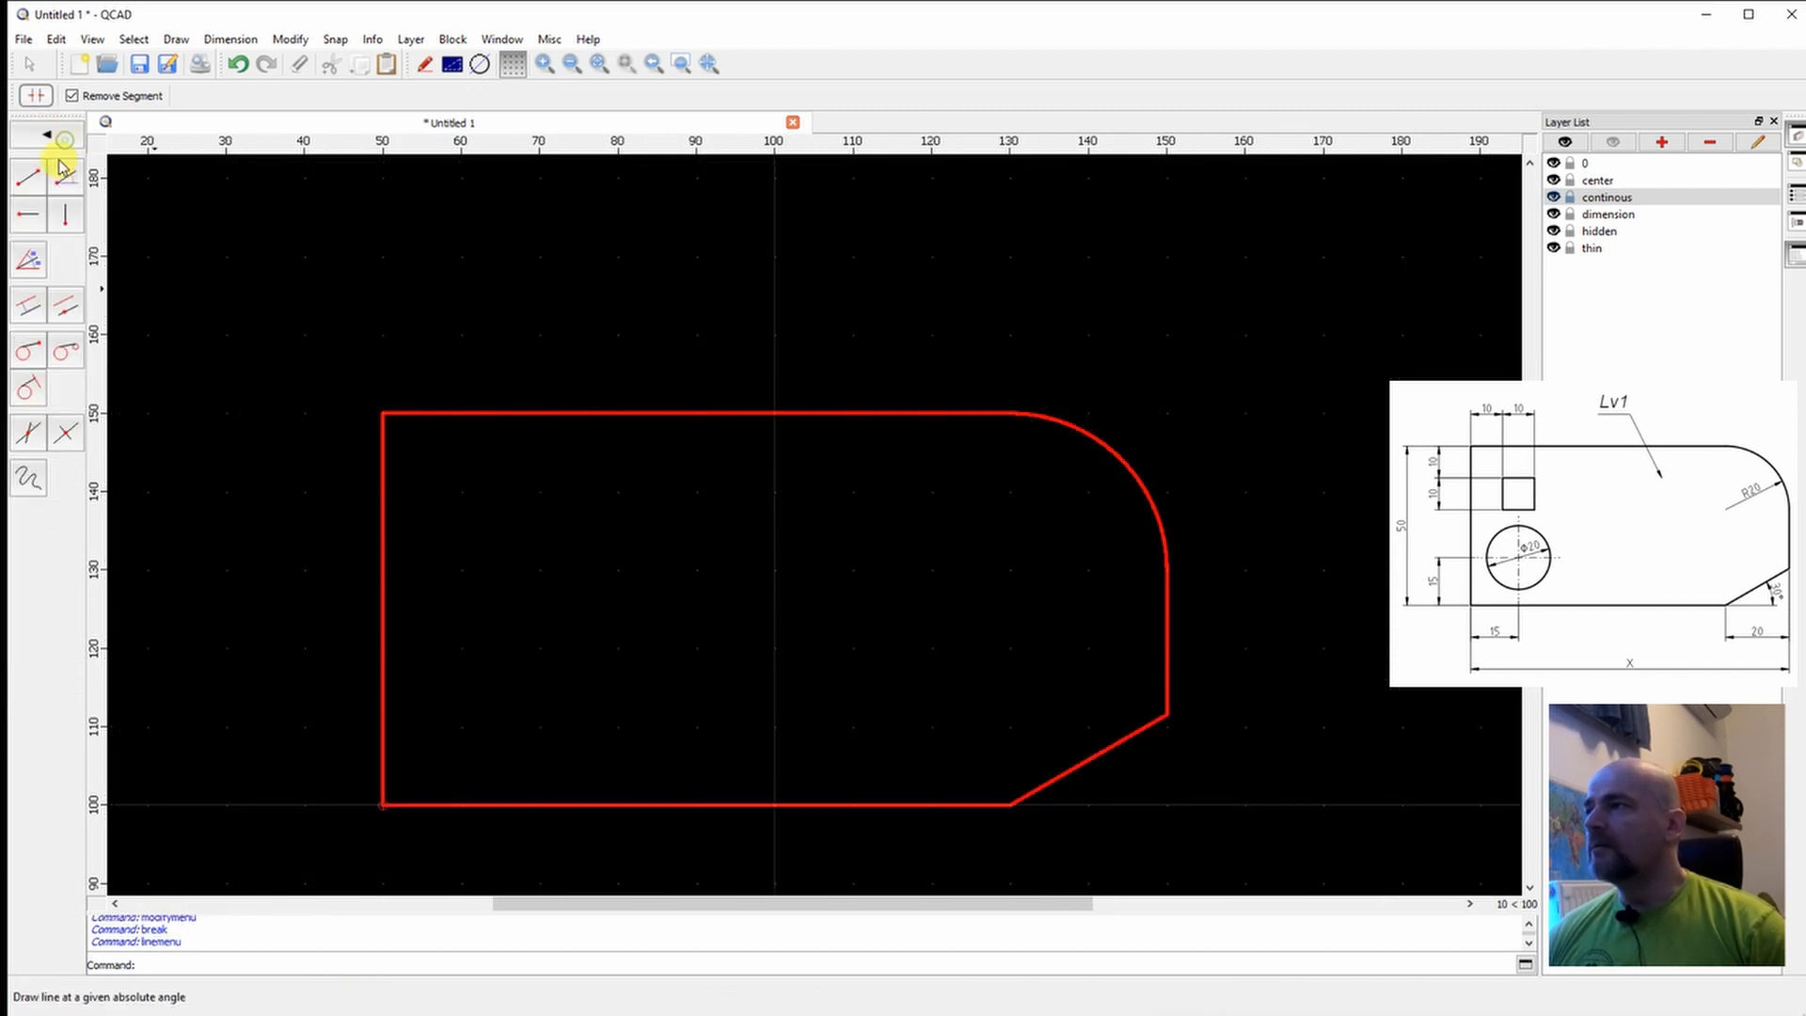
click(29, 173)
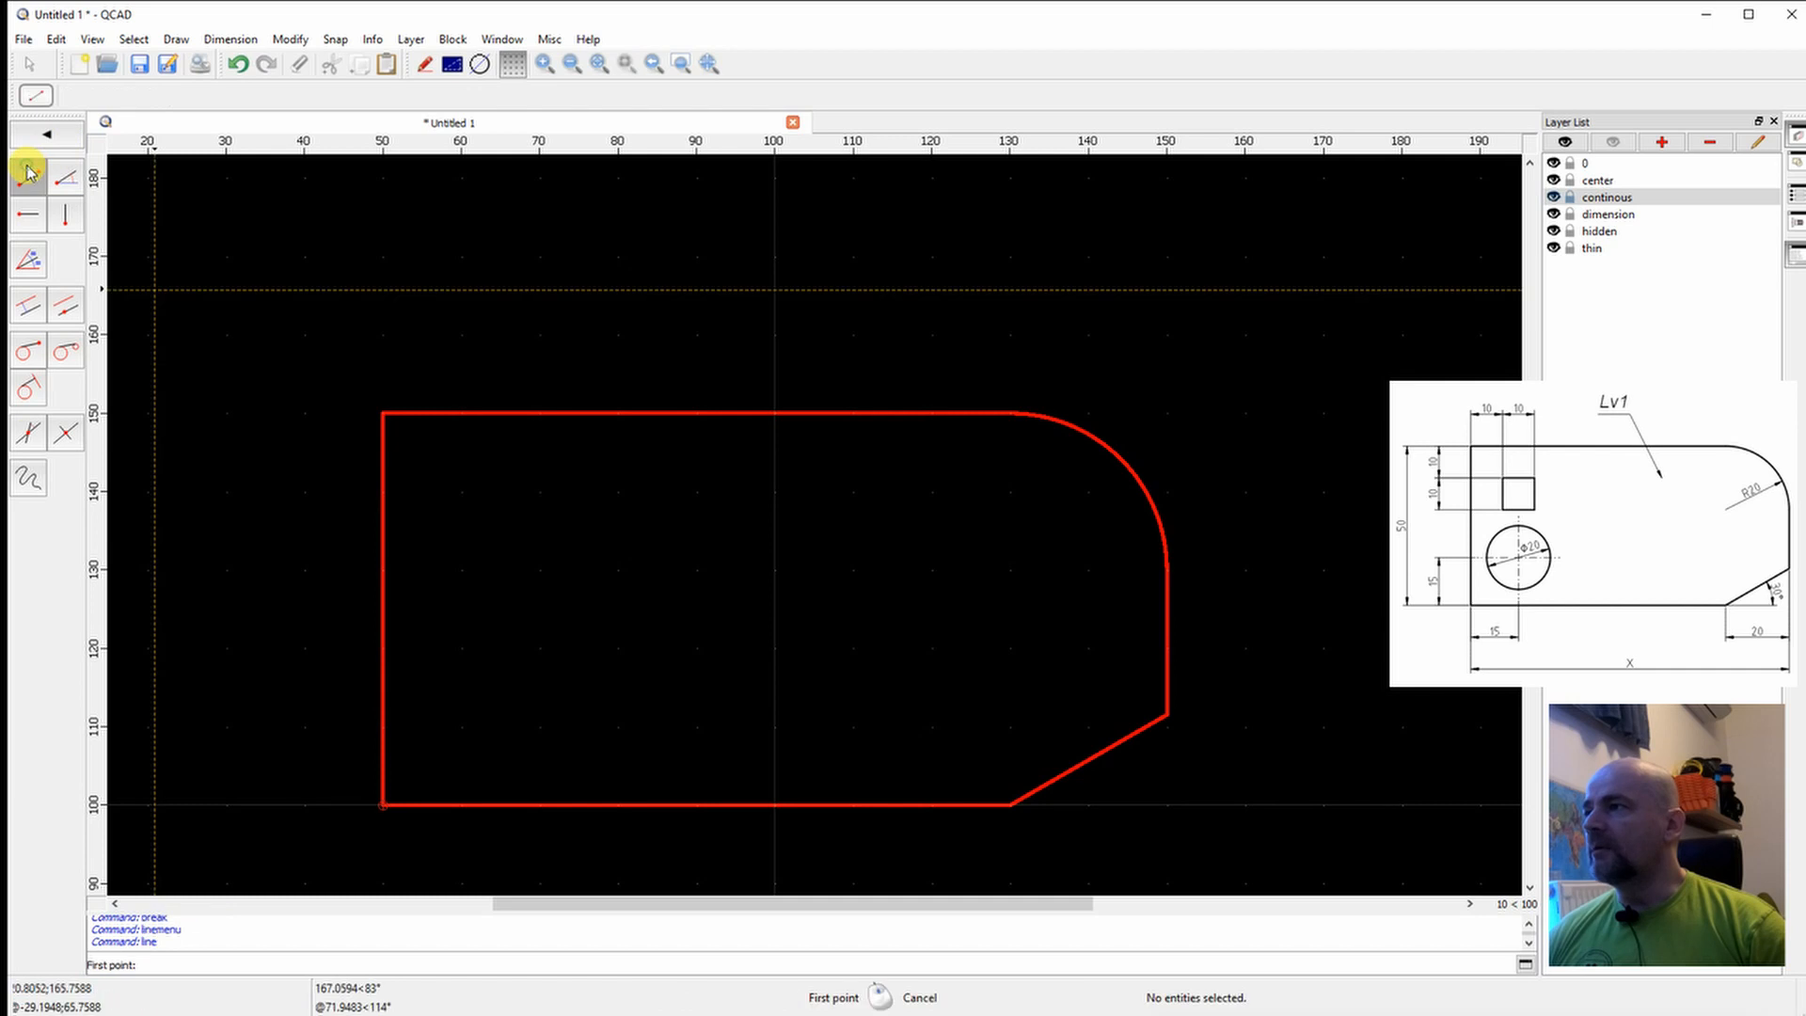
click(460, 490)
click(539, 491)
click(538, 569)
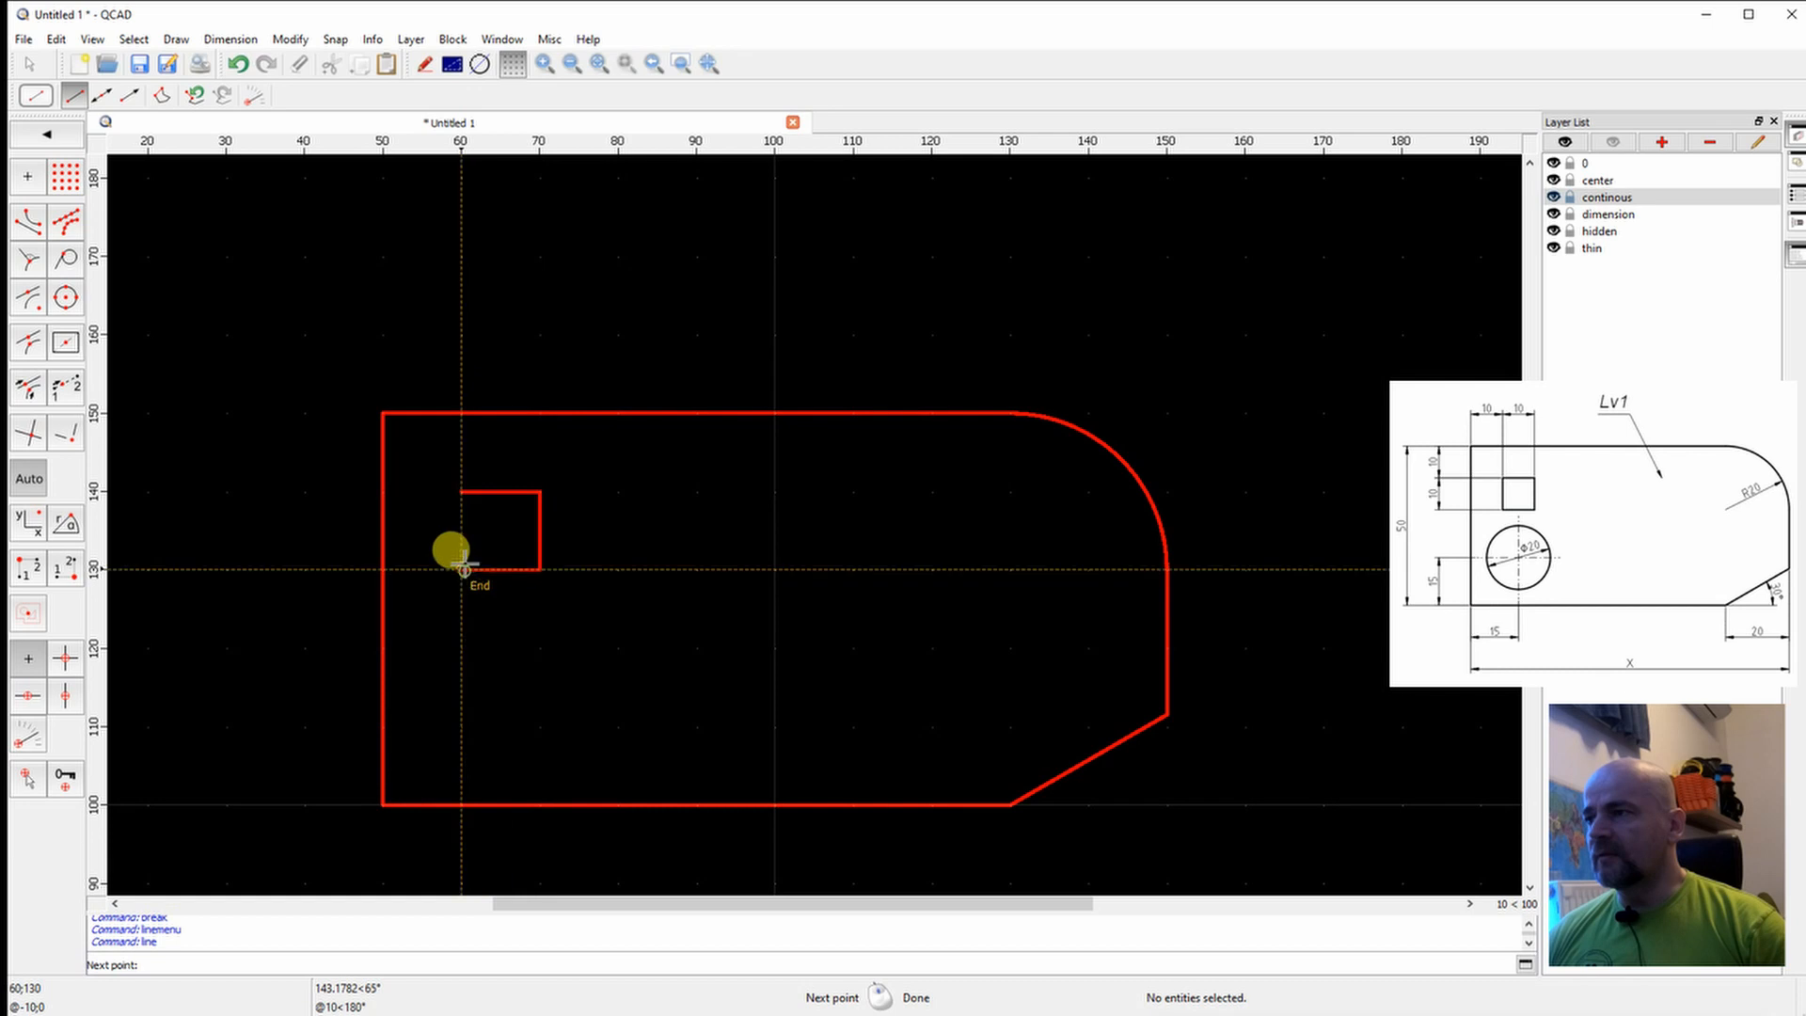
click(461, 569)
click(460, 490)
right_click(462, 670)
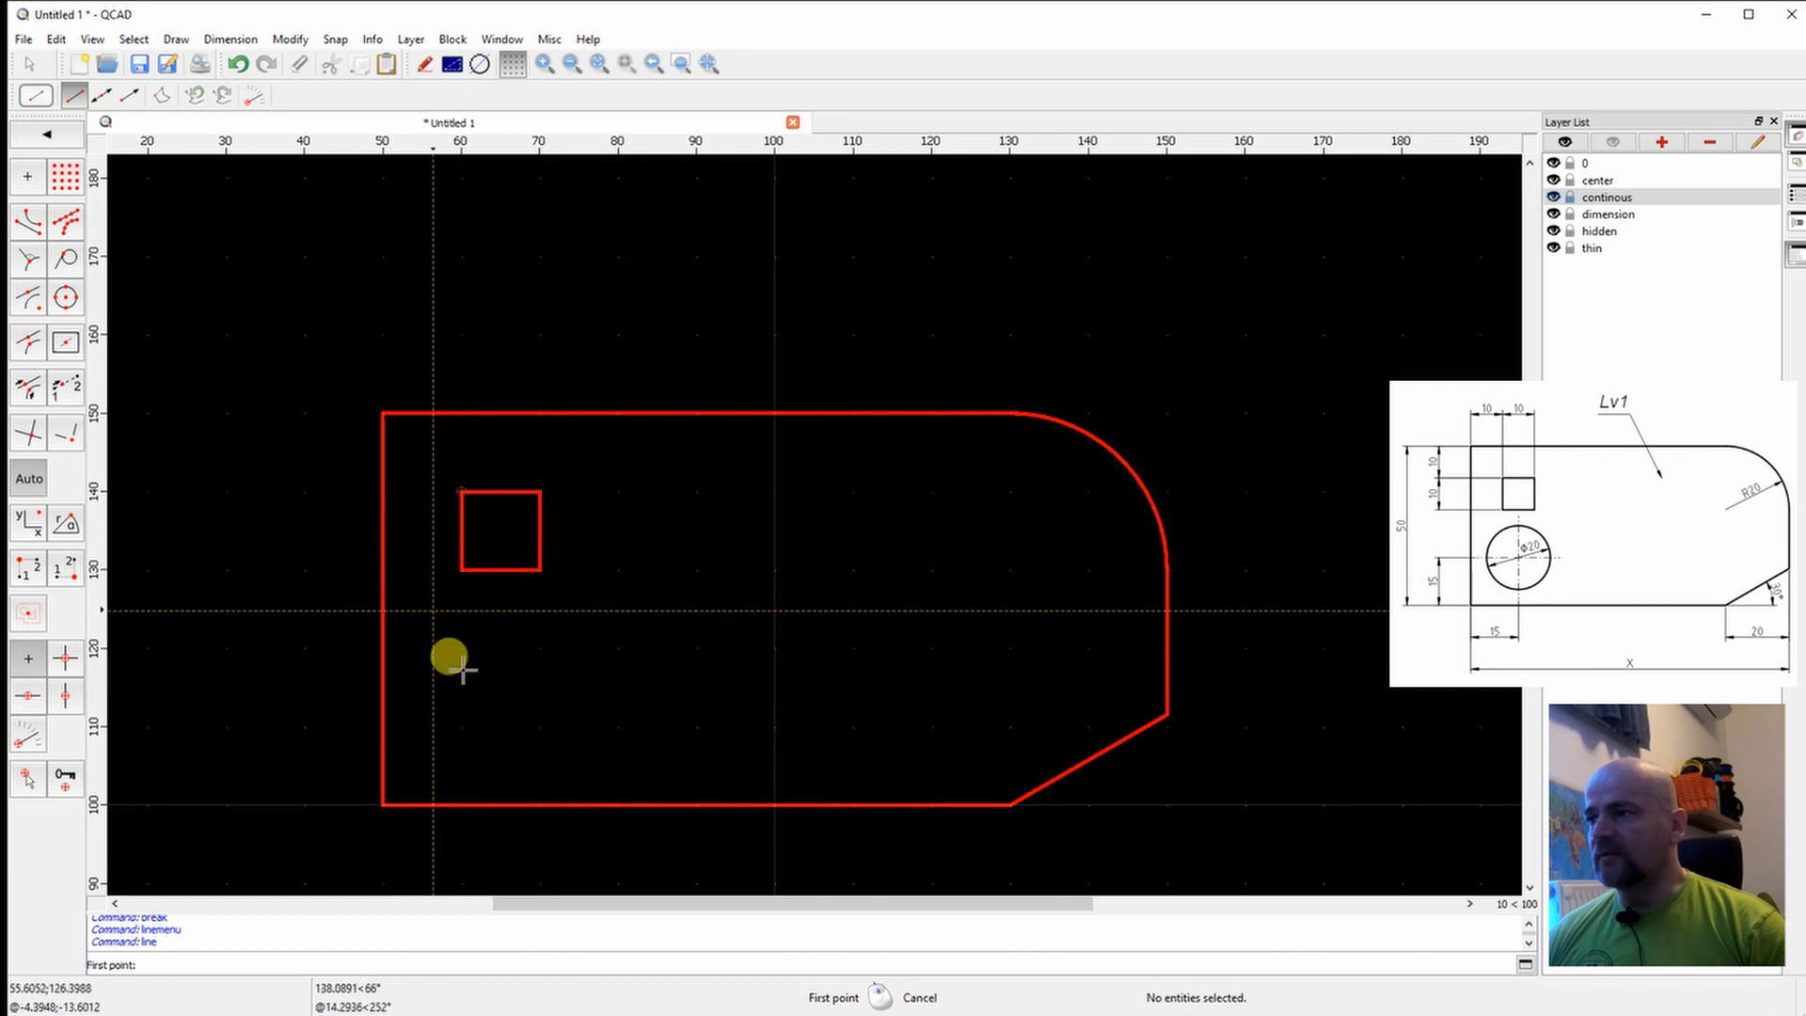
Draw a circle centred at 65;115 with its edge through 75;115, and leave the drawing commands.
scroll(505, 721, up, 3)
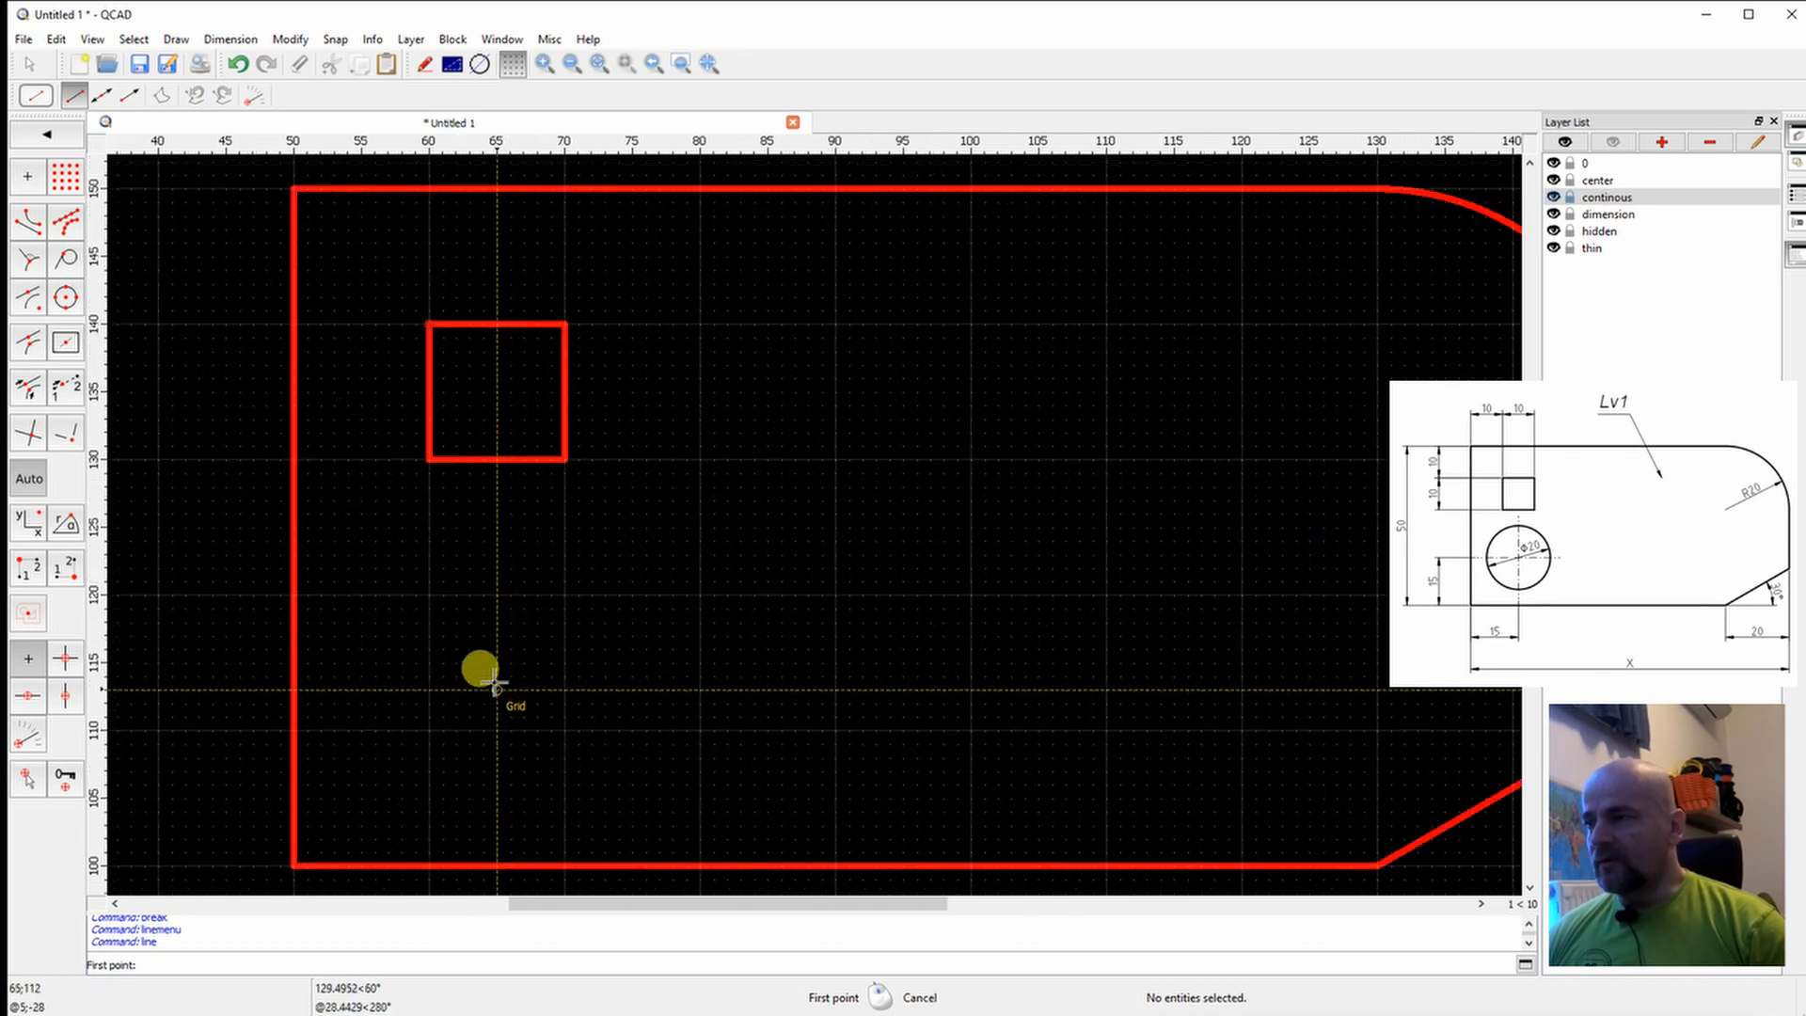
click(46, 134)
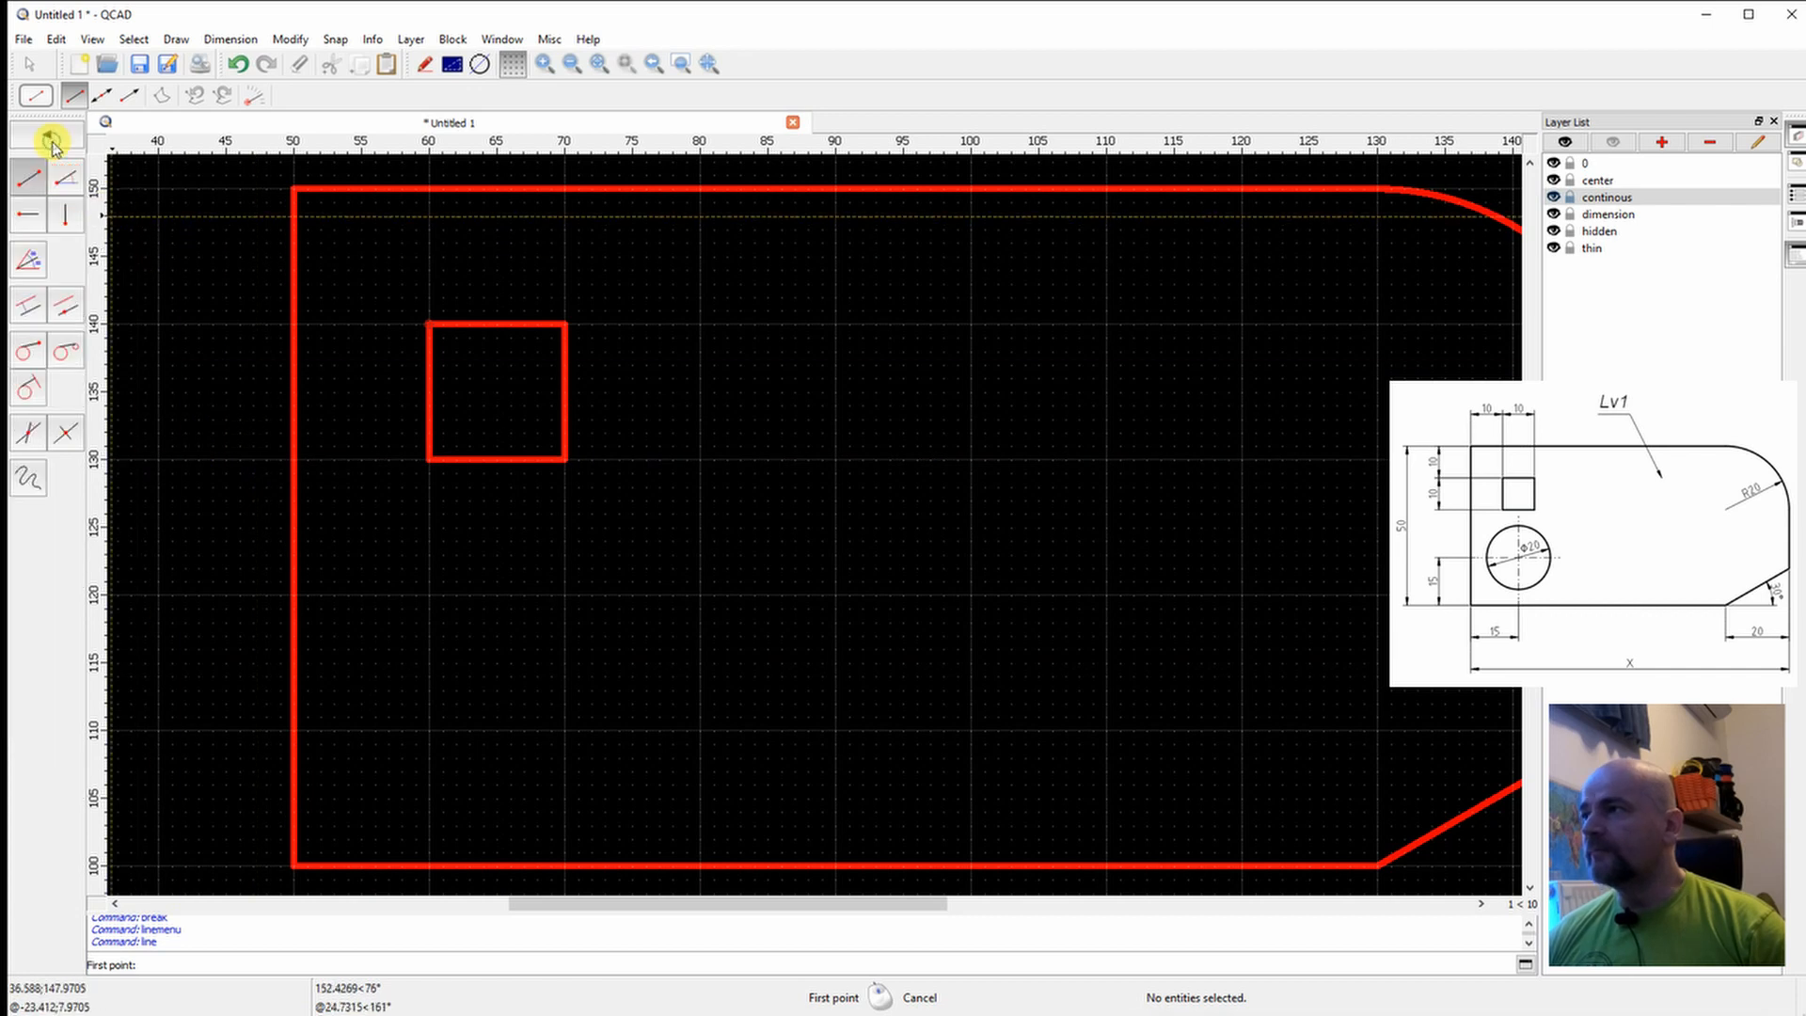
click(62, 179)
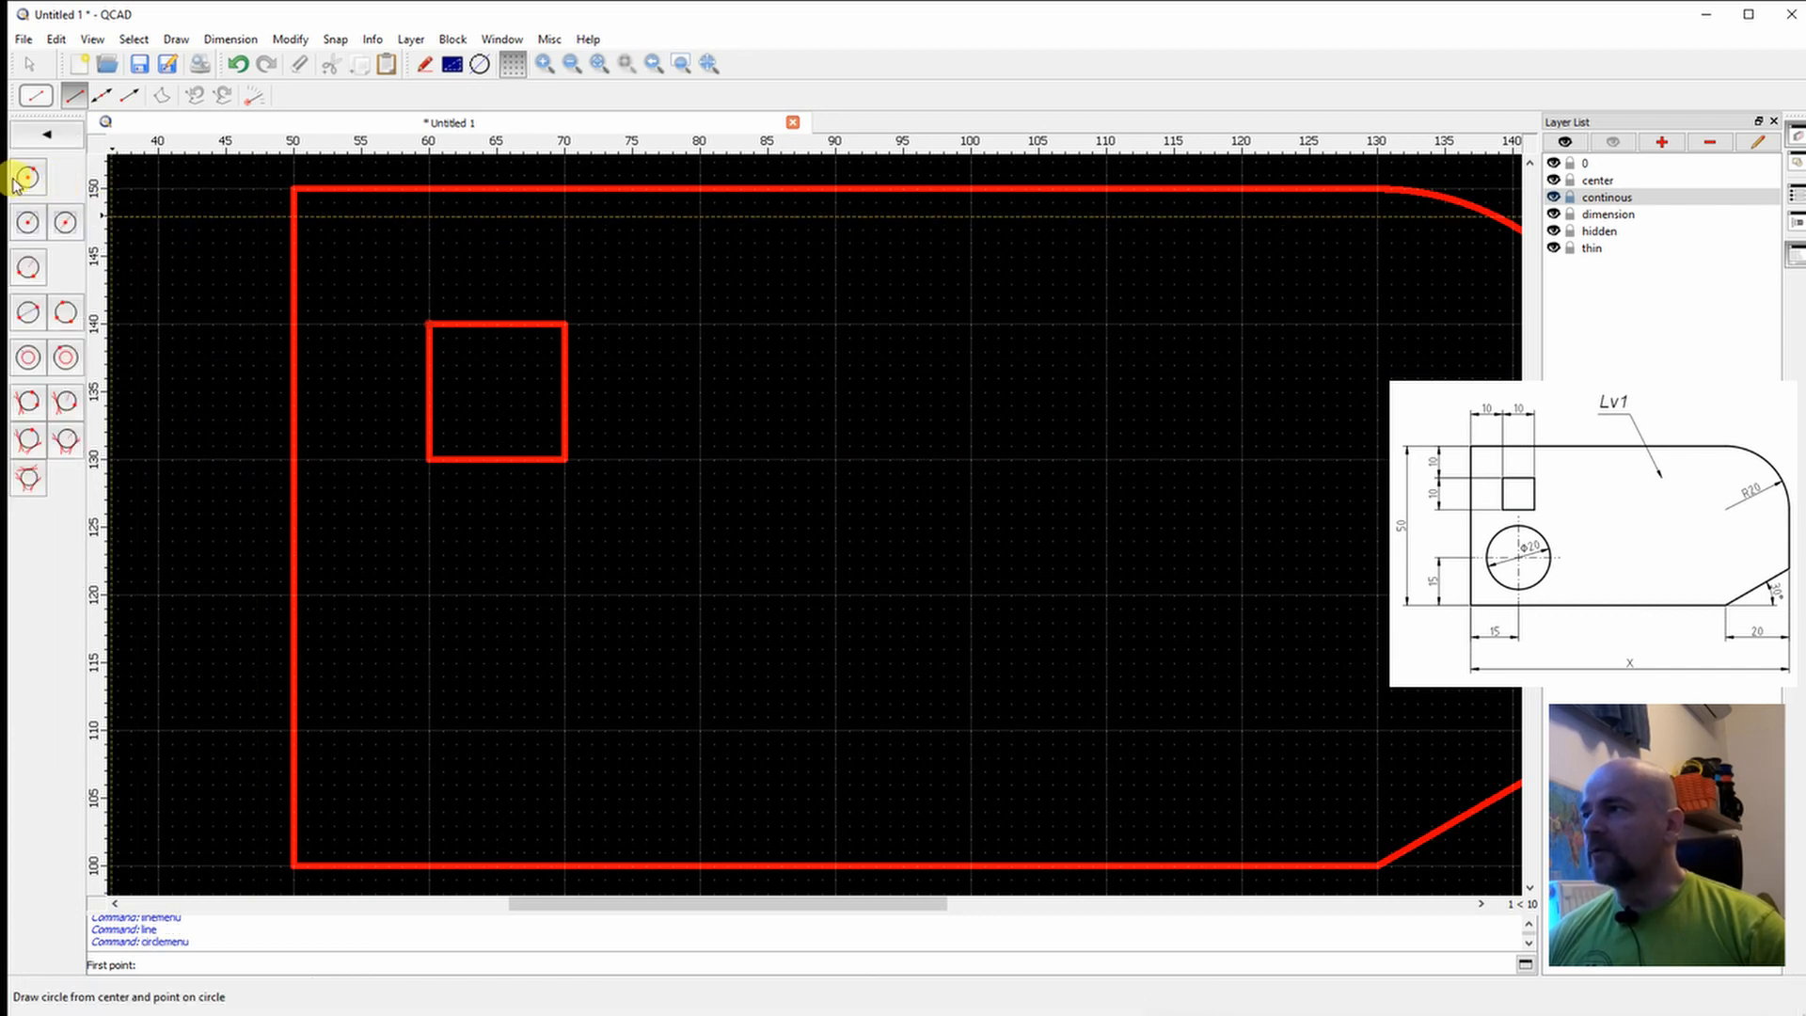
click(26, 178)
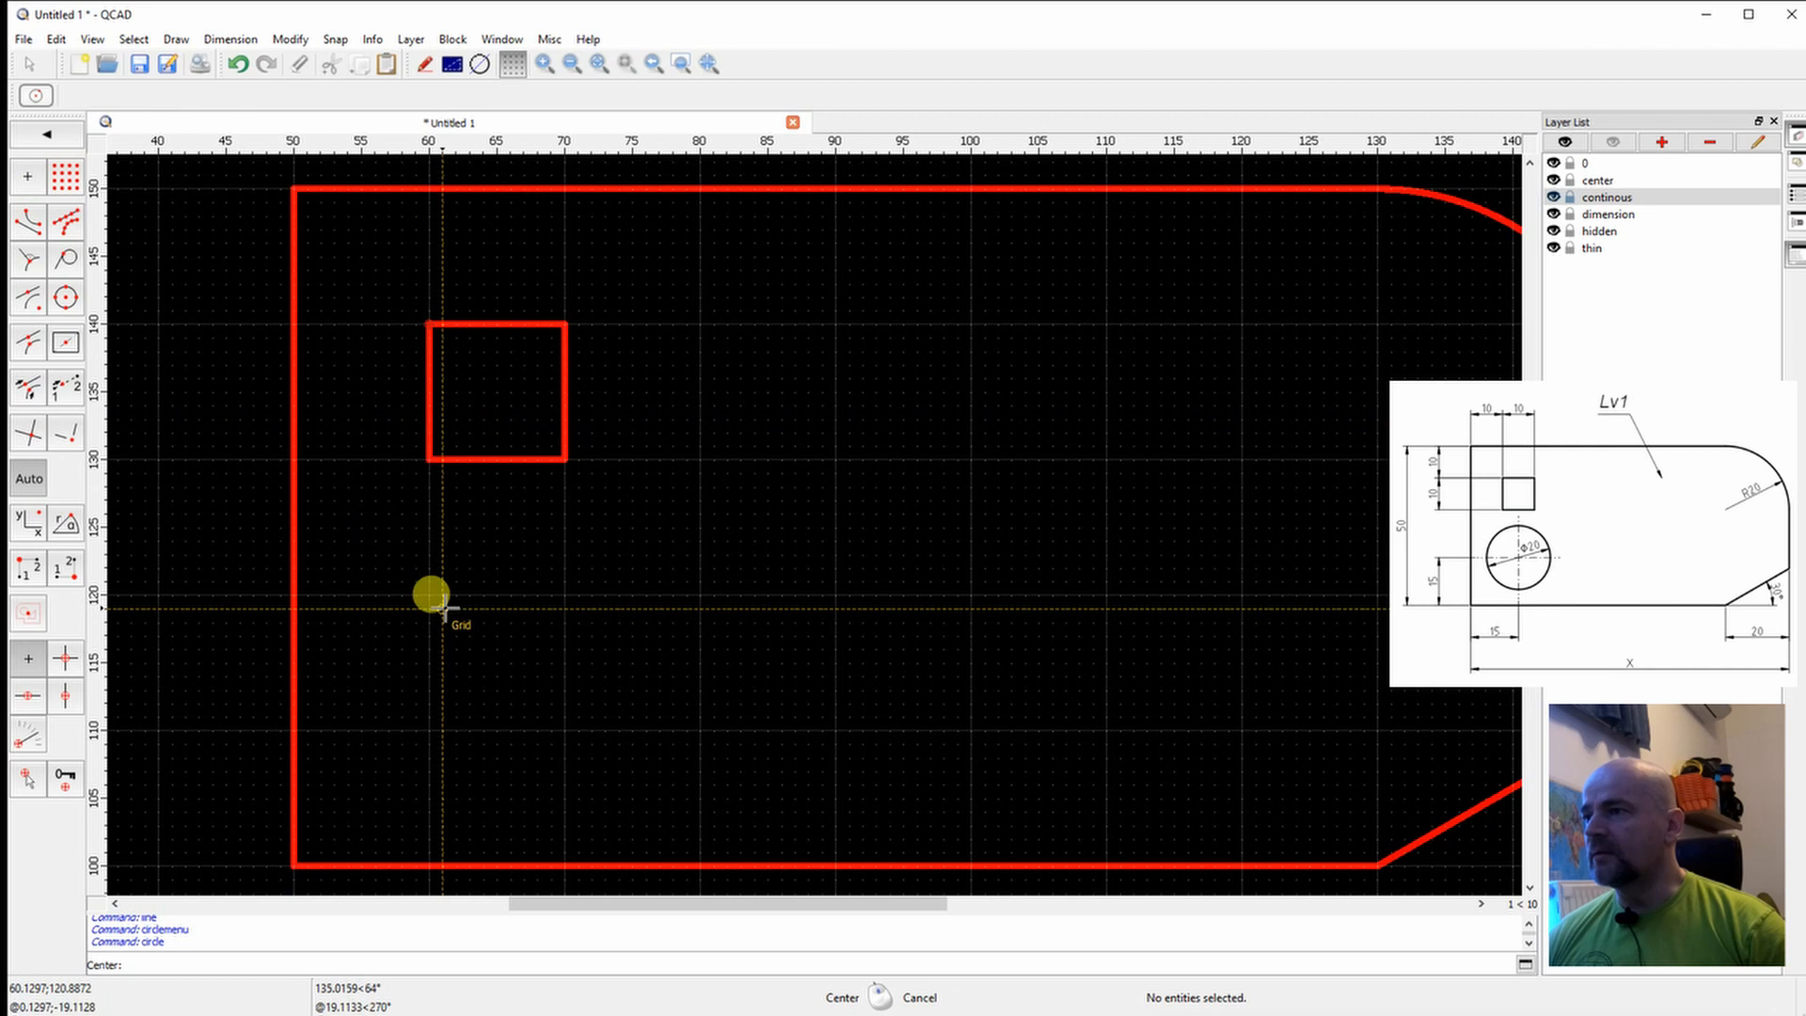
click(497, 662)
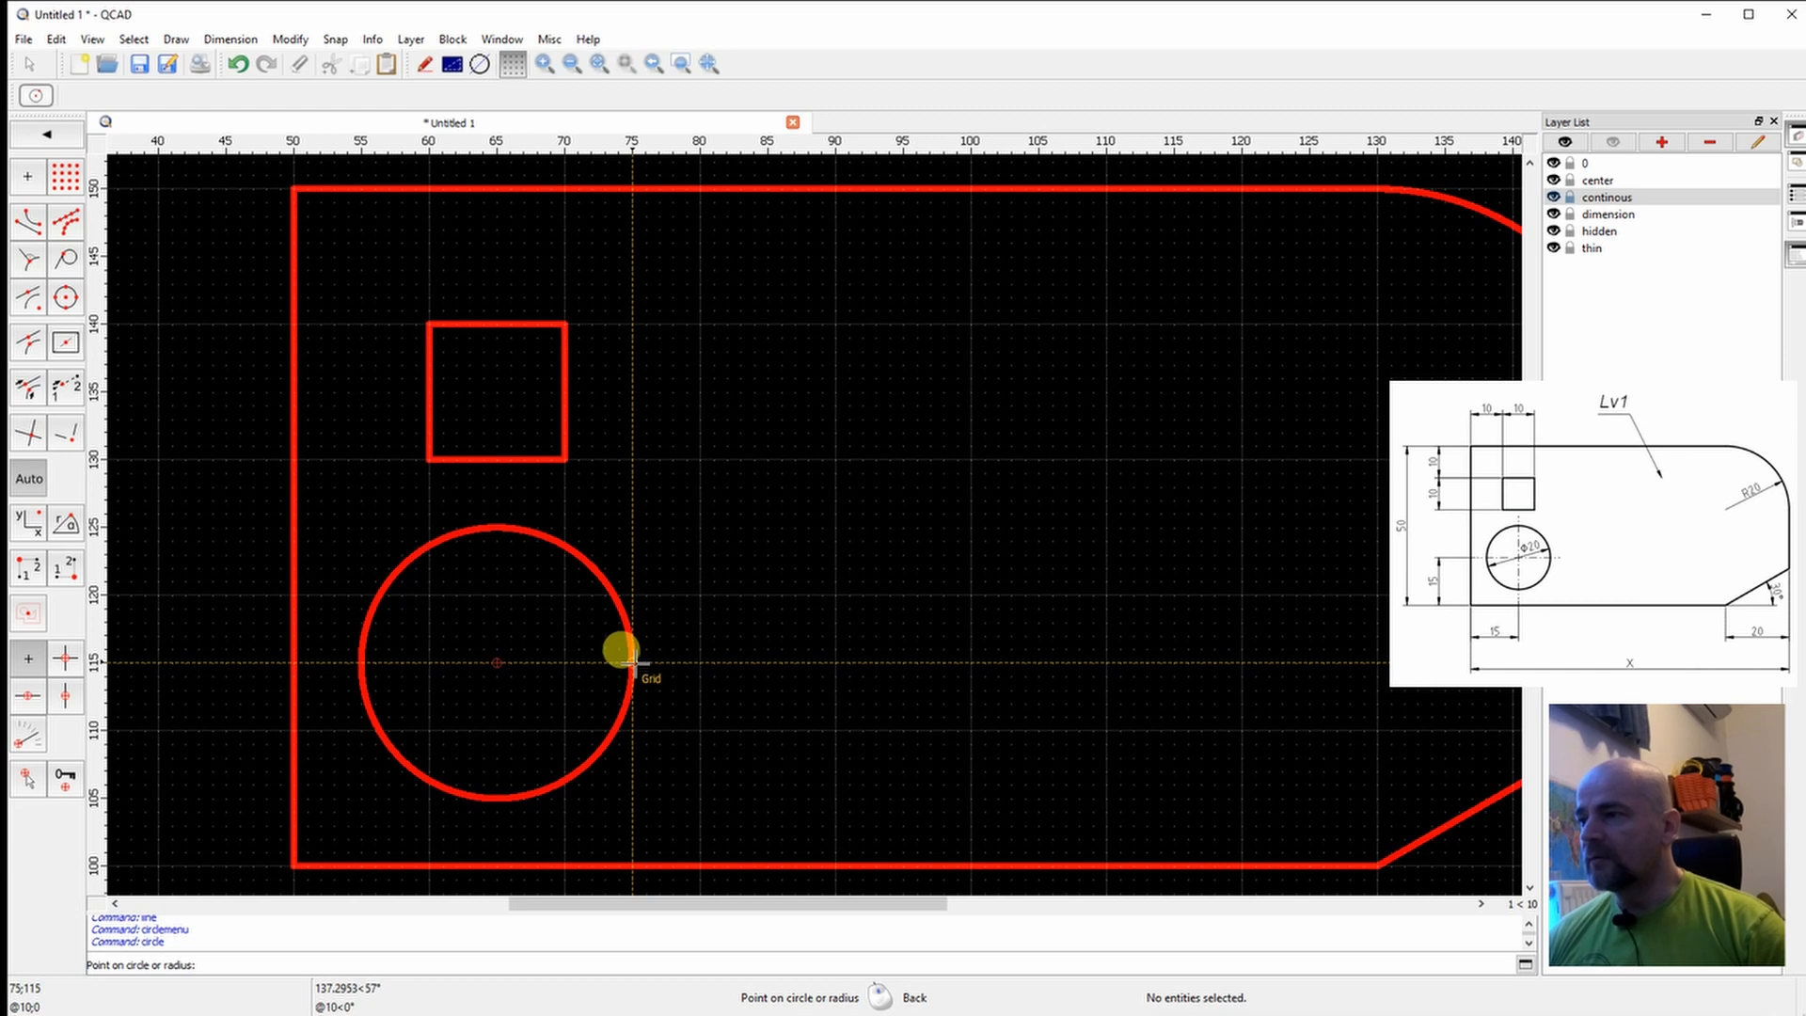
click(630, 662)
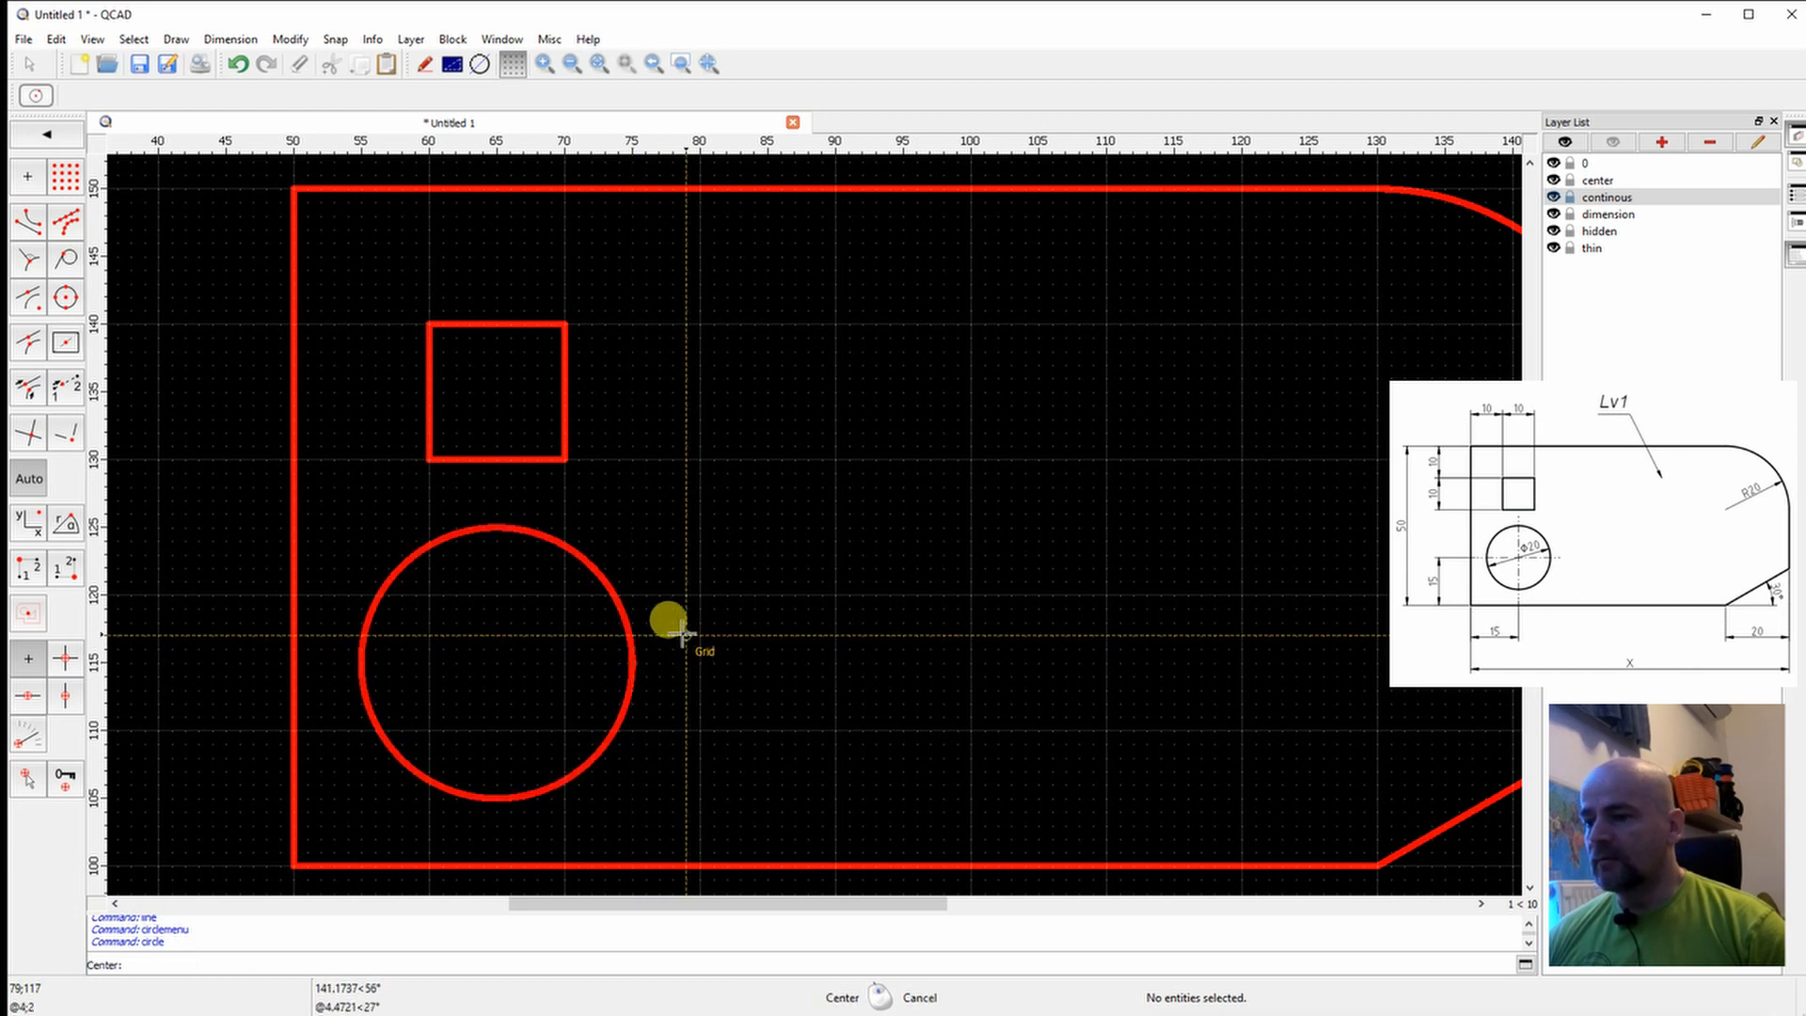
scroll(682, 632, down, 3)
right_click(859, 583)
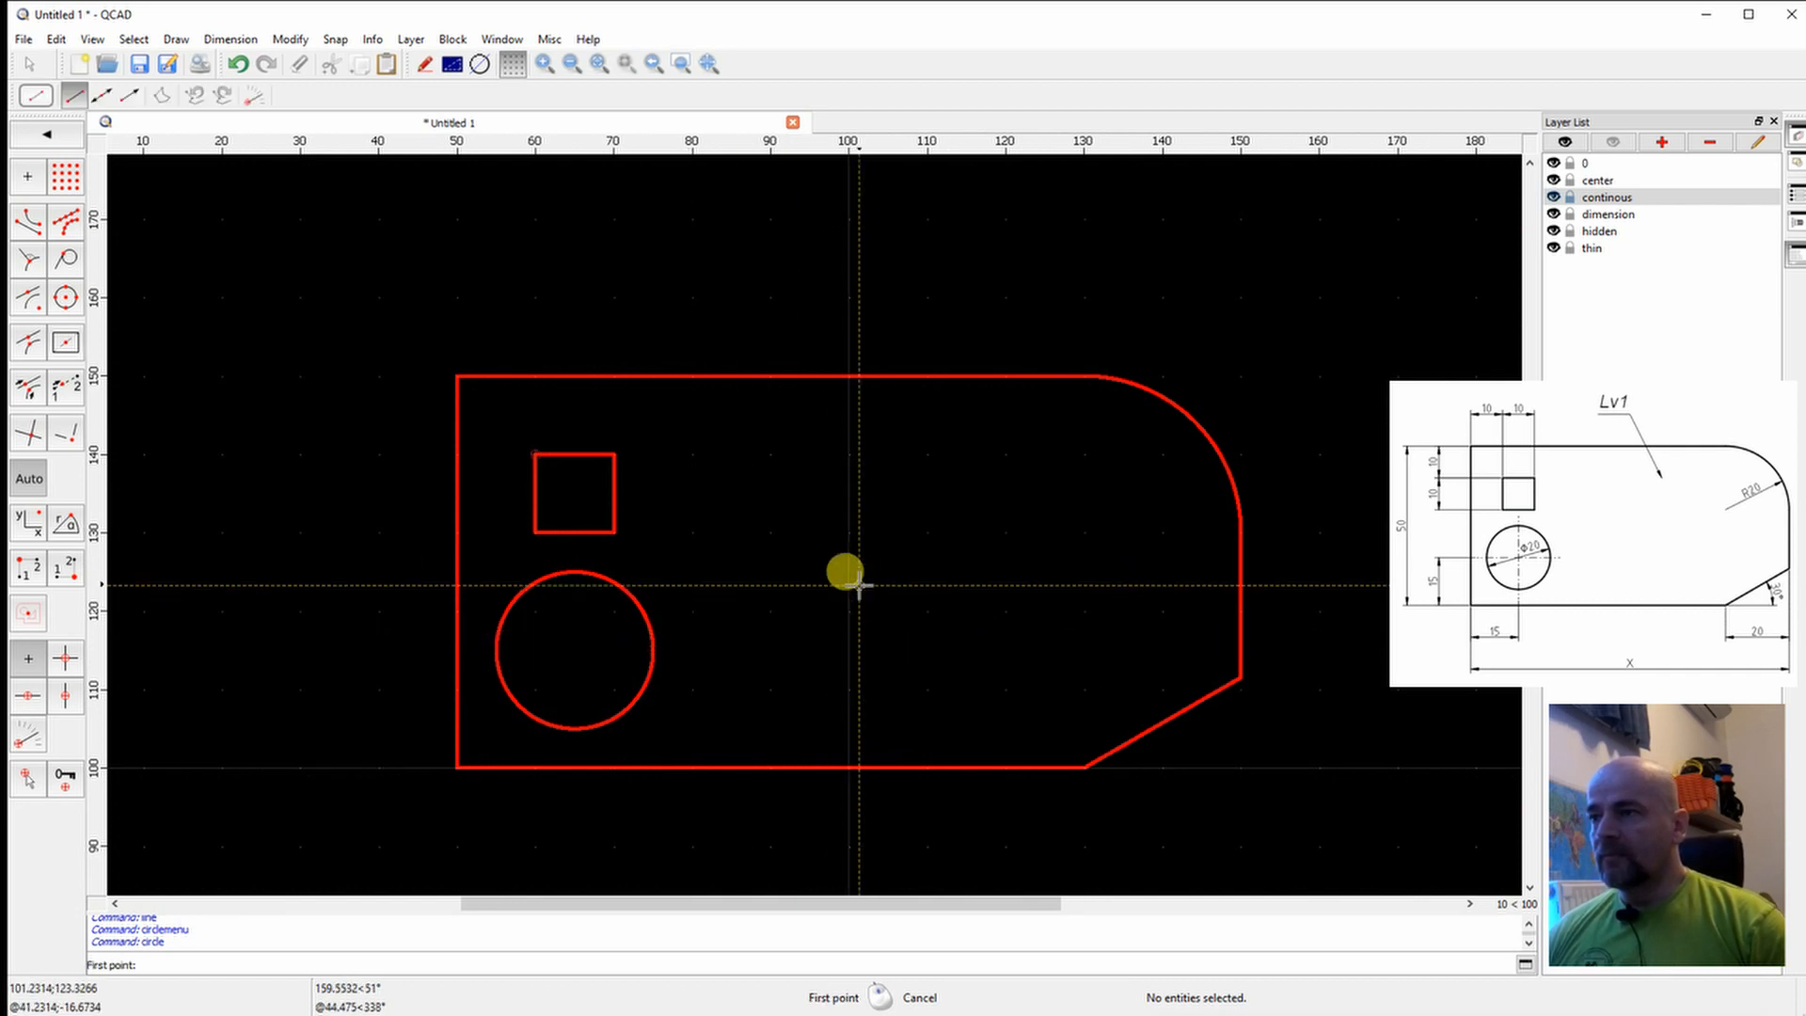
right_click(1119, 538)
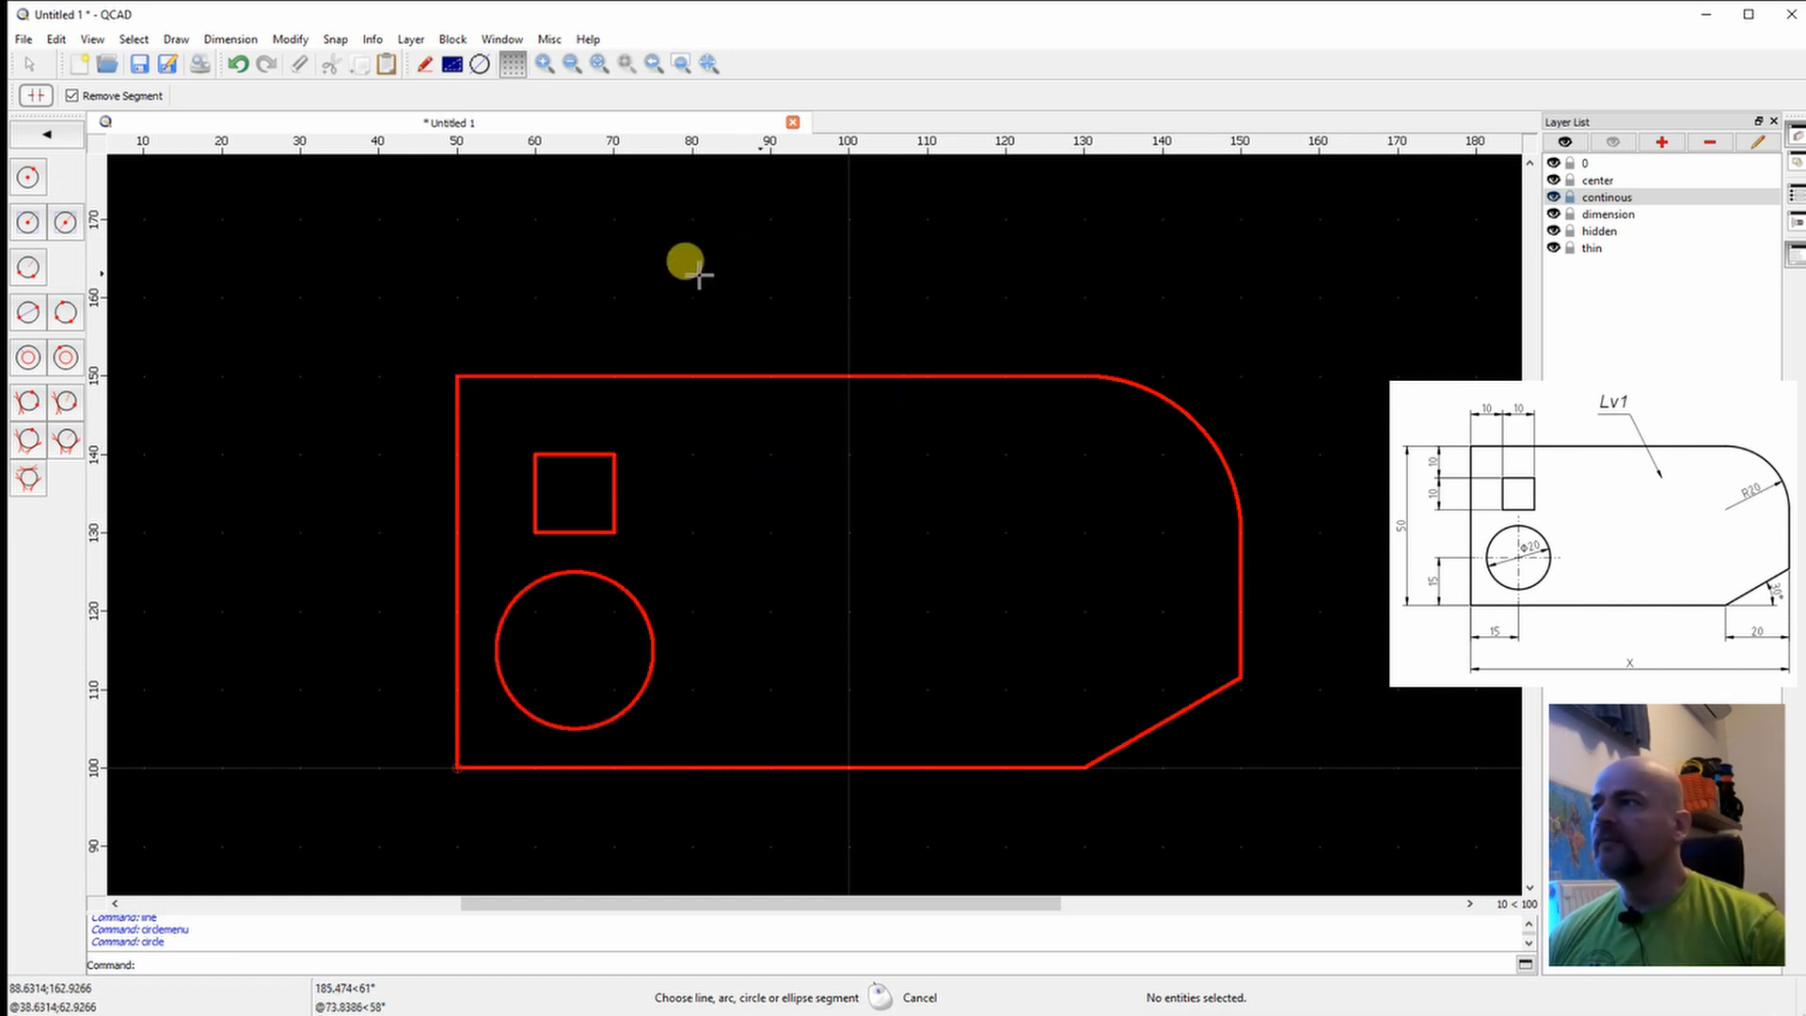
On the center layer, draw the circle's horizontal centre line from 53;115 to 77;115 and end the line.
click(49, 136)
click(75, 146)
click(28, 174)
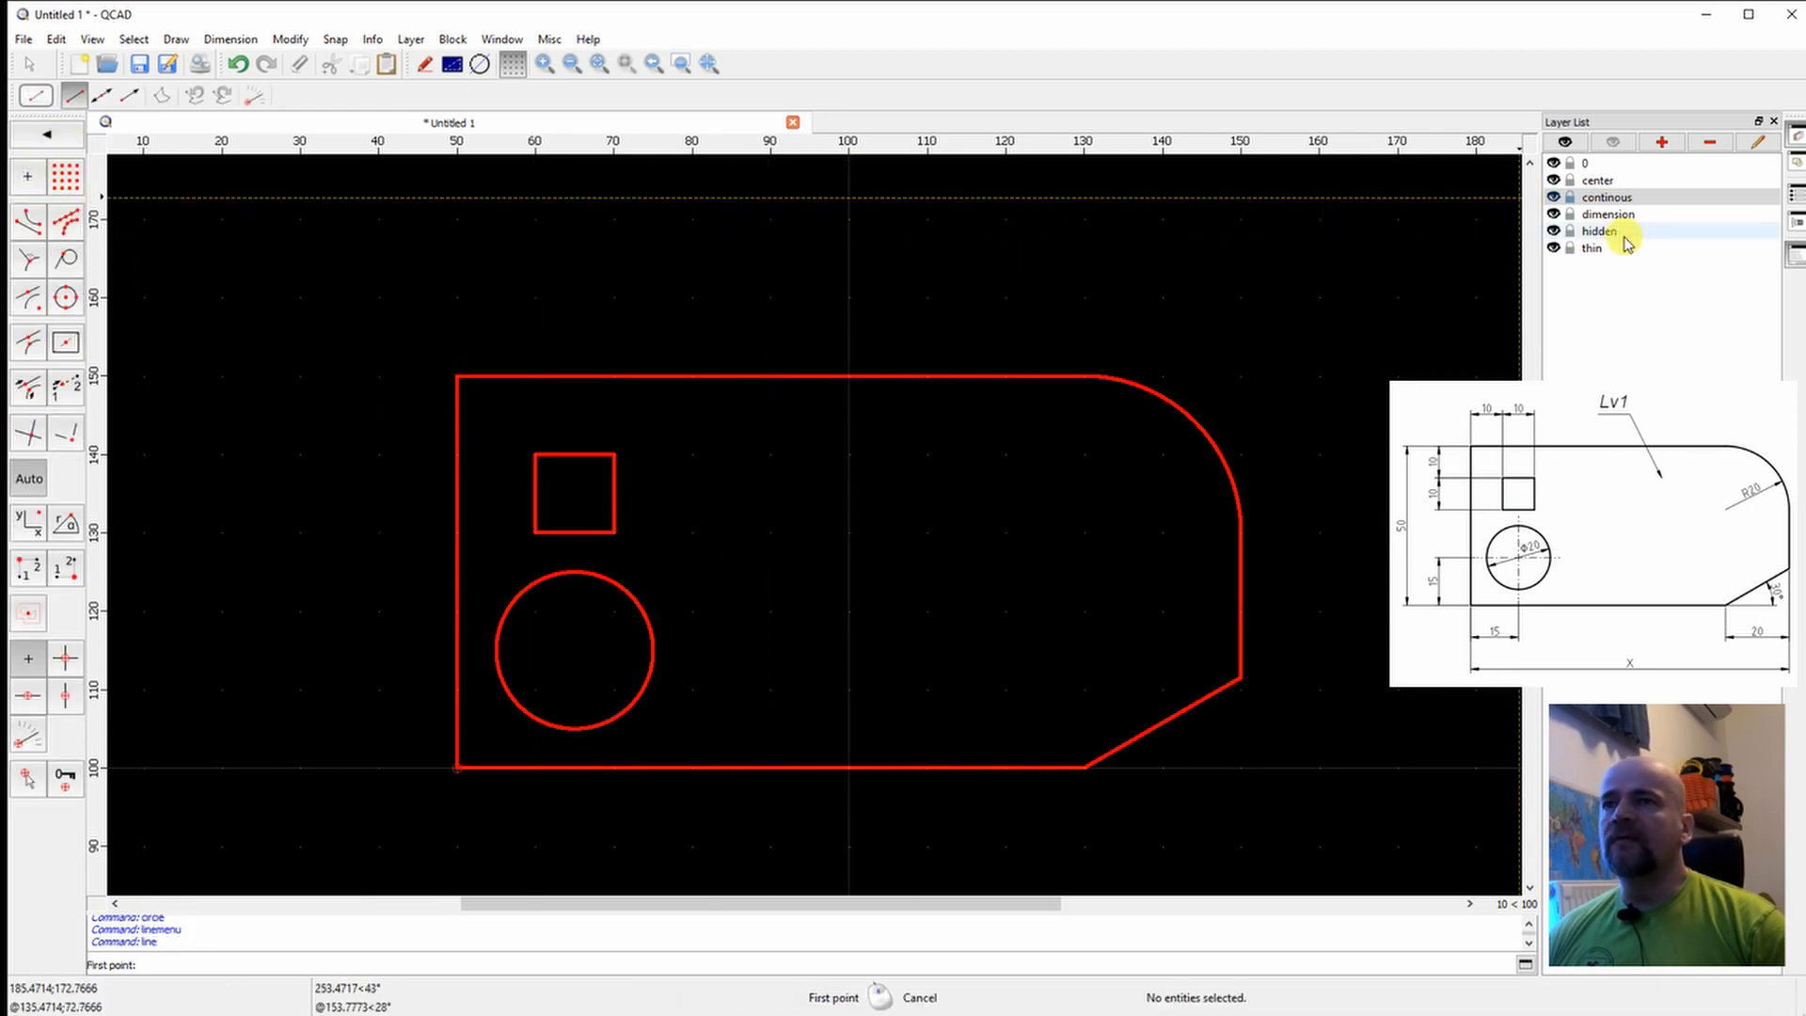
click(1596, 180)
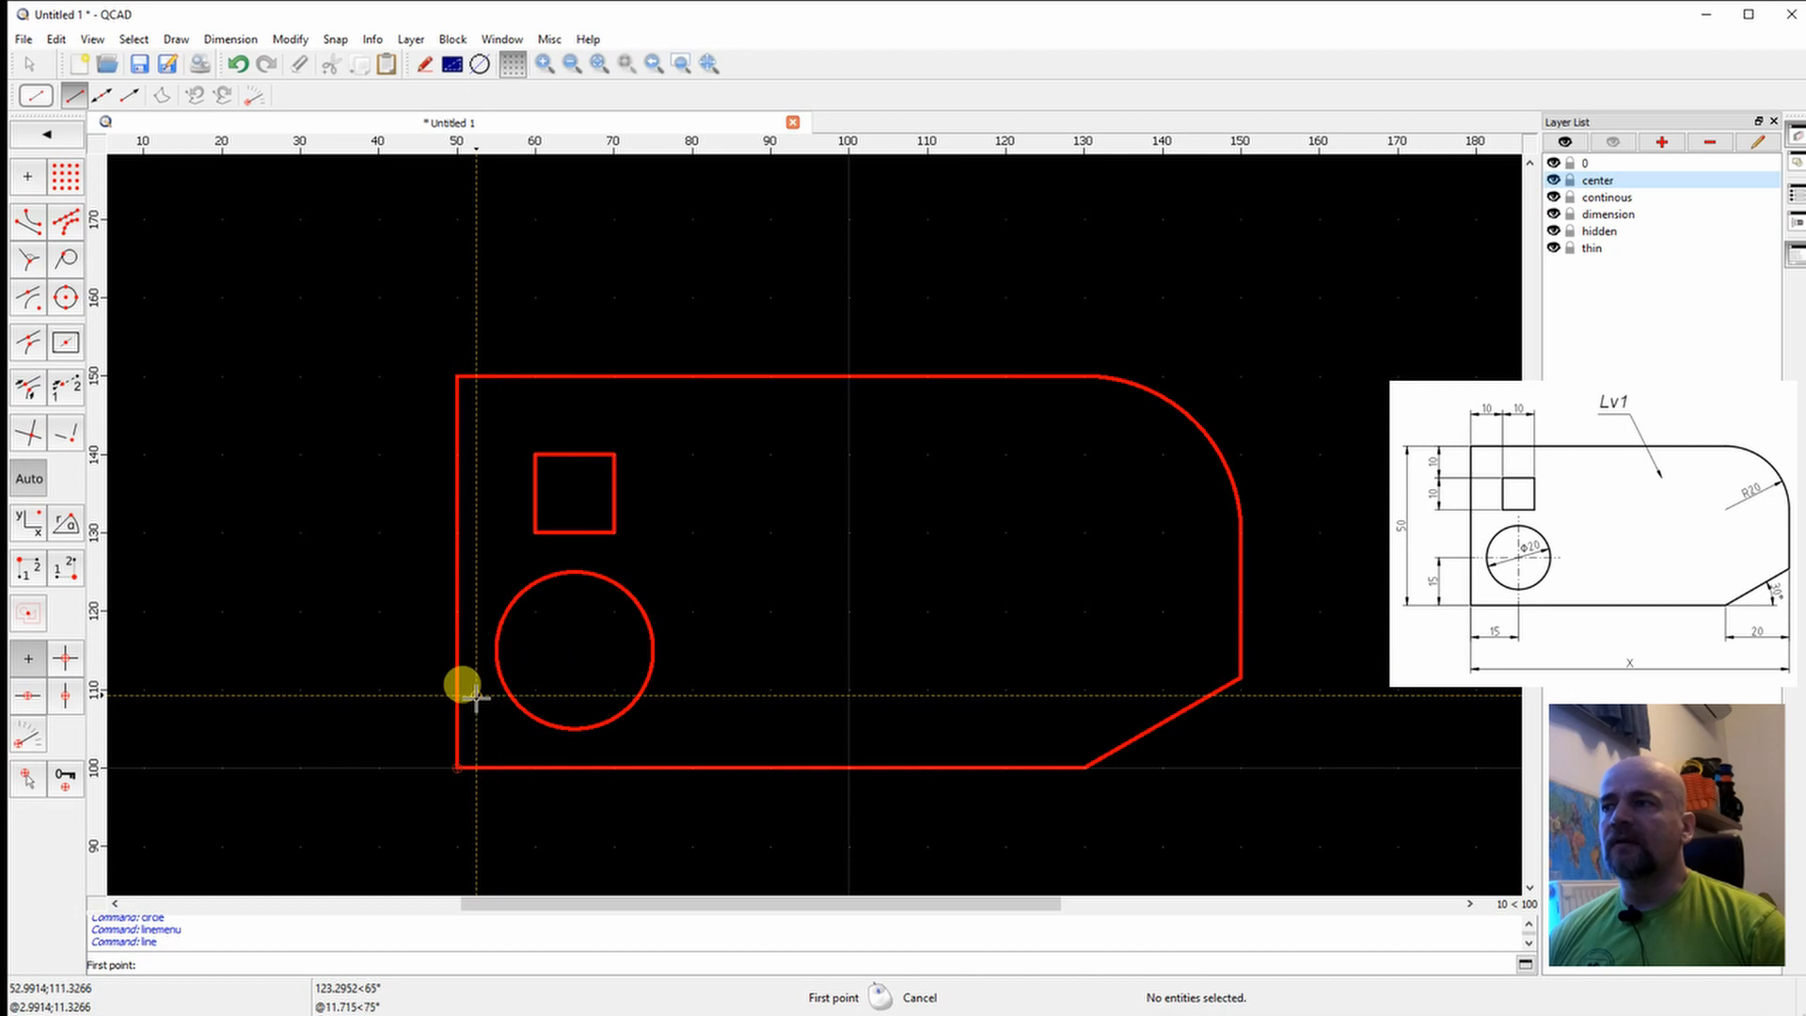
scroll(486, 649, up, 1)
scroll(486, 649, up, 2)
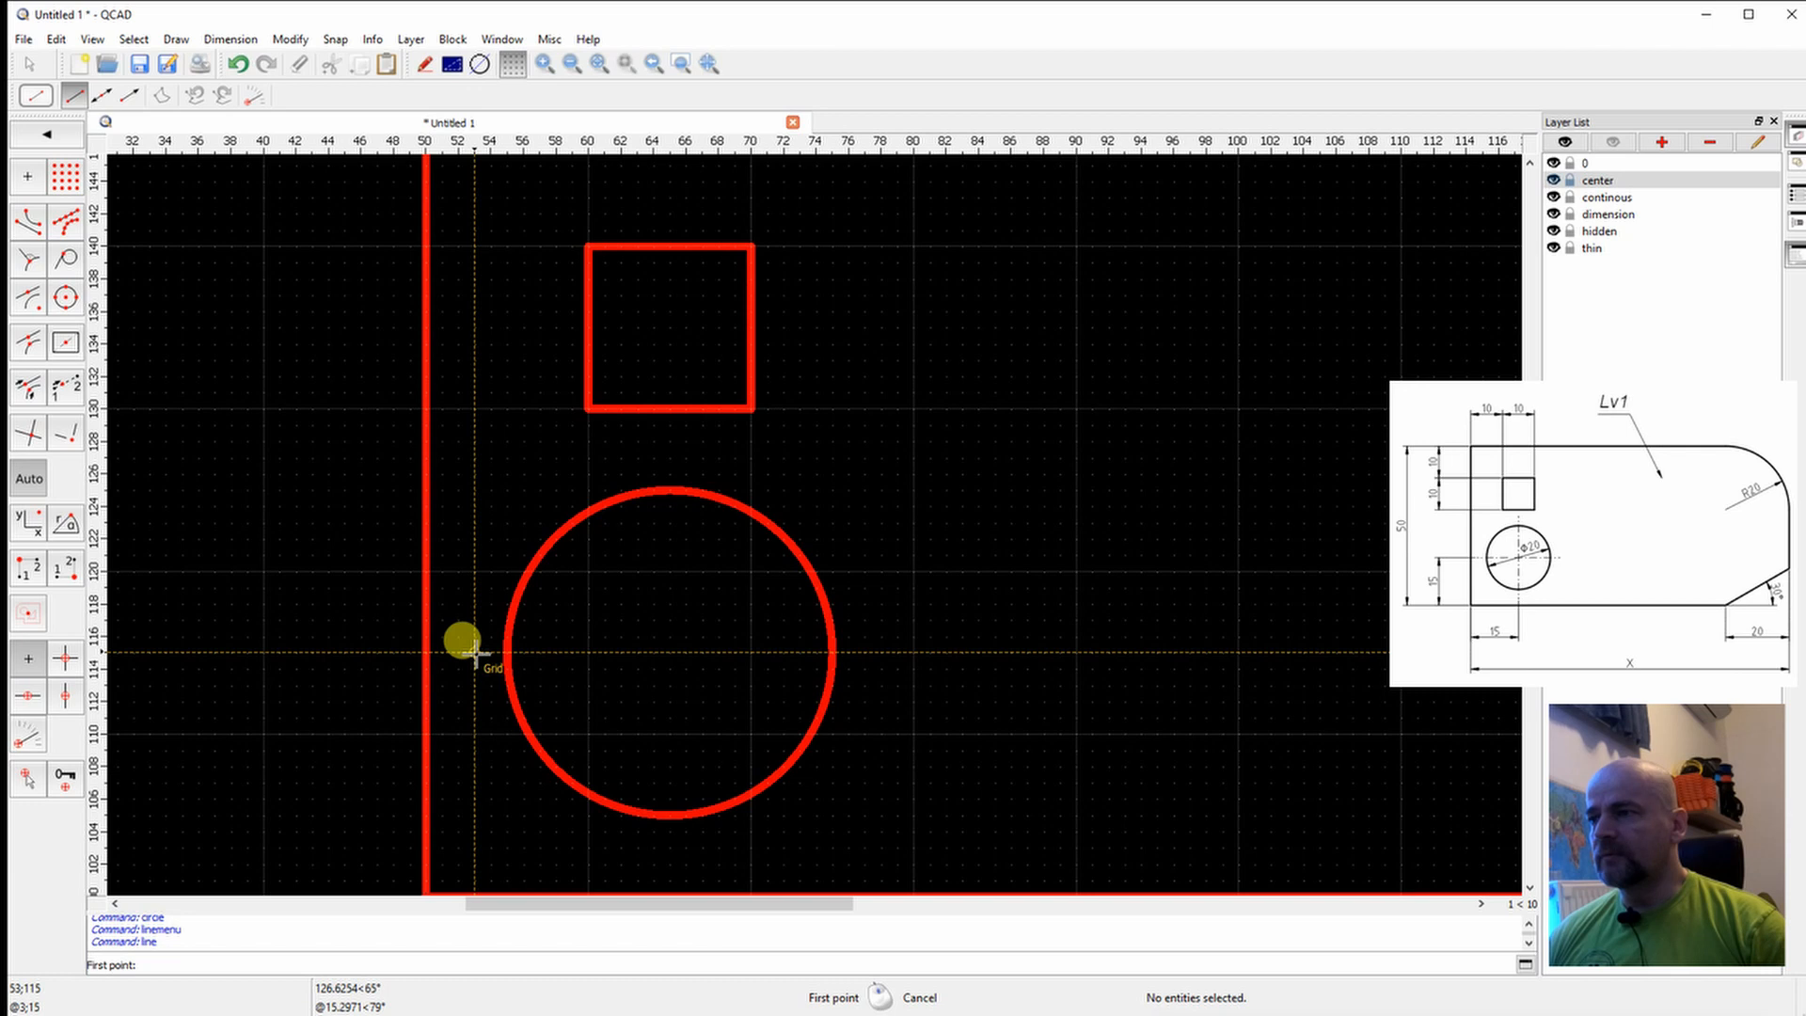
click(864, 651)
right_click(806, 532)
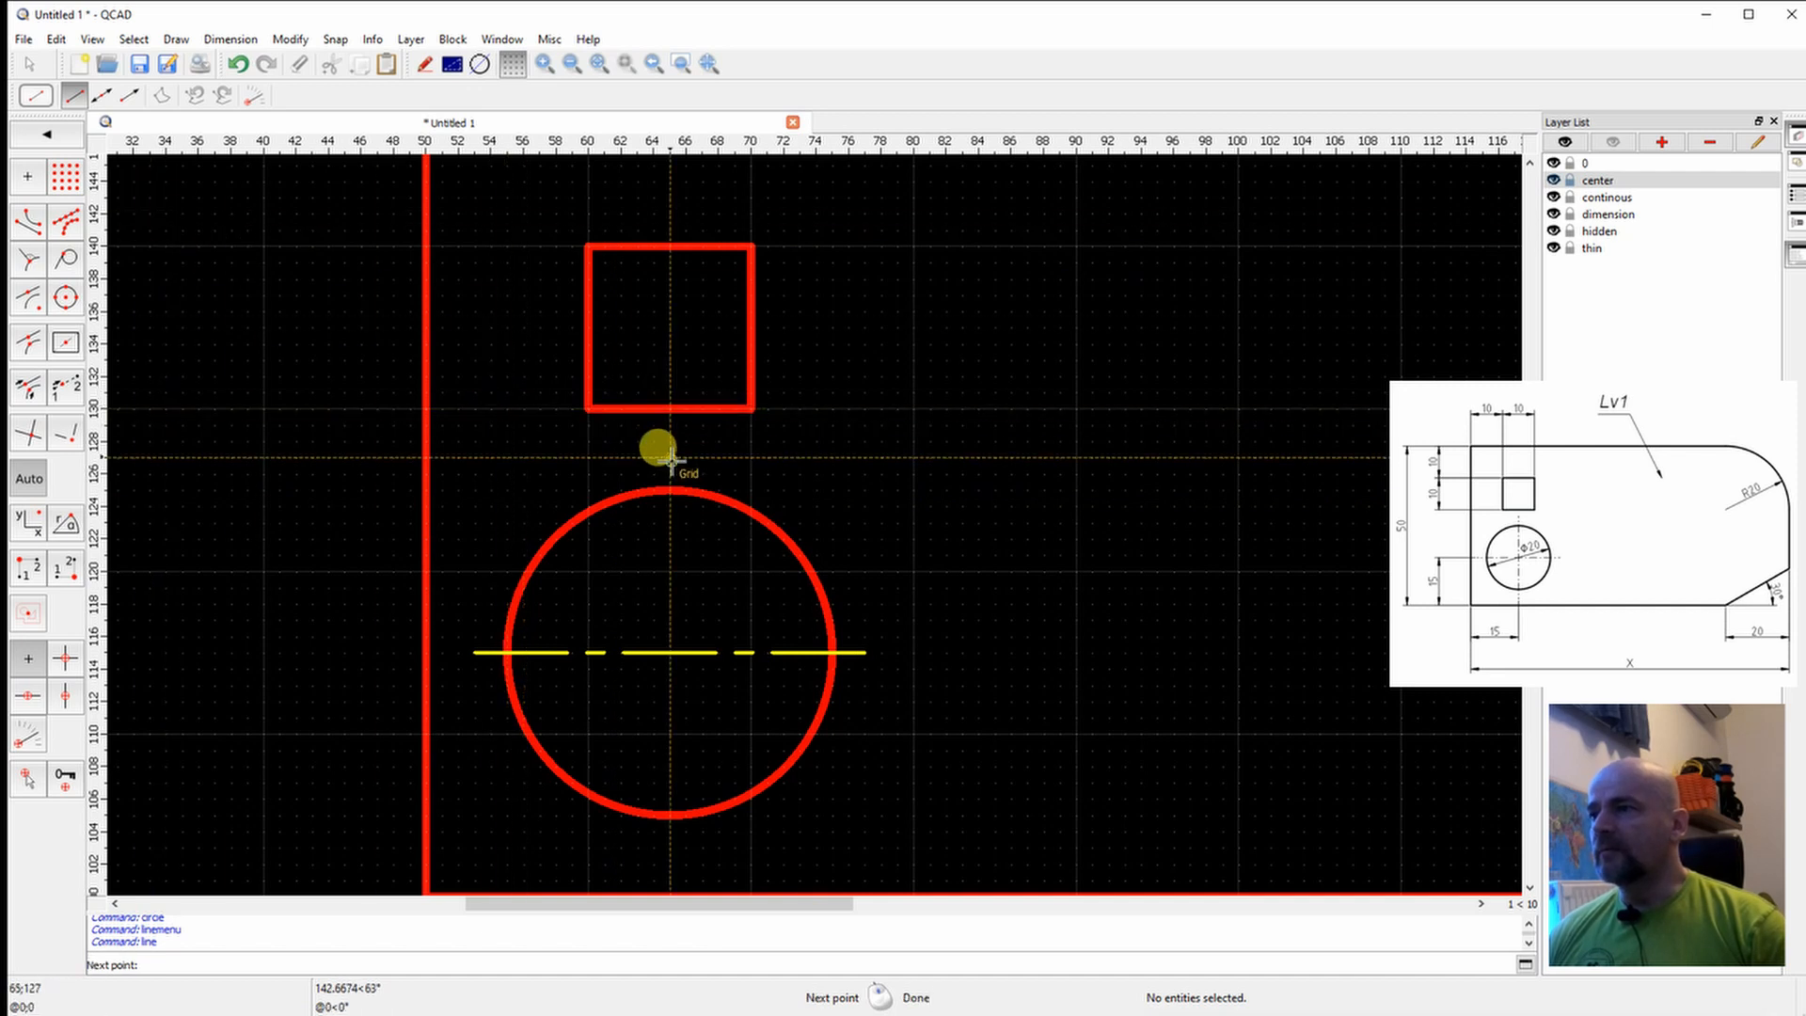
Draw the circle's vertical centre line from 65;127 to 65;103, and leave all active commands.
click(668, 843)
right_click(757, 690)
scroll(753, 693, down, 2)
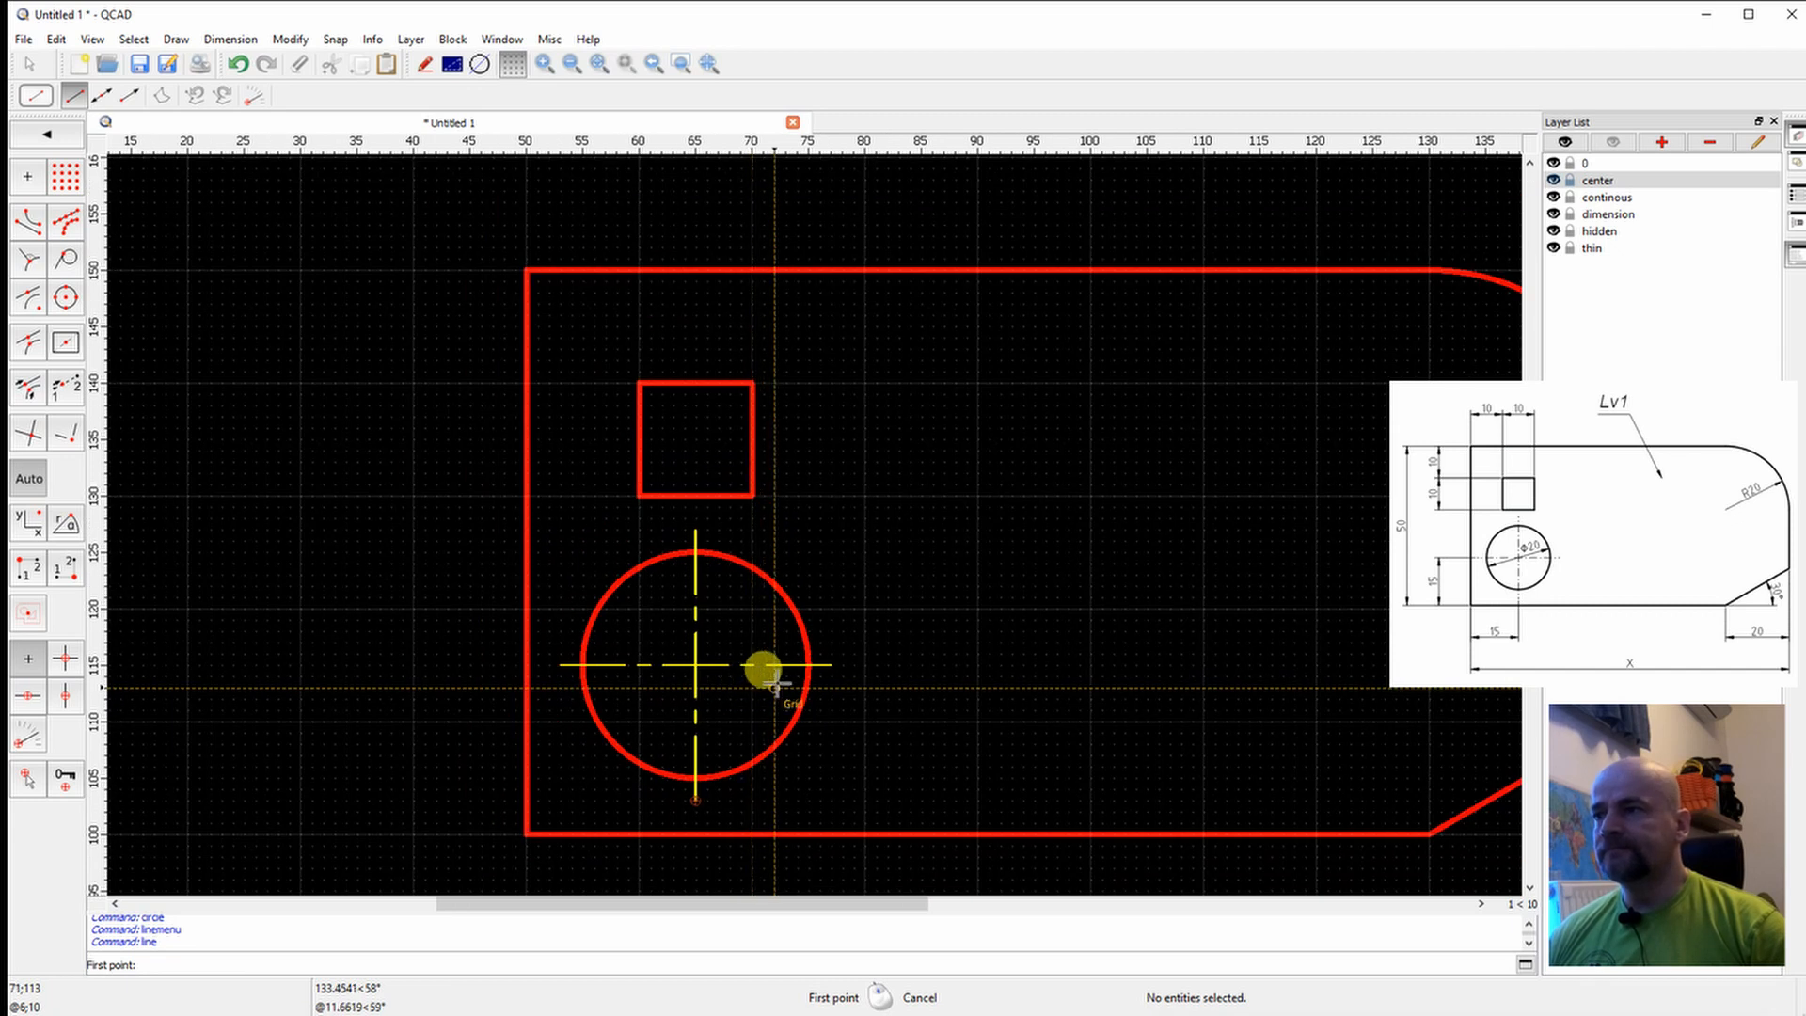
scroll(757, 677, down, 5)
right_click(1102, 618)
right_click(1104, 617)
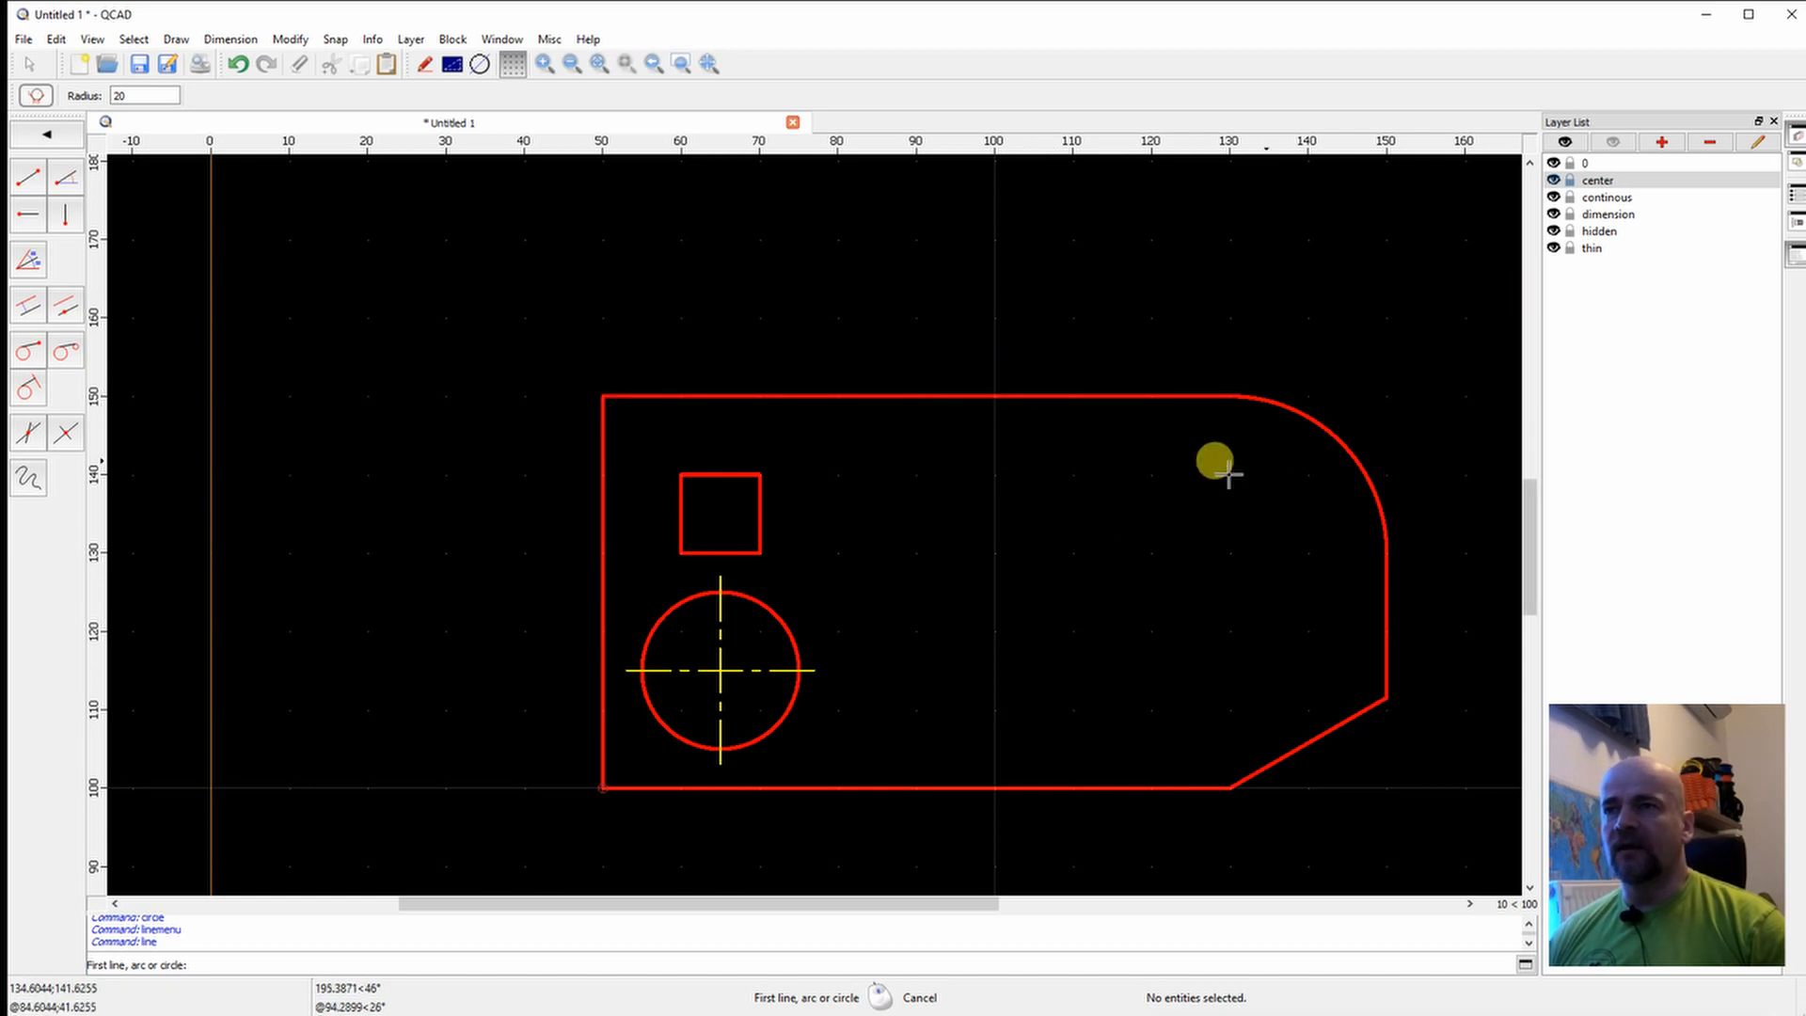
scroll(1124, 493, down, 2)
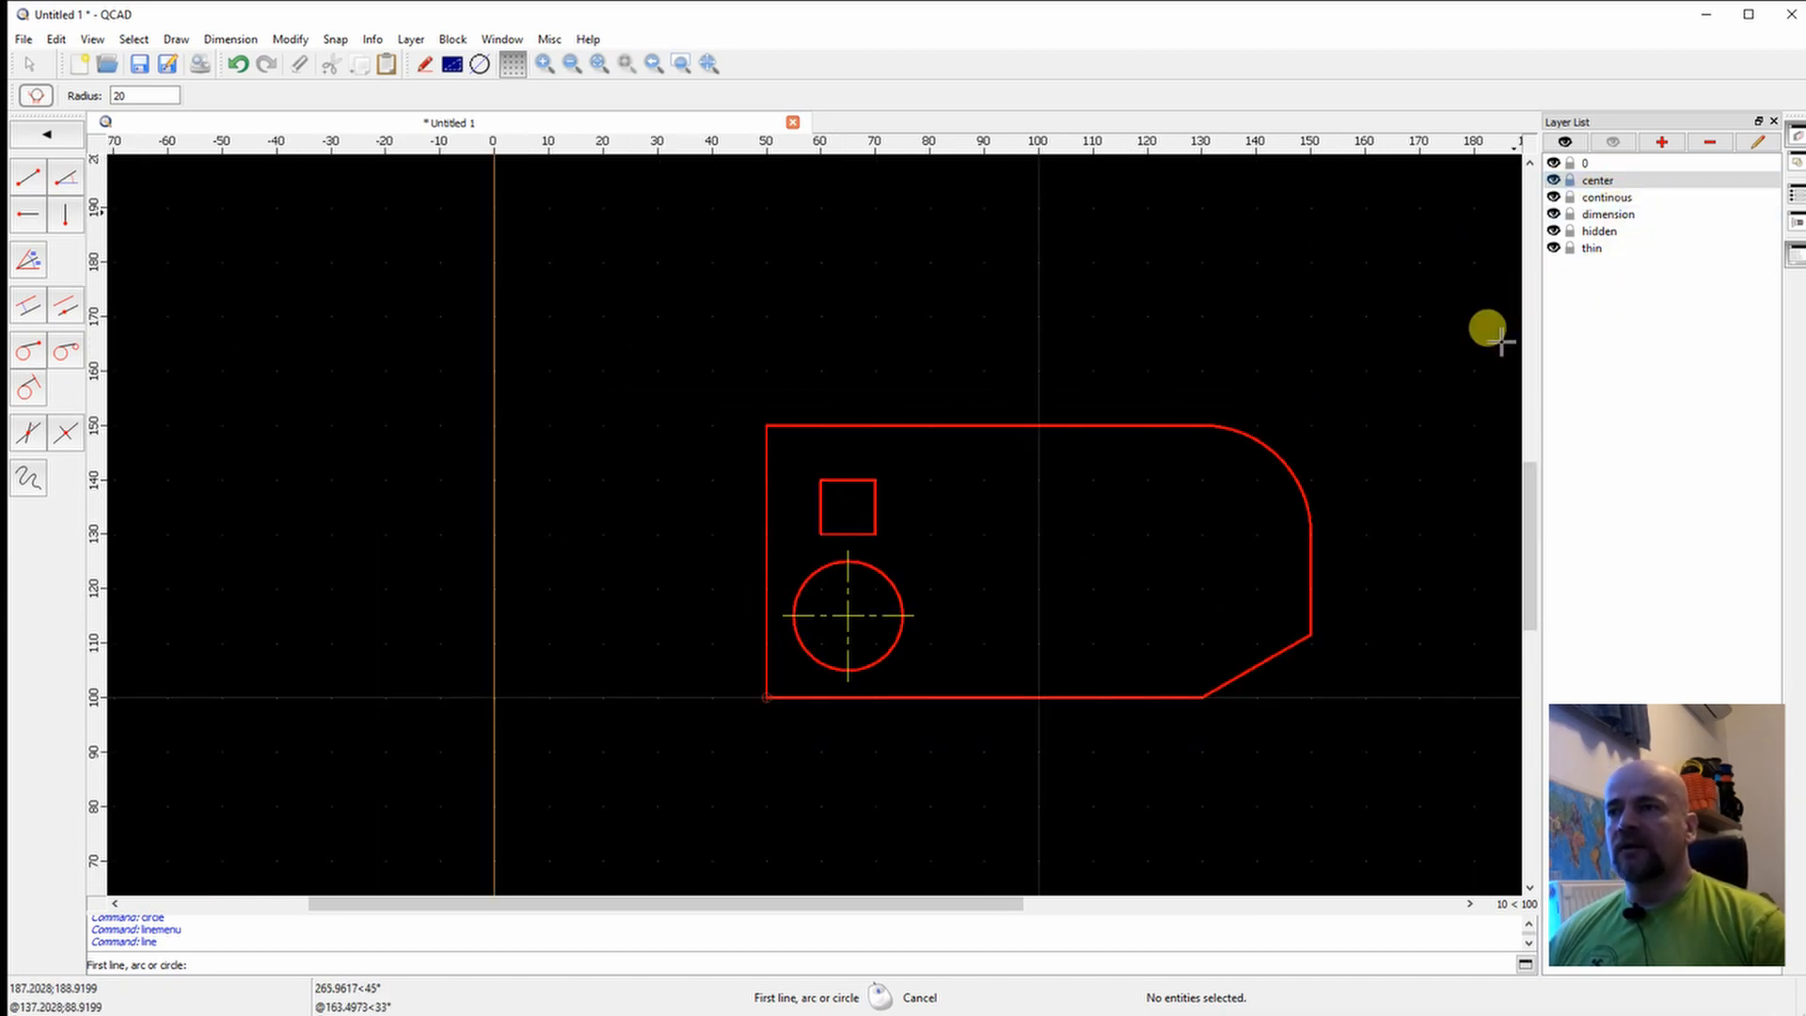
right_click(1249, 426)
right_click(712, 356)
right_click(694, 347)
right_click(141, 222)
scroll(1106, 496, down, 1)
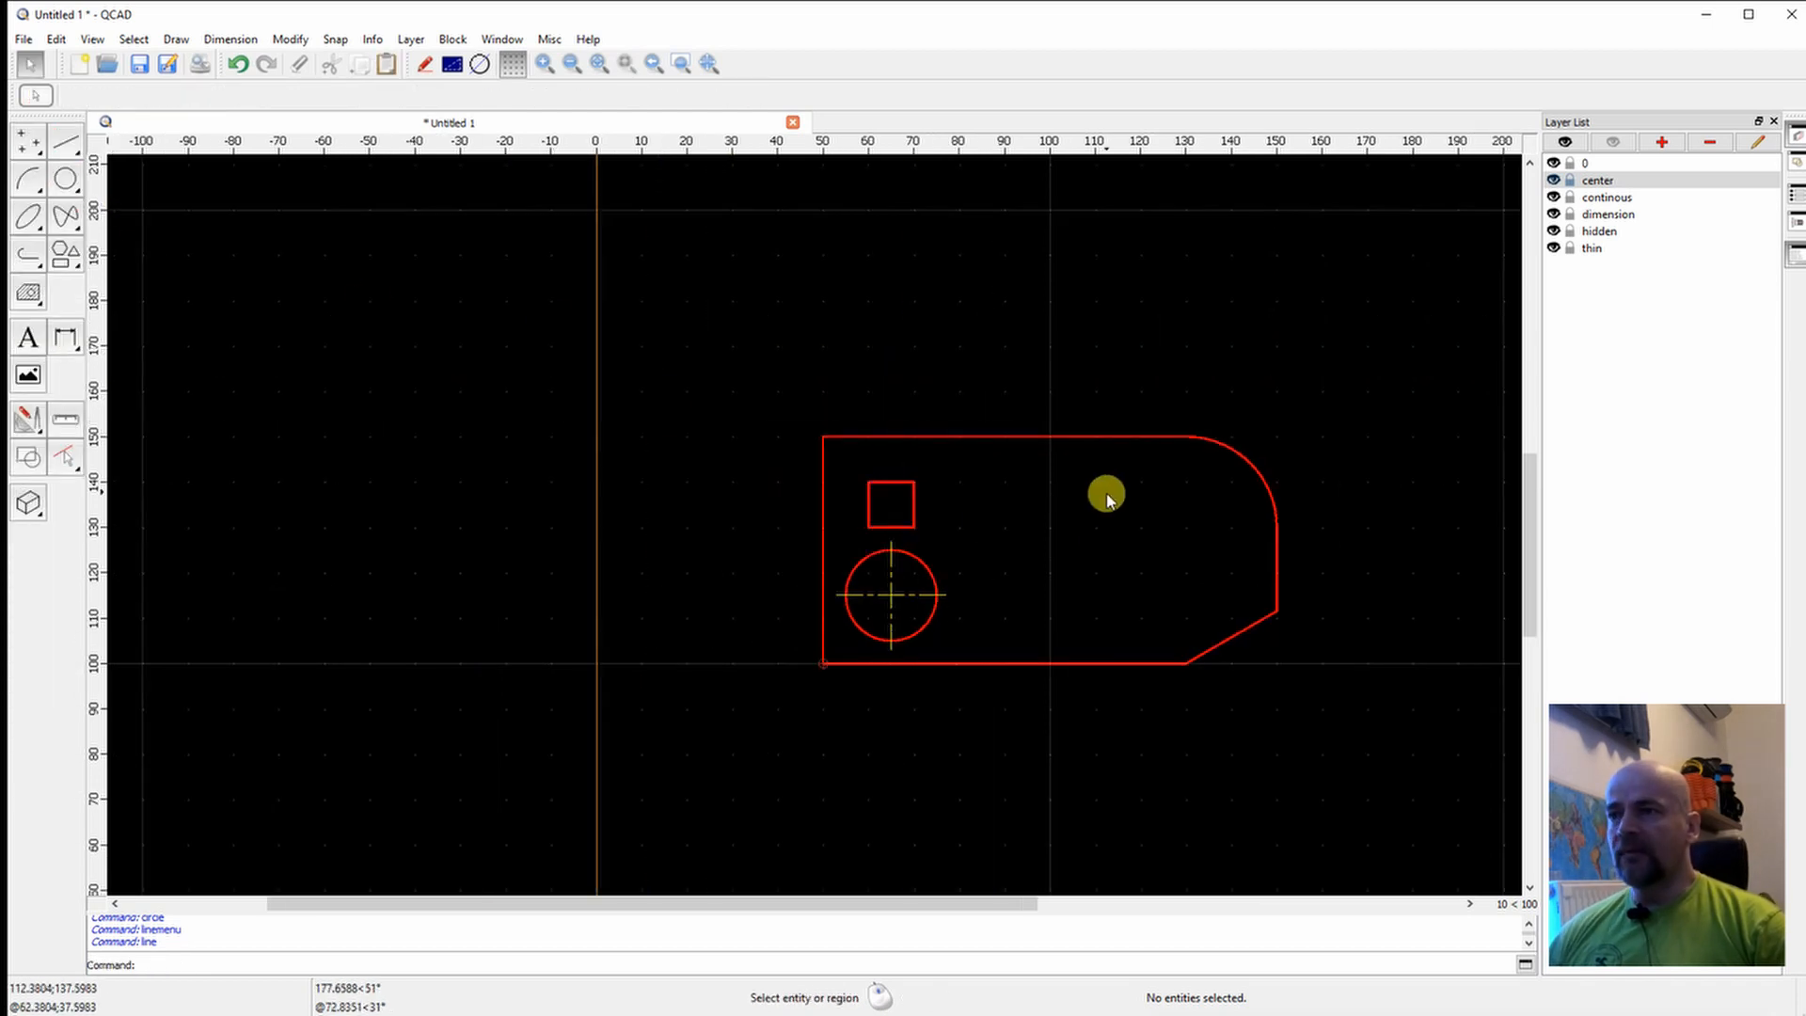
Select the plate's outline from its rounded and bevelled end with a right-to-left crossing window, and clear the selection.
scroll(1081, 489, up, 1)
click(1320, 344)
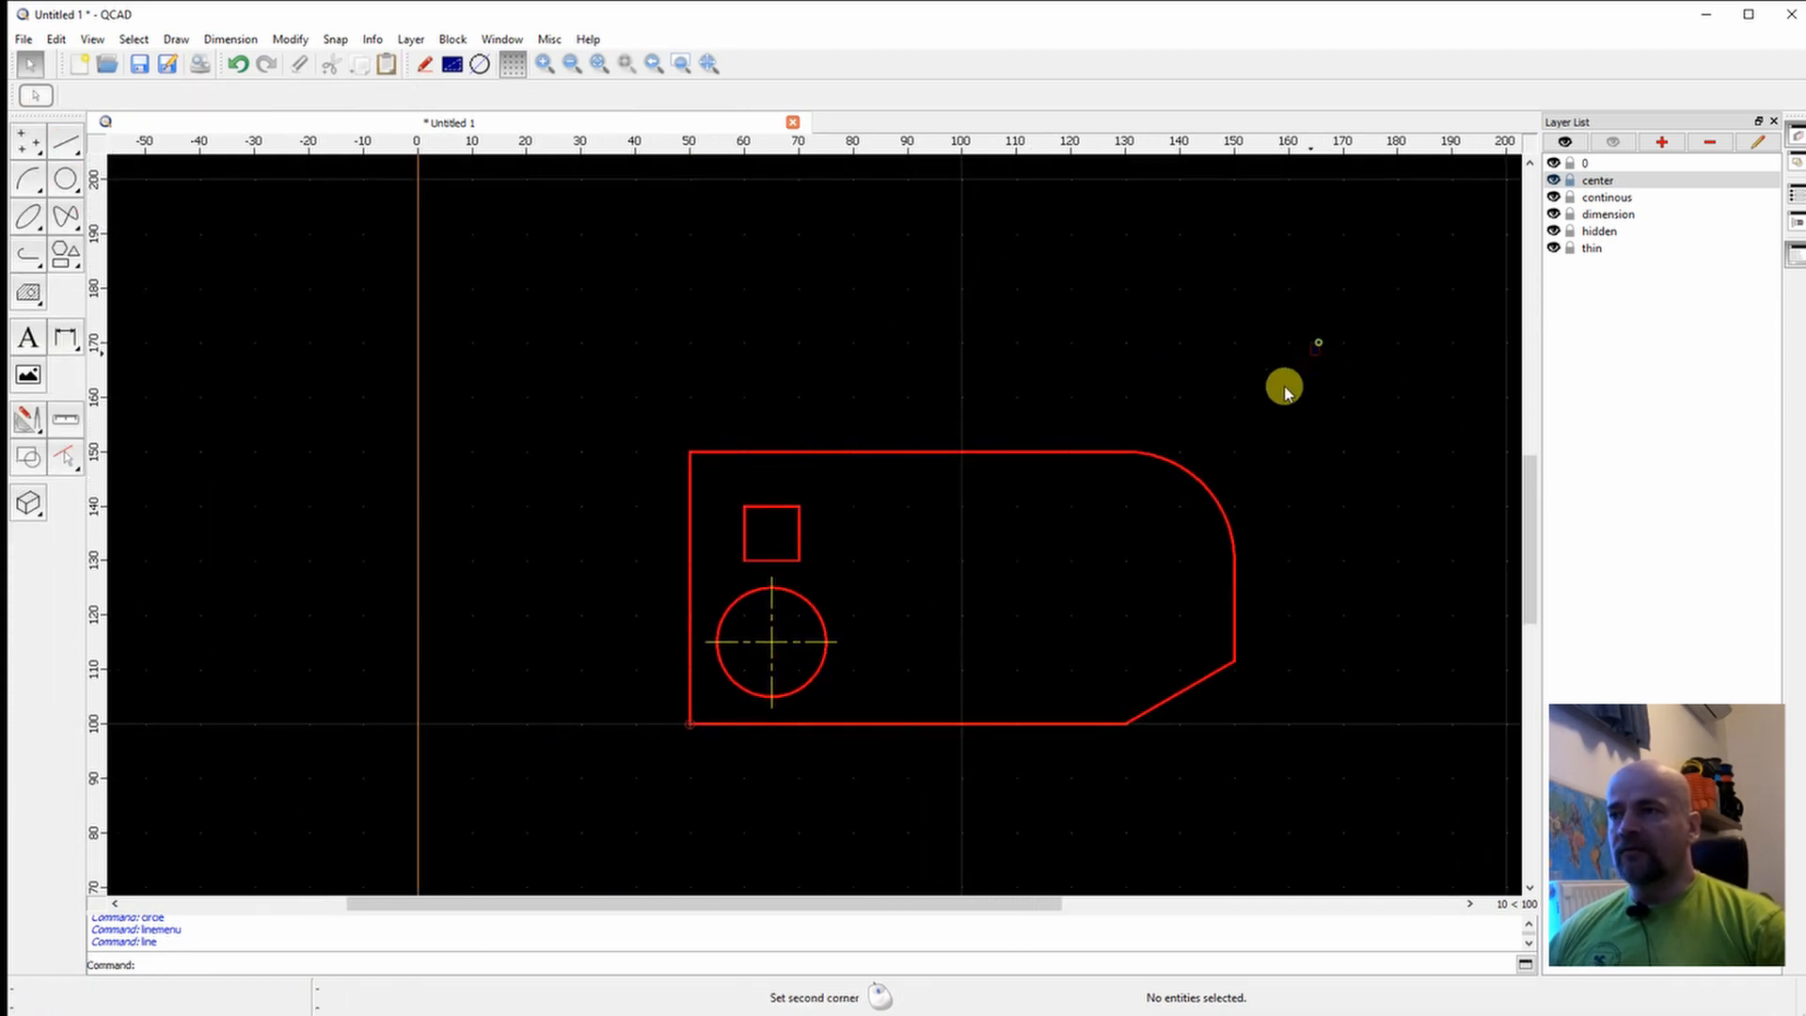
click(1016, 762)
click(1363, 356)
click(1369, 326)
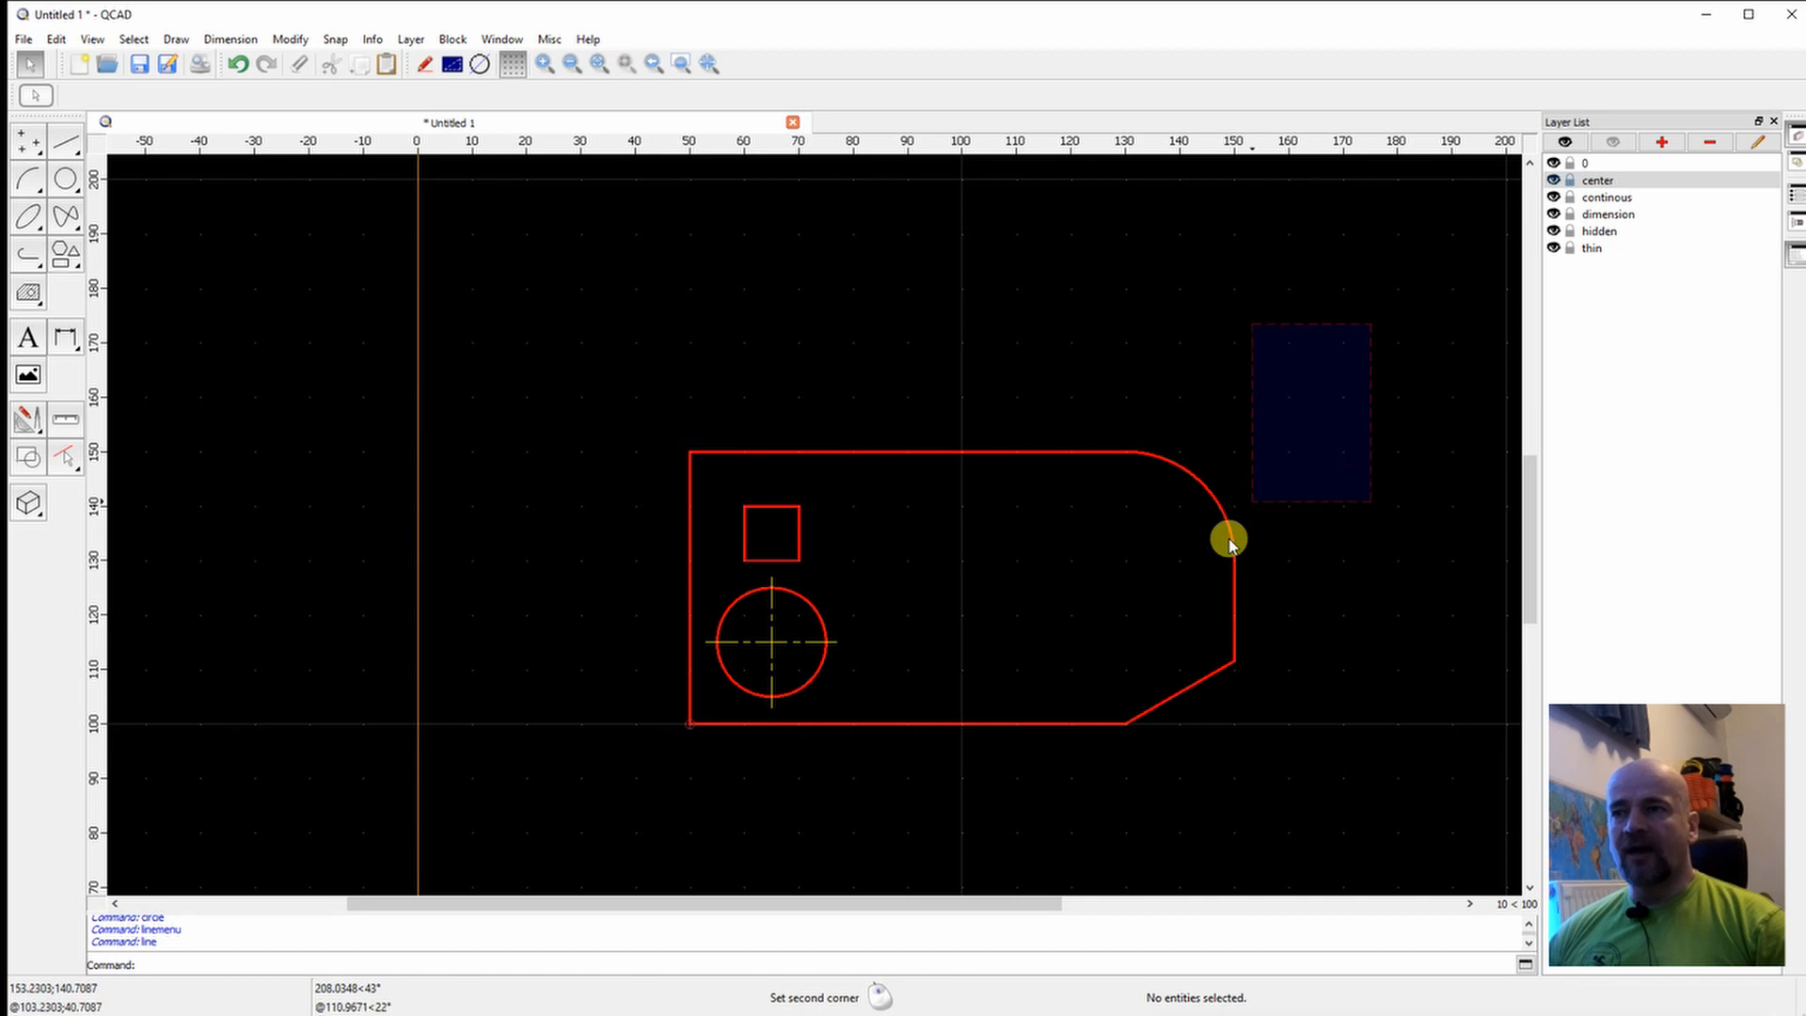
click(1070, 766)
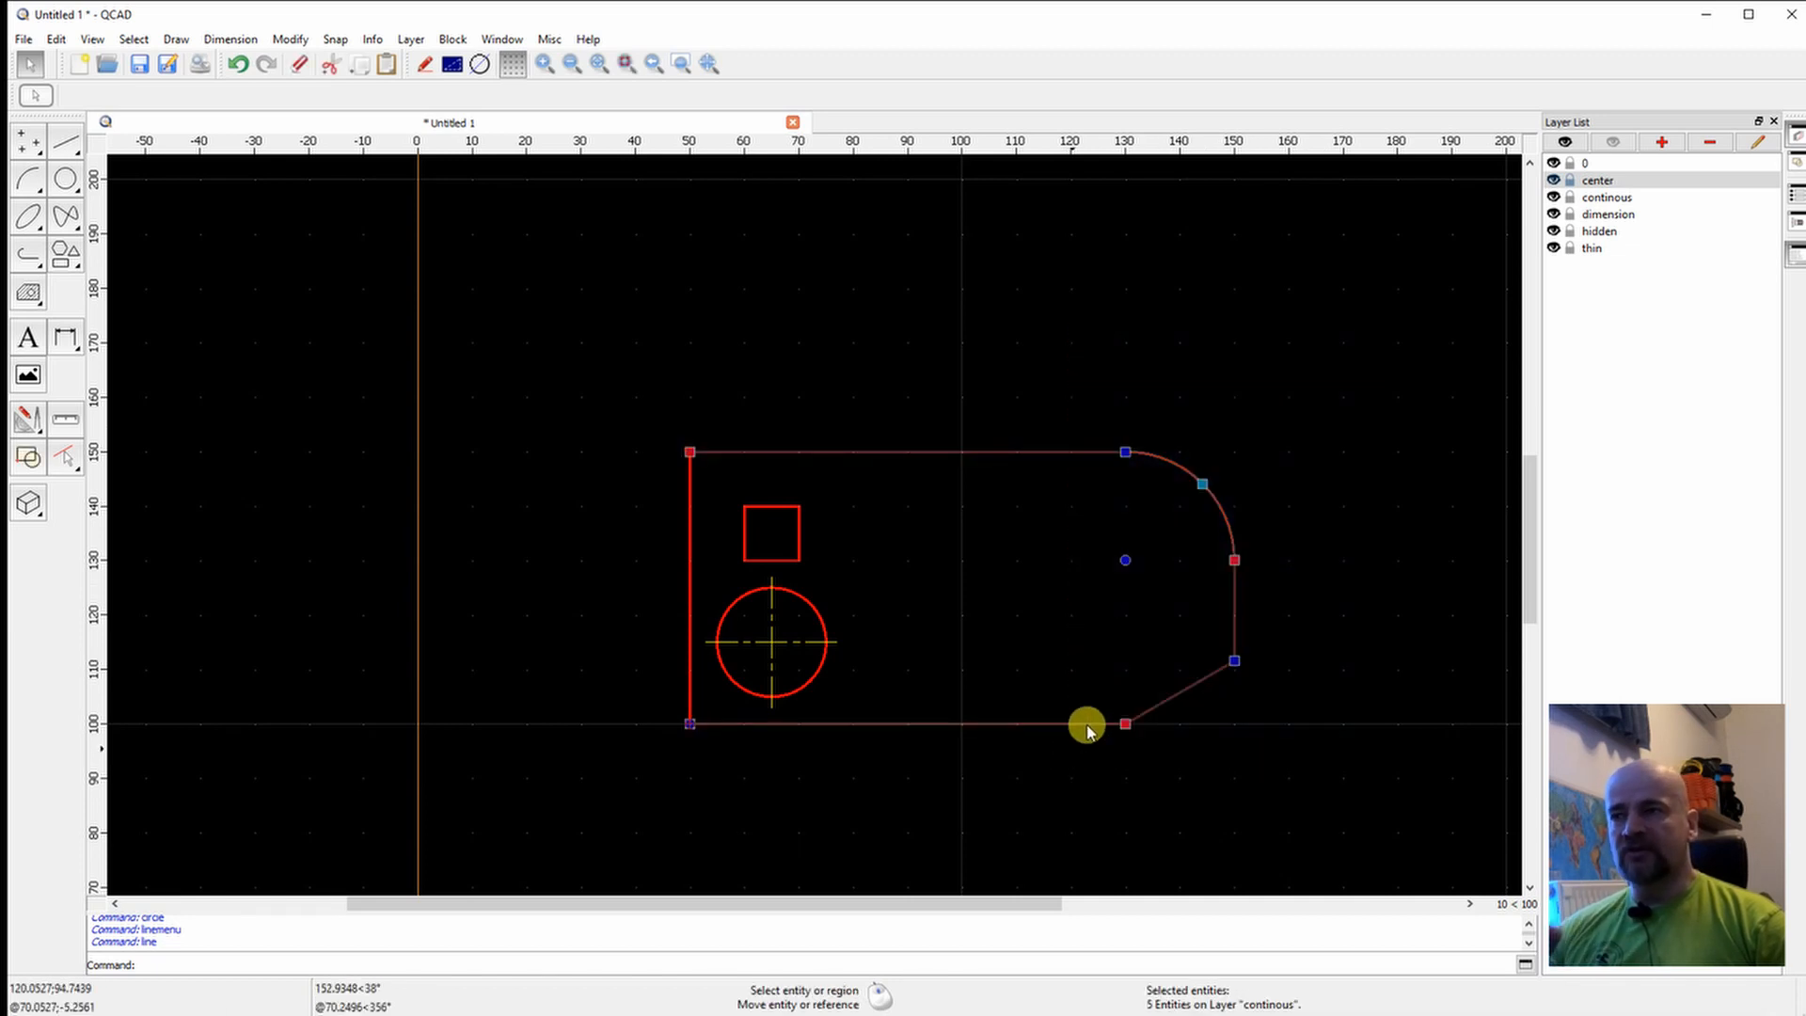
key(Escape)
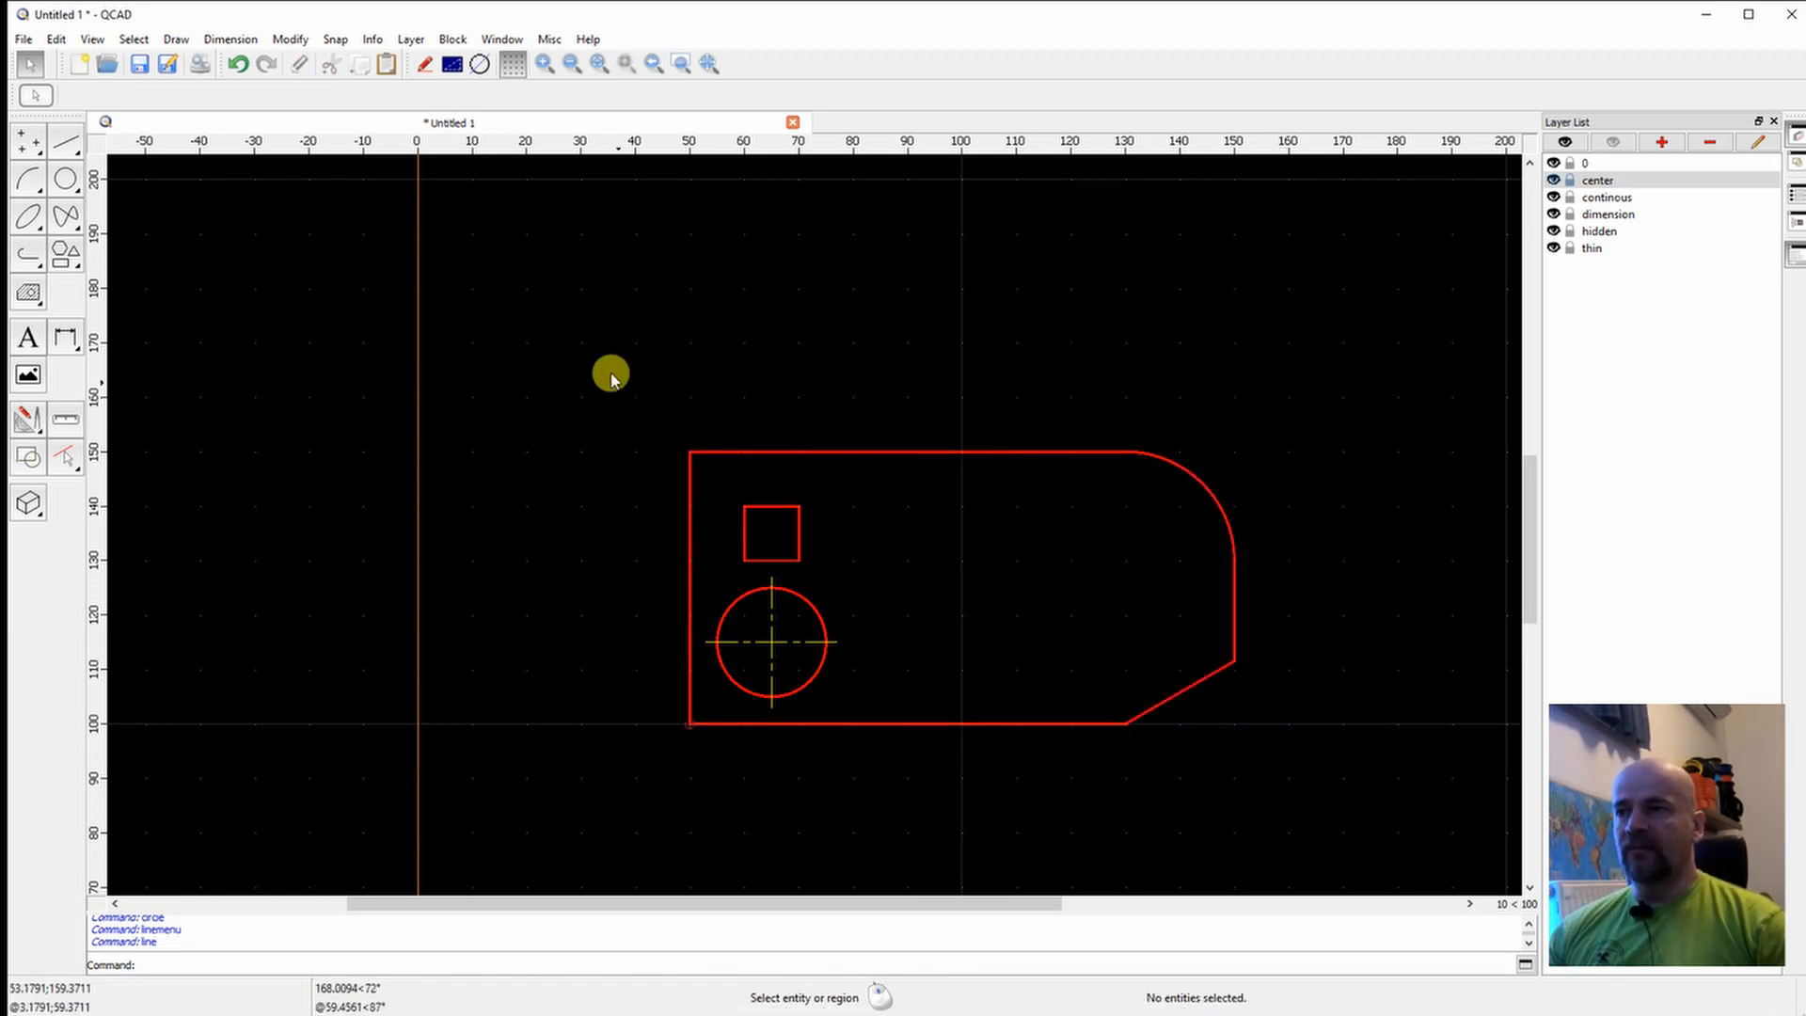
Select the lines enclosed by a left-to-right window around the plate's left side, make a second, larger selection, and clear both.
click(575, 356)
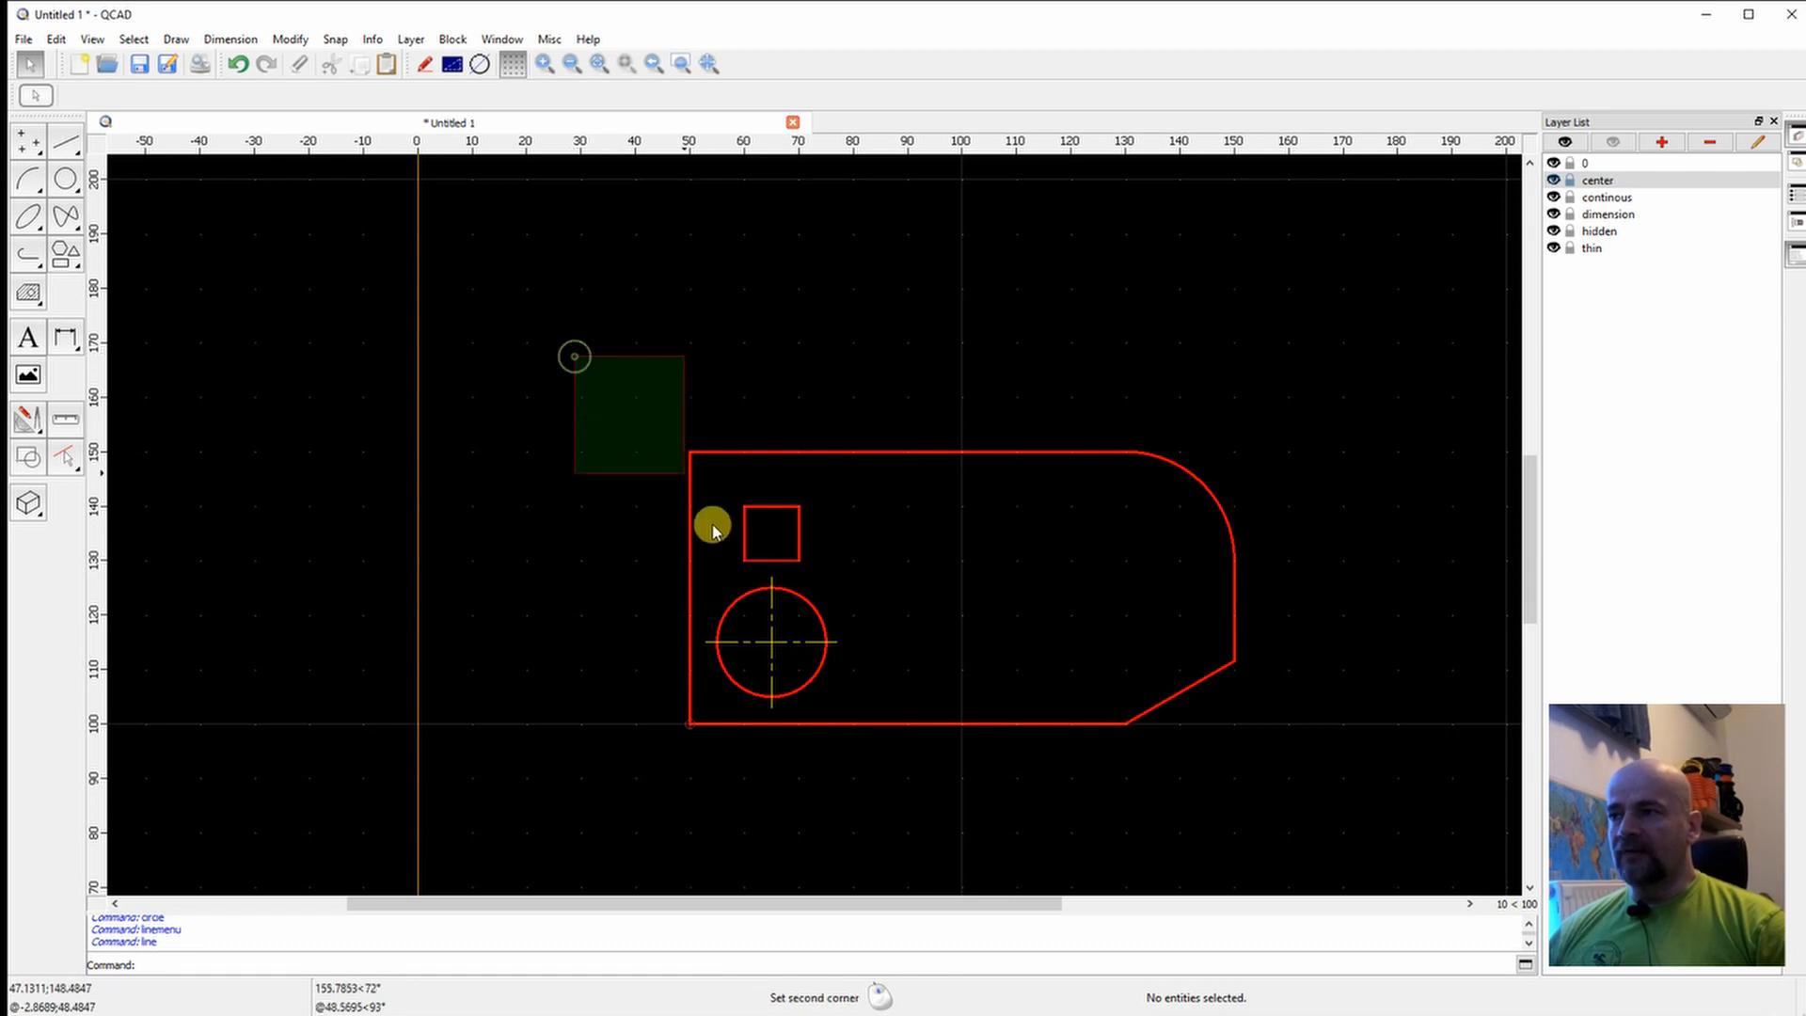
click(795, 787)
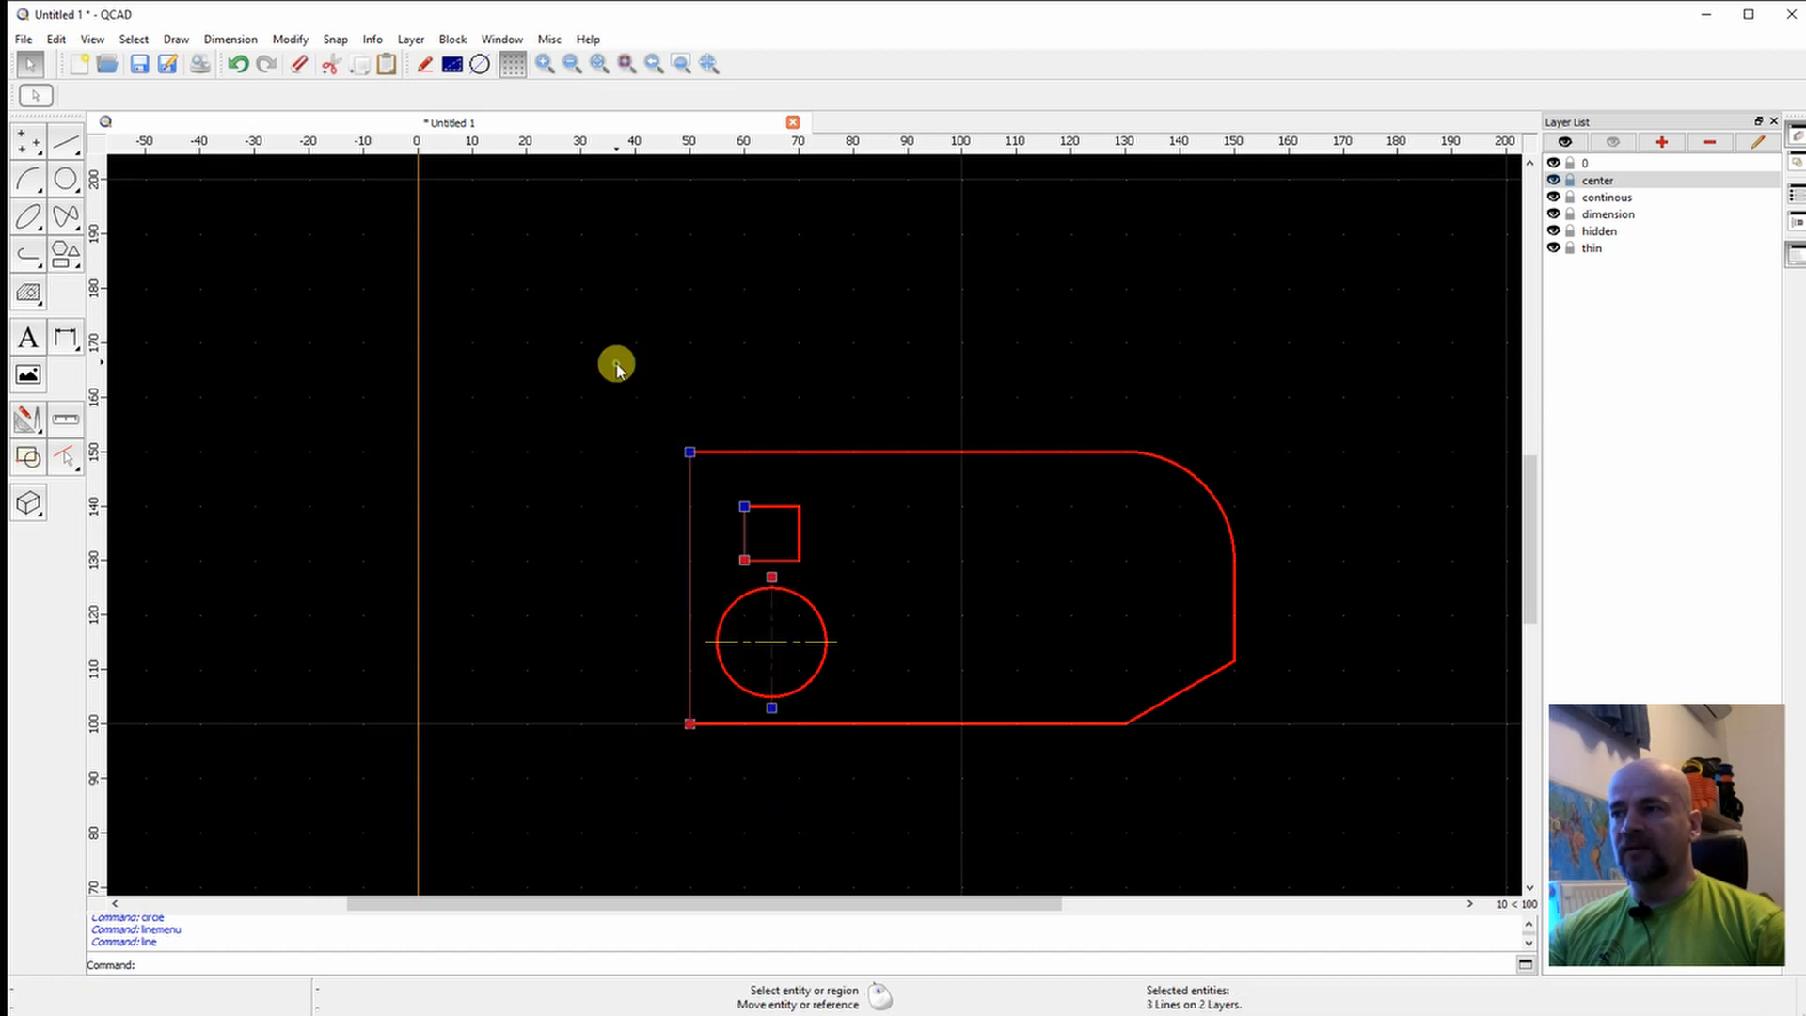
key(Escape)
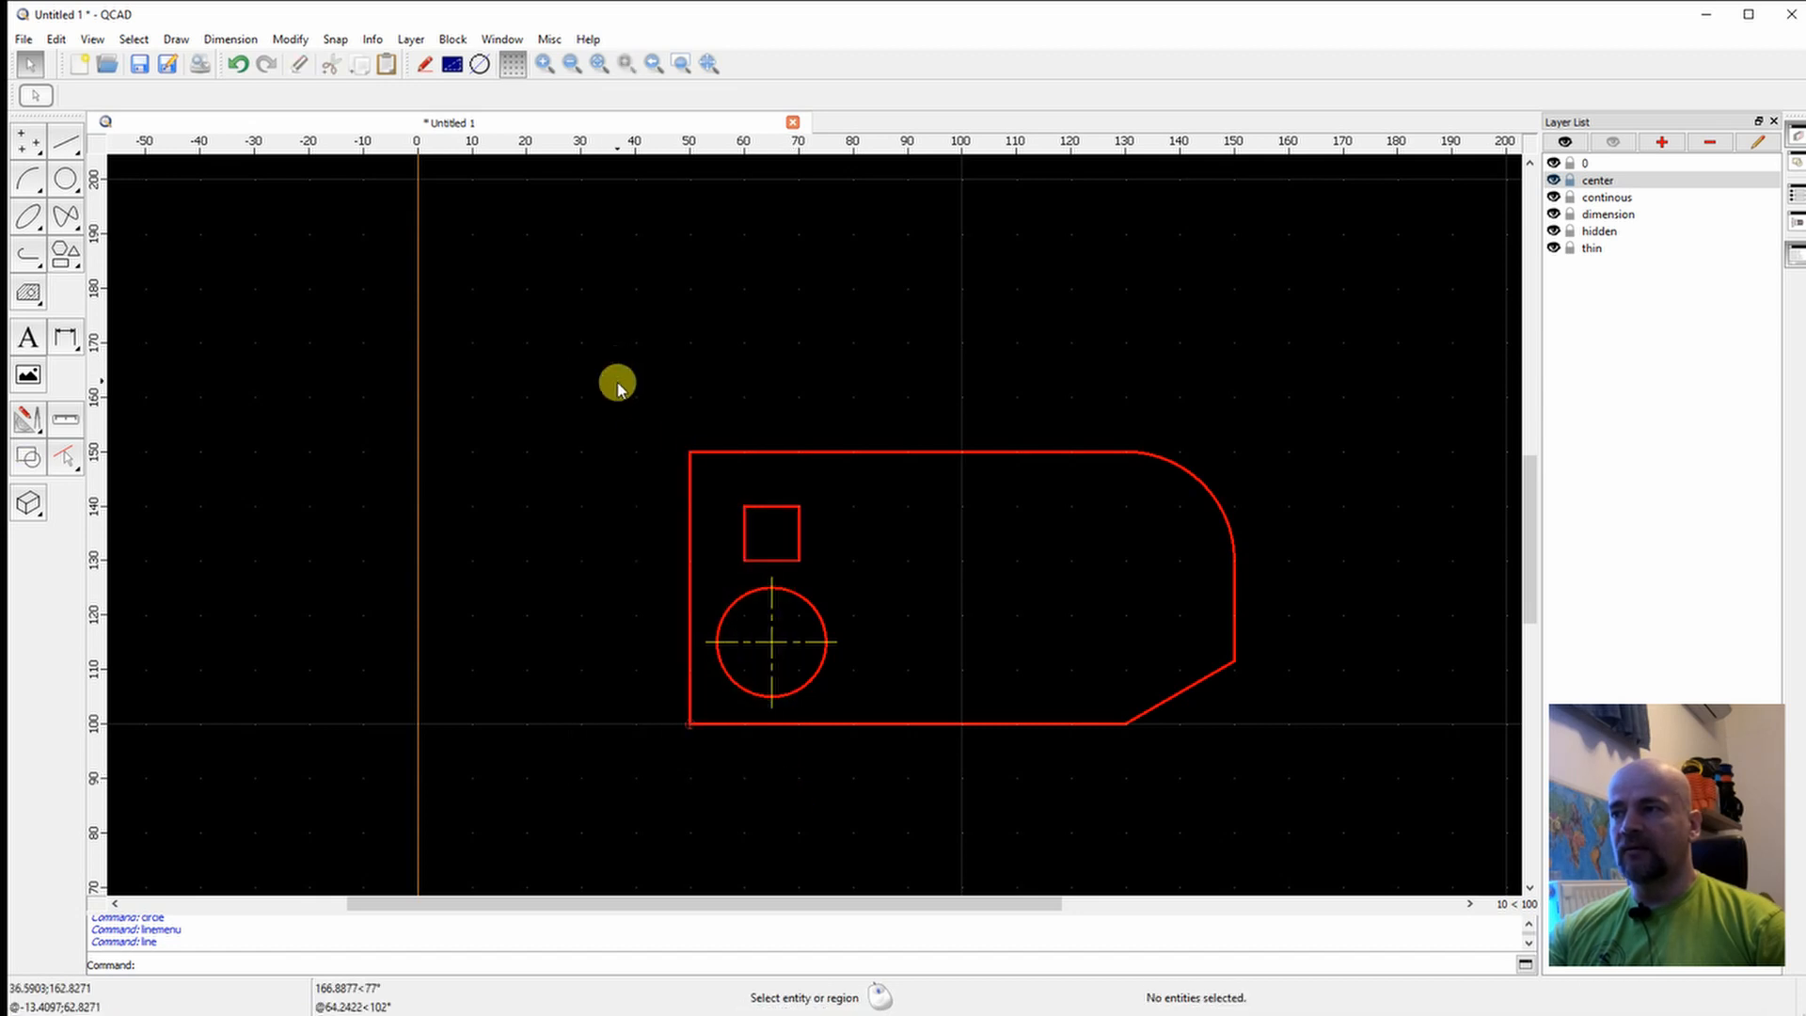
click(617, 380)
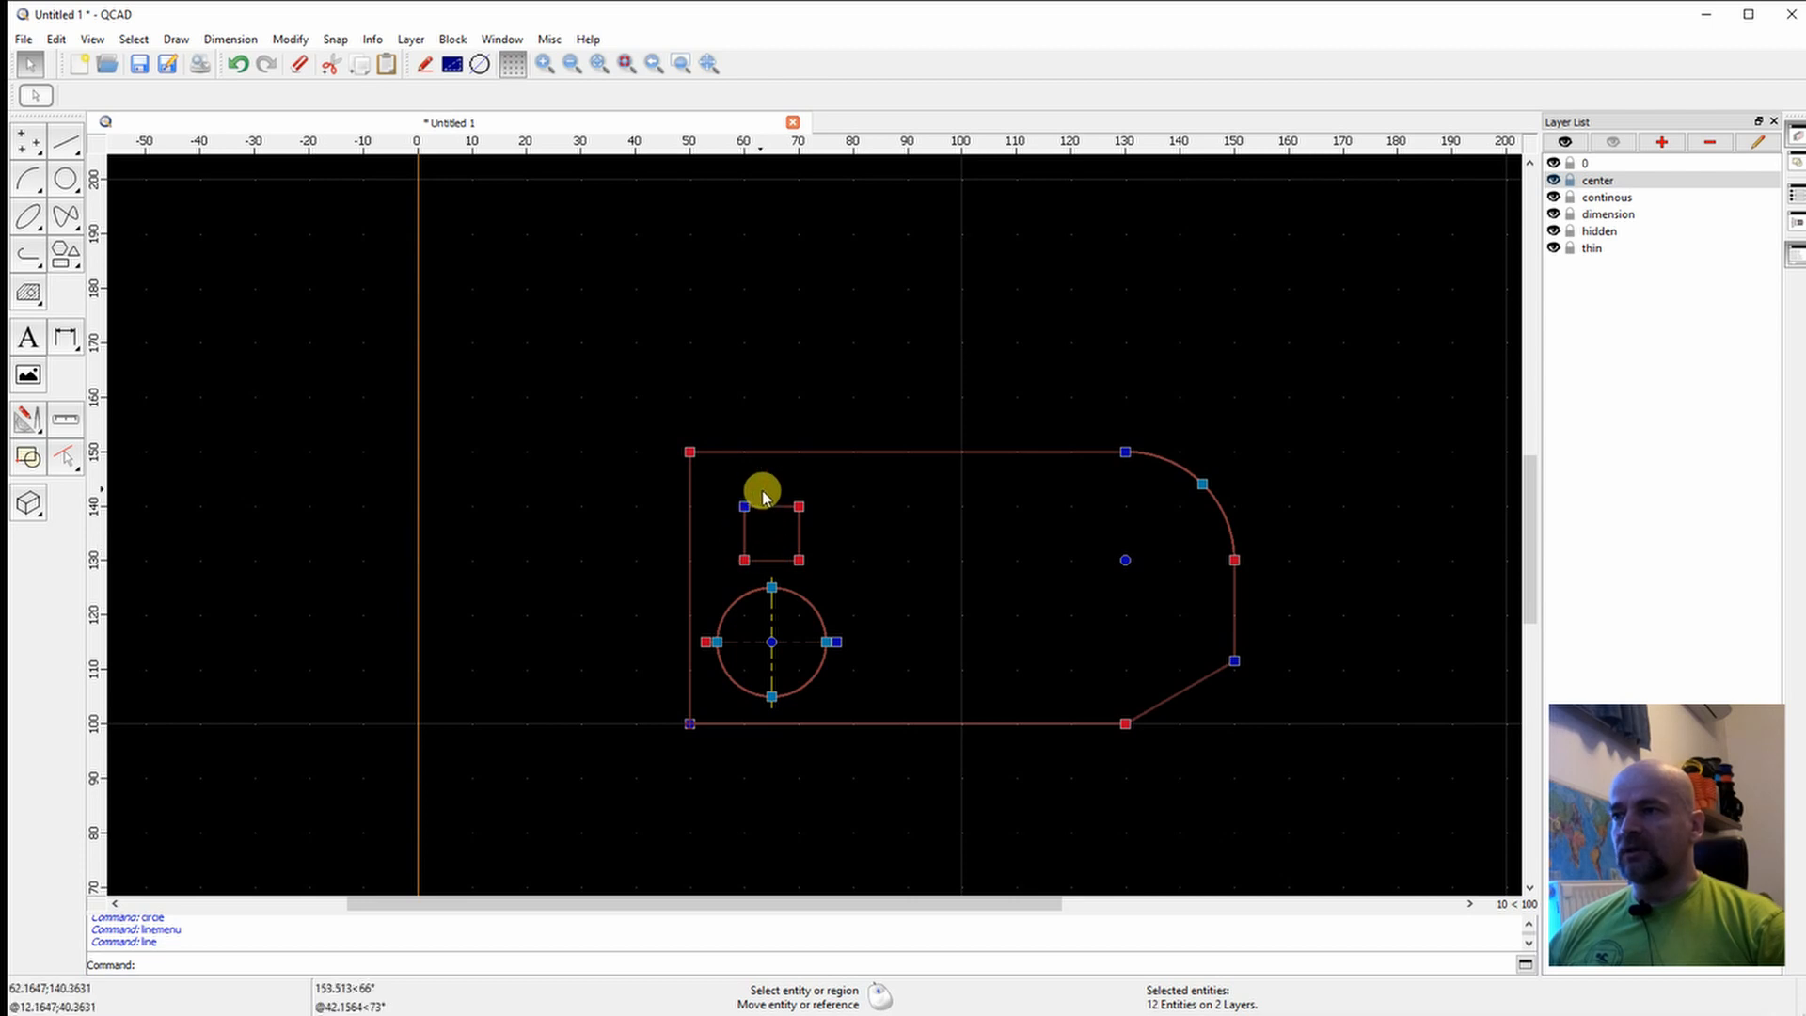
click(865, 541)
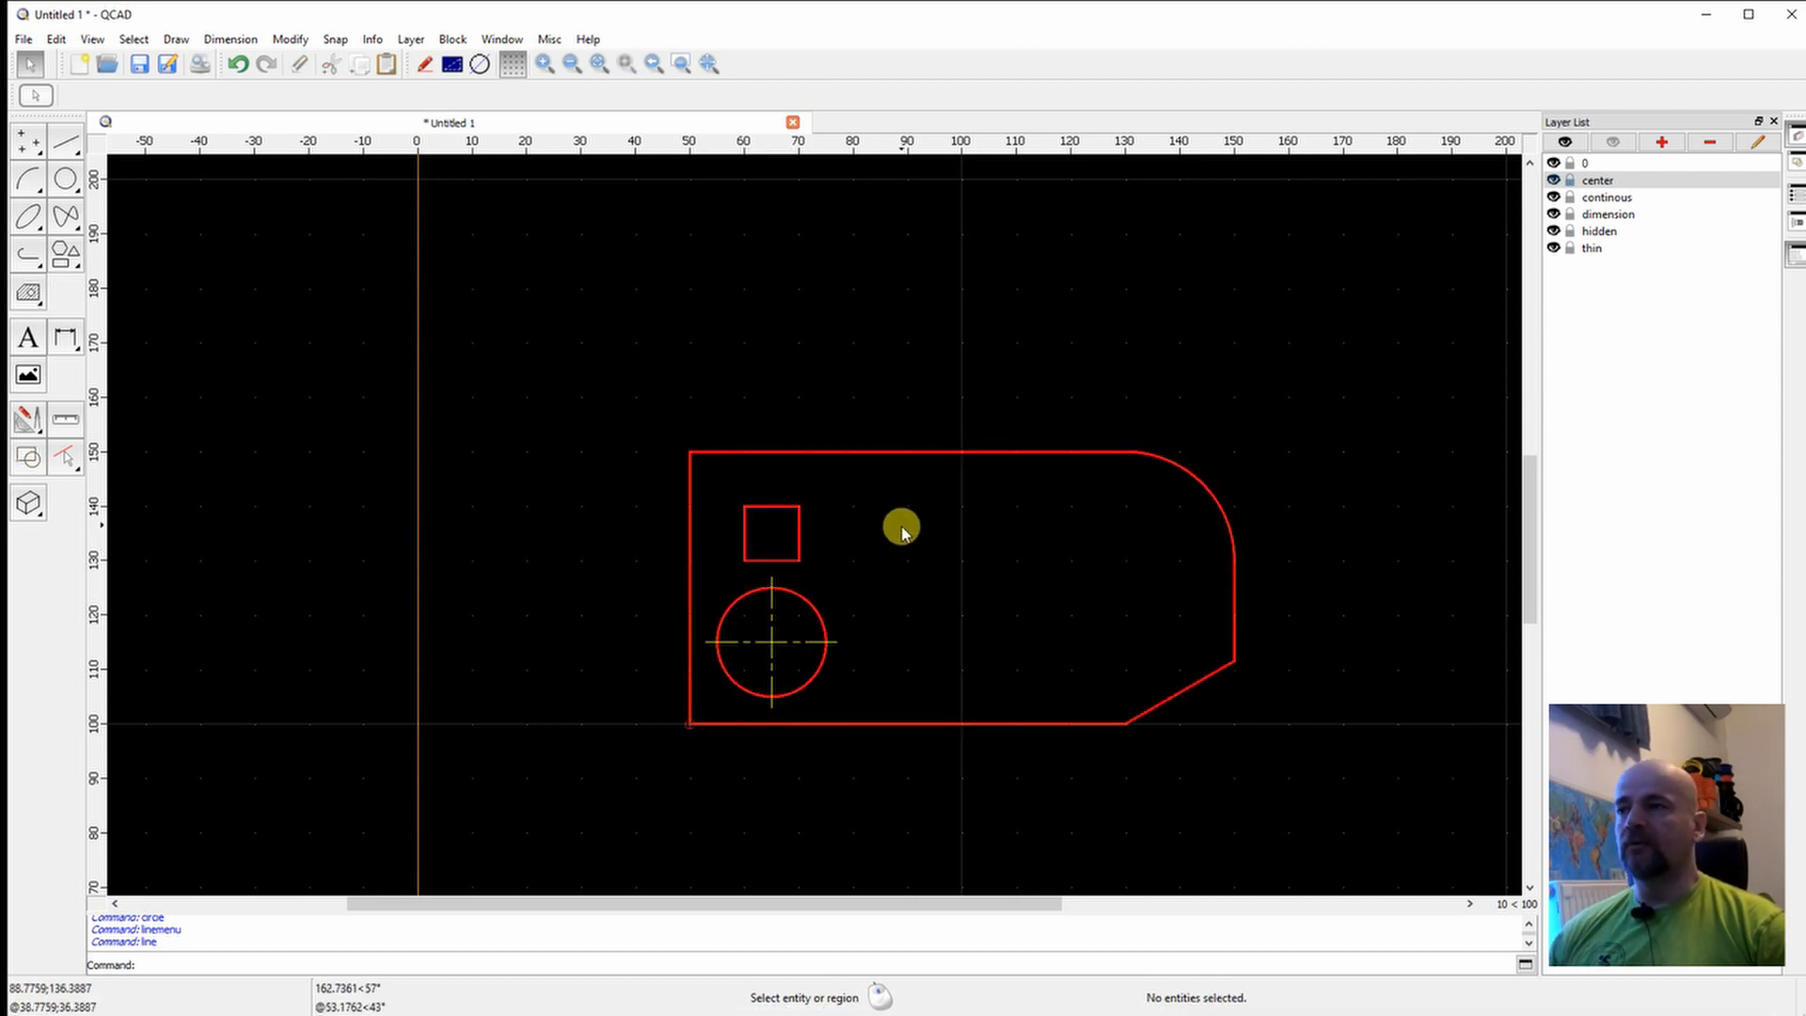
Try selection windows in both directions over the plate's right half, leaving nothing selected.
drag(1213, 299, 1075, 579)
click(1021, 328)
drag(1024, 307, 1251, 533)
drag(1074, 318, 1327, 676)
drag(1334, 818, 1095, 395)
click(1075, 371)
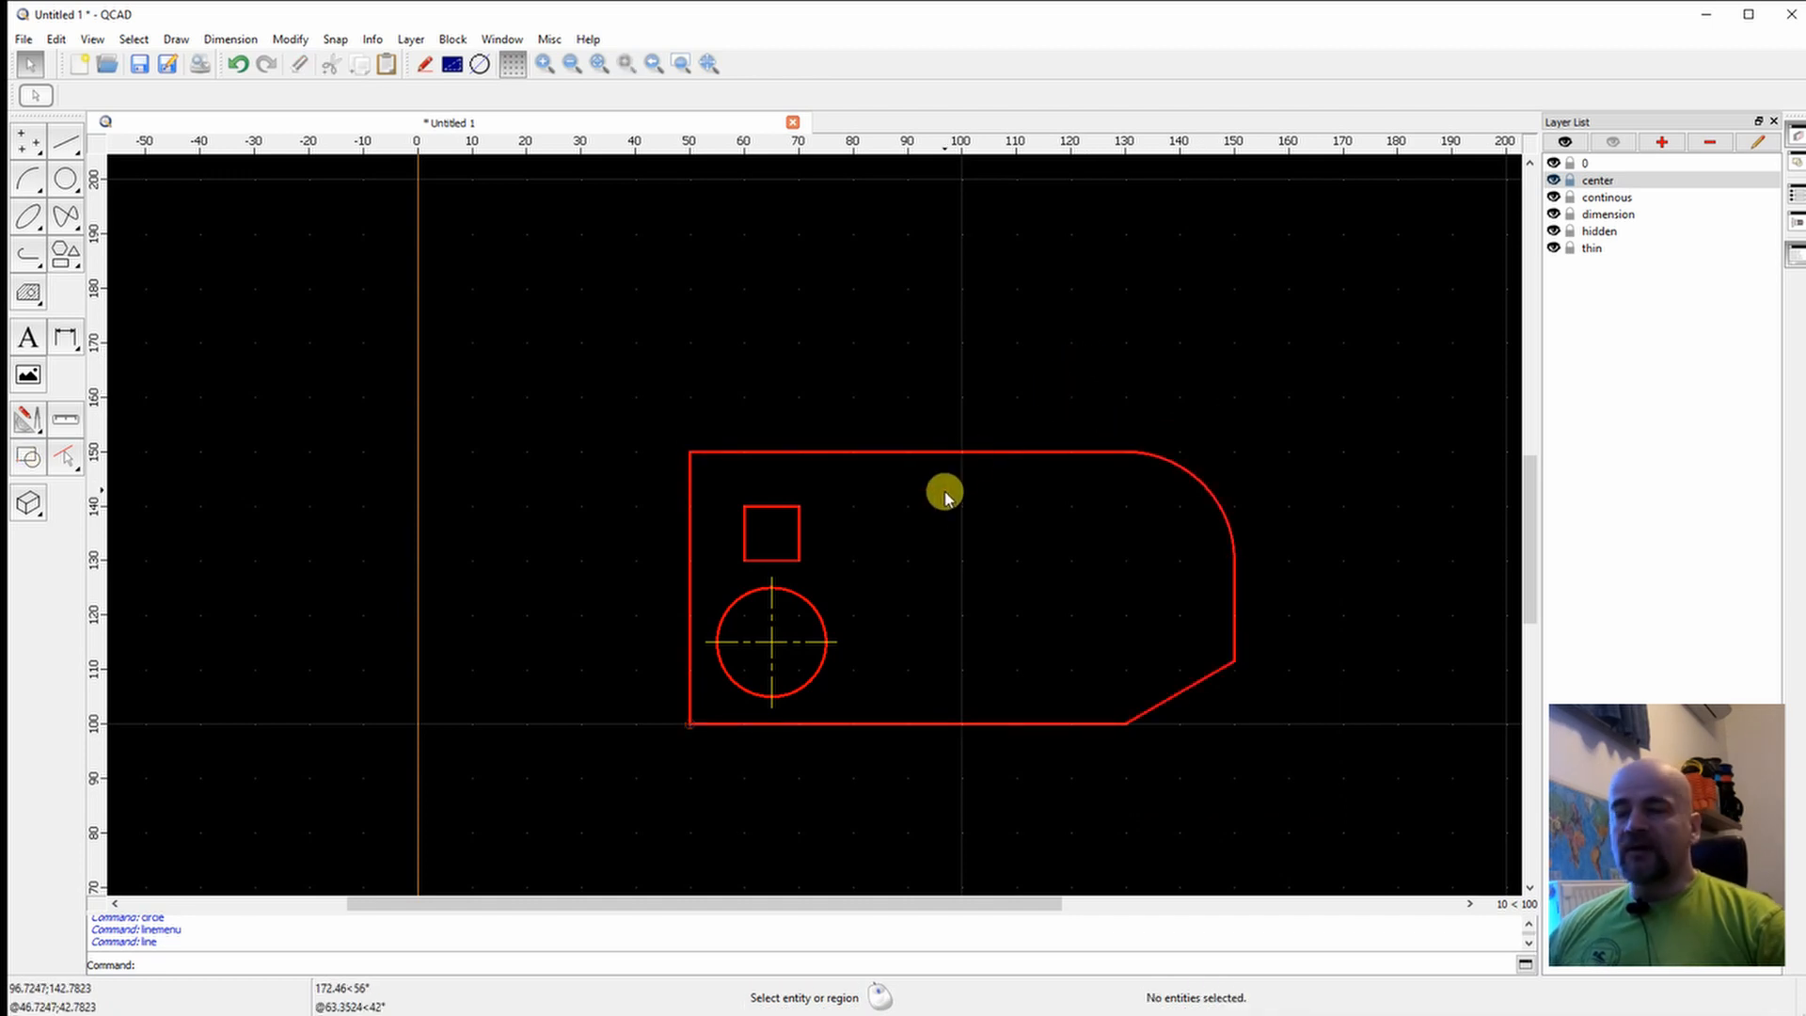
On the dimension layer, add a horizontal dimension for the square's width, with its dimension line above the plate at height 160.
click(1625, 214)
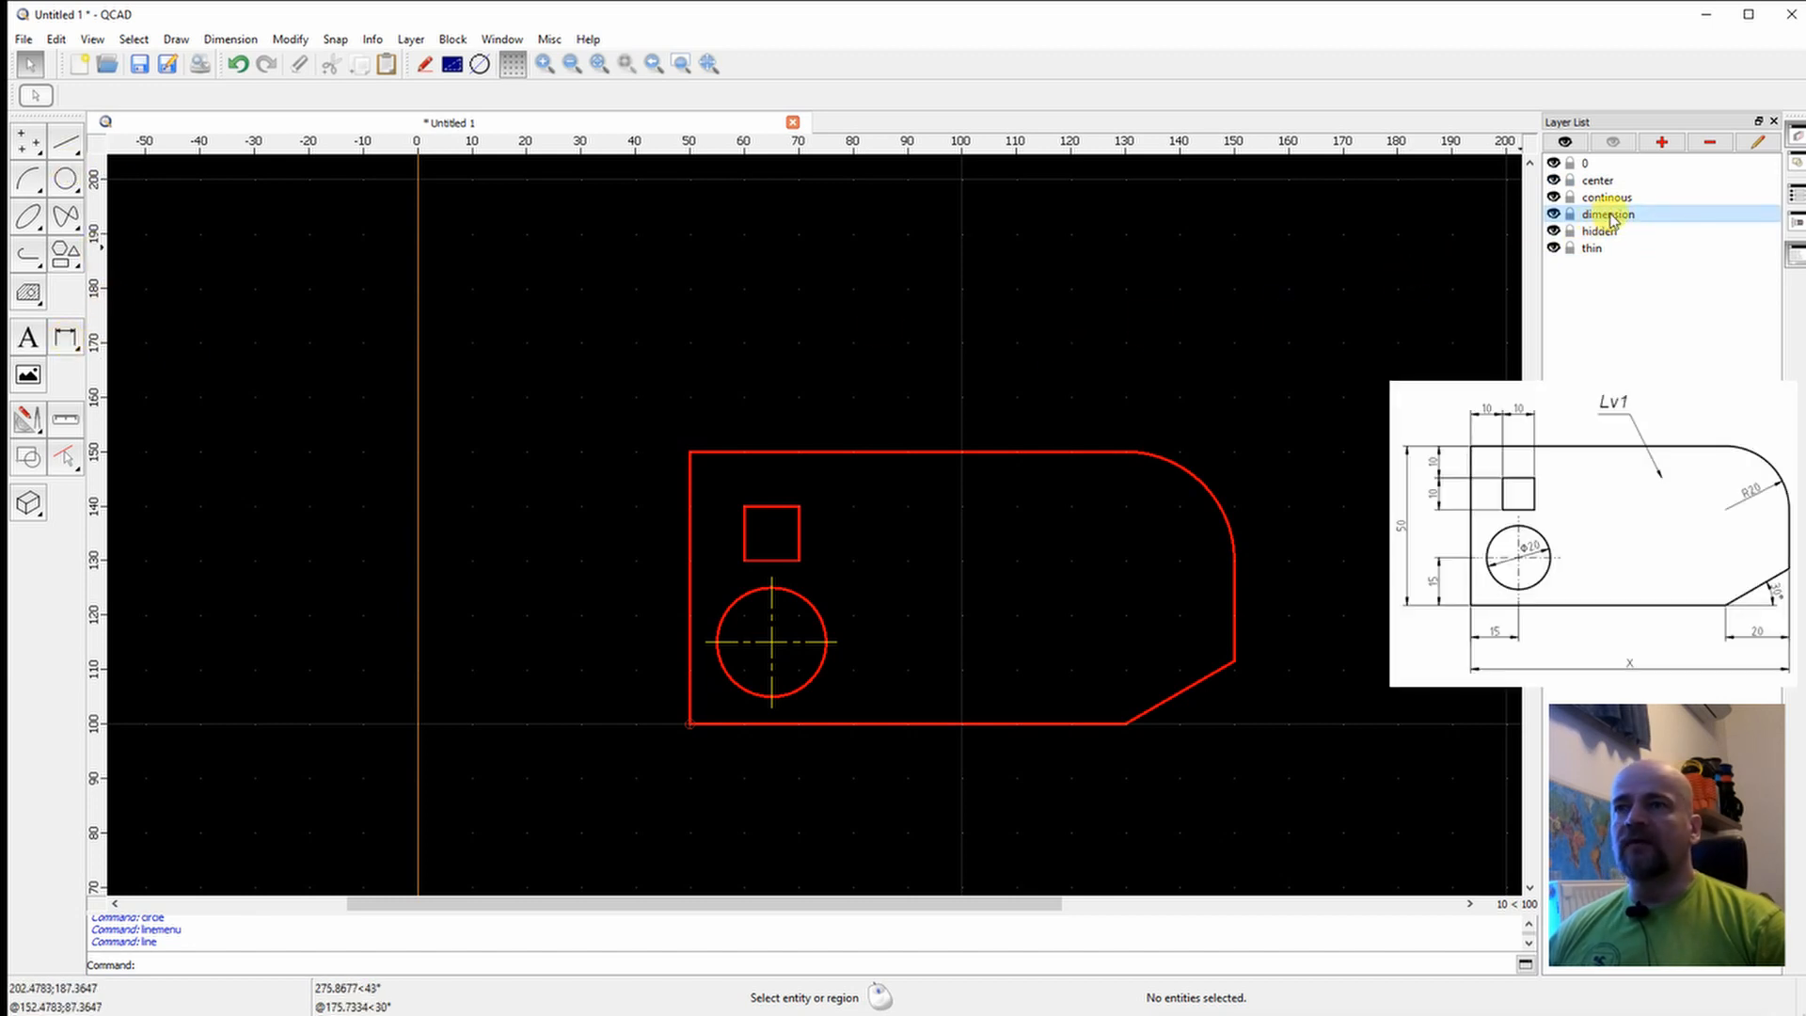
click(66, 340)
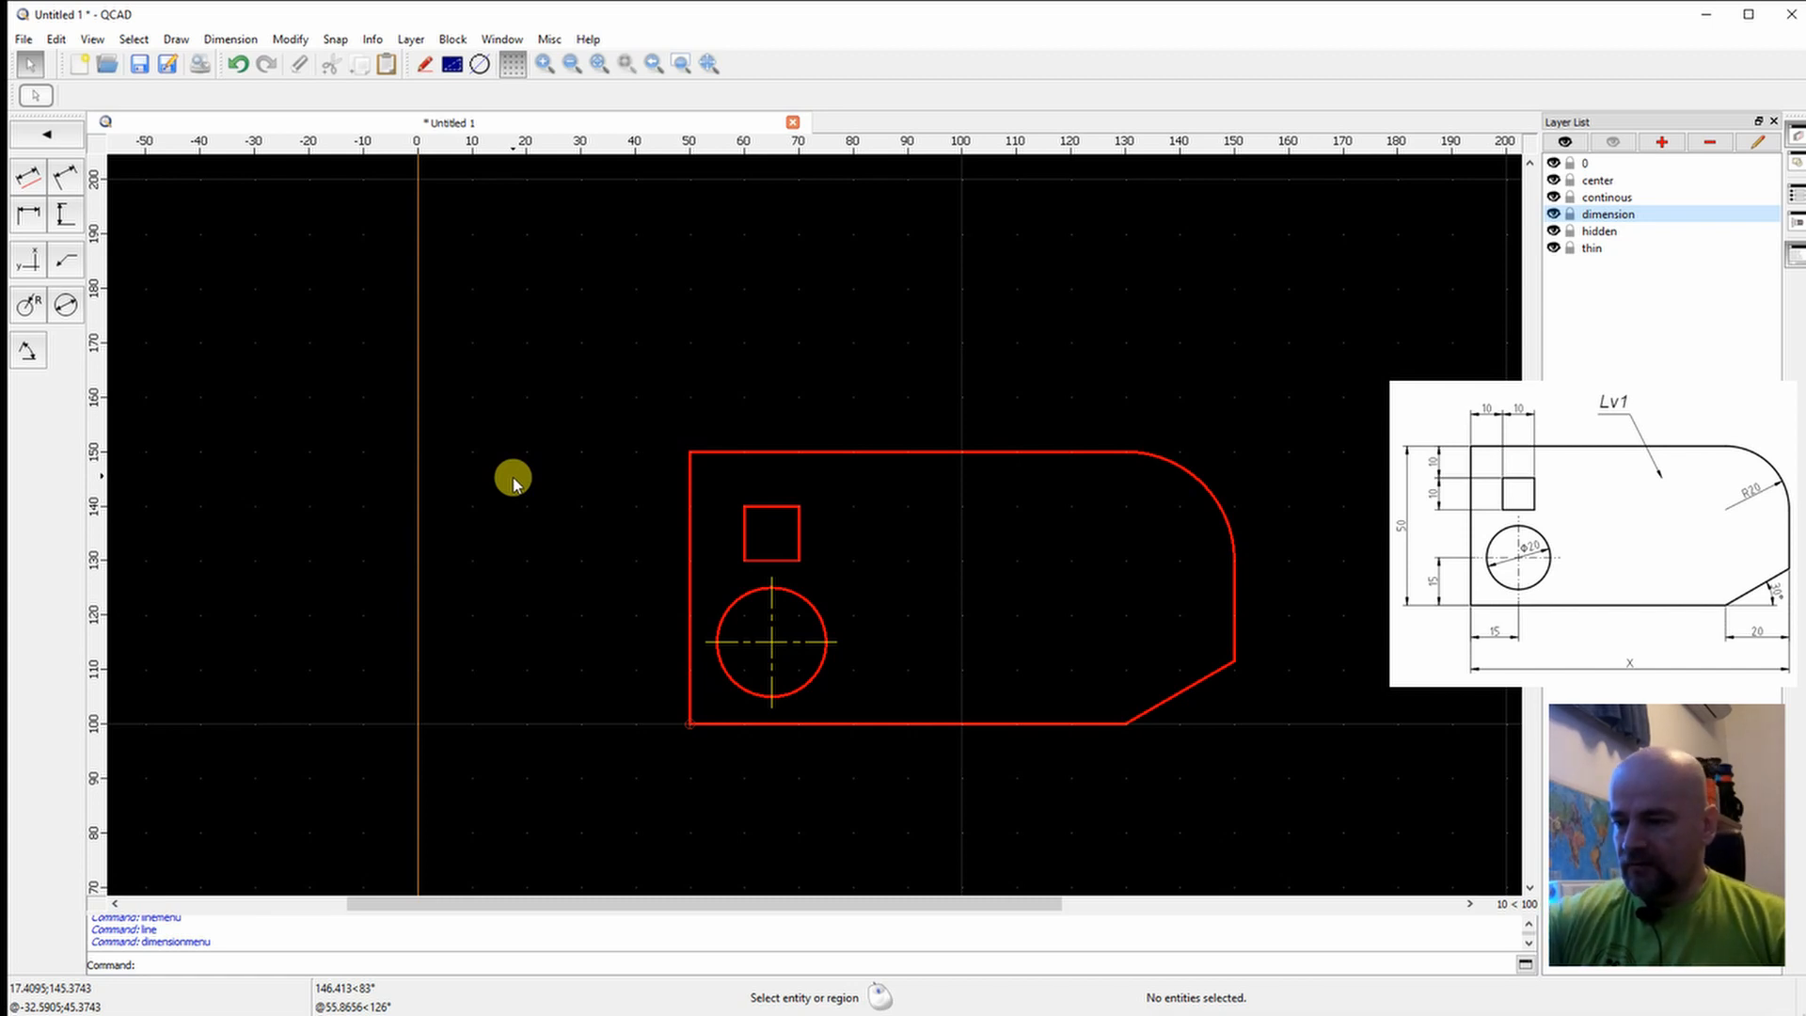
scroll(754, 523, up, 2)
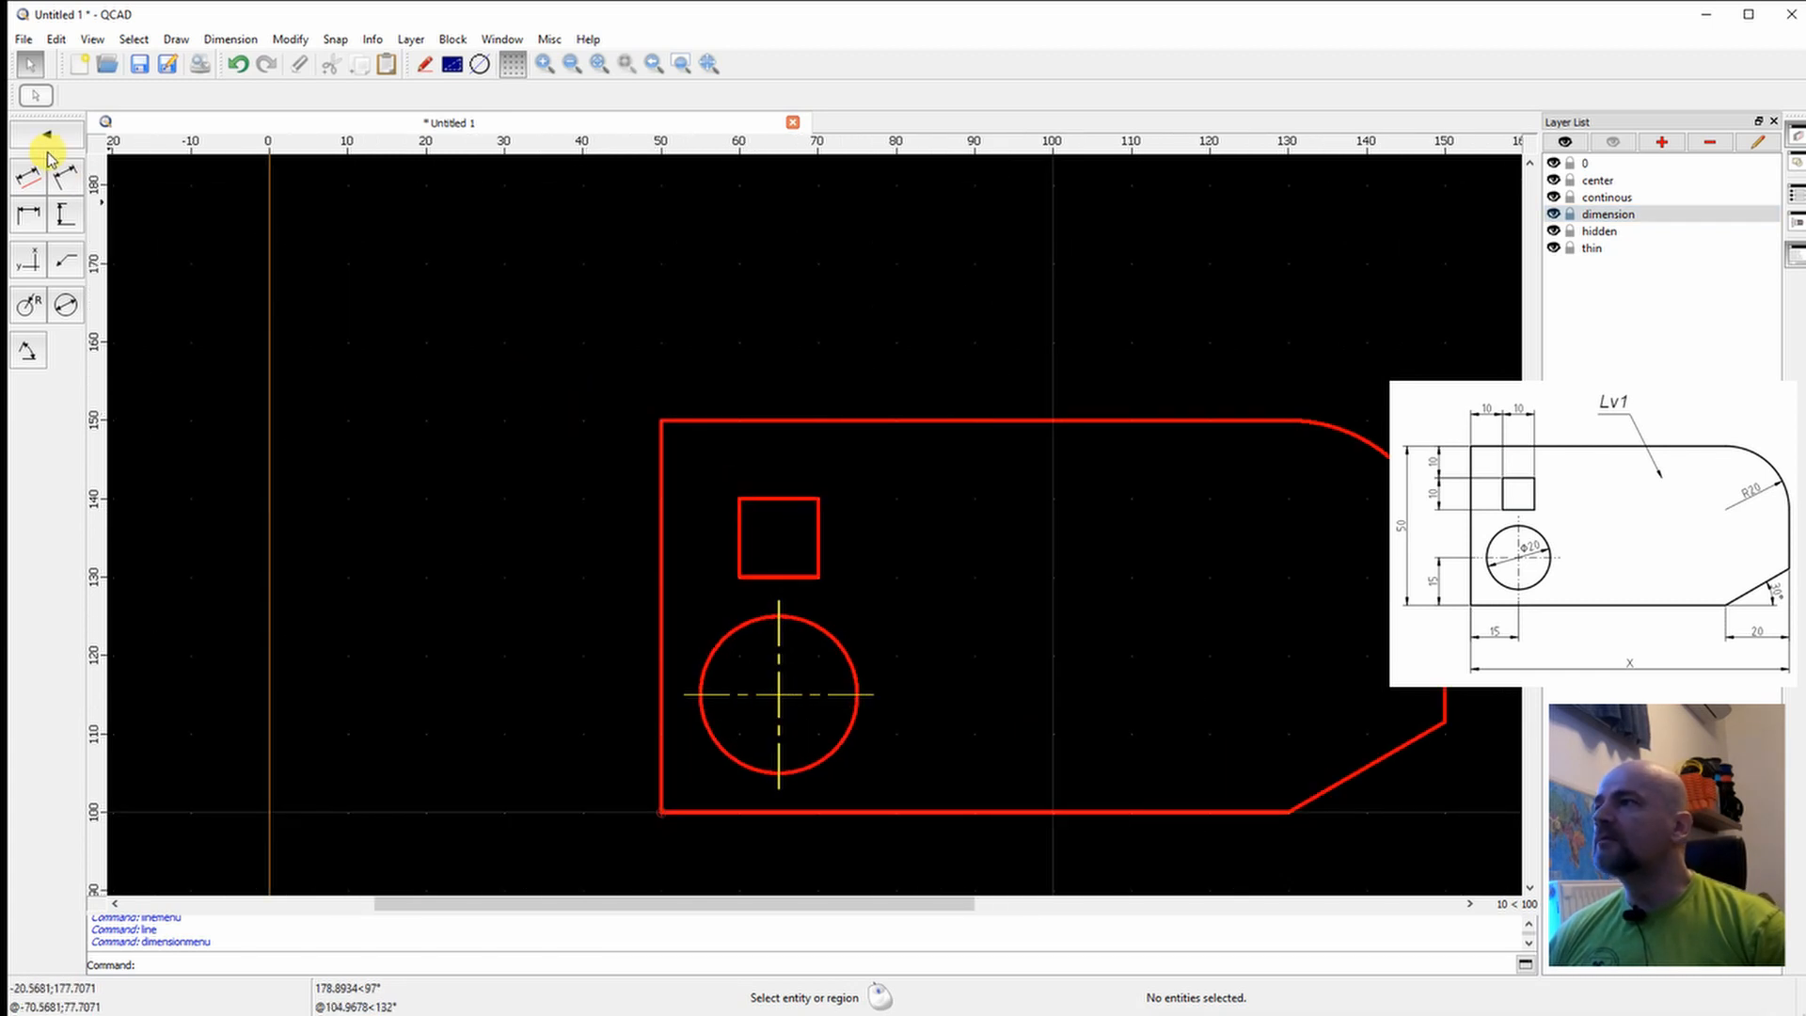
click(28, 222)
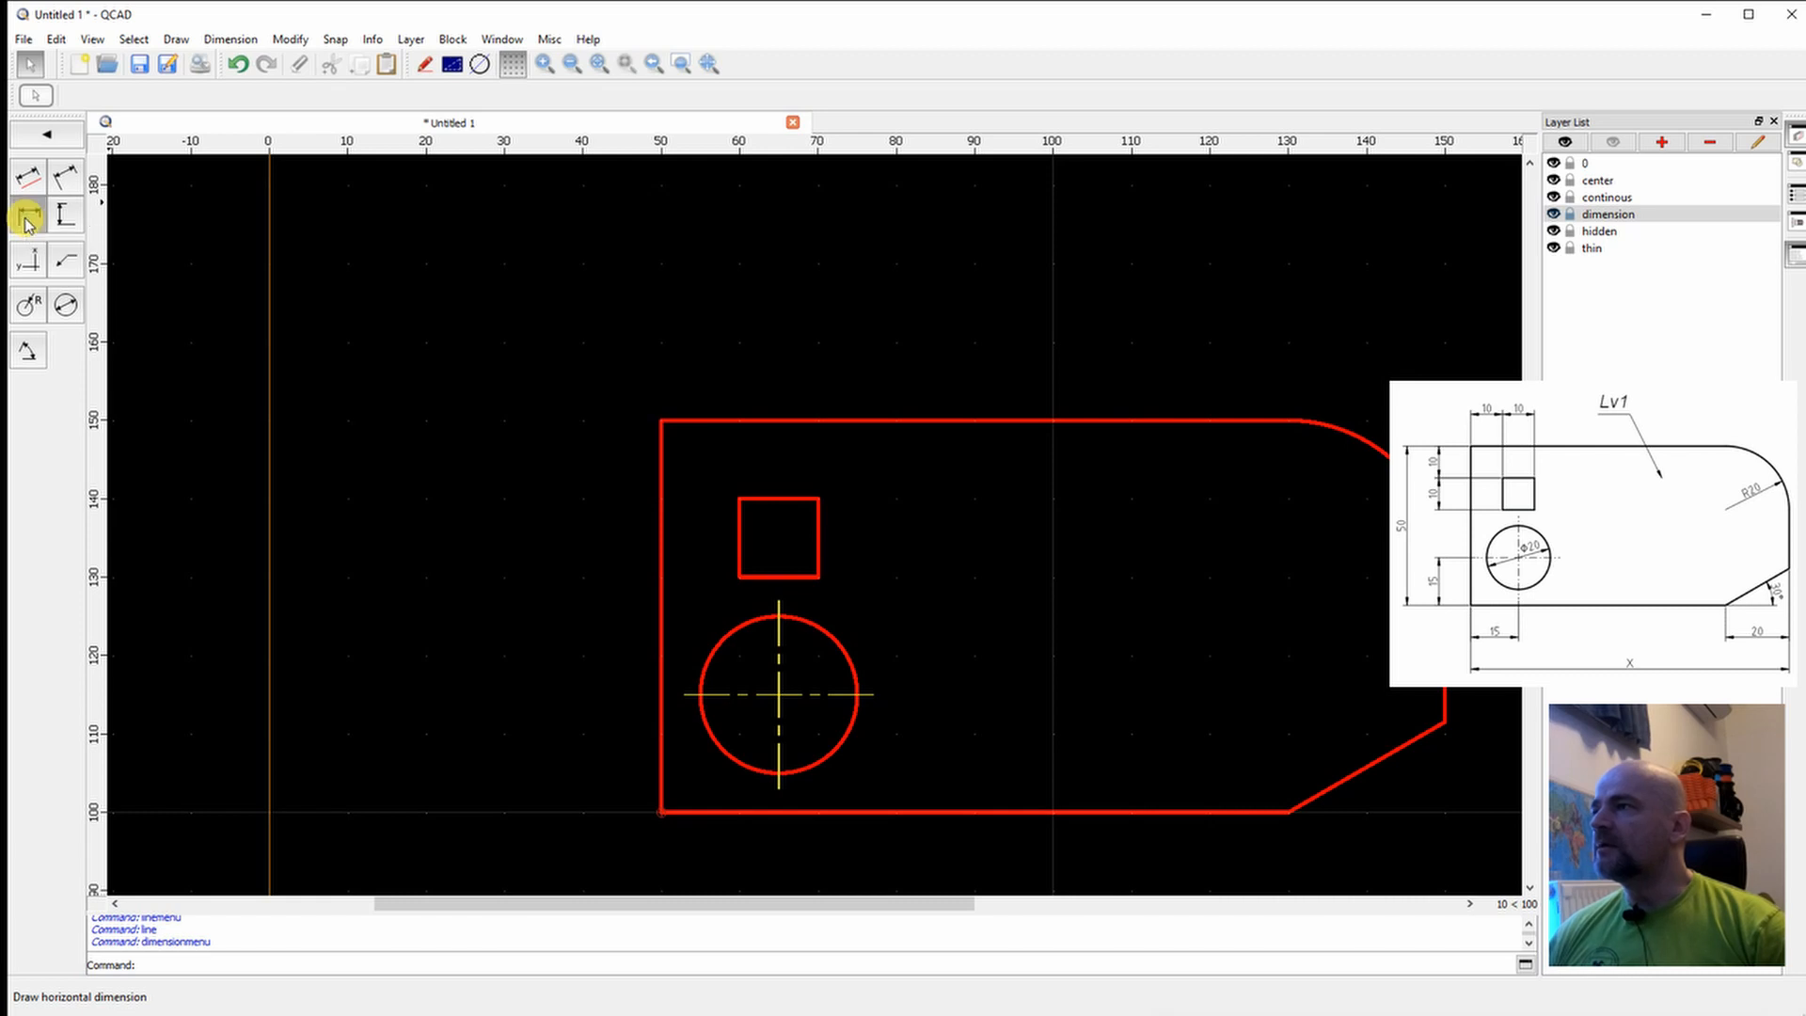
click(817, 498)
click(738, 497)
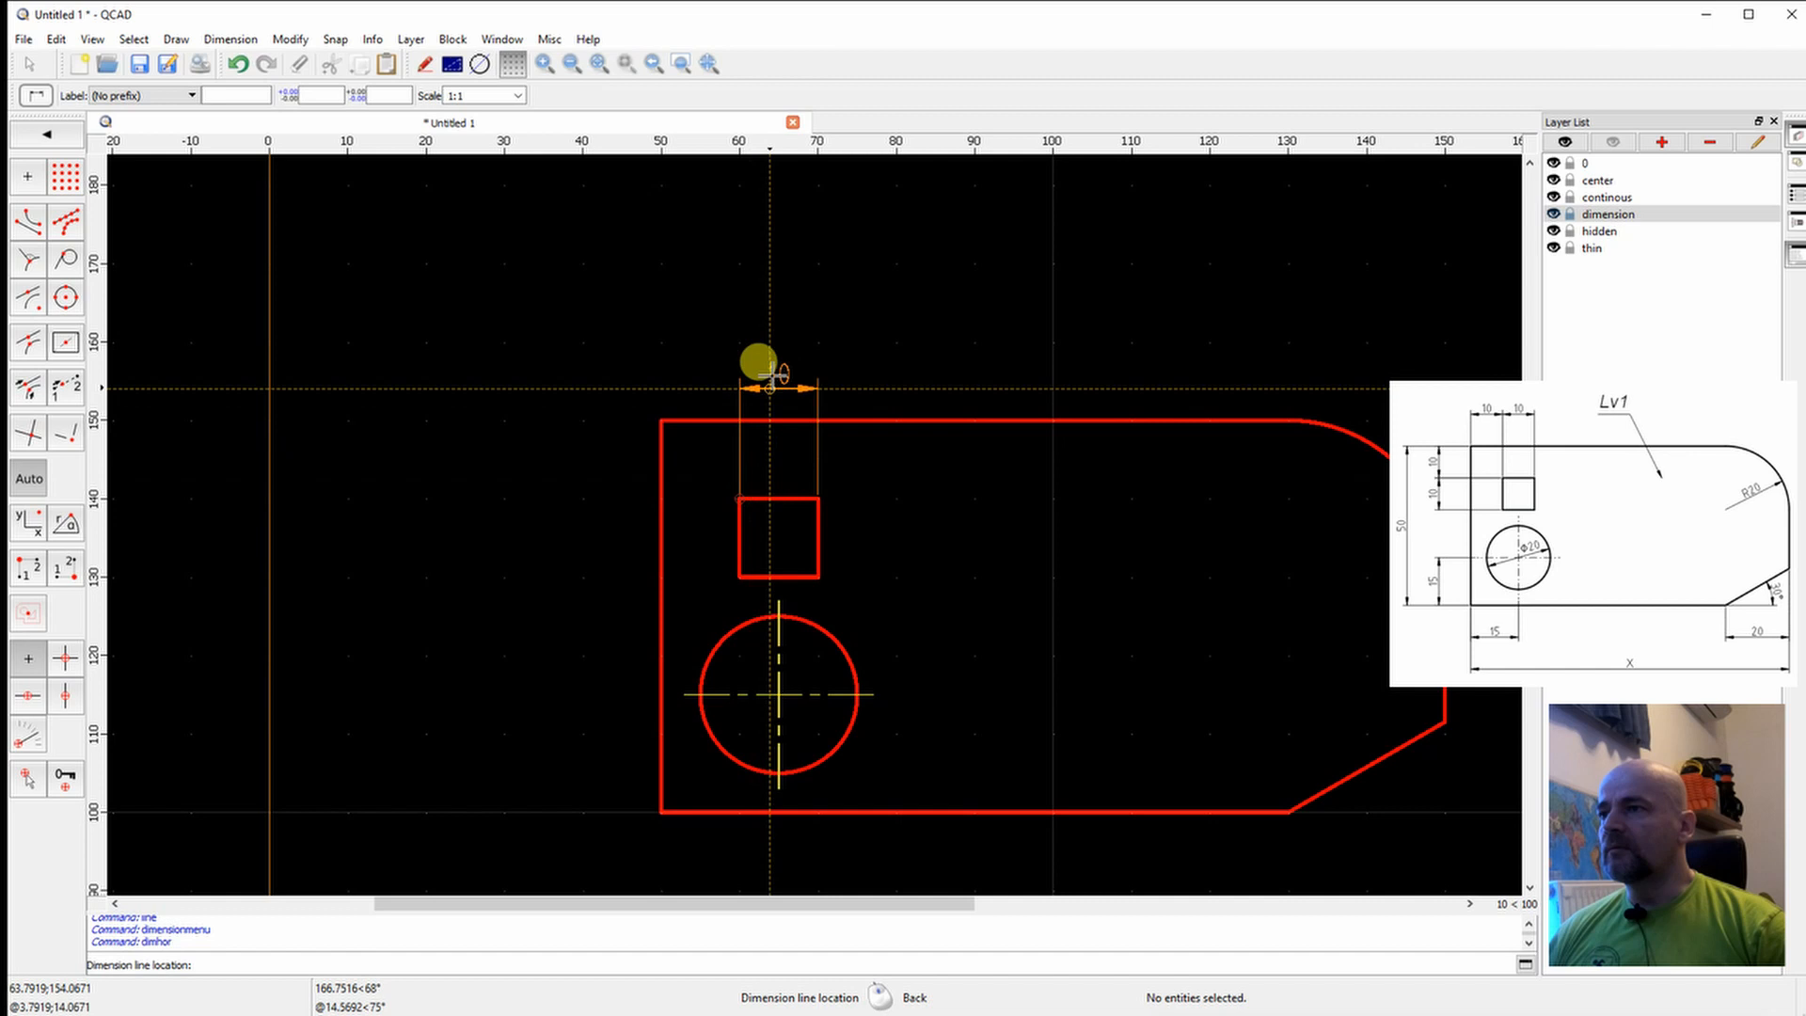
click(738, 341)
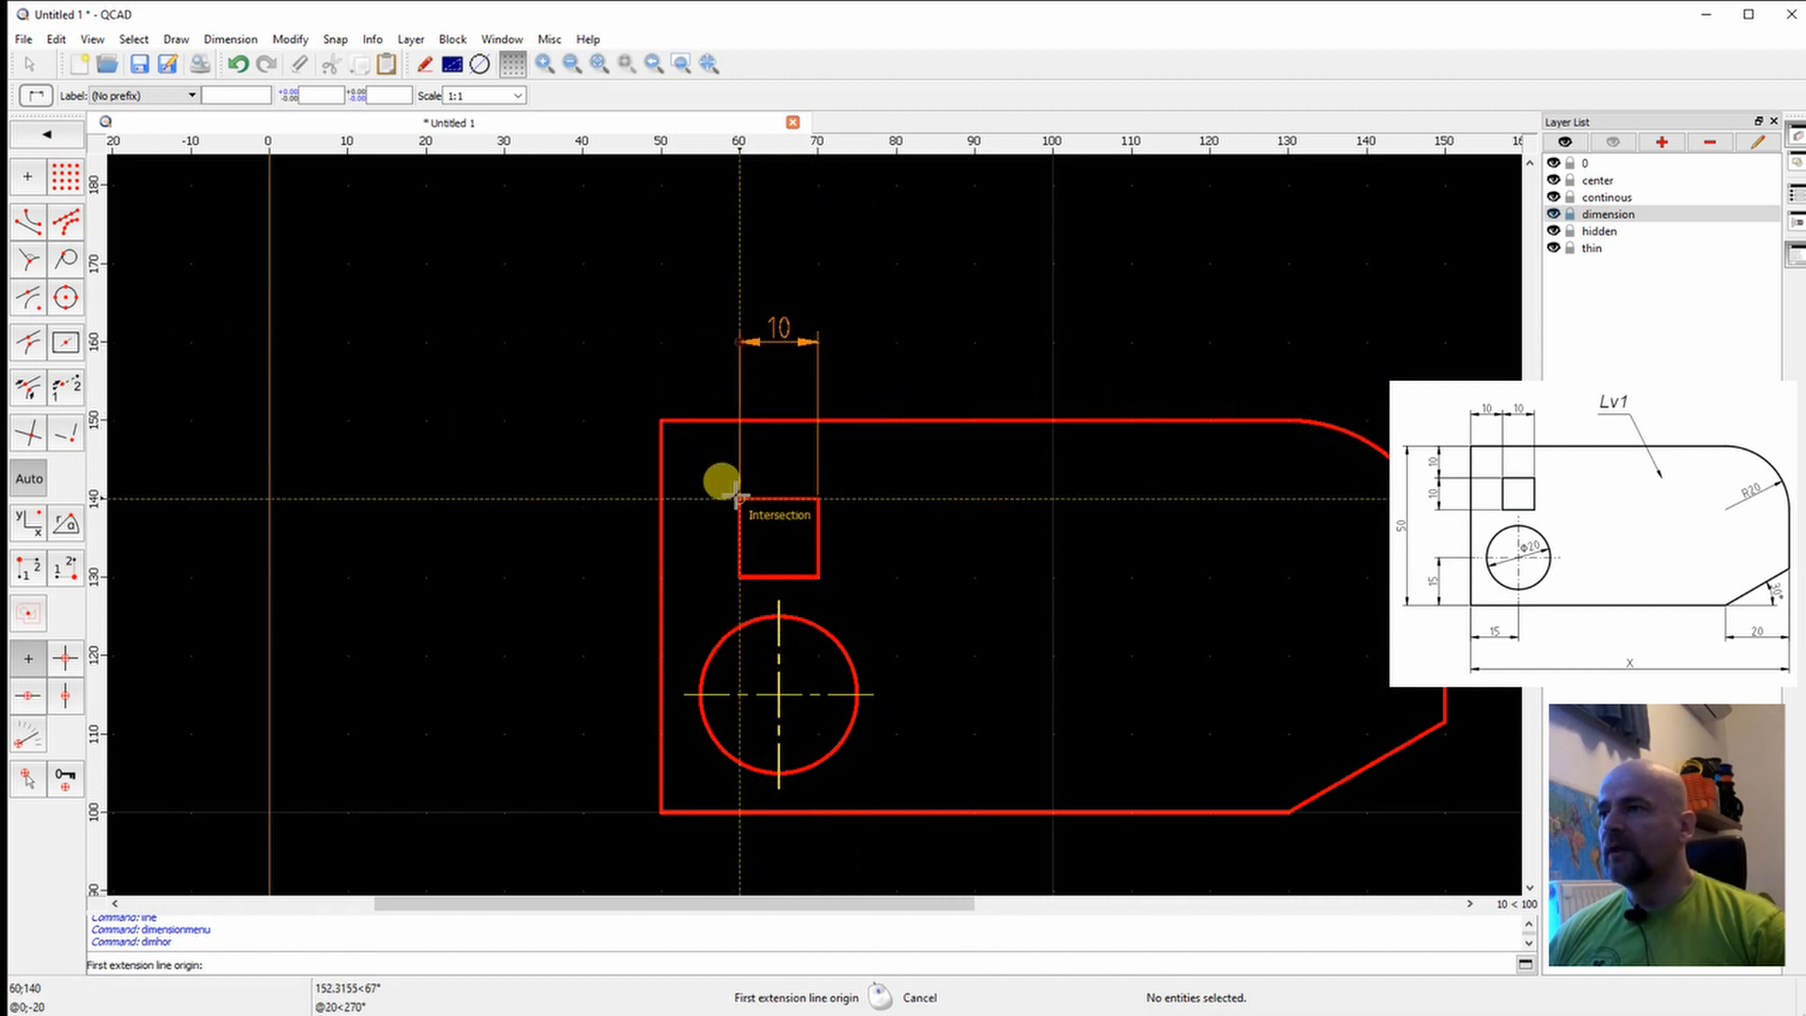
Dimension the horizontal distance from the square's upper-left corner to the plate's left edge, aligned with the square's width dimension.
click(738, 497)
click(661, 420)
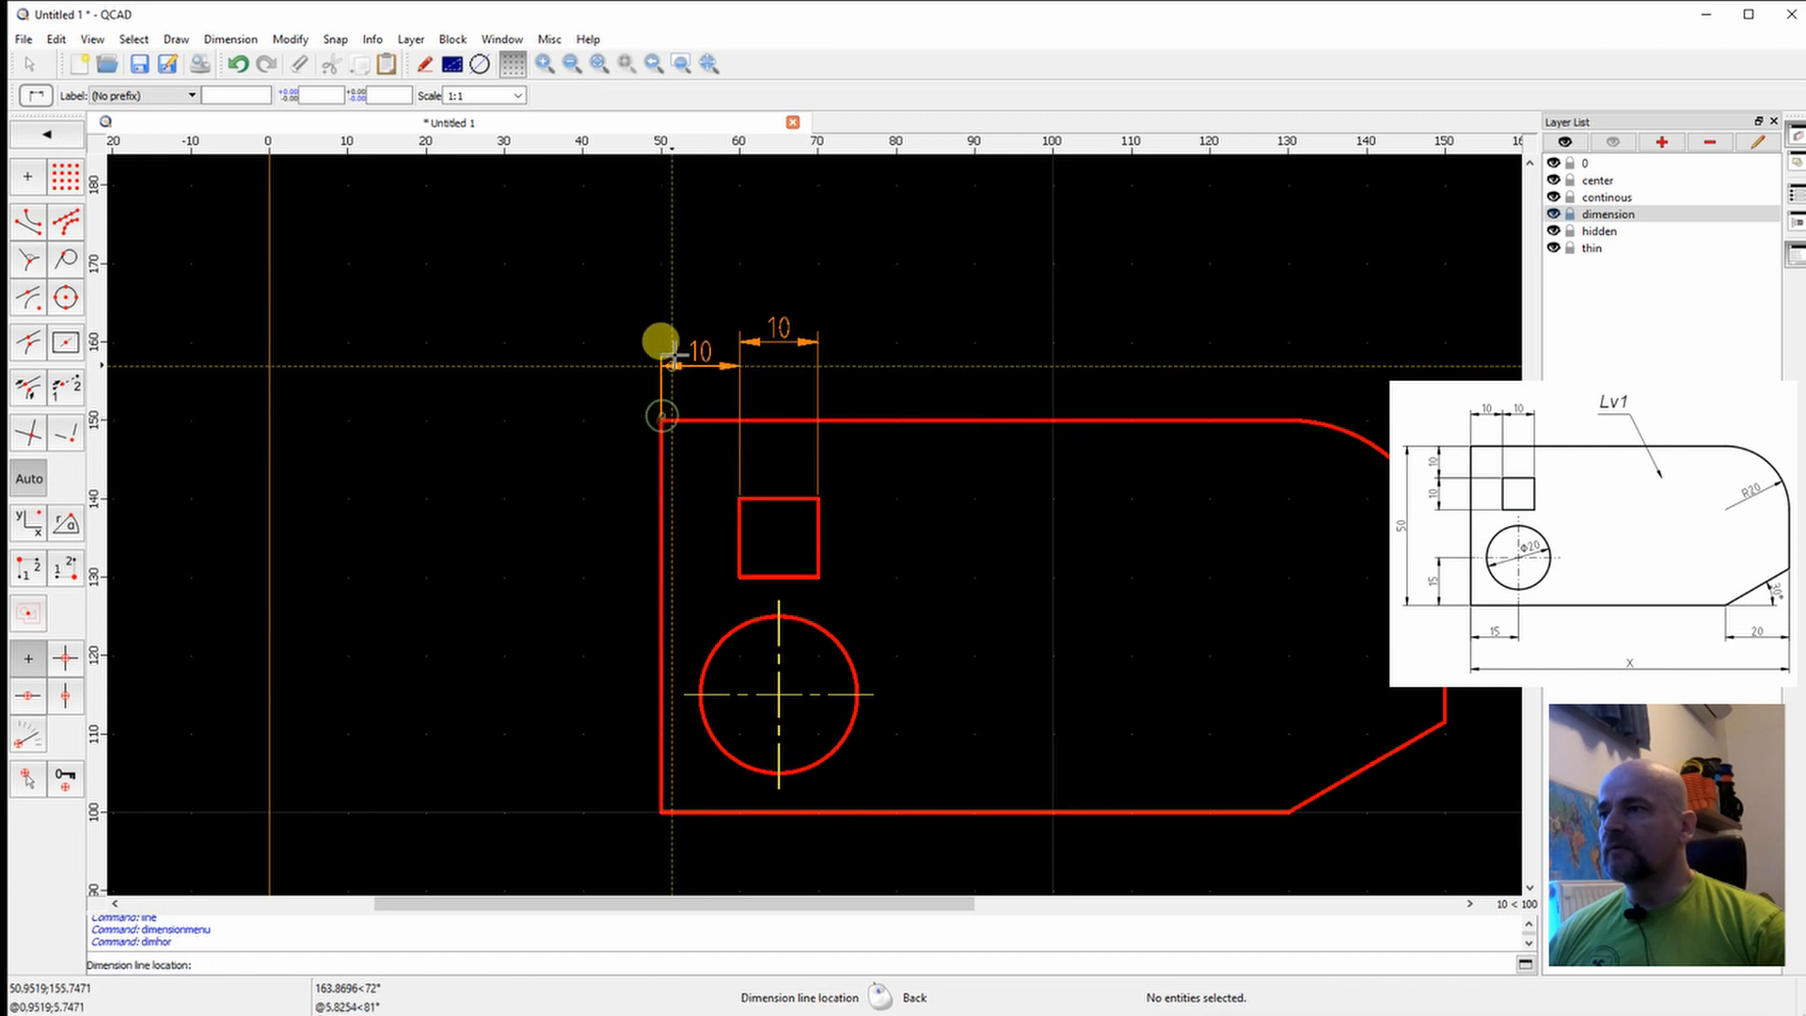
click(655, 341)
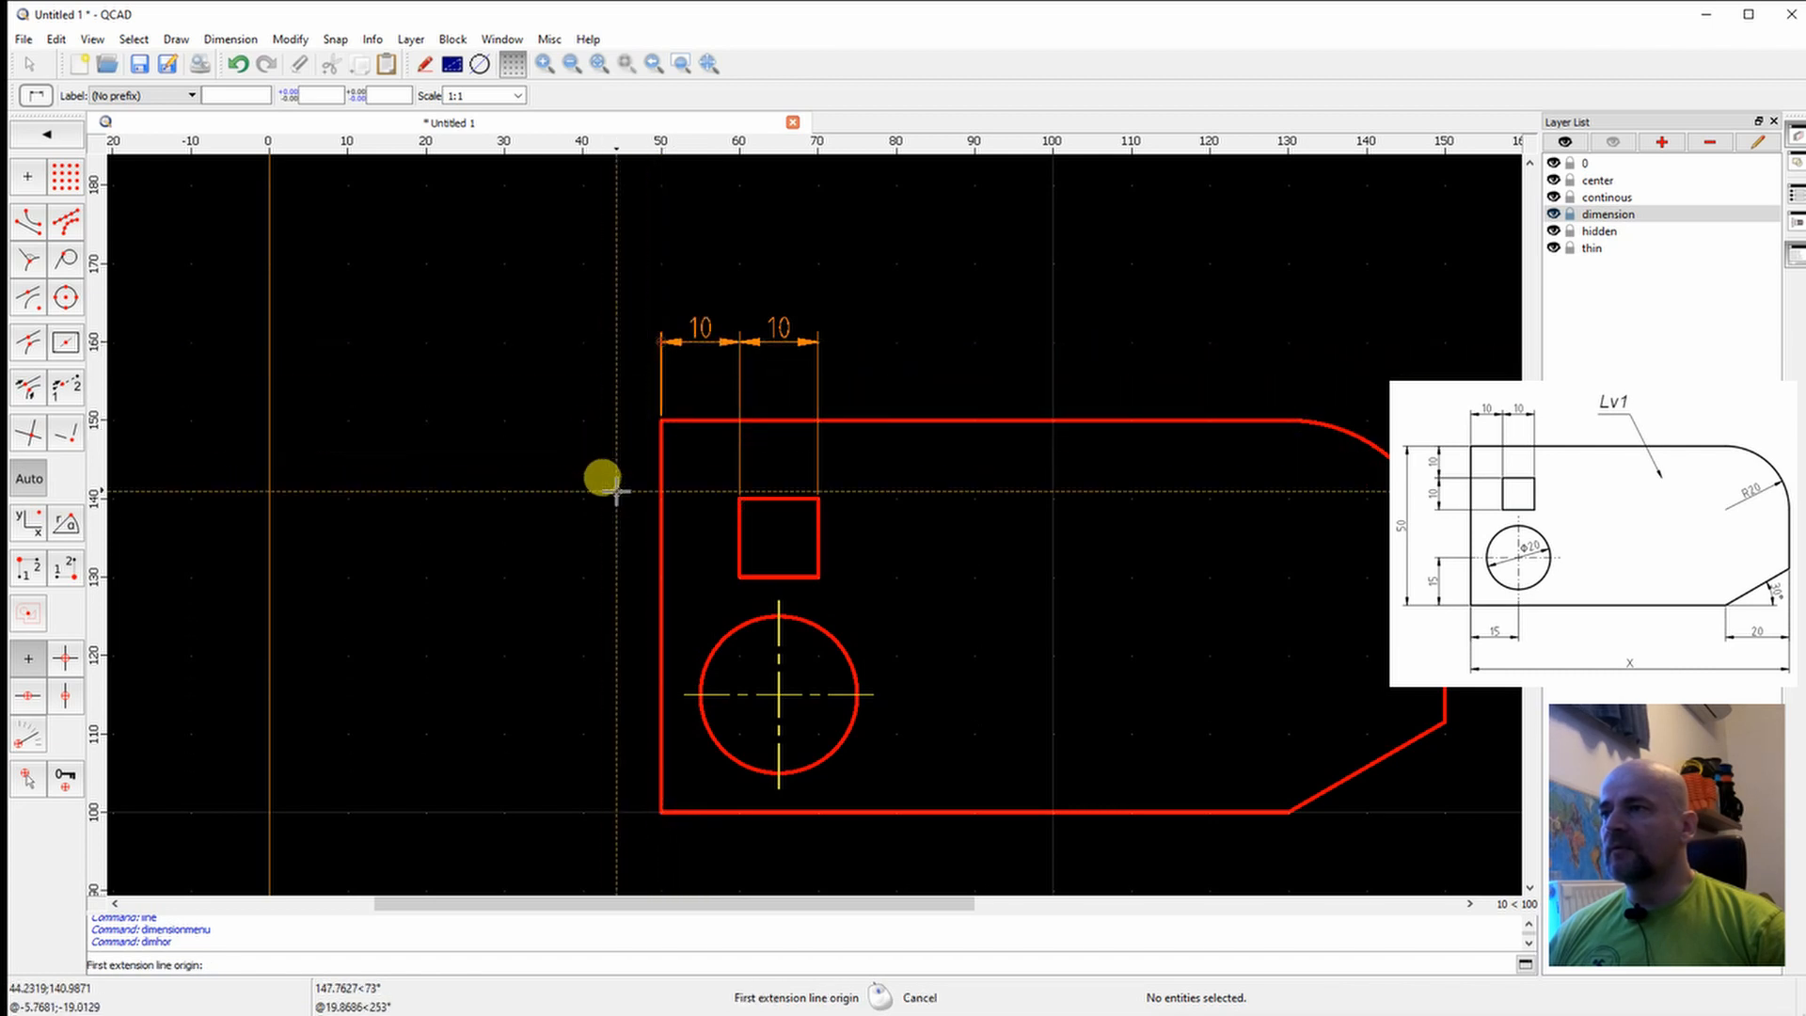
Add a vertical dimension between the plate's upper-left corner and the square's upper-left corner, with its dimension line at x = 40.
click(46, 135)
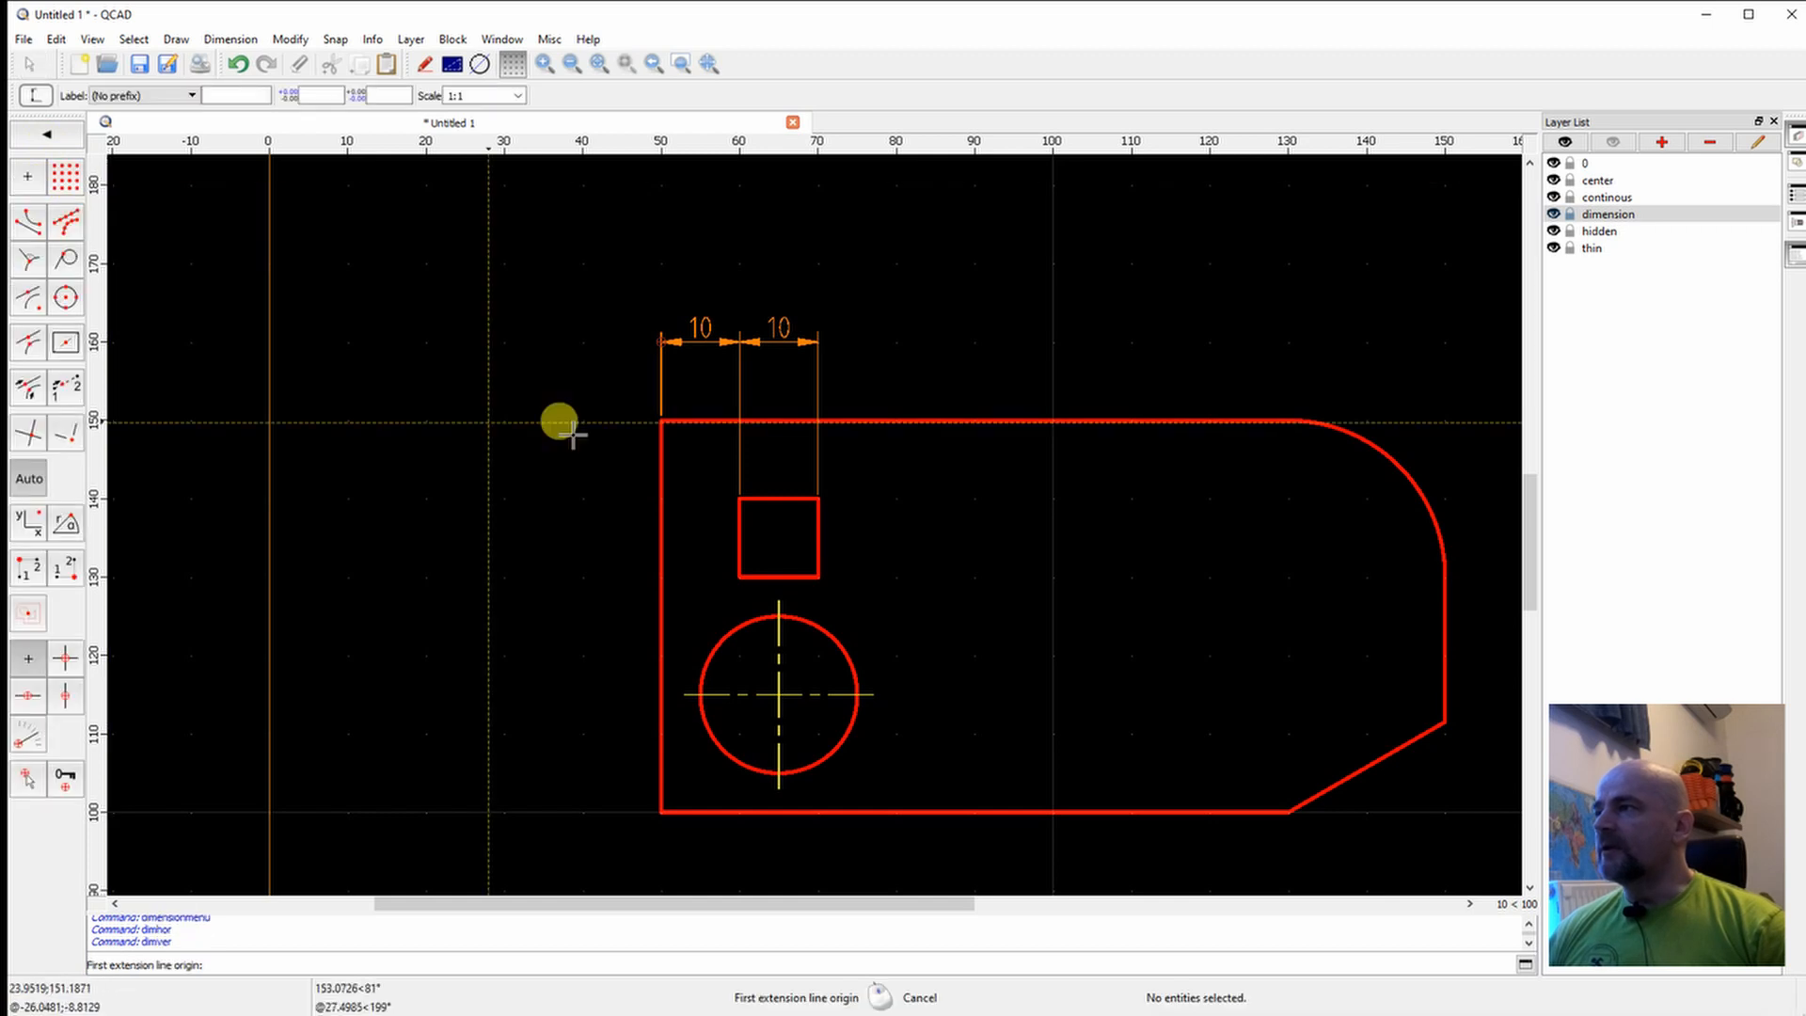
click(658, 420)
click(739, 499)
click(581, 500)
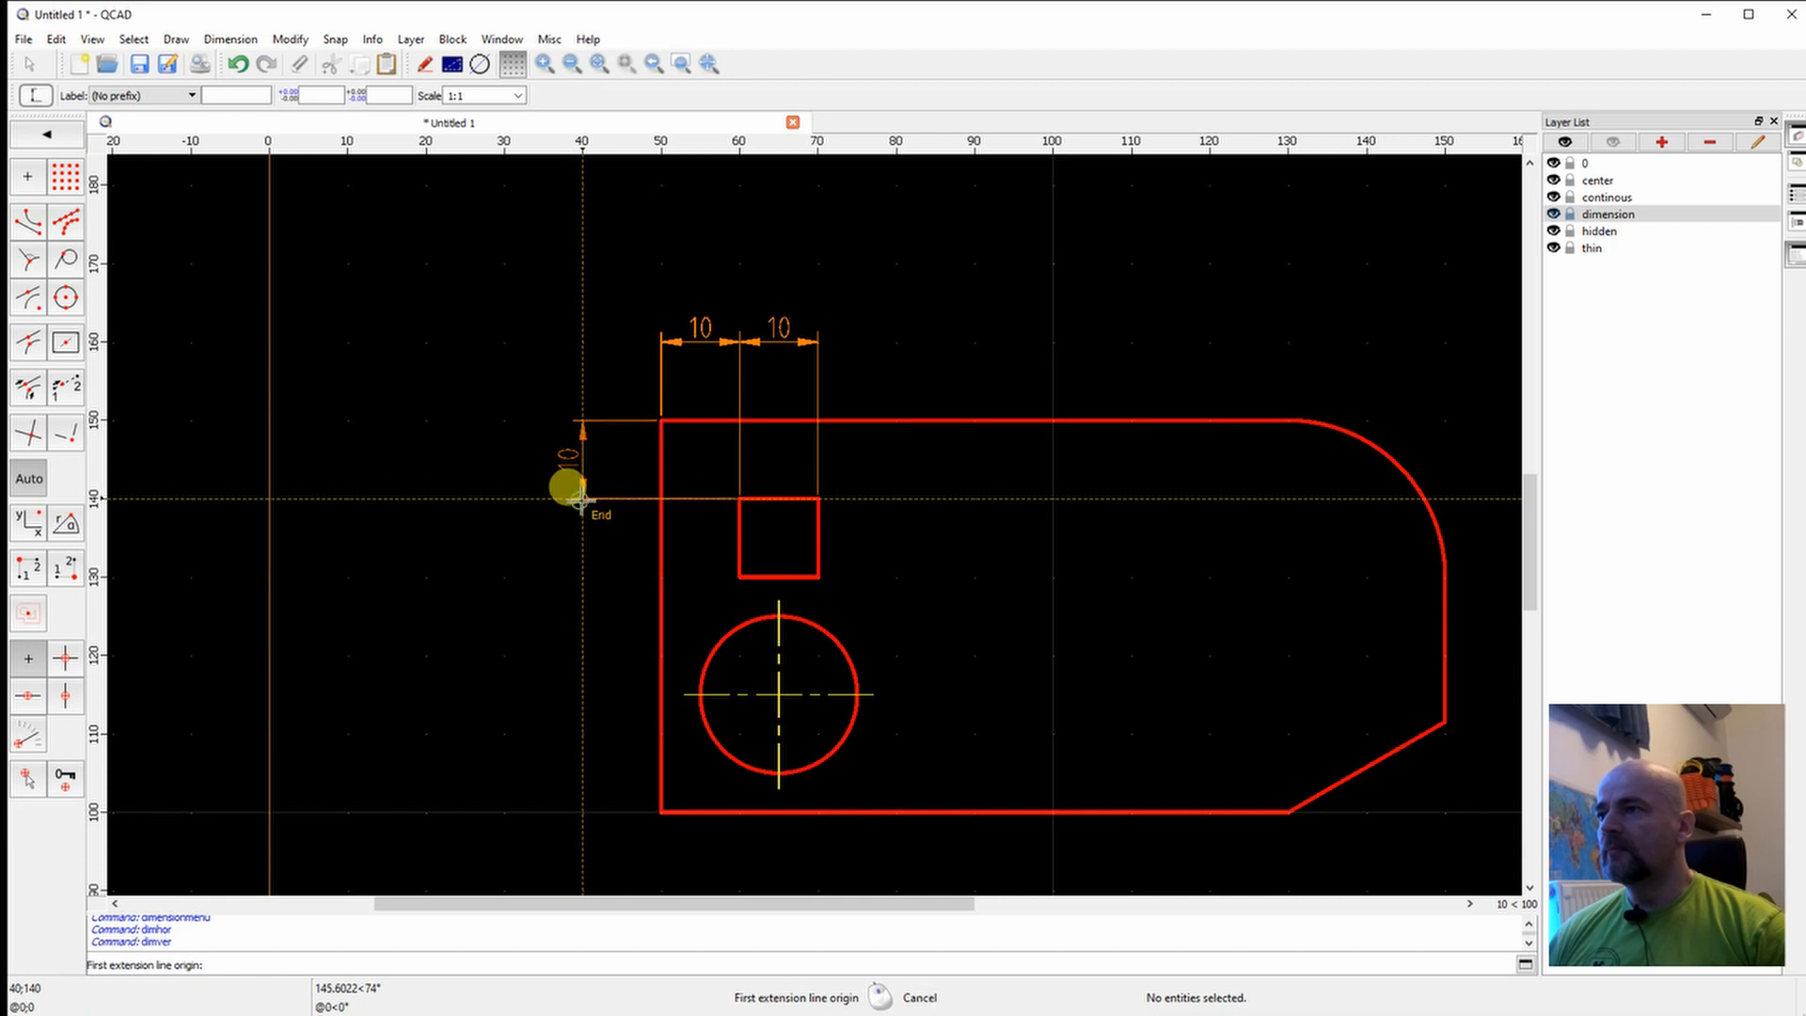
Add vertical dimensions for the square's height and the hole centre's distance from the plate's lower edge, both aligned at x = 40.
click(735, 497)
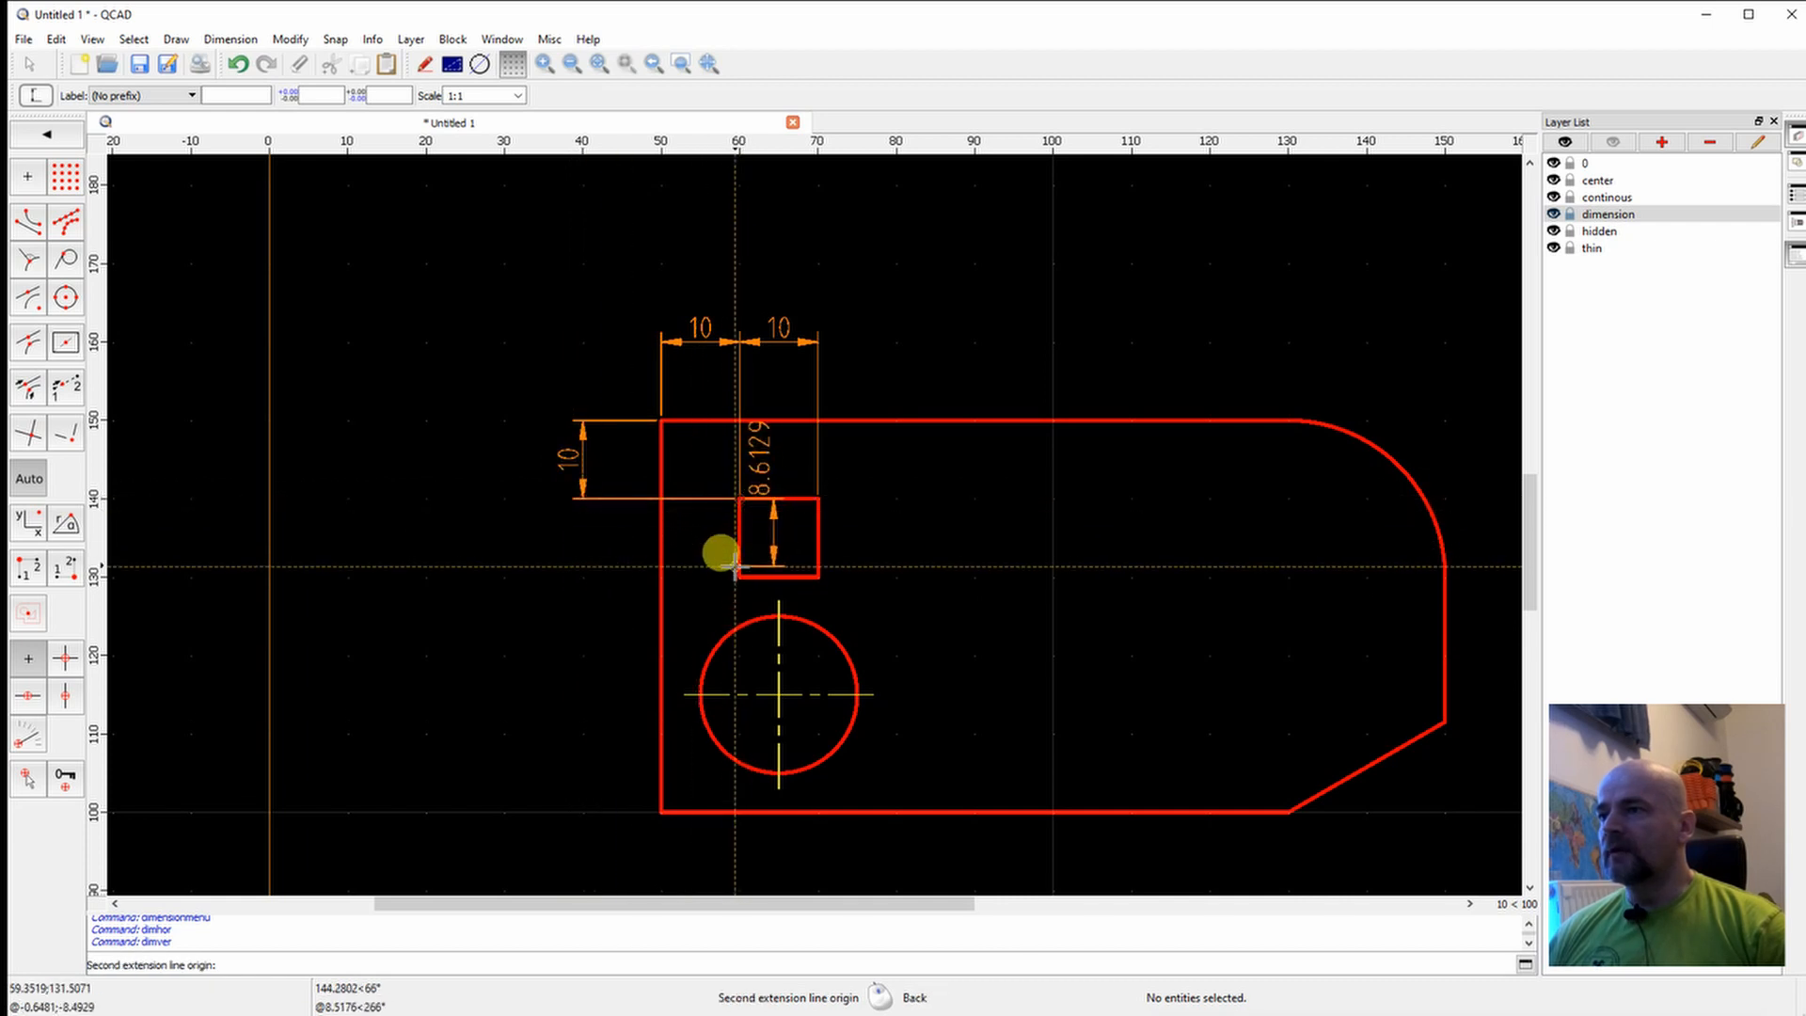
click(739, 577)
click(579, 577)
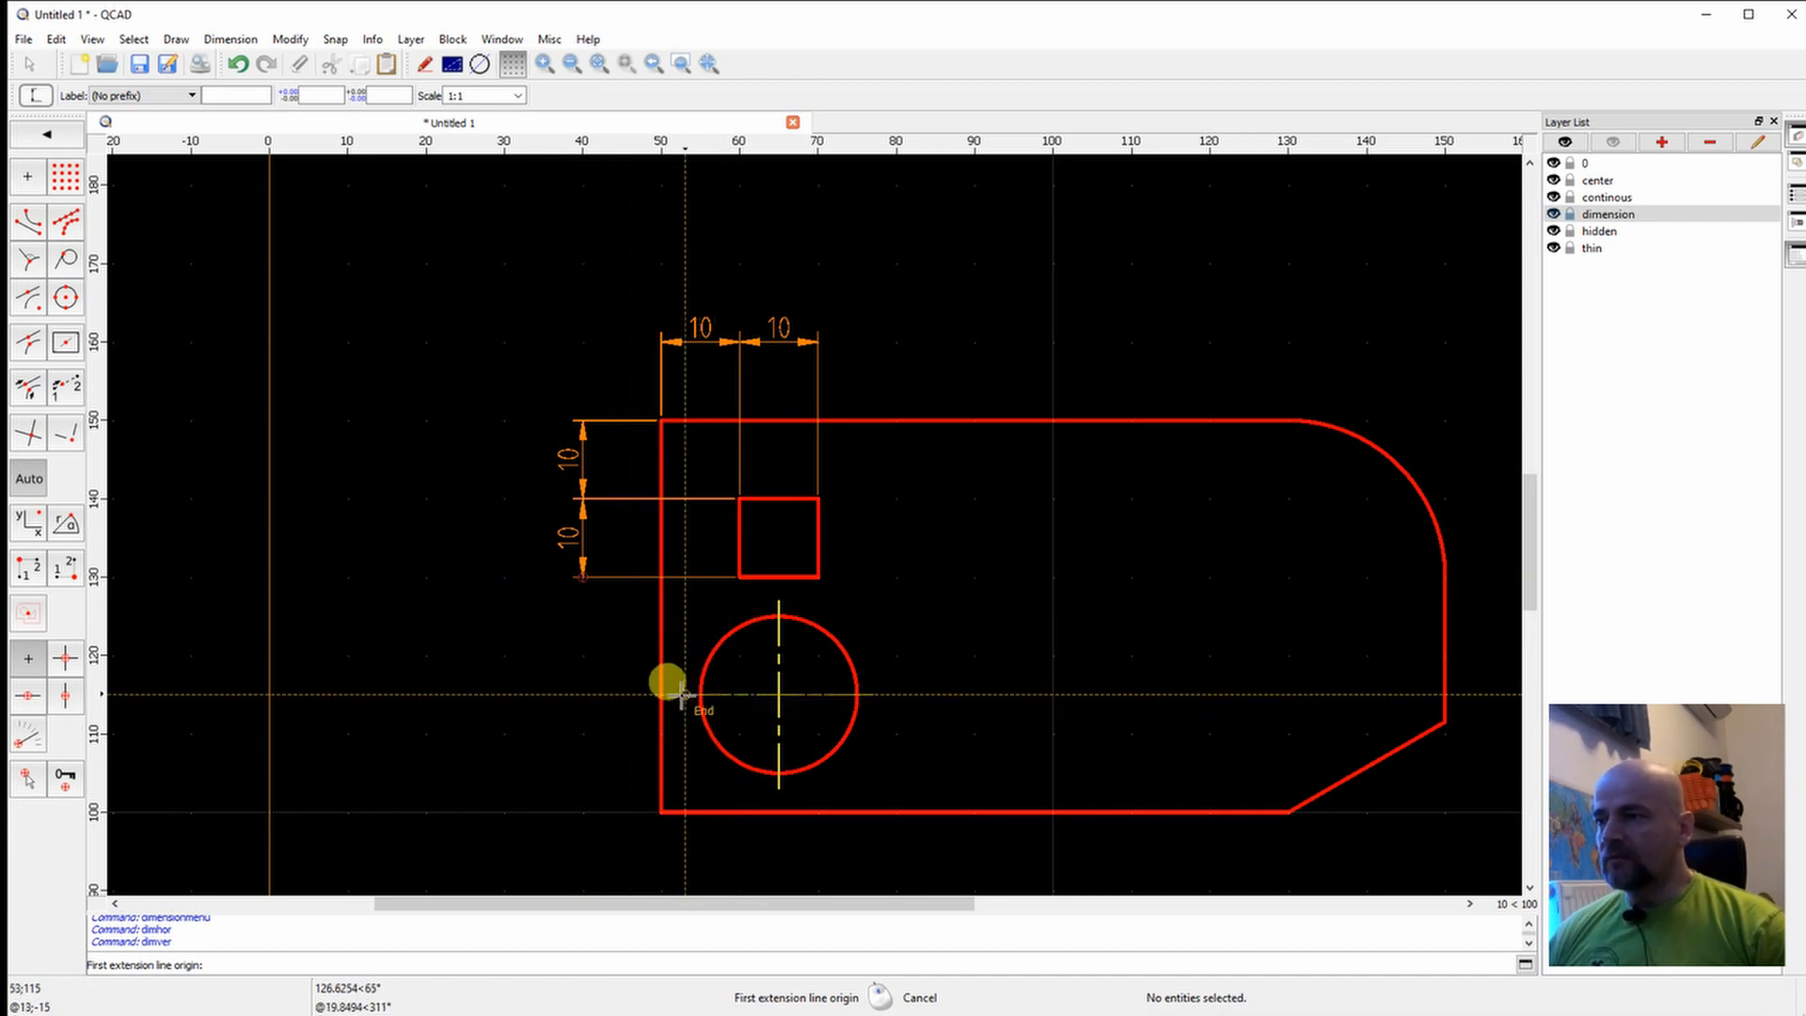
click(654, 807)
click(583, 811)
Dimension the horizontal distance from the plate's left edge to the hole's vertical centre line, with its dimension line at height 90.
middle_drag(810, 664, 821, 523)
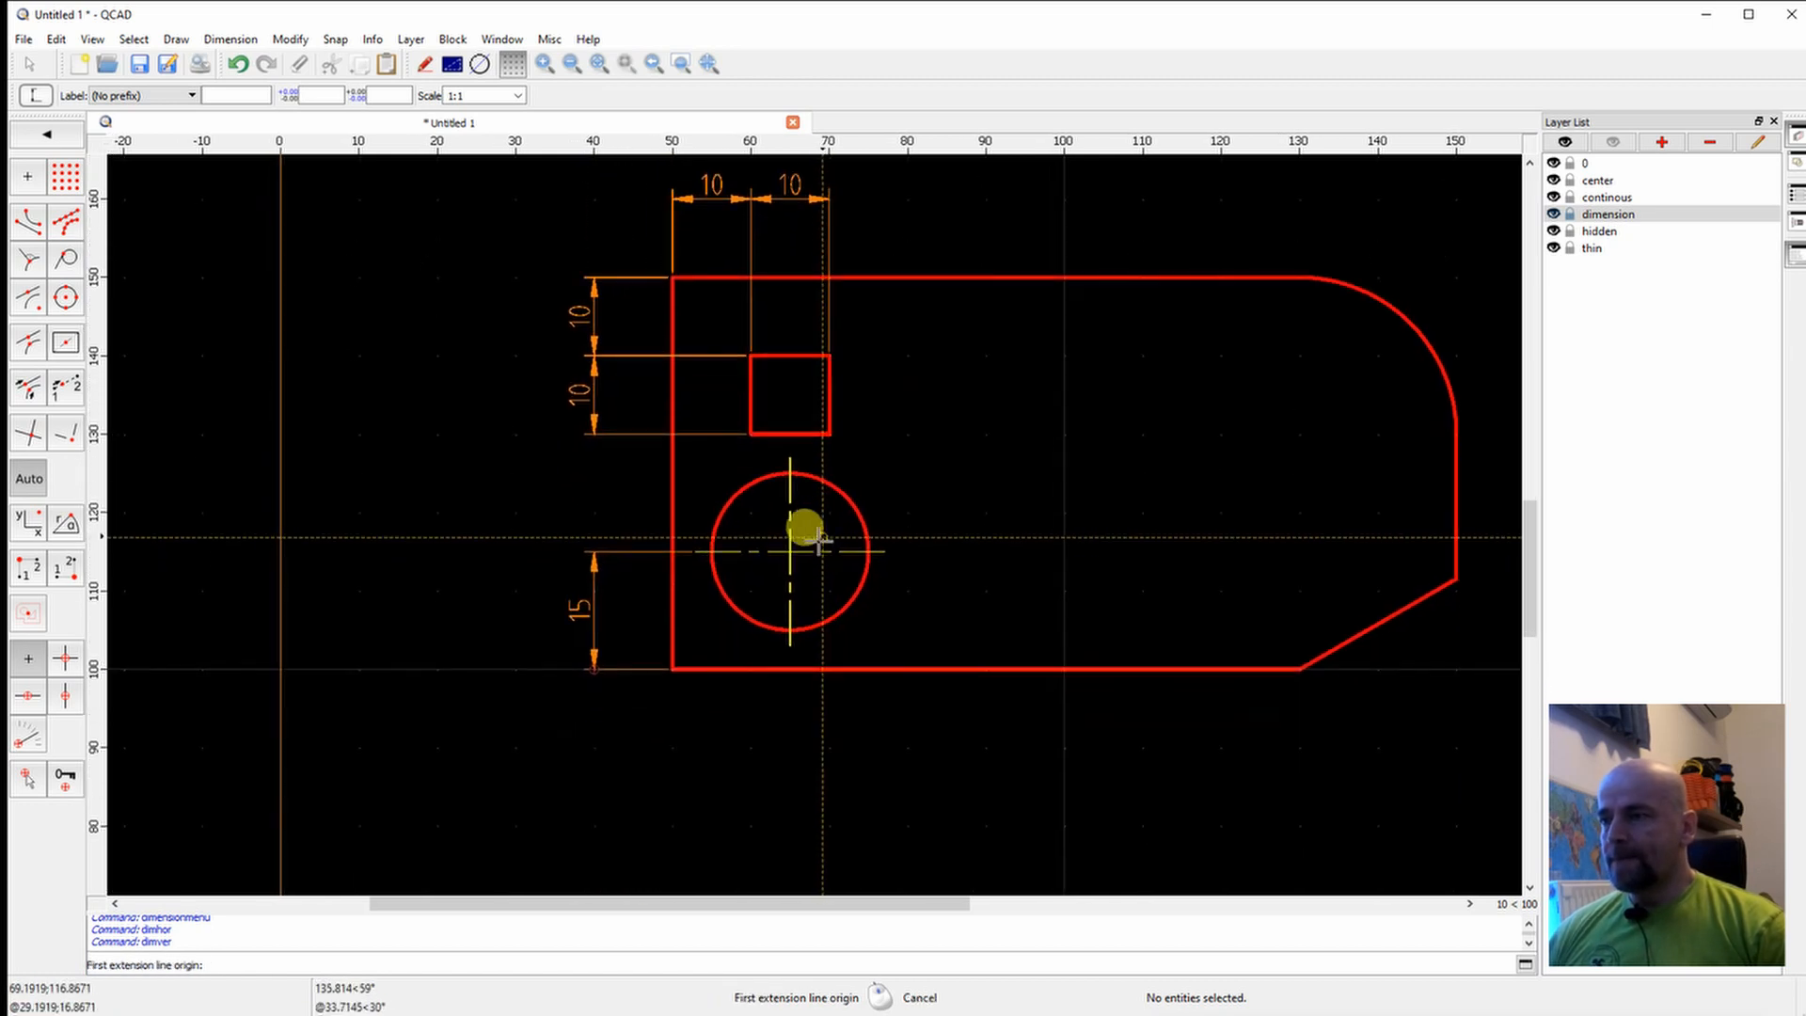
click(49, 140)
click(26, 219)
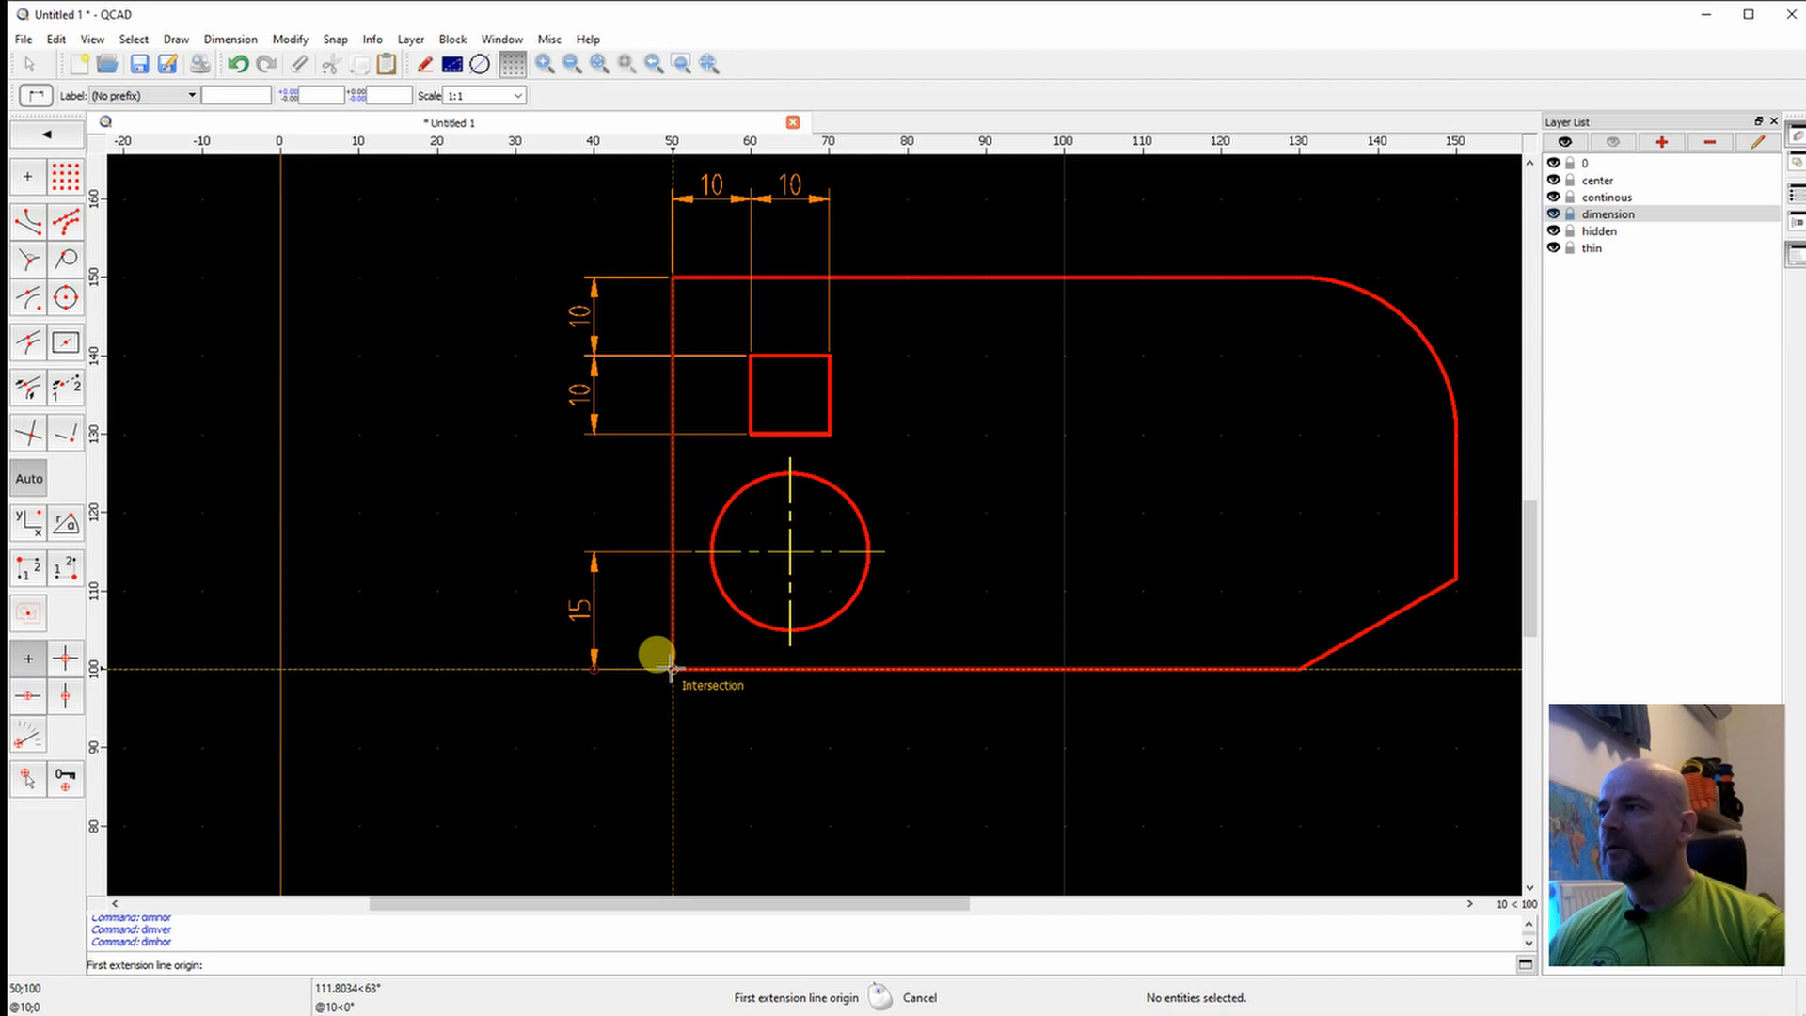
click(789, 645)
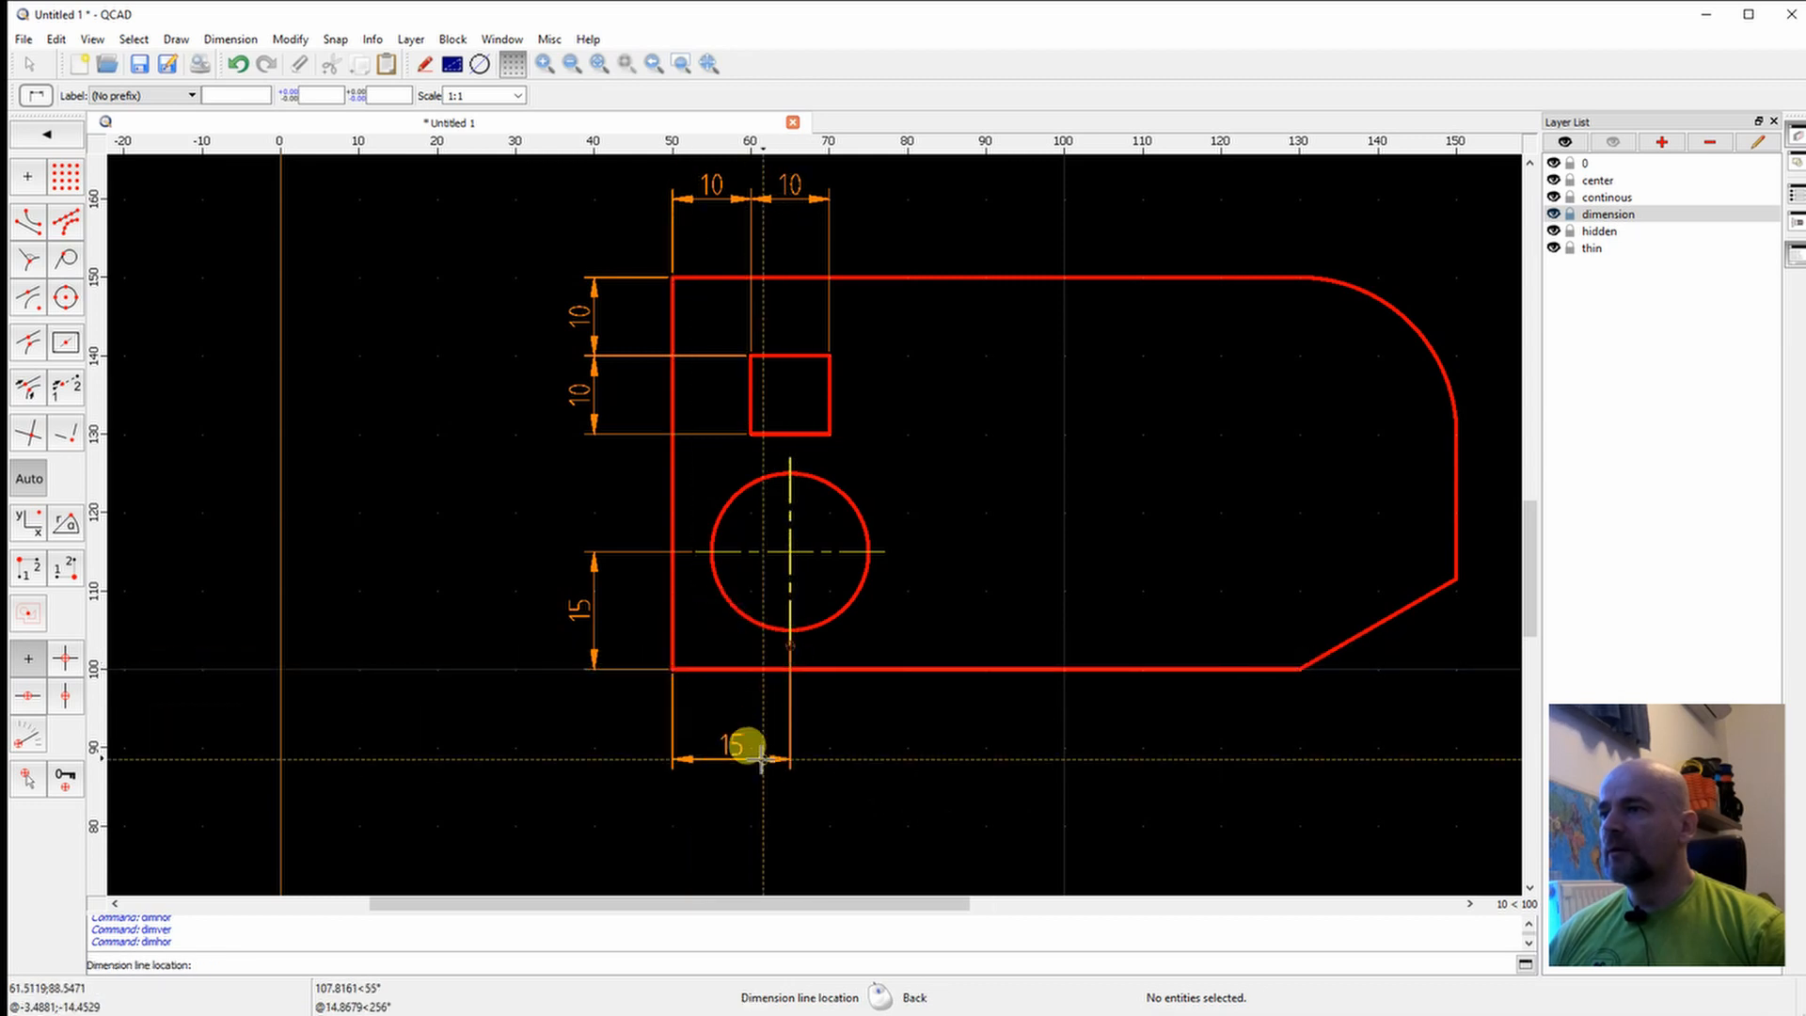
click(670, 748)
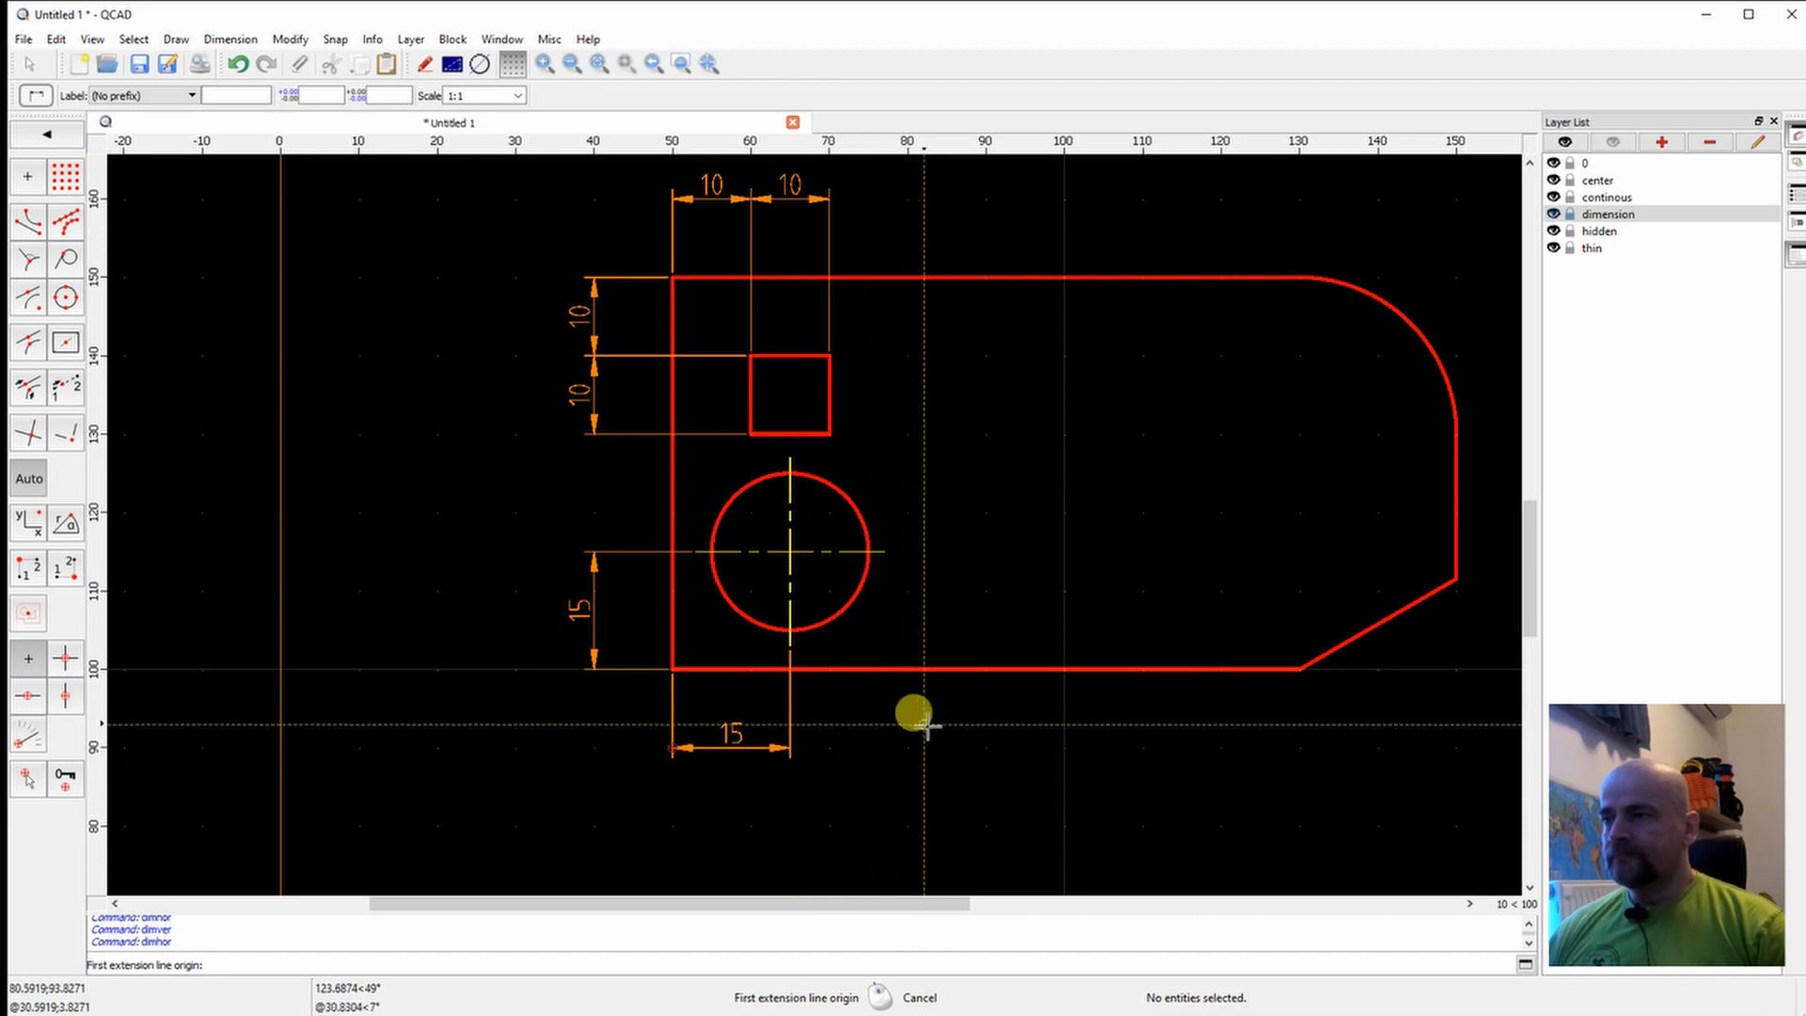
Dimension the horizontal width of the plate's slanted lower-right corner, aligned with the hole's horizontal position dimension.
middle_drag(960, 735, 762, 637)
click(1128, 573)
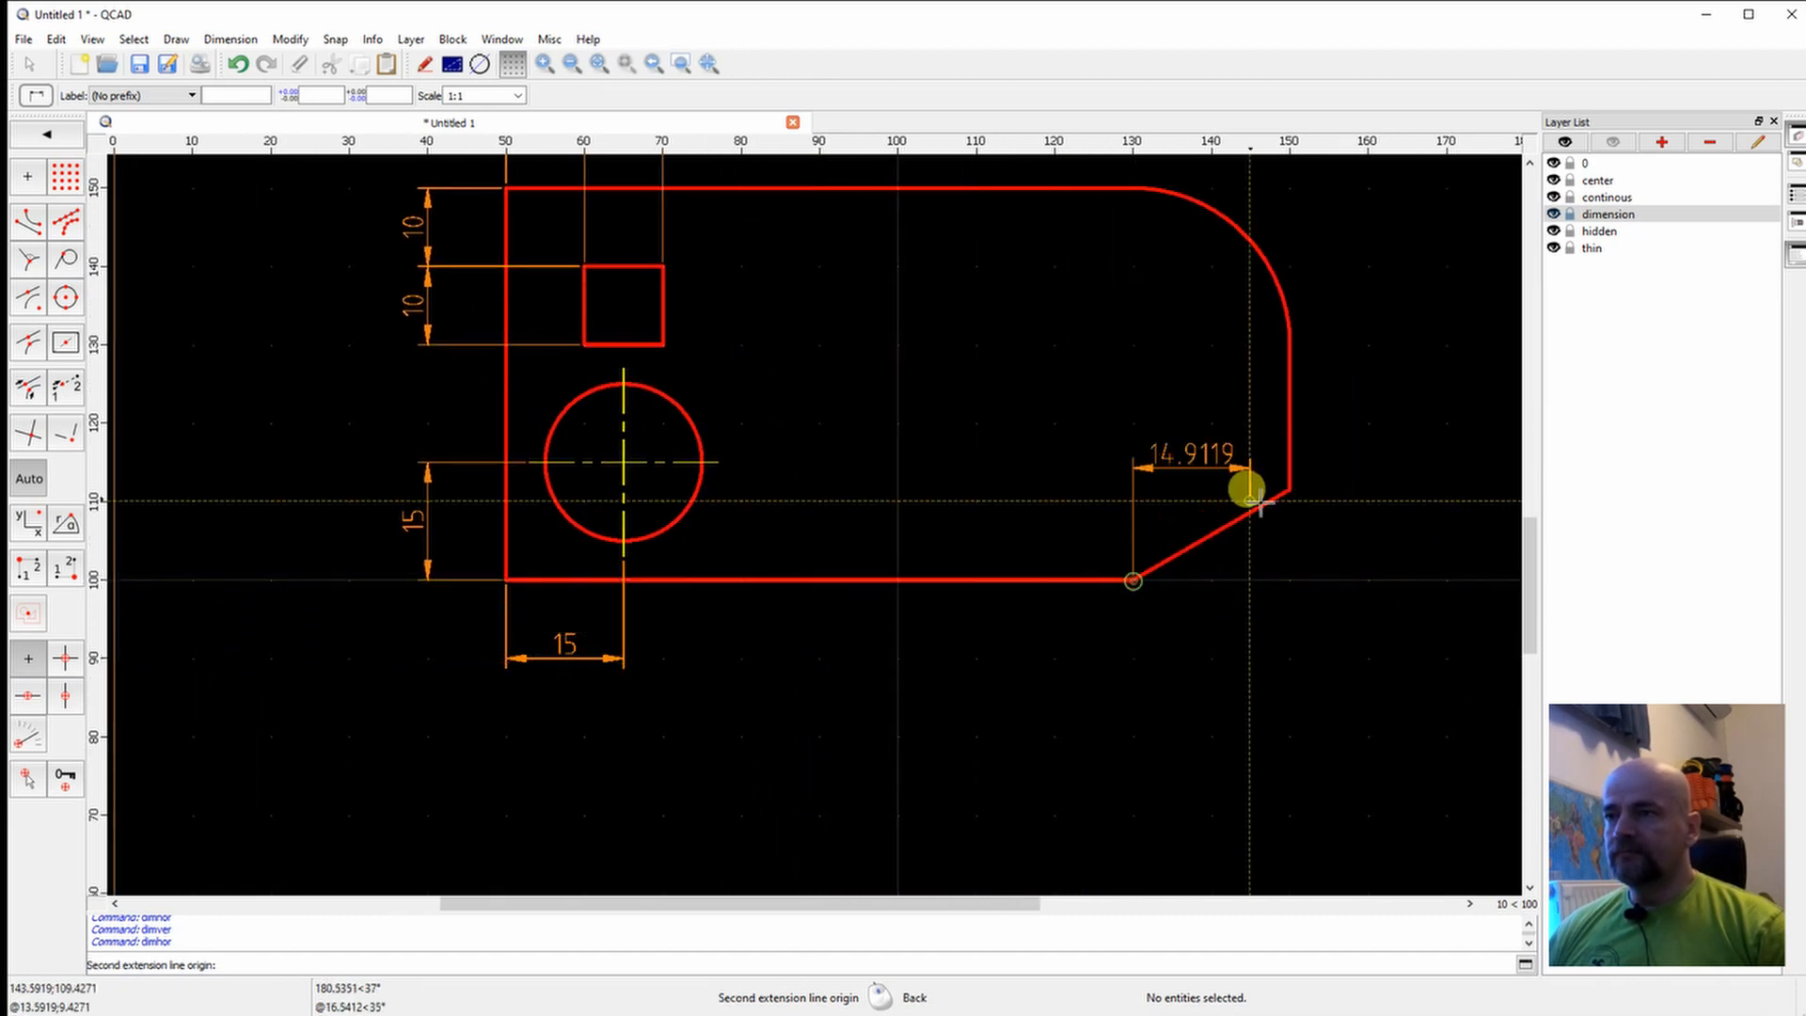
click(1285, 487)
click(1133, 658)
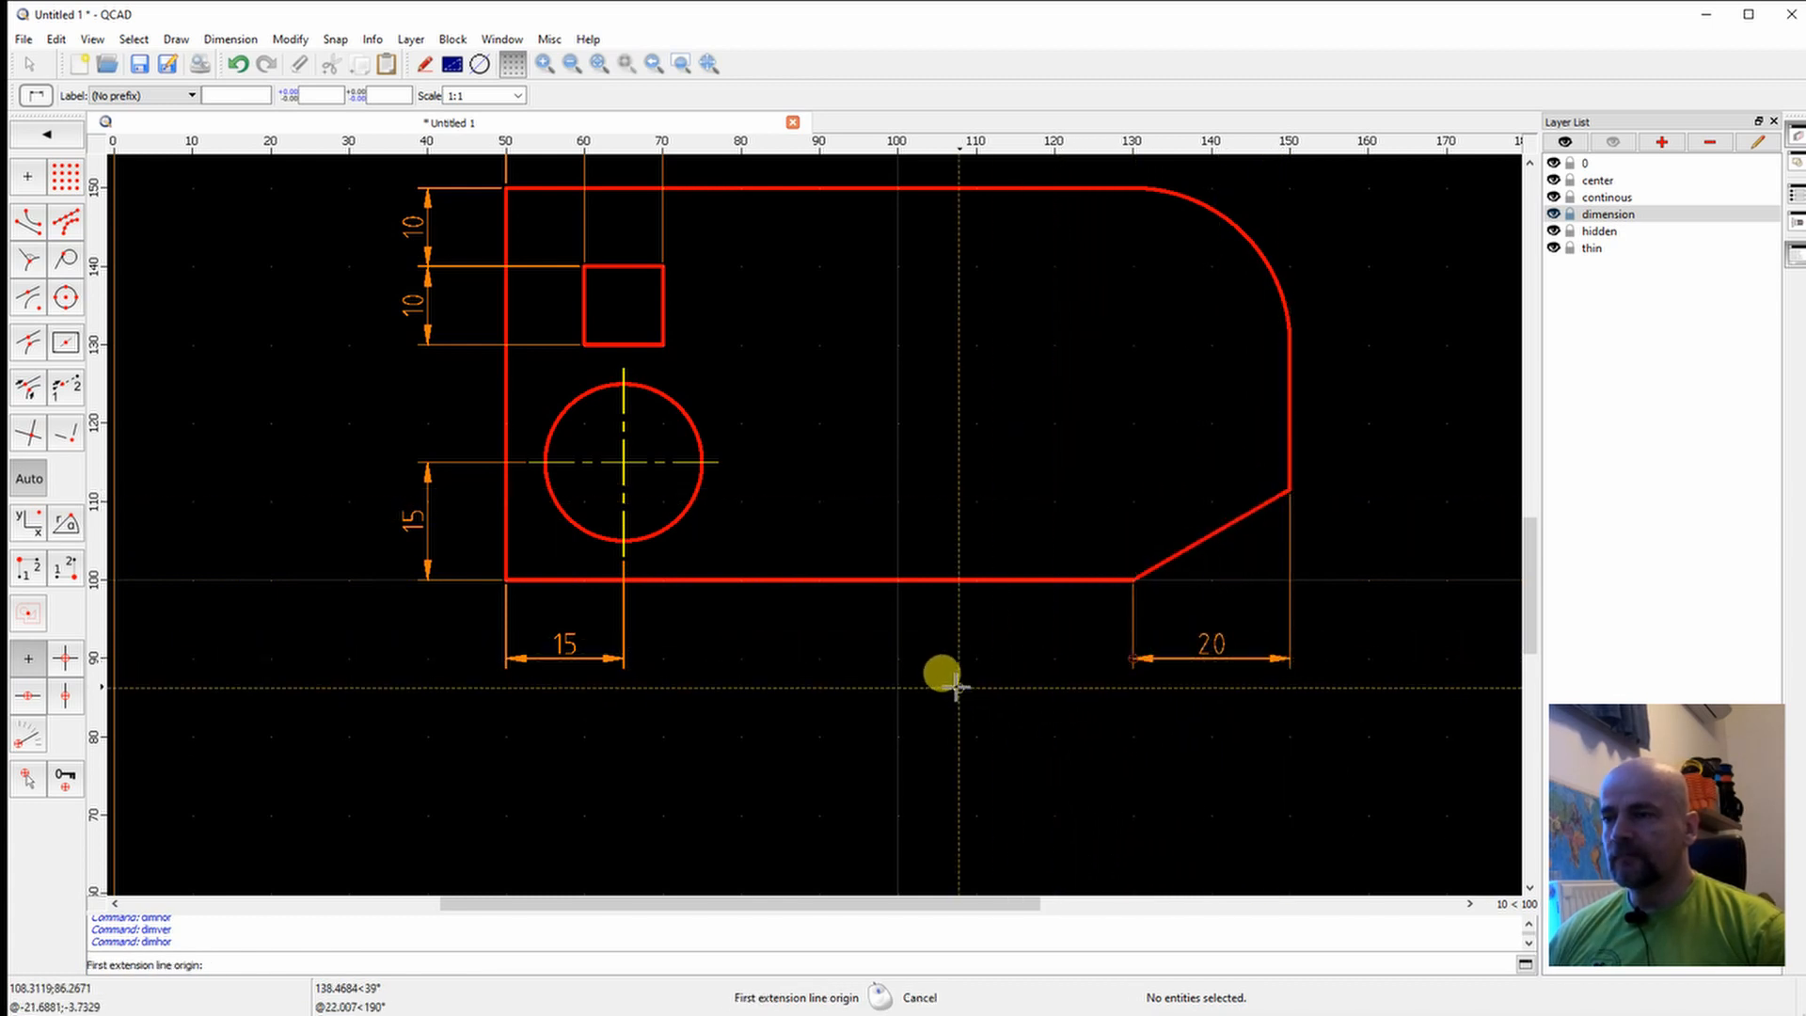
Dimension the plate's overall length below the other horizontal dimensions, with its dimension line at height 80.
click(506, 580)
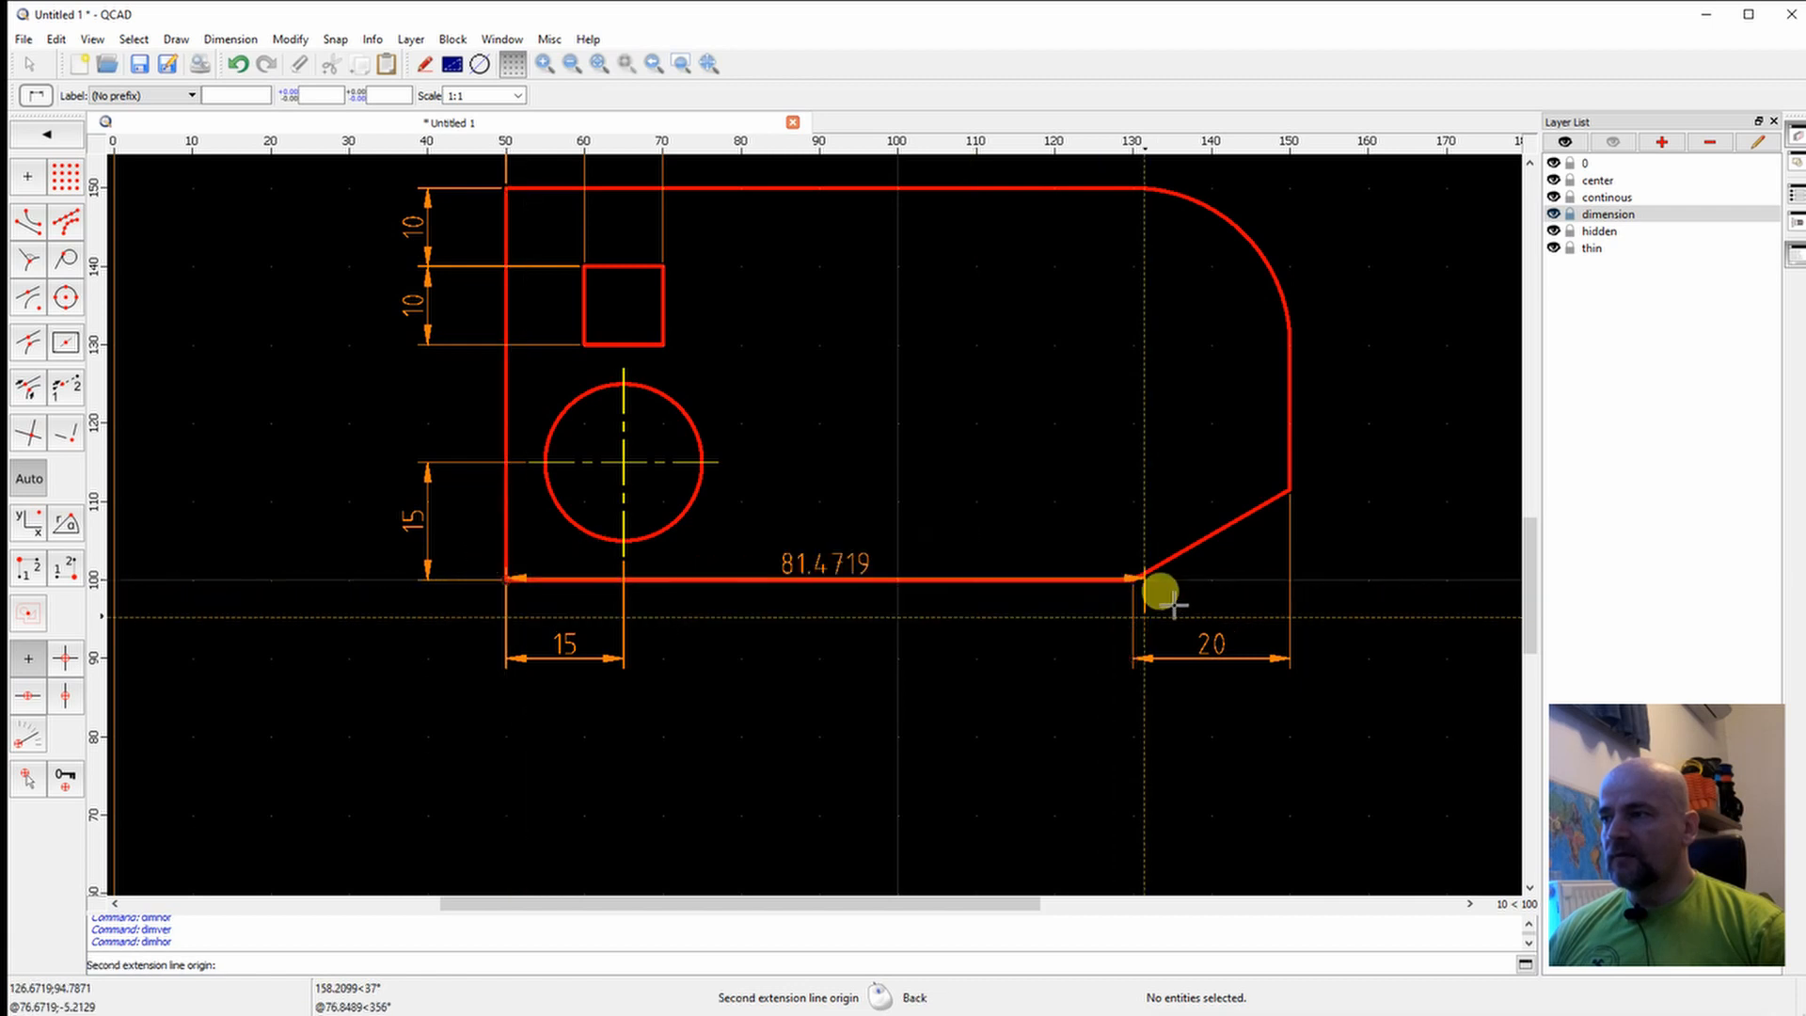
click(1286, 490)
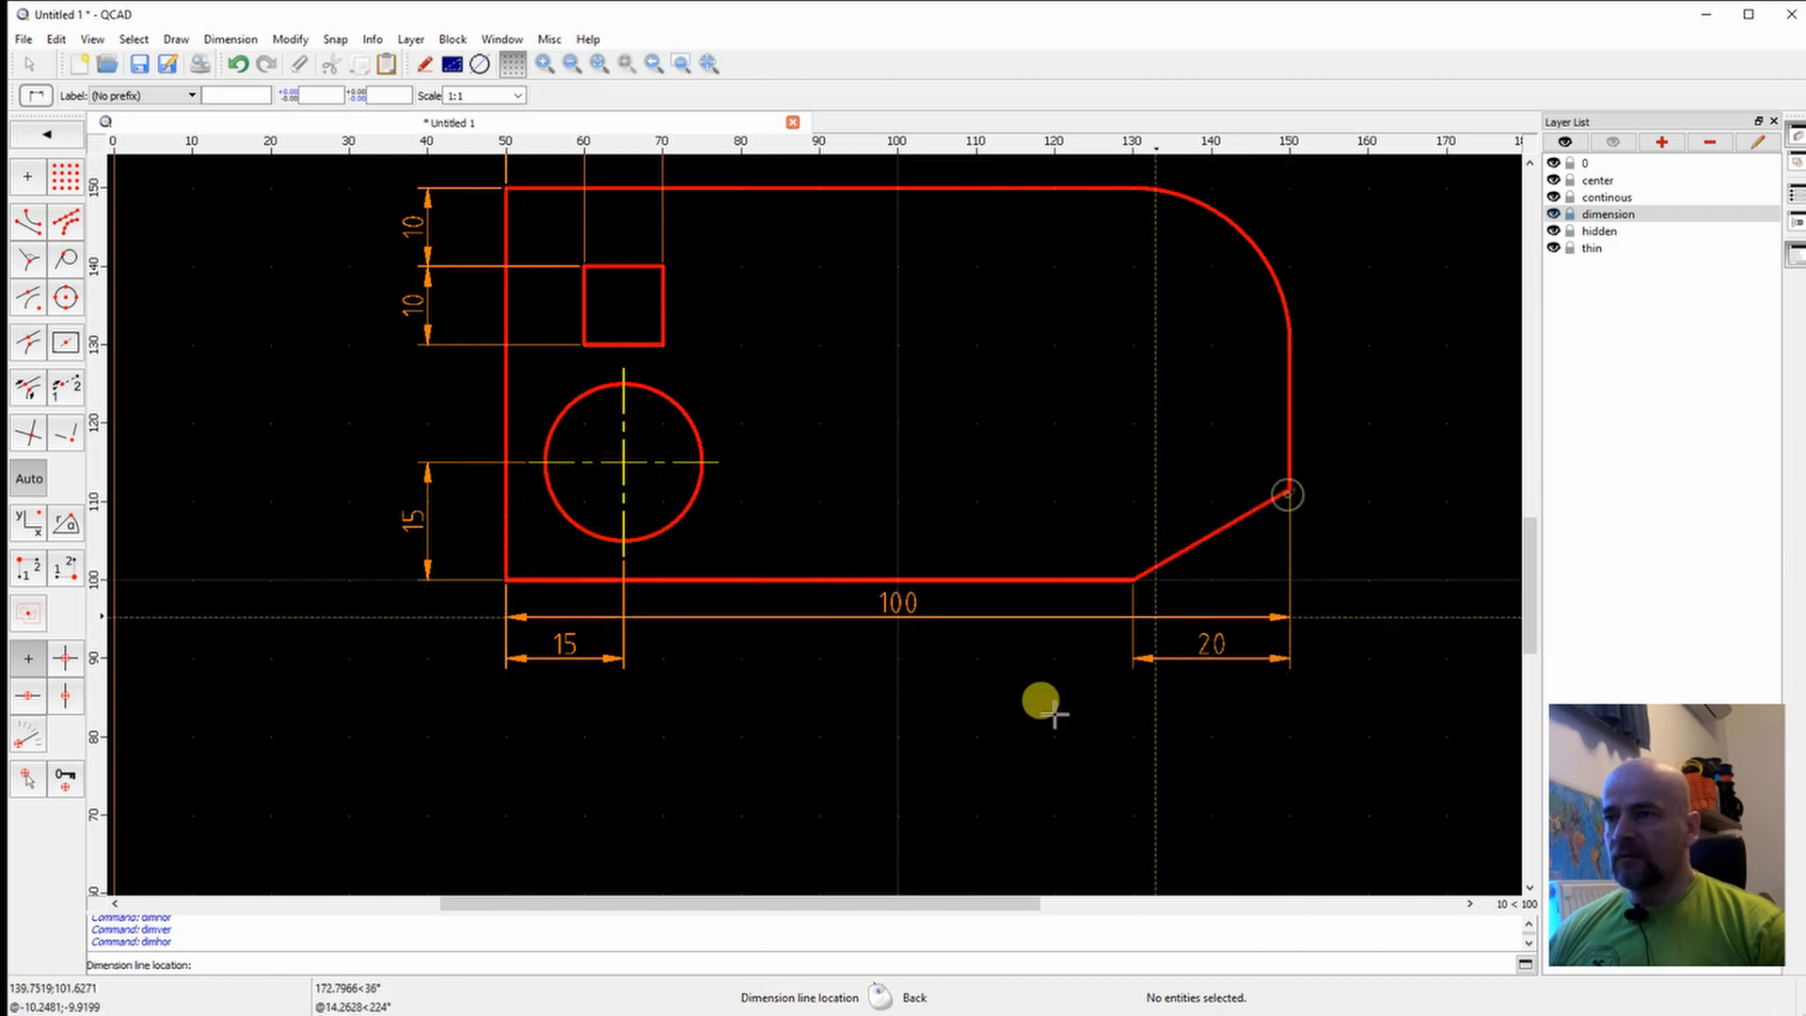
click(506, 737)
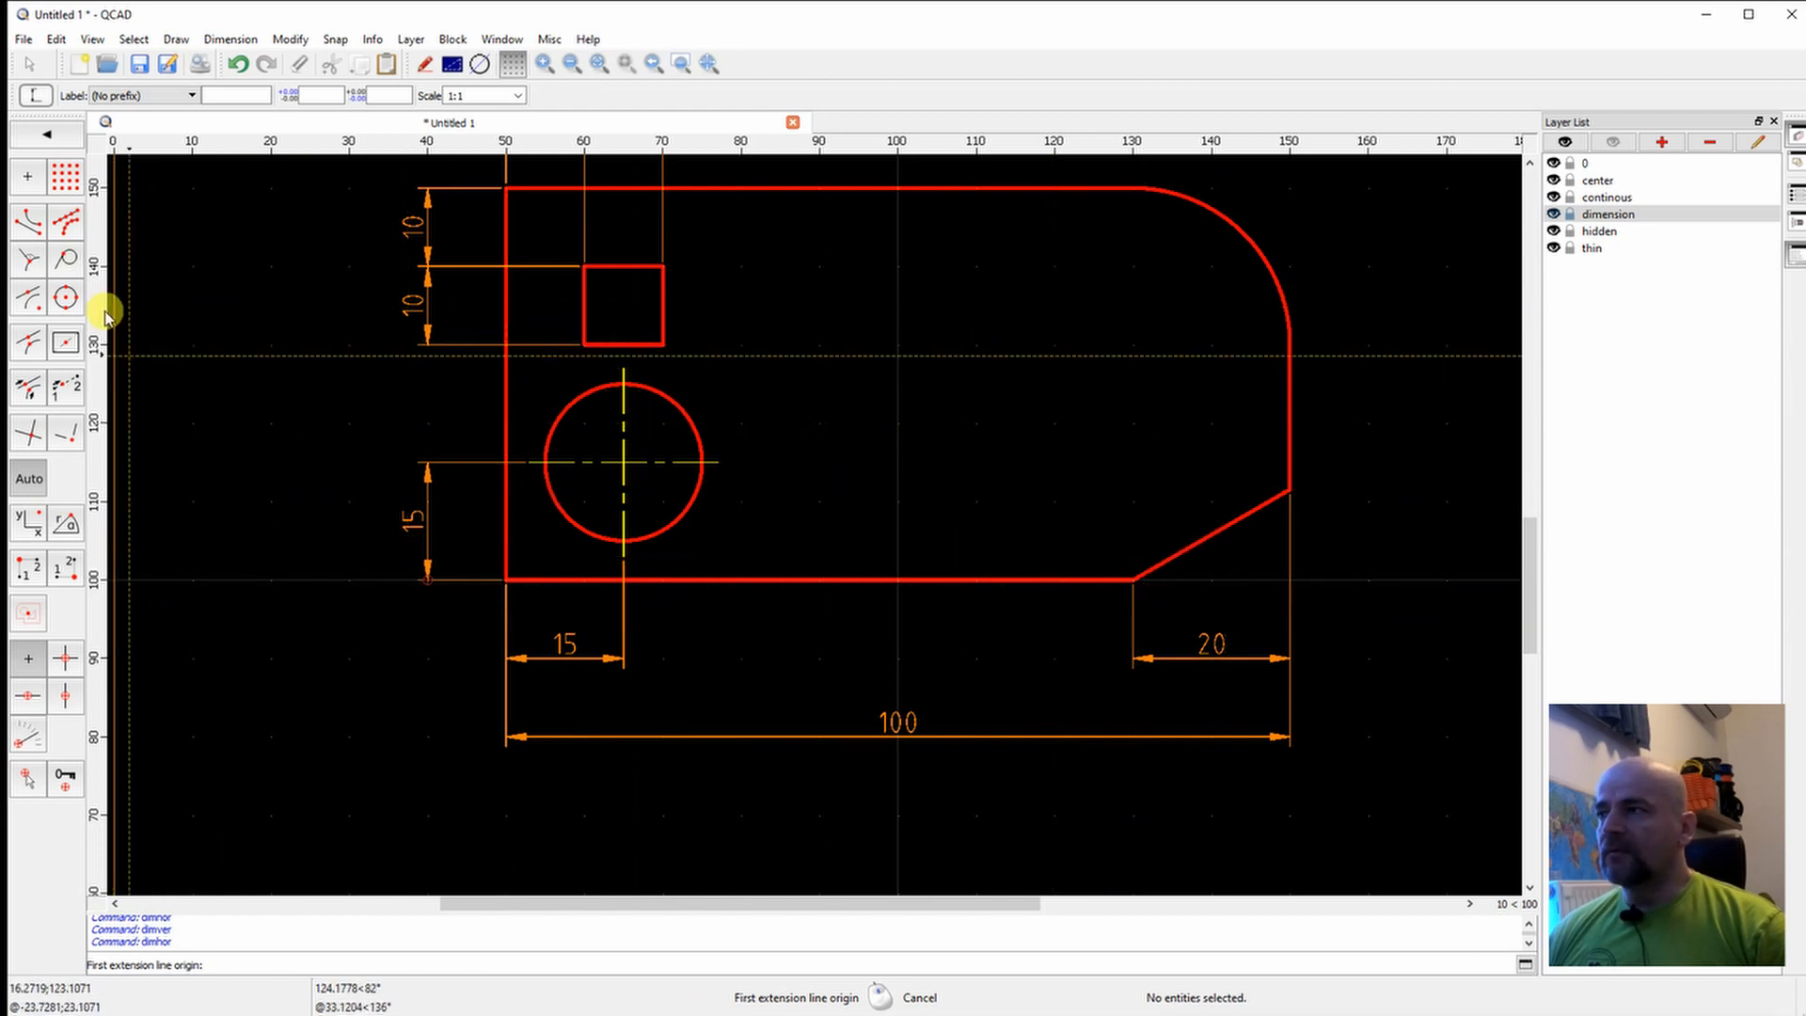
Add an angular dimension between the plate's slanted corner edge and its lower edge, placing the arc beneath the slanted edge.
click(46, 133)
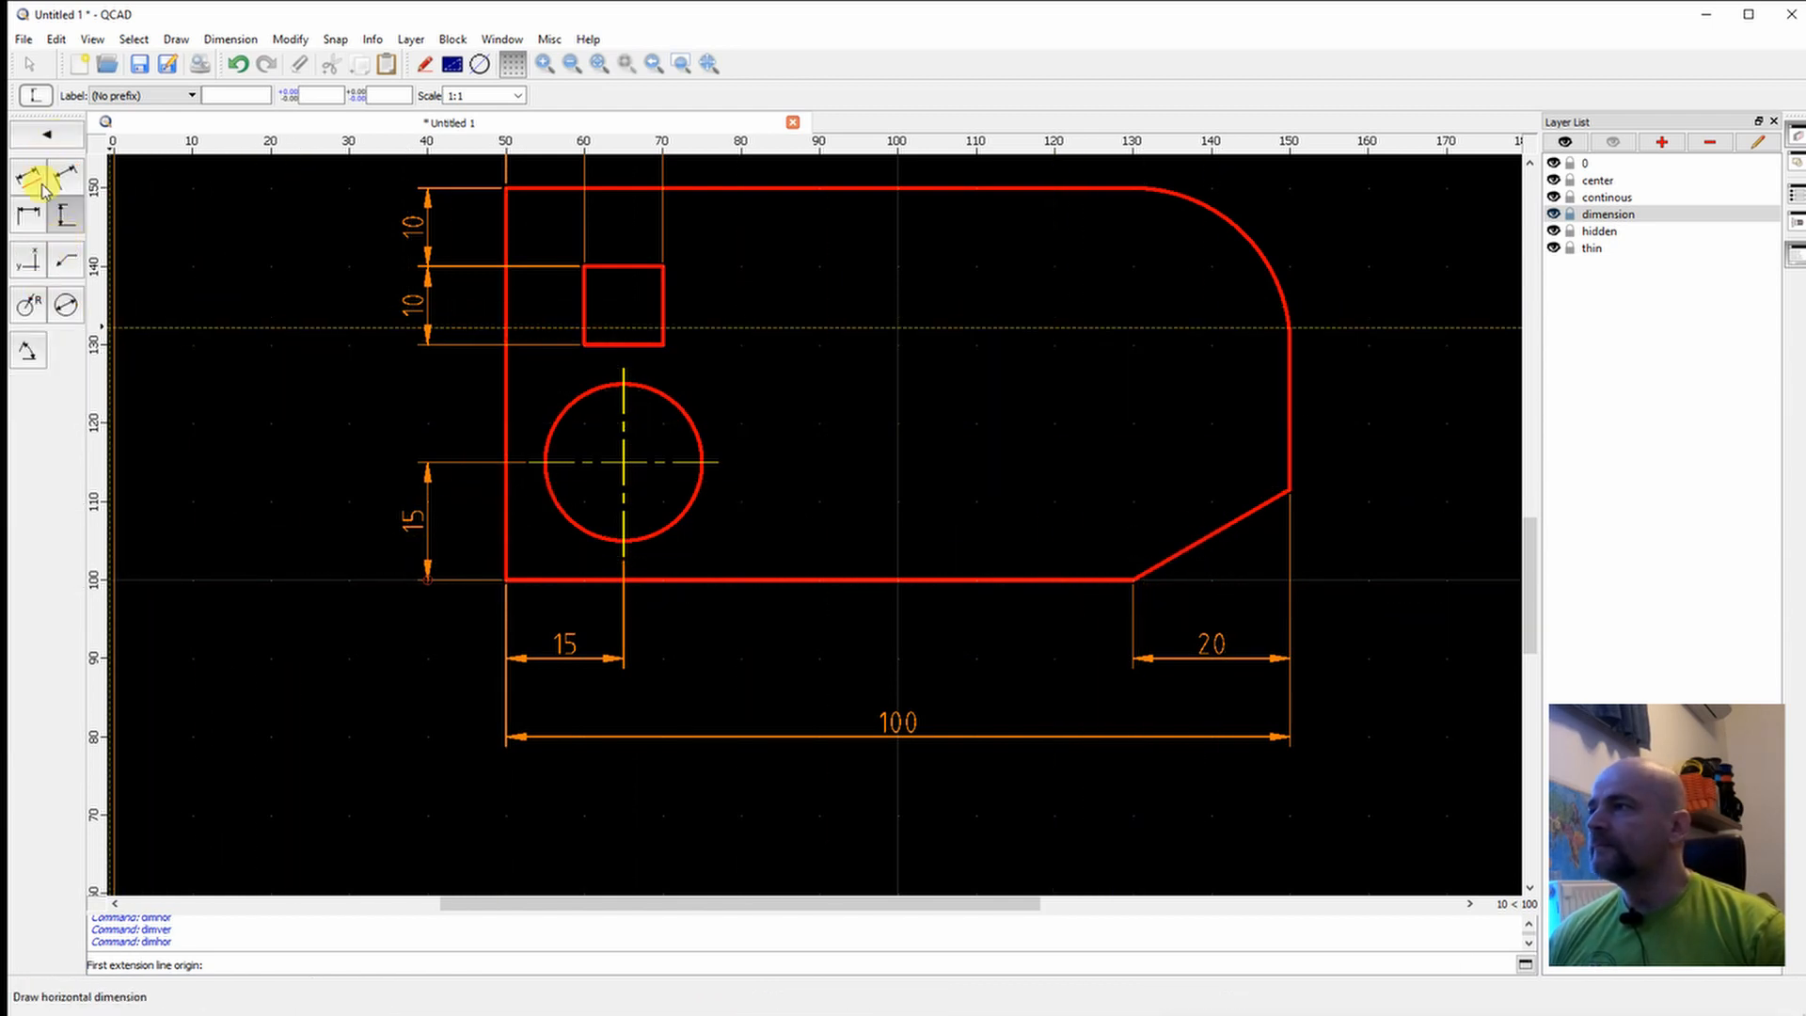
click(45, 134)
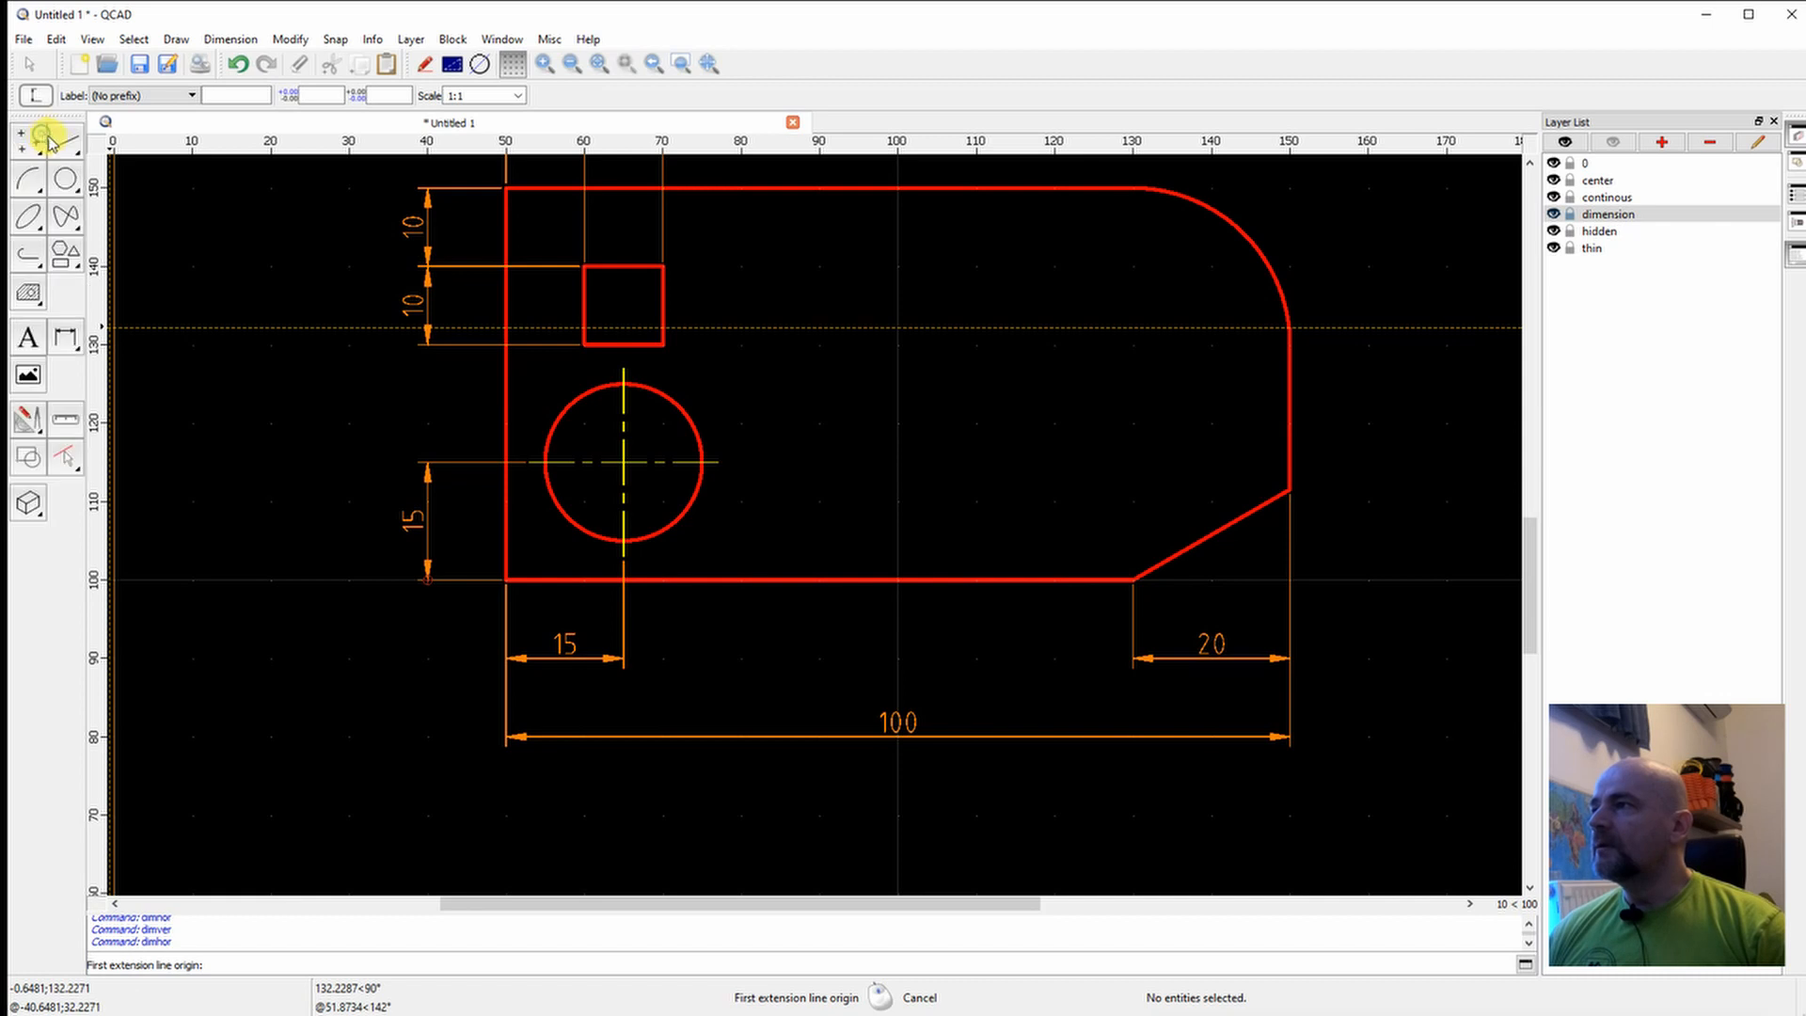
click(68, 337)
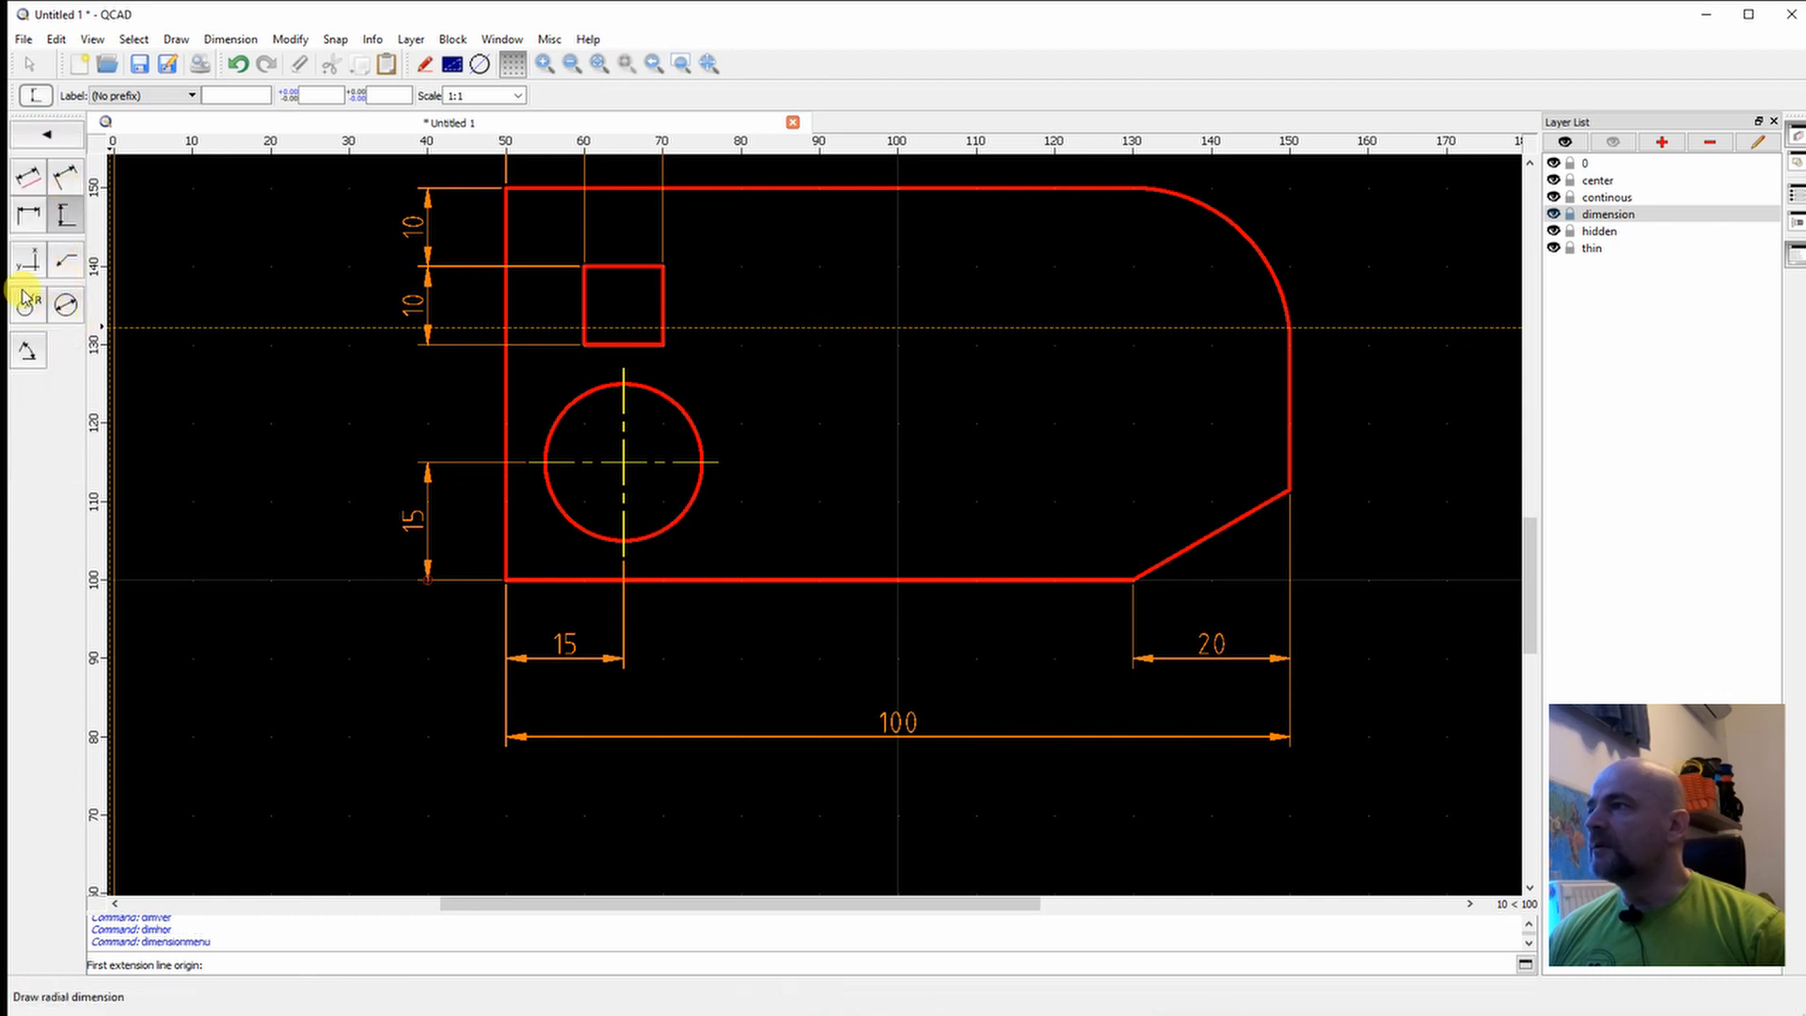
click(31, 355)
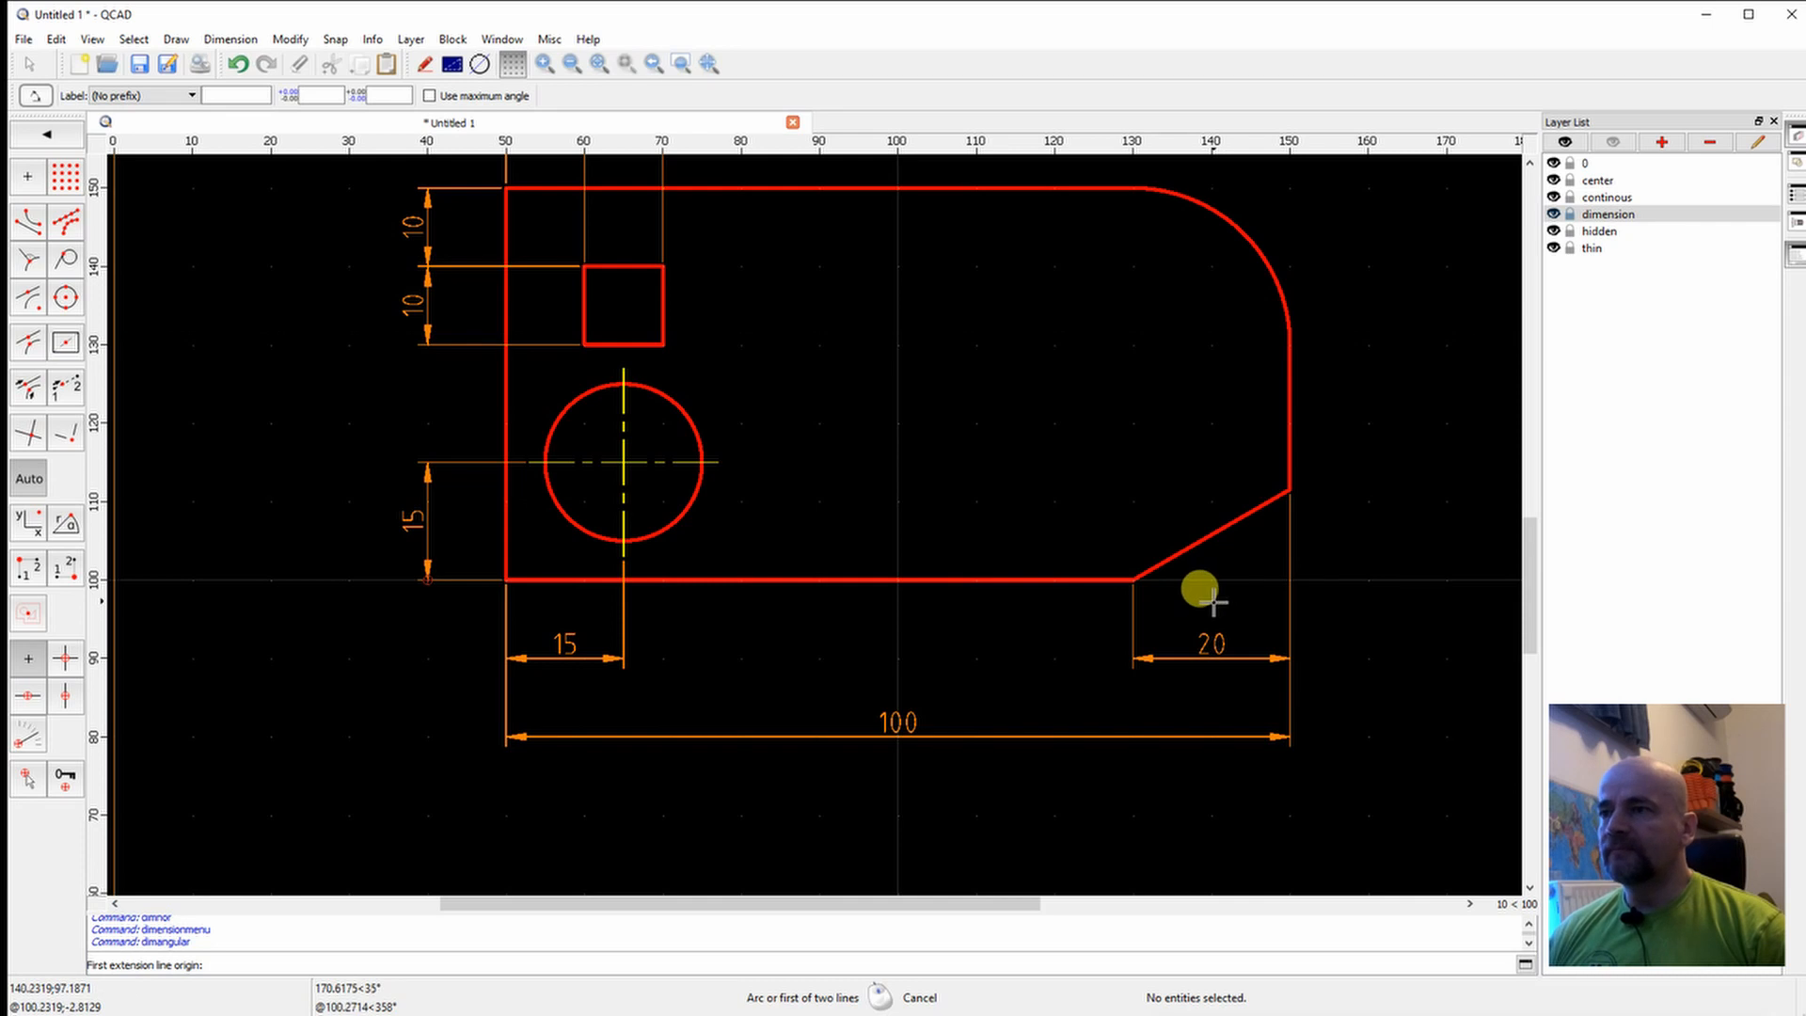
click(1187, 546)
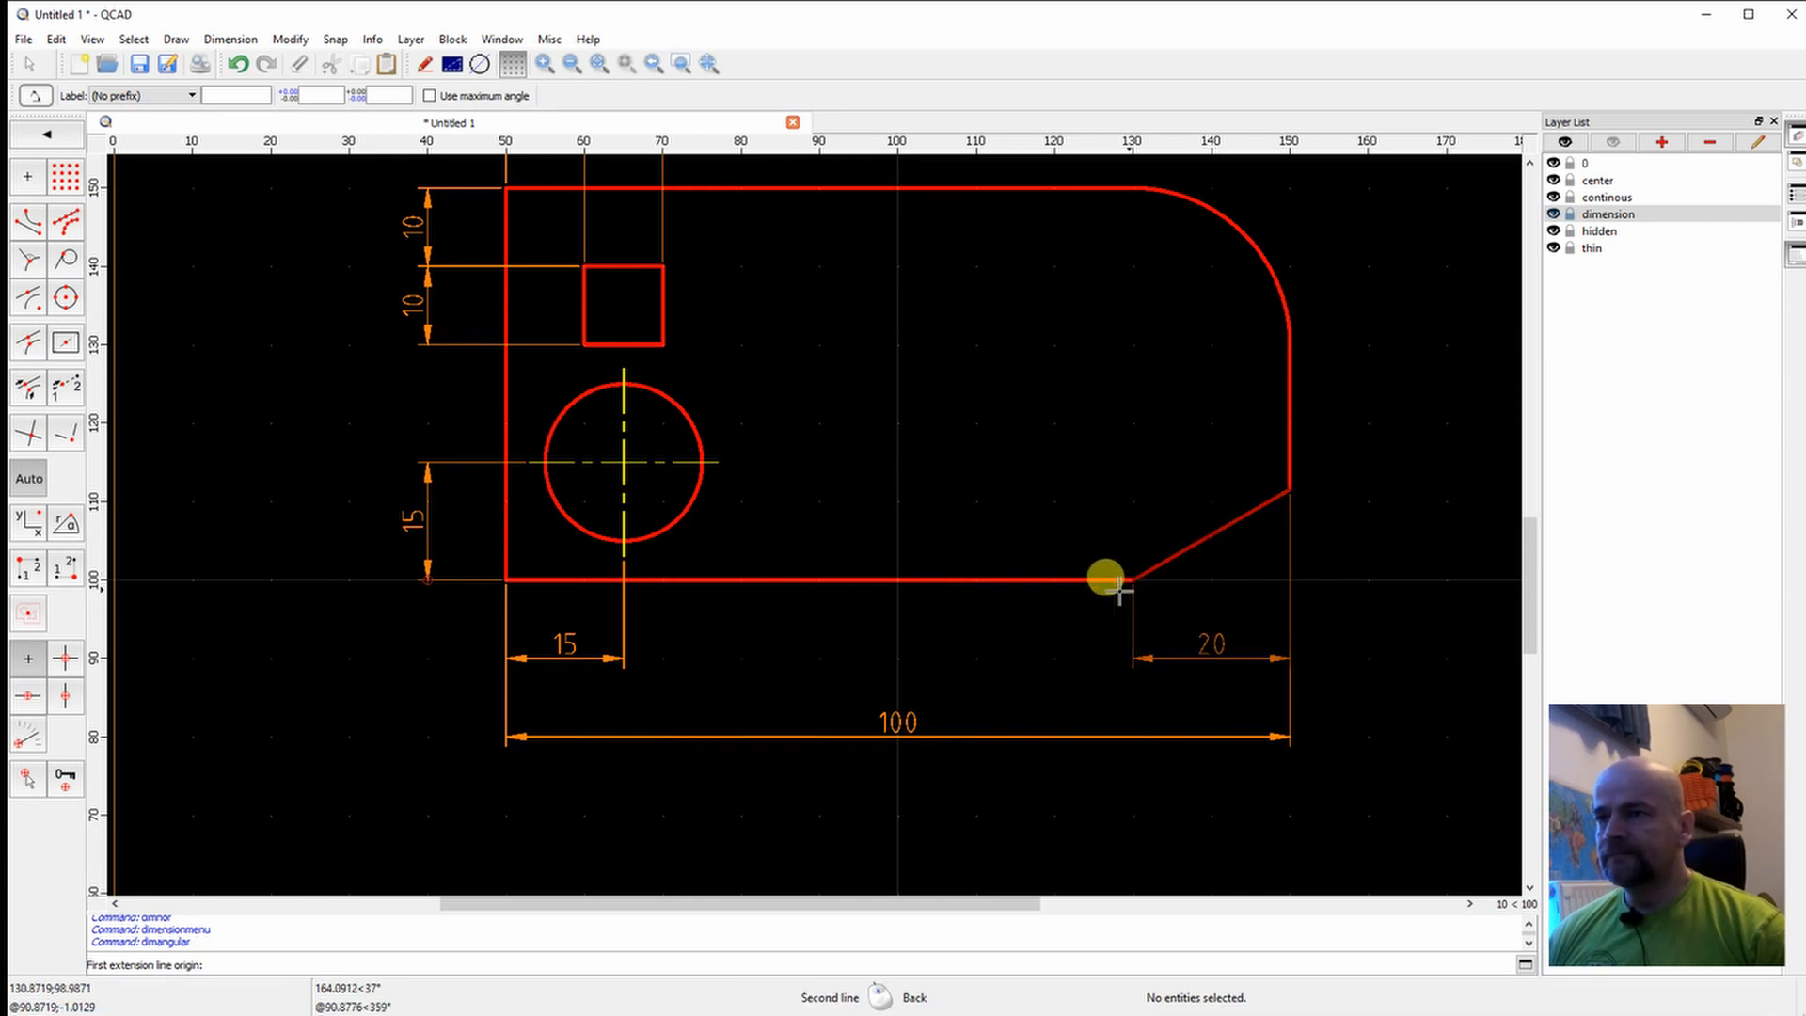
click(1102, 579)
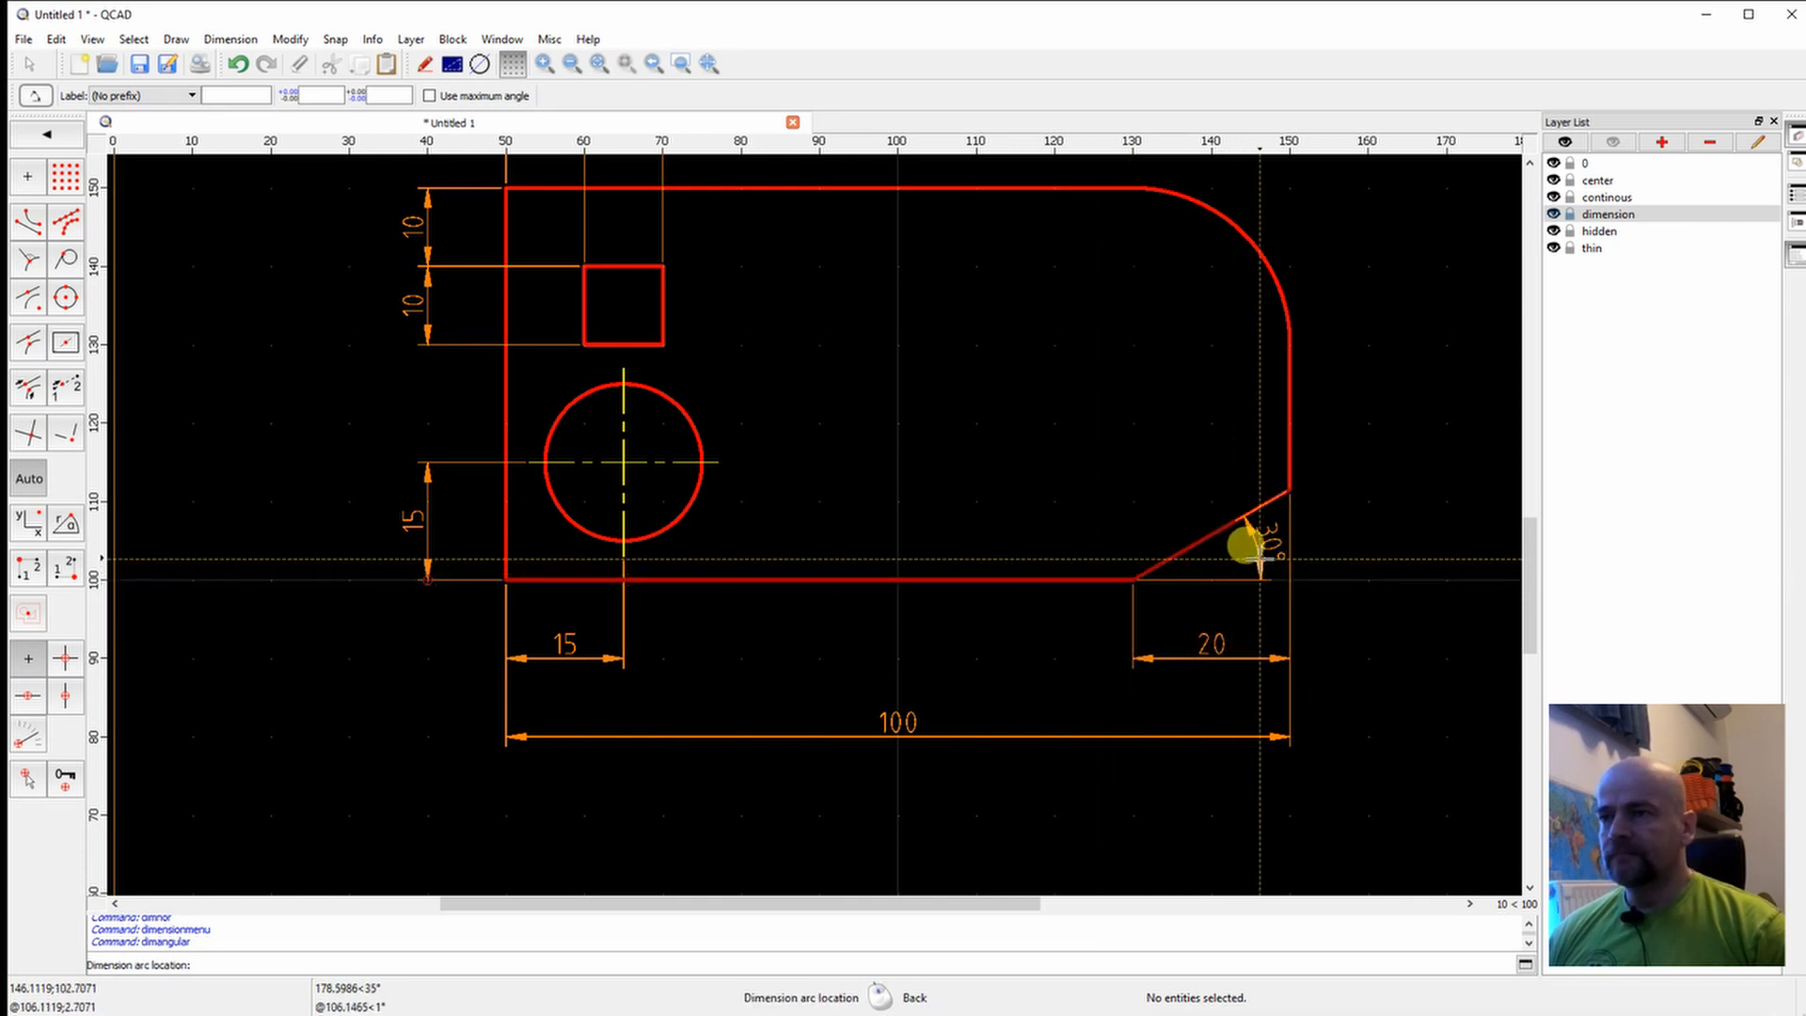
click(1256, 557)
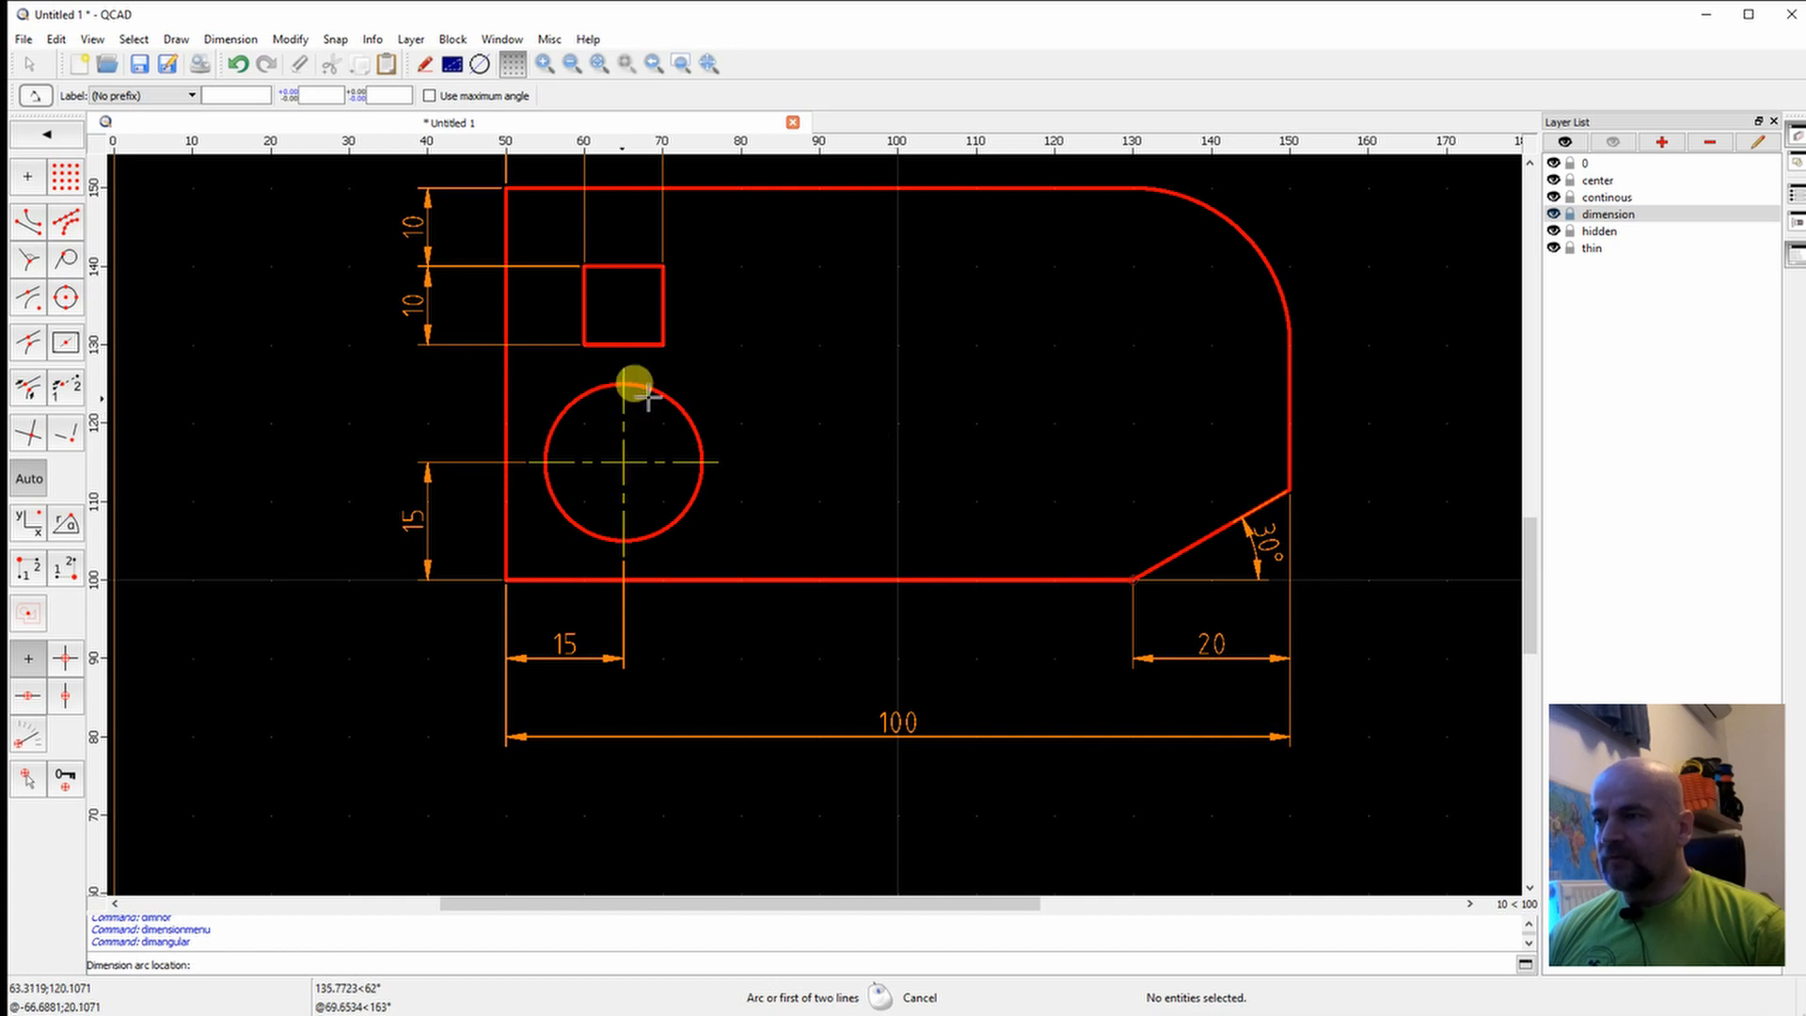
Add a diametric dimension to the circular hole, with its dimension line rising diagonally to the upper right.
click(46, 135)
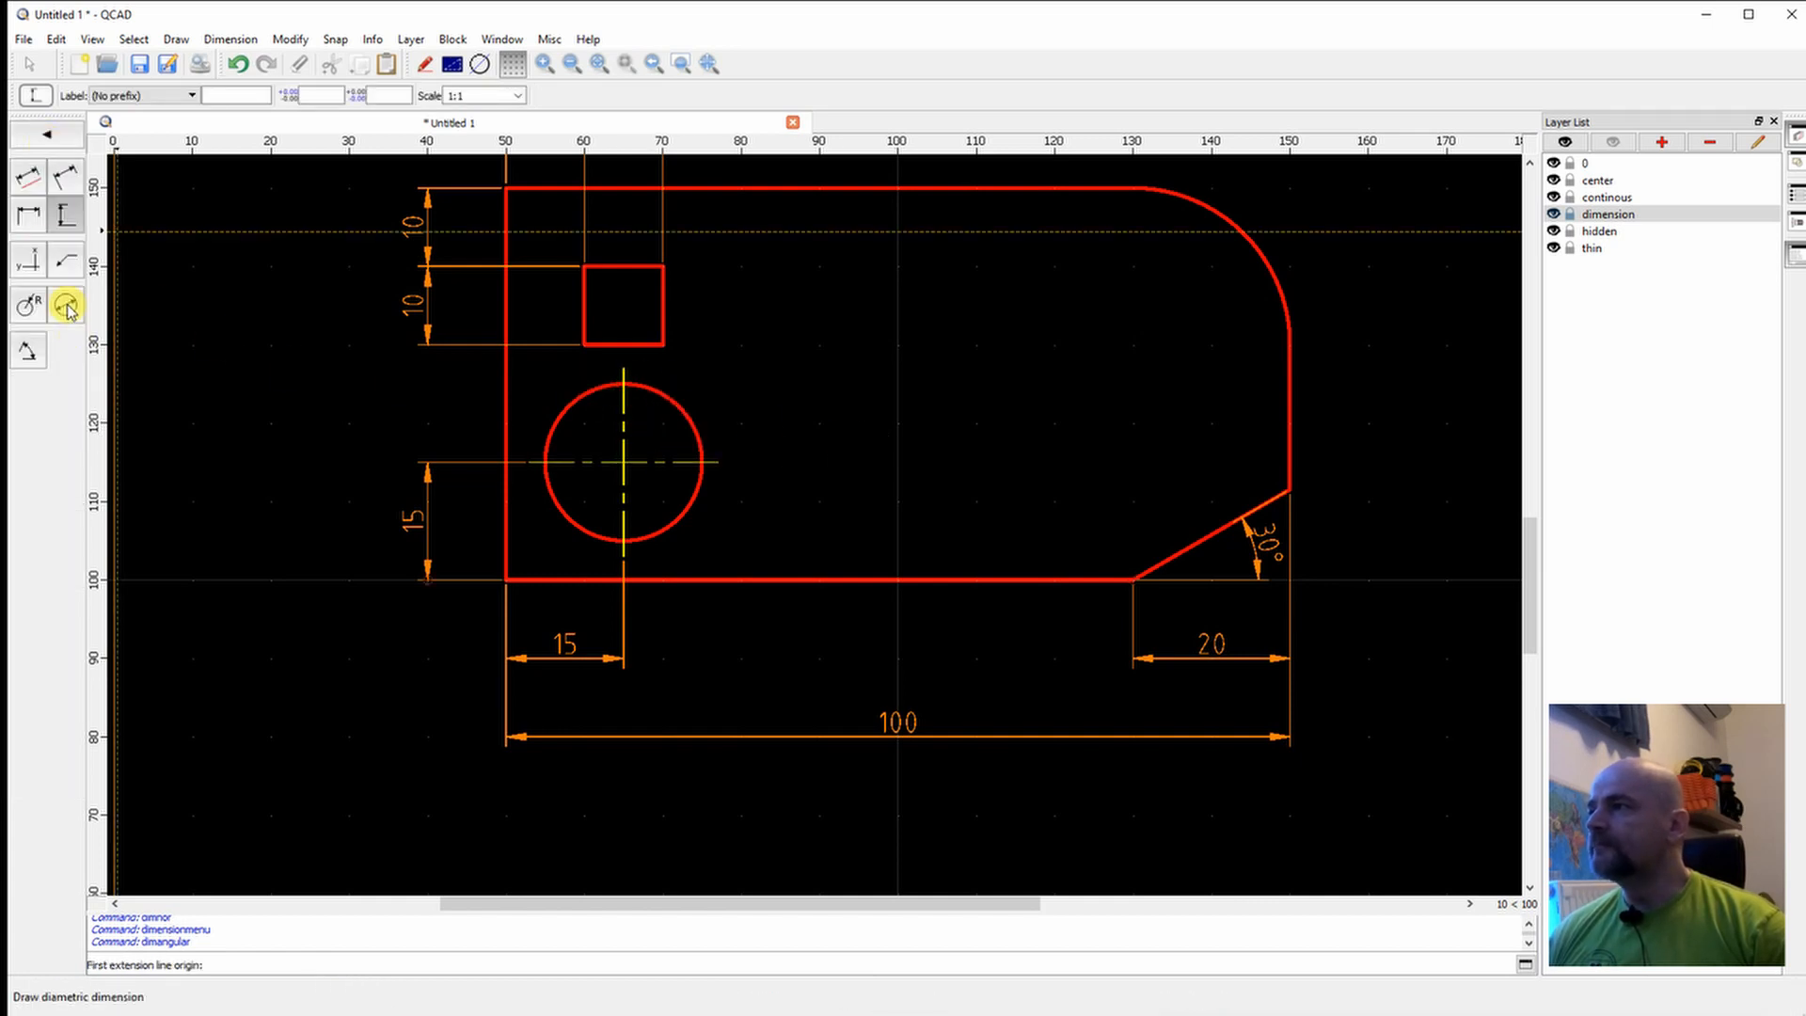
click(66, 306)
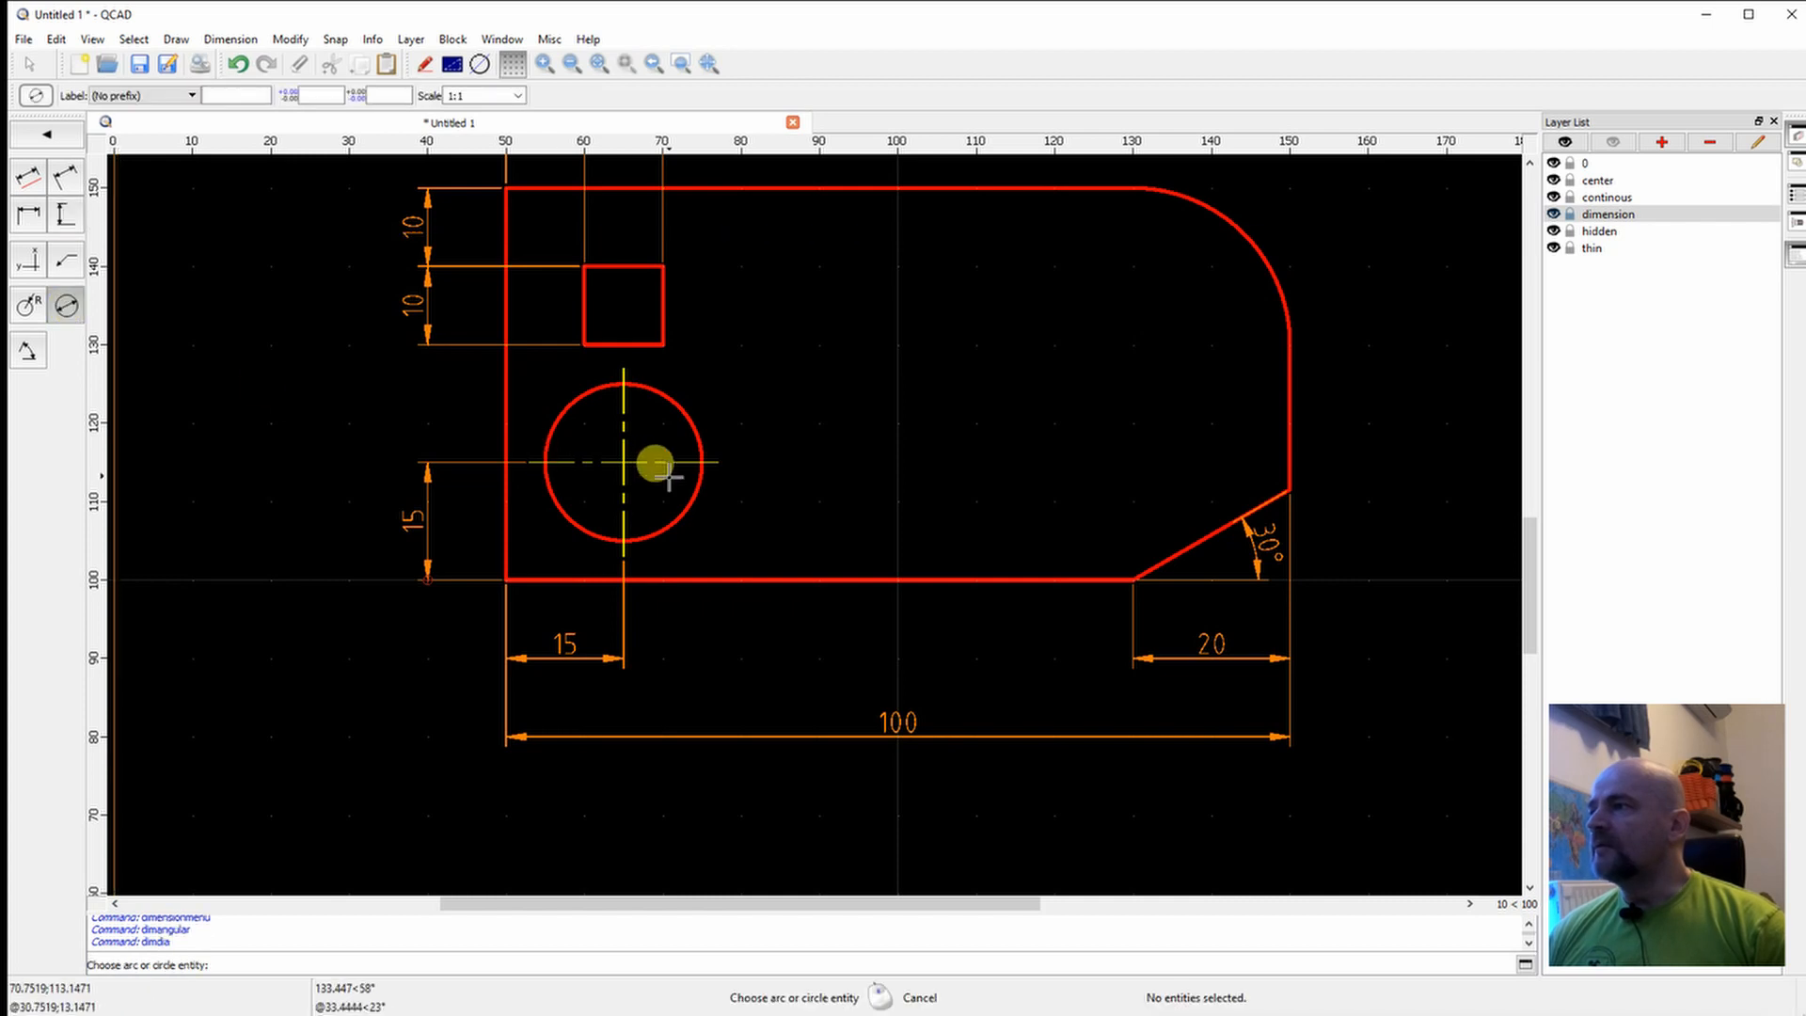
click(691, 423)
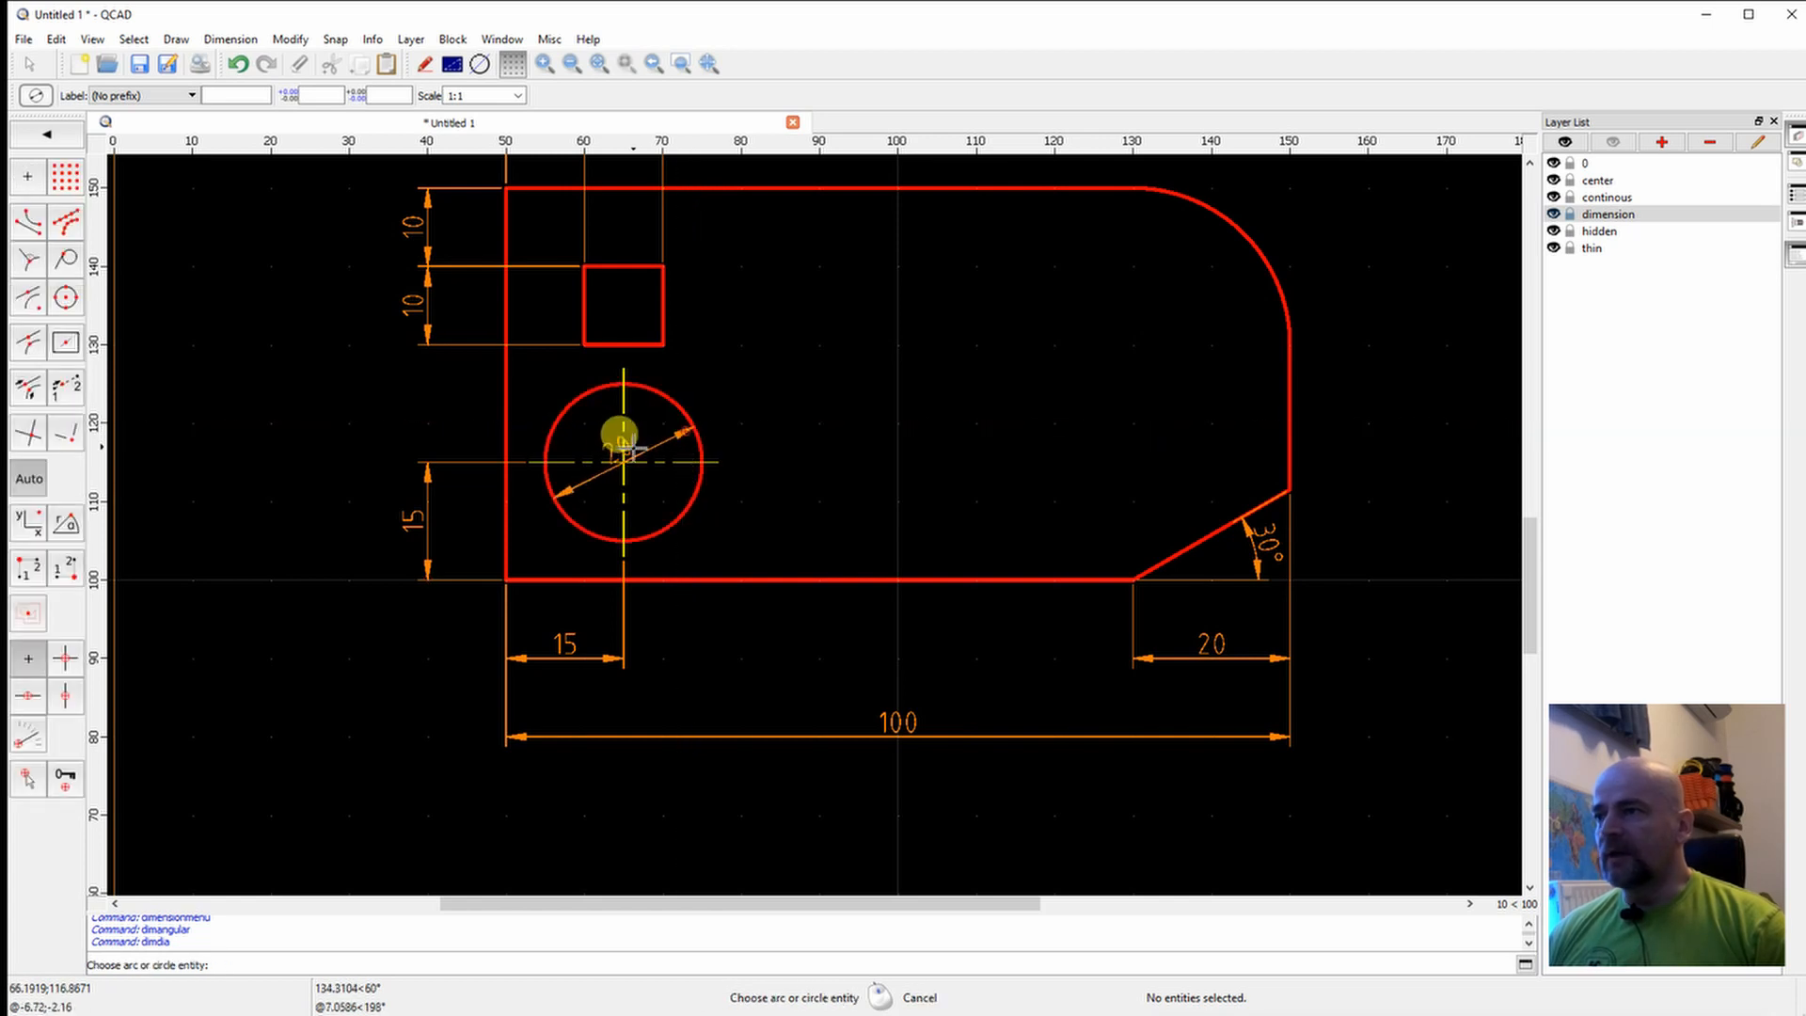
Move the hole's diameter text along its dimension line into the upper-right quarter, clear of the centre lines.
scroll(625, 449, up, 5)
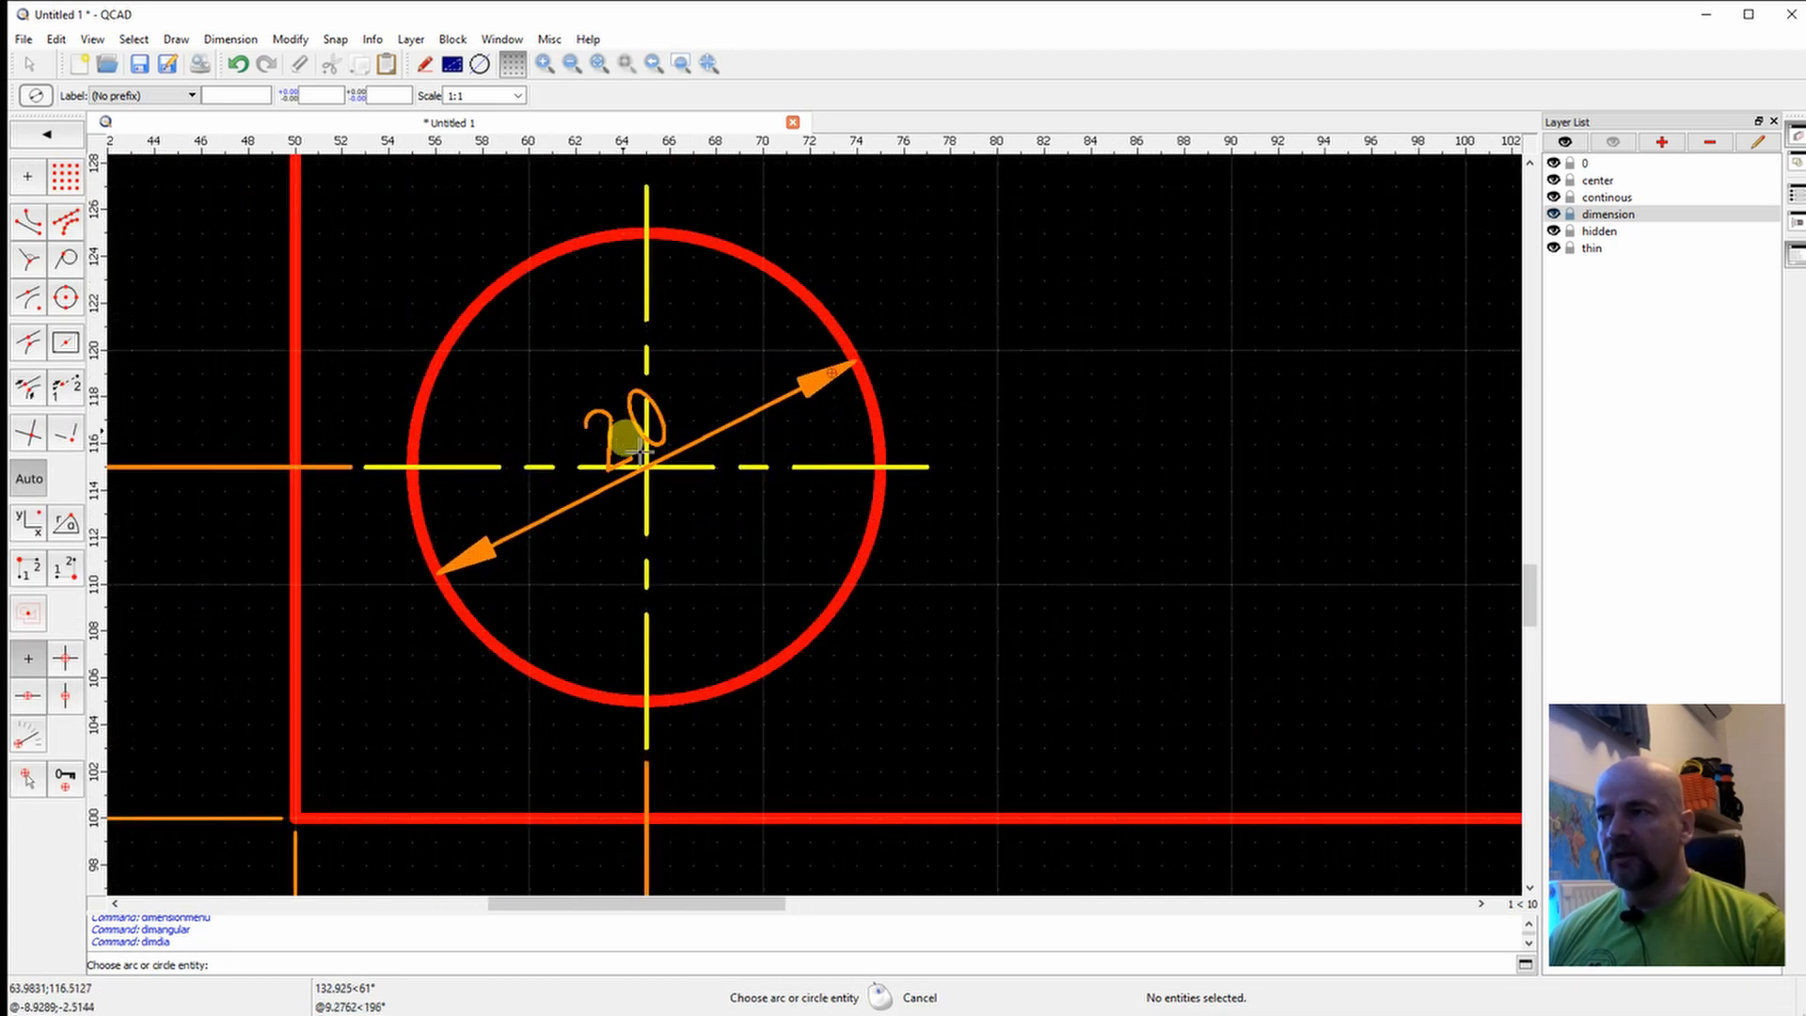
click(621, 437)
right_click(611, 433)
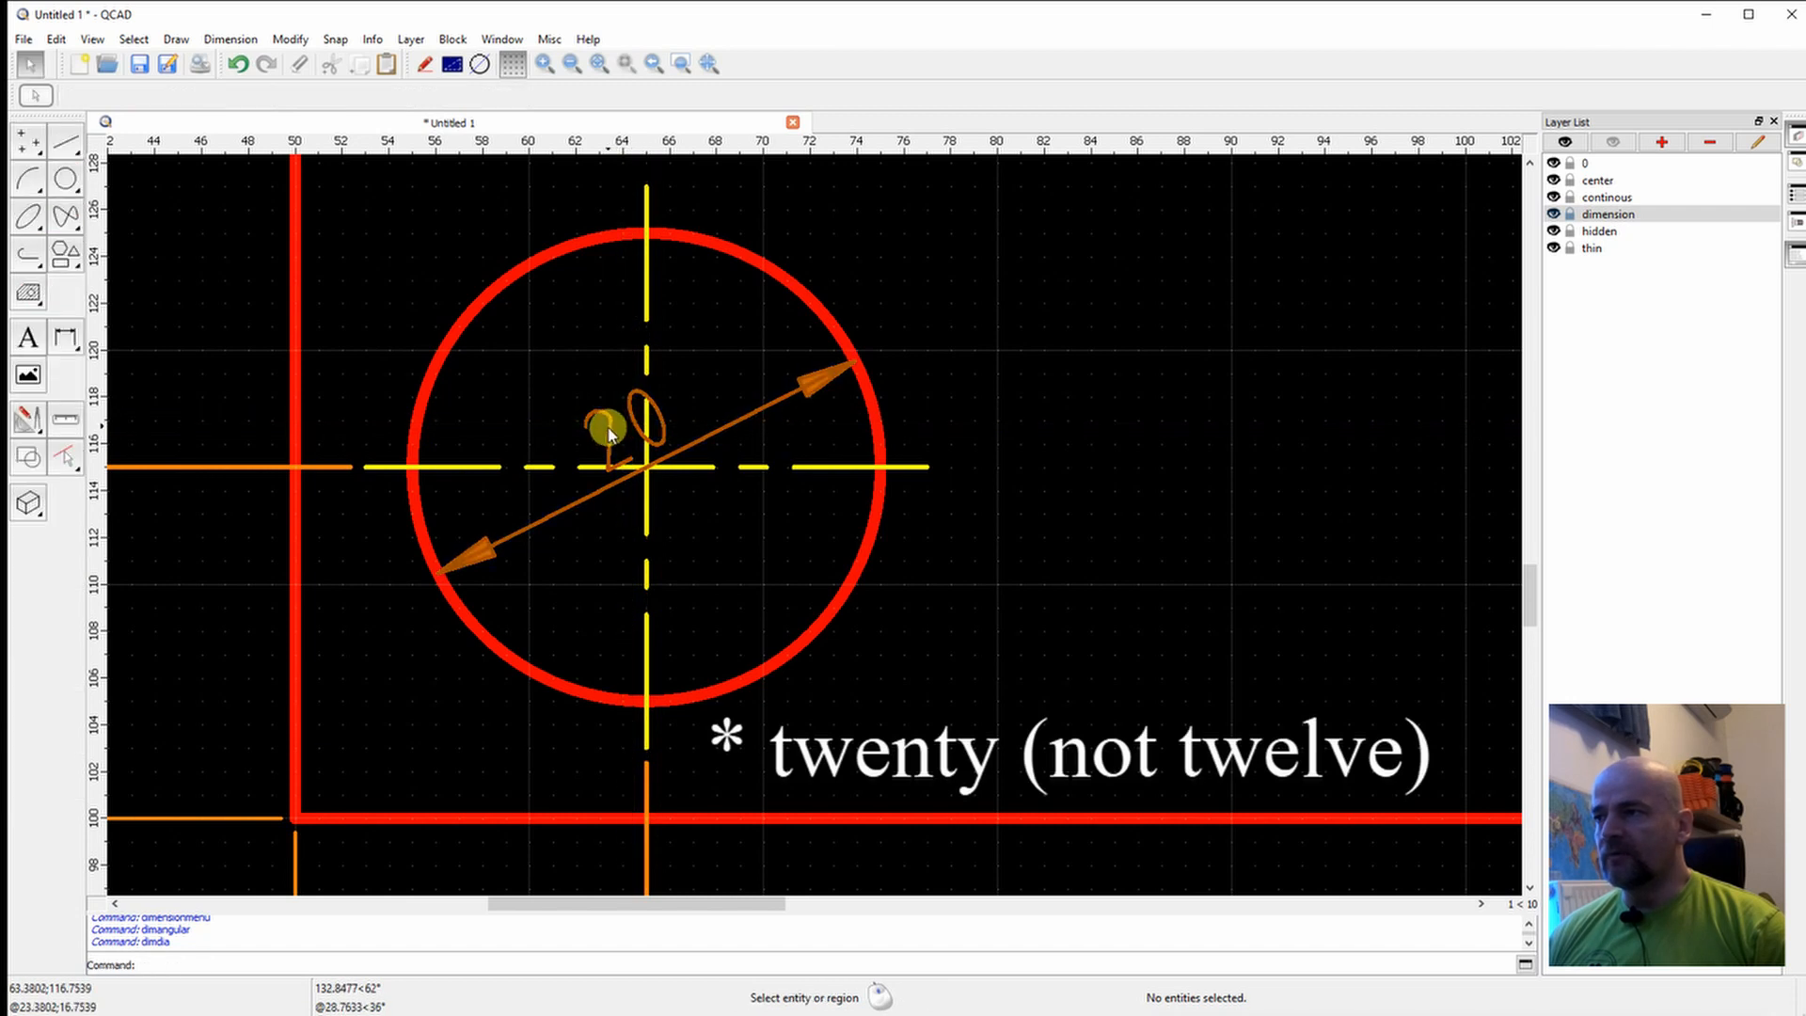
click(609, 432)
click(627, 429)
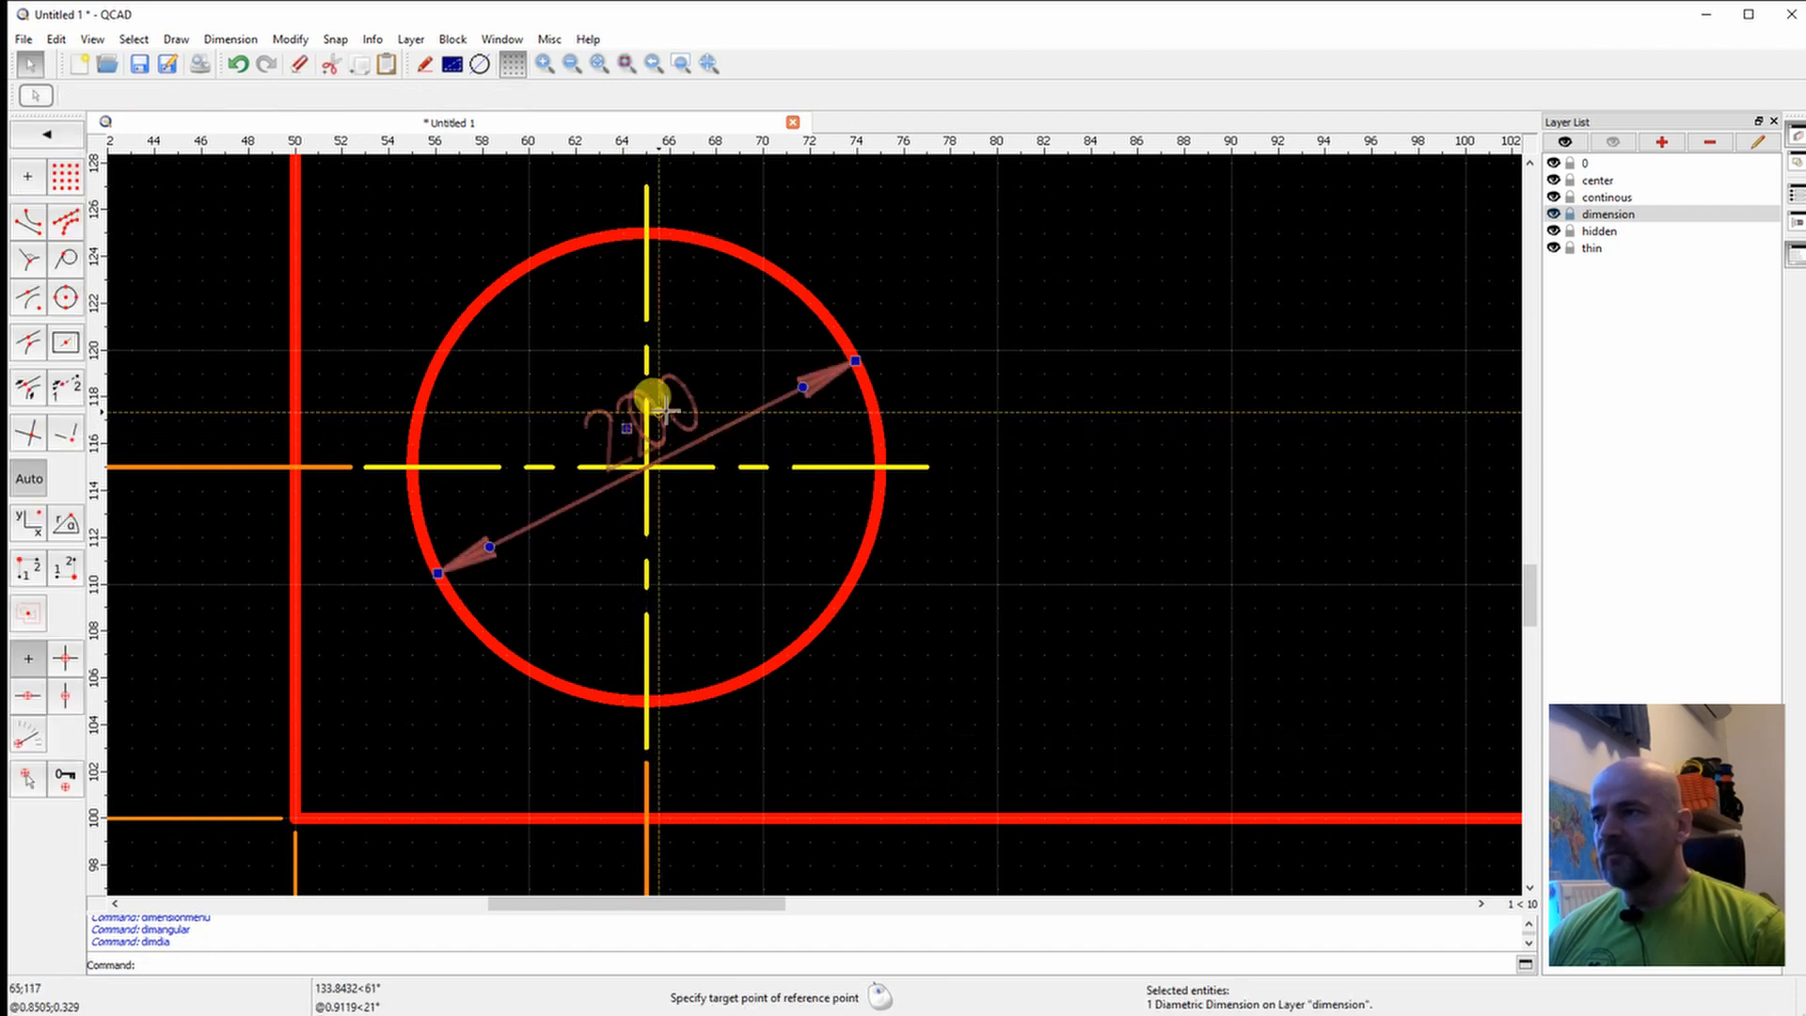
click(739, 372)
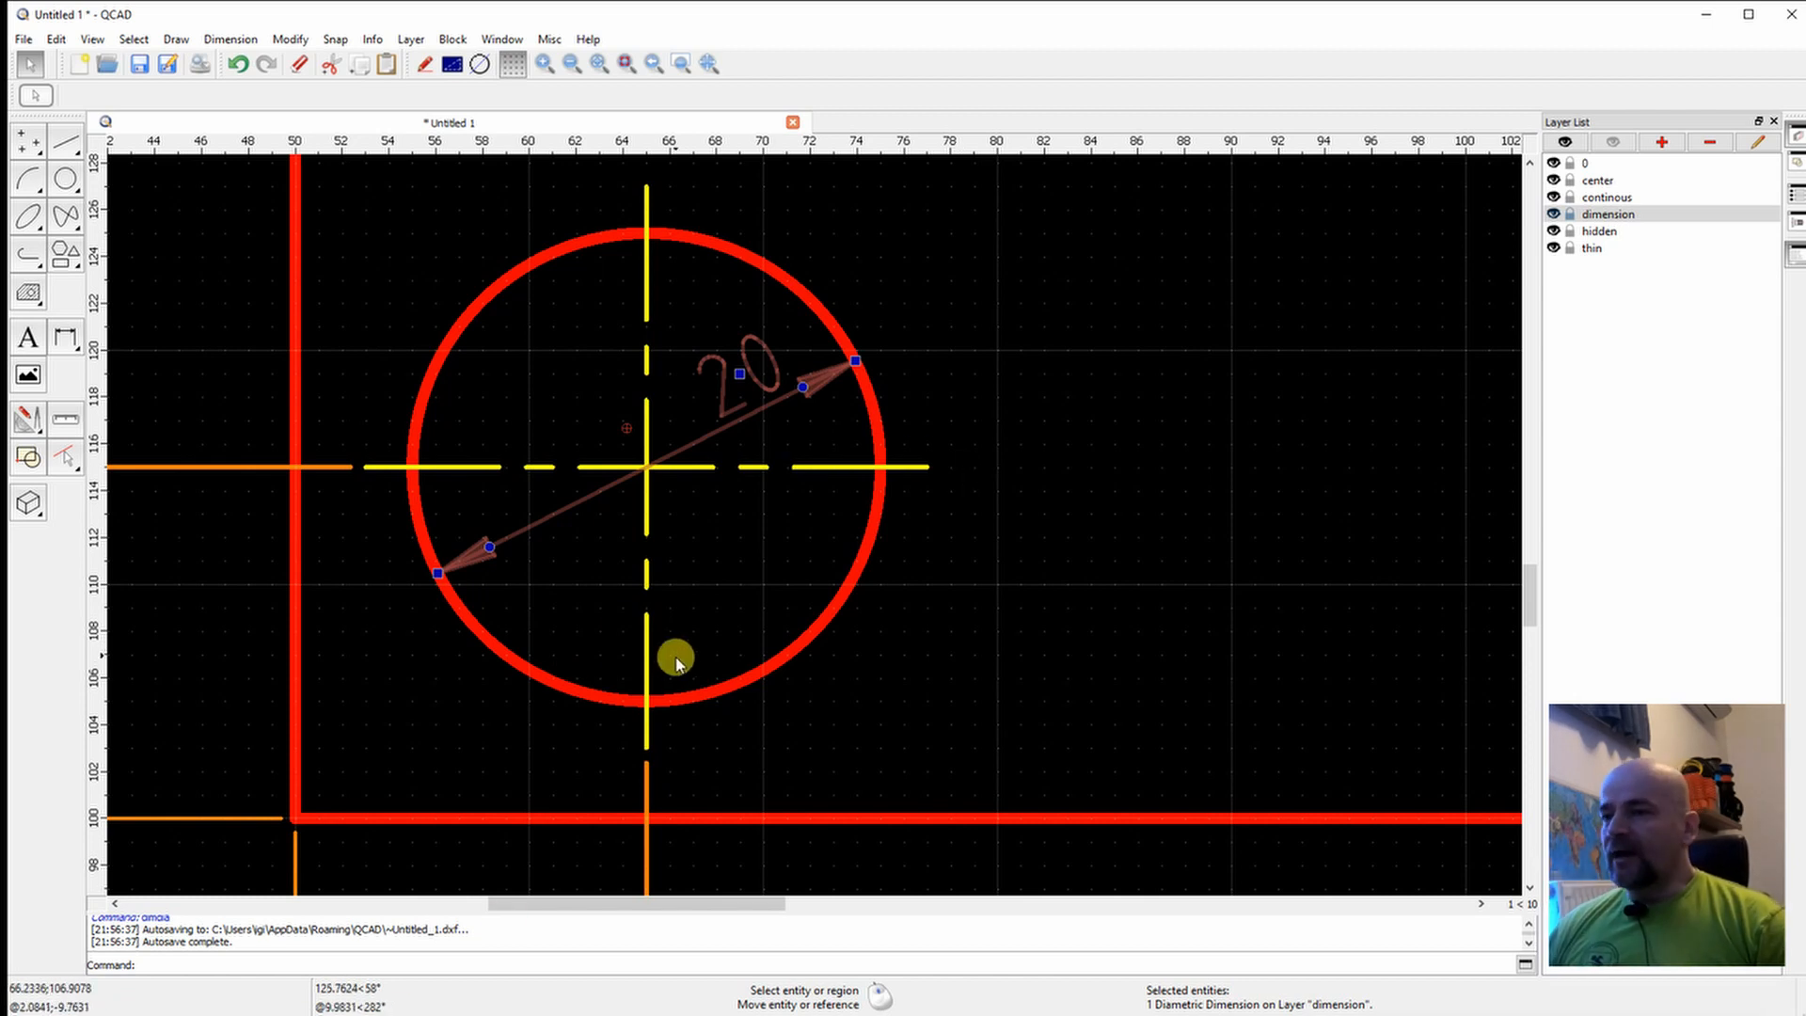
Switch to the Chrome browser and search Google for "diameter symbol".
key(alt+Tab)
key(alt+Tab)
key(alt+Tab)
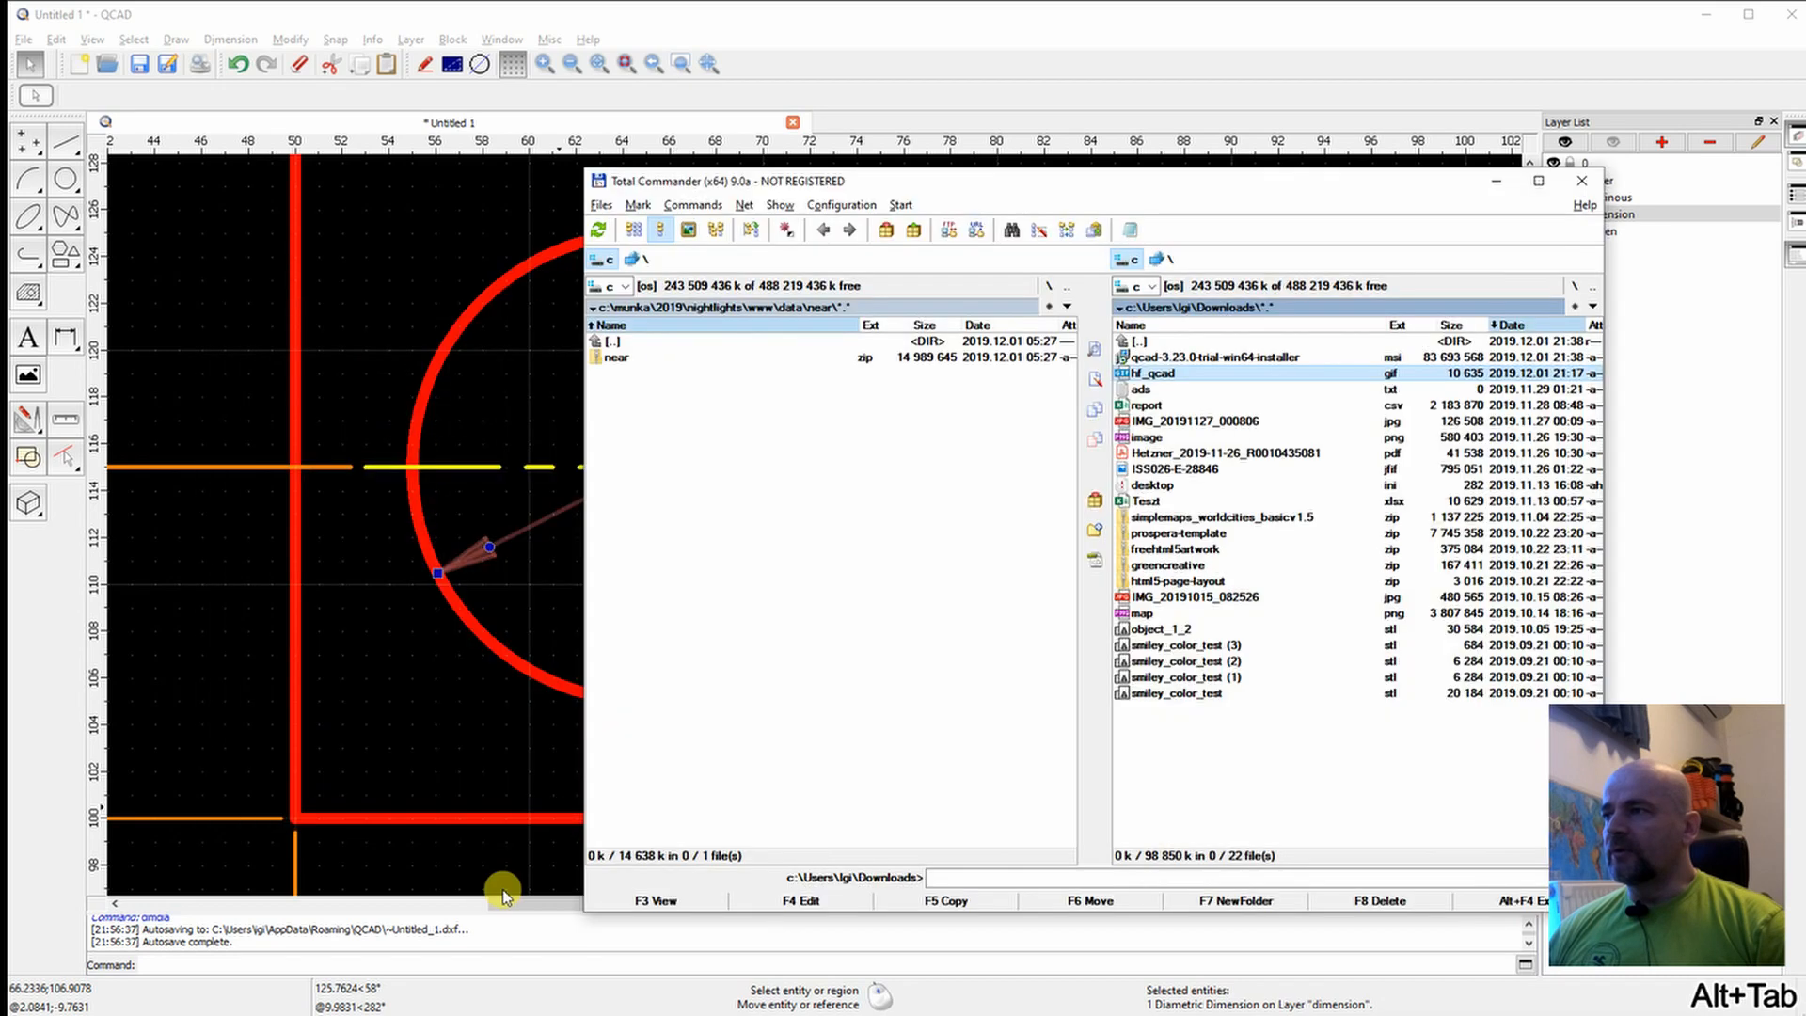
key(super)
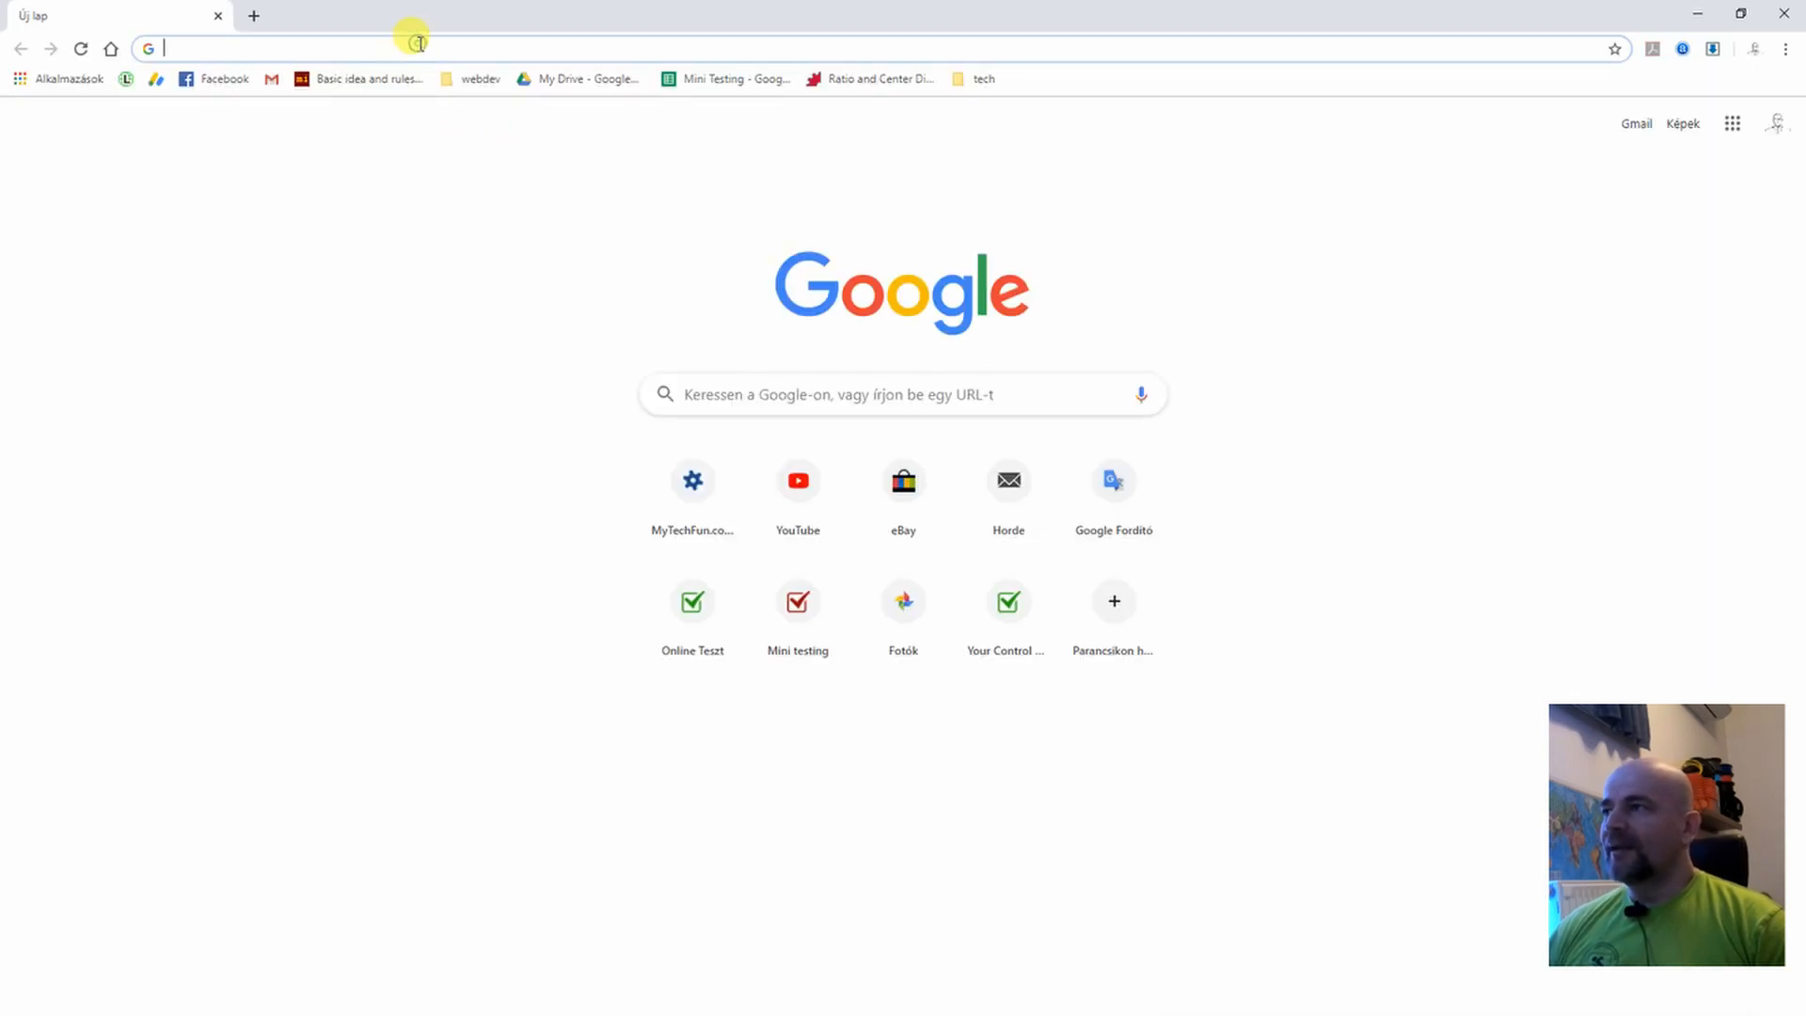
text(diam)
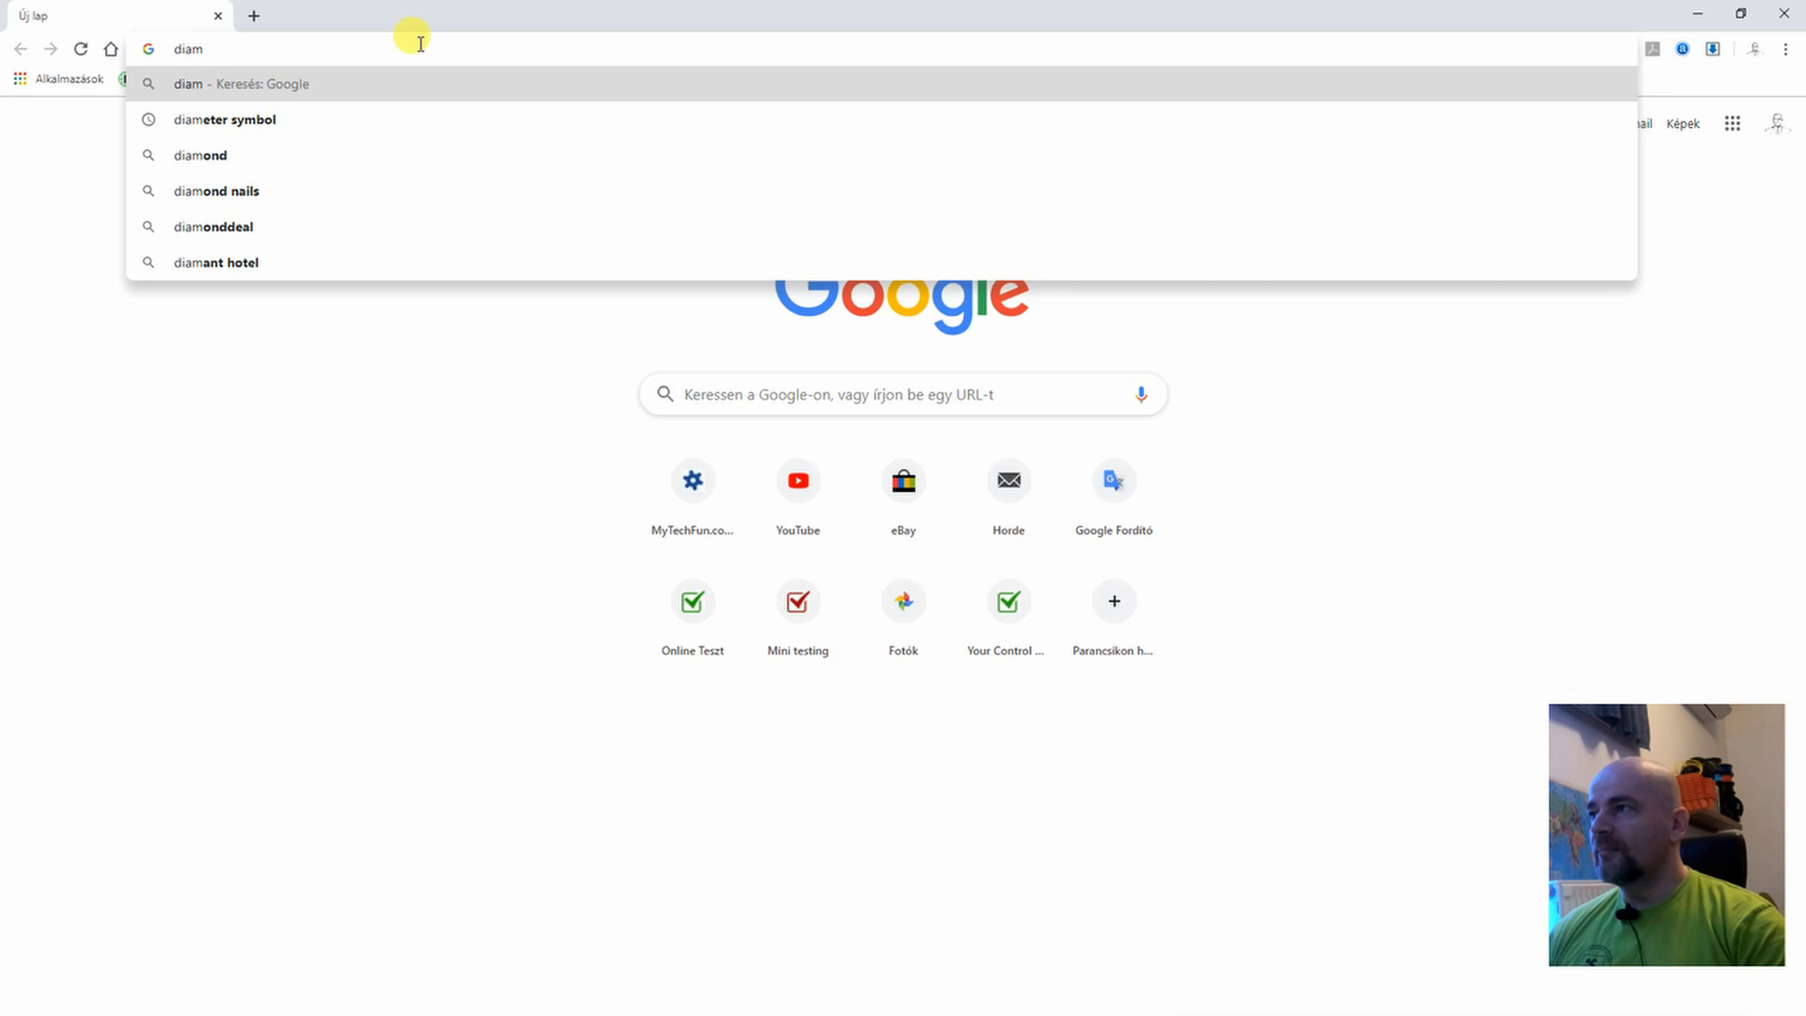
key(Down)
key(Return)
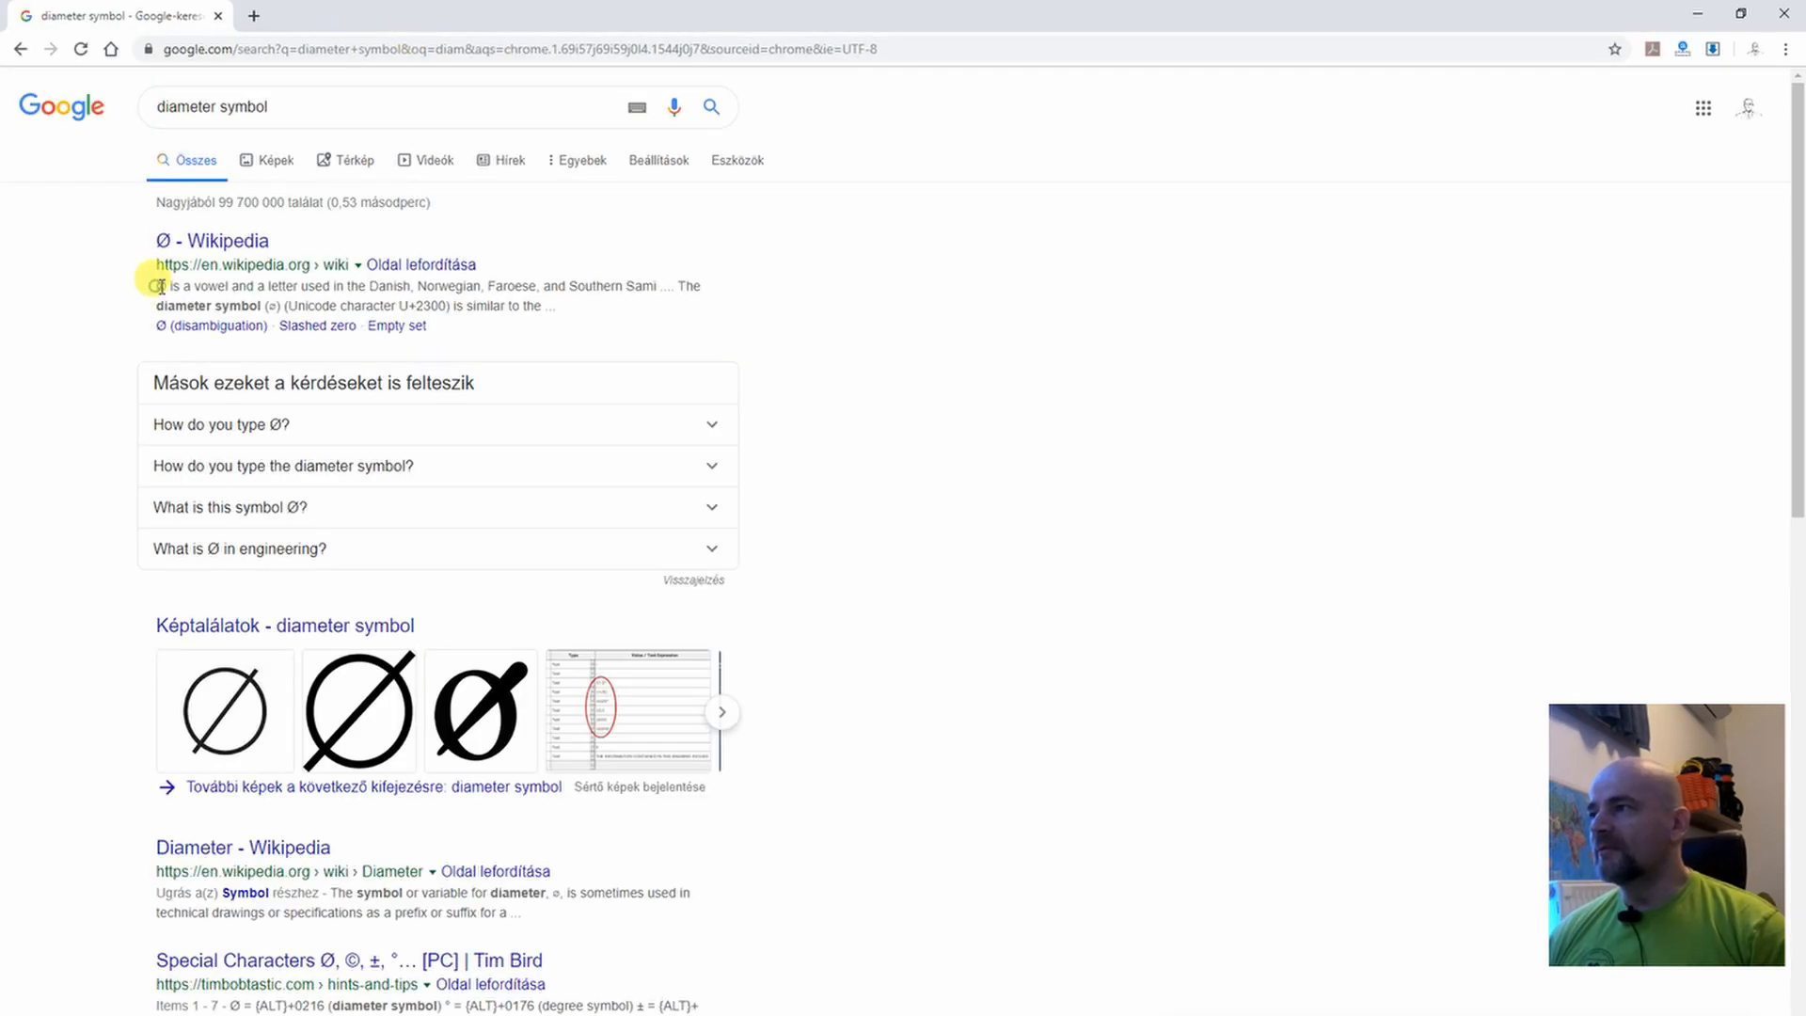
Switch back to QCAD and open the Property Editor.
key(alt+Tab)
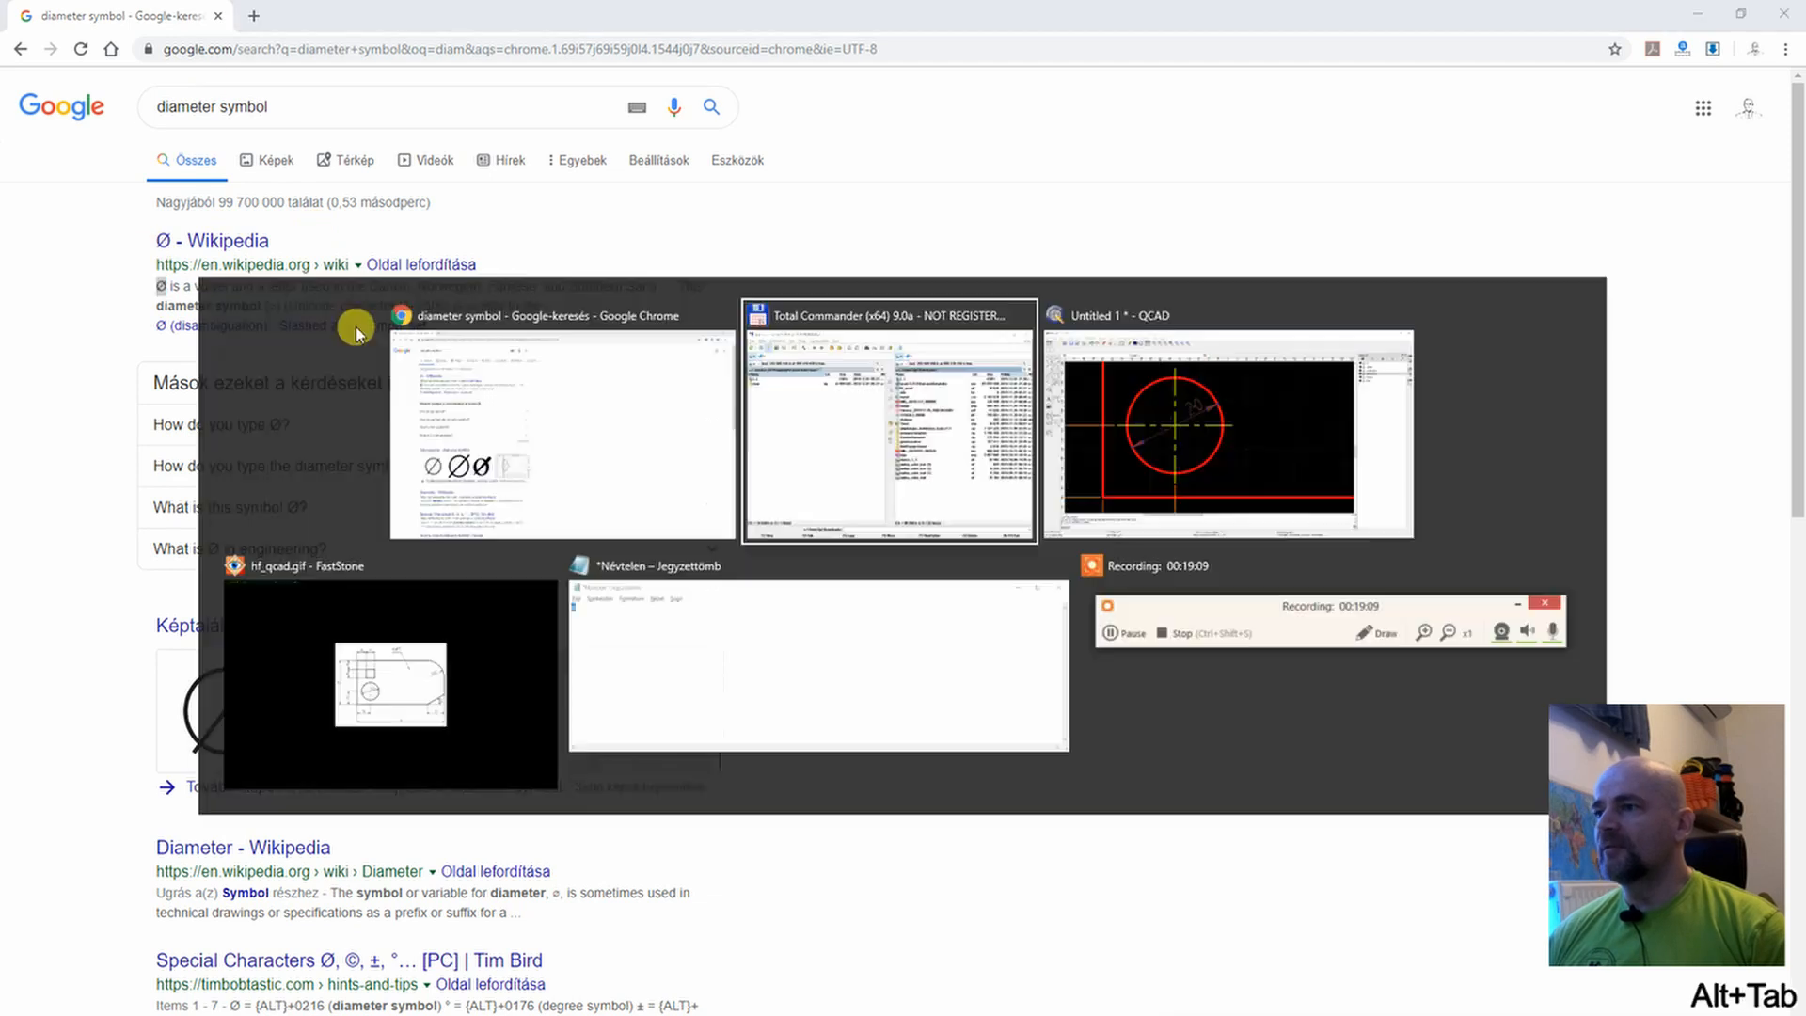
key(alt+Tab)
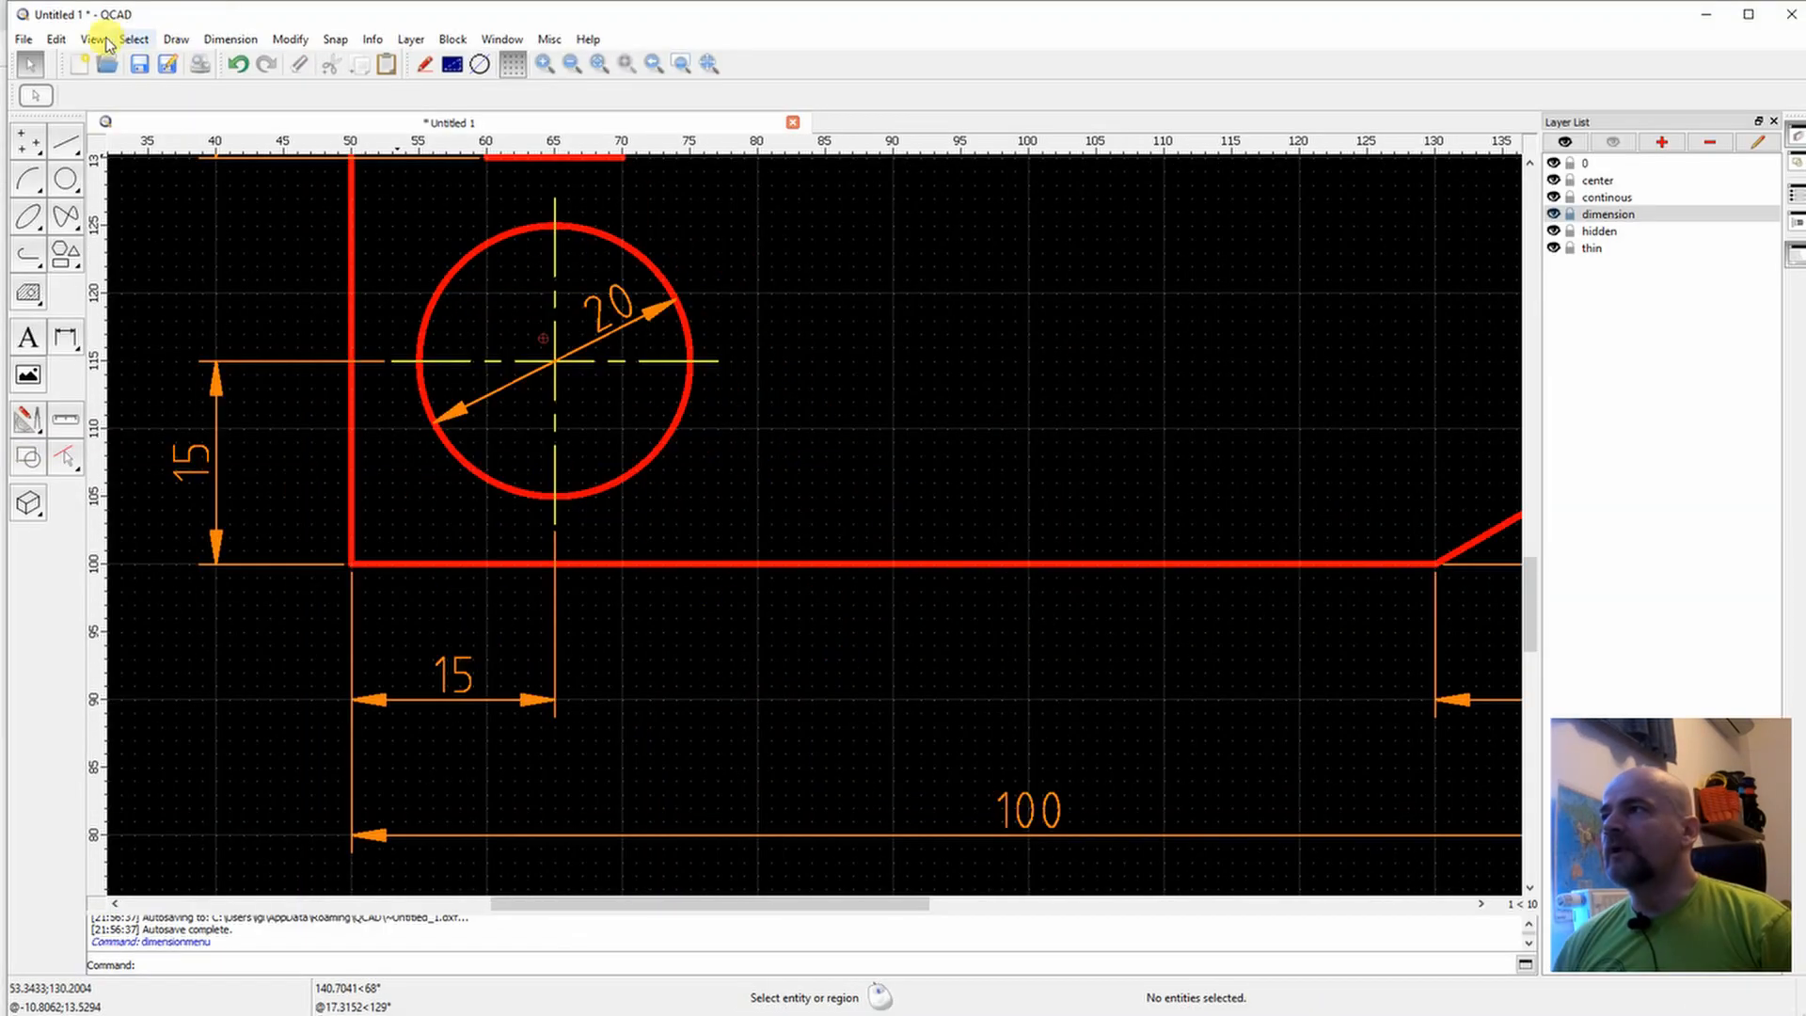
click(104, 41)
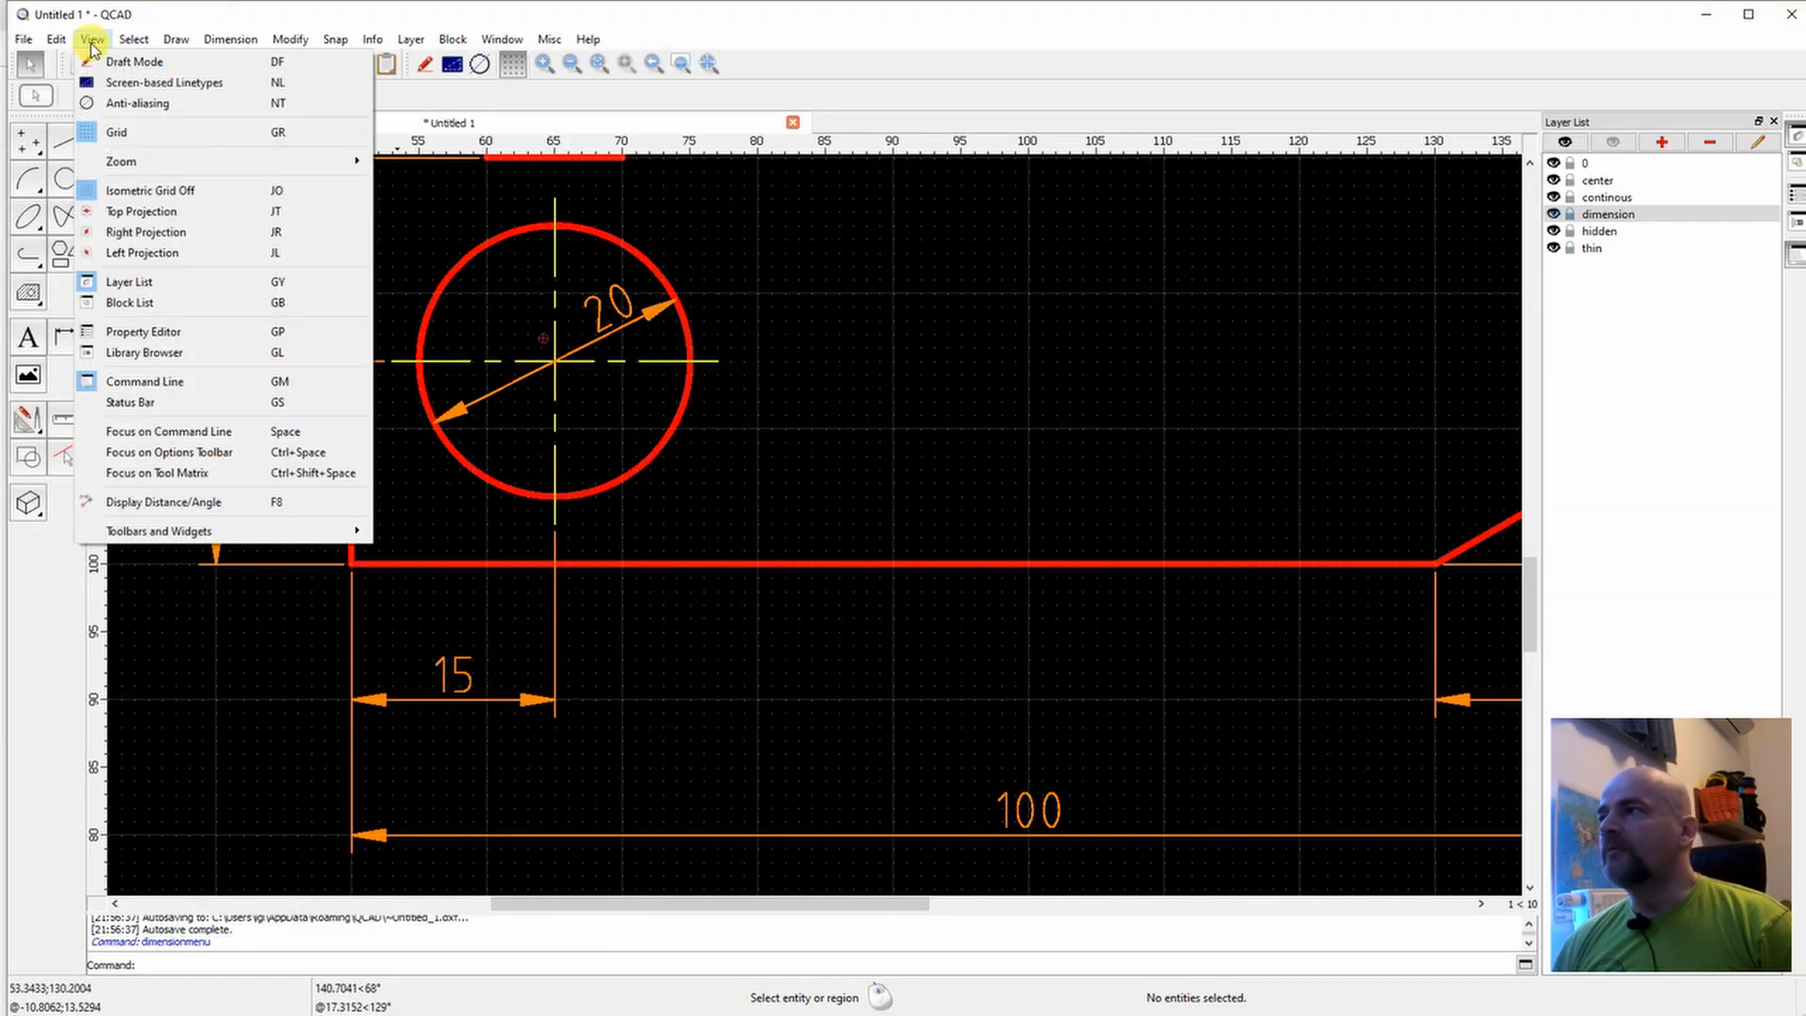
click(139, 341)
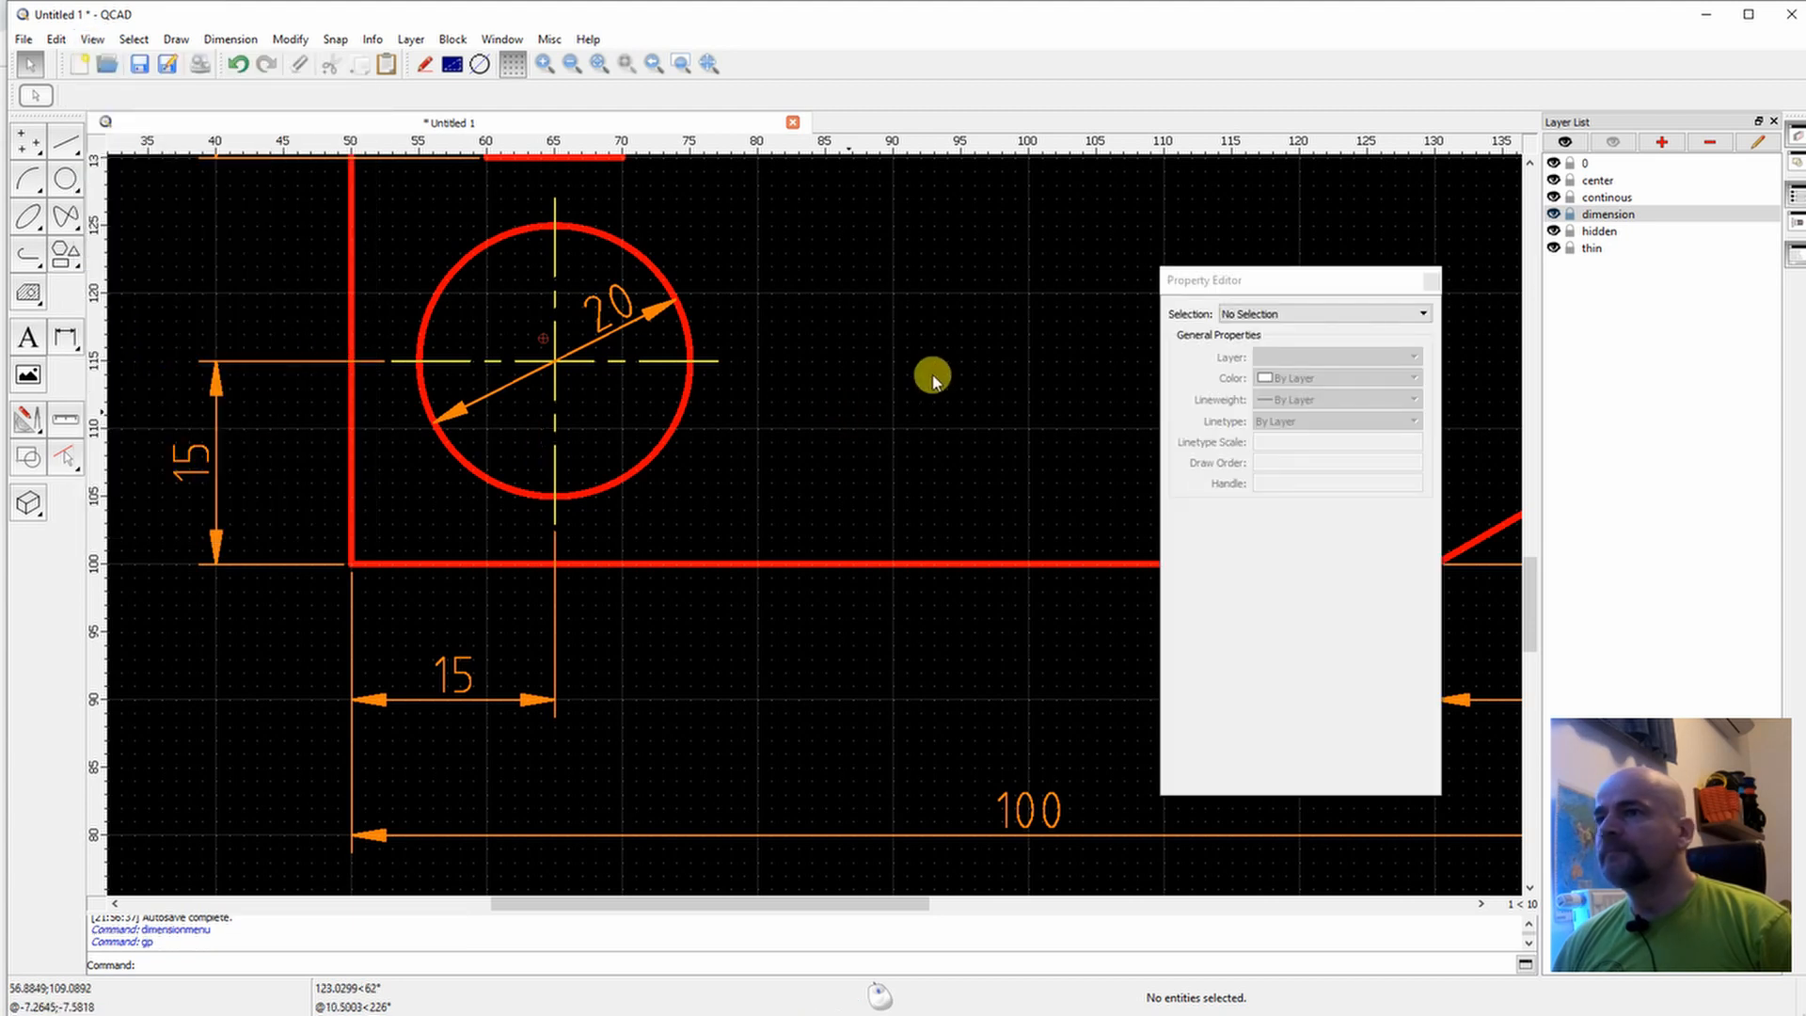
Dock the Property Editor together with the Layer List and bring the Property Editor to the front.
drag(1297, 283, 1631, 447)
click(1559, 247)
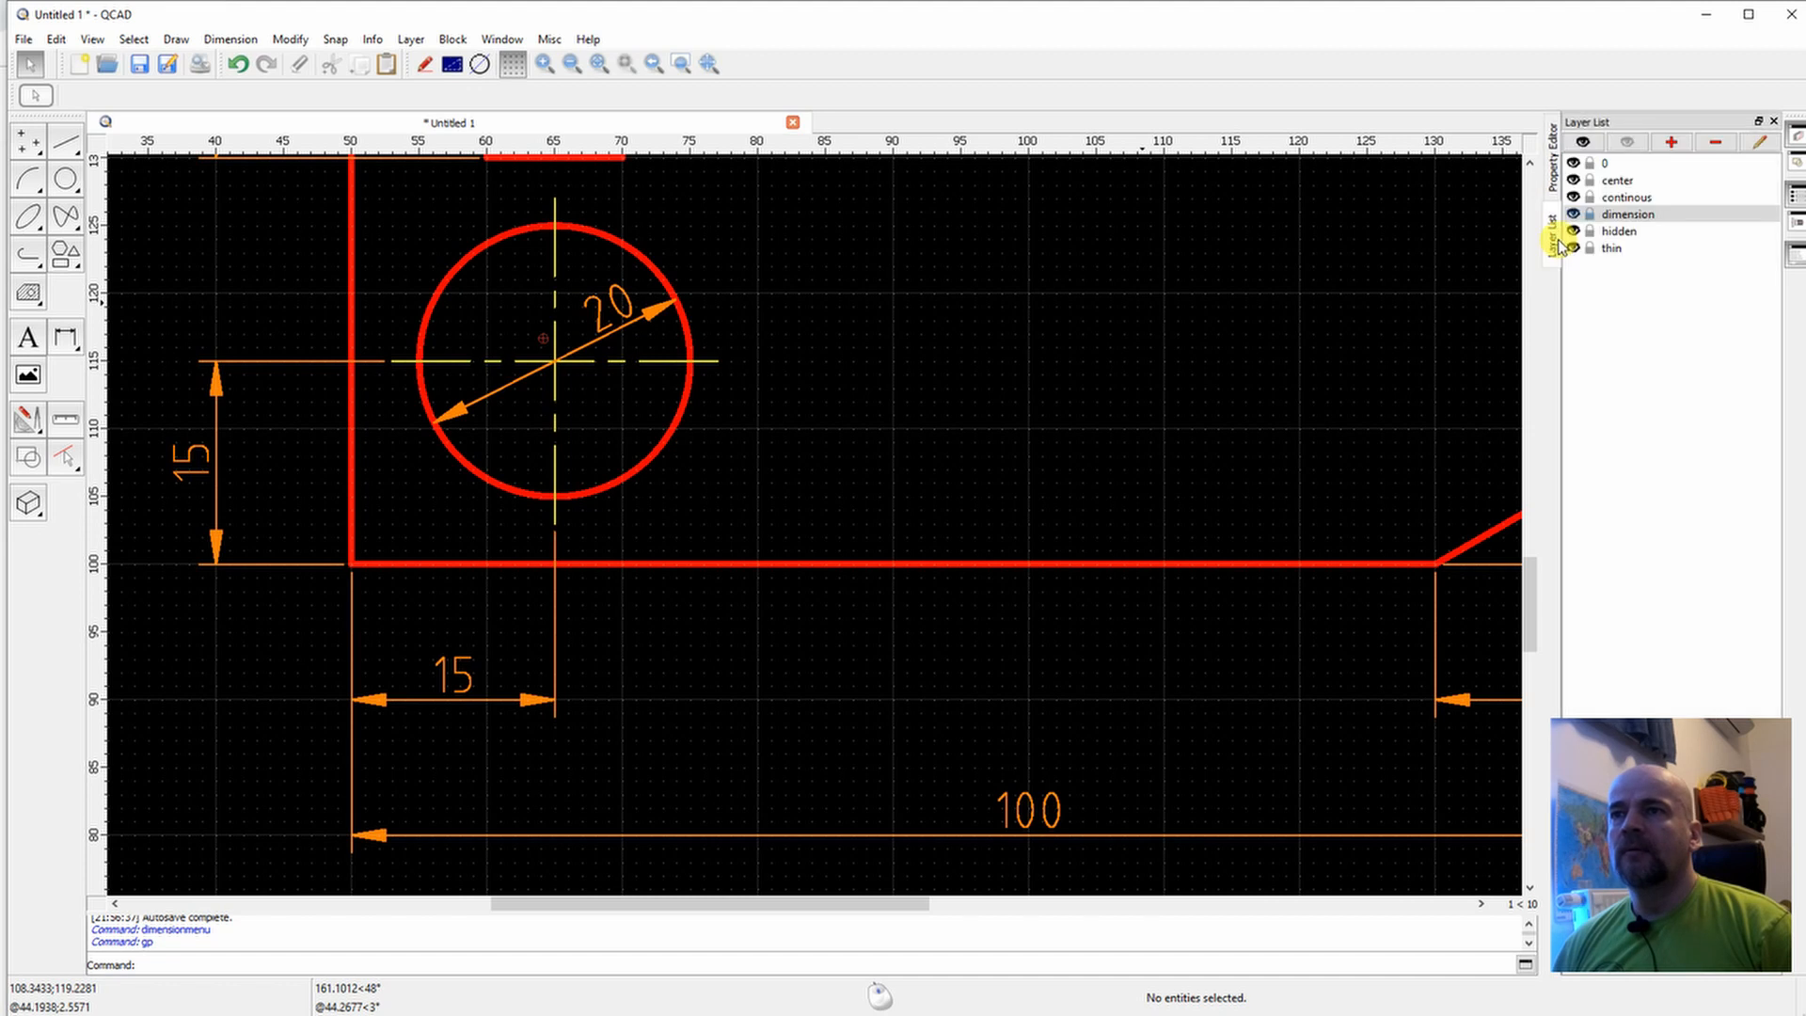
click(1554, 169)
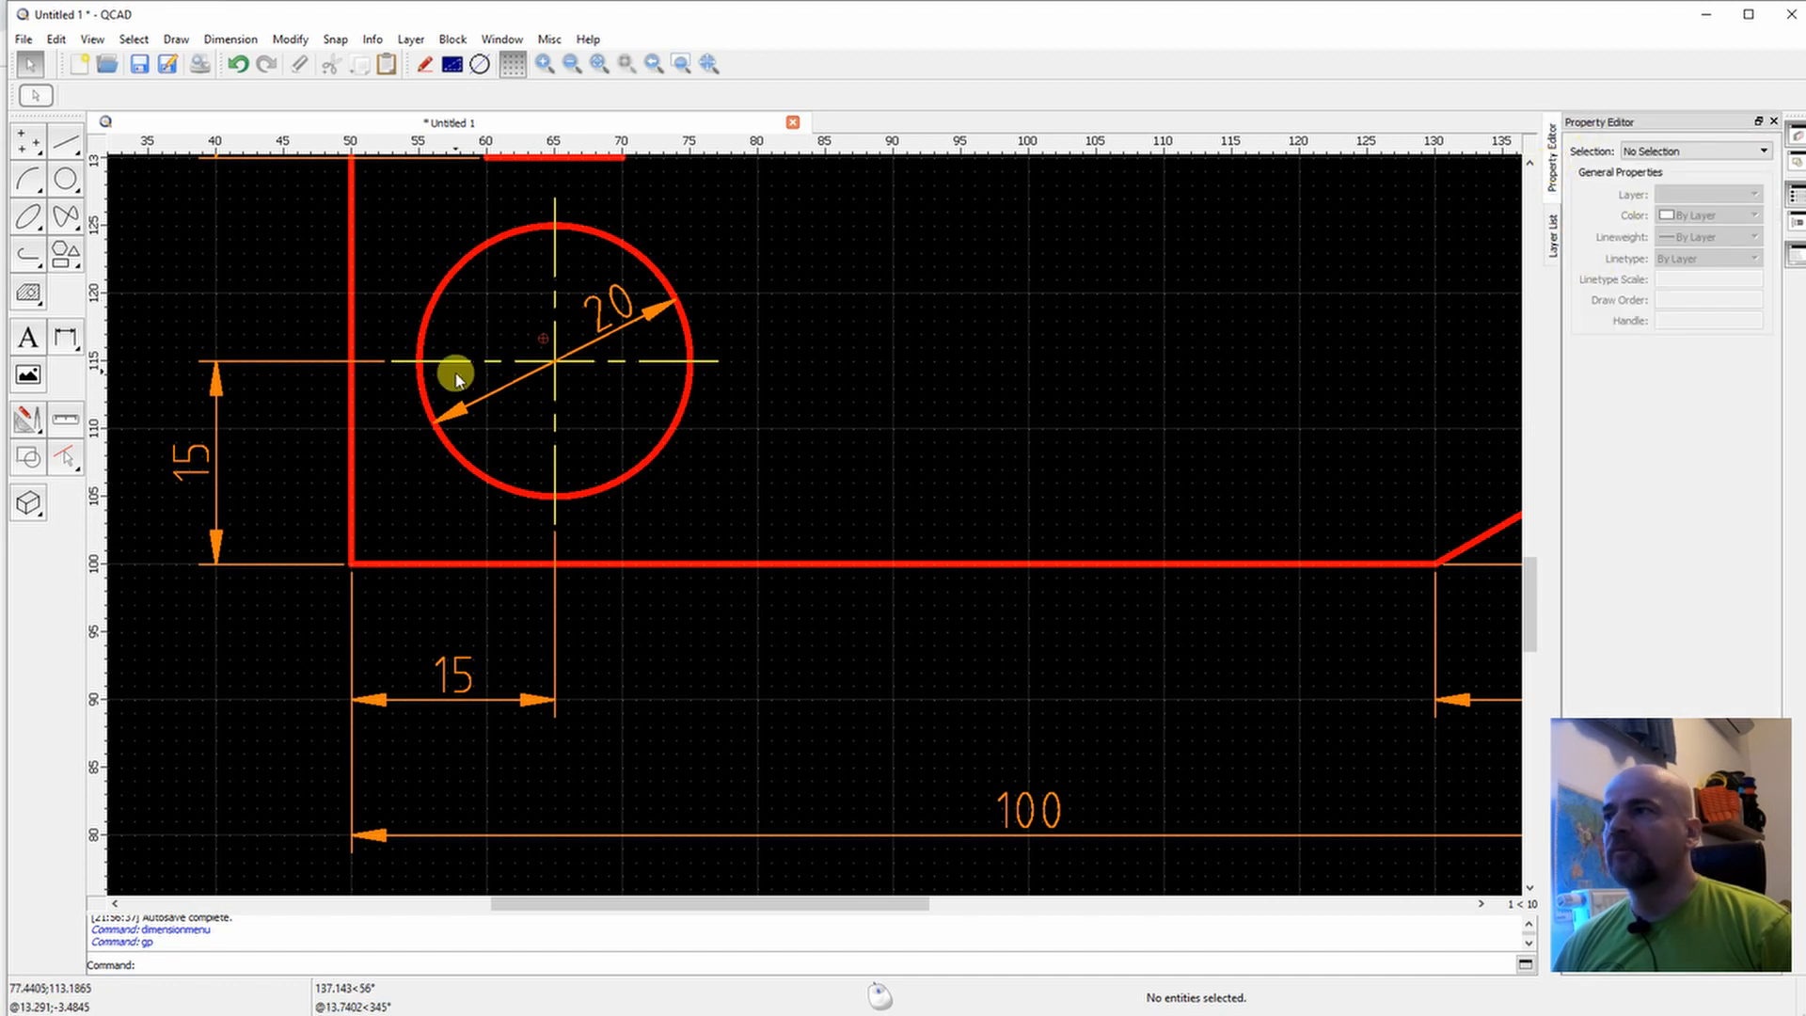
Set the label of the hole's diametric dimension to Ø<> so the diameter symbol precedes the measured value.
click(613, 308)
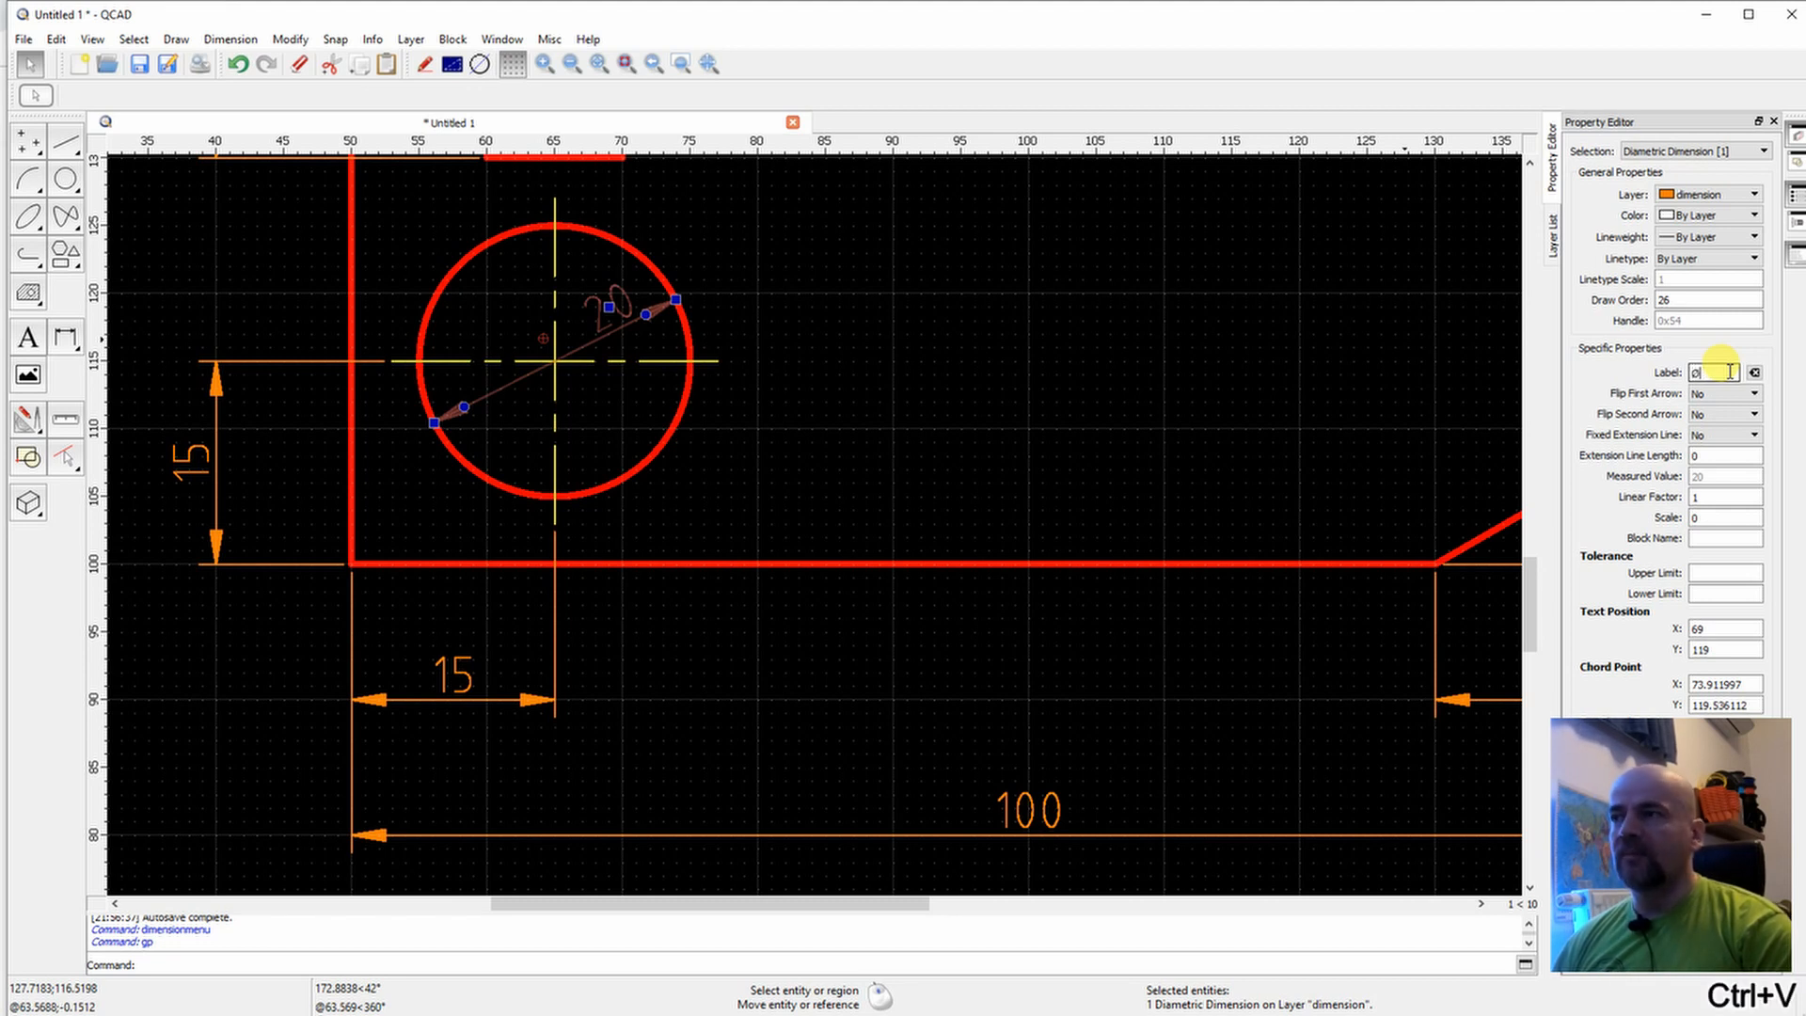
text(<>)
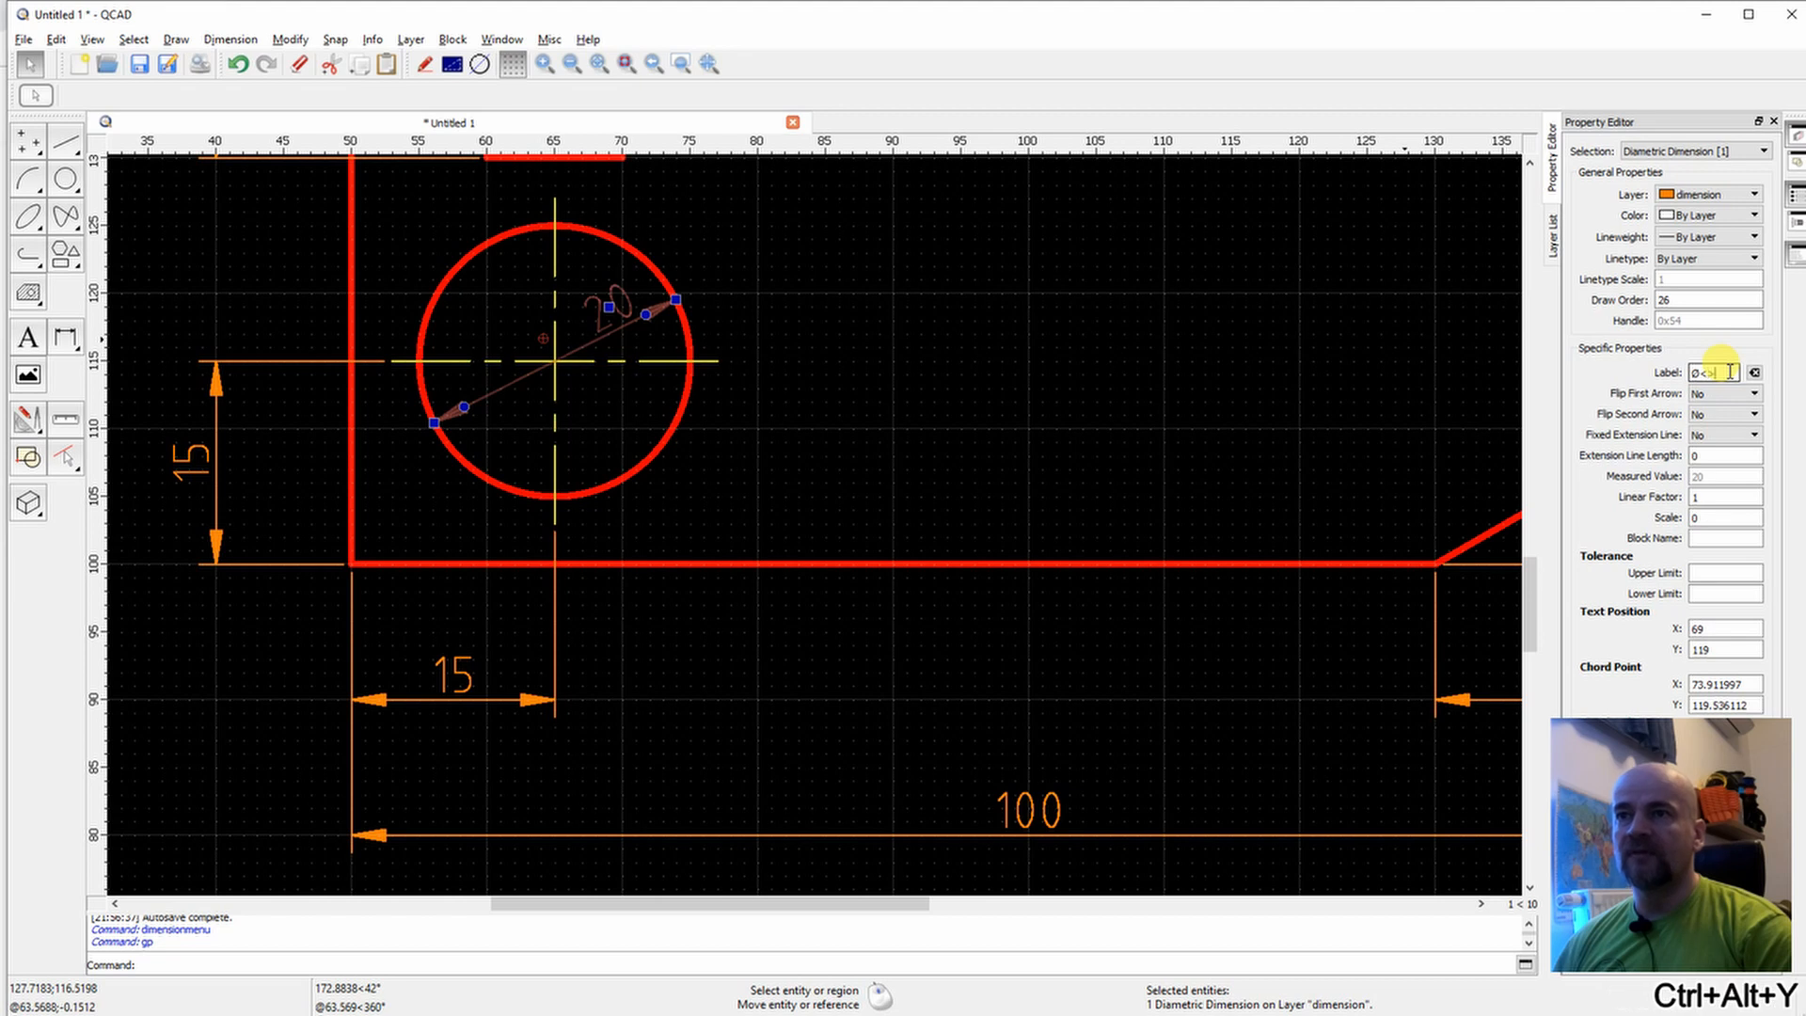
key(Return)
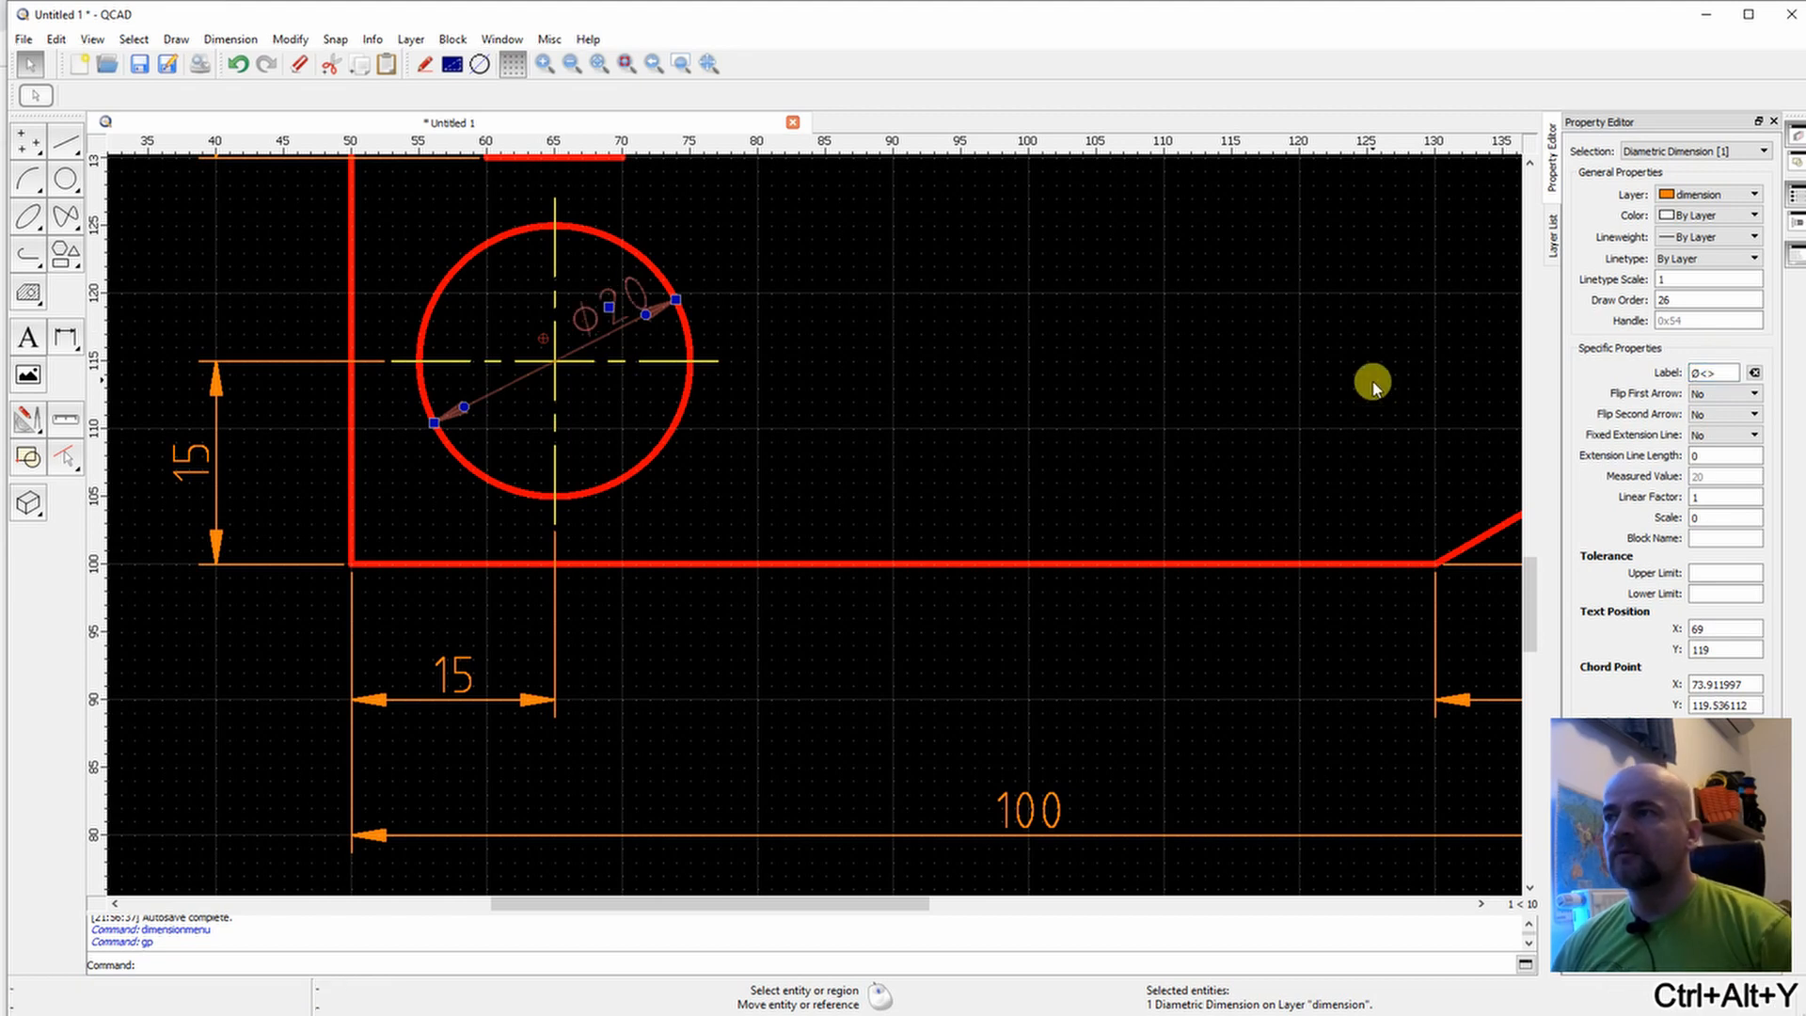
click(1370, 383)
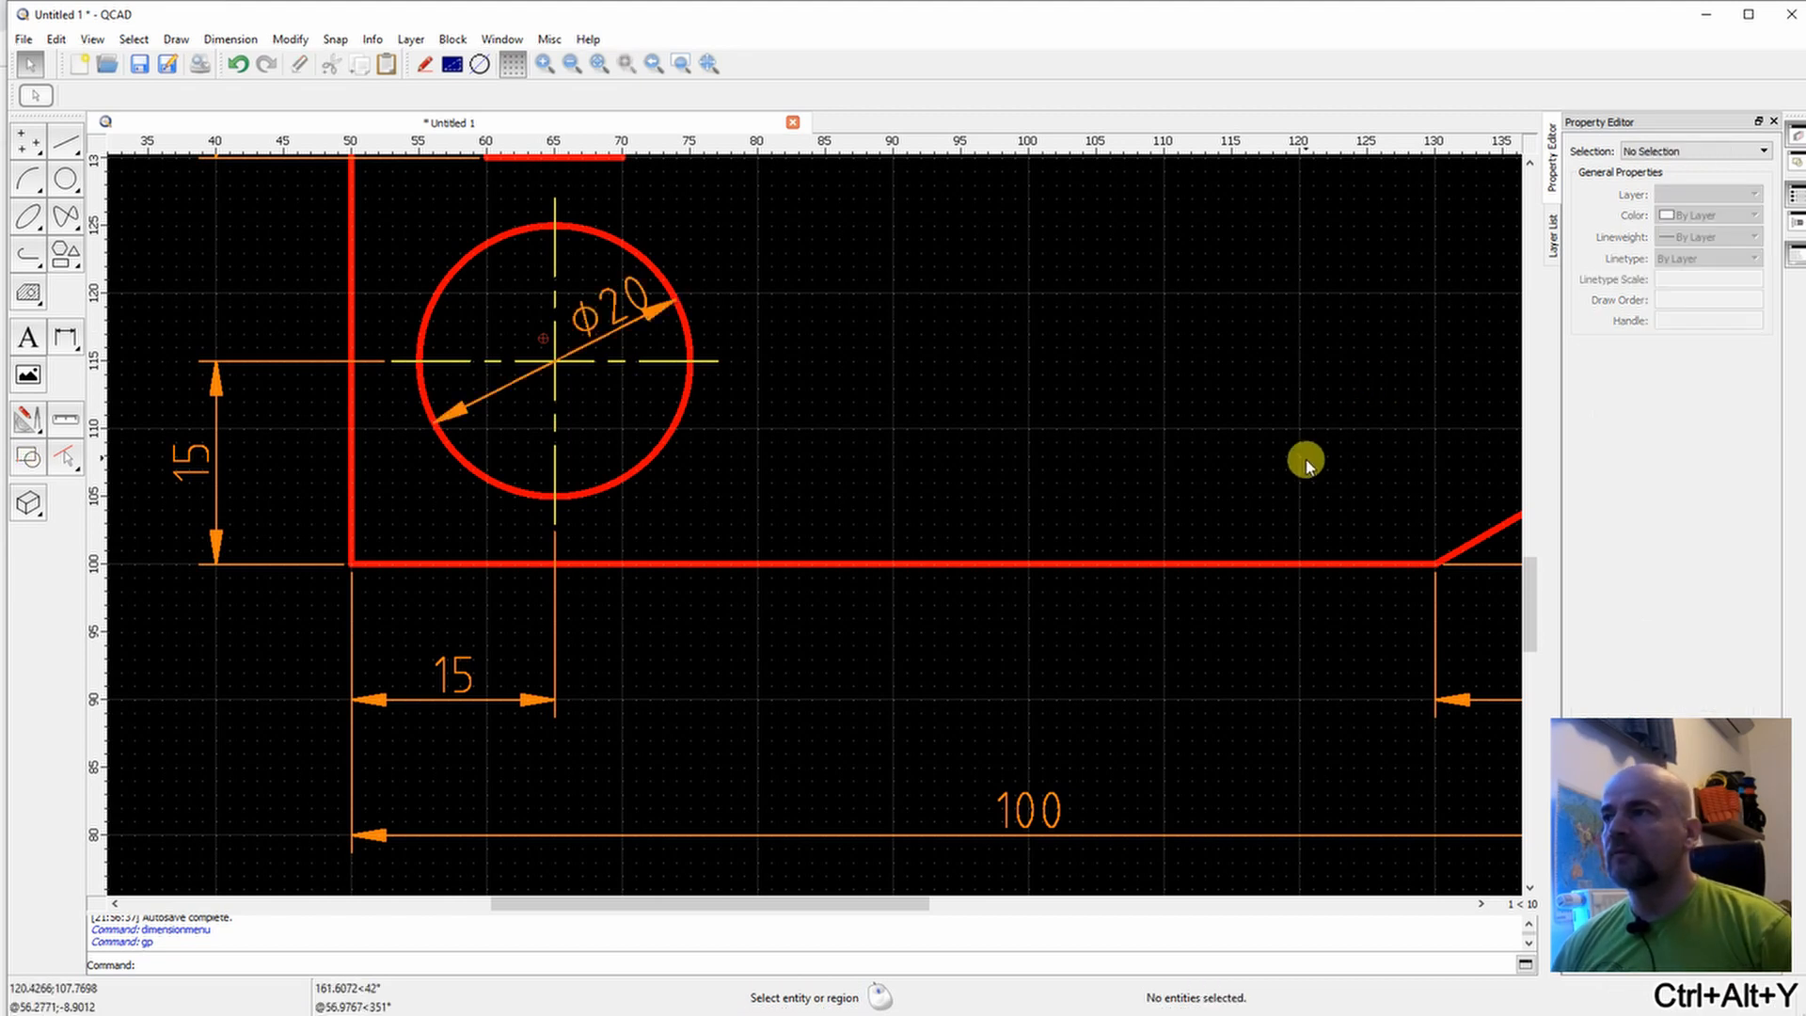
Move the hole's diameter text slightly up and left along its dimension line, to about X 68.4, Y 119.3.
click(606, 307)
click(610, 309)
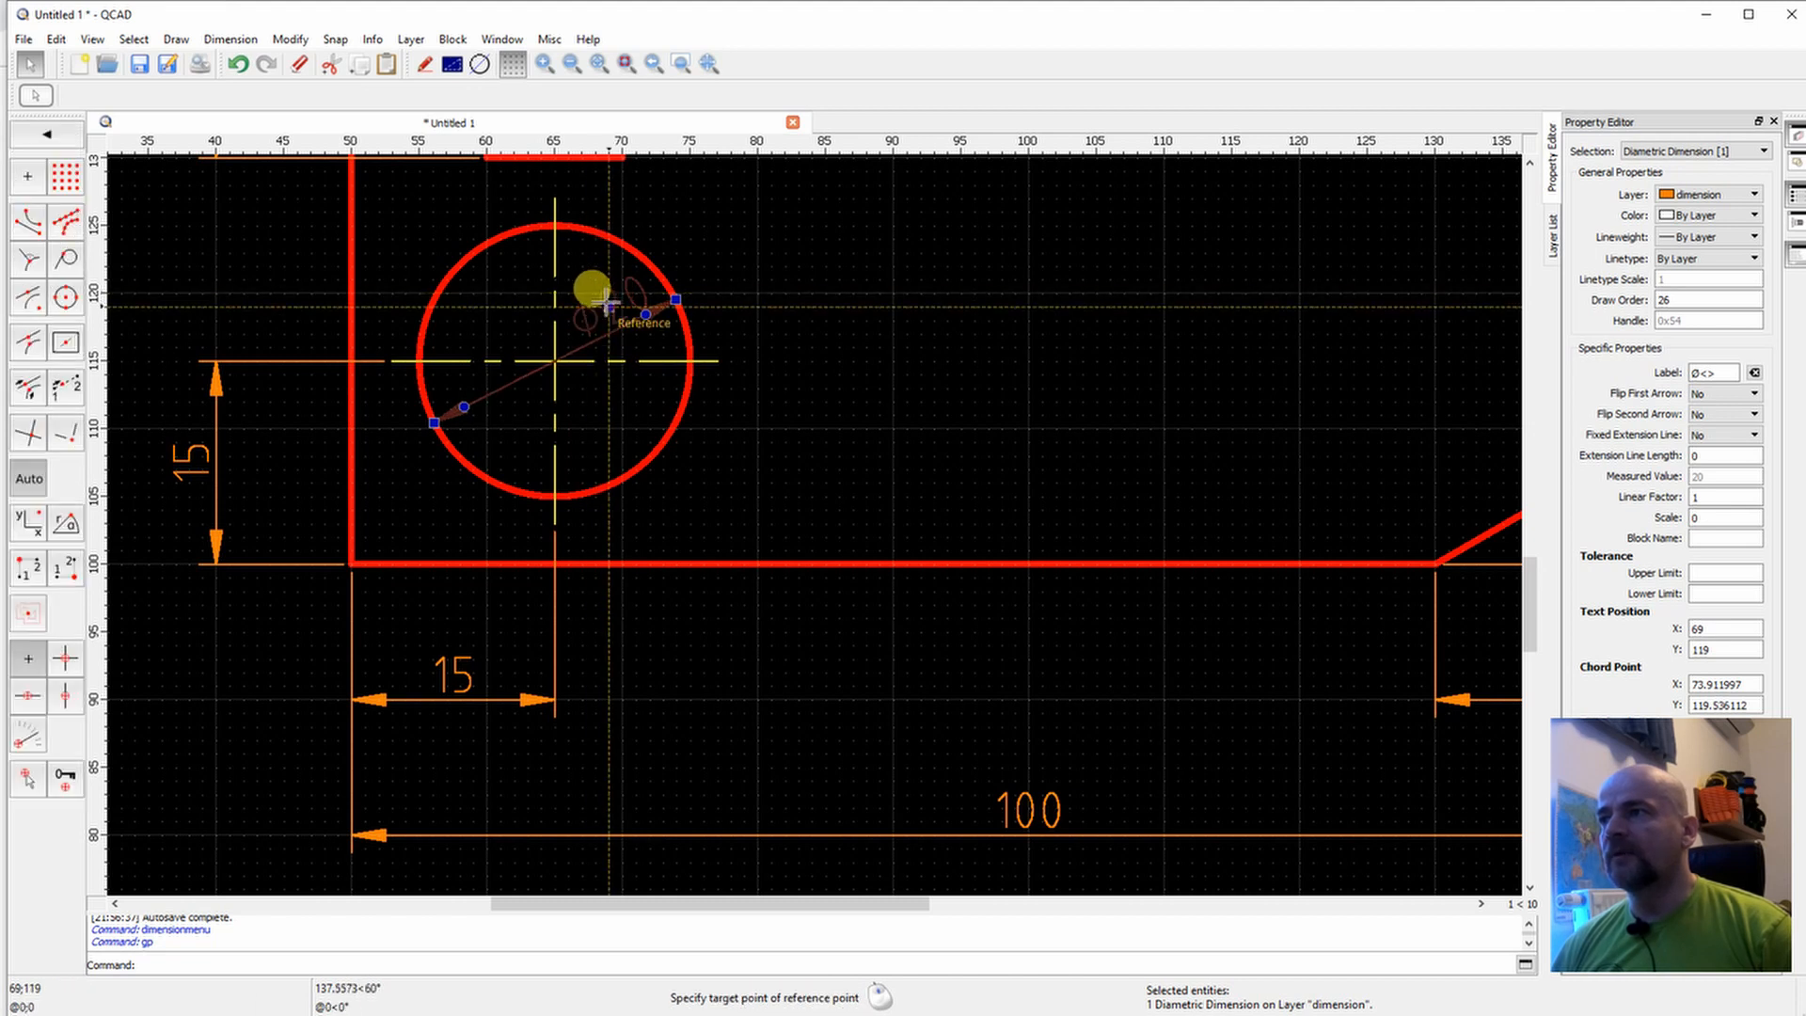
click(592, 293)
scroll(618, 312, up, 5)
scroll(617, 316, up, 3)
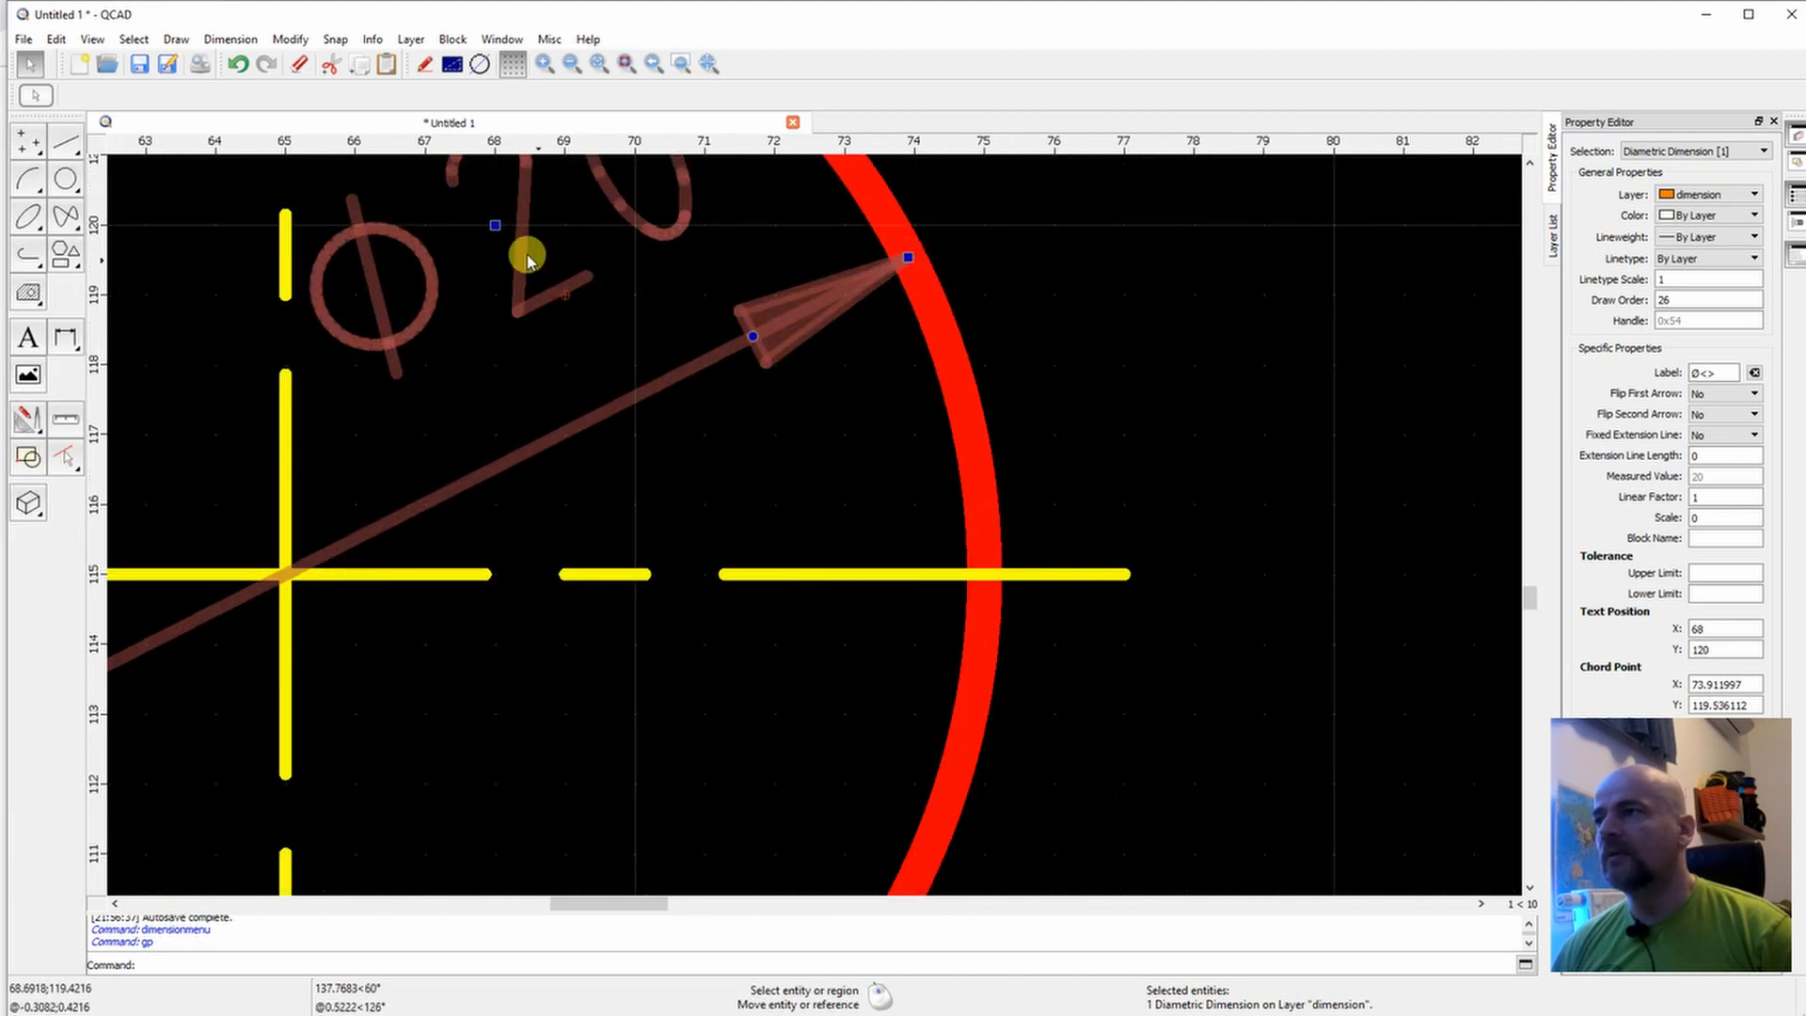
click(496, 227)
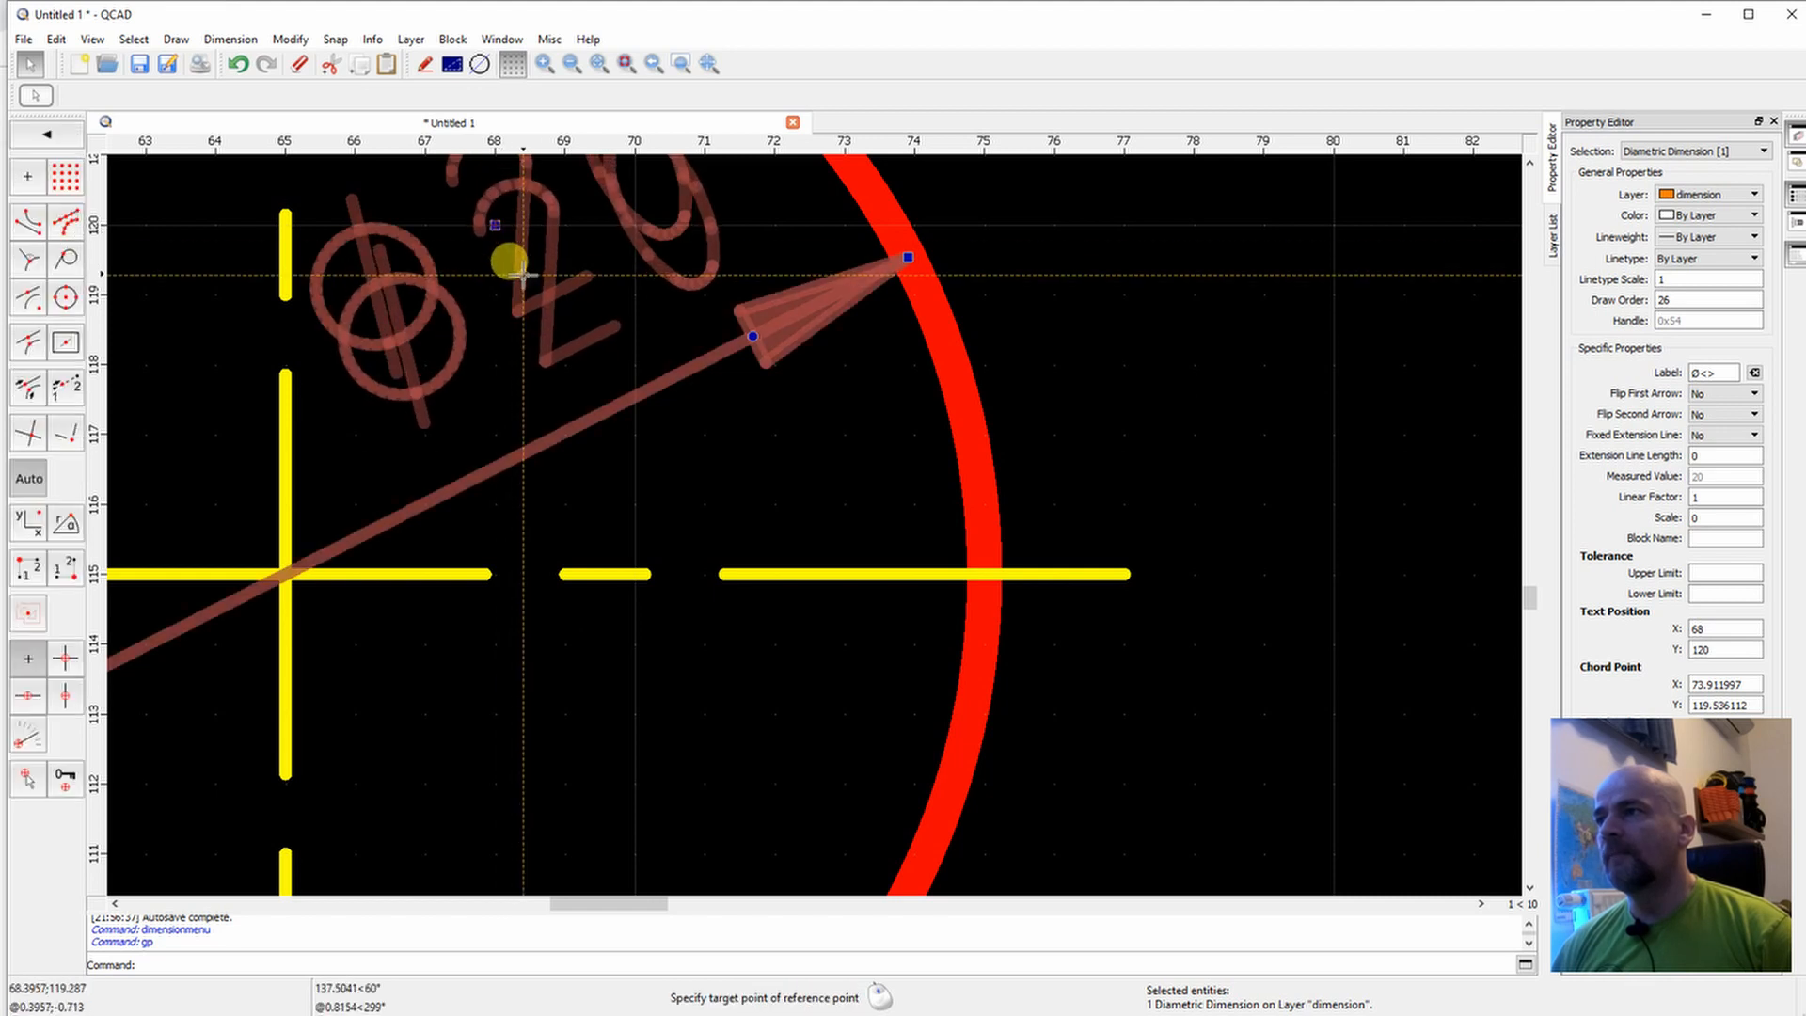
click(522, 275)
scroll(656, 397, down, 5)
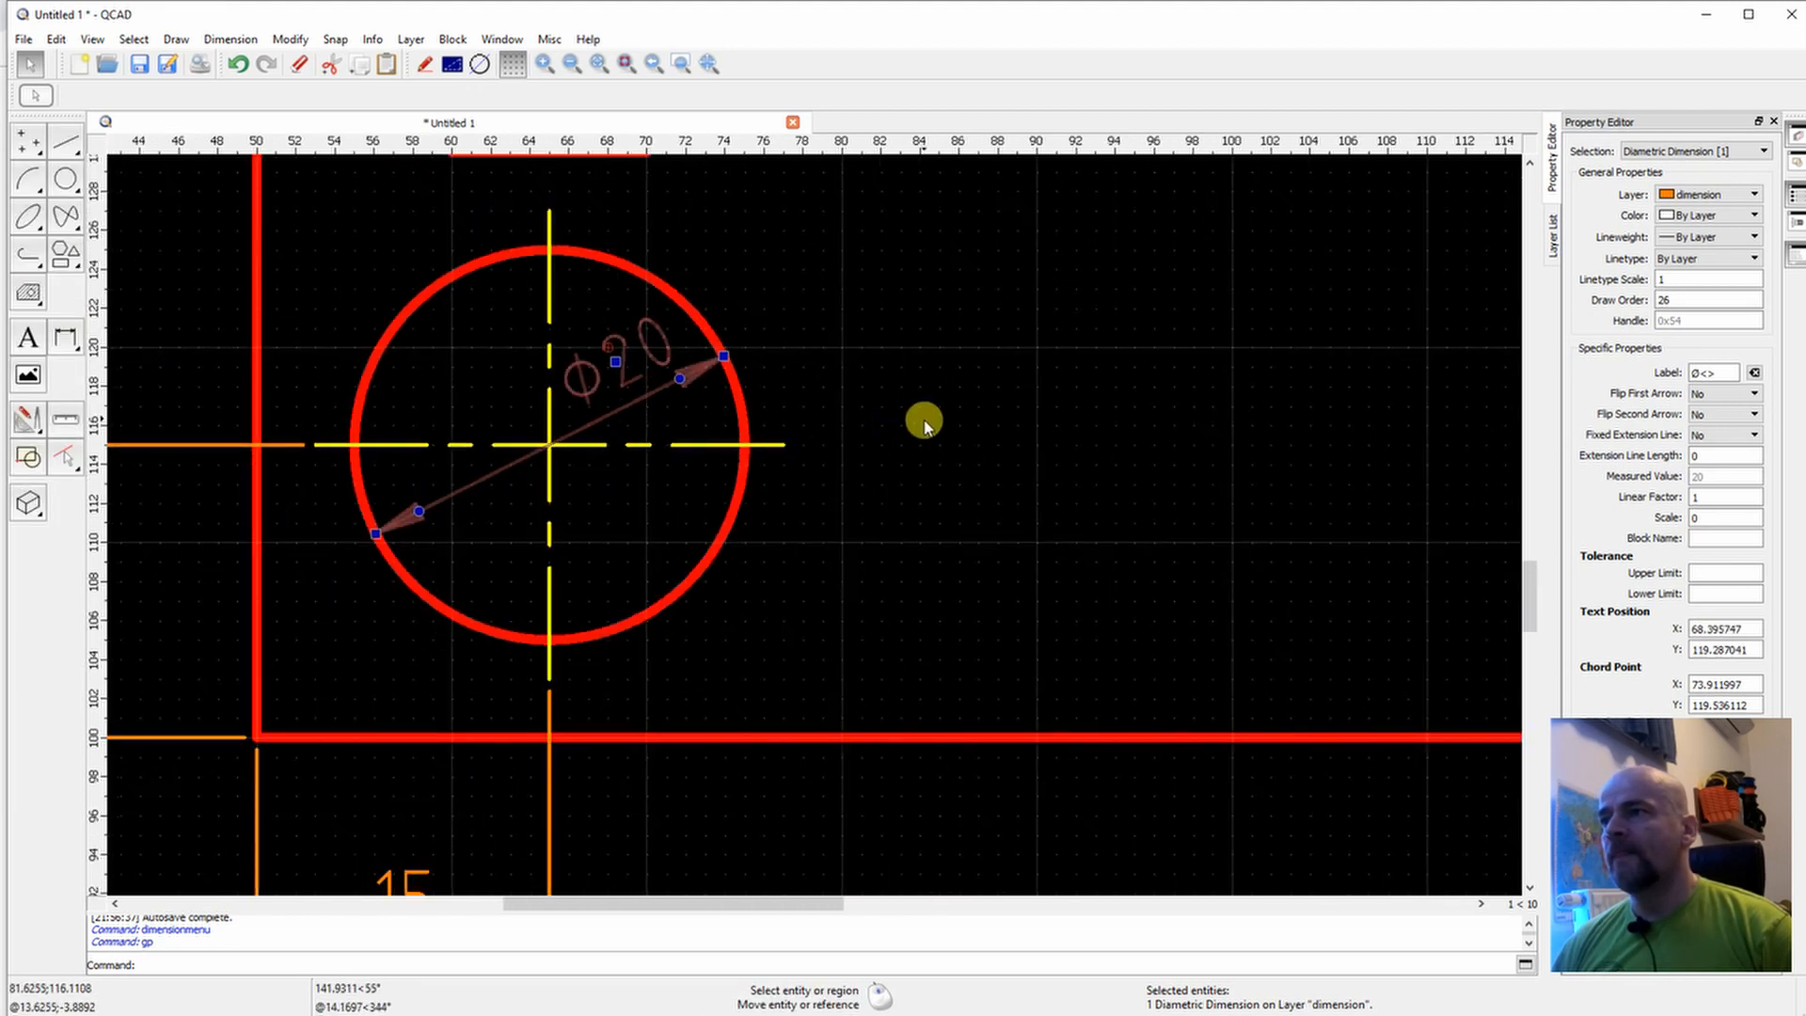
click(923, 419)
Add a radial dimension to the plate's rounded upper-right corner, with its dimension line inside the plate.
scroll(809, 338, down, 2)
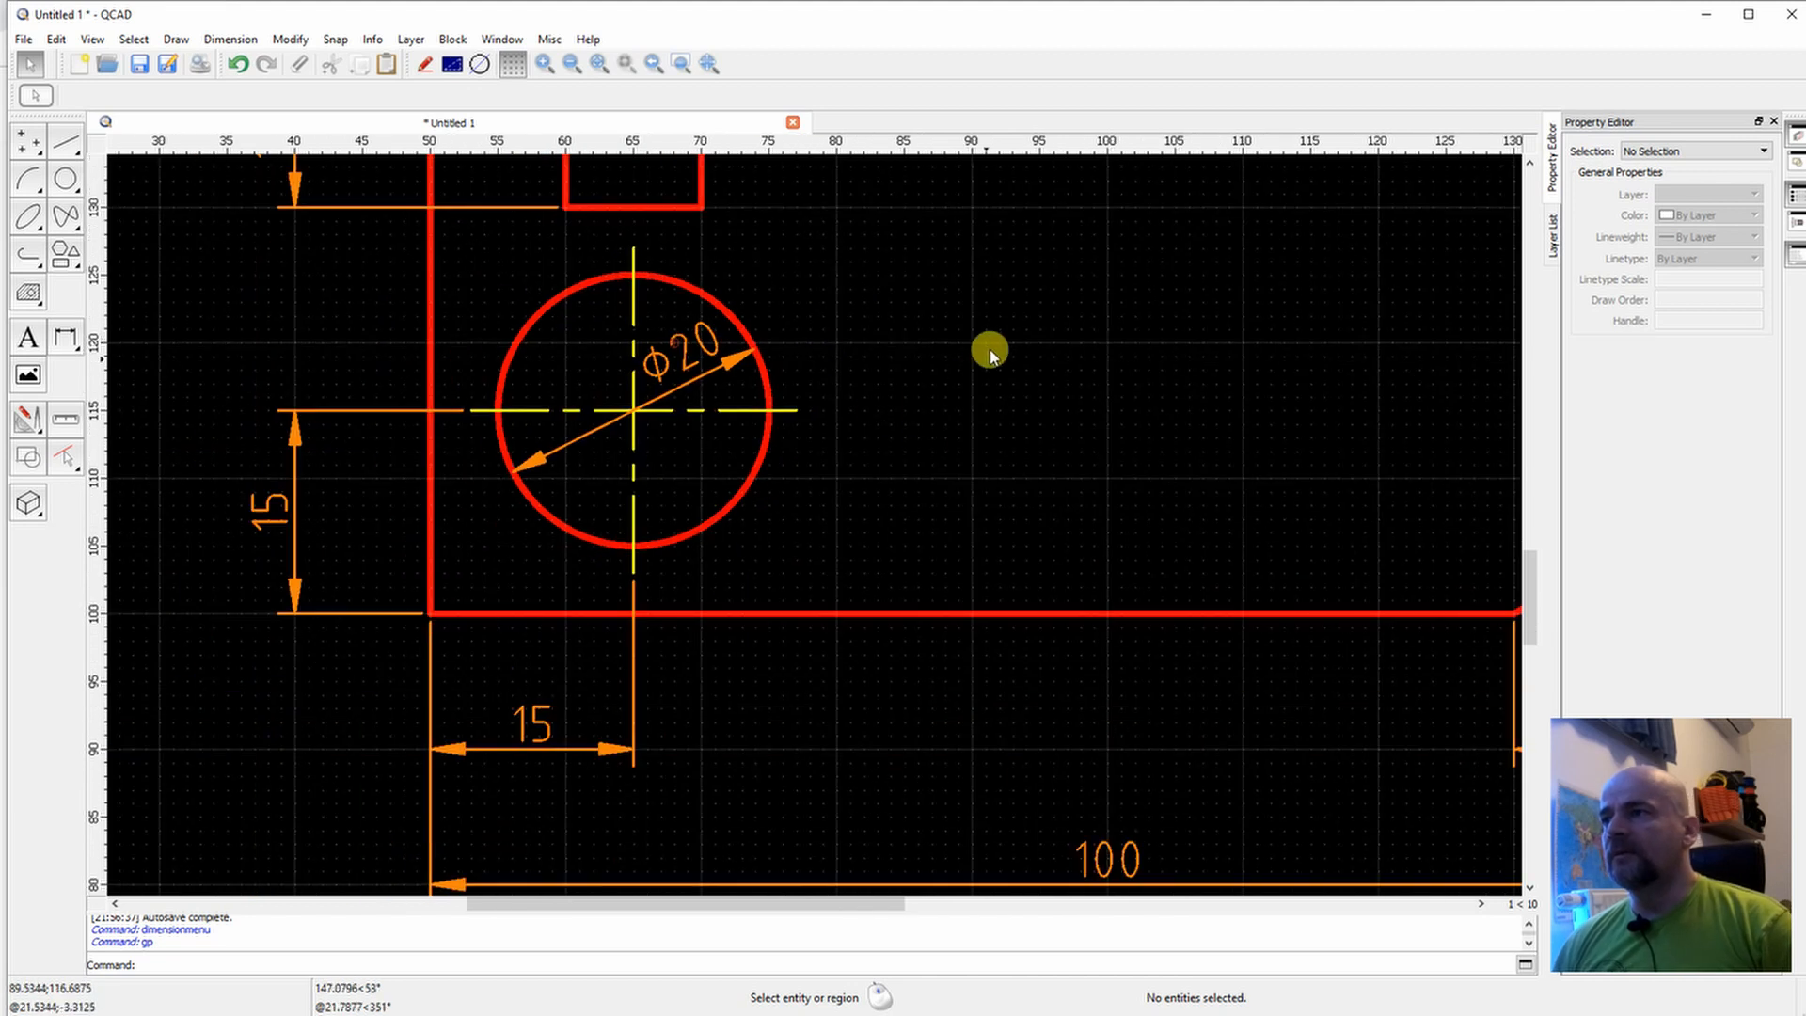
scroll(959, 371, down, 3)
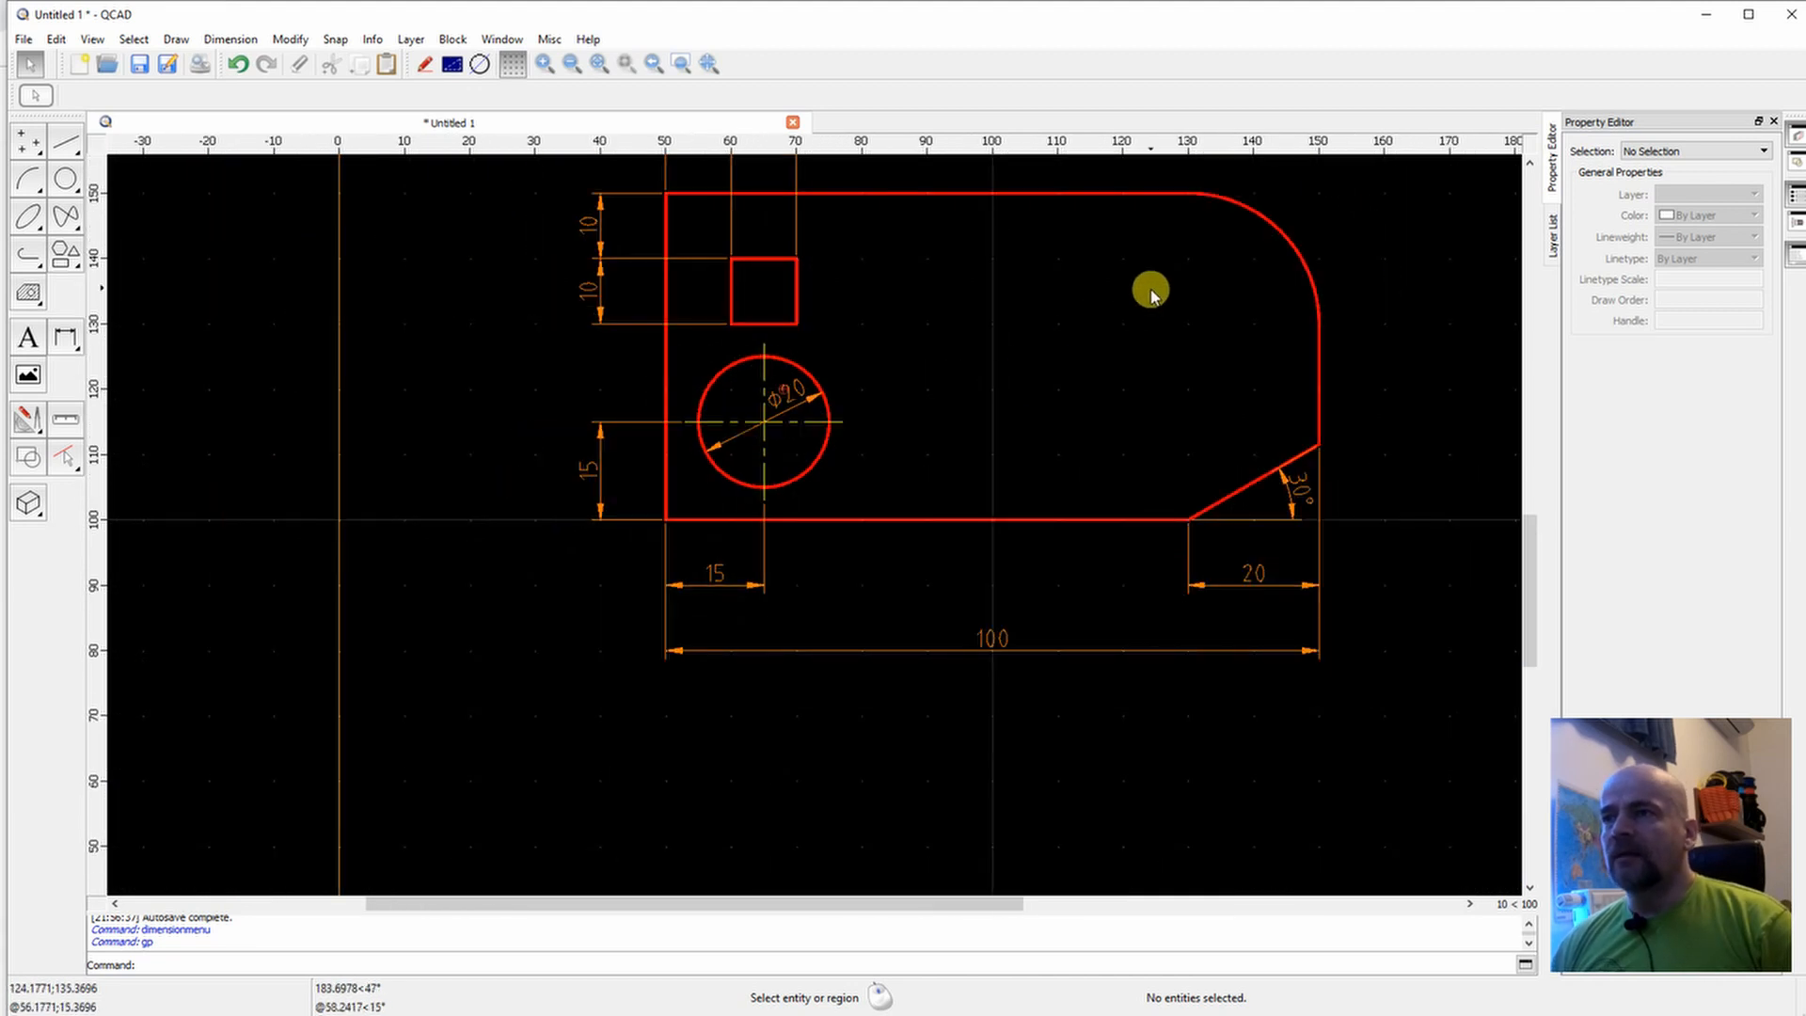
middle_drag(1148, 291, 995, 443)
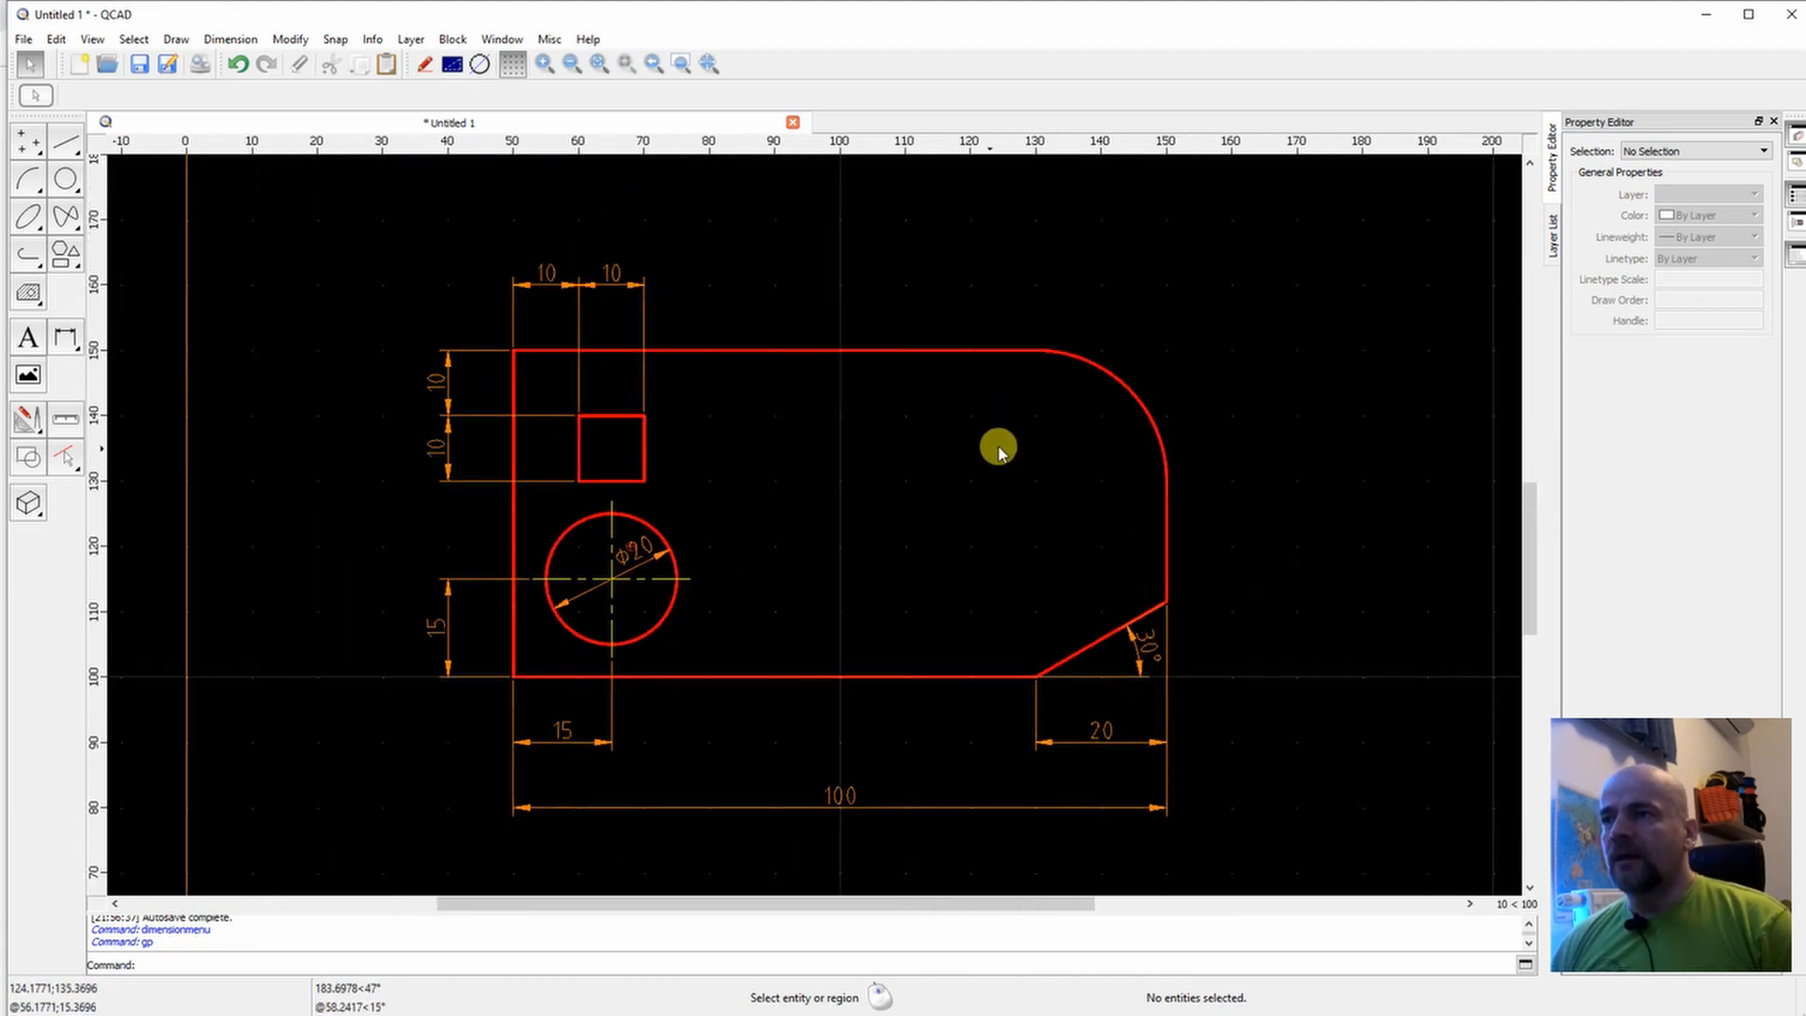
click(72, 342)
click(29, 304)
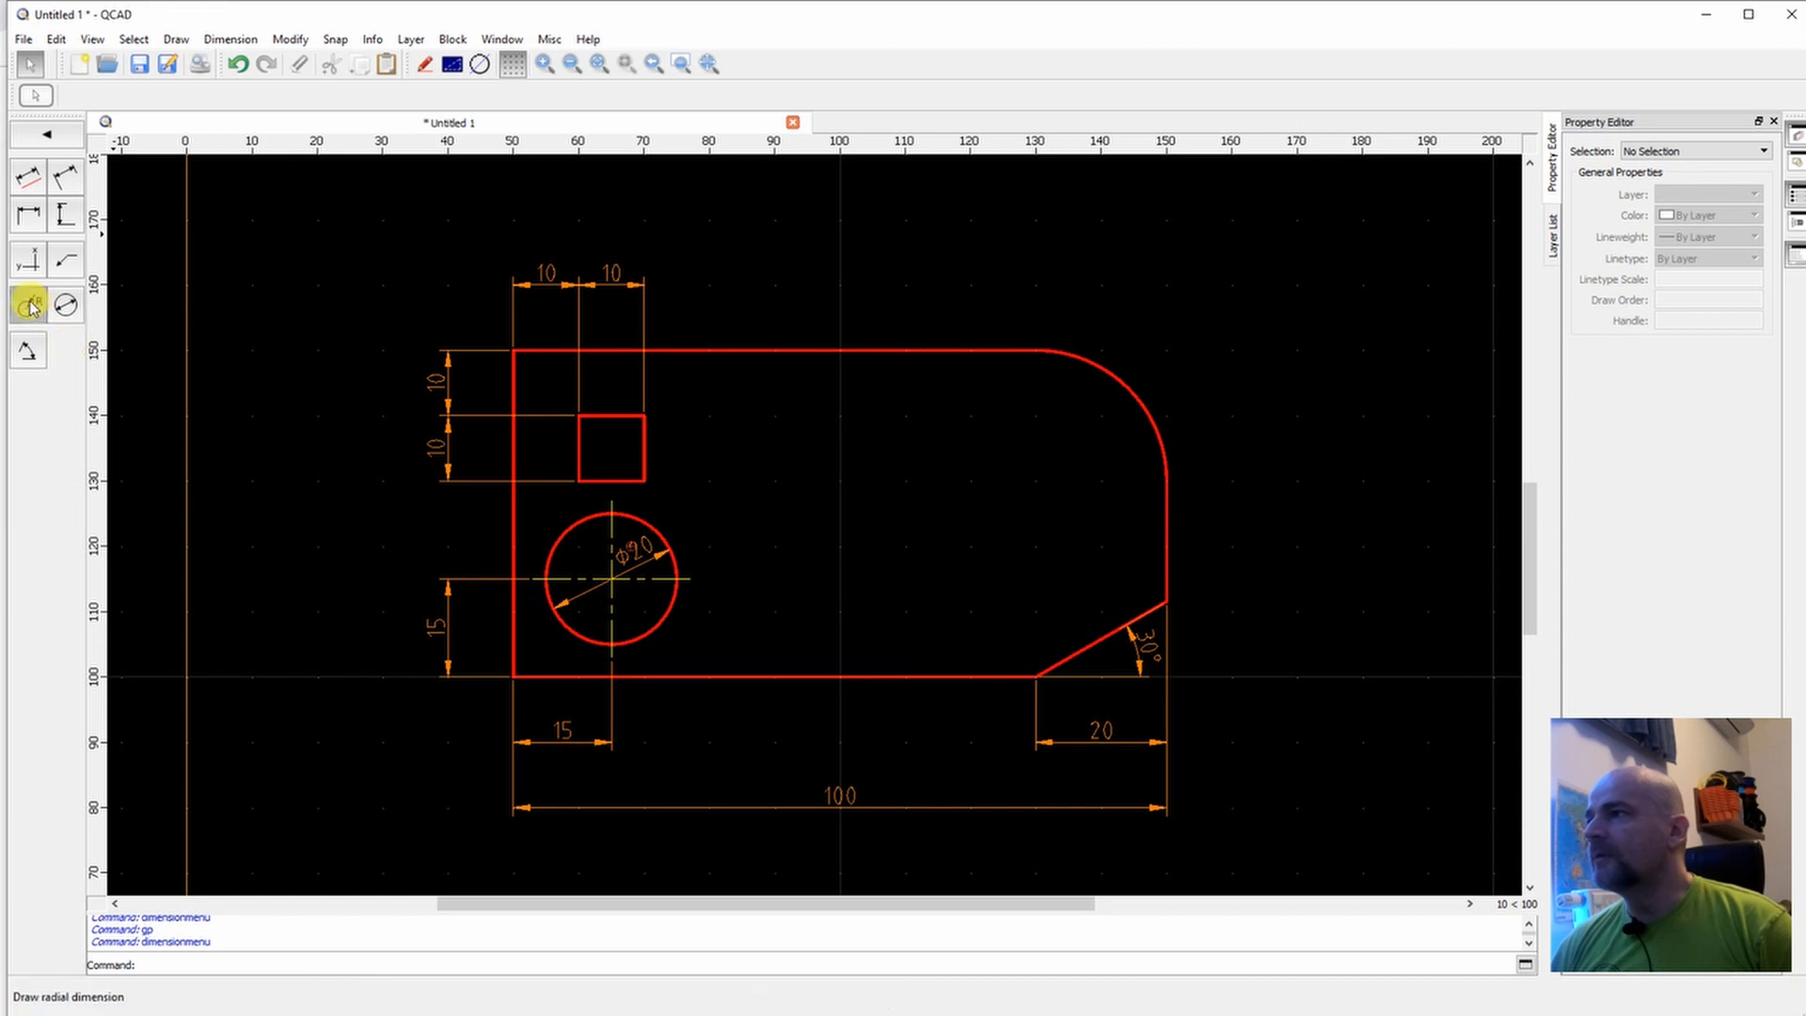
click(1149, 423)
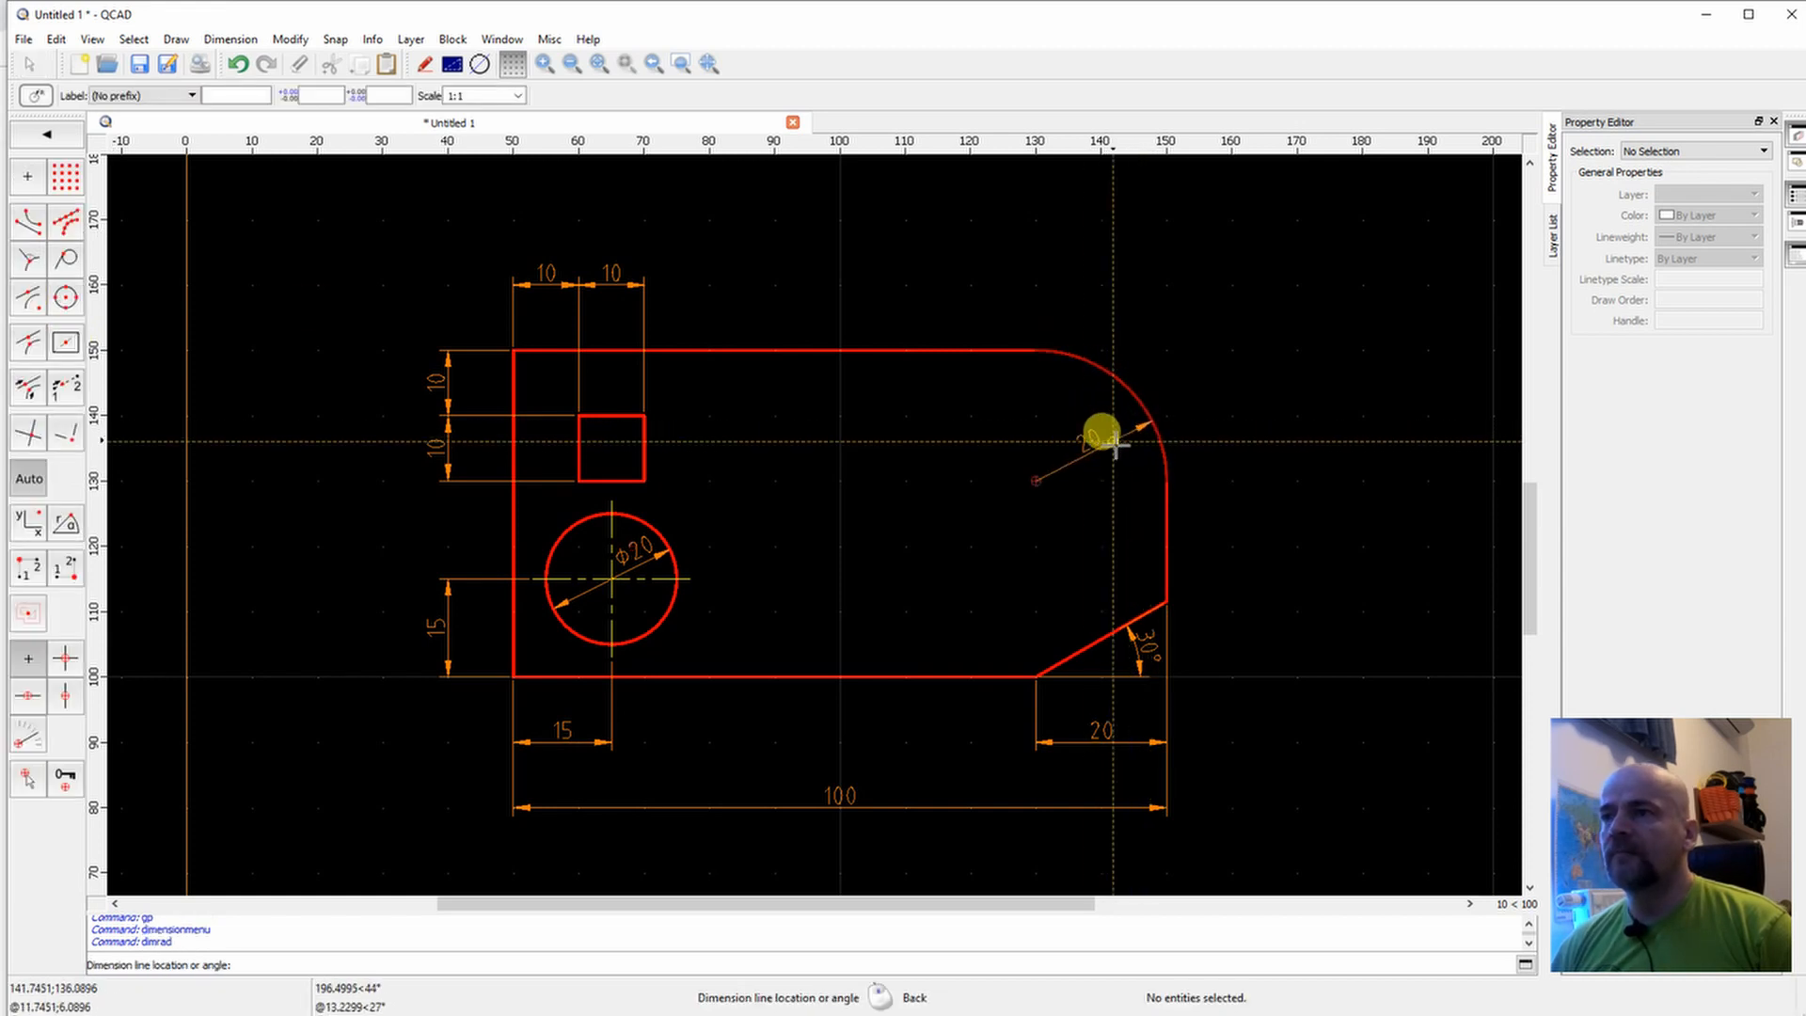
click(1116, 445)
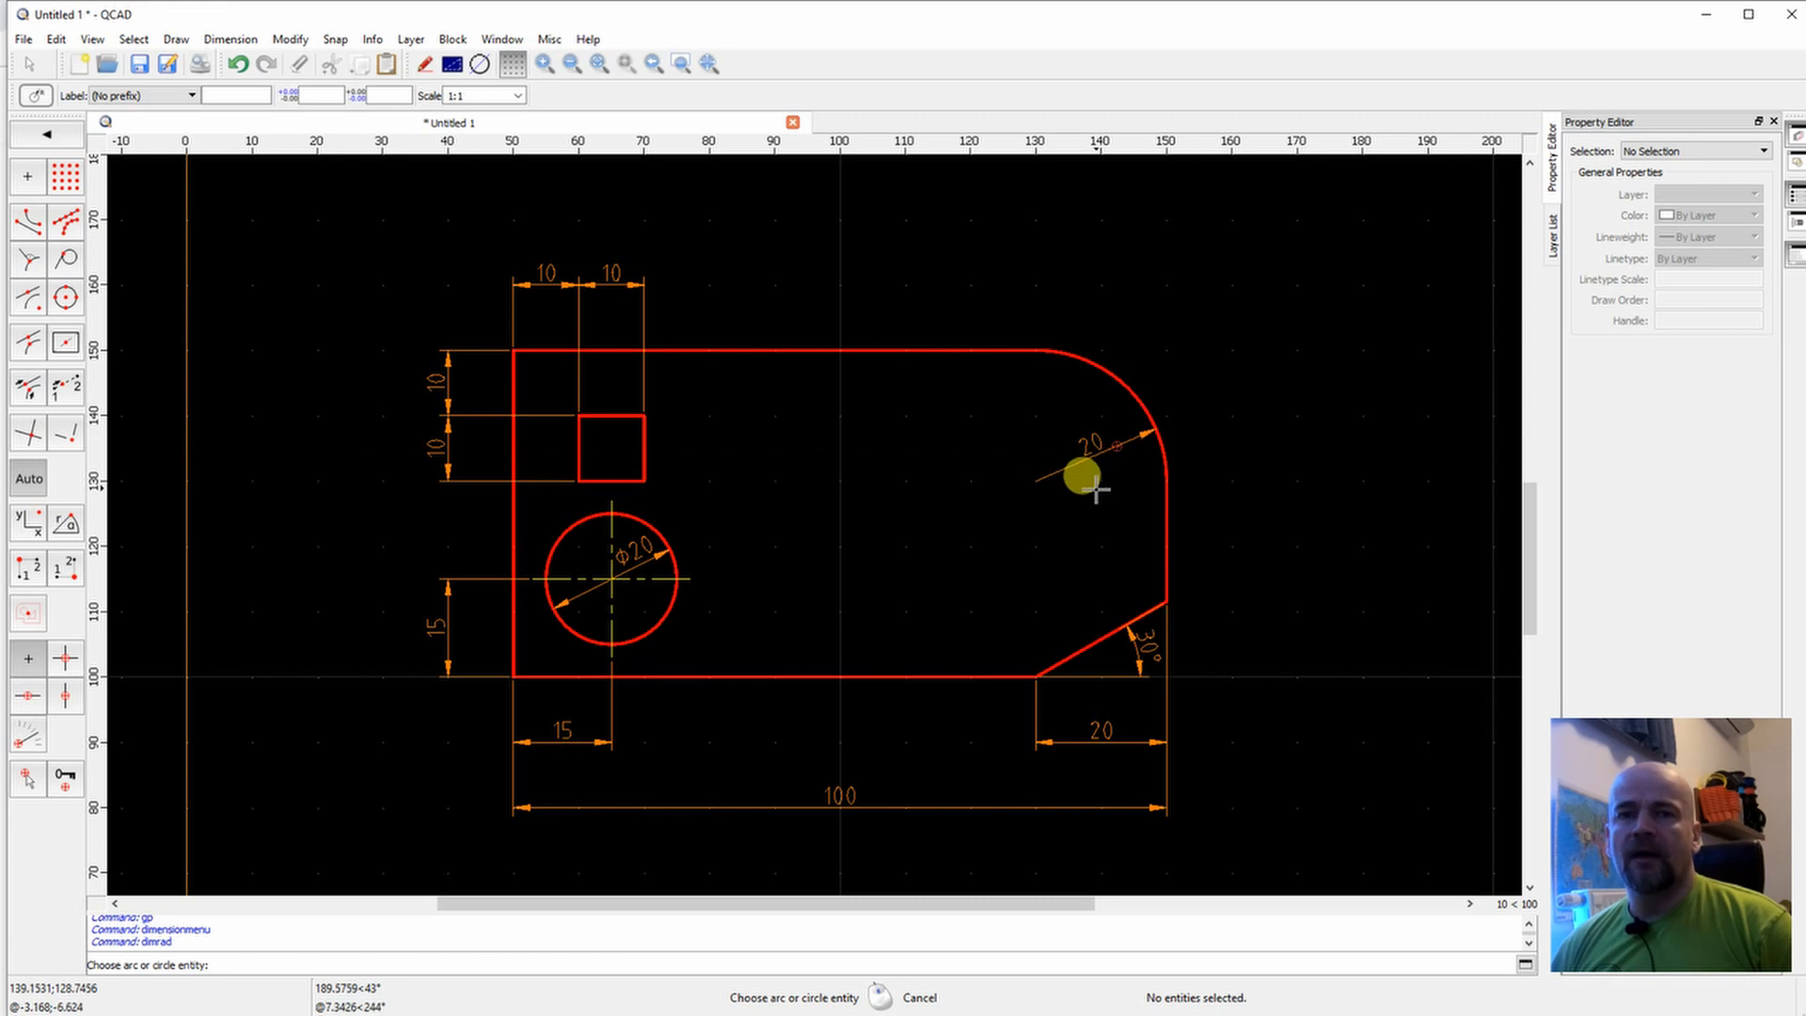
right_click(1114, 432)
right_click(1114, 433)
Set the label of the rounded corner's radial dimension to R<>.
click(1091, 443)
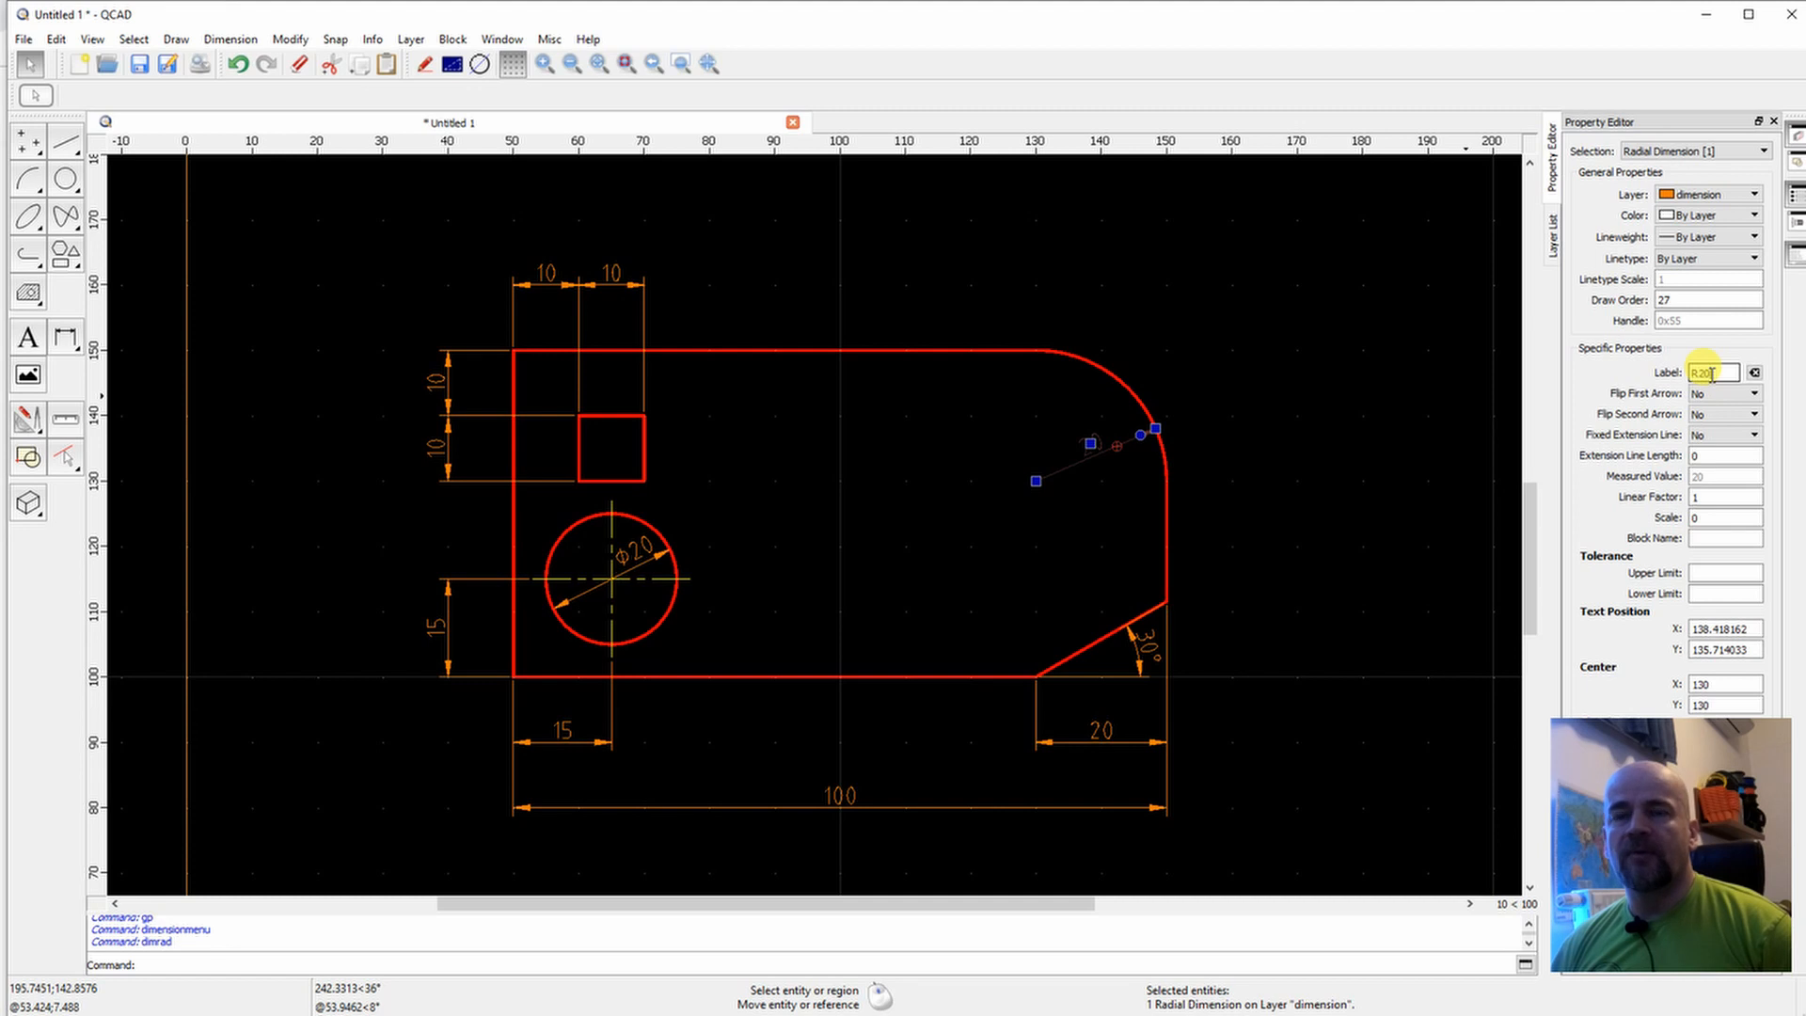
click(1712, 374)
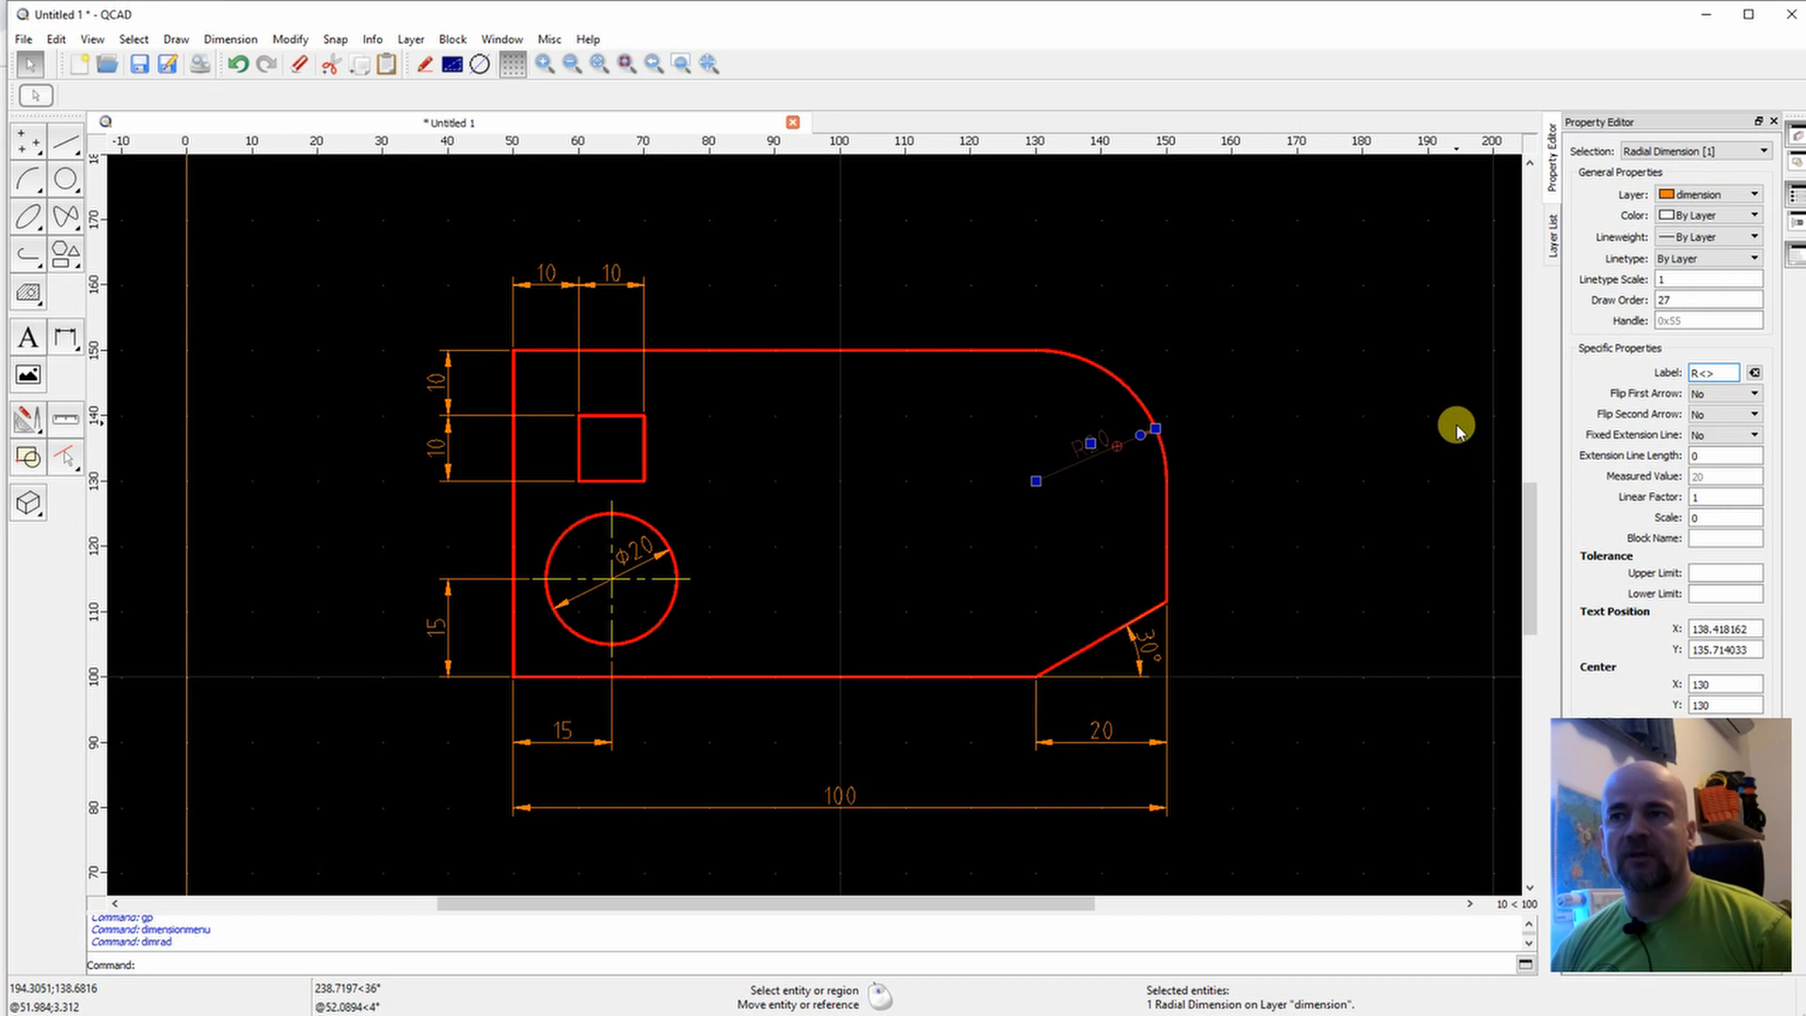
click(1277, 520)
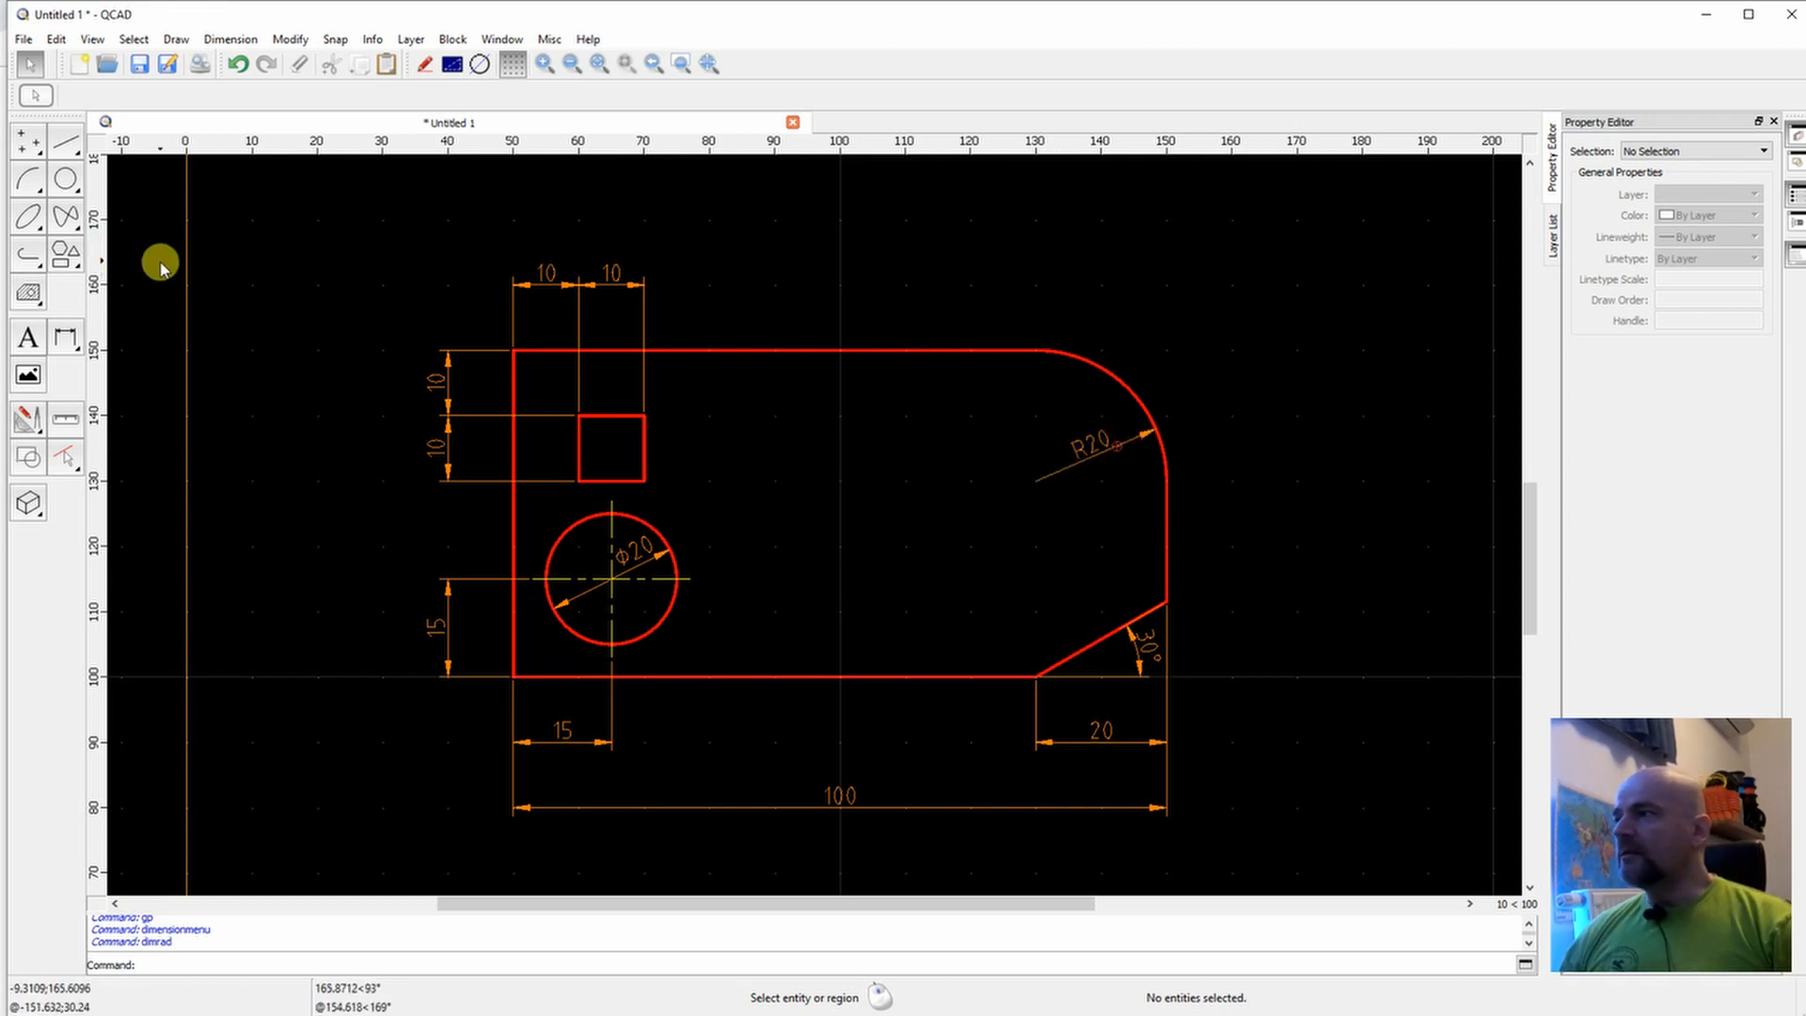
Draw a leader with its arrowhead inside the plate at 110,140, bending at 100,160 and ending horizontally at 90,160.
click(67, 336)
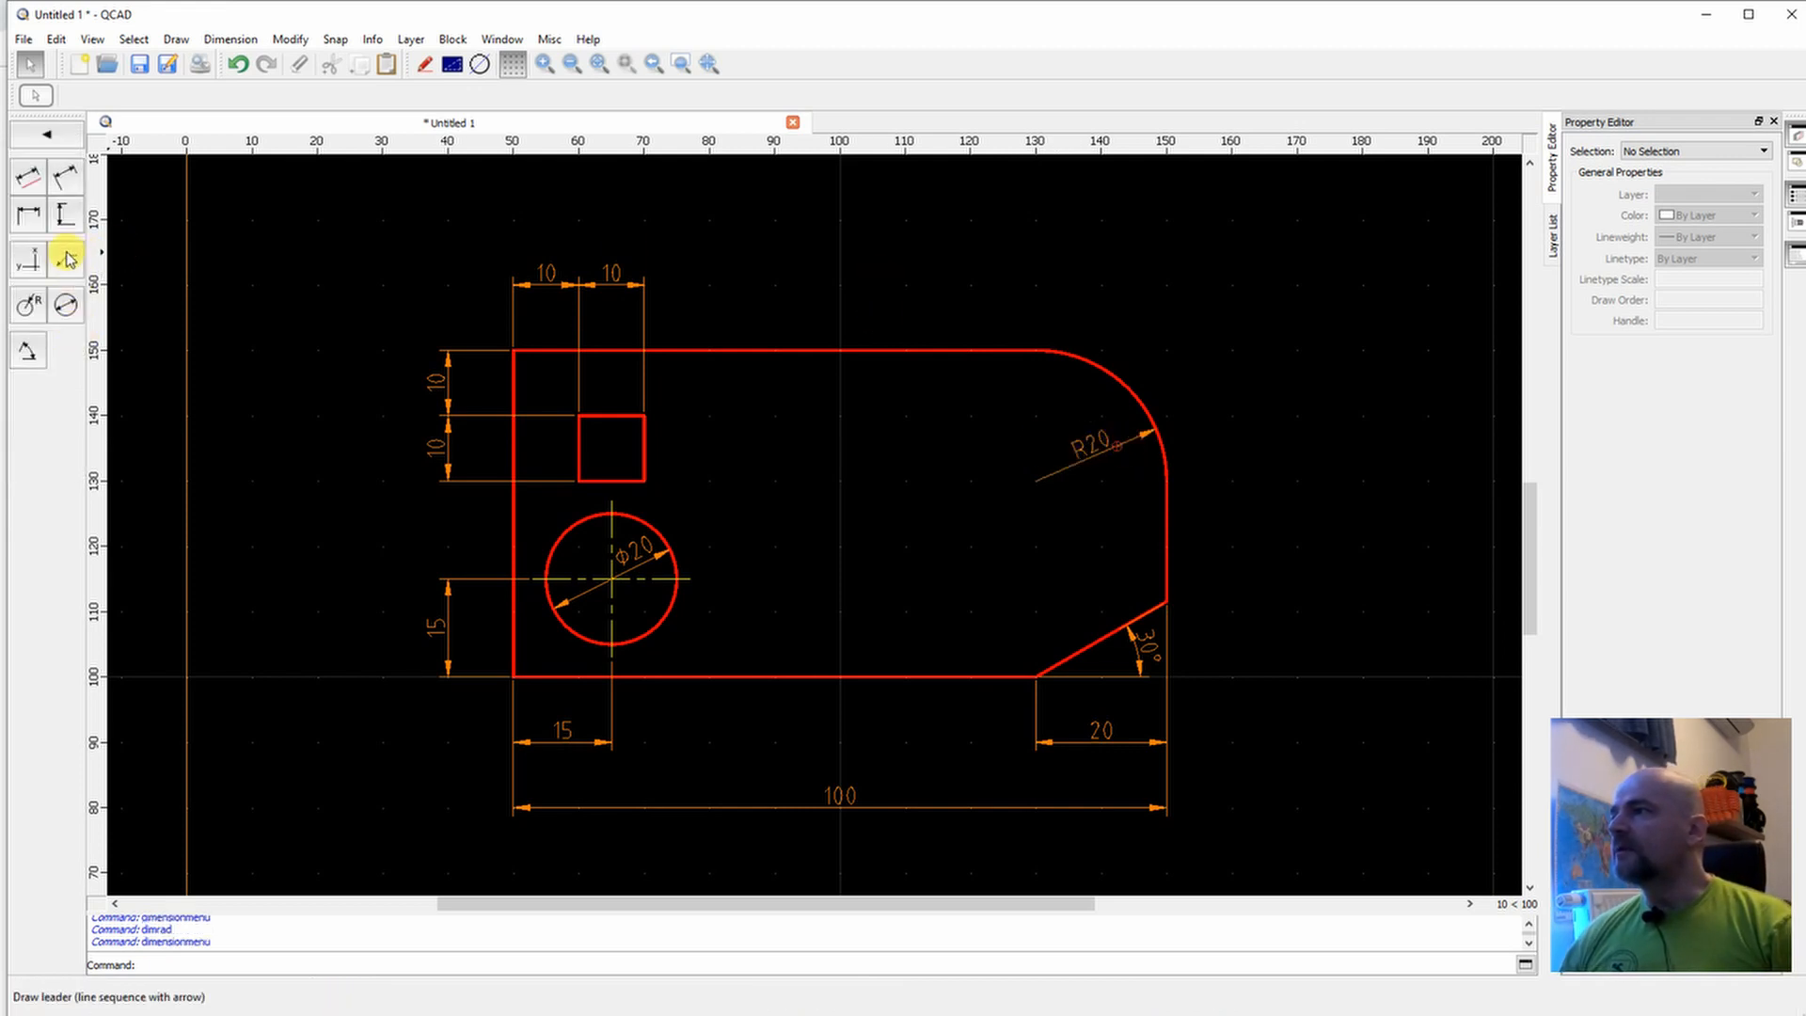
click(71, 252)
click(901, 410)
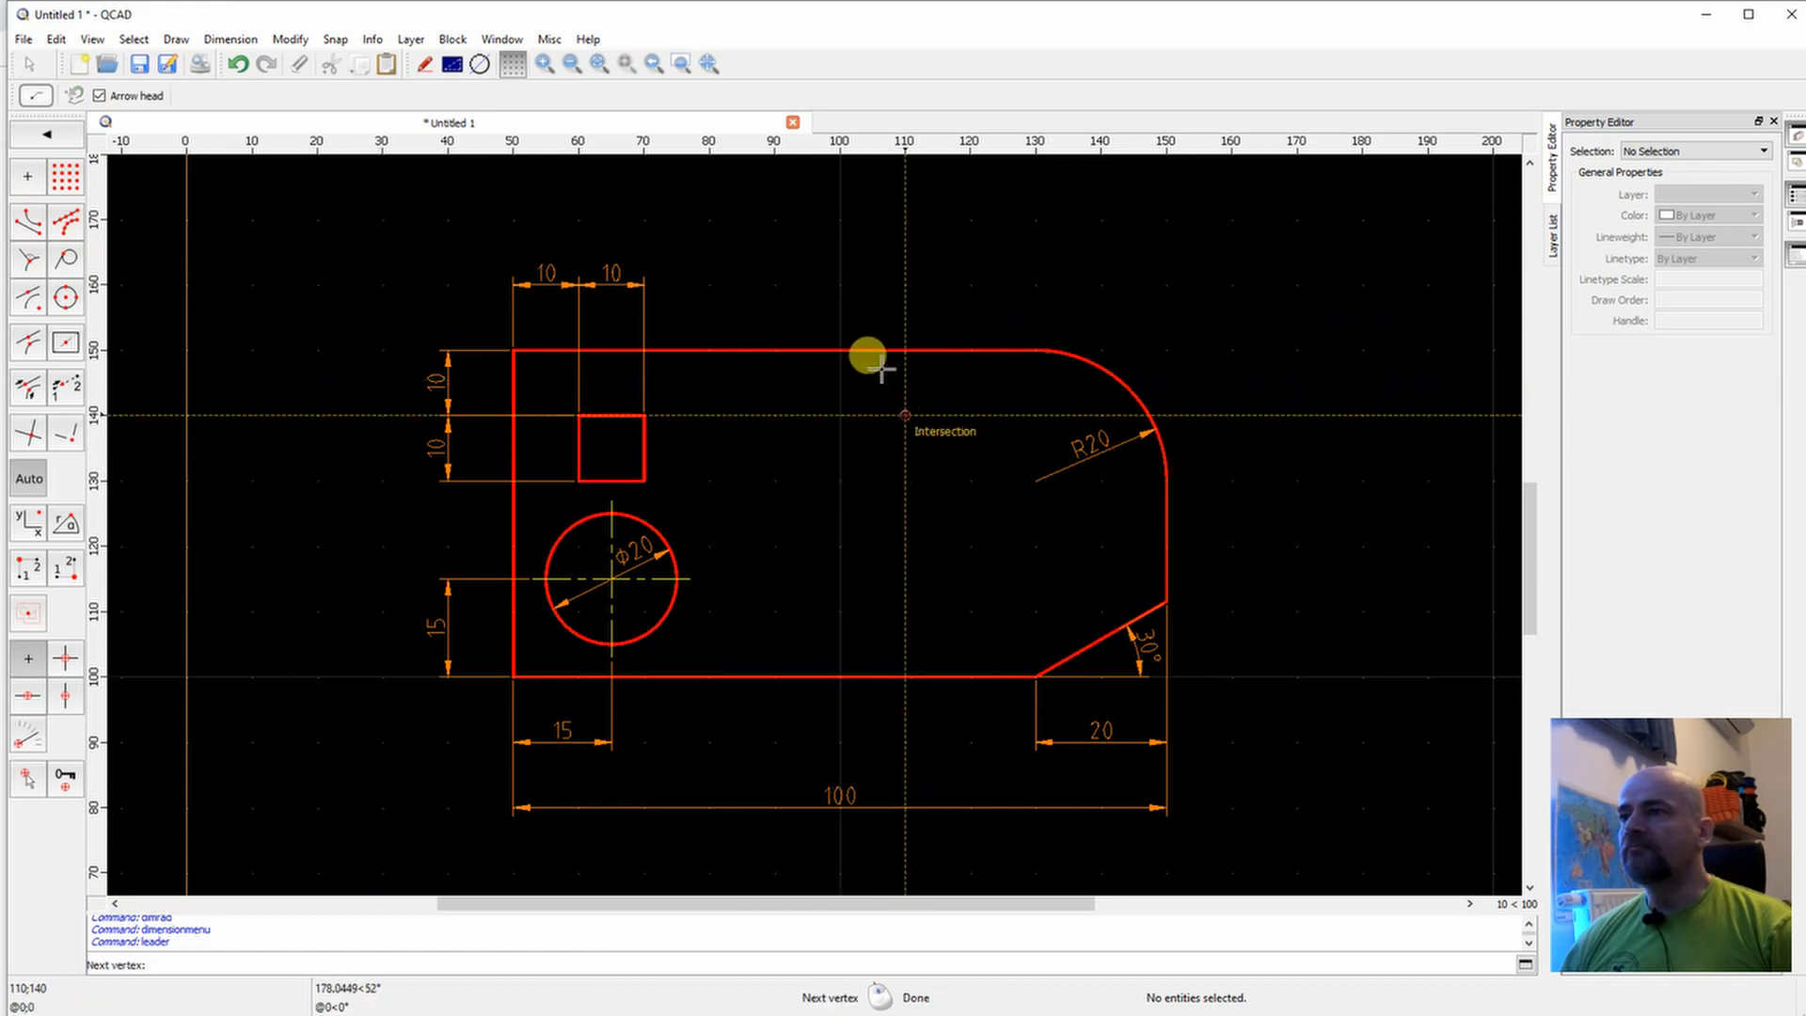
click(836, 285)
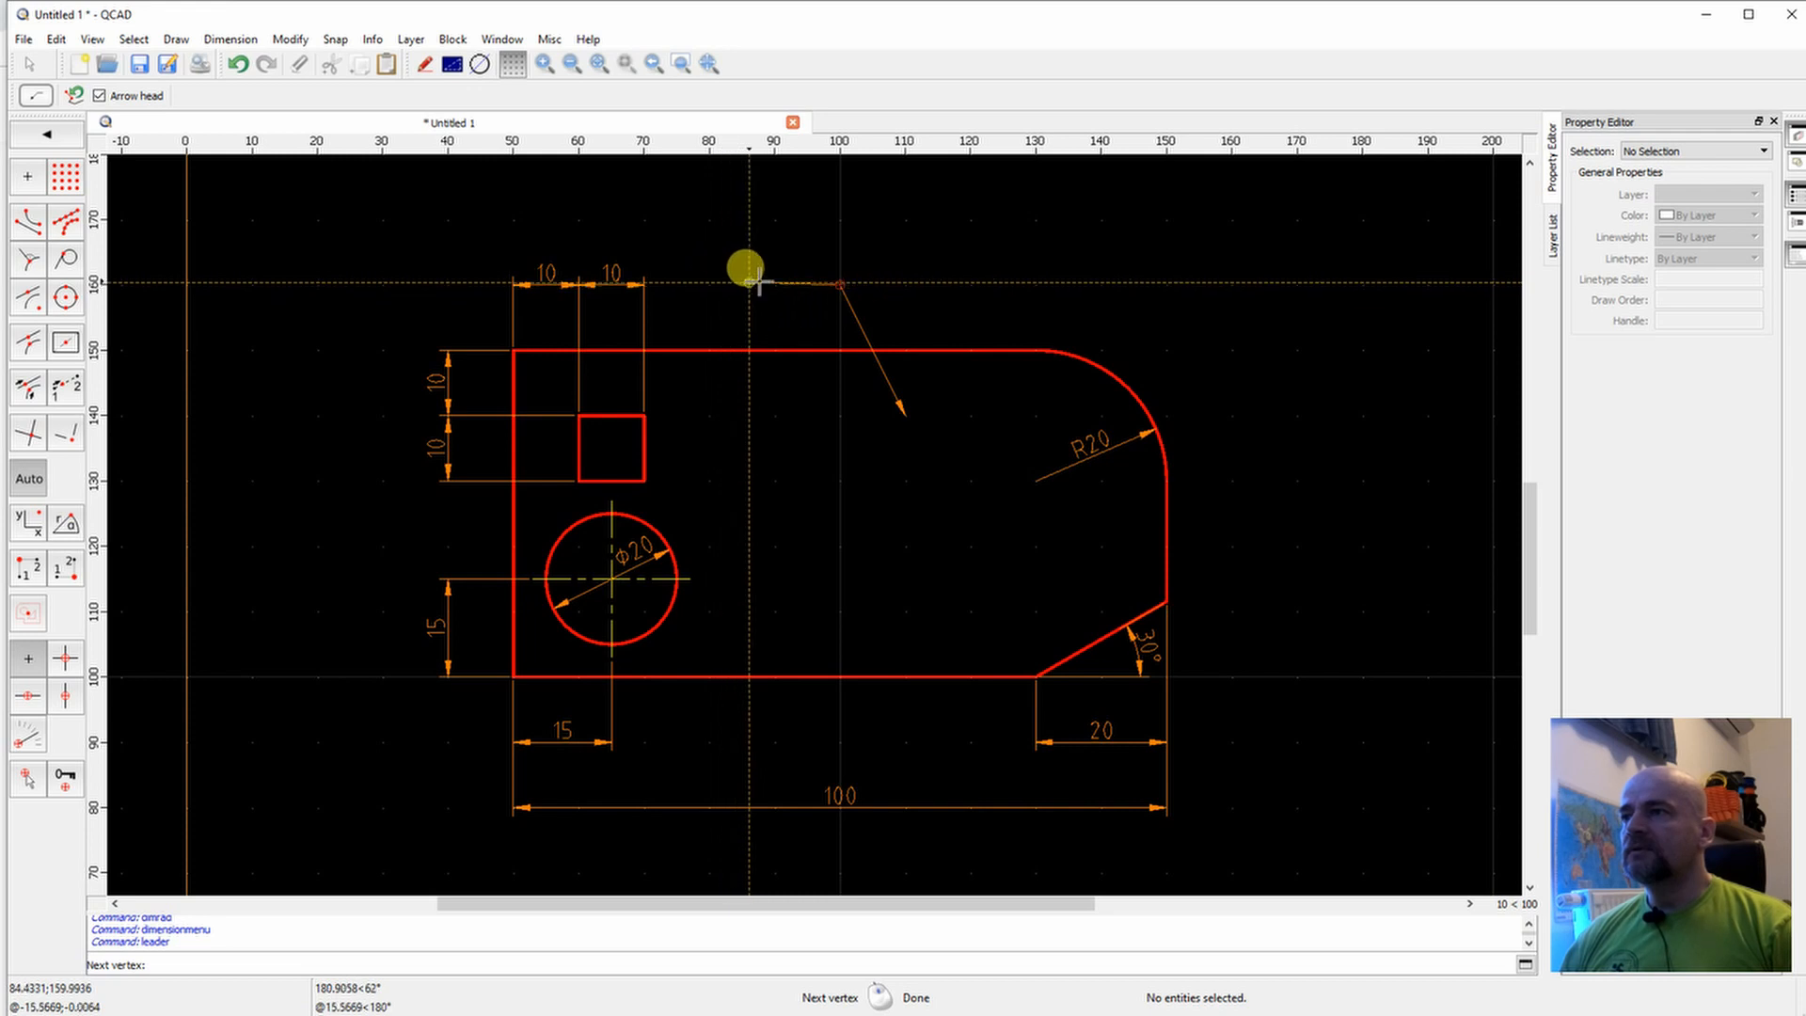
click(773, 285)
right_click(773, 285)
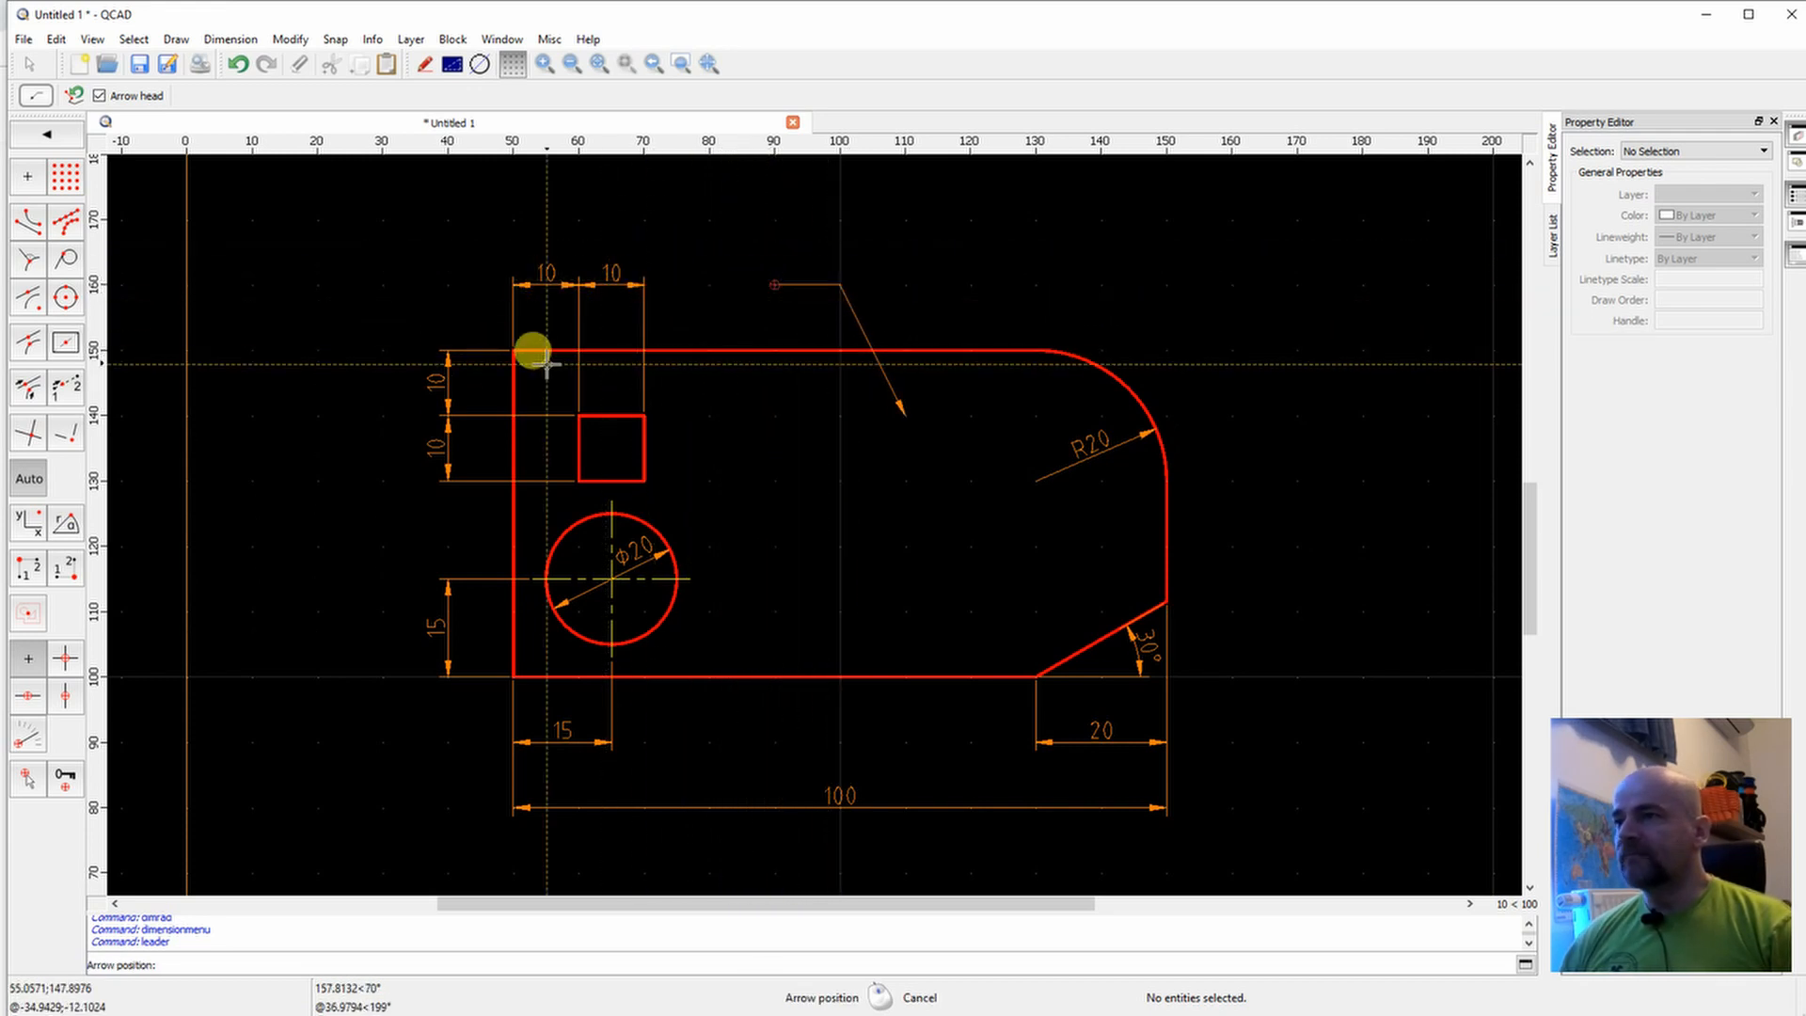
Place the Arial text "T.1mm" with height 3 just above the leader's horizontal segment.
click(60, 139)
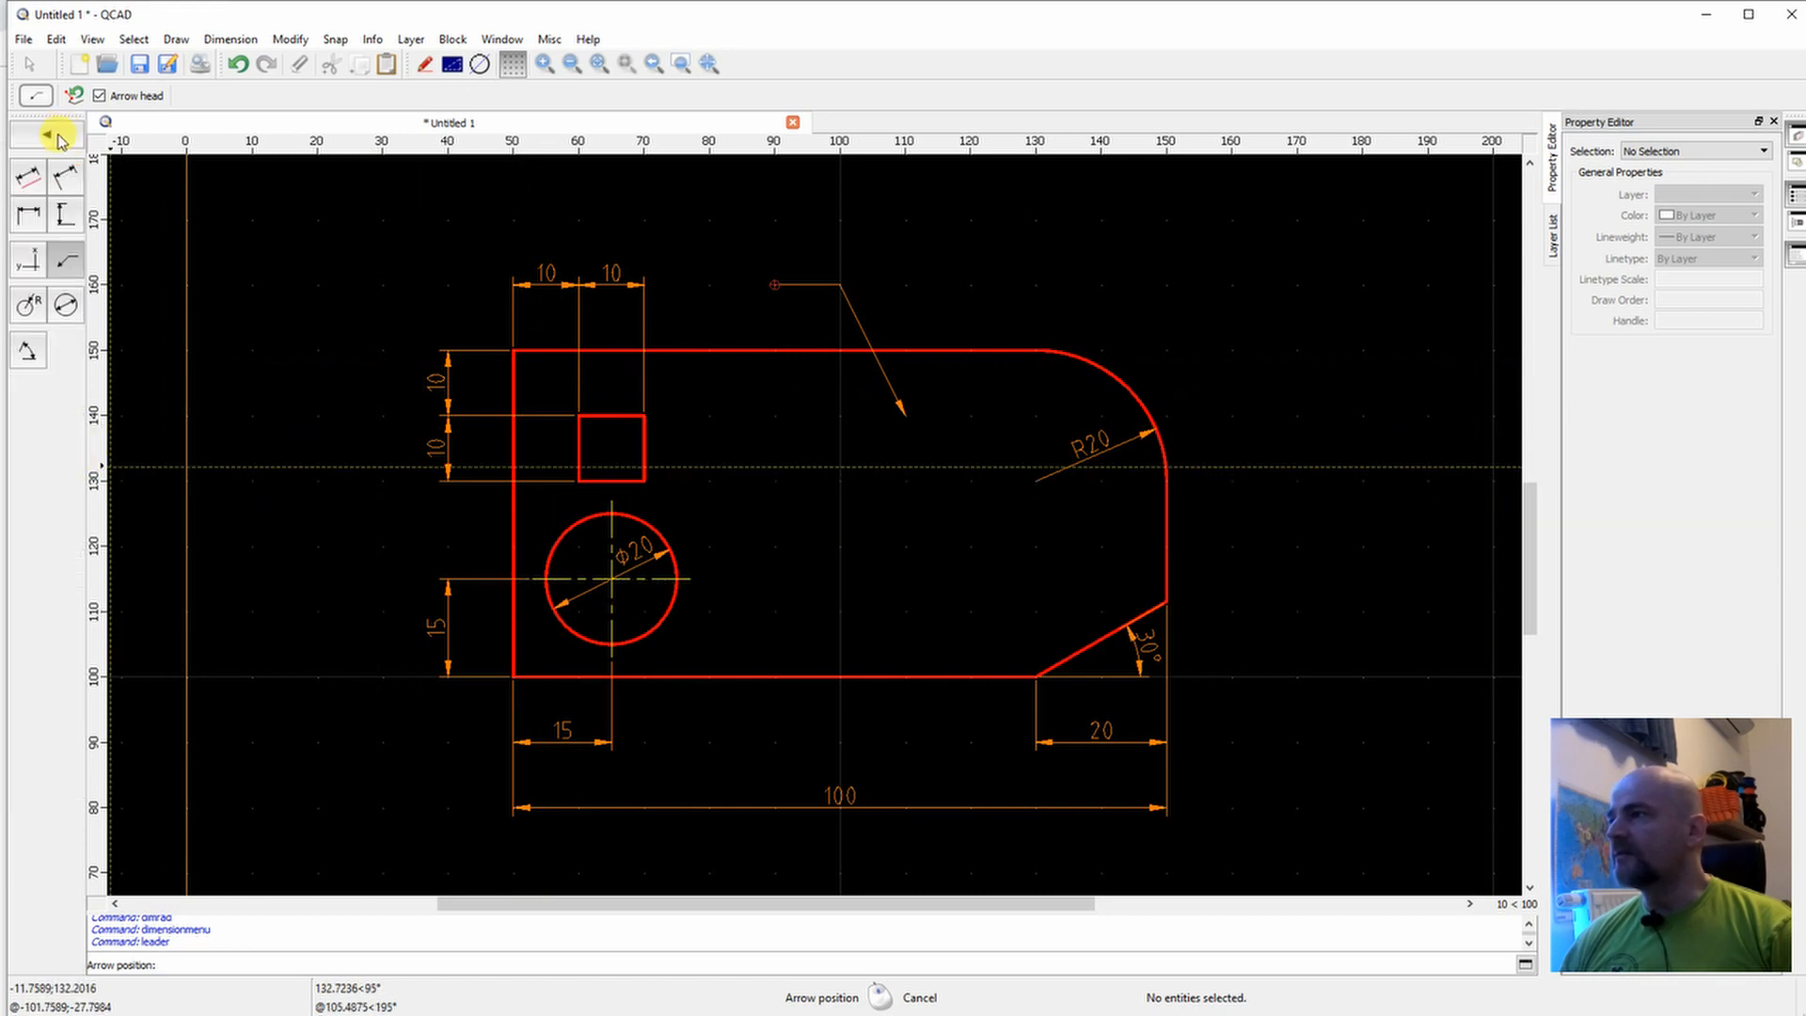
click(47, 141)
click(28, 337)
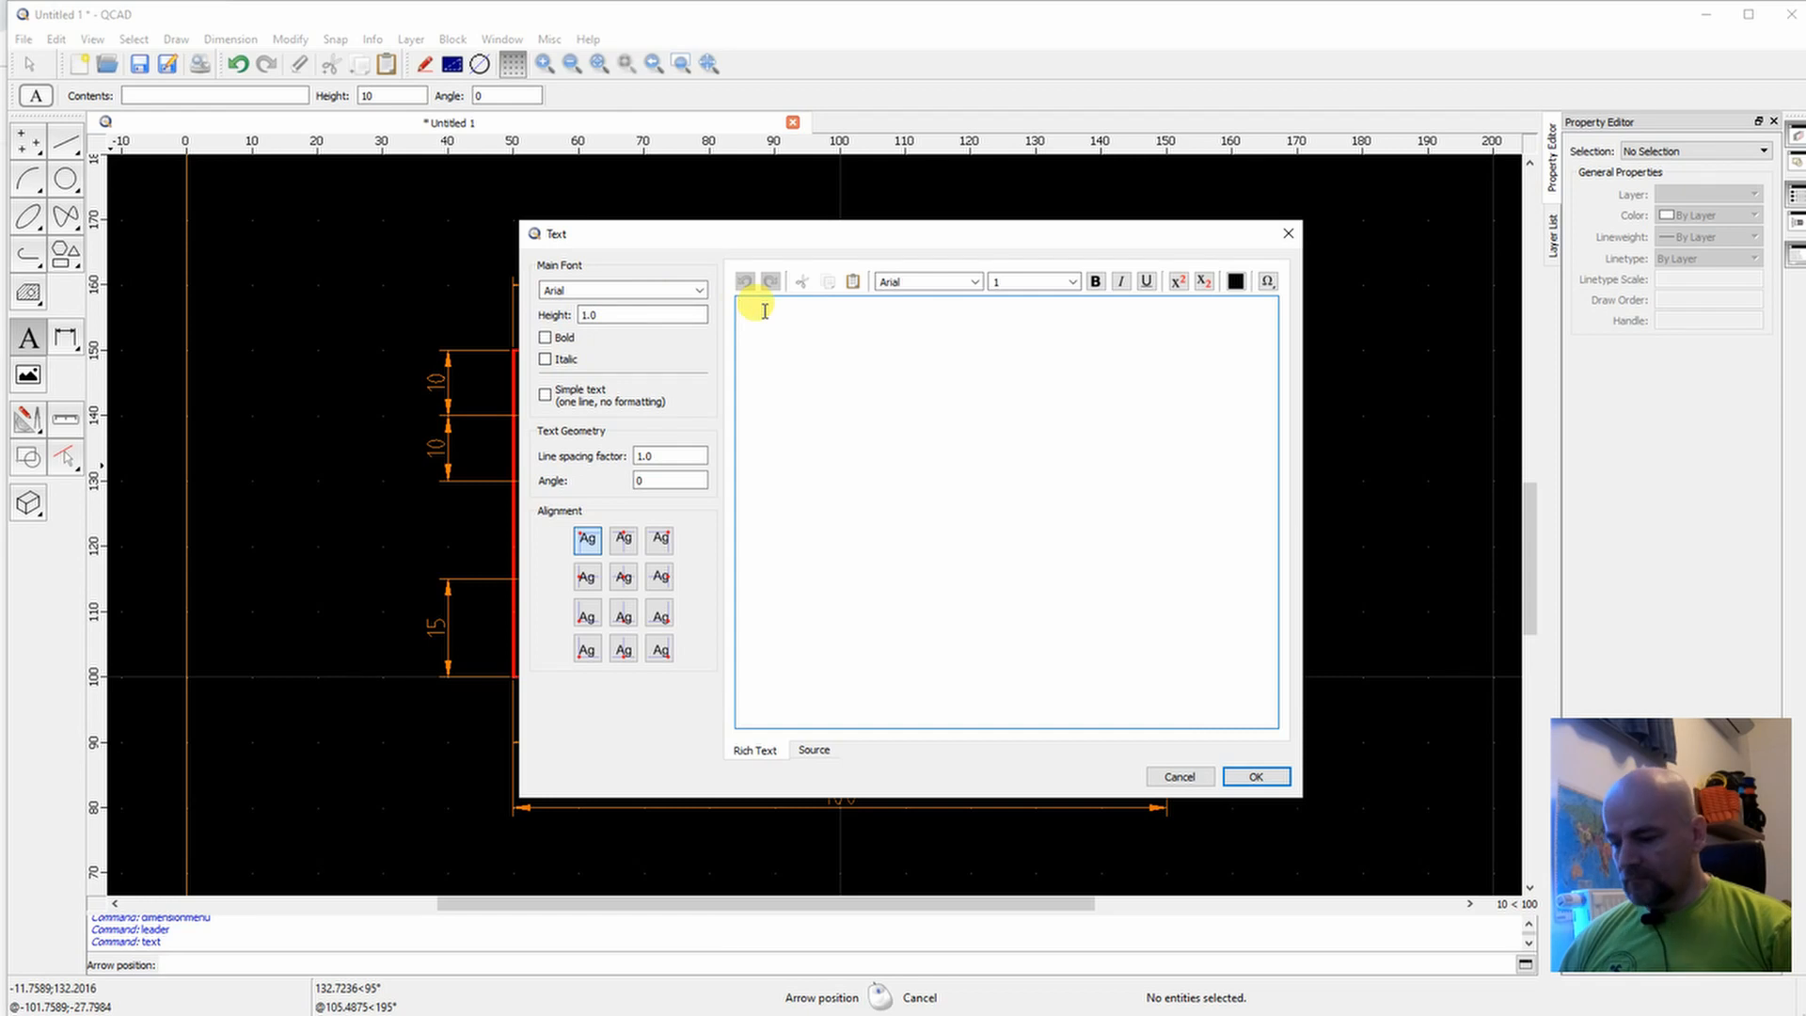
text(T)
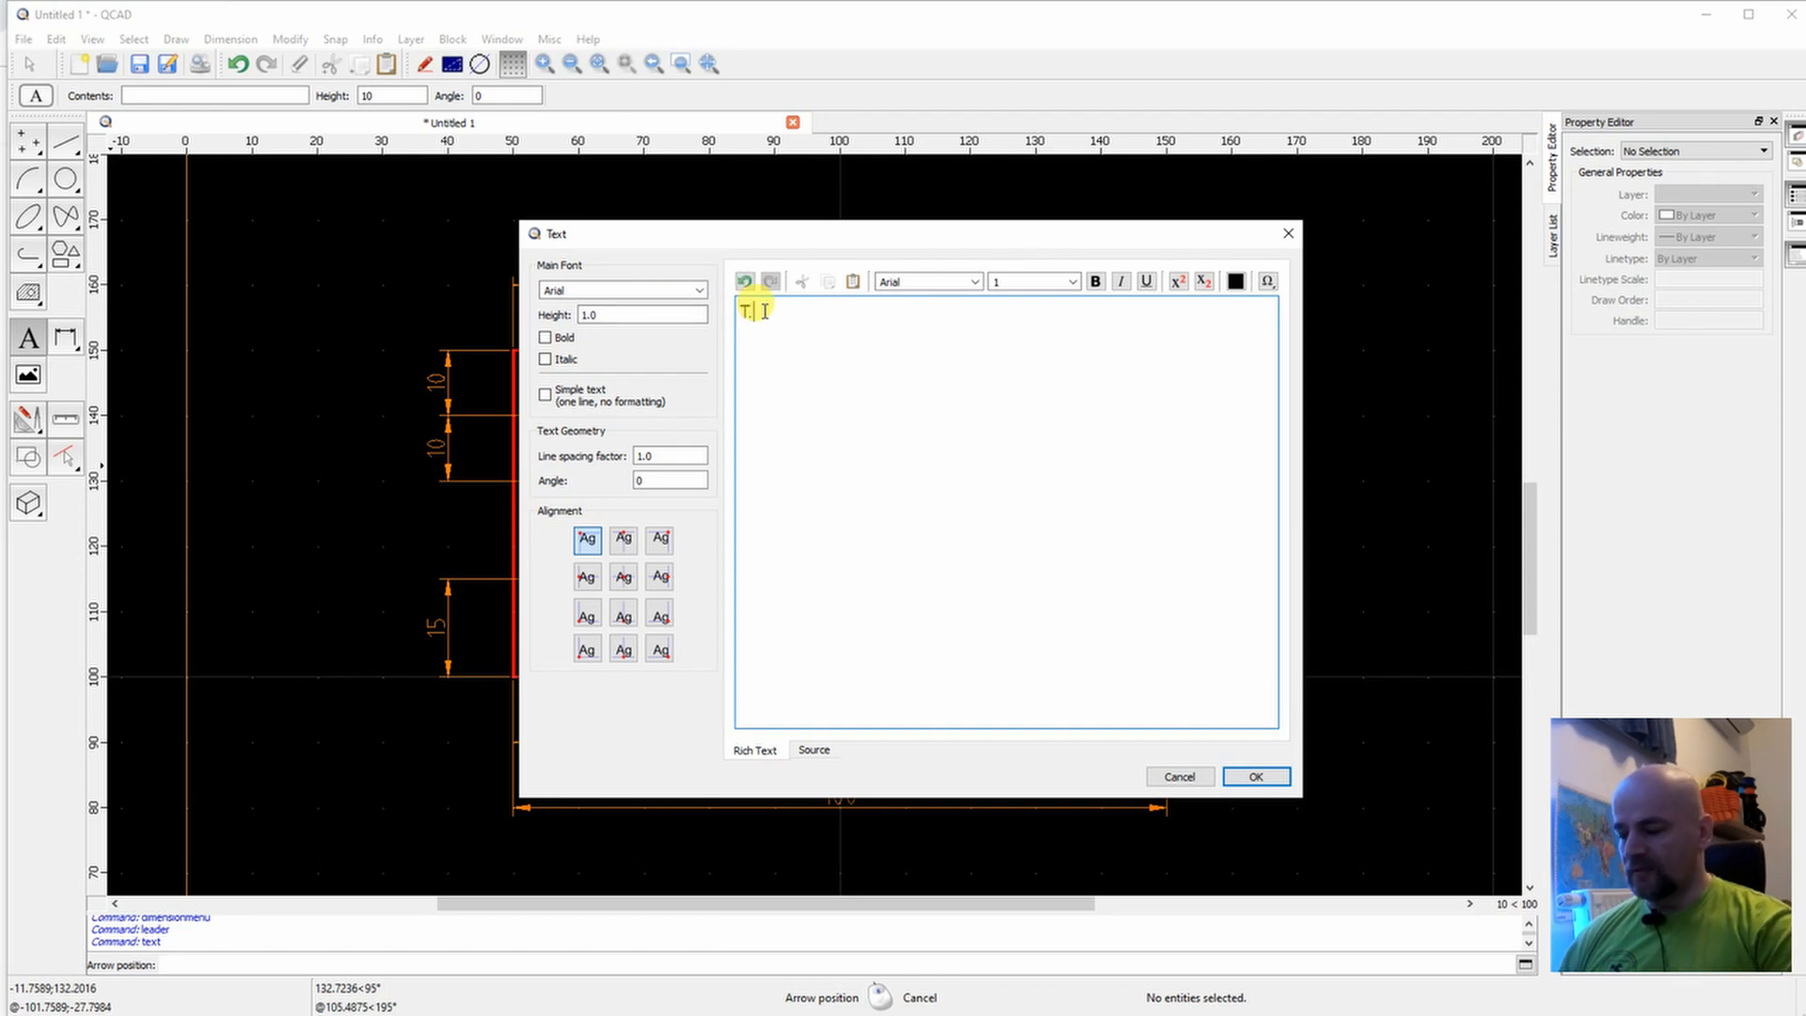
text(.1mm)
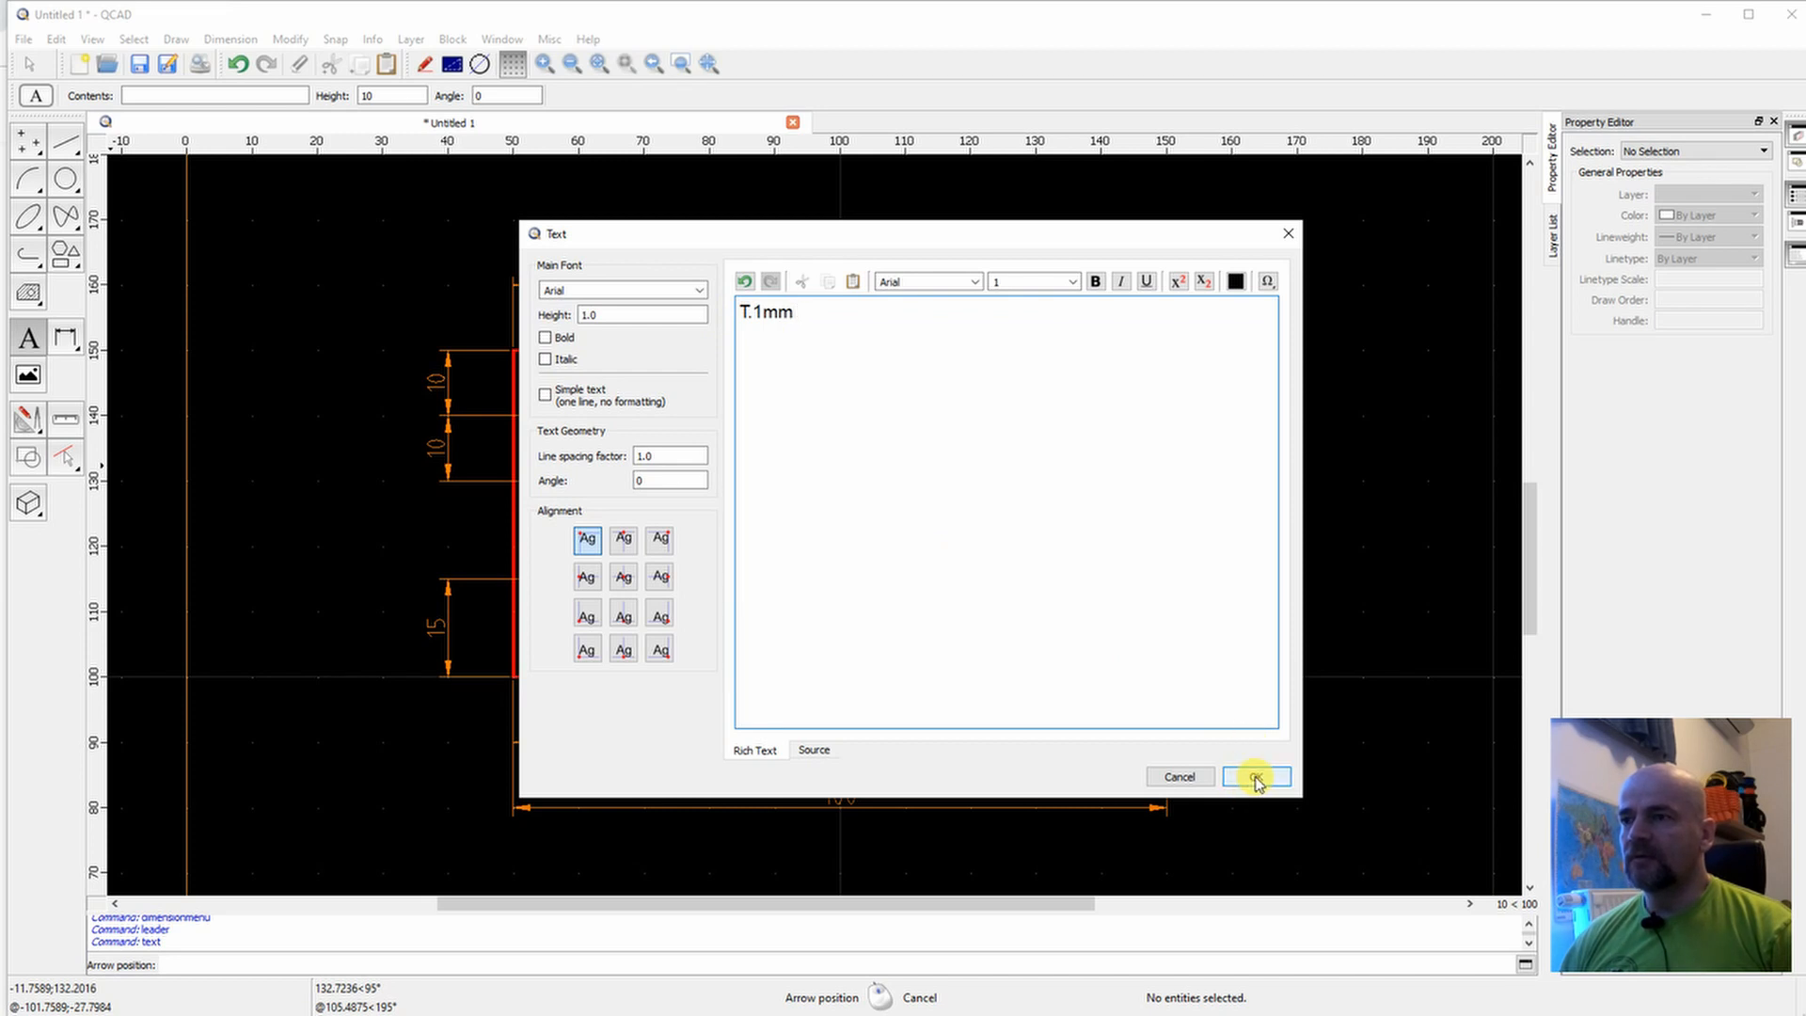
drag(638, 318, 496, 305)
text(3)
mouse_move(811, 243)
mouse_down()
mouse_move(881, 417)
mouse_move(858, 445)
mouse_move(649, 479)
mouse_up()
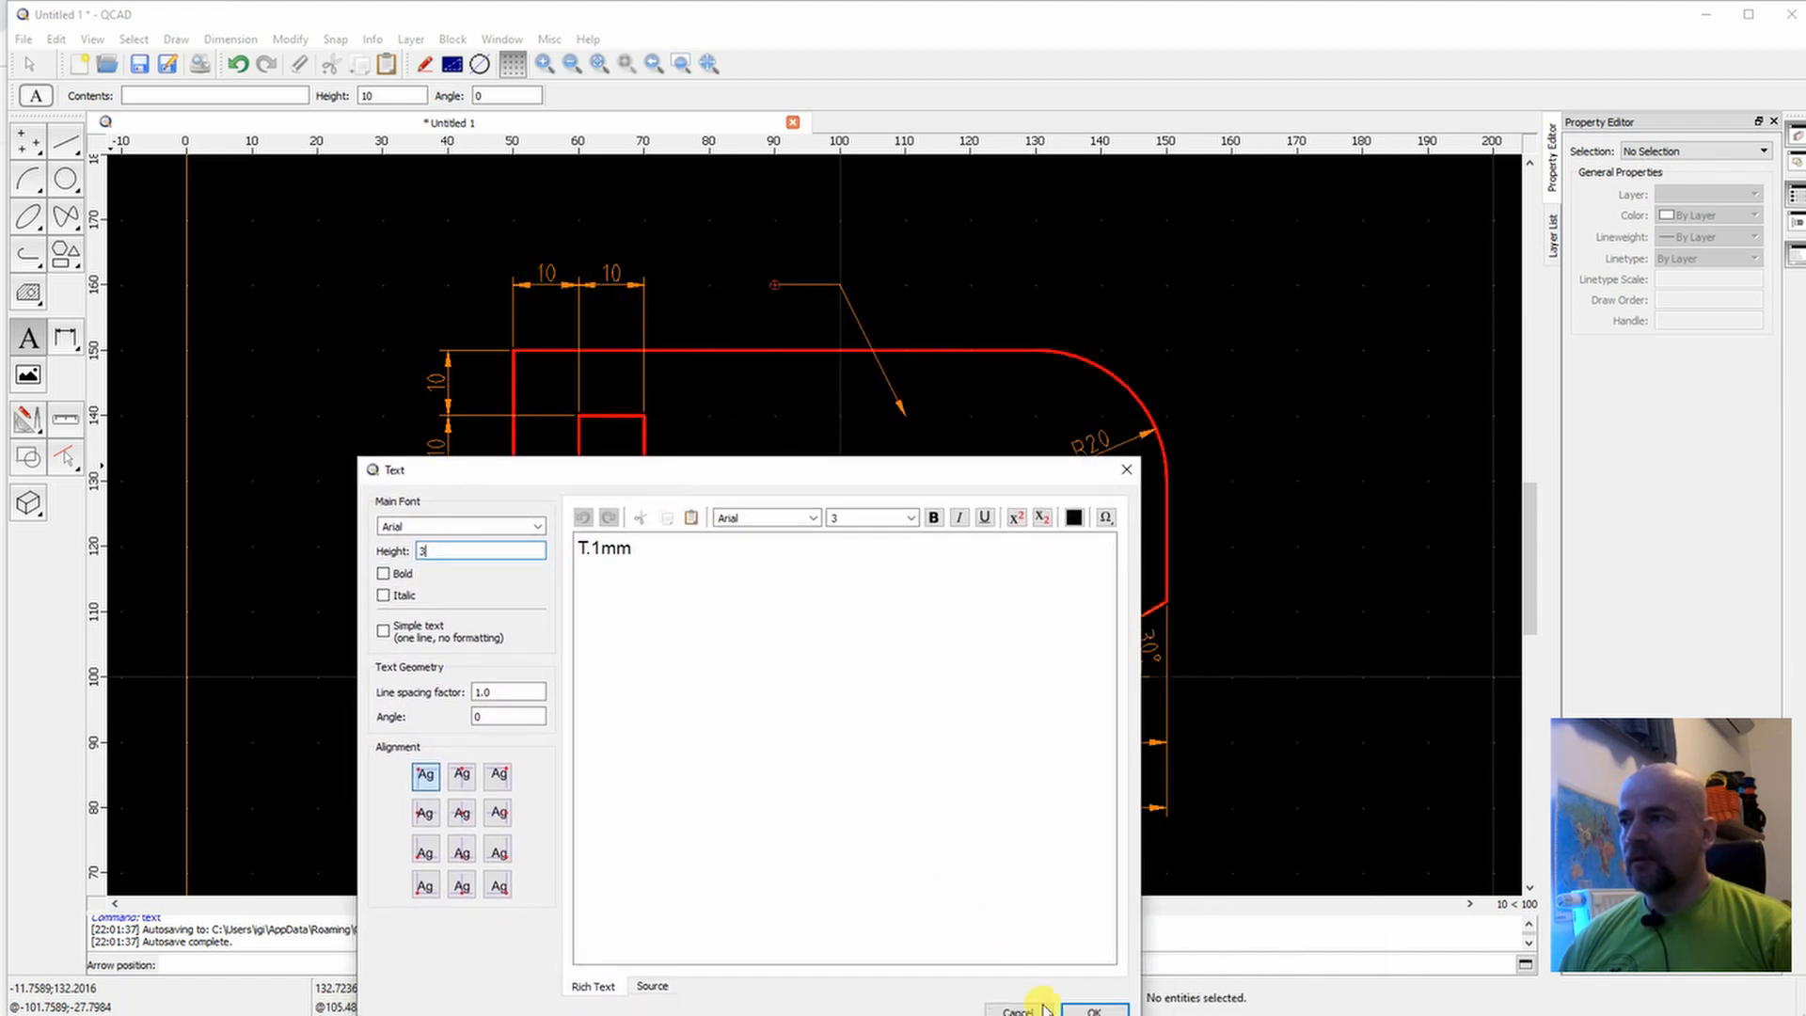
click(1098, 1011)
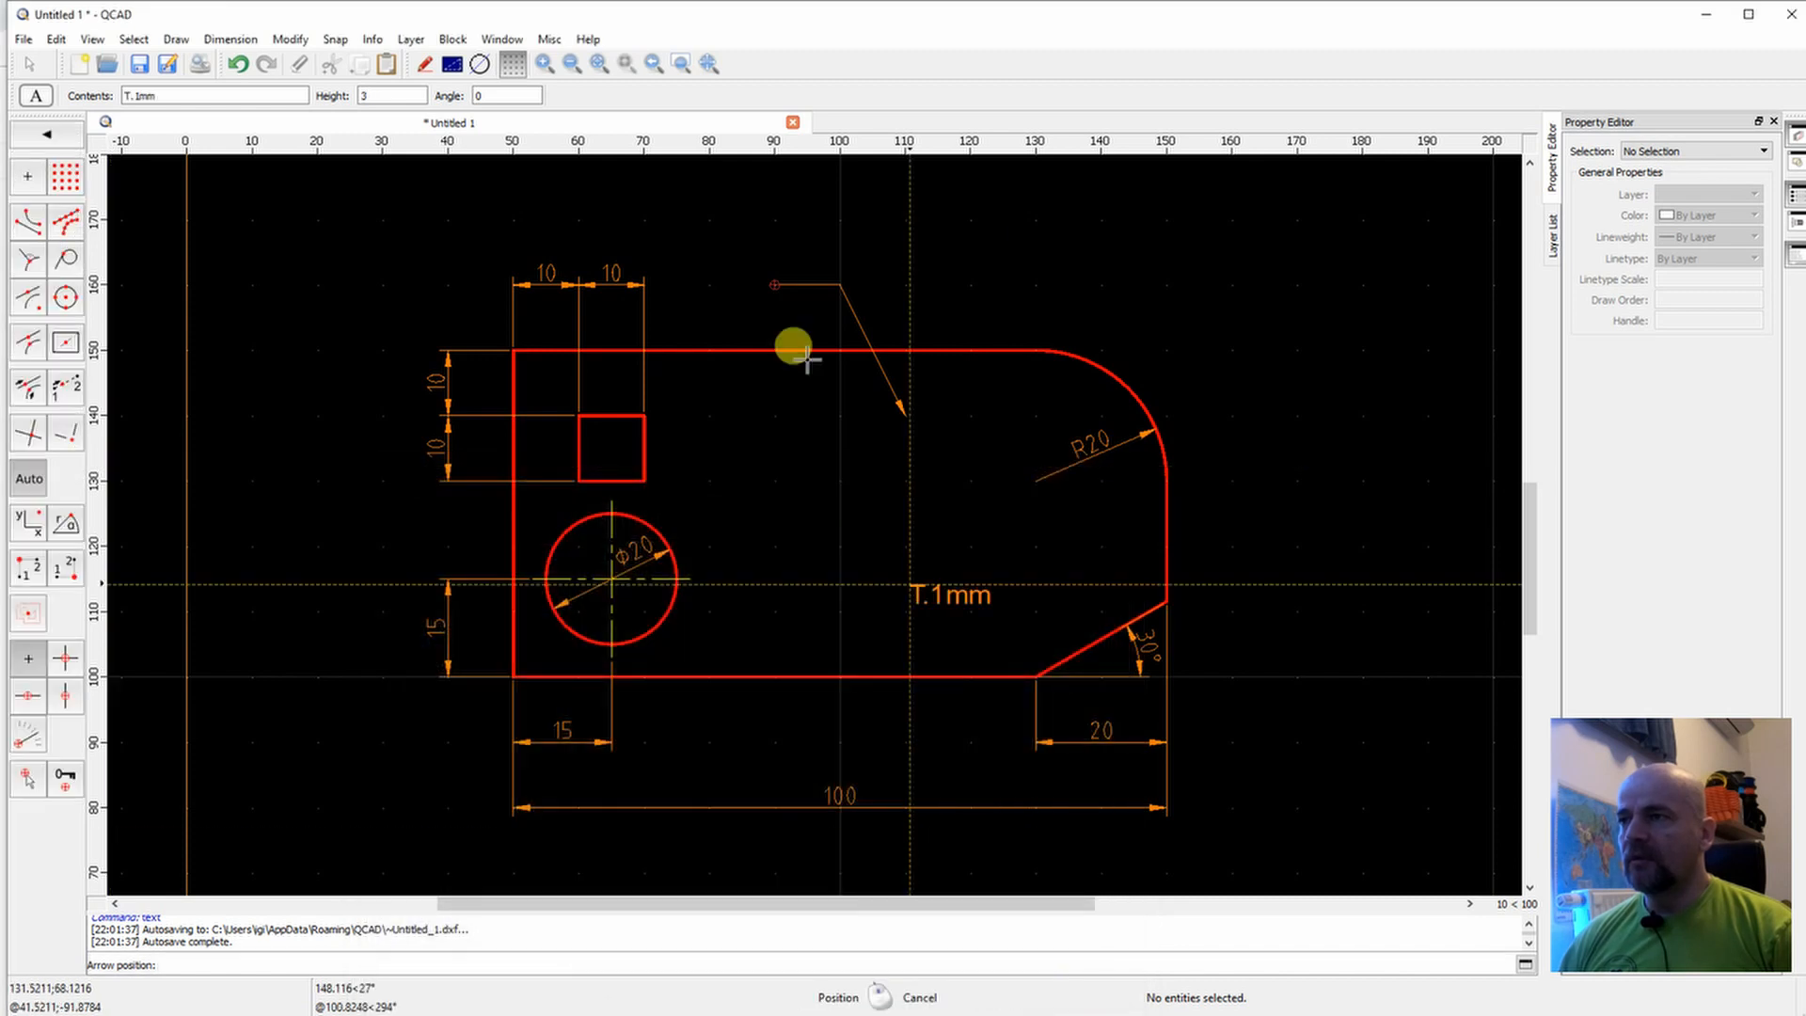
click(767, 254)
right_click(943, 299)
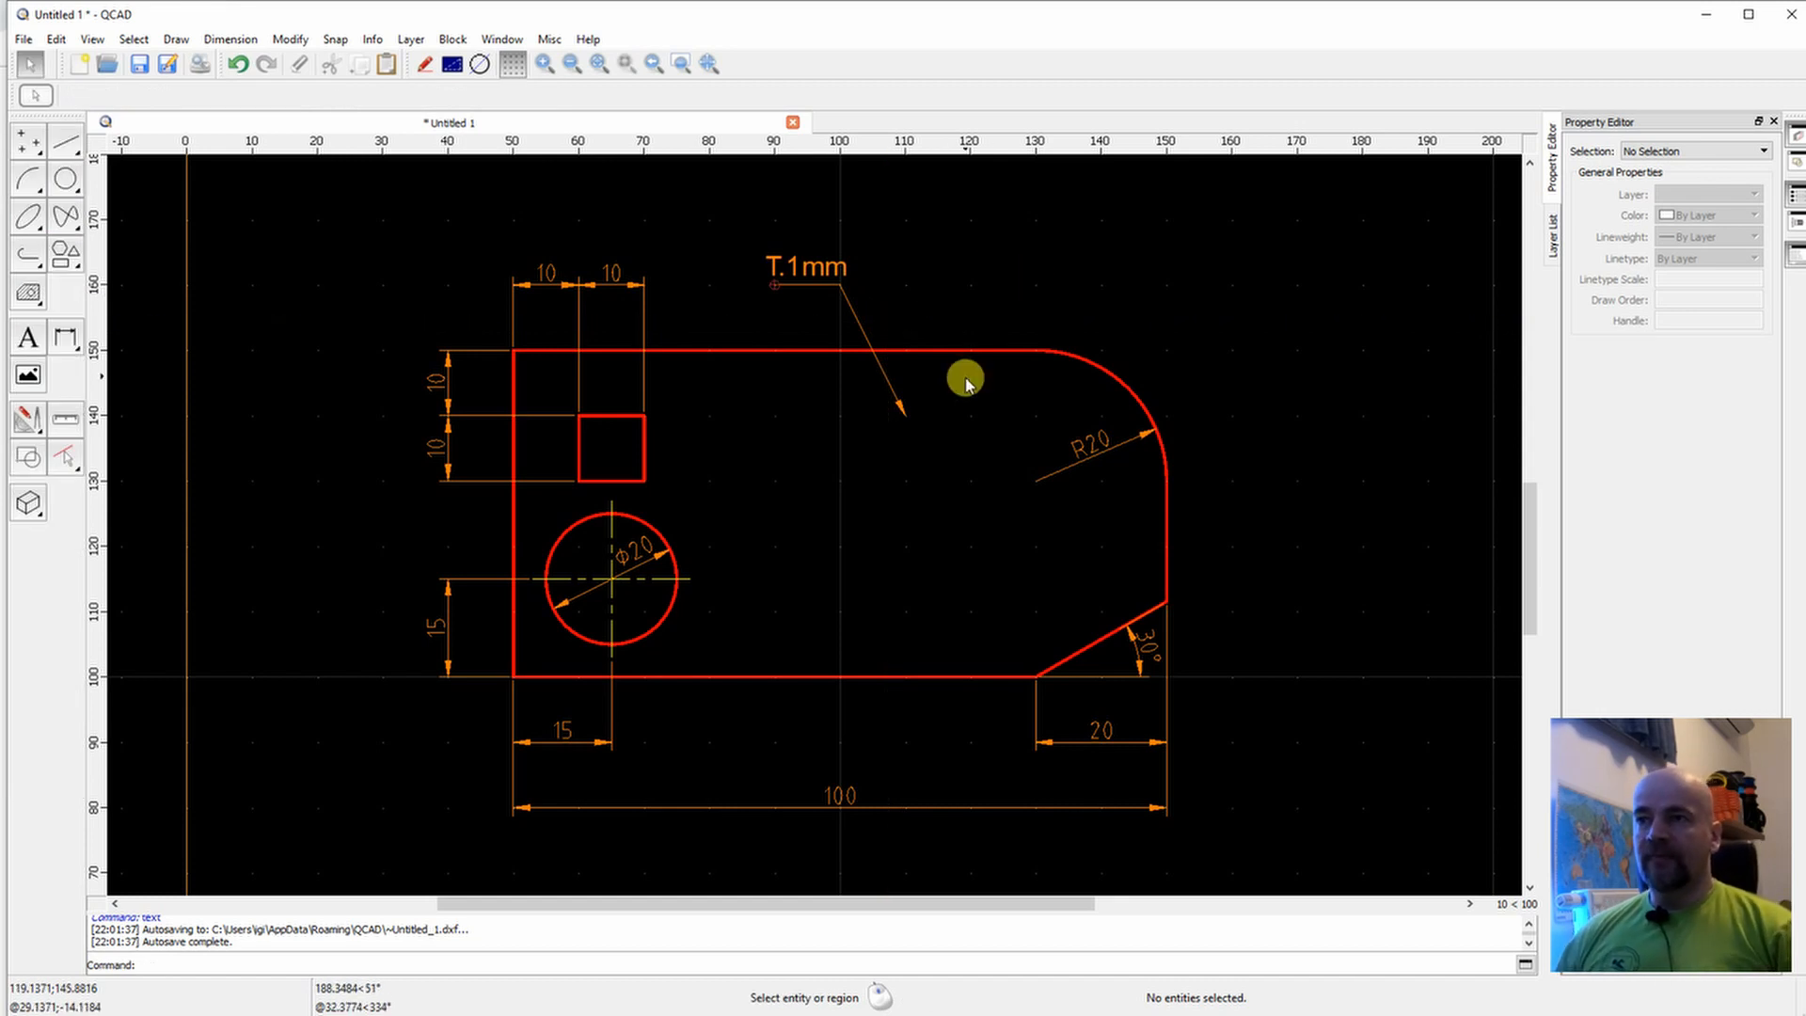
scroll(786, 392, down, 4)
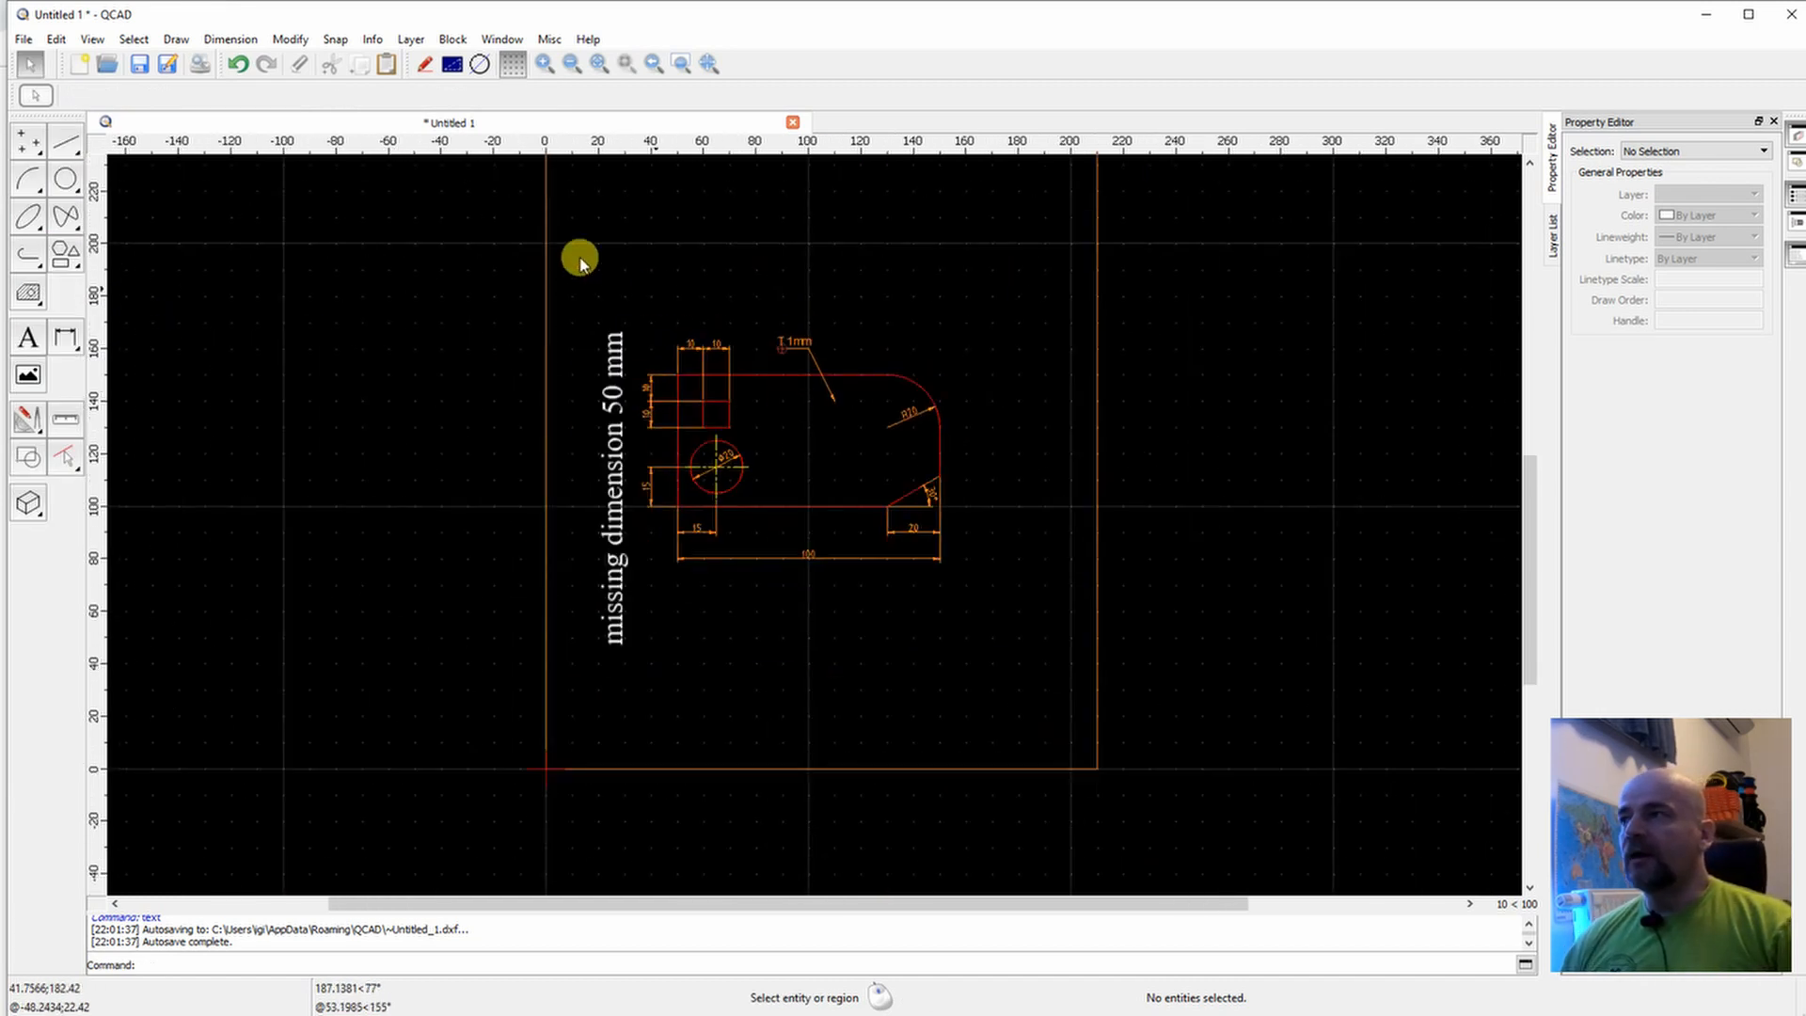
click(23, 40)
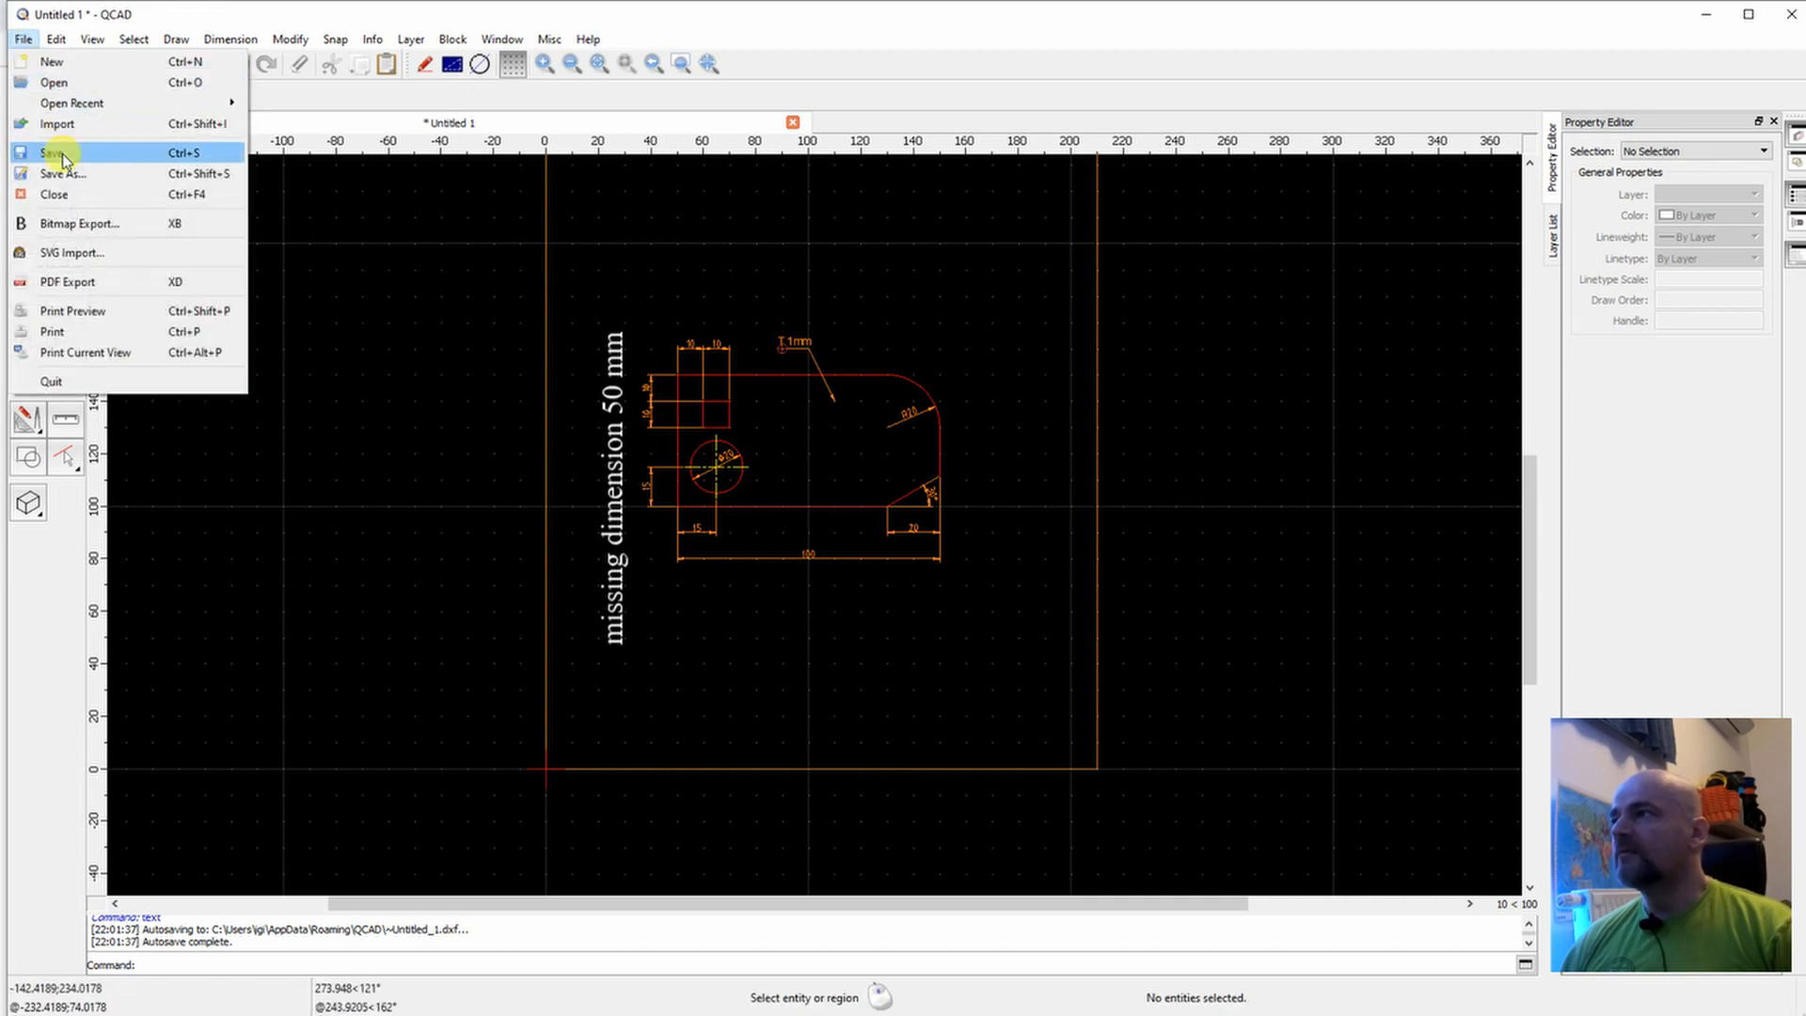
click(82, 172)
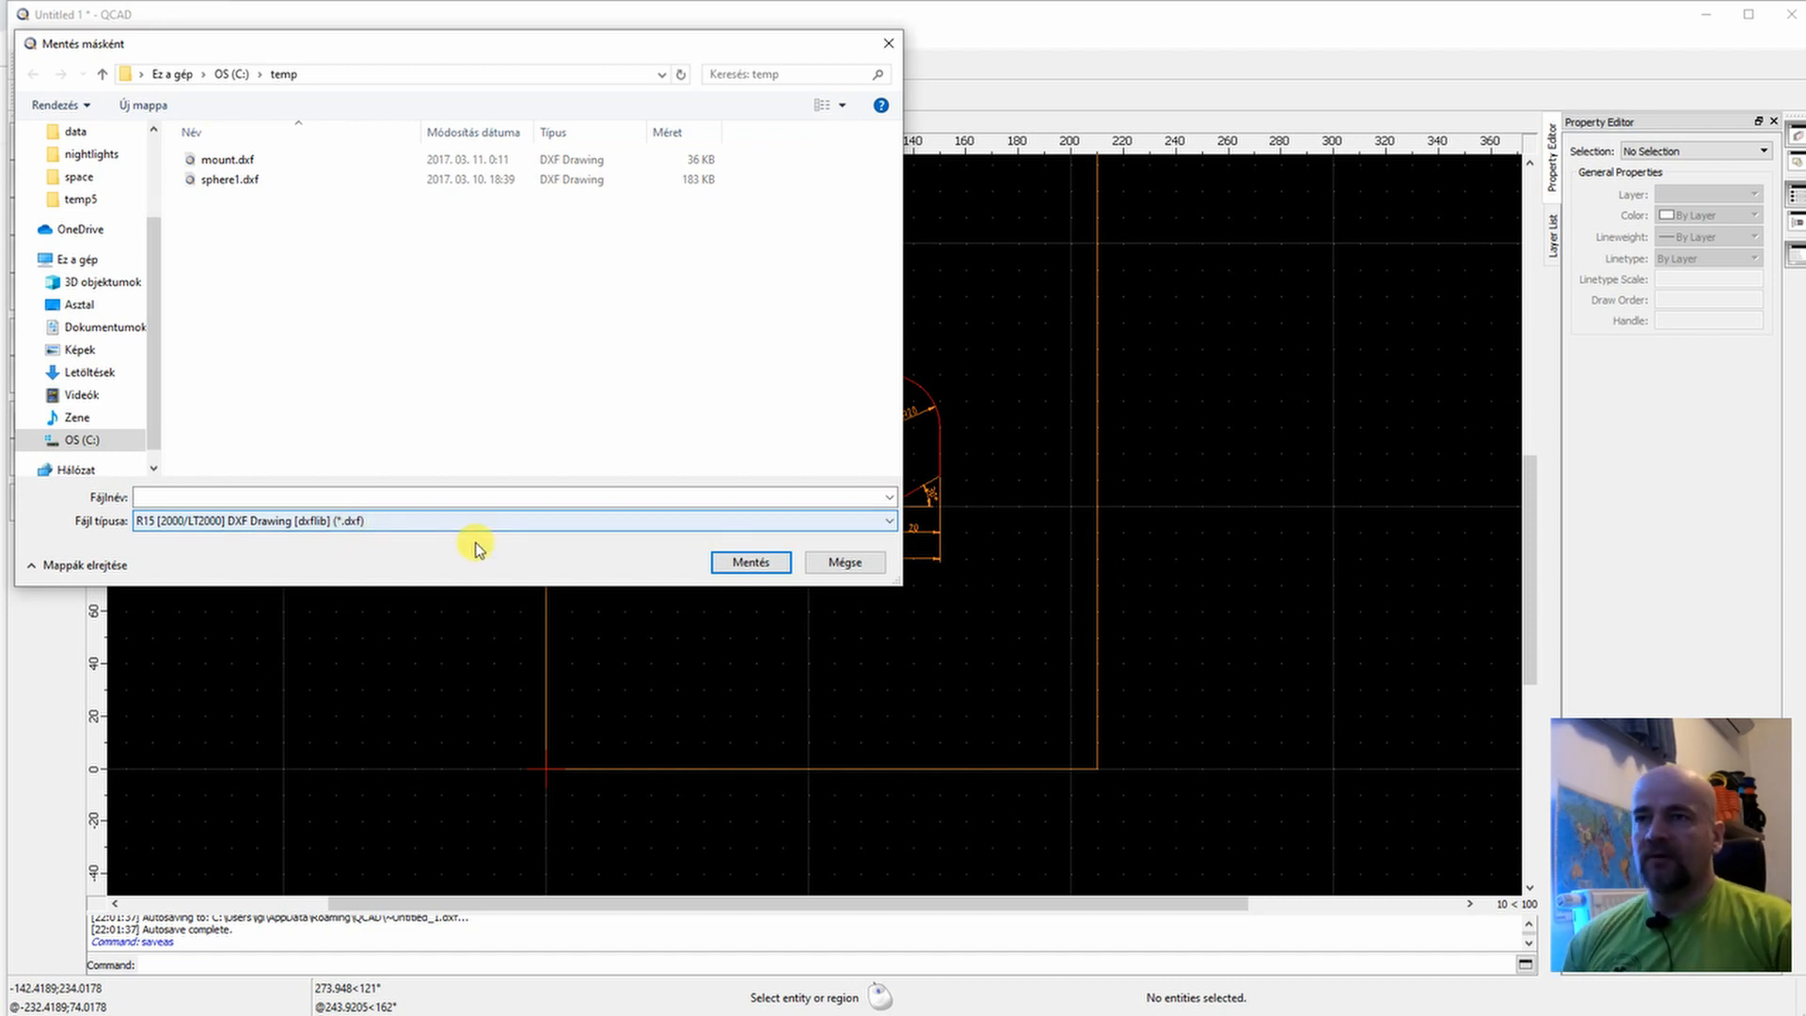
key(Escape)
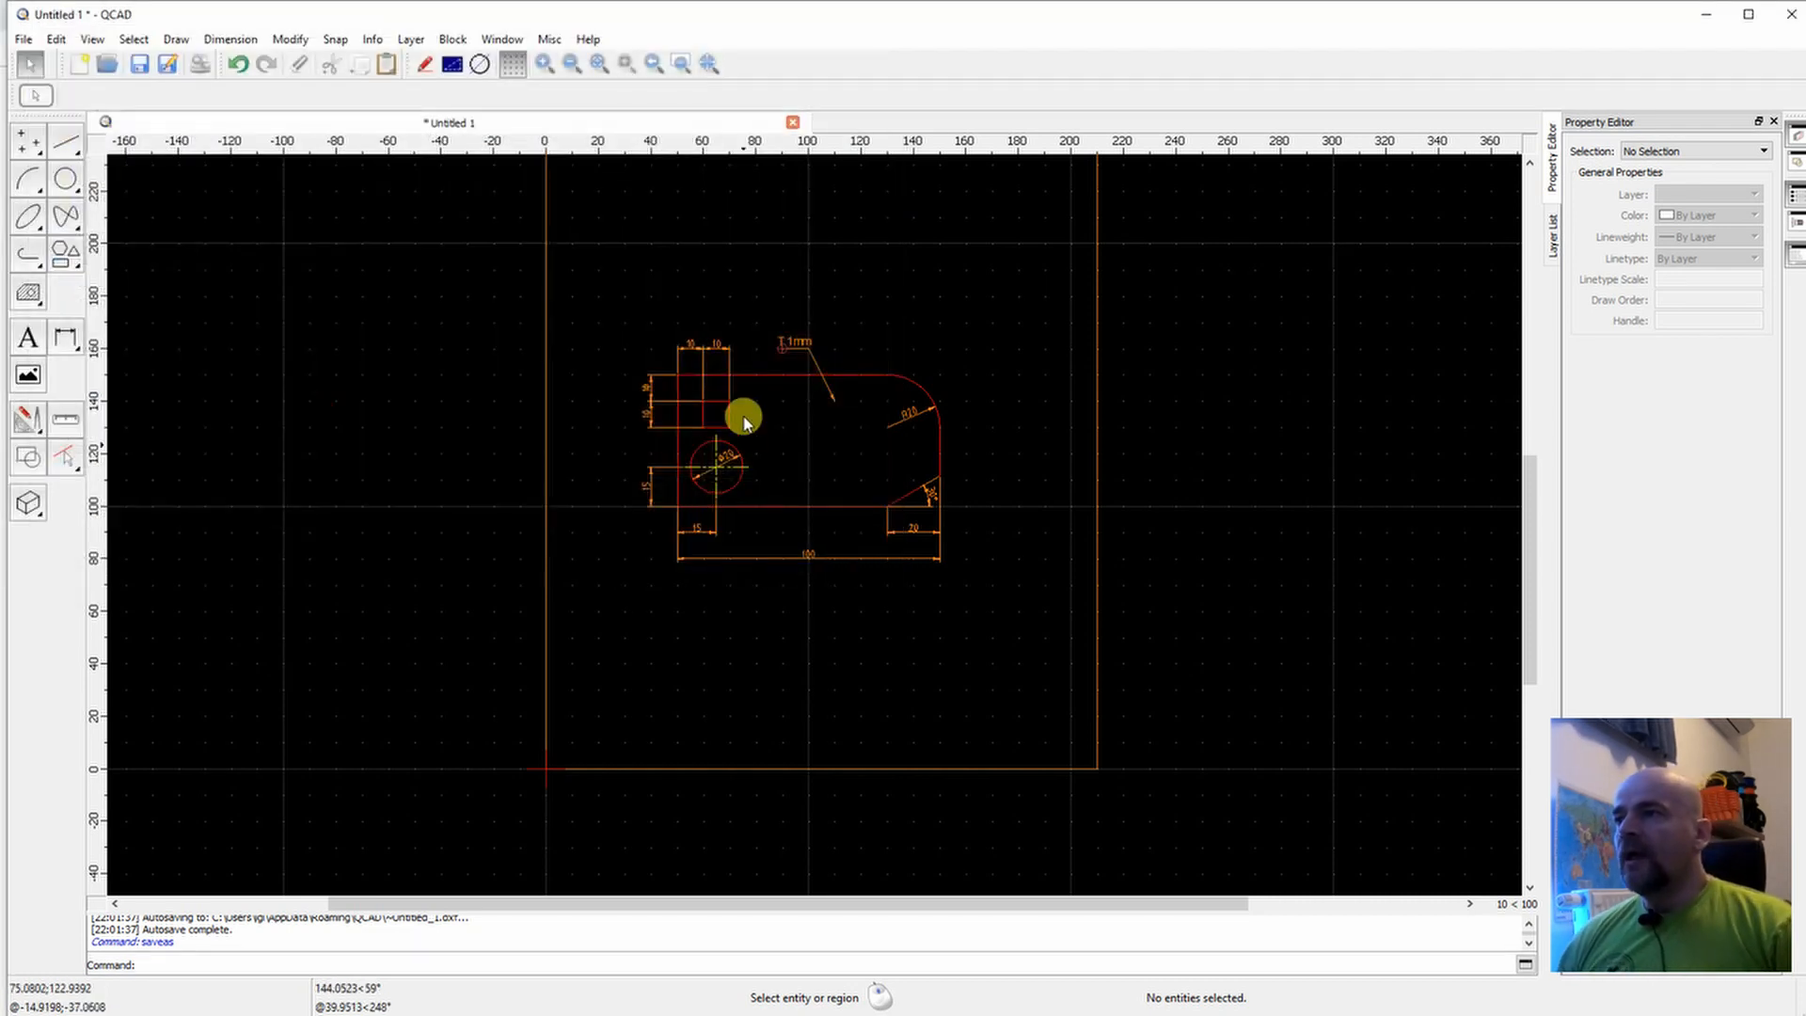
scroll(748, 416, up, 2)
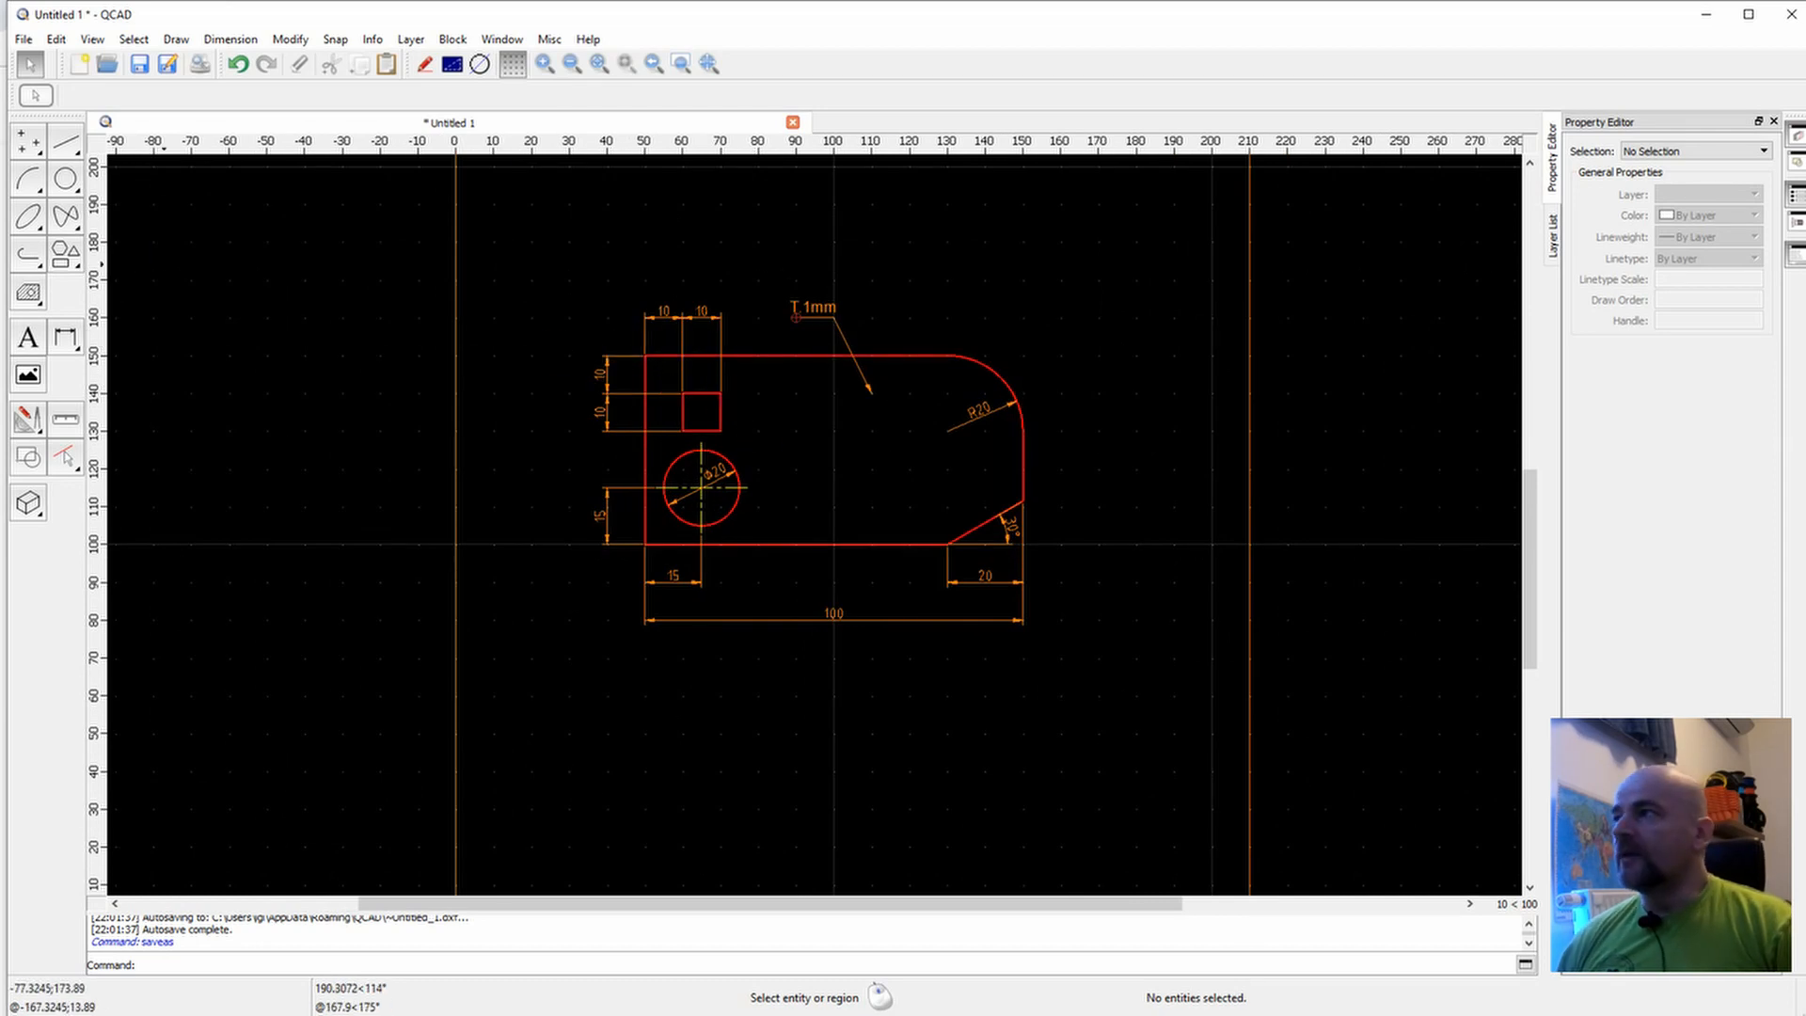
Preview the print in black and white, examine the line weights around the square and circle, and close the preview.
click(23, 44)
key(Escape)
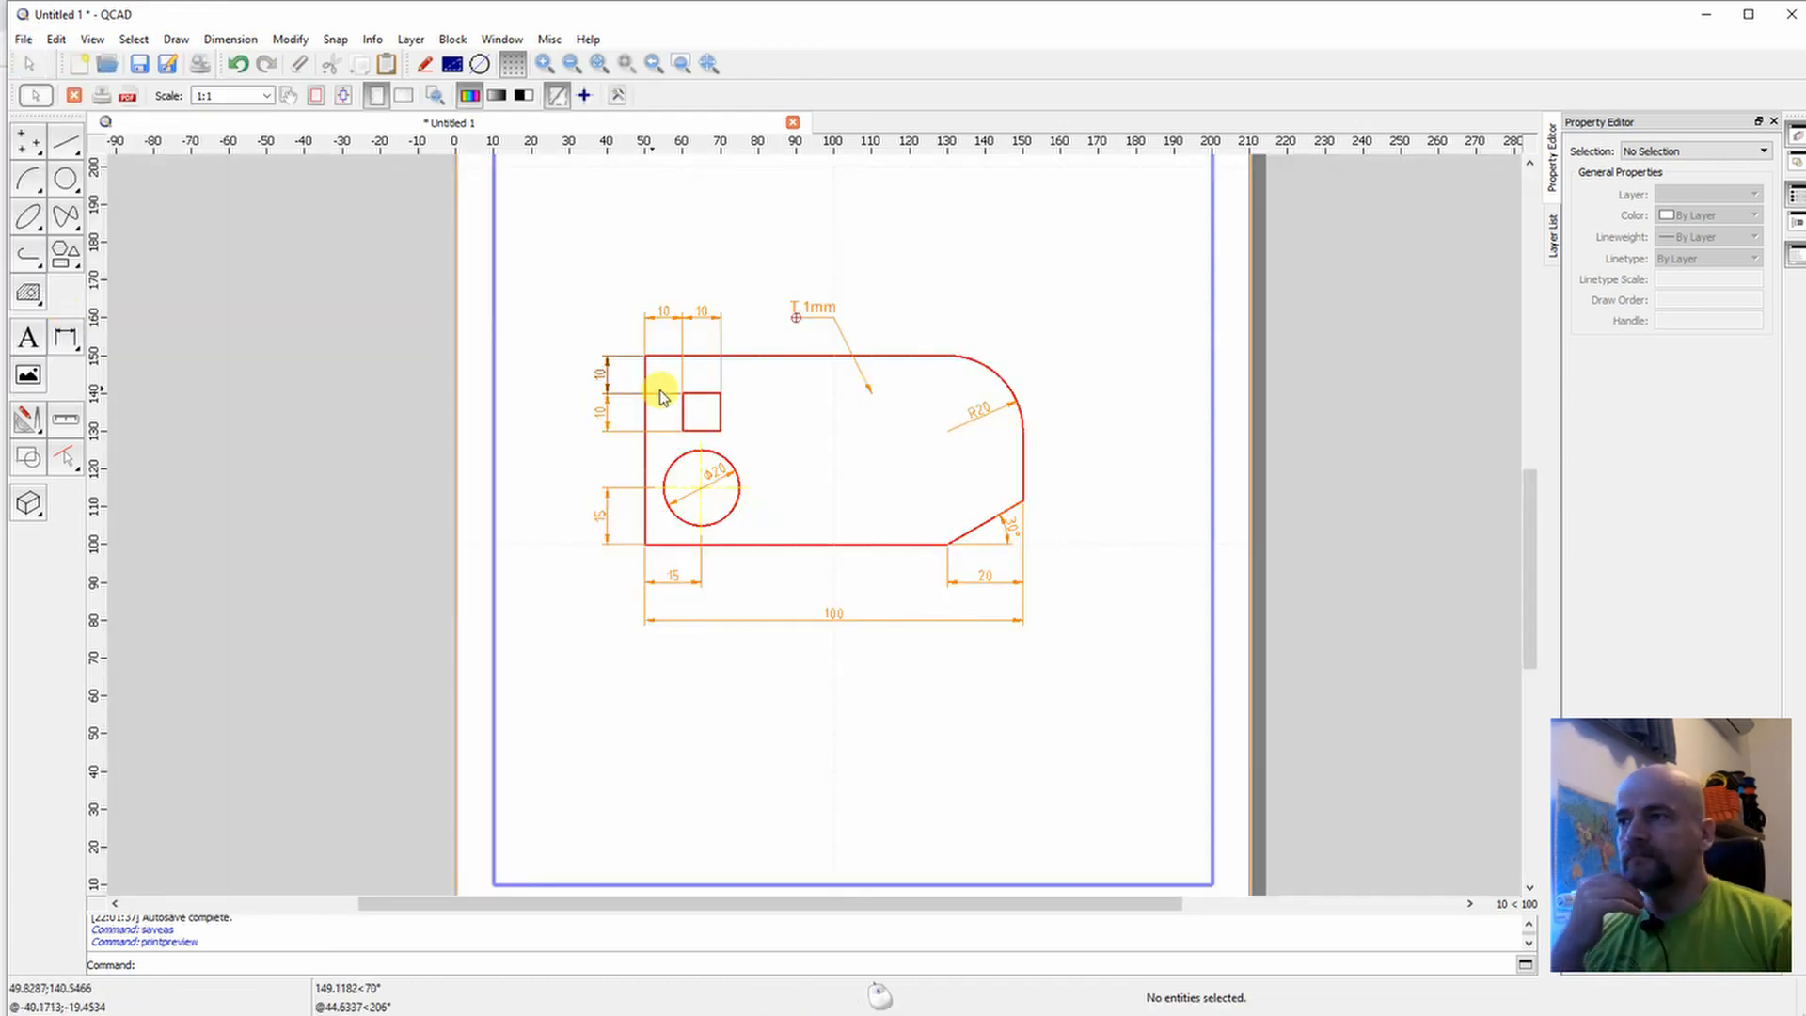
click(524, 95)
scroll(765, 411, up, 4)
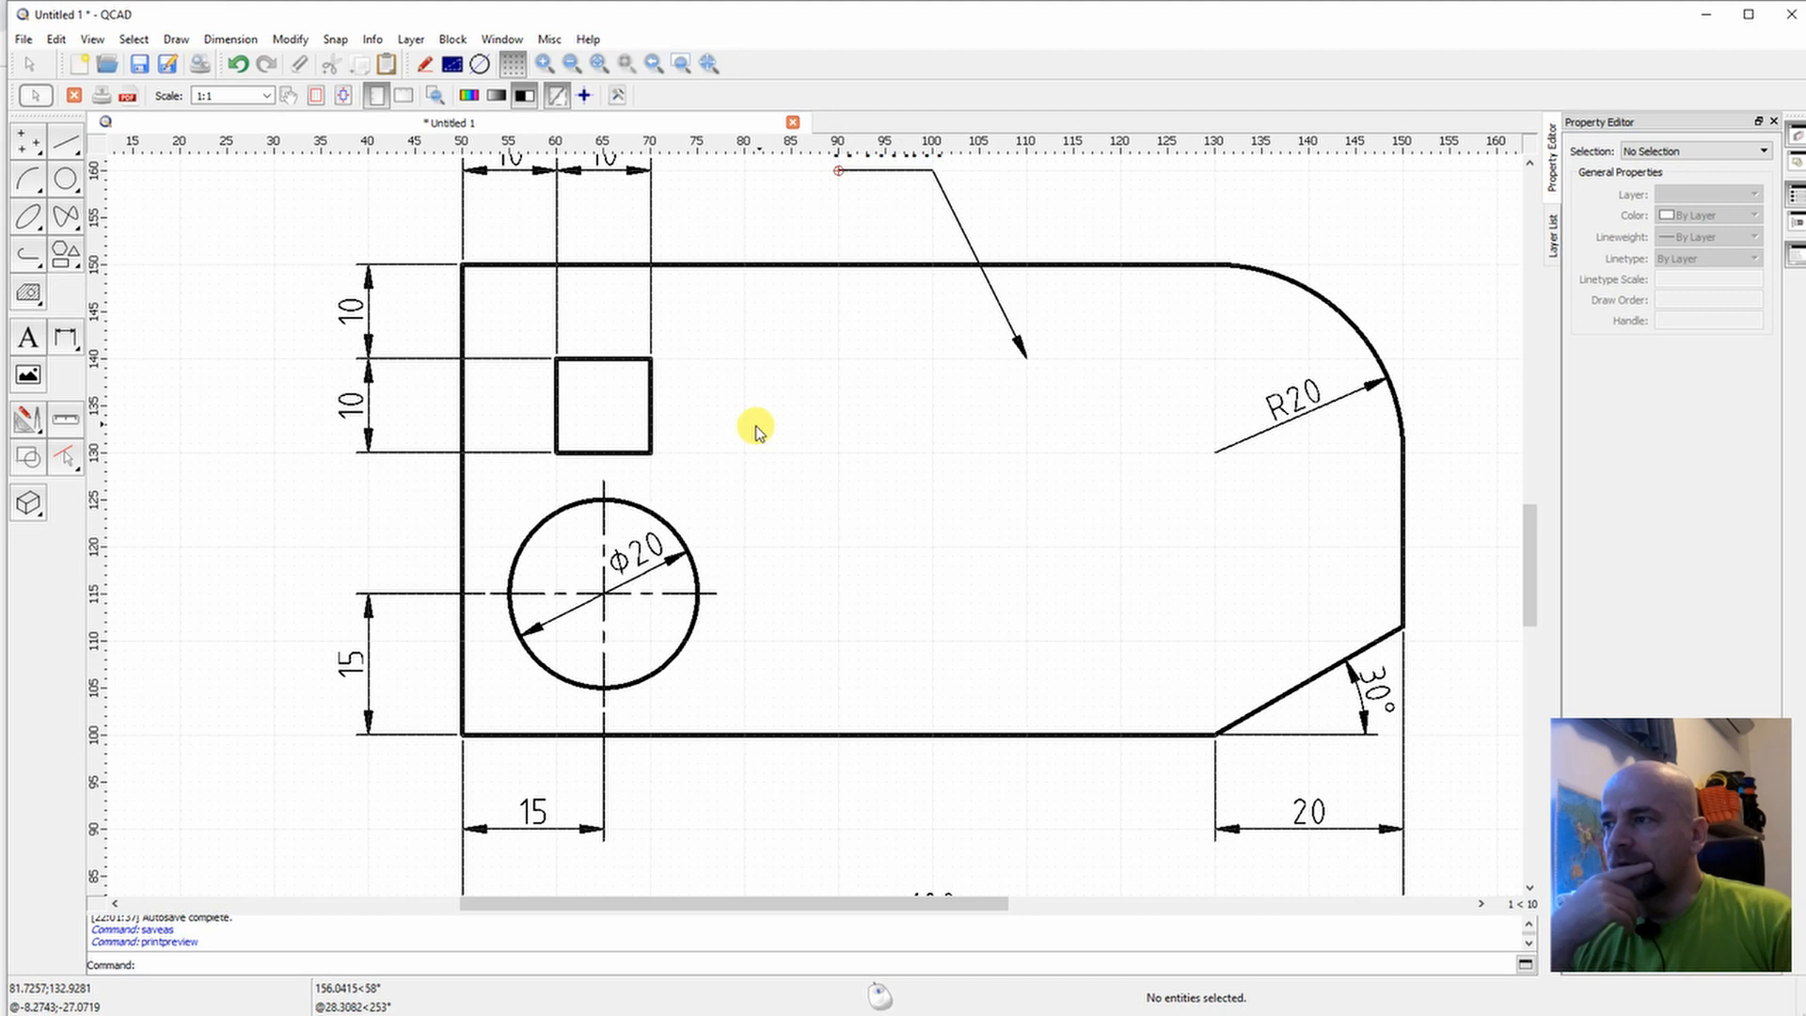
scroll(675, 428, up, 2)
scroll(575, 557, up, 1)
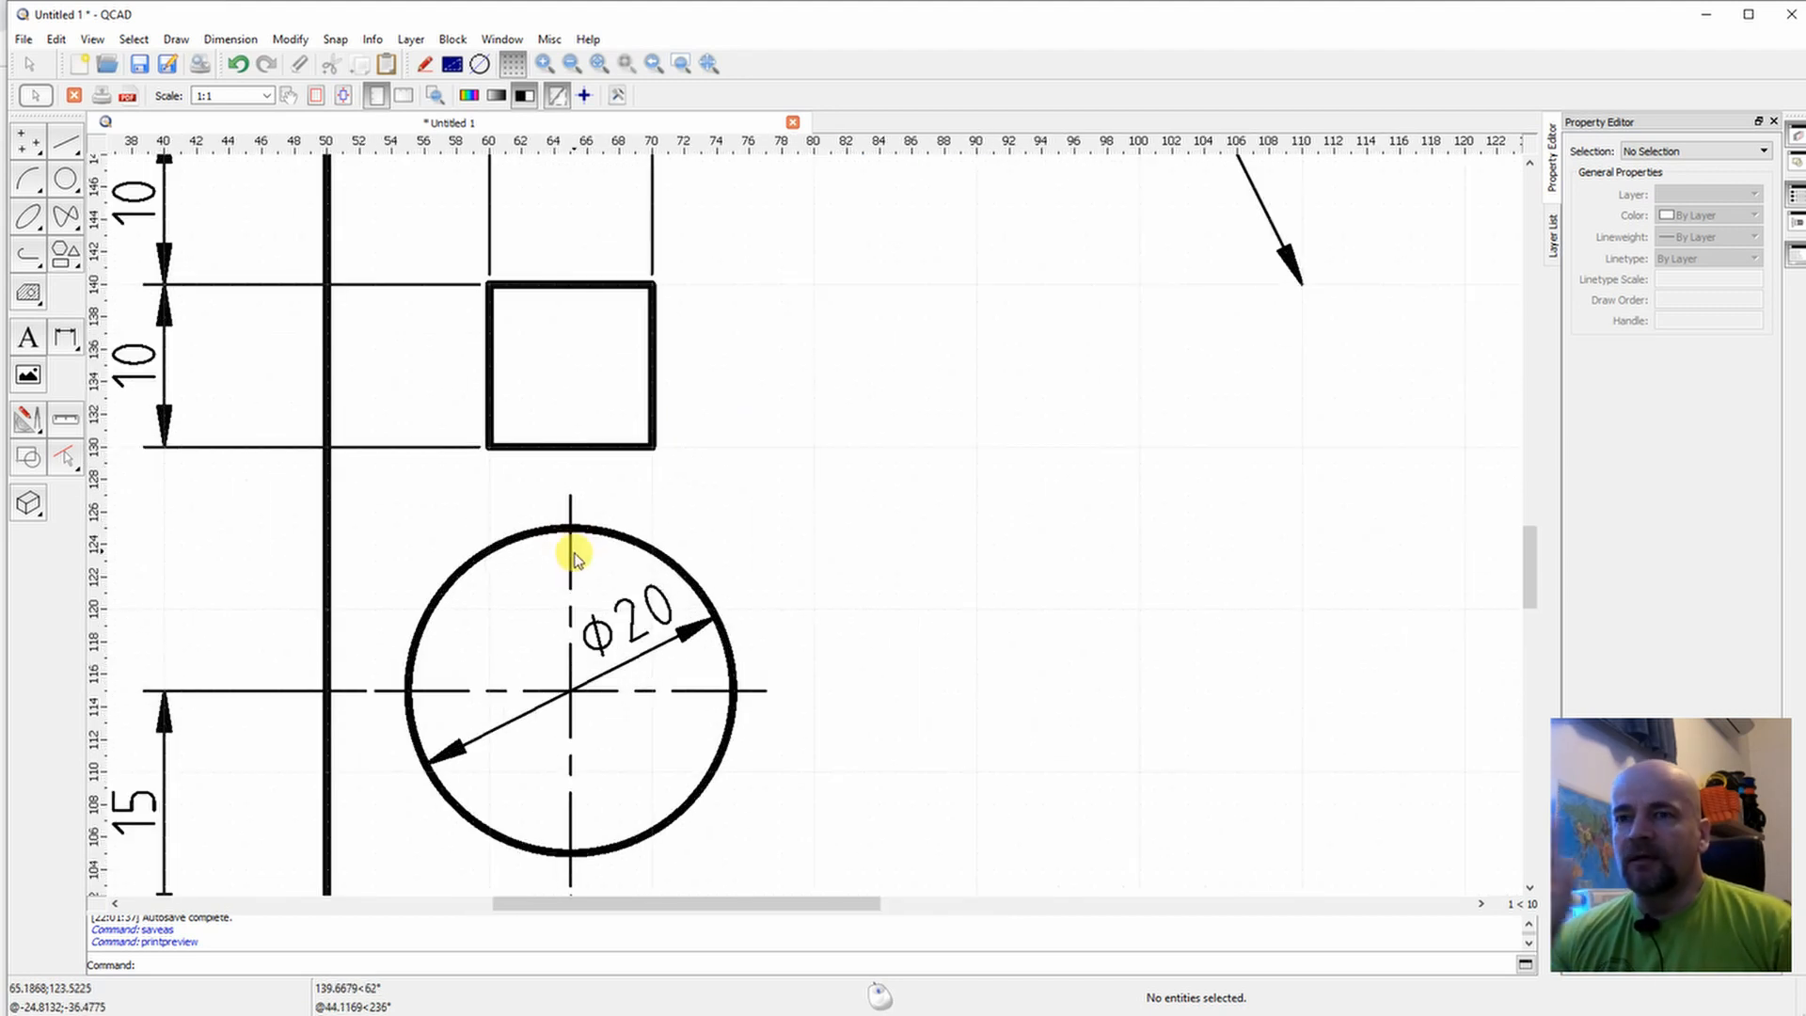
scroll(581, 526, up, 1)
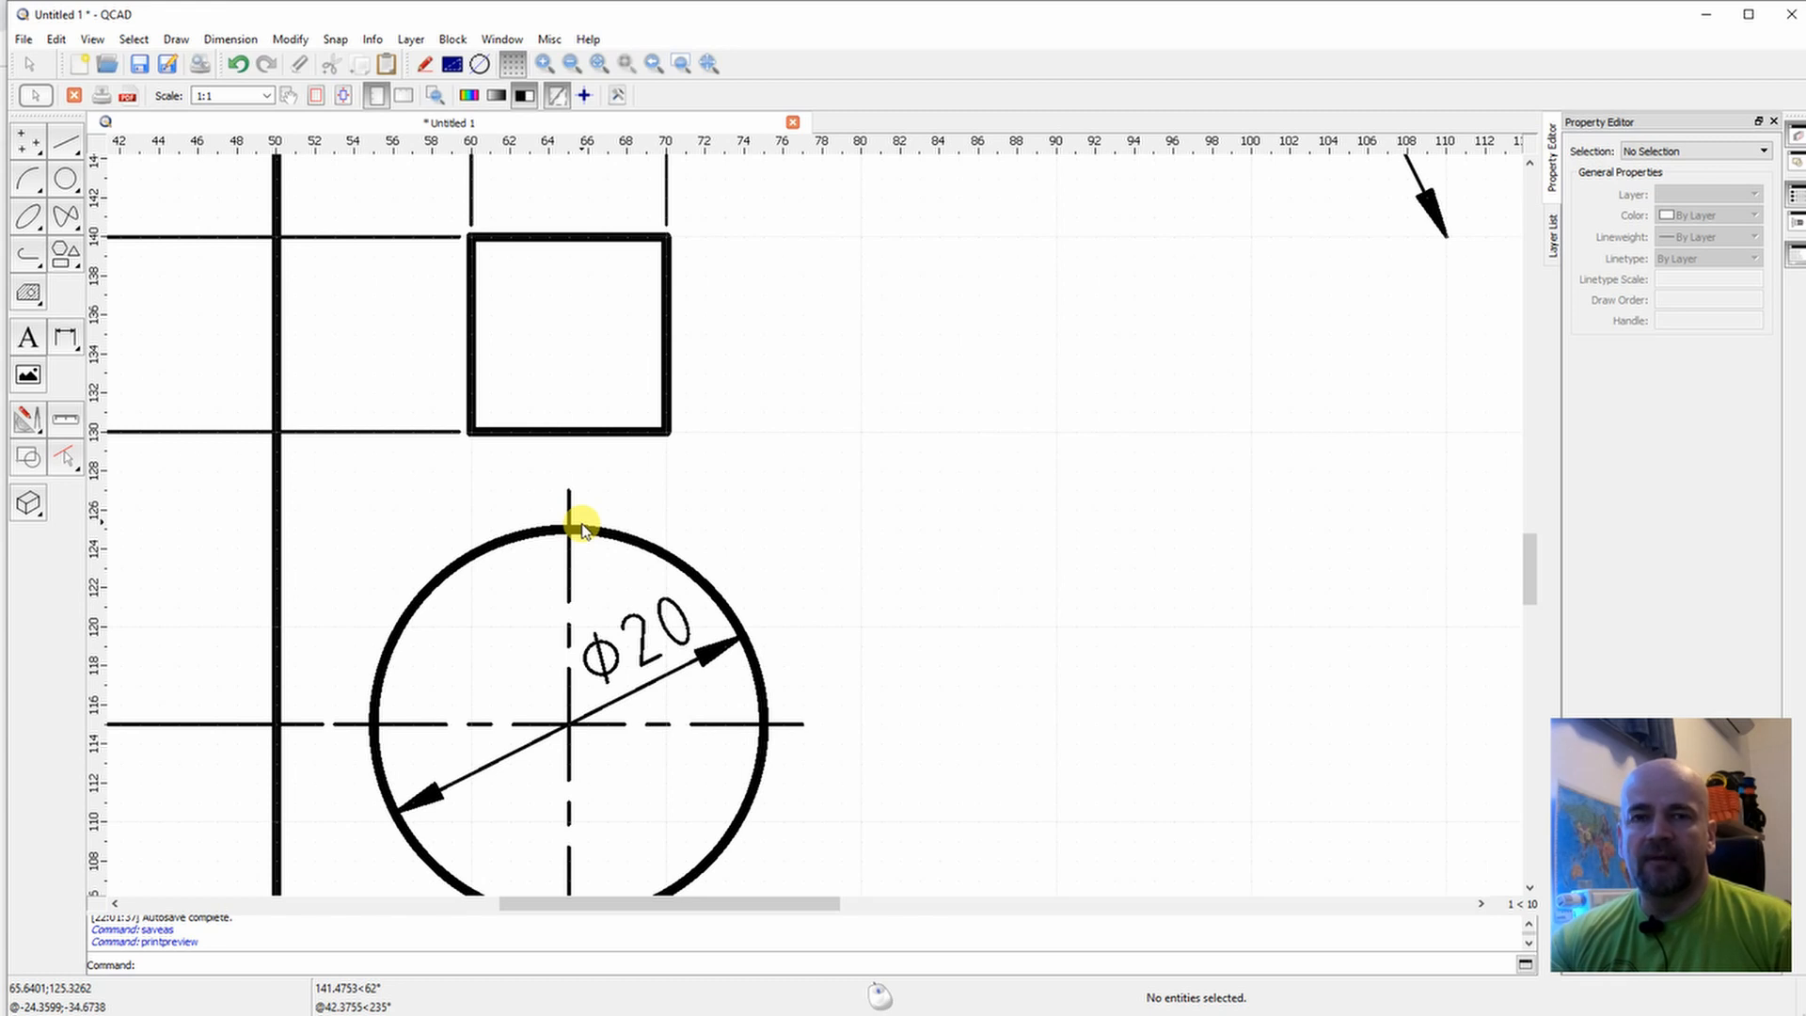
scroll(581, 527, down, 10)
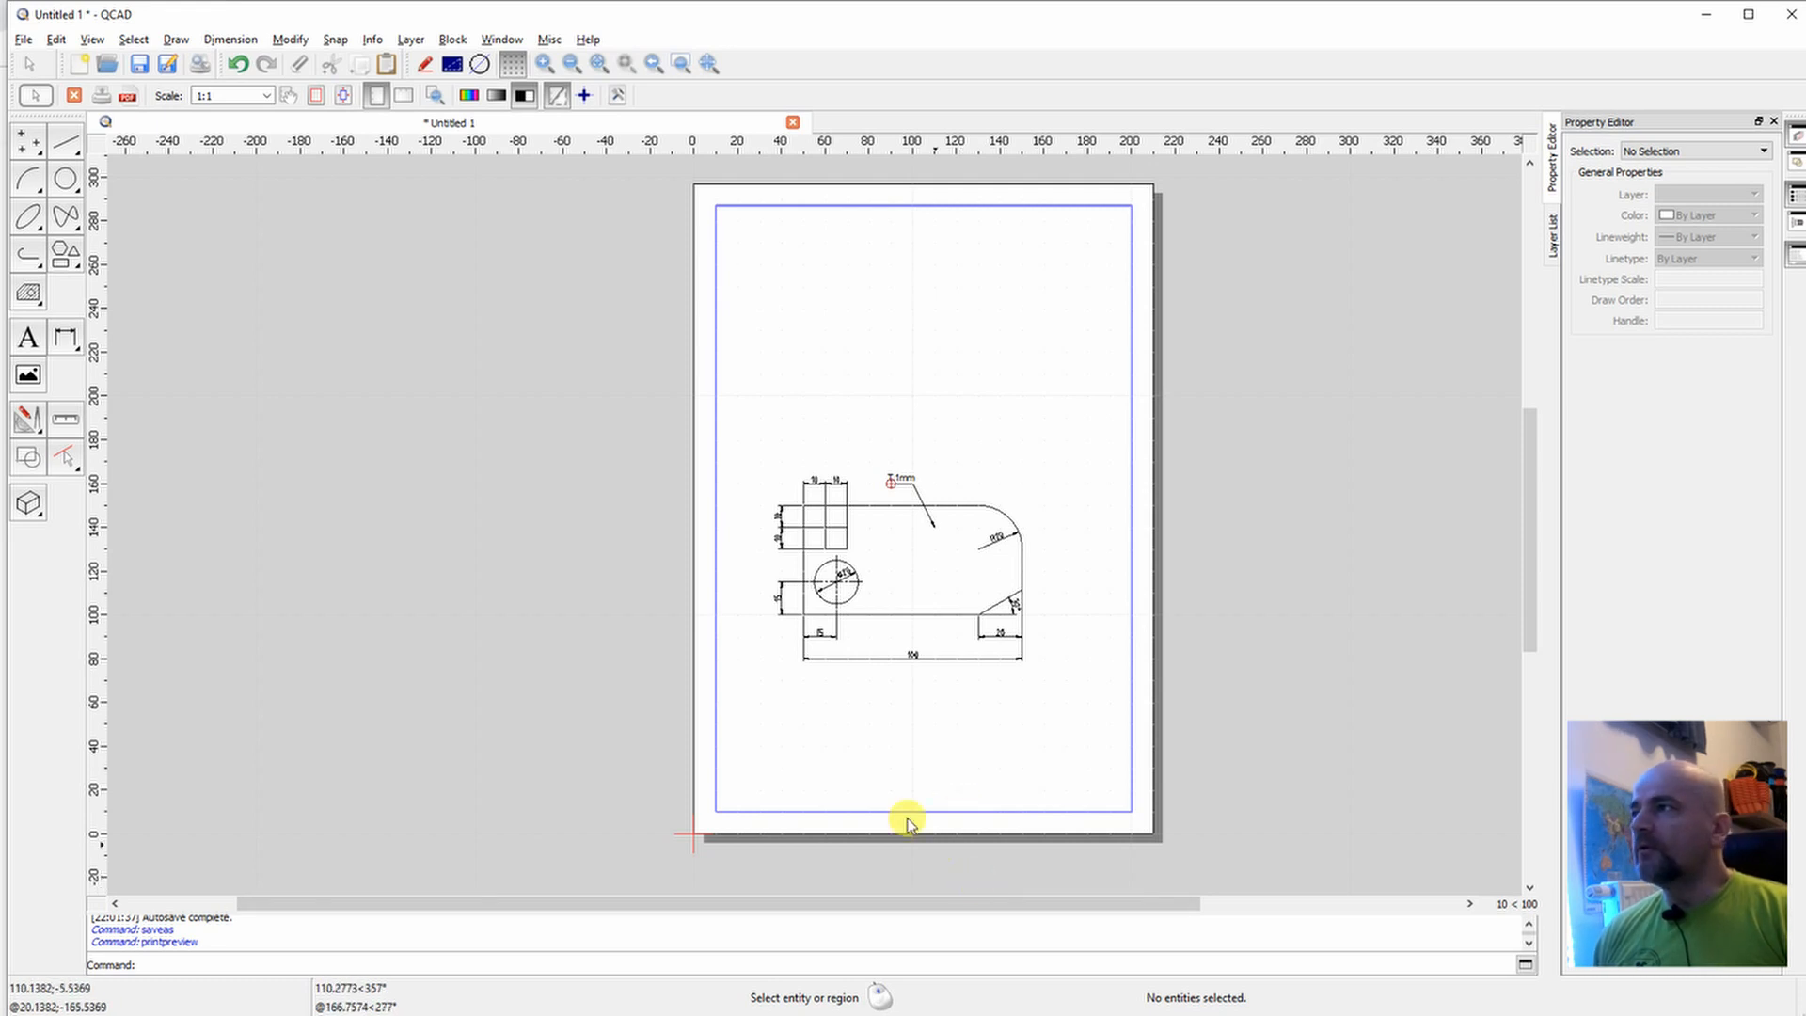
click(75, 96)
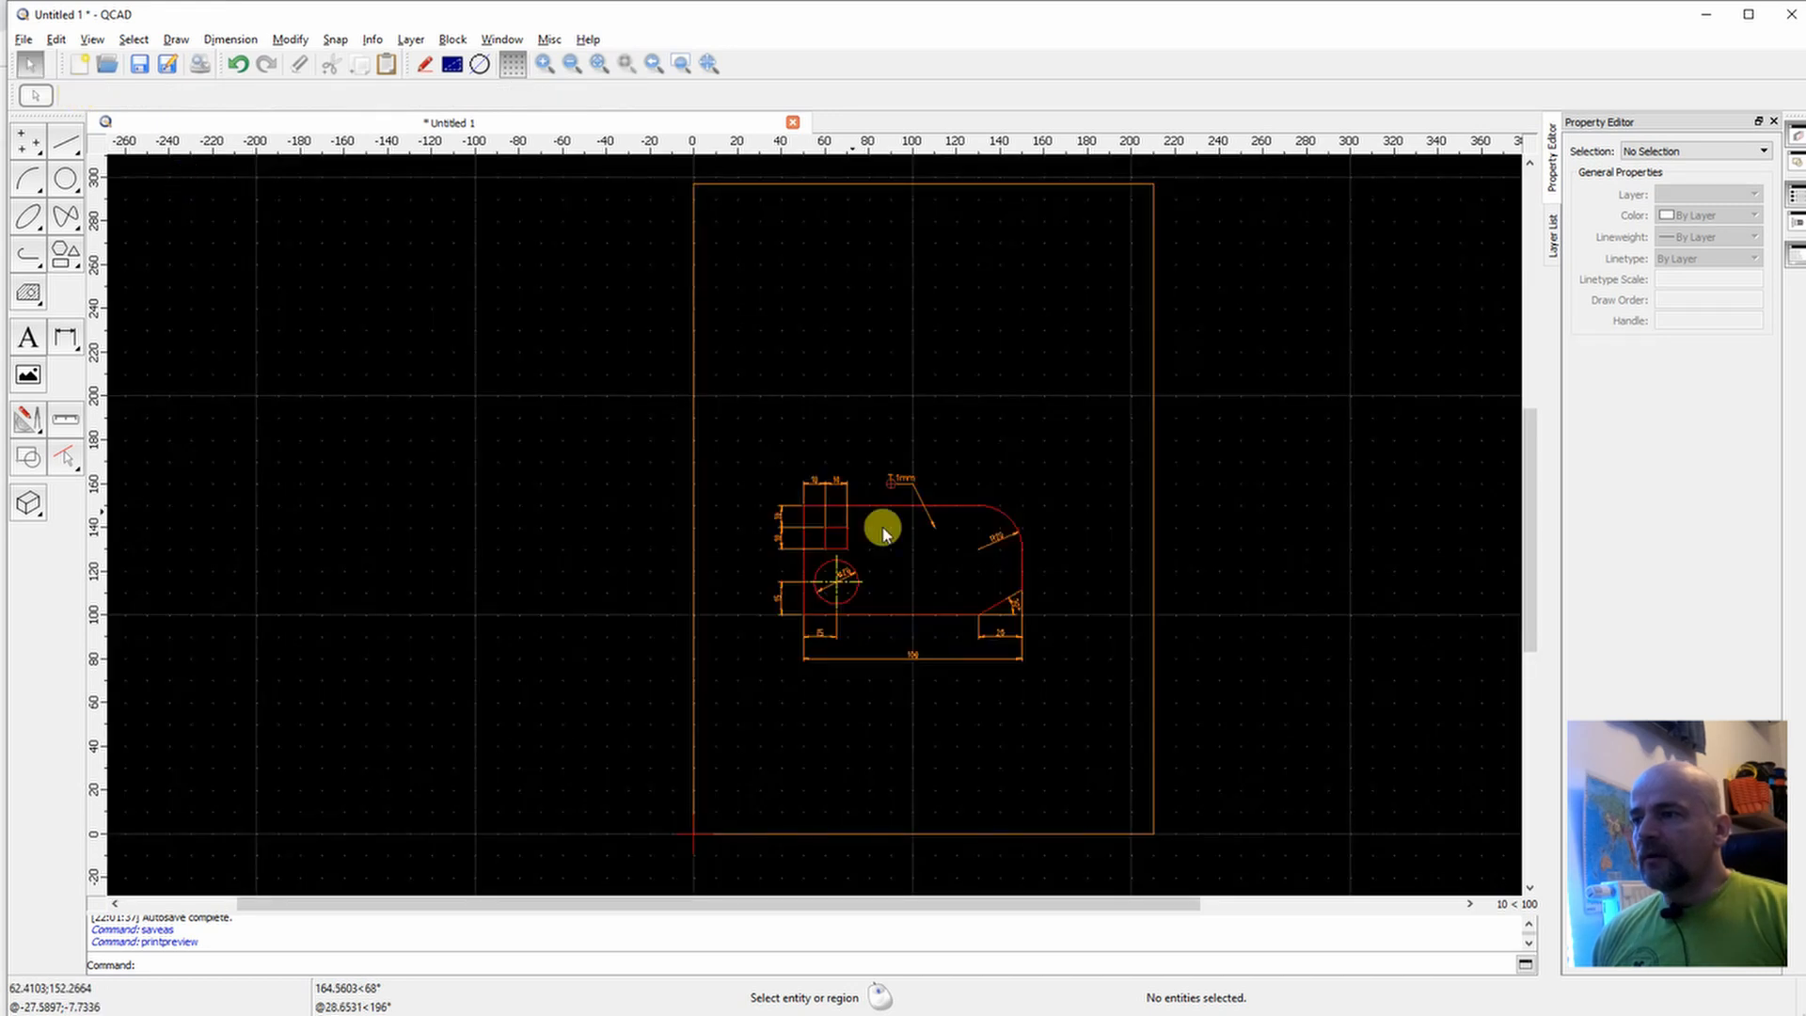
scroll(796, 738, up, 2)
scroll(797, 738, down, 1)
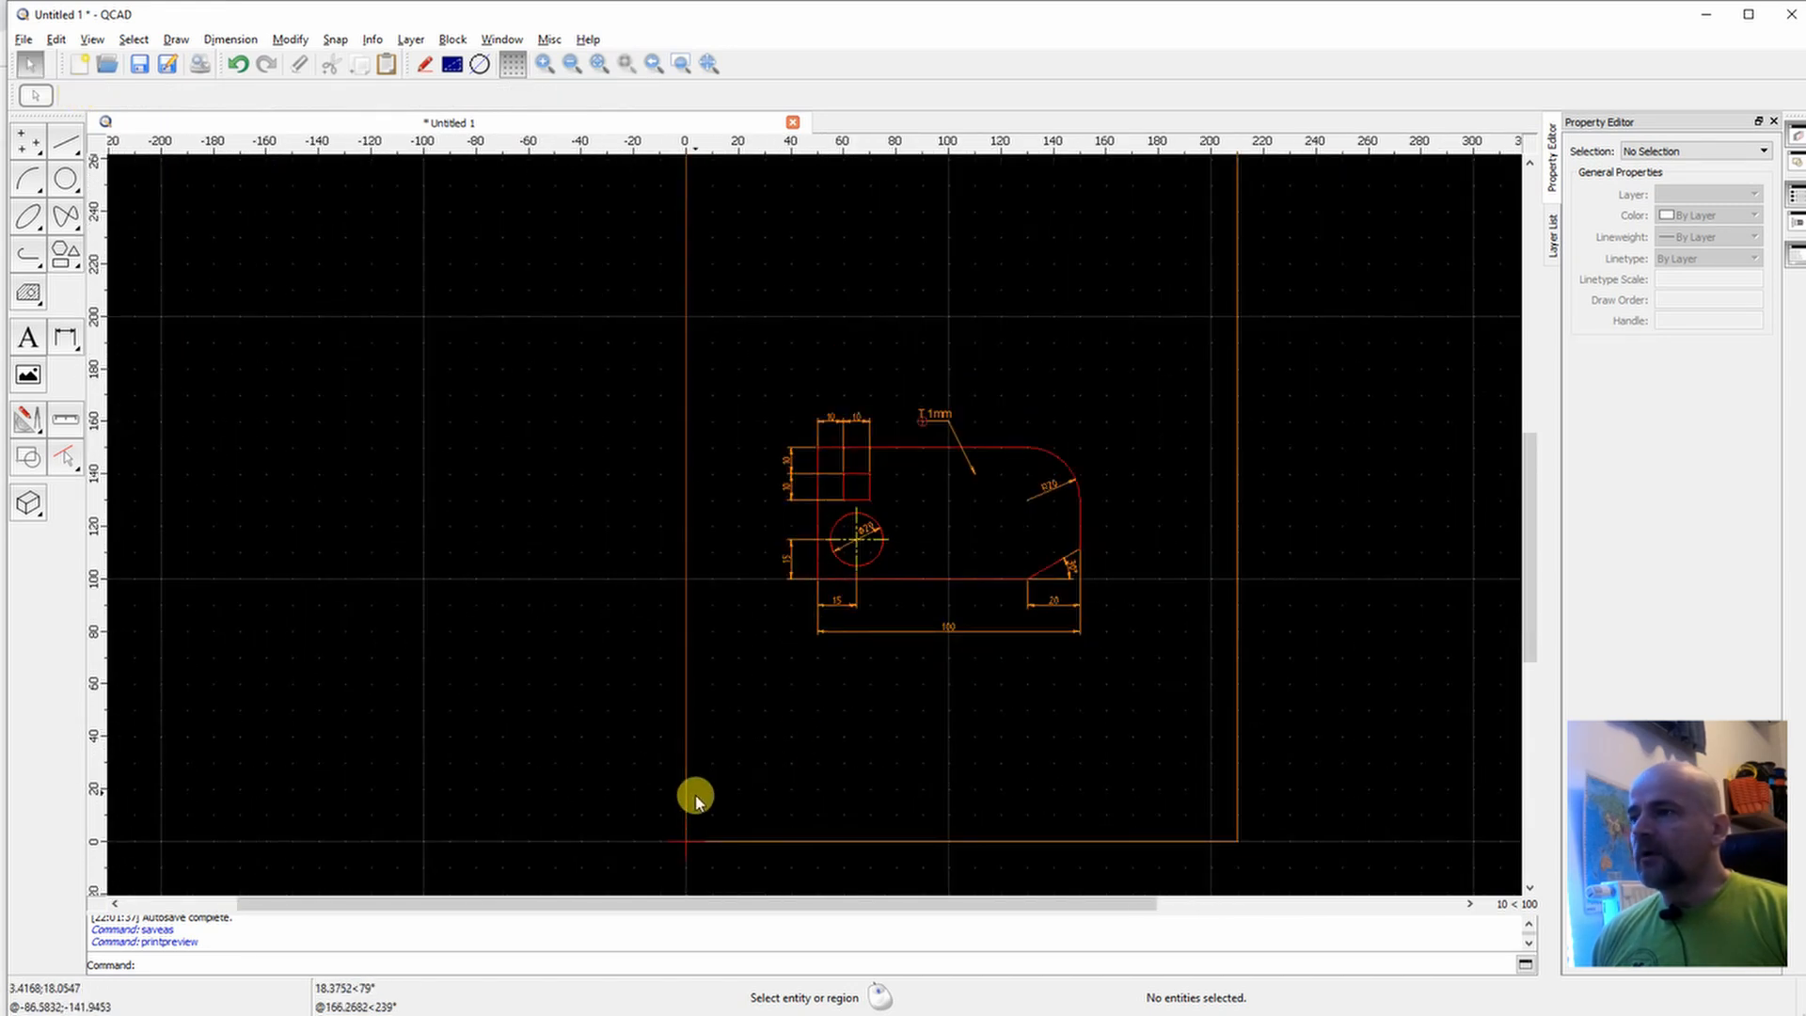
click(65, 143)
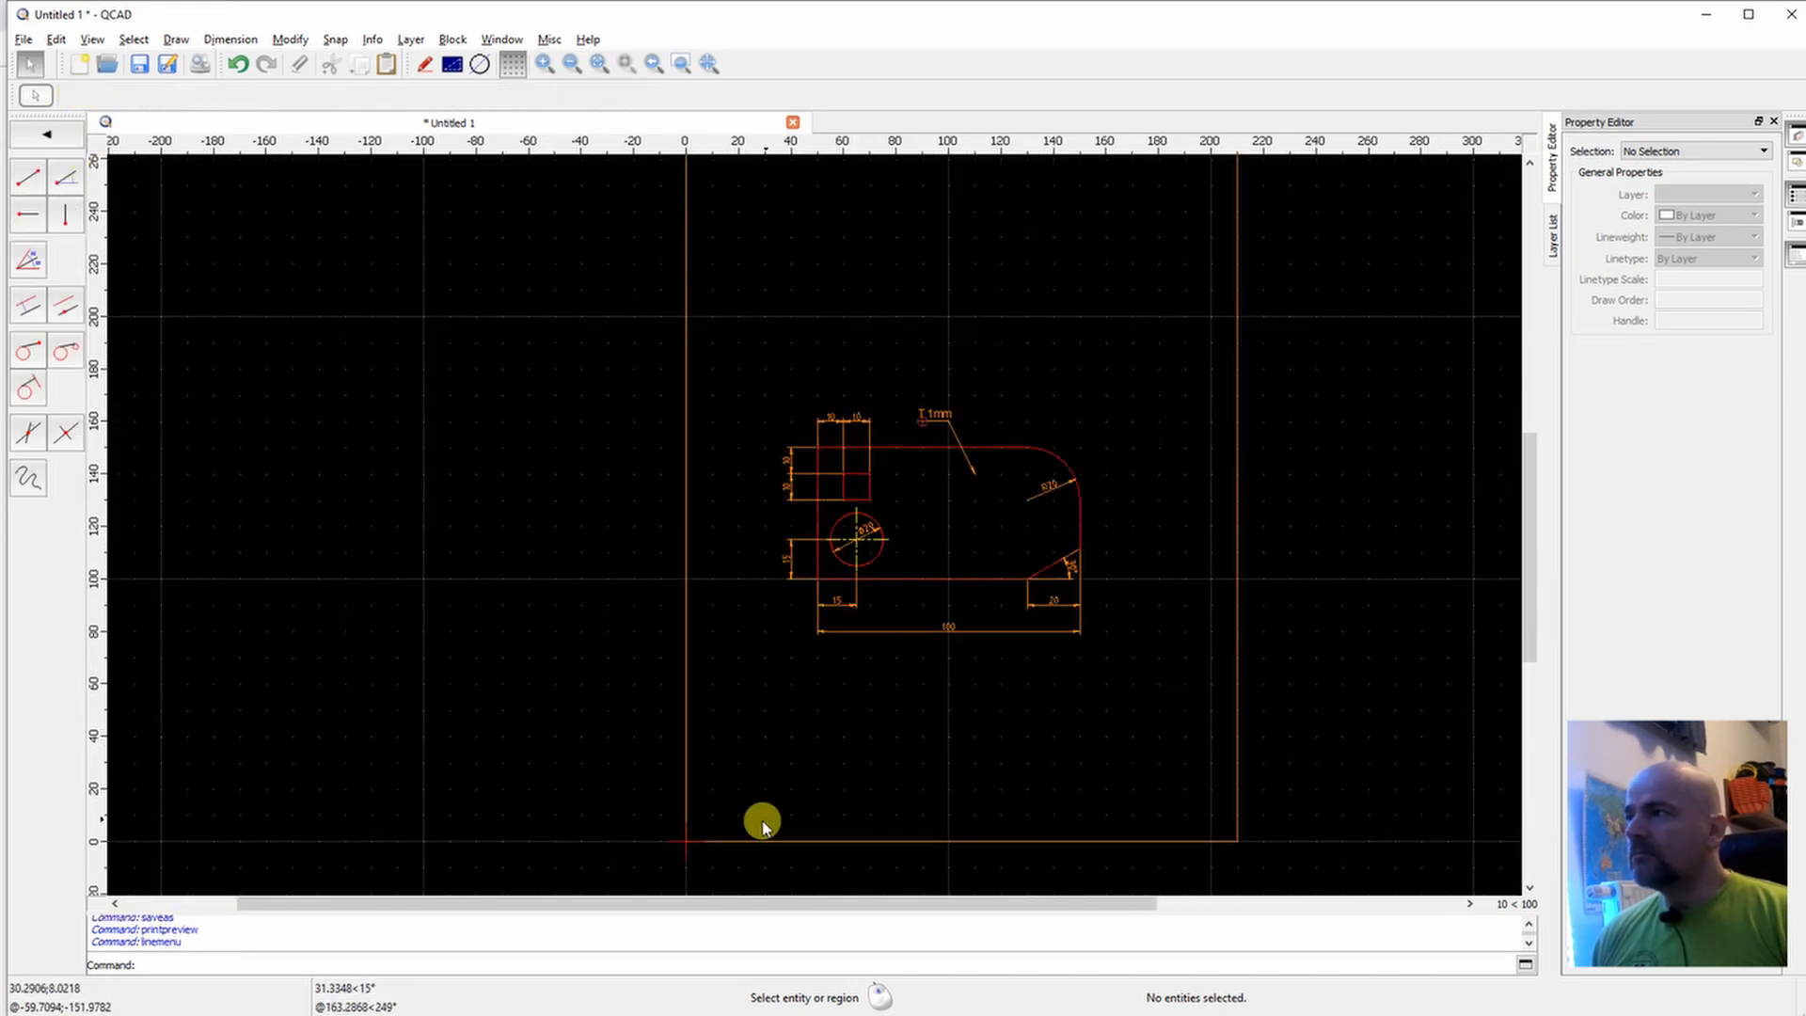
click(28, 177)
click(712, 814)
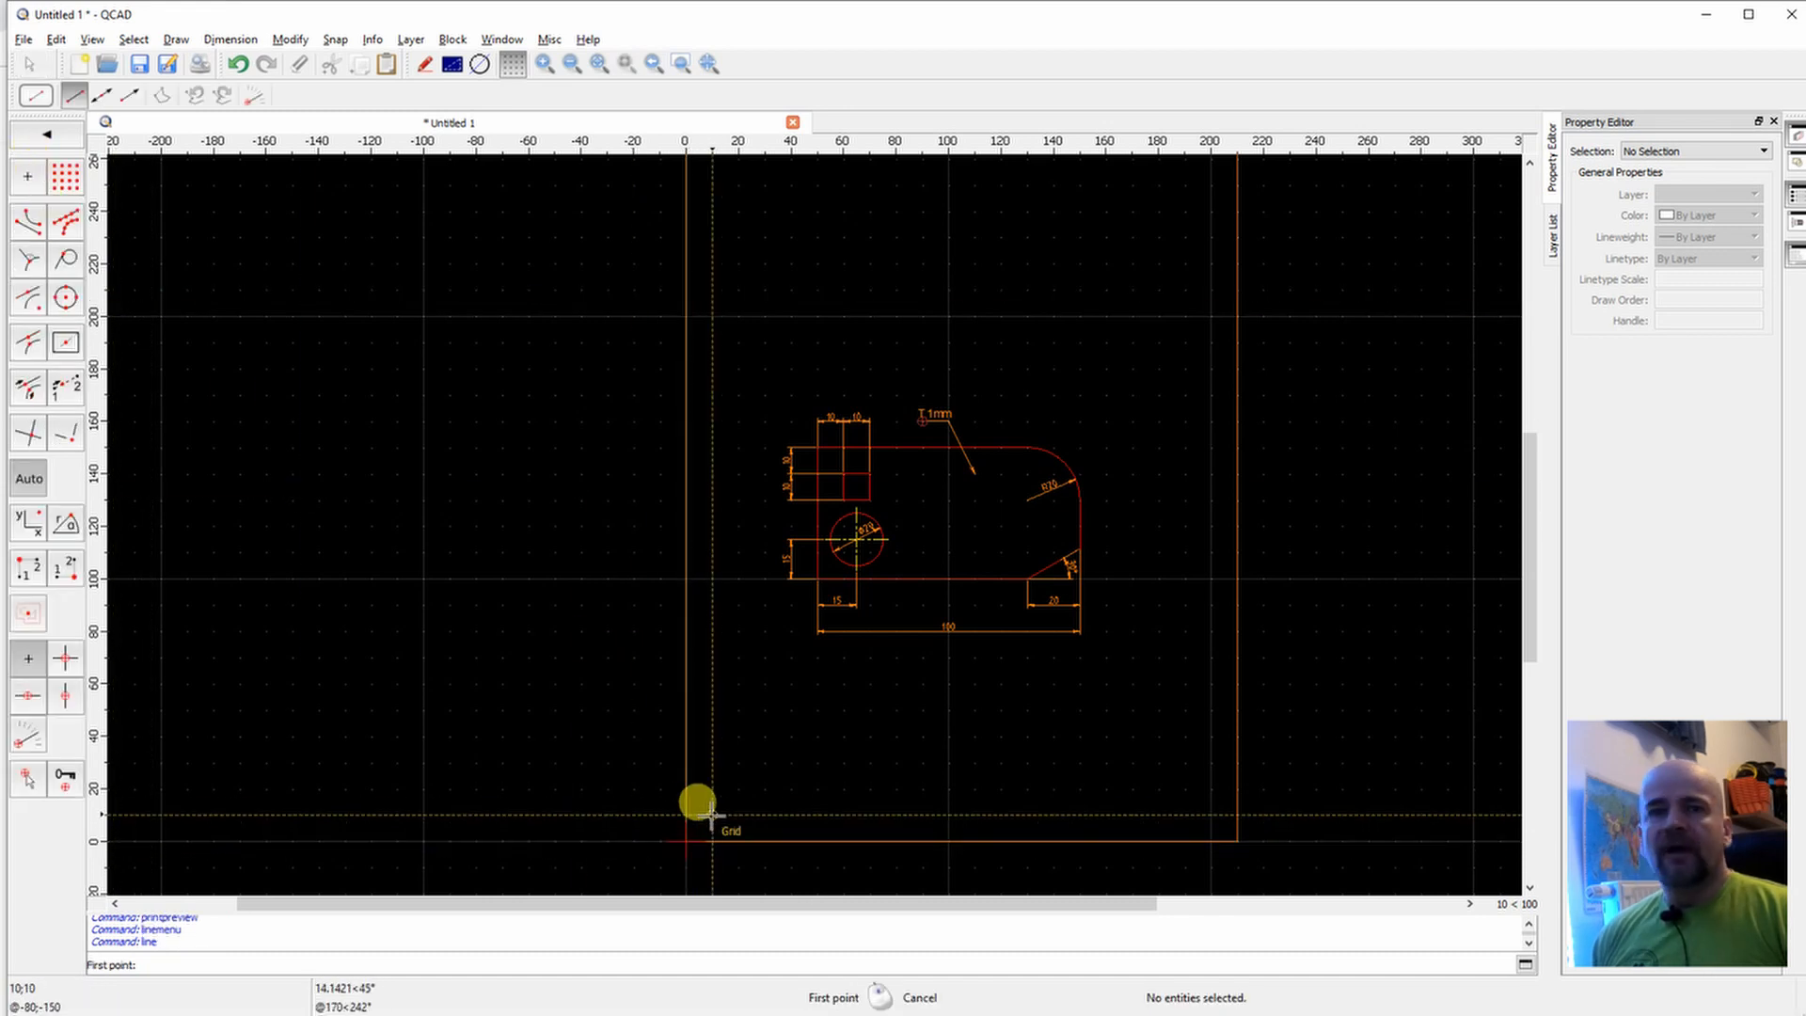
right_click(1224, 837)
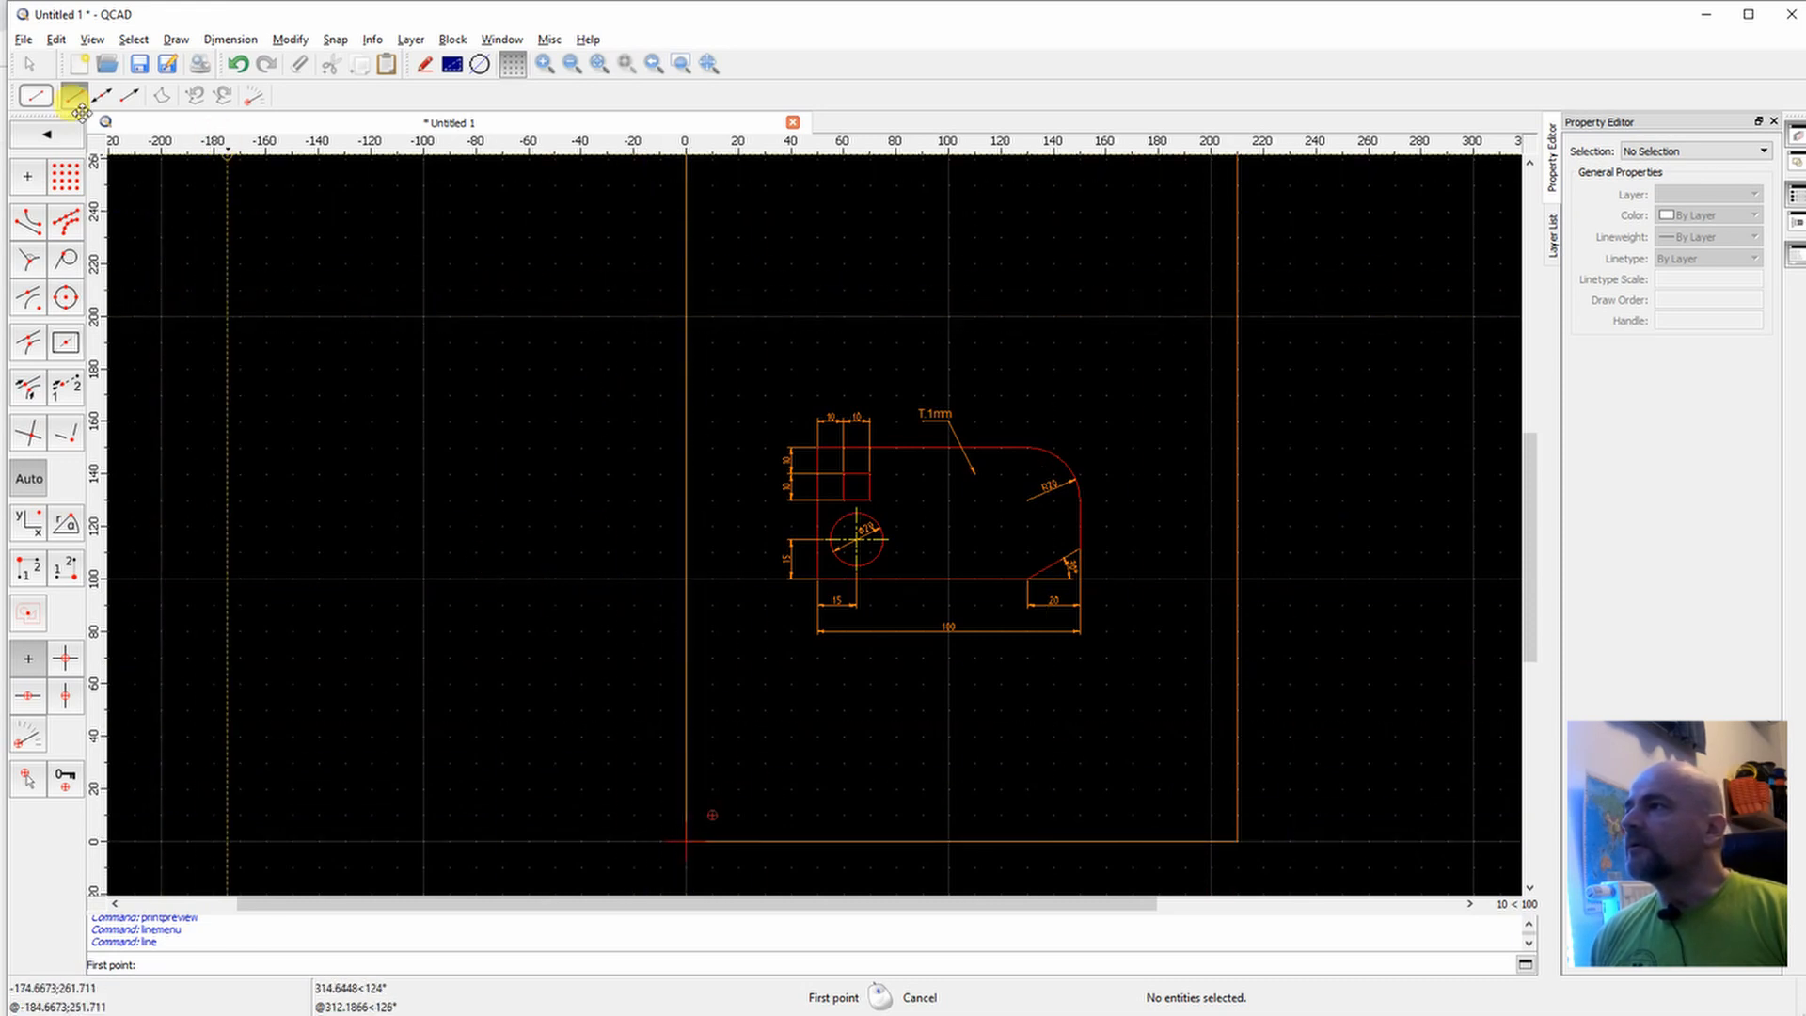
Draw parallel lines at a distance of 10 inside all four edges of the sheet frame.
click(48, 138)
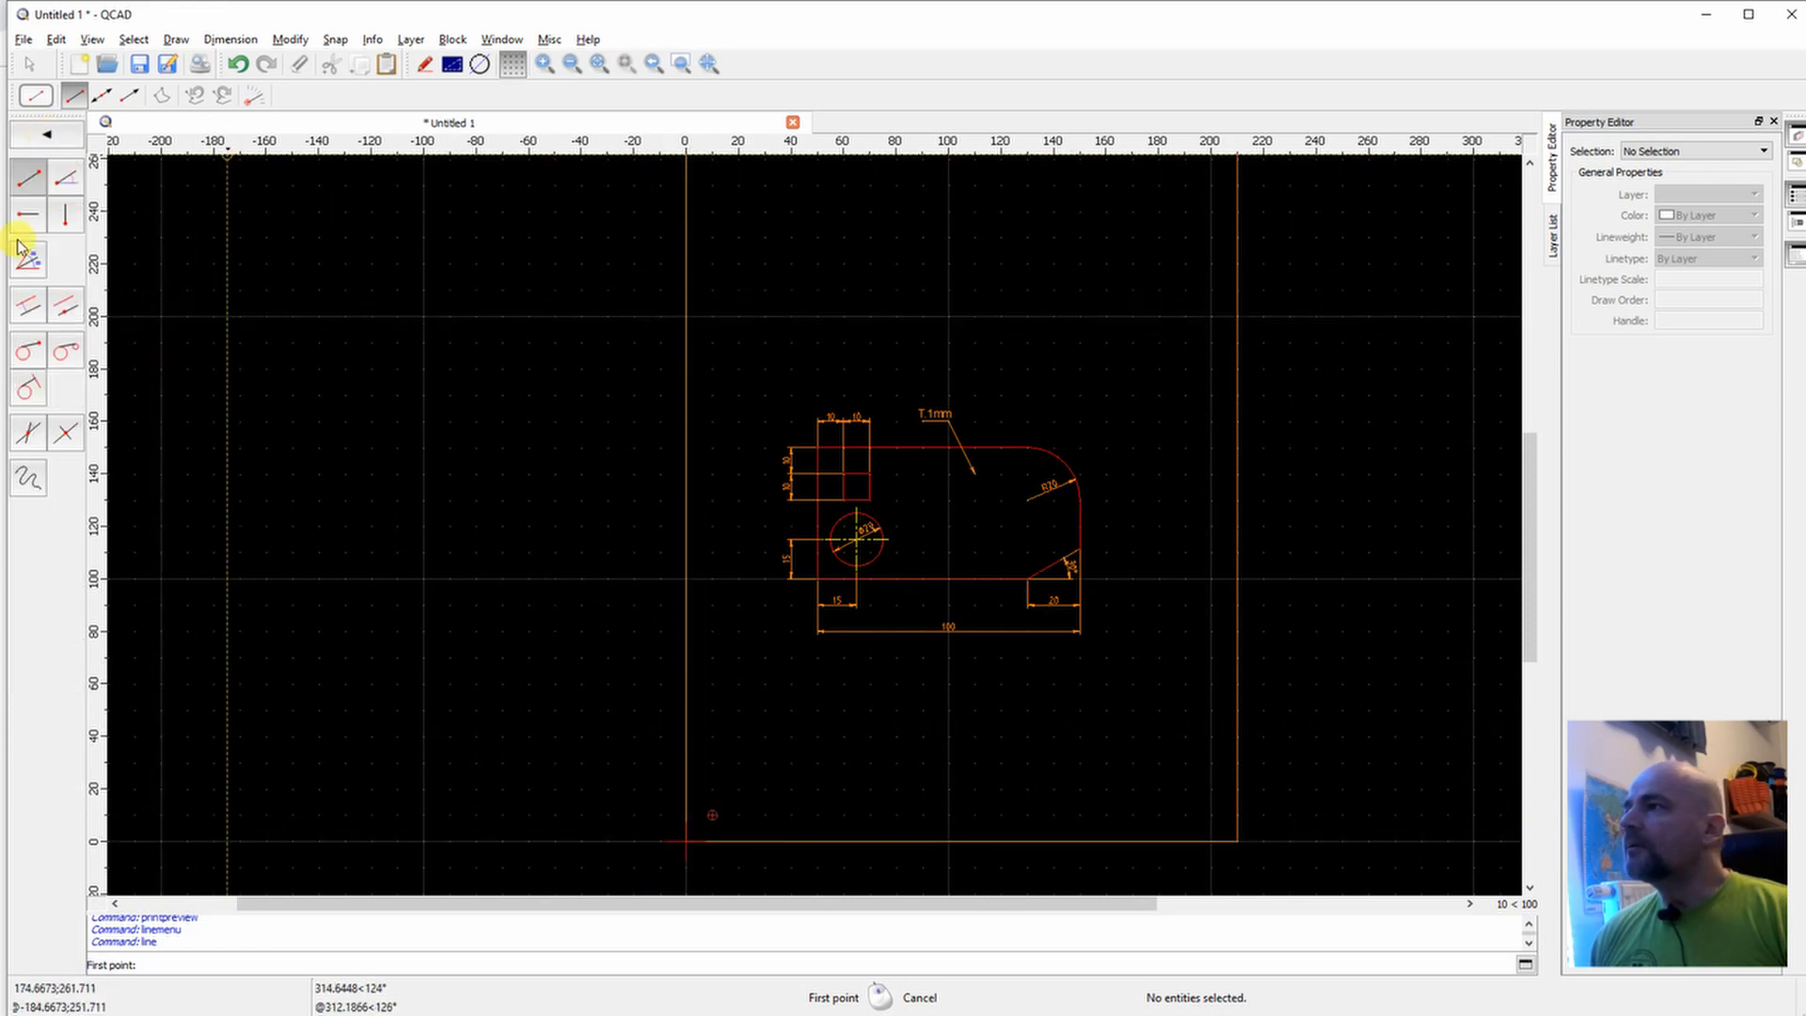
click(66, 308)
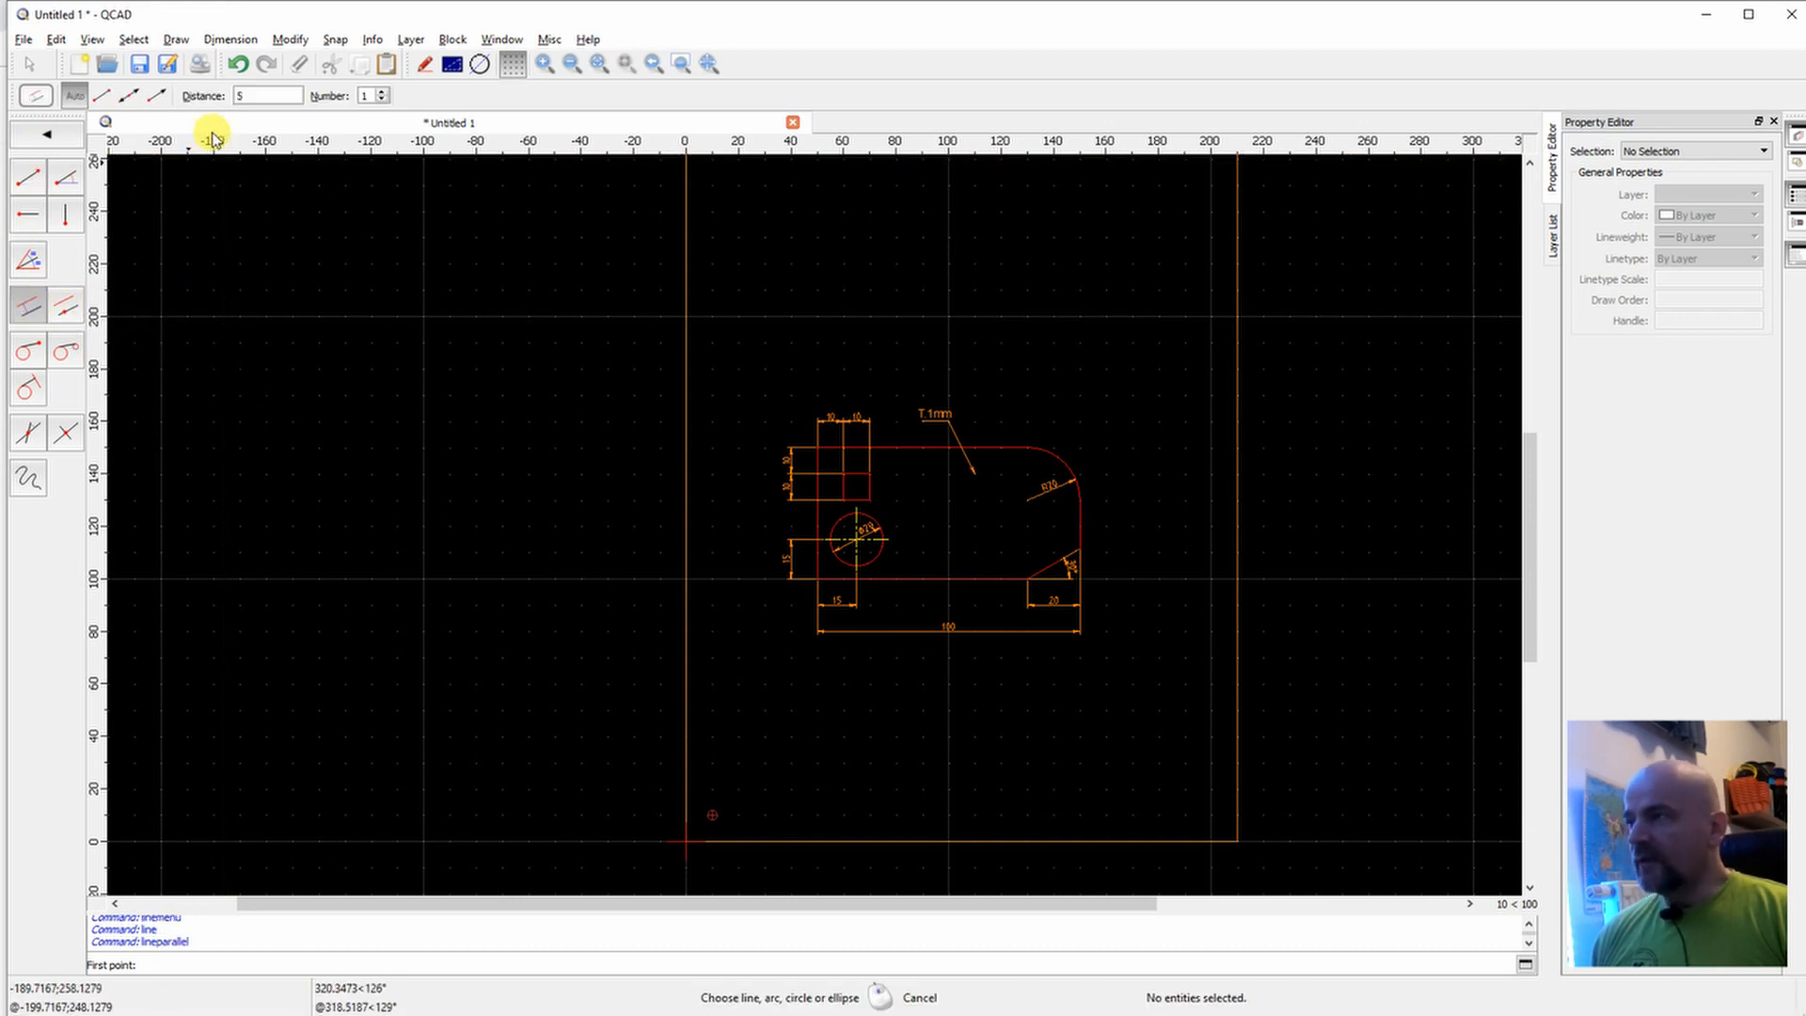
double_click(247, 96)
text(10)
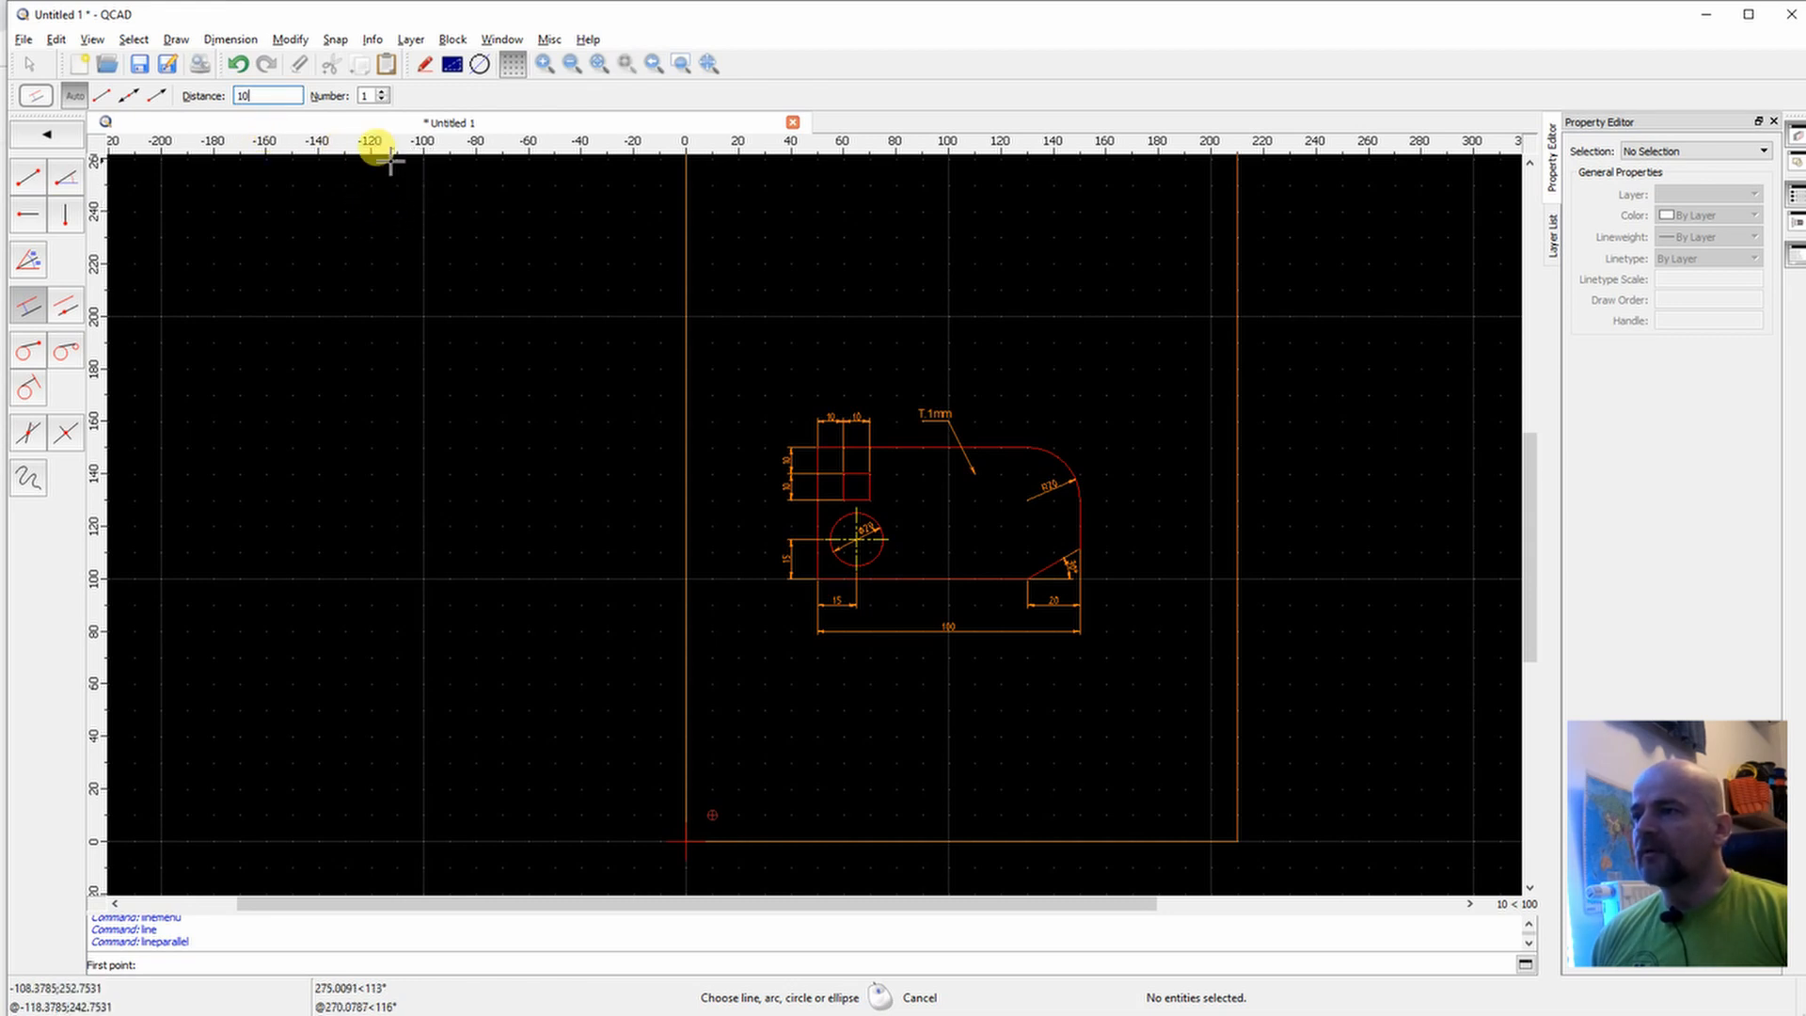
click(696, 678)
click(779, 826)
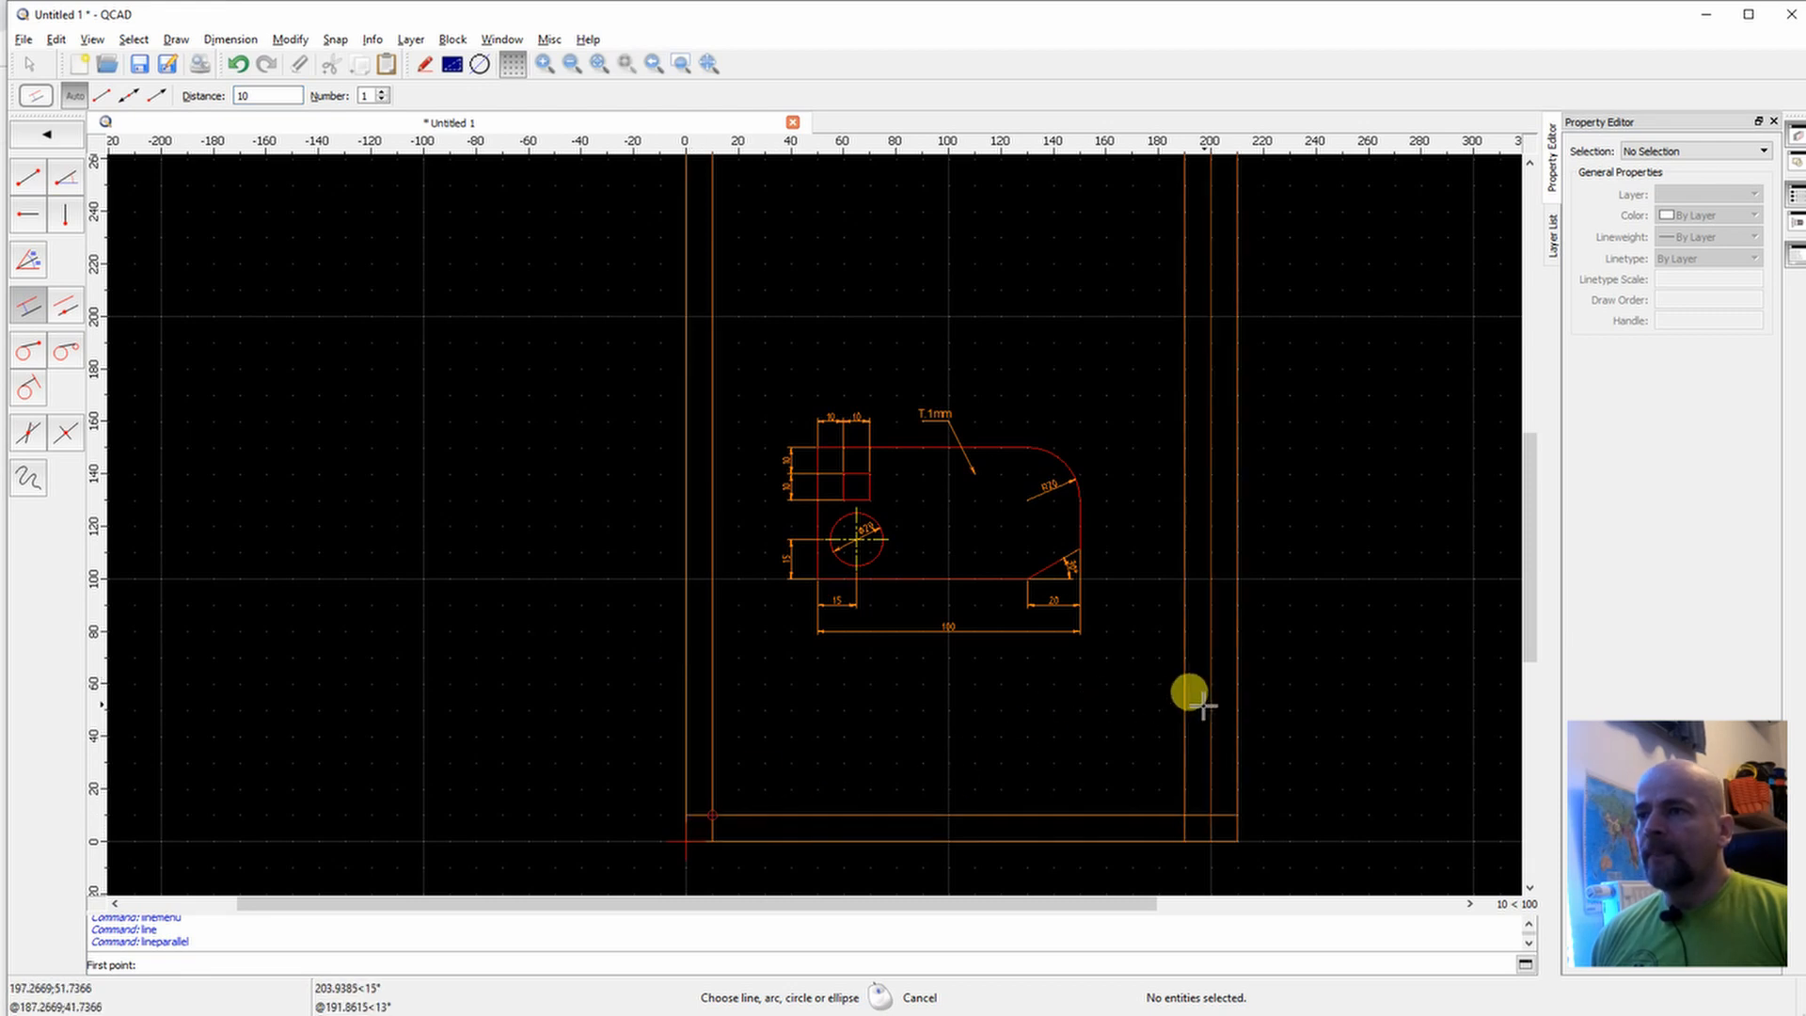
scroll(1160, 645, down, 5)
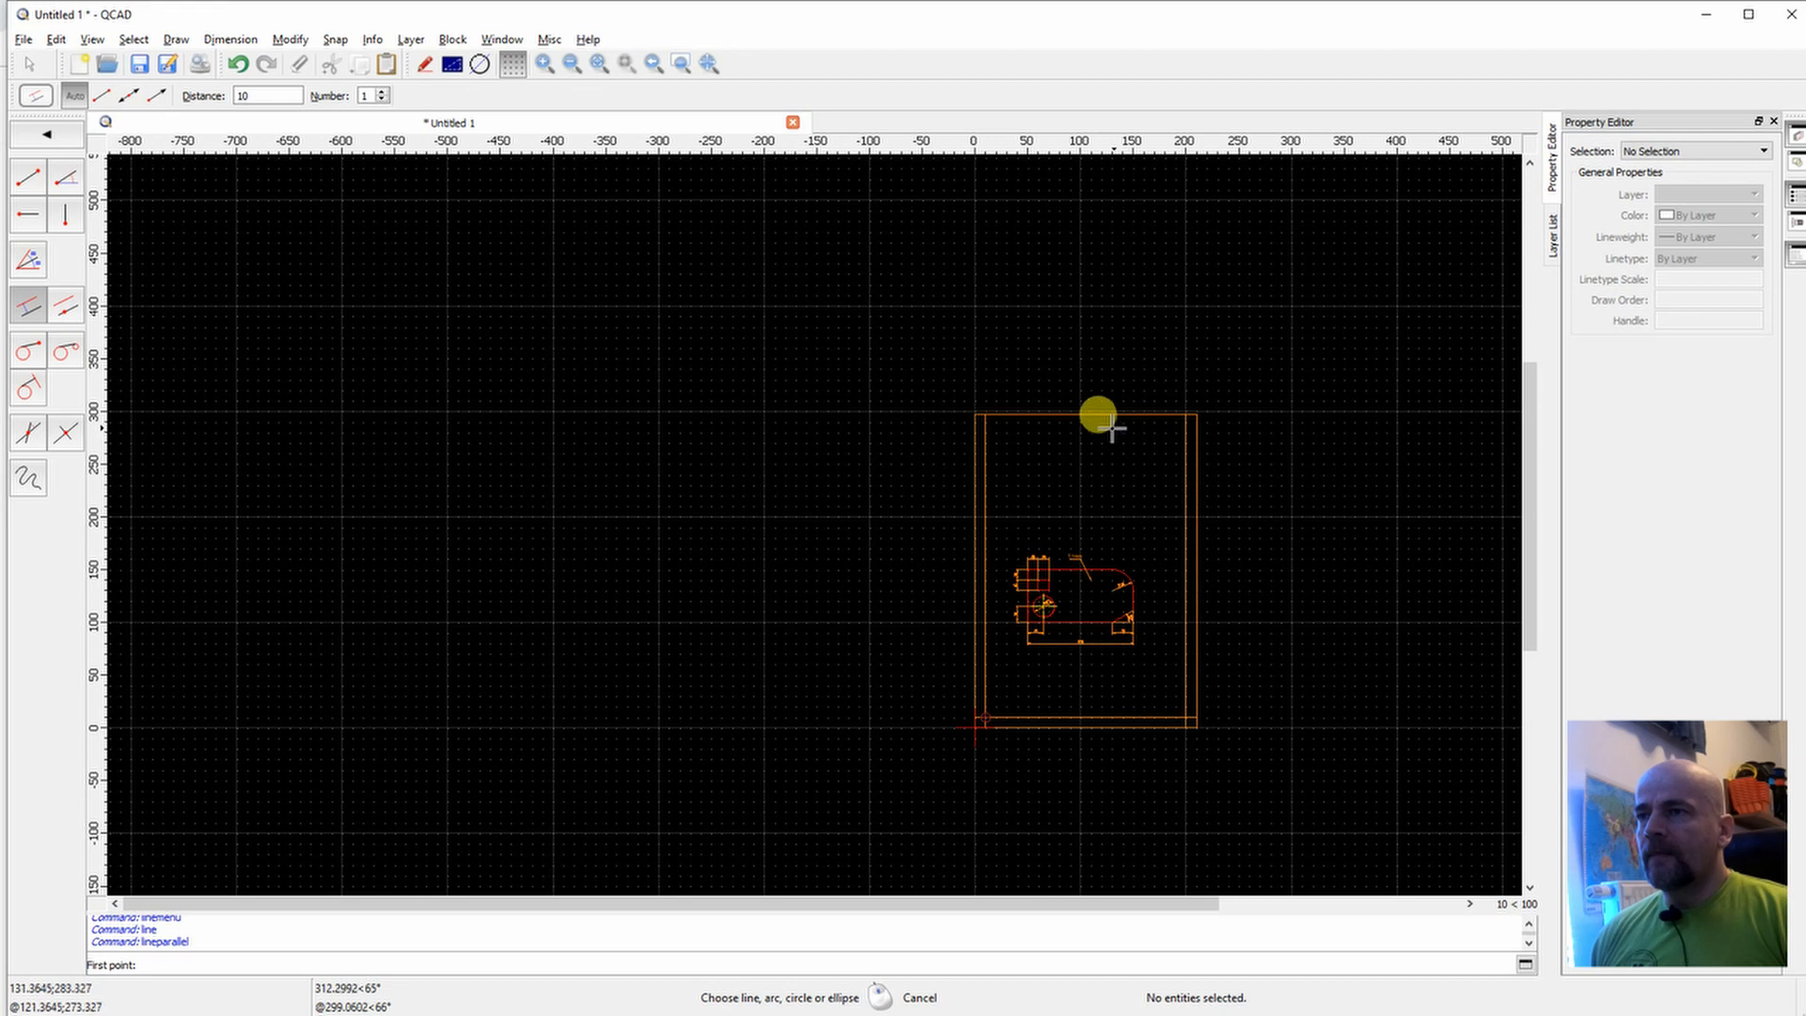
scroll(1040, 468, up, 3)
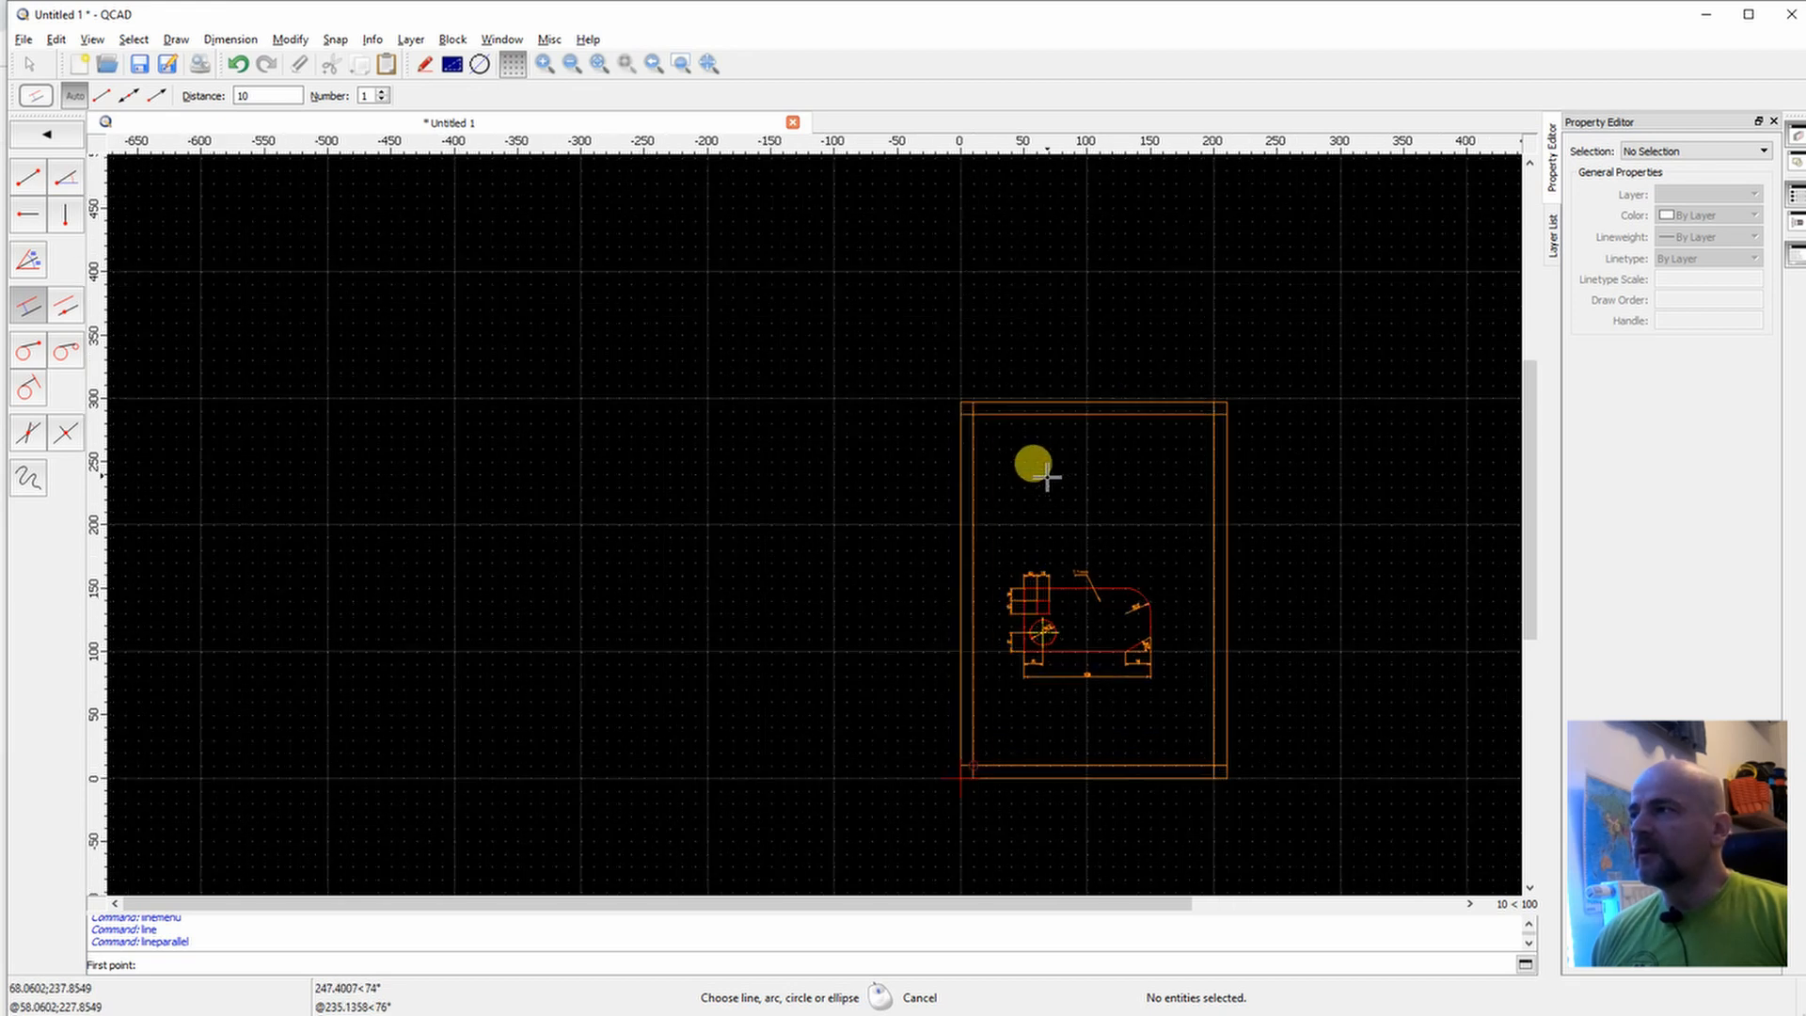
Break out the overhanging segments of the inner border lines at all four corners, with Remove Segment enabled.
click(45, 137)
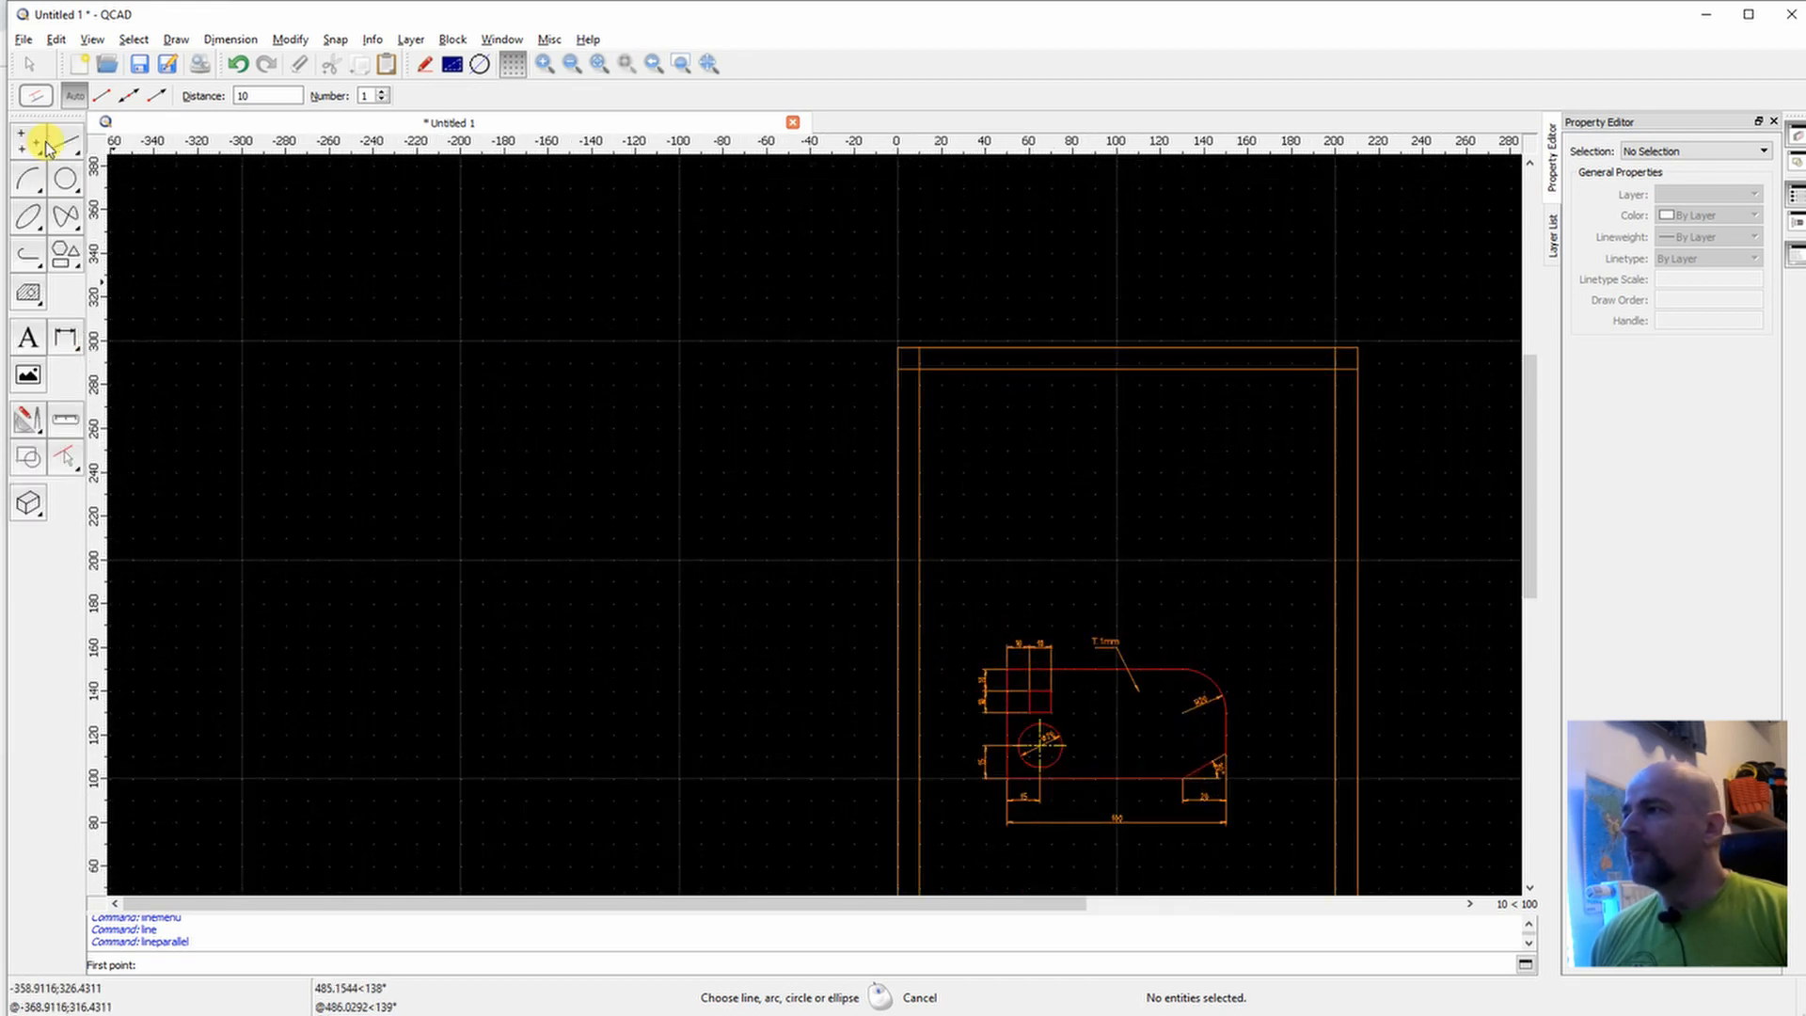
click(42, 435)
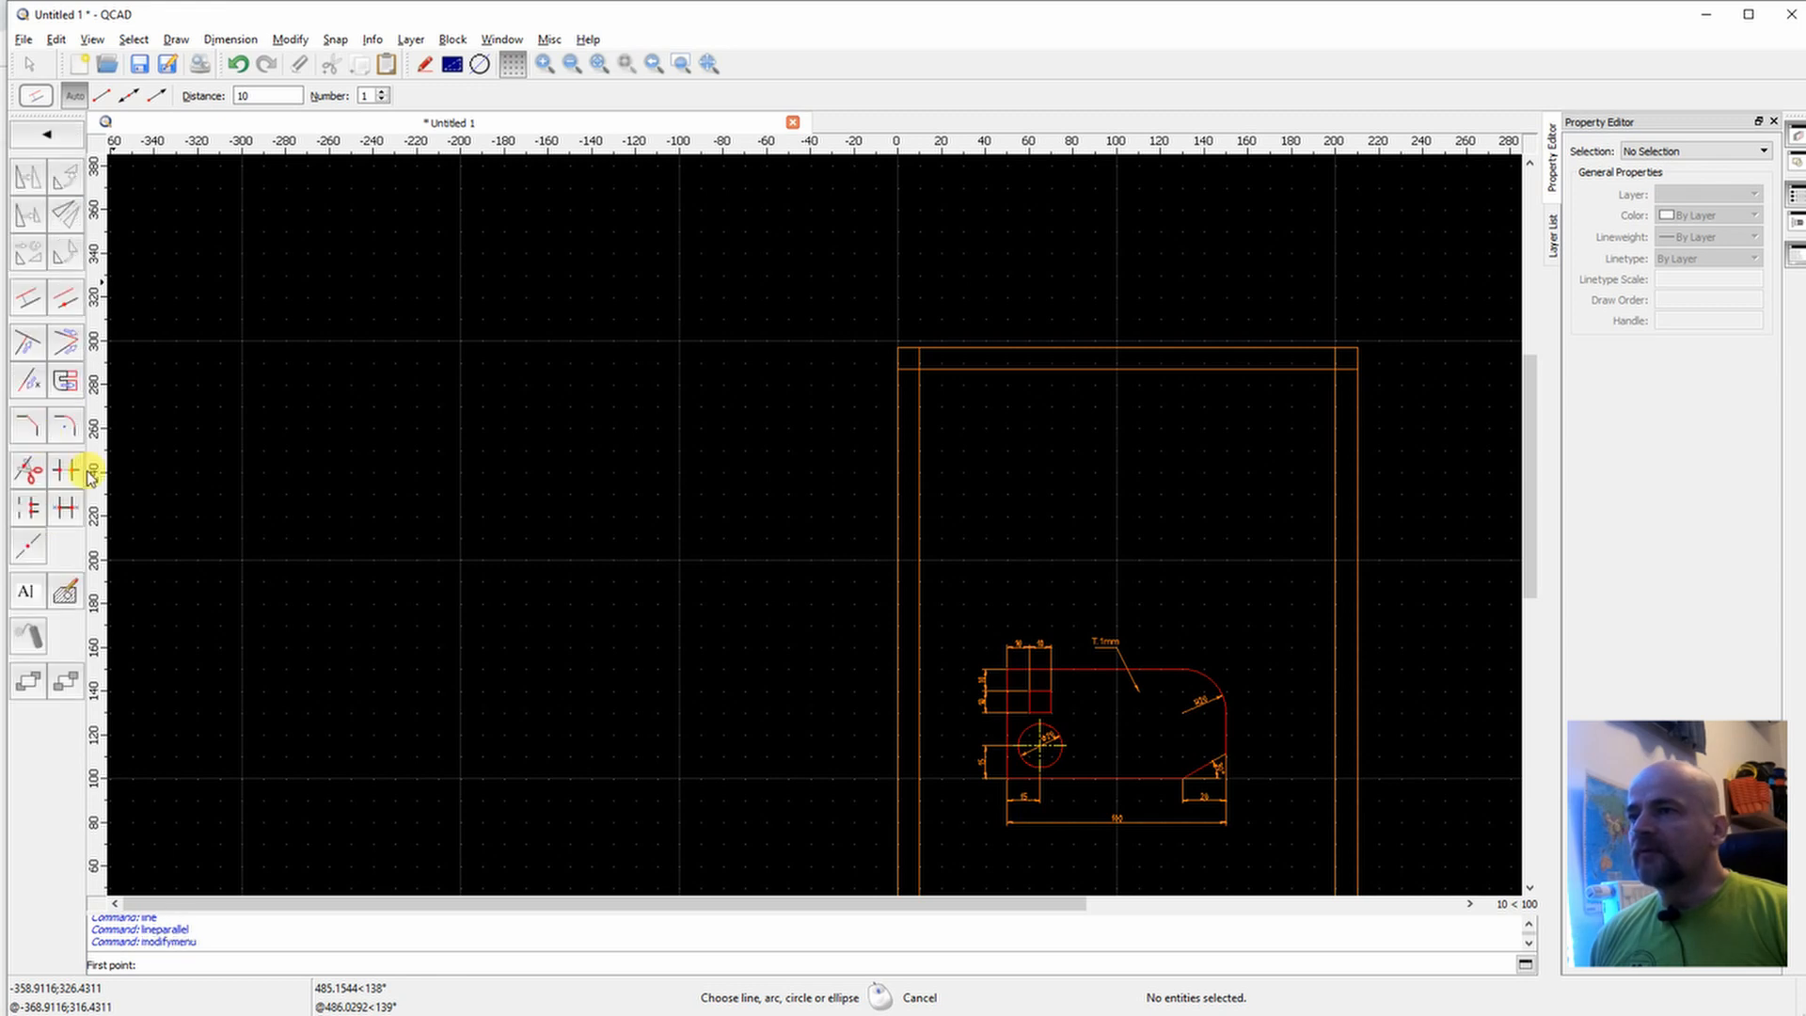
click(65, 473)
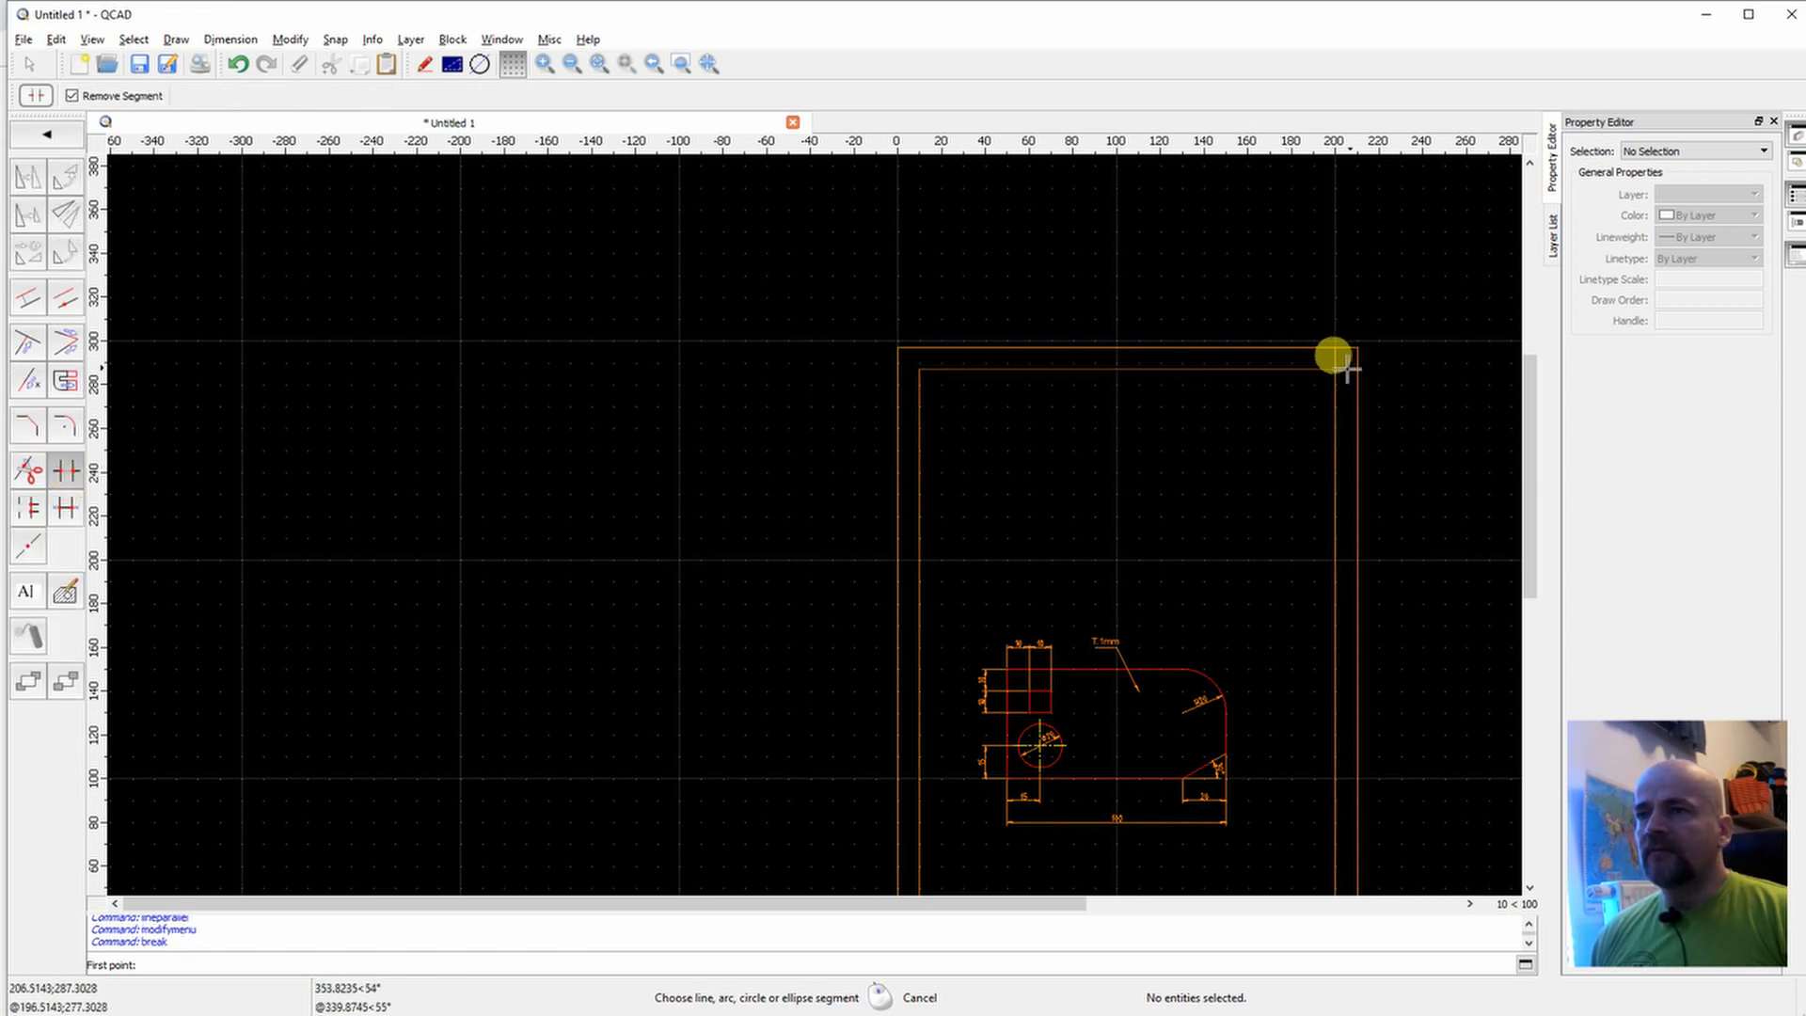
scroll(1298, 606, up, 1)
middle_drag(1275, 572, 1174, 221)
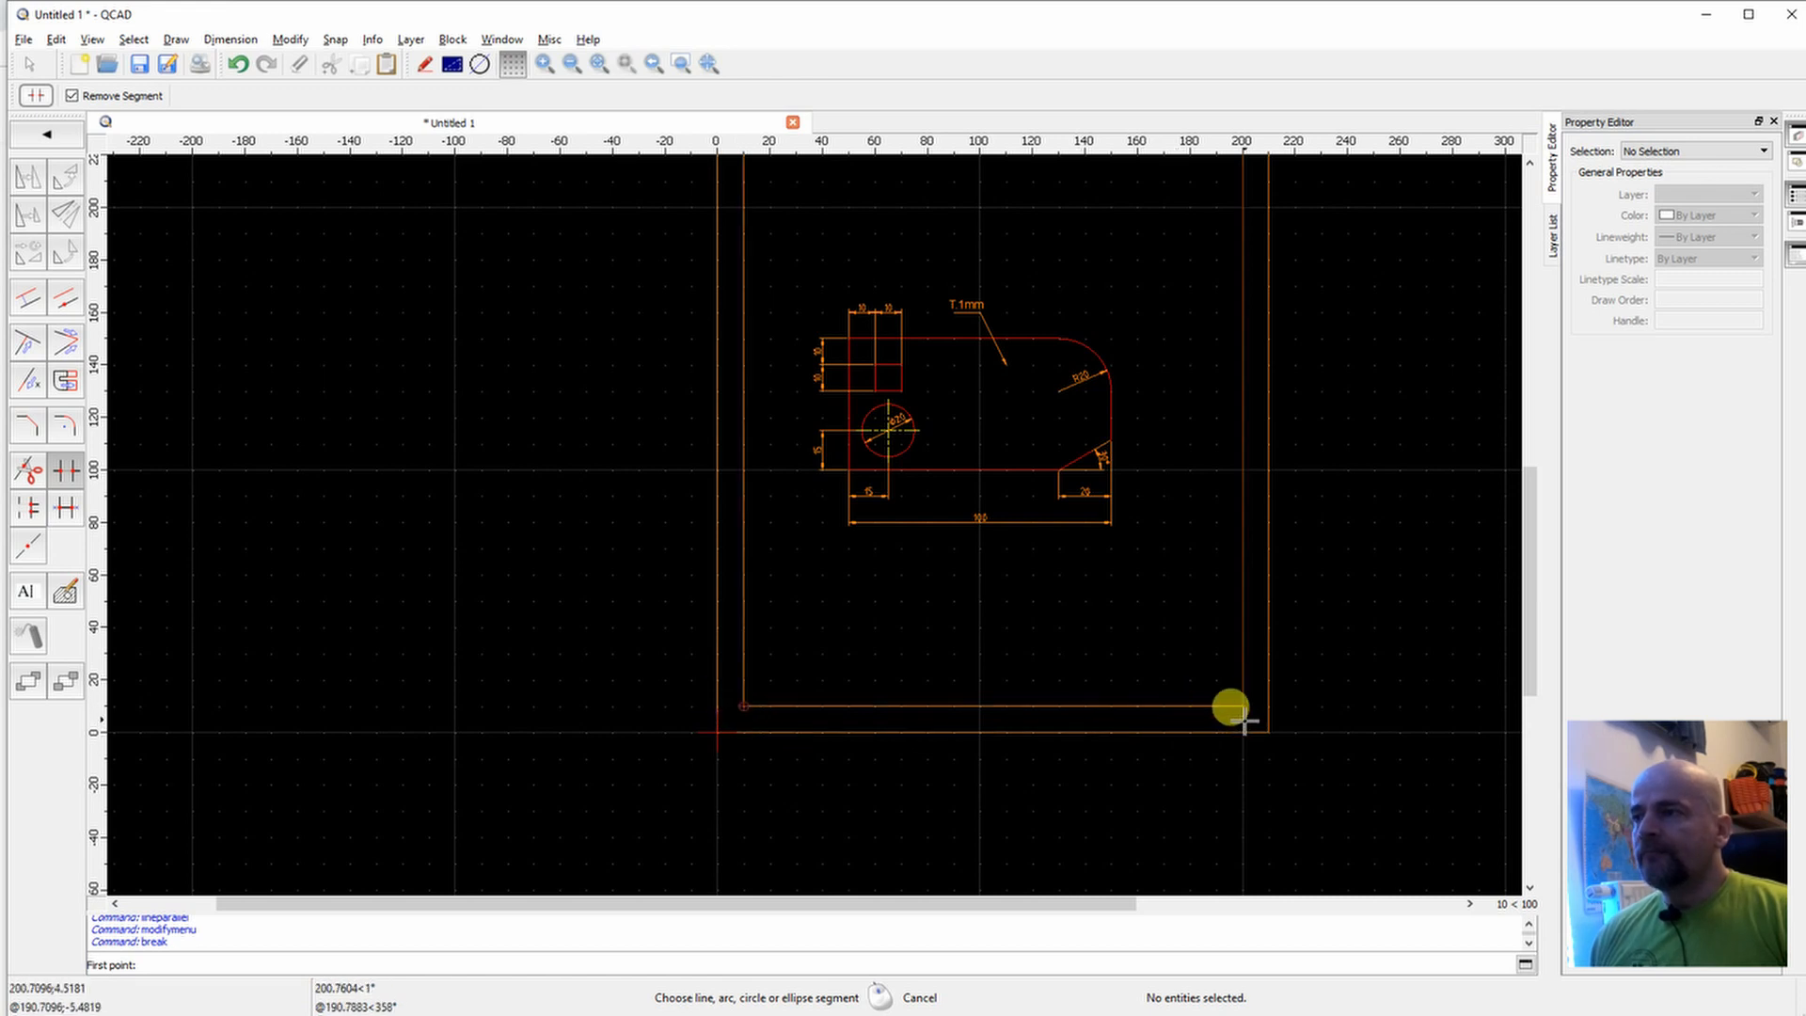
scroll(765, 626, up, 2)
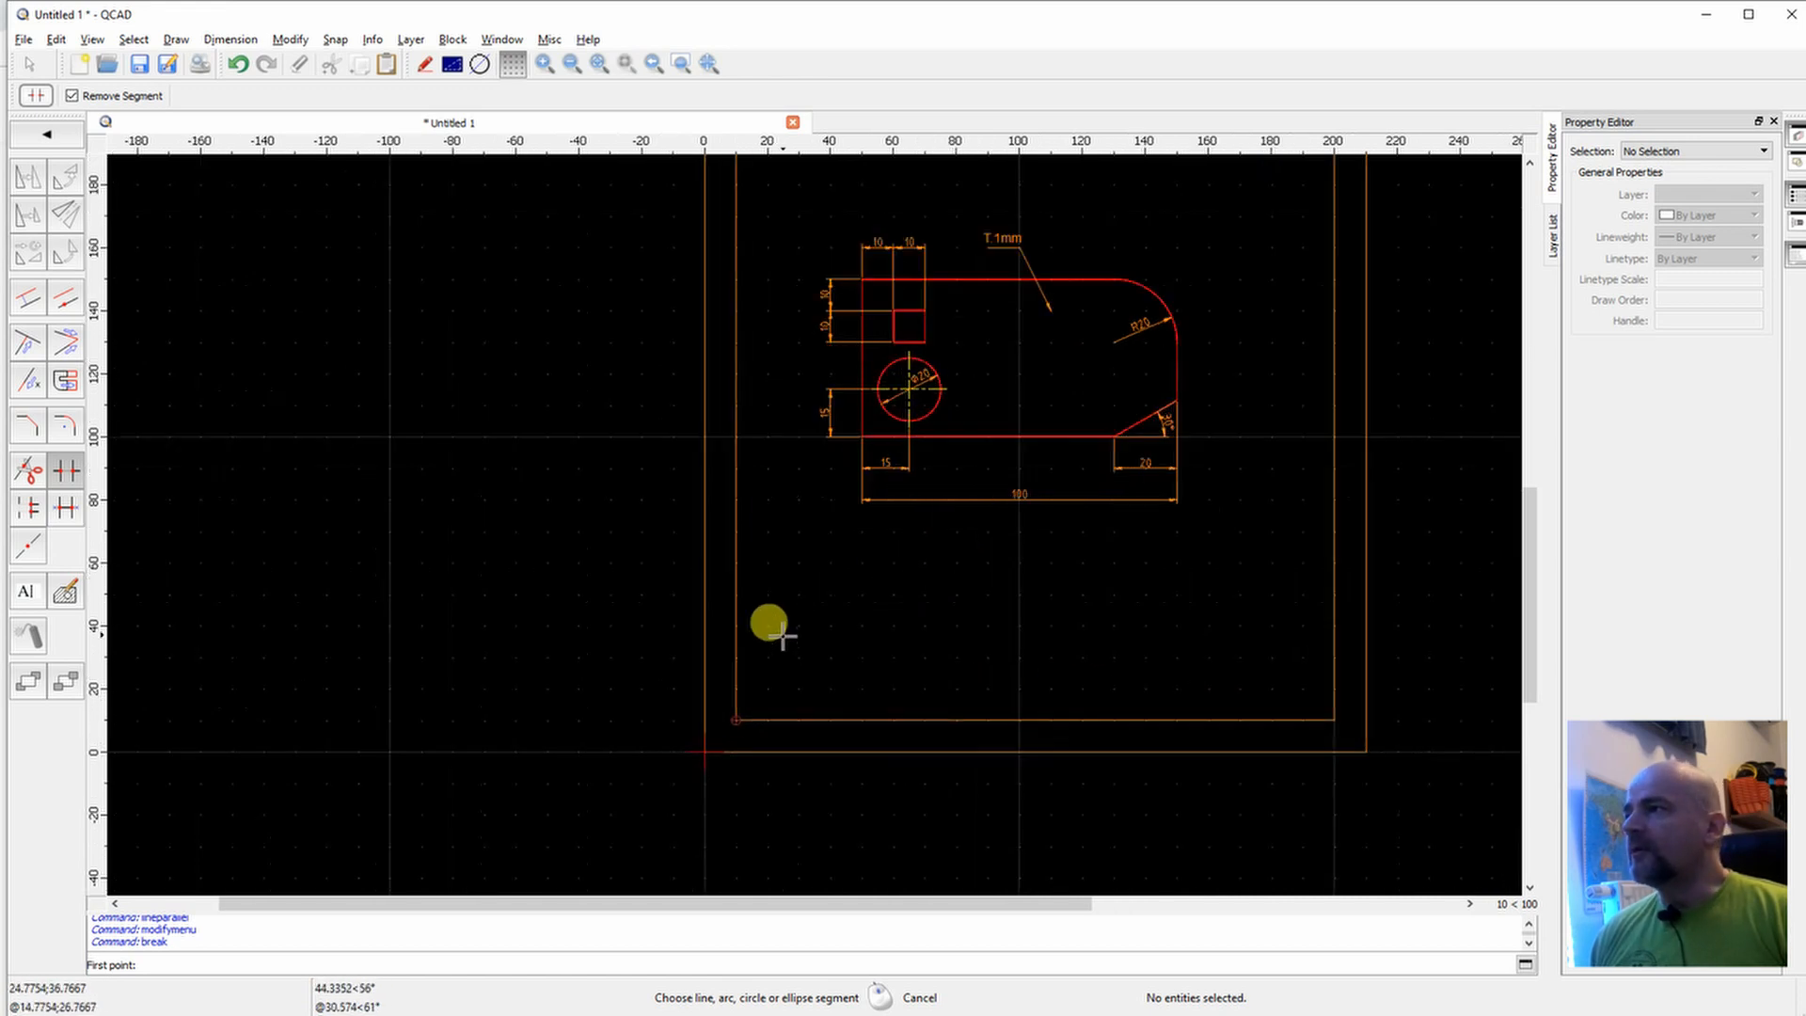
Draw a horizontal line across the inner border from 10,30 to 200,30 to form a title strip.
click(45, 143)
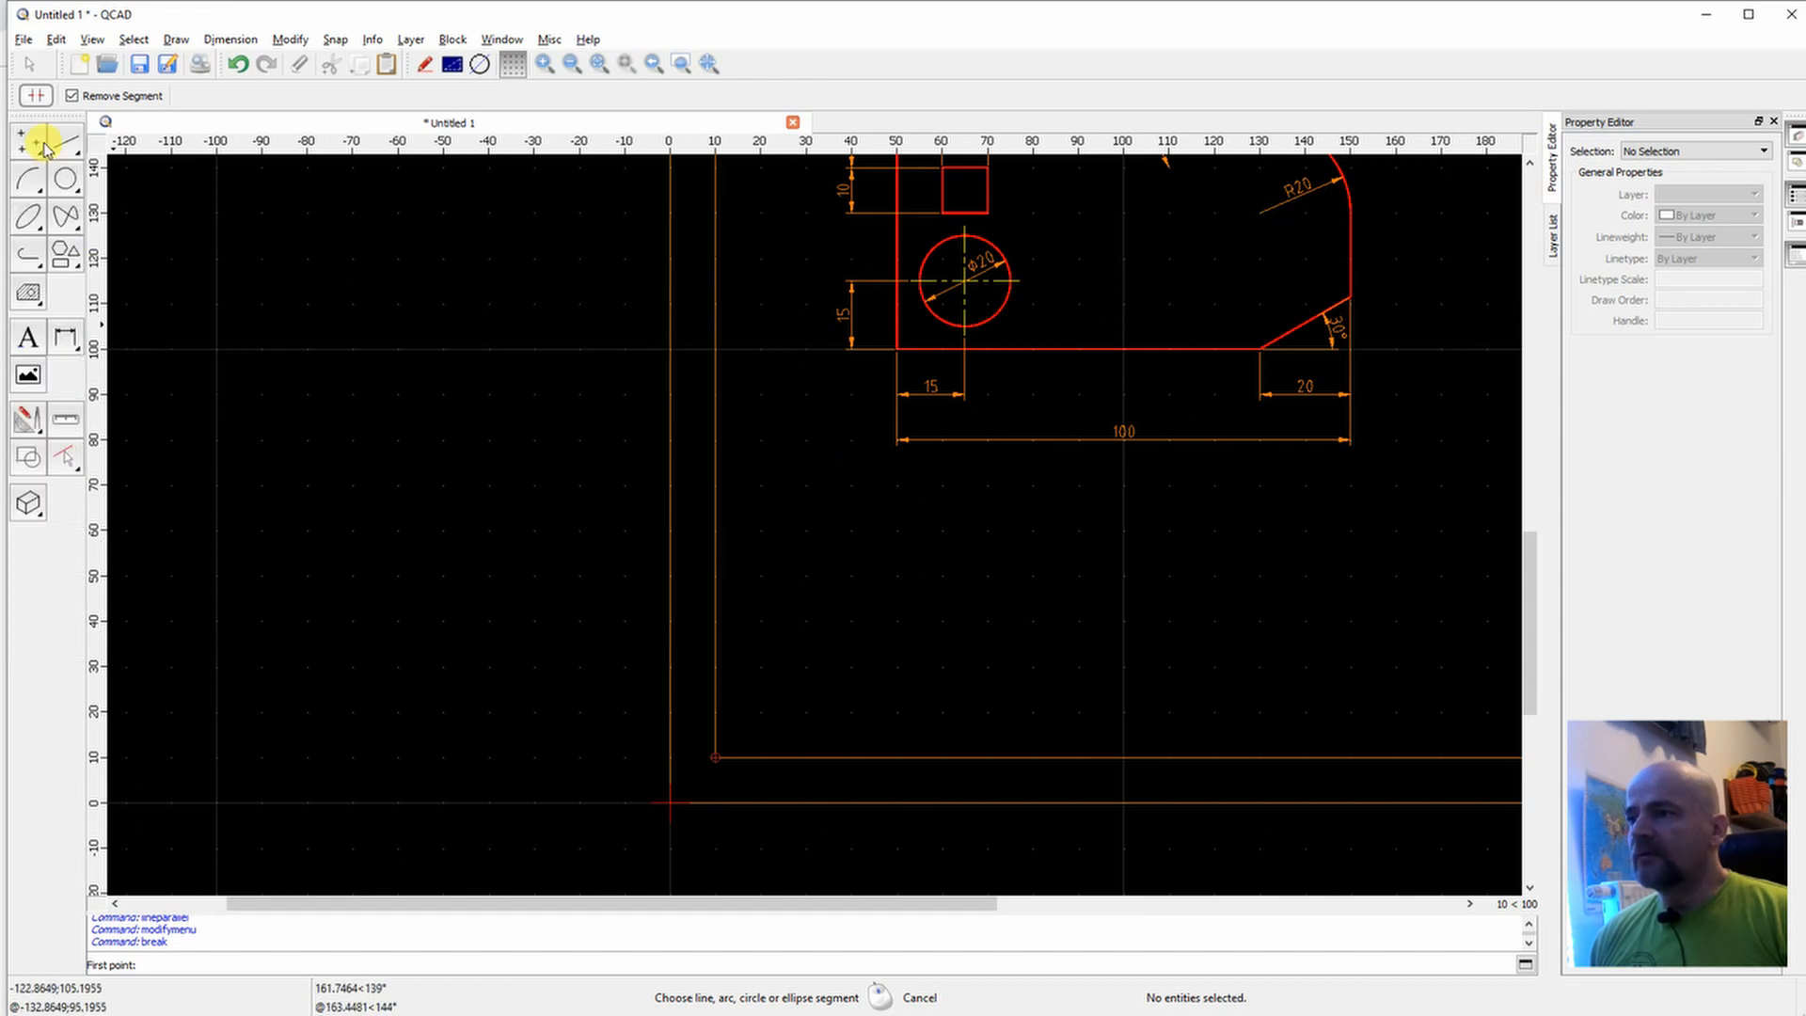
click(66, 149)
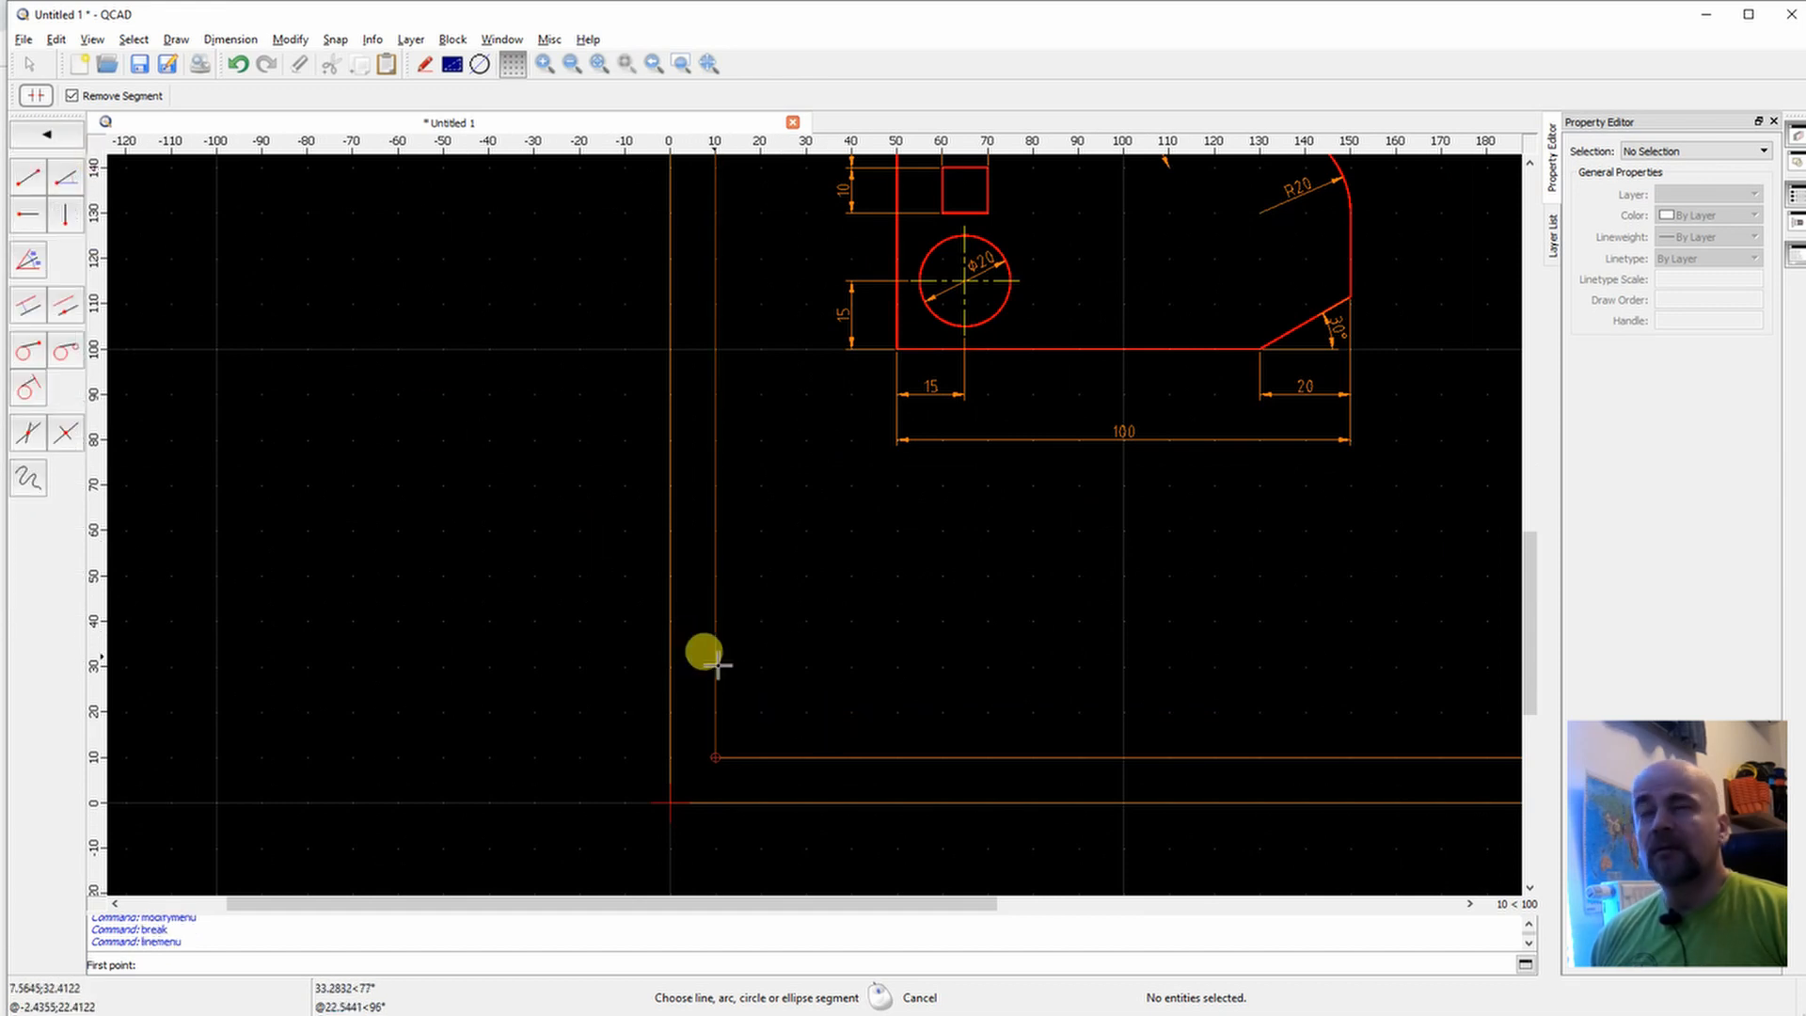
scroll(743, 673, down, 1)
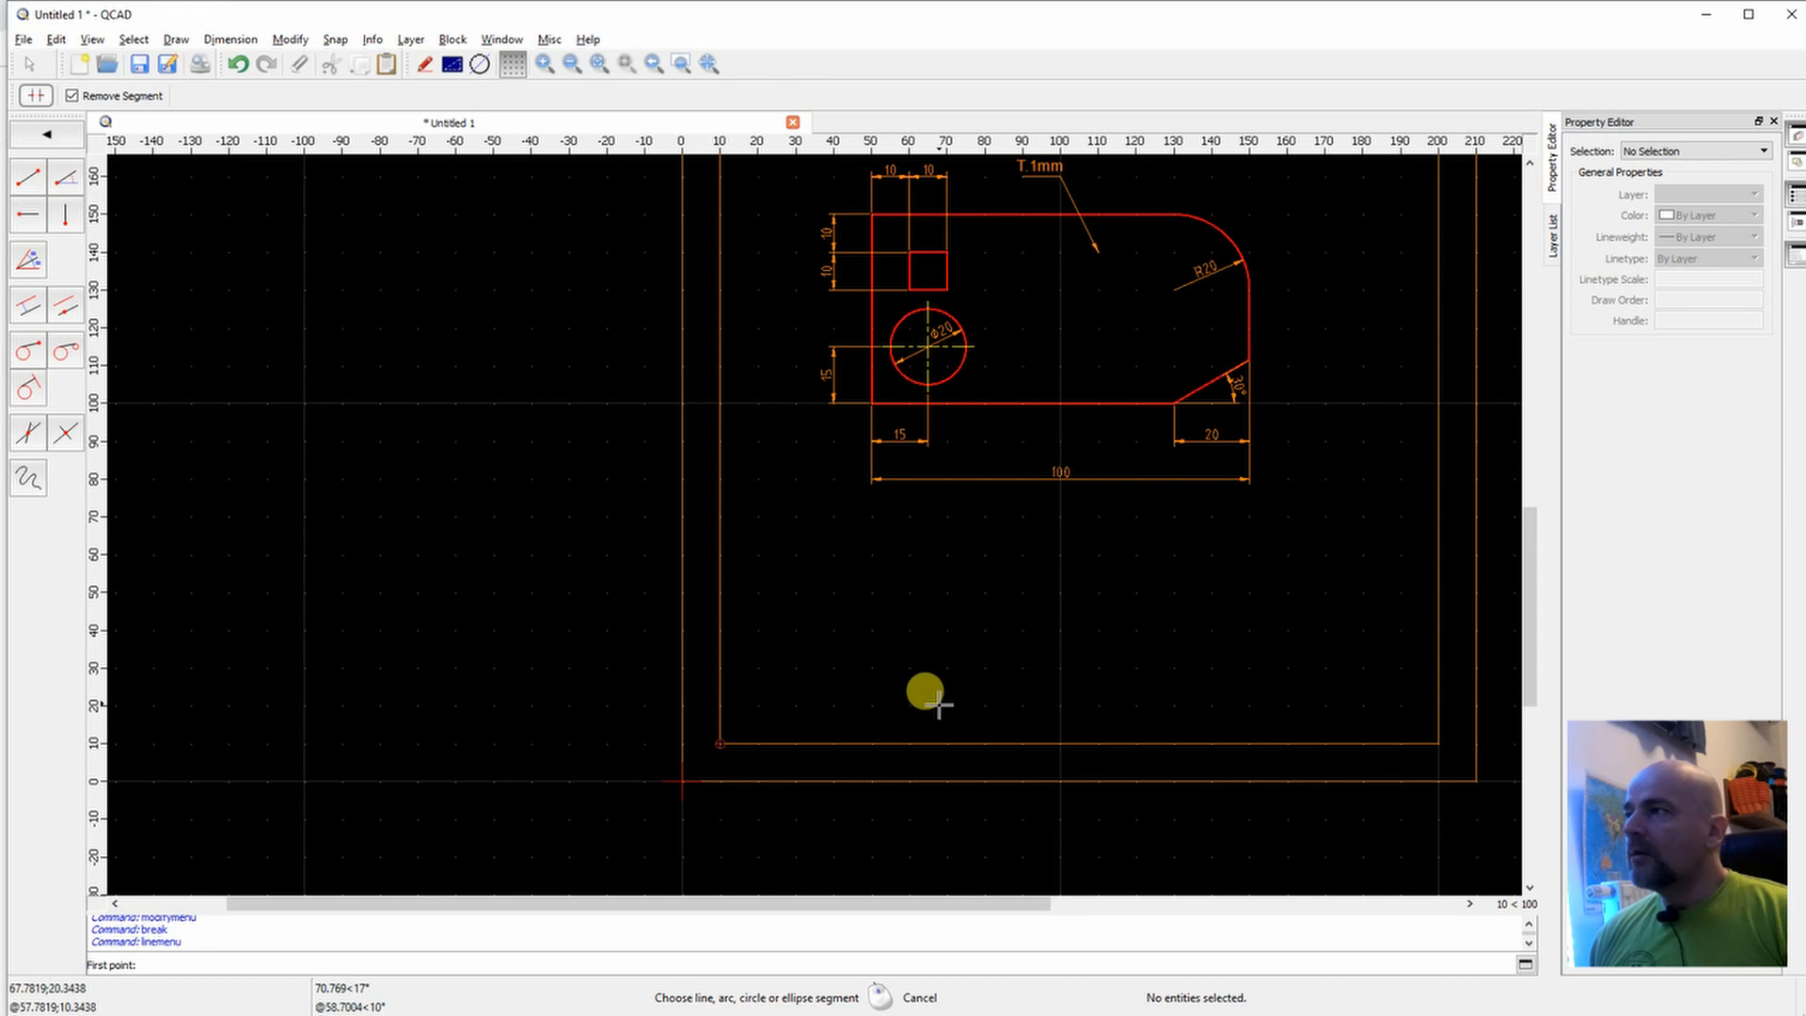
click(38, 185)
click(719, 668)
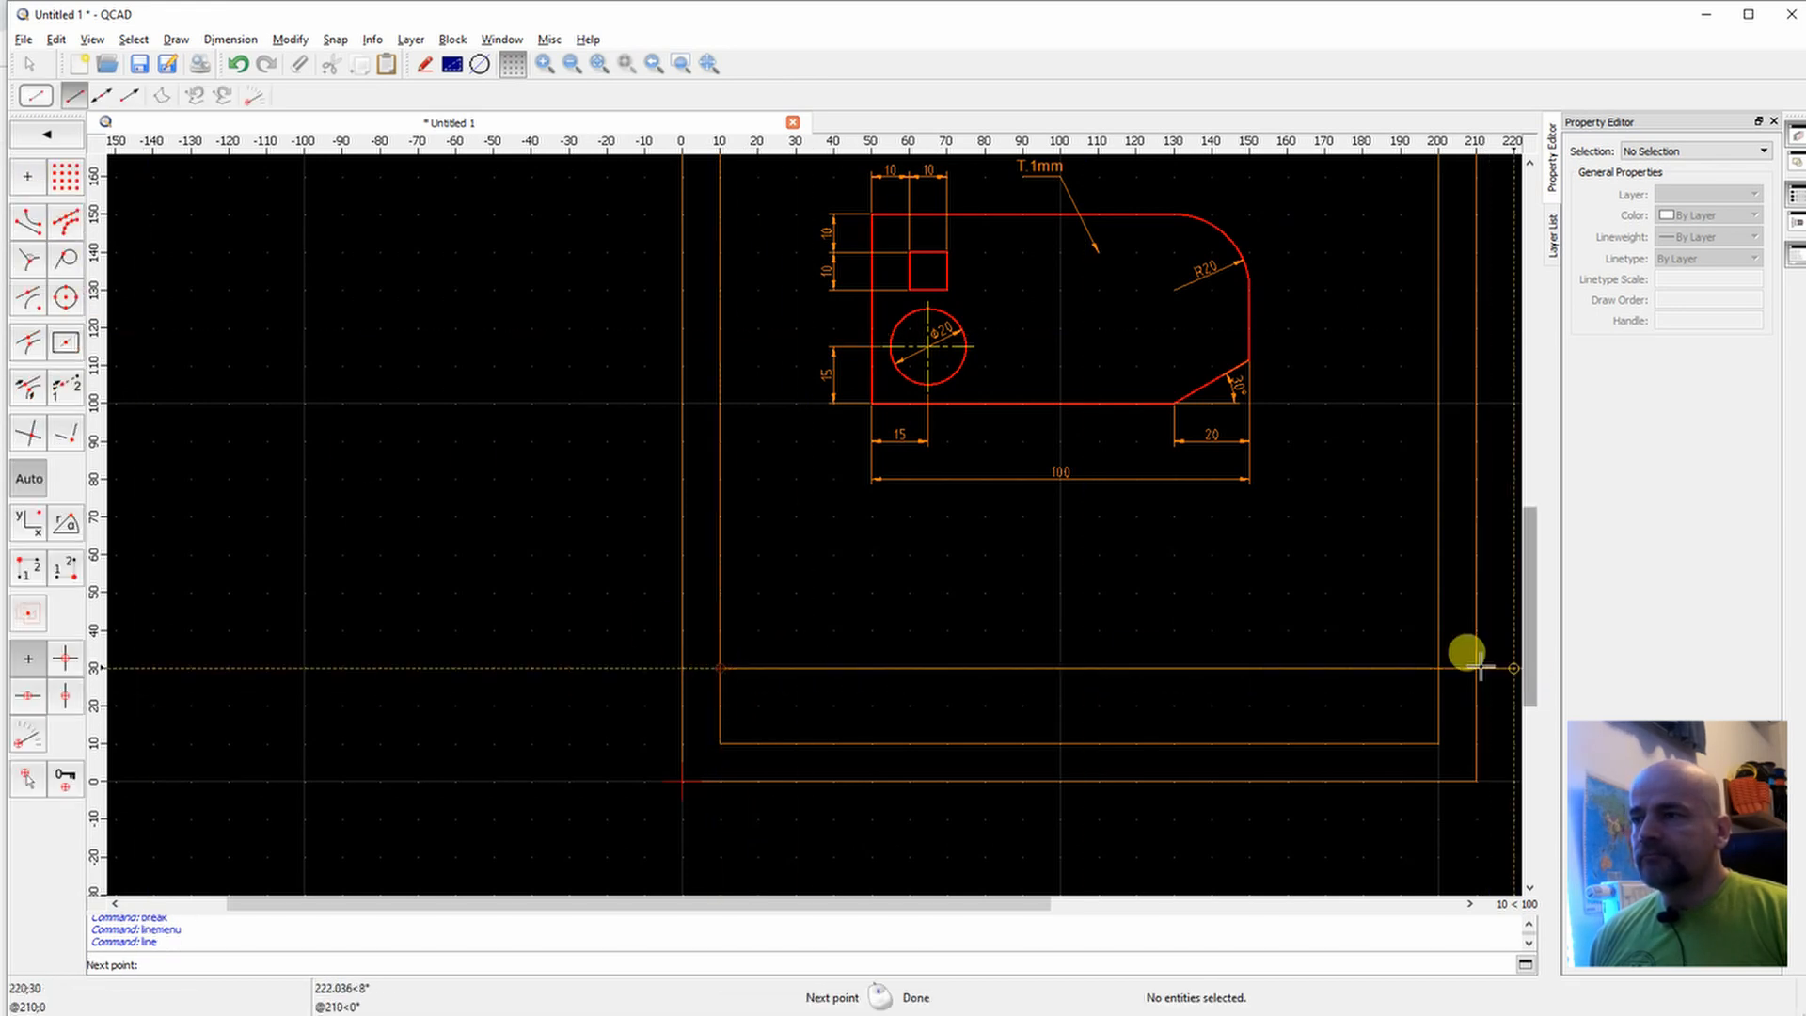
click(1435, 667)
right_click(1020, 752)
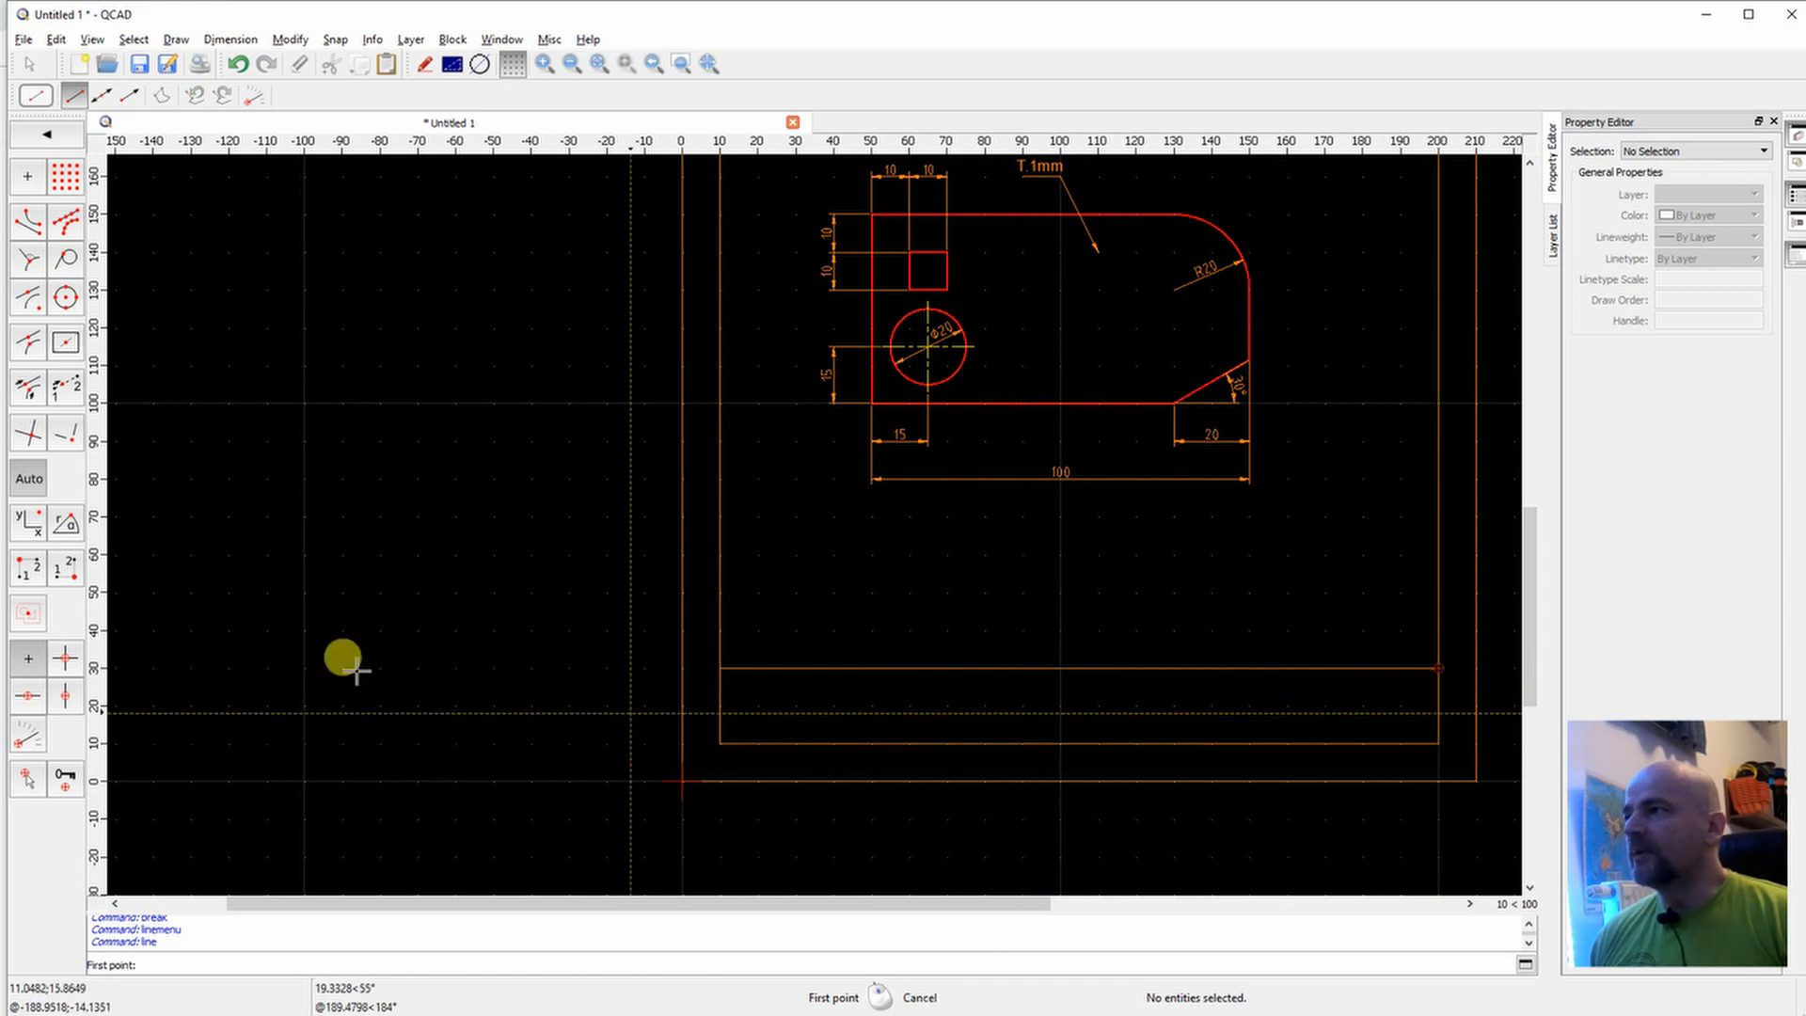
Place the Arial text "MyTechFun.com" with height 3 inside the title strip at about 17.5,22.3.
click(28, 131)
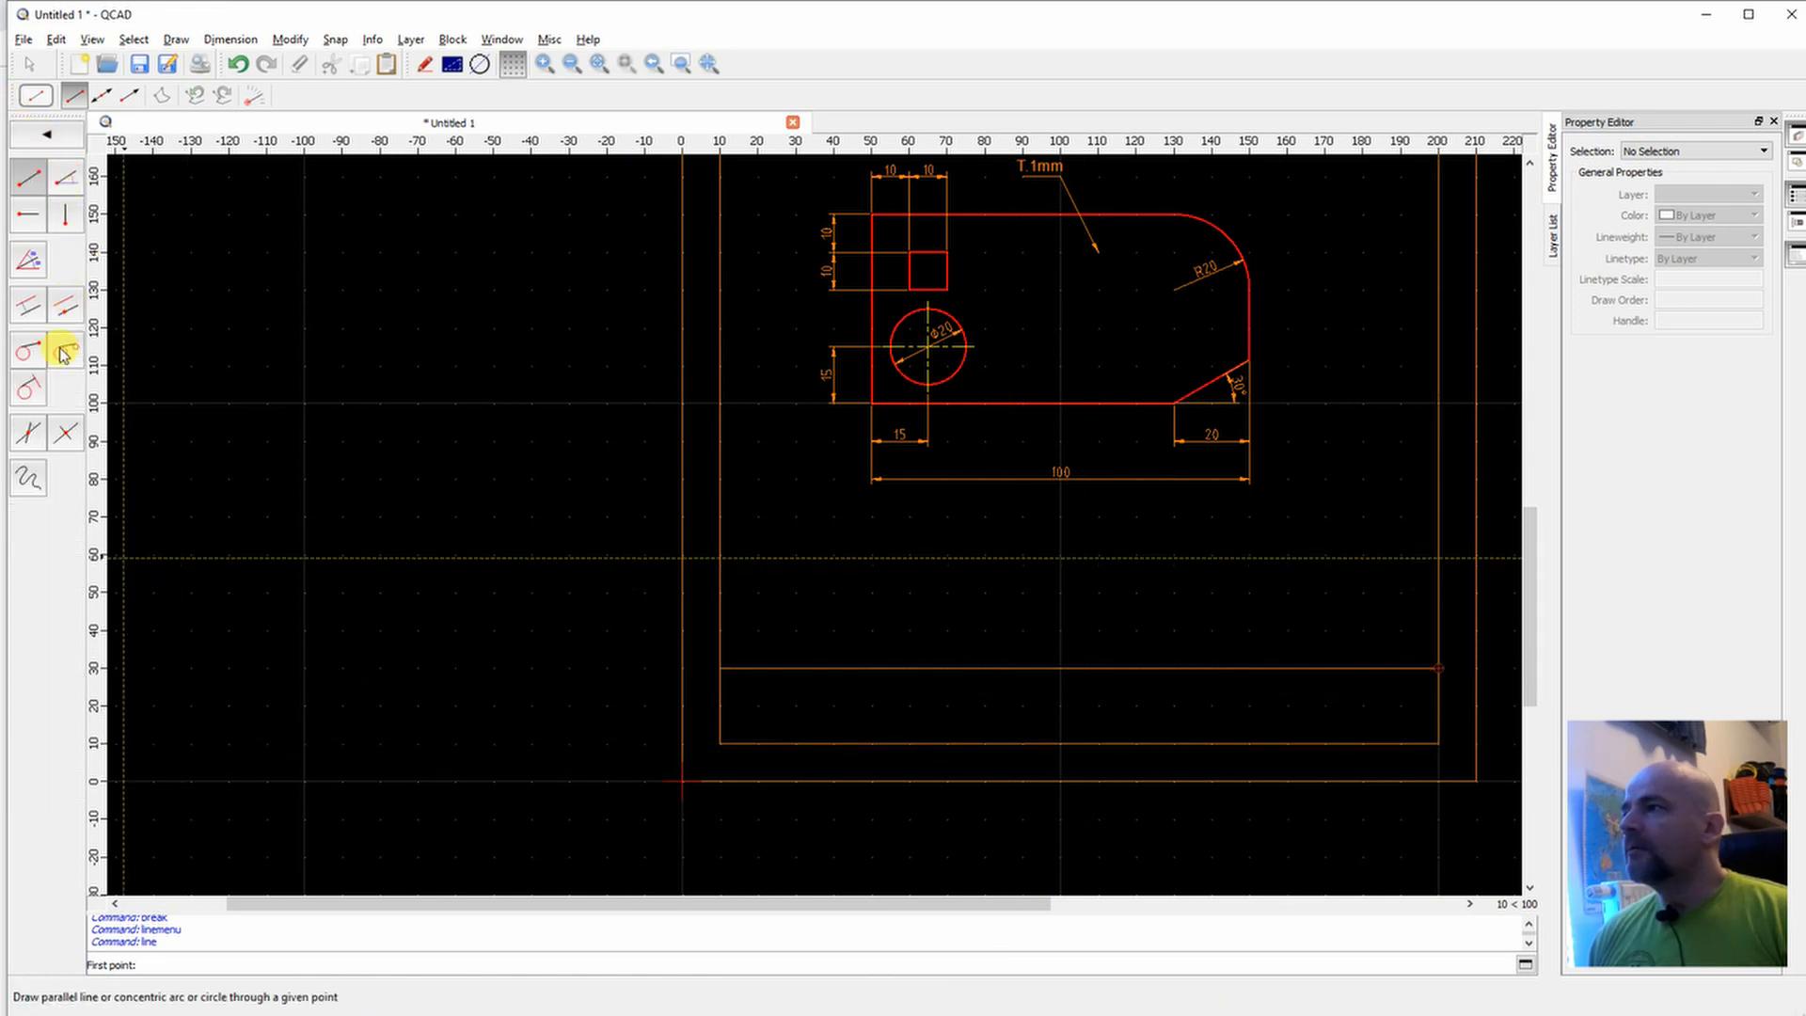
click(29, 339)
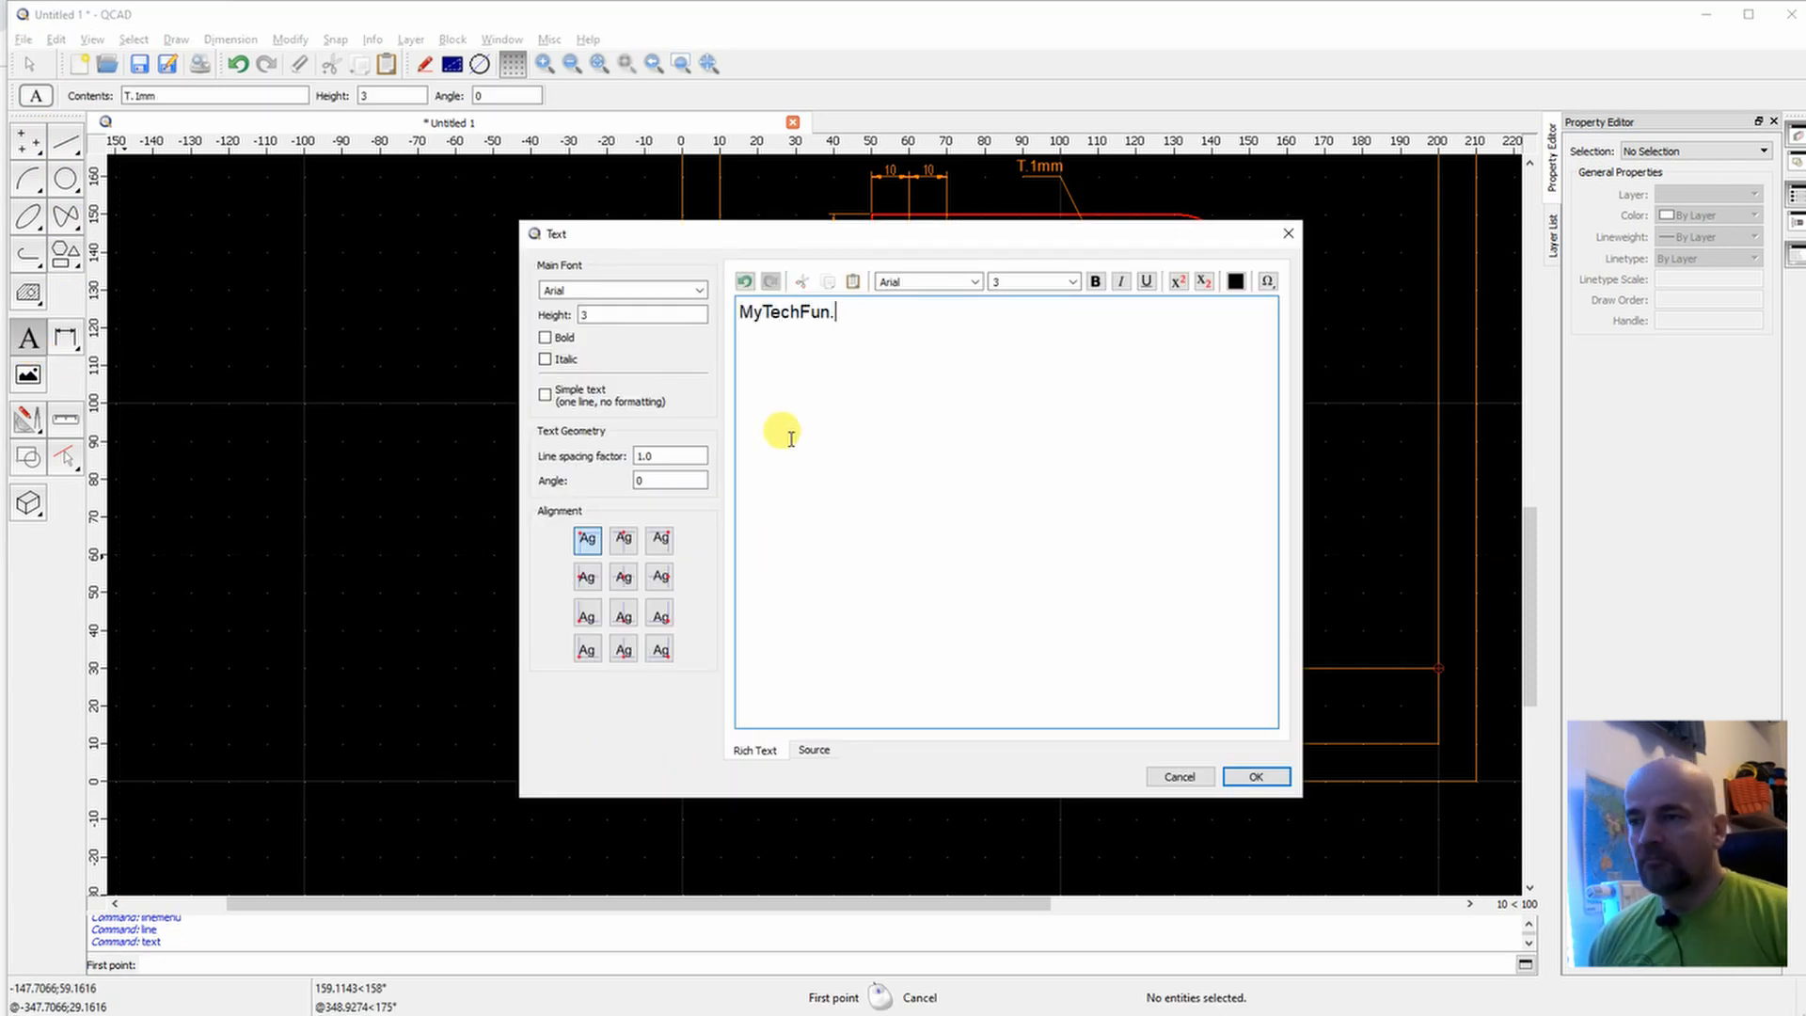
click(1243, 780)
click(747, 696)
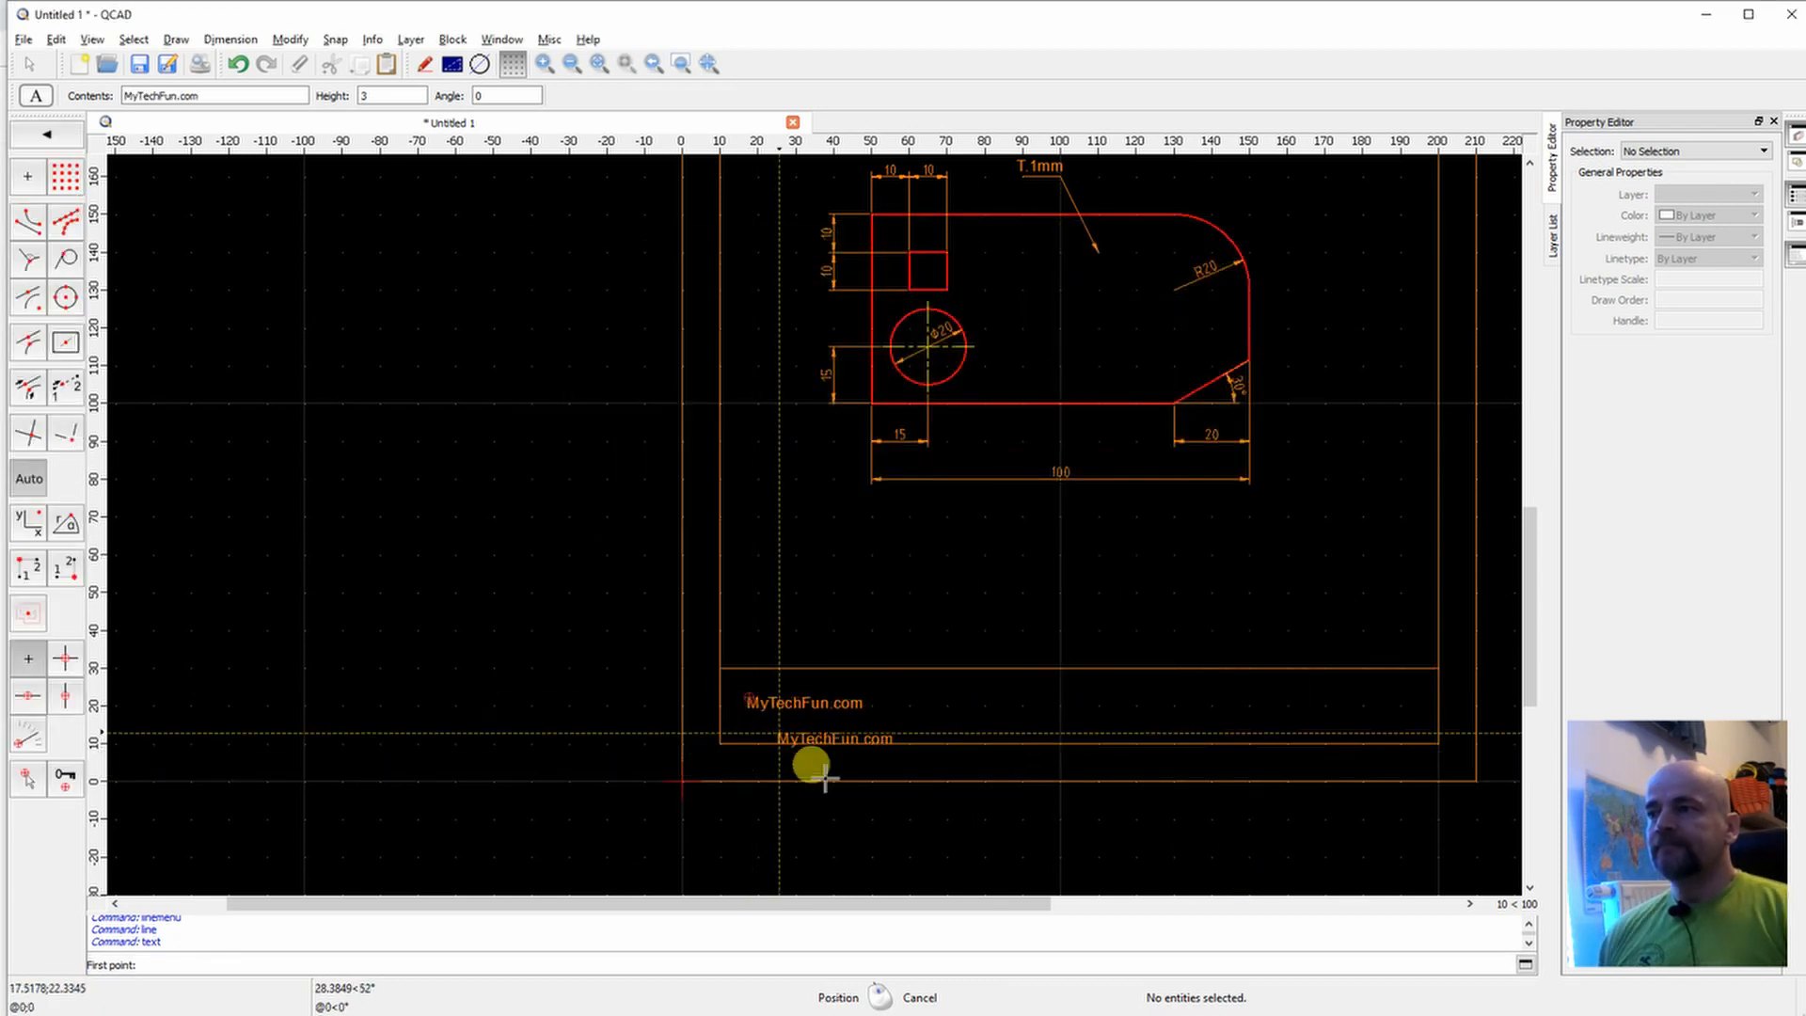
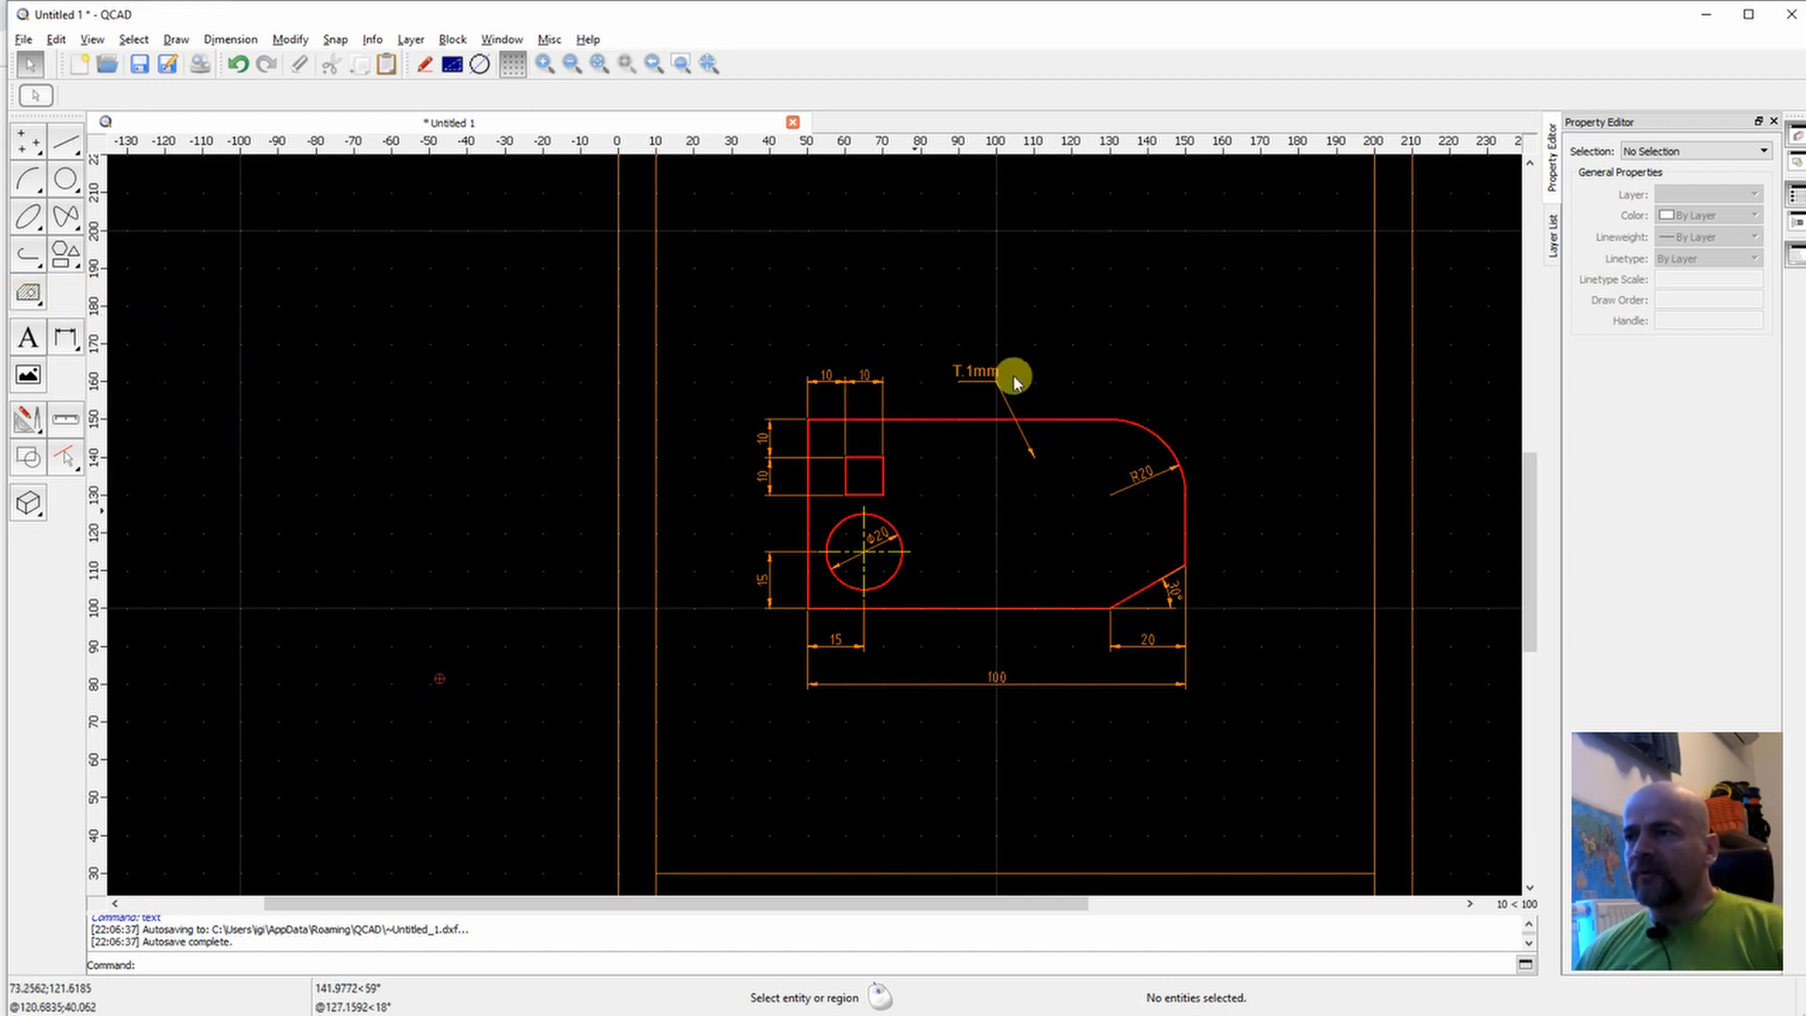
Delete the thickness leader together with its "T.1mm" text.
drag(926, 322, 1064, 491)
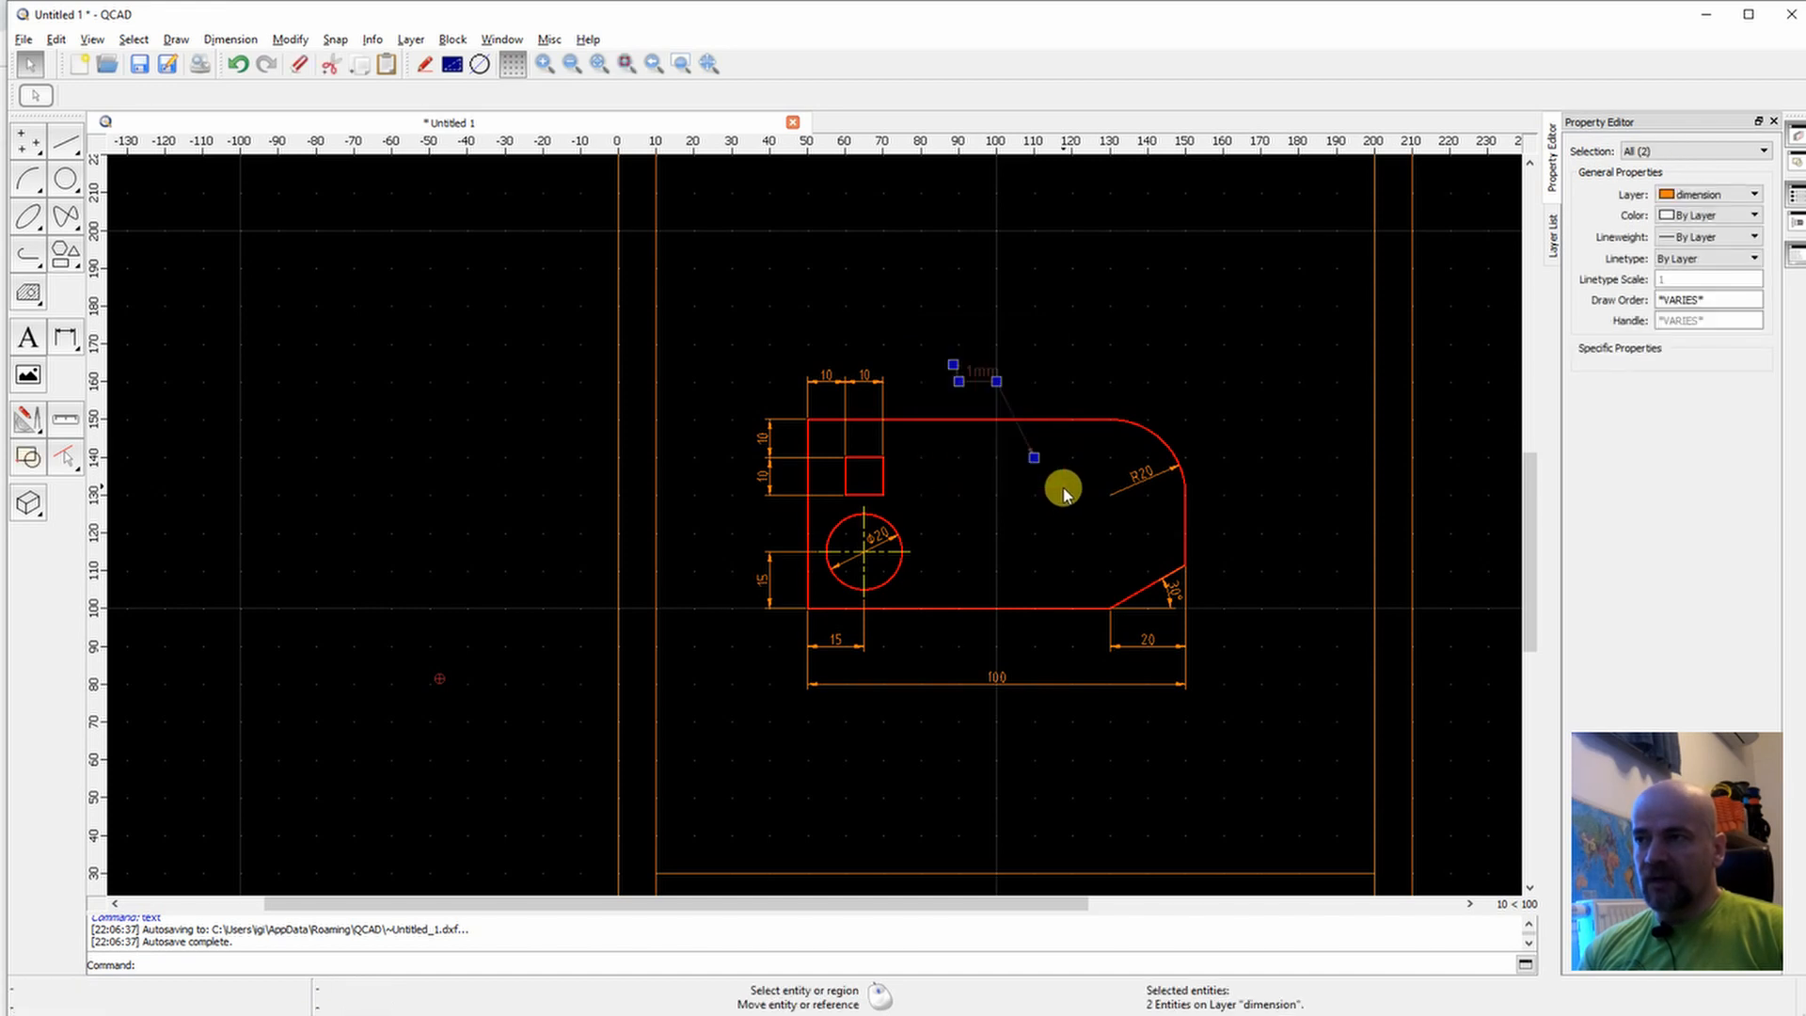
drag(912, 293, 1069, 499)
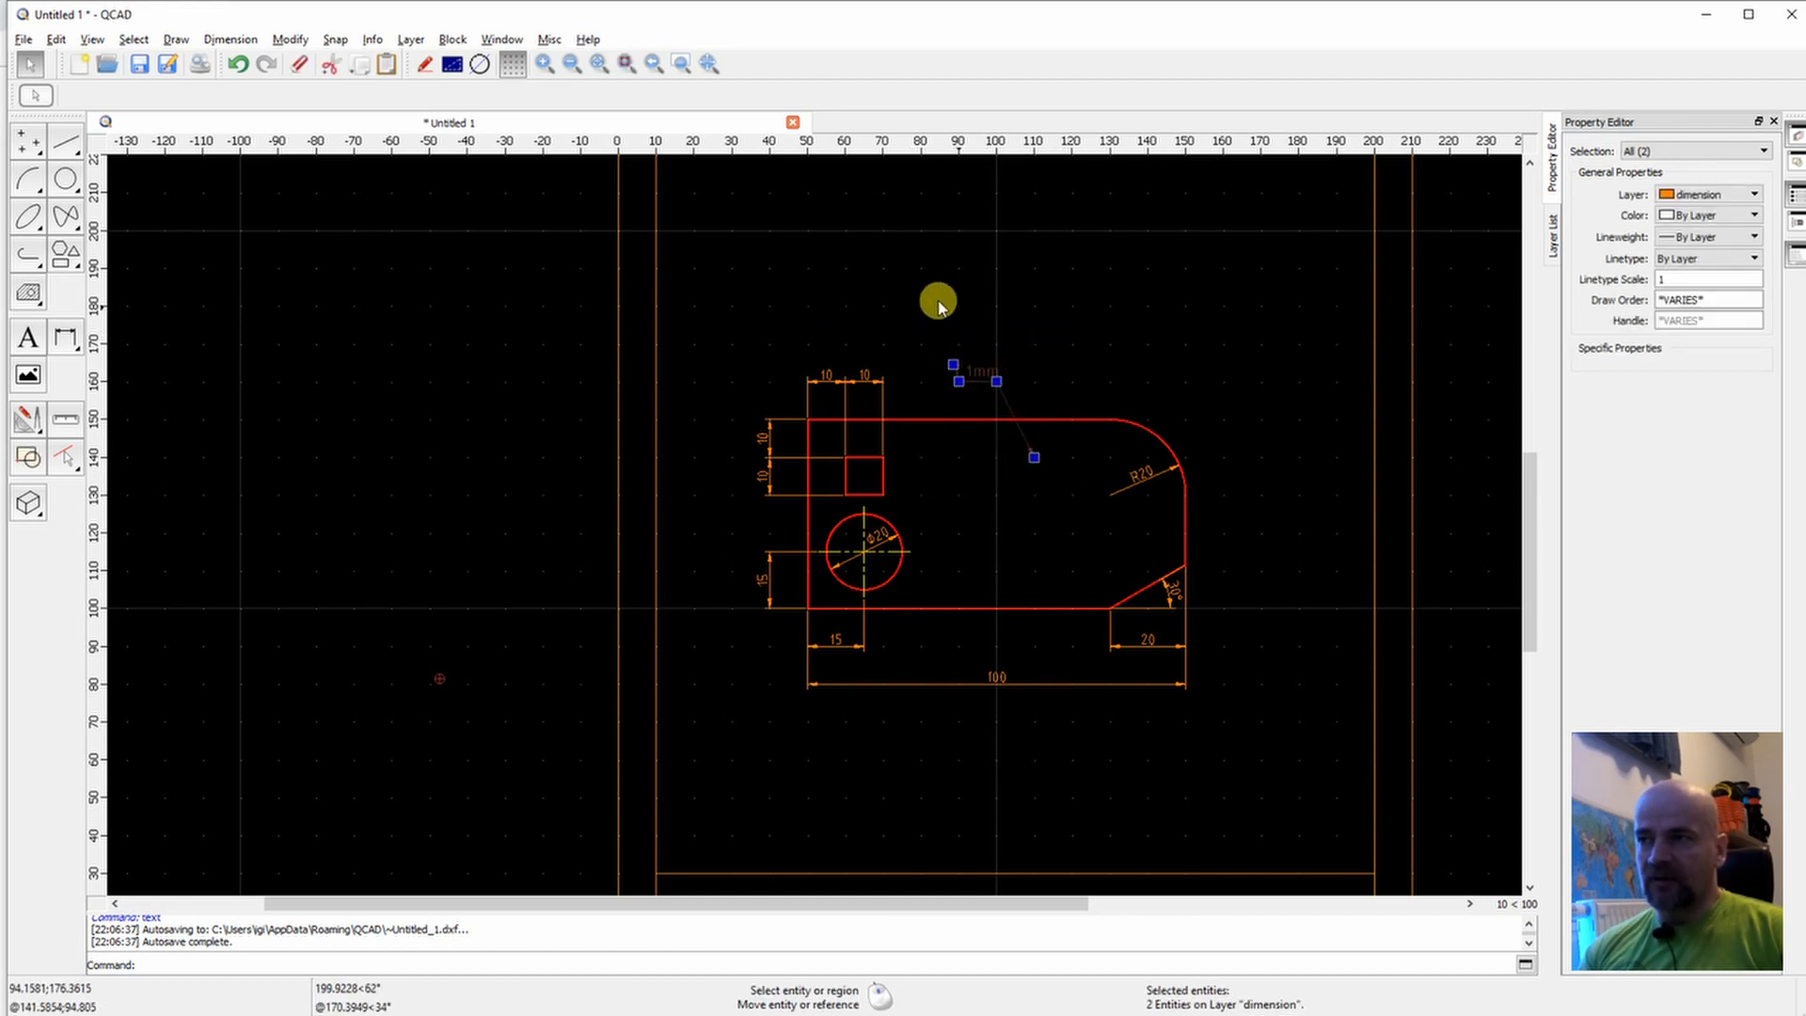
drag(1078, 287, 941, 489)
click(1057, 320)
drag(909, 315, 1054, 496)
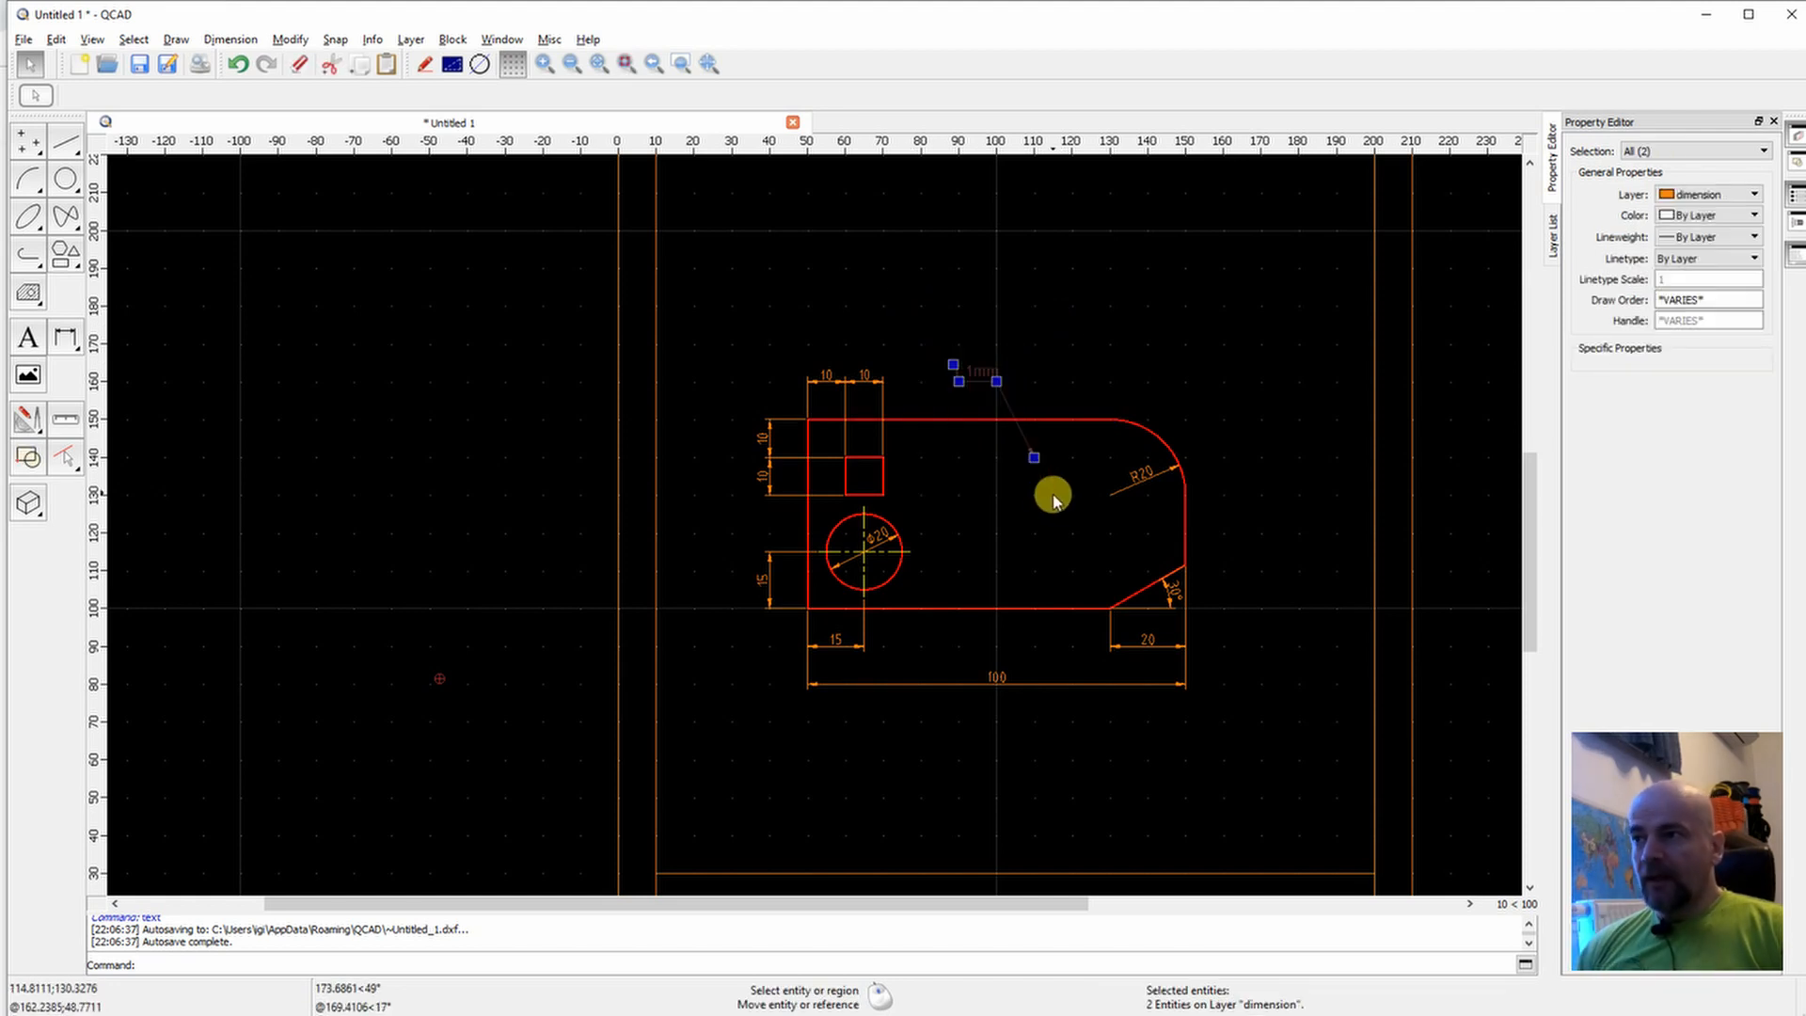
key(Delete)
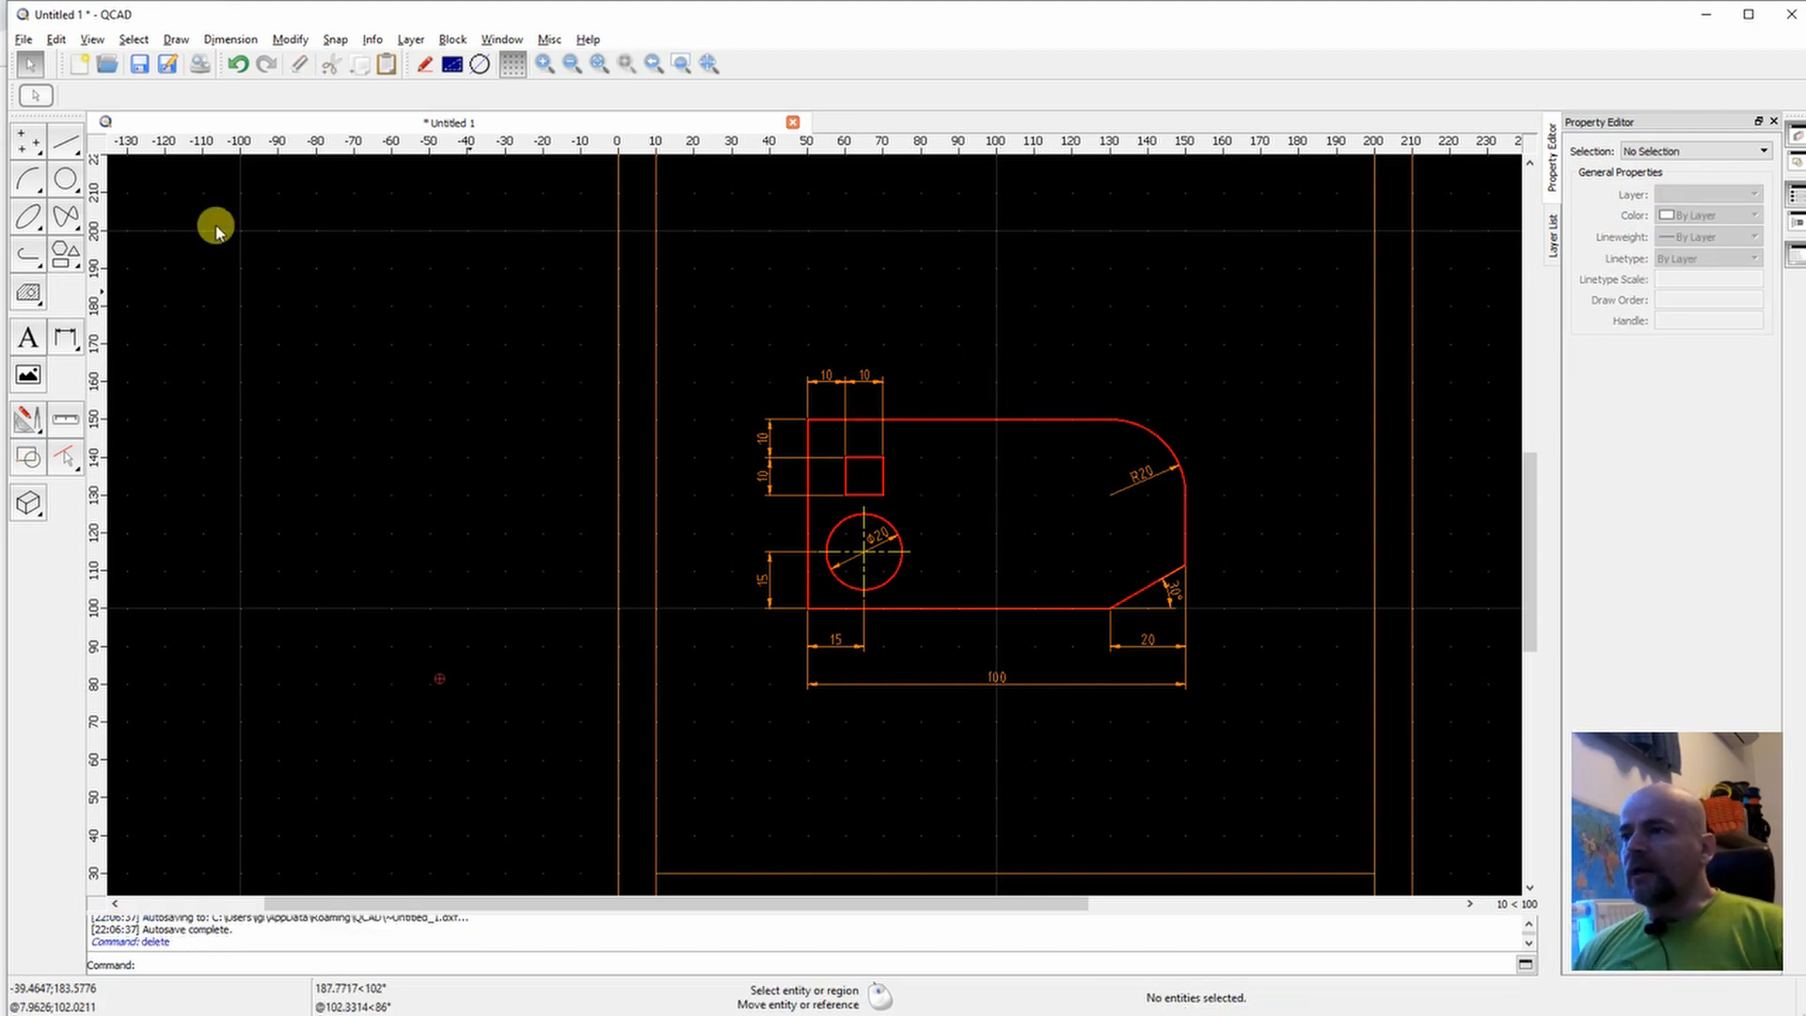
On the center layer, draw a vertical line from 65,127 through the square and up above the plate to 65,180.
click(60, 139)
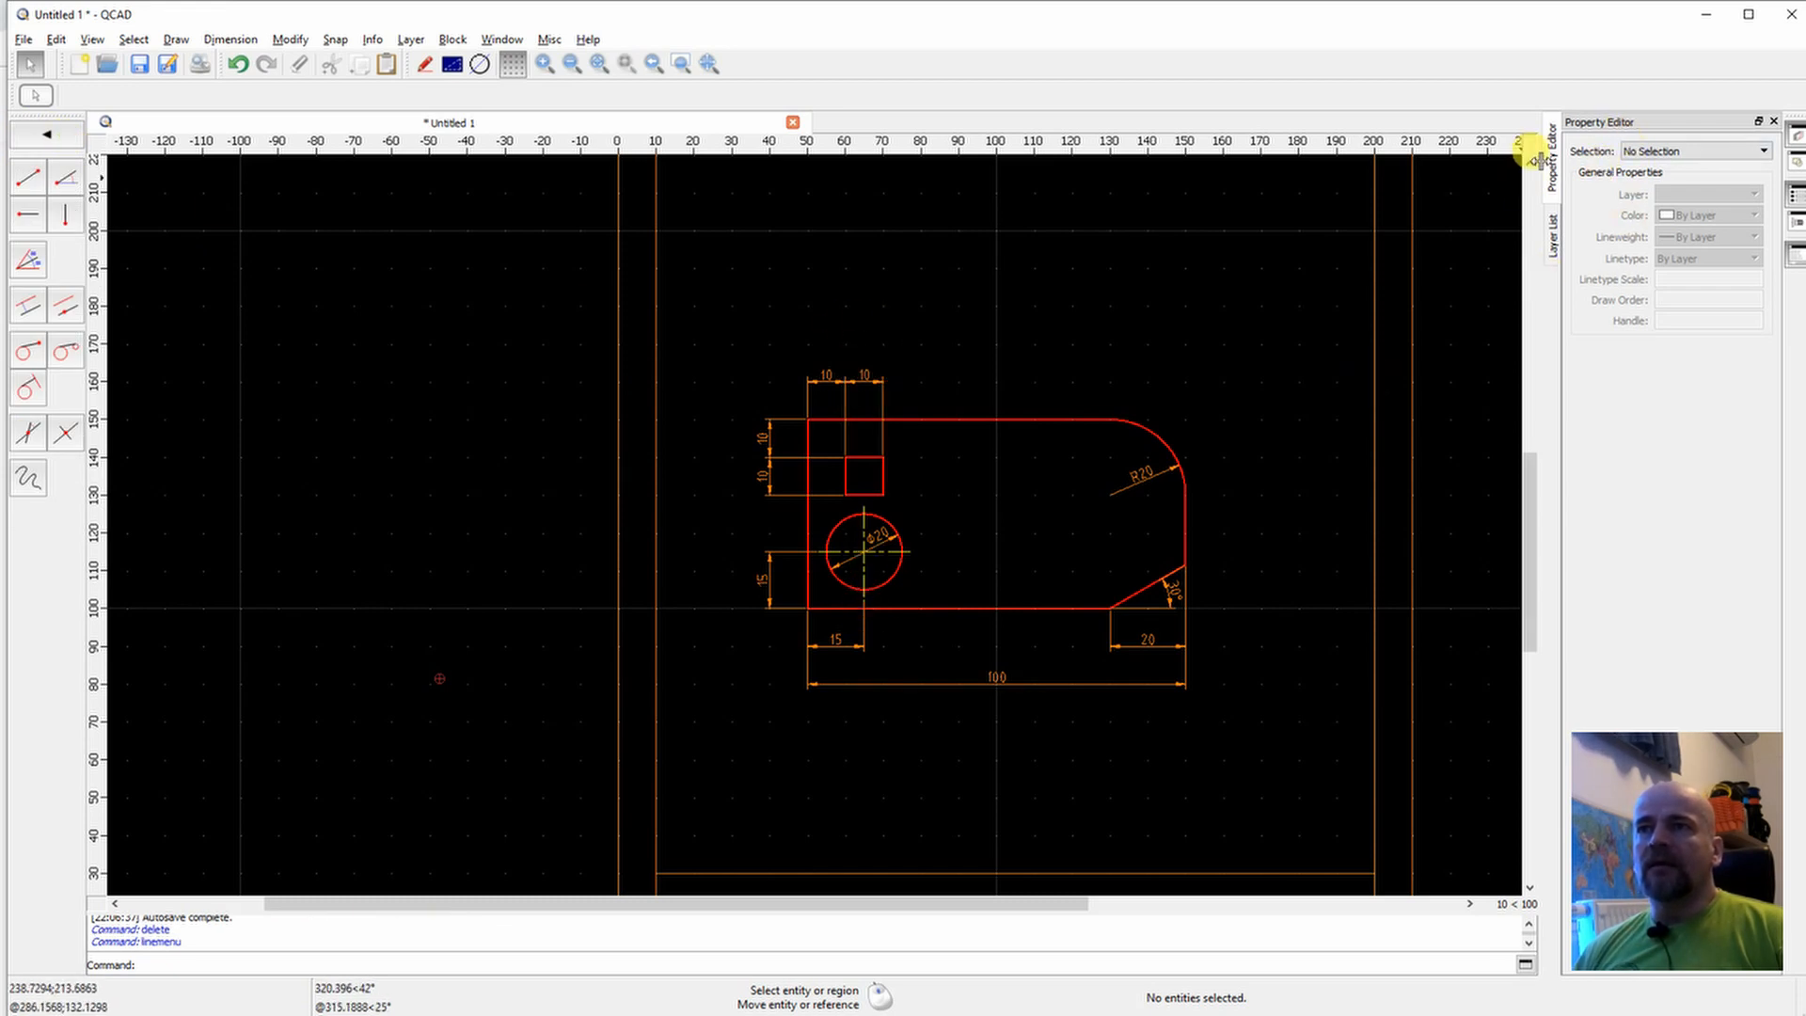
click(1550, 235)
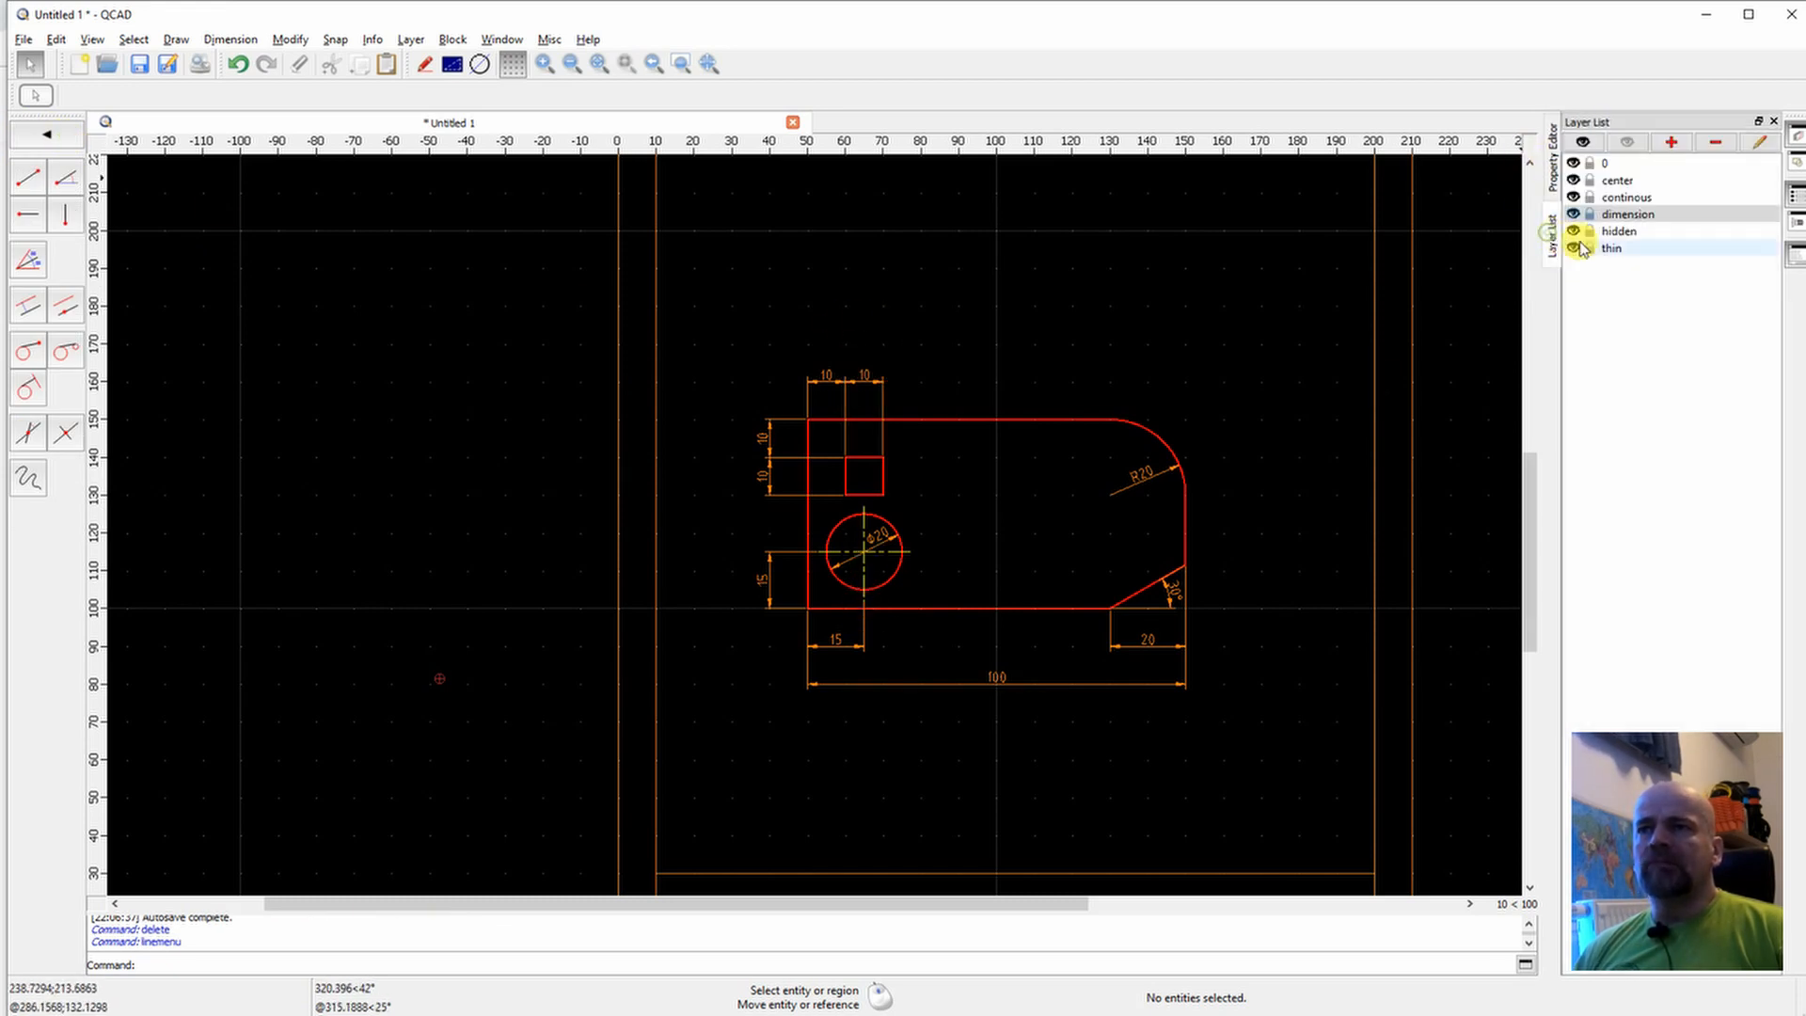
click(1620, 183)
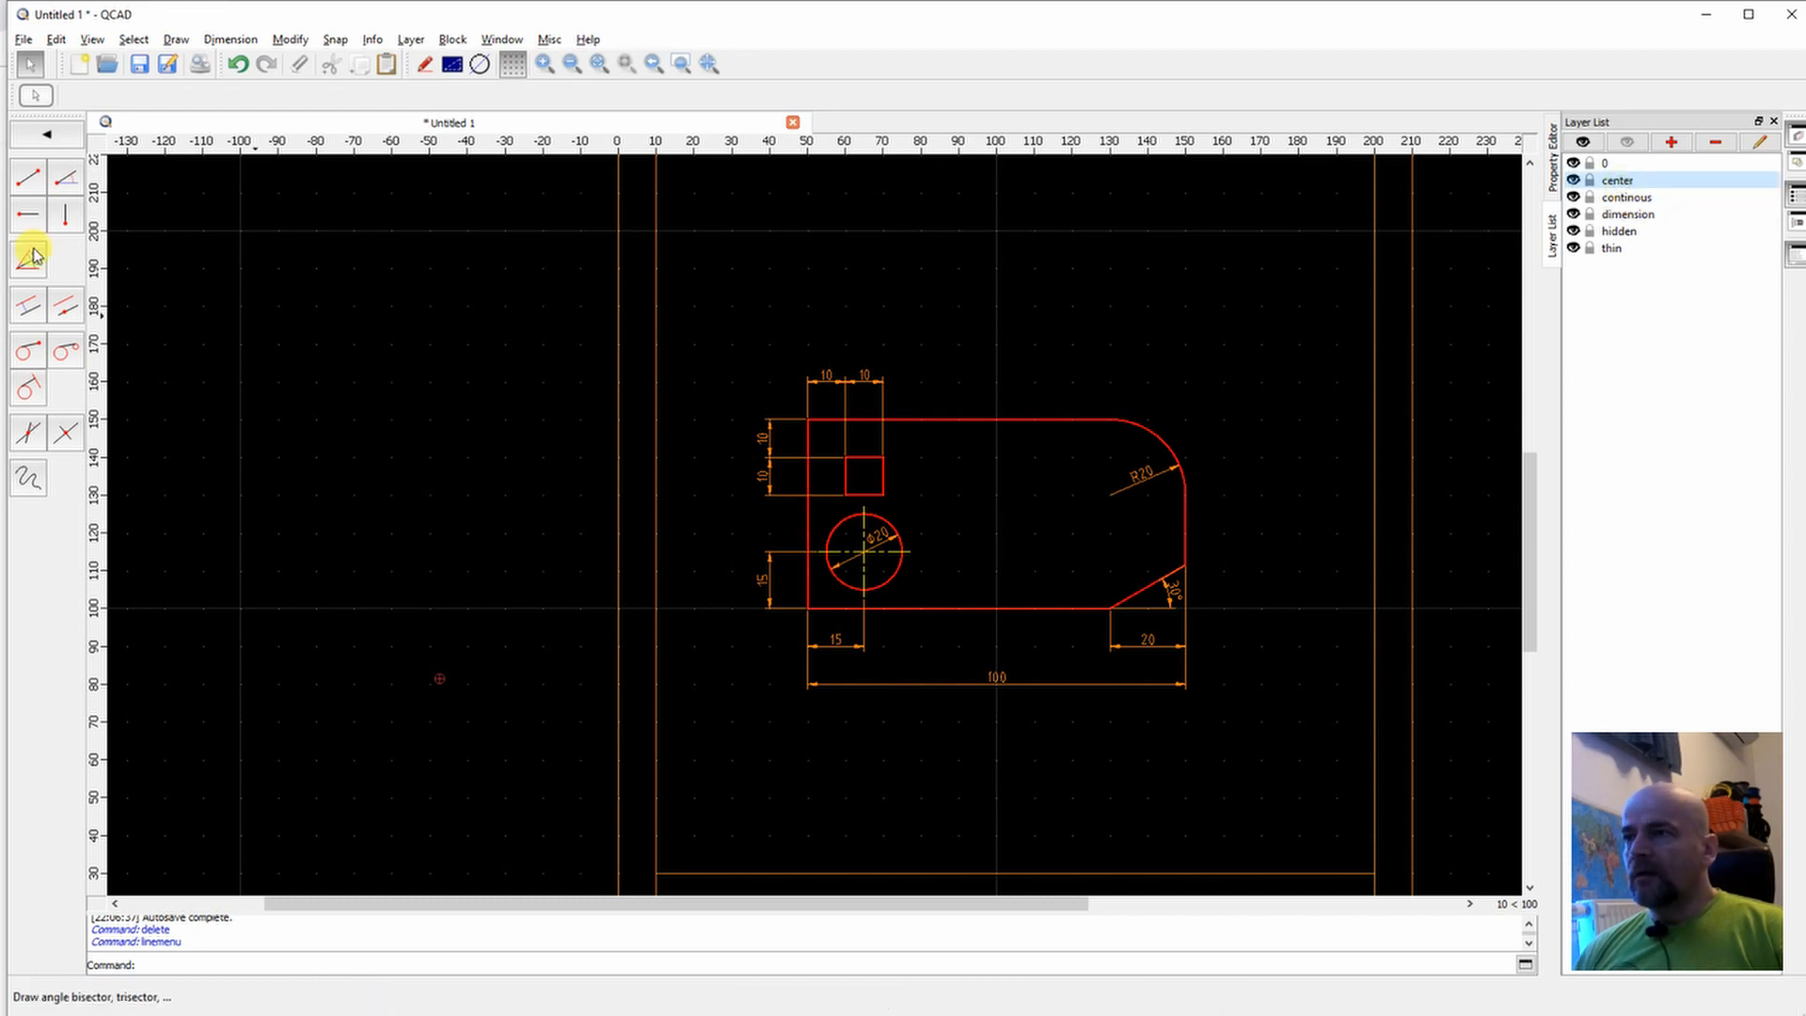
click(28, 181)
scroll(857, 379, up, 3)
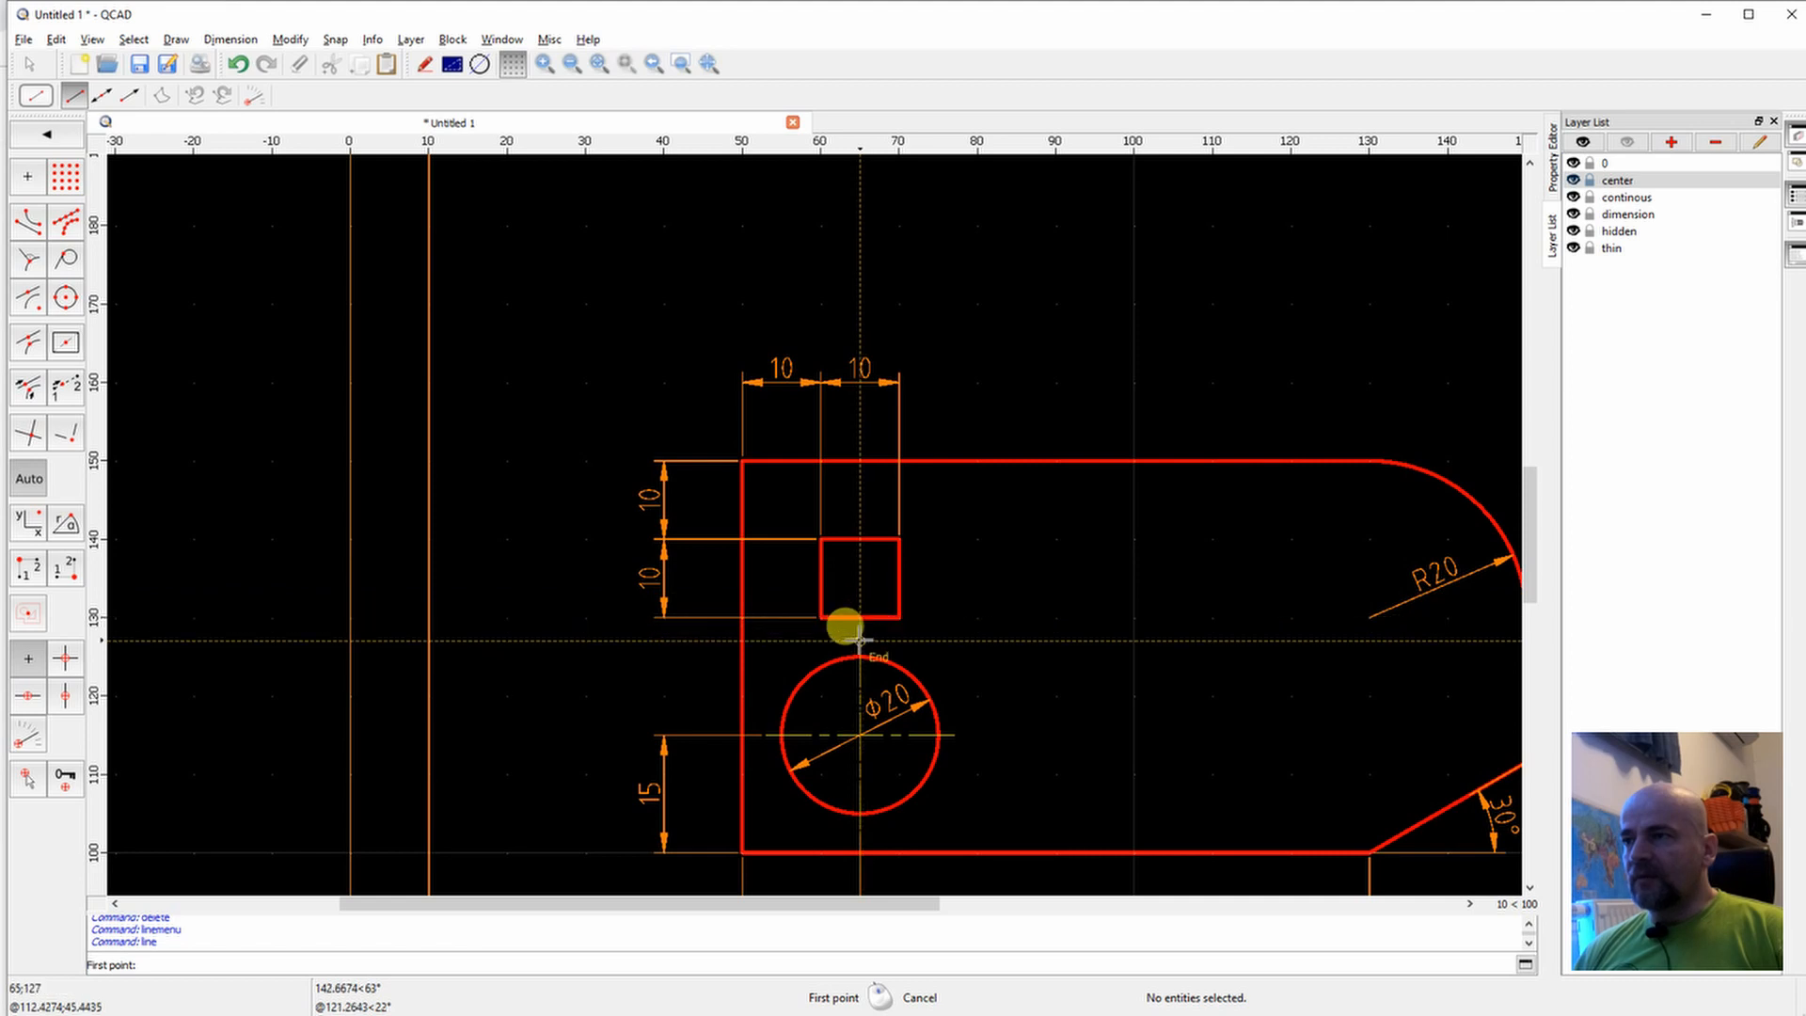
click(859, 641)
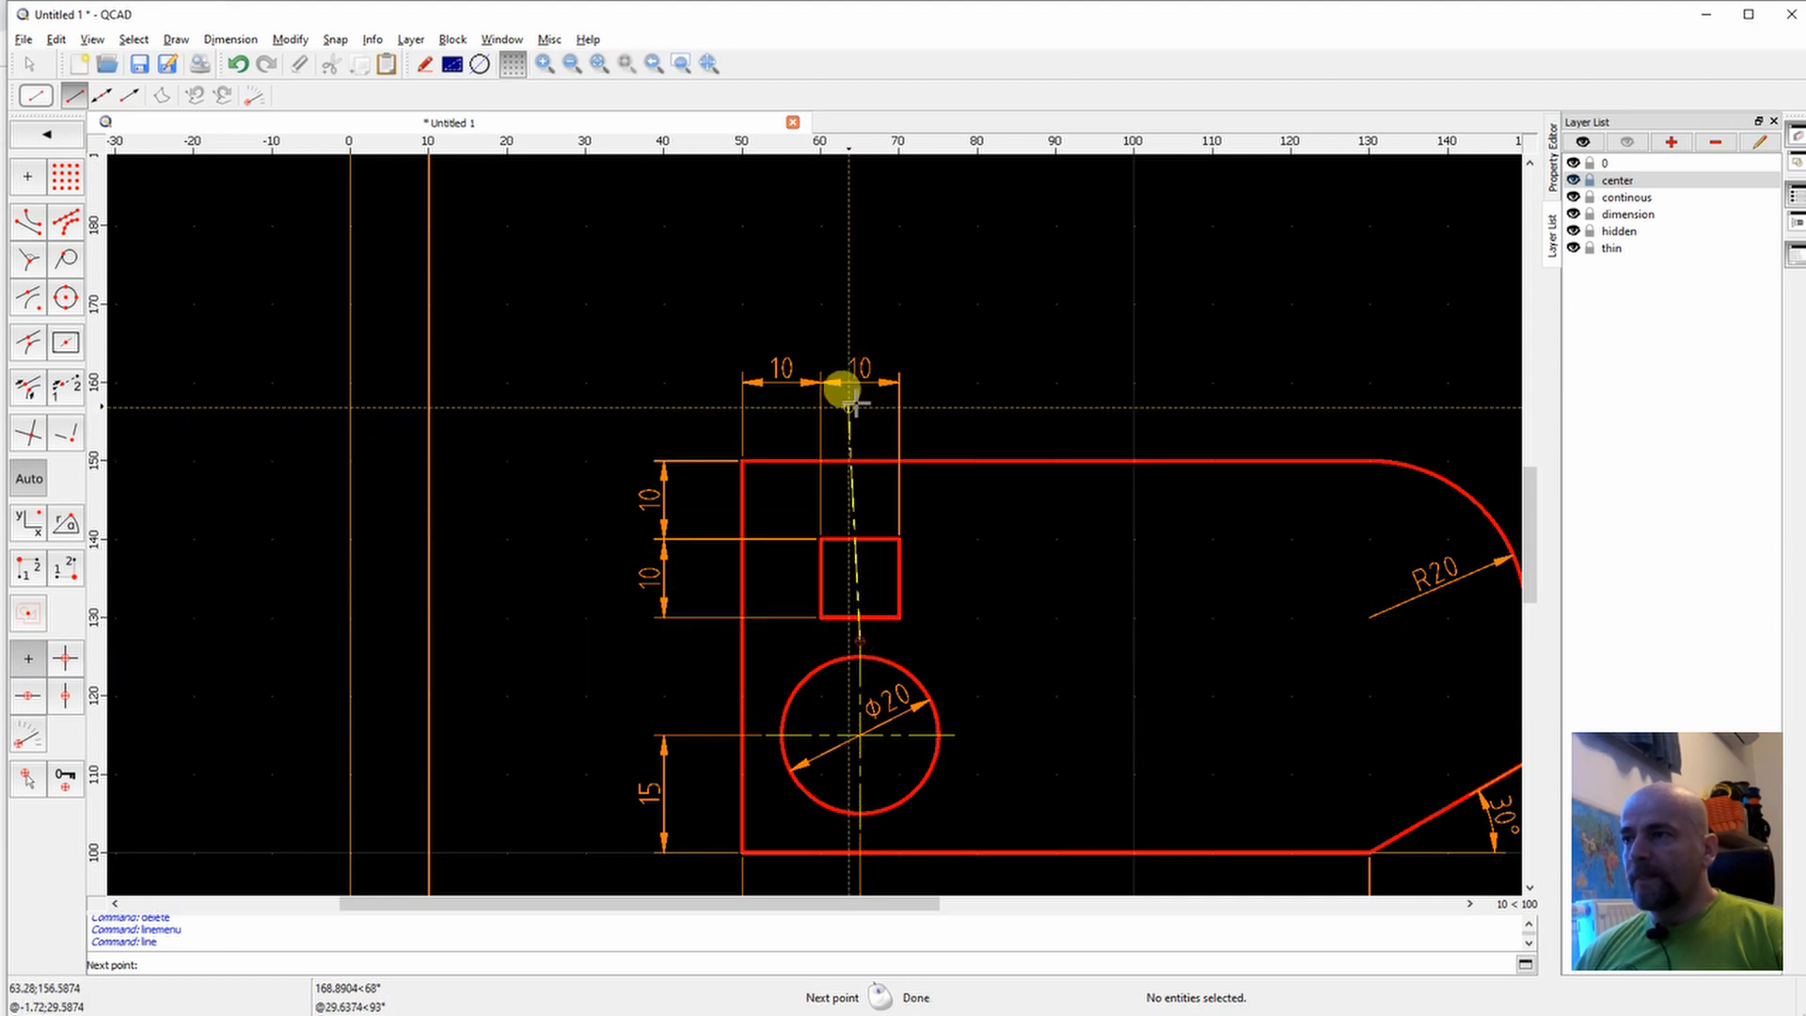
scroll(846, 498, up, 2)
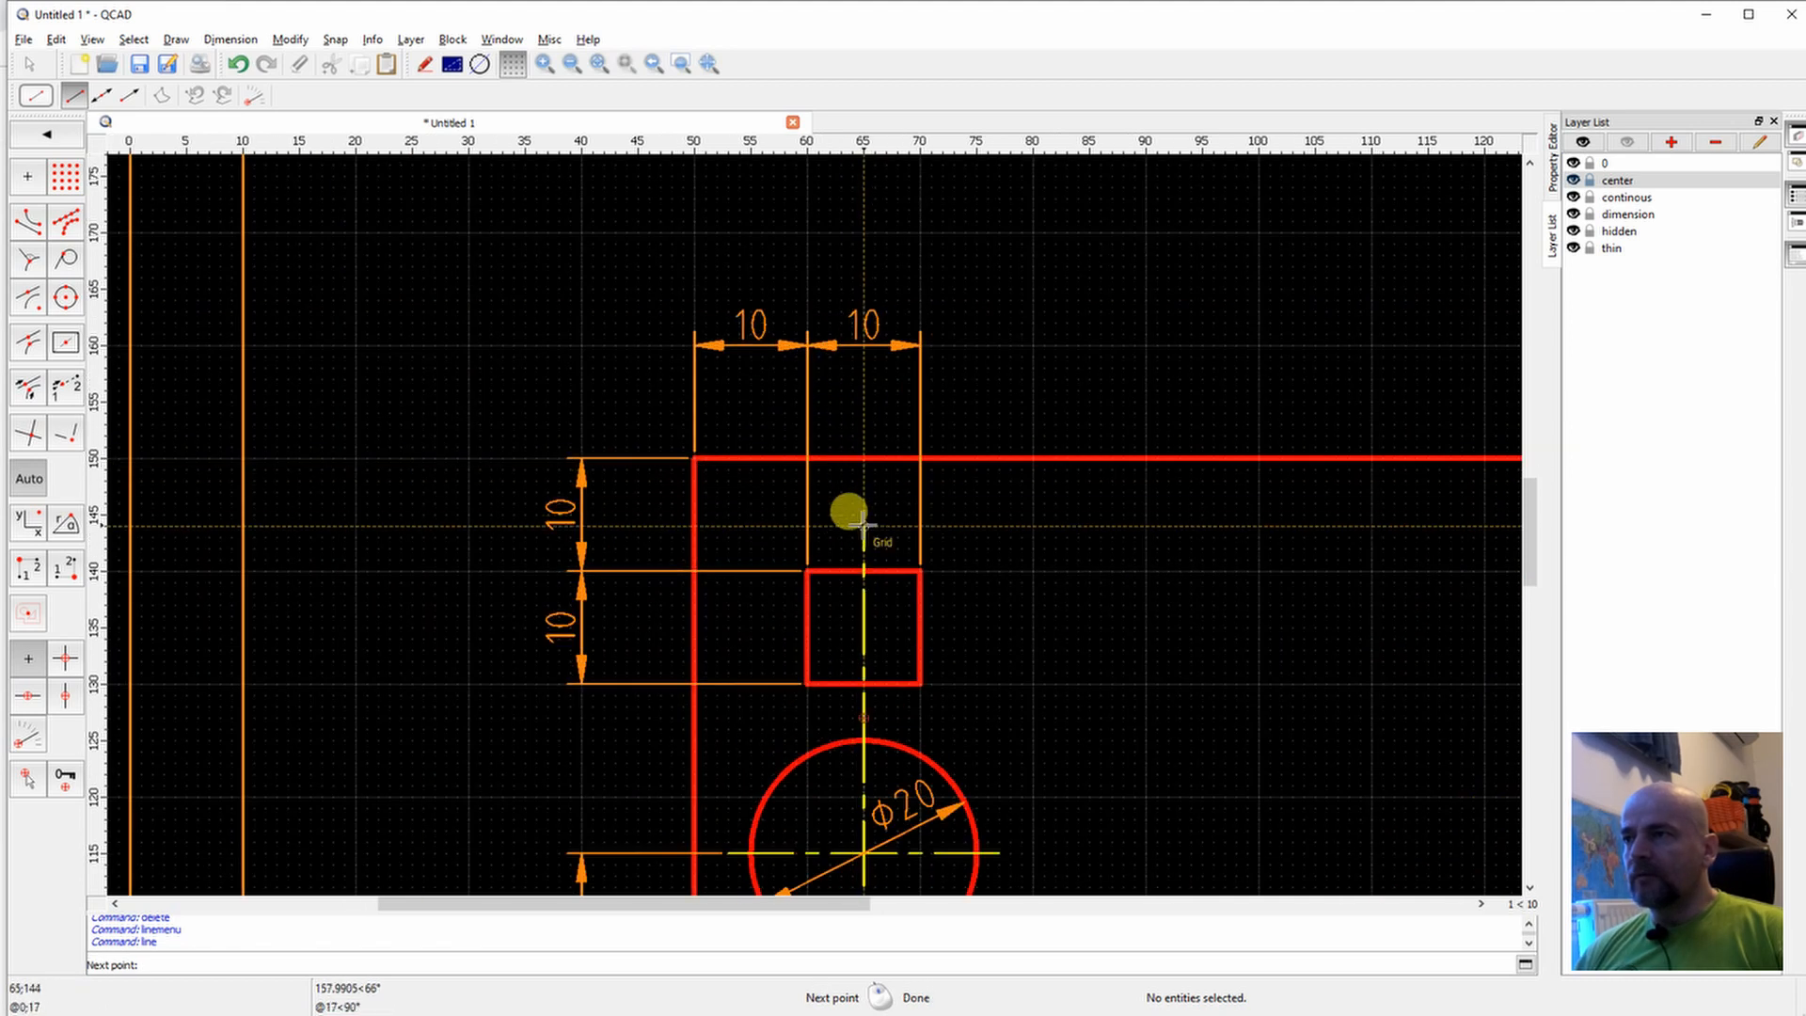
click(860, 364)
middle_drag(862, 334, 851, 521)
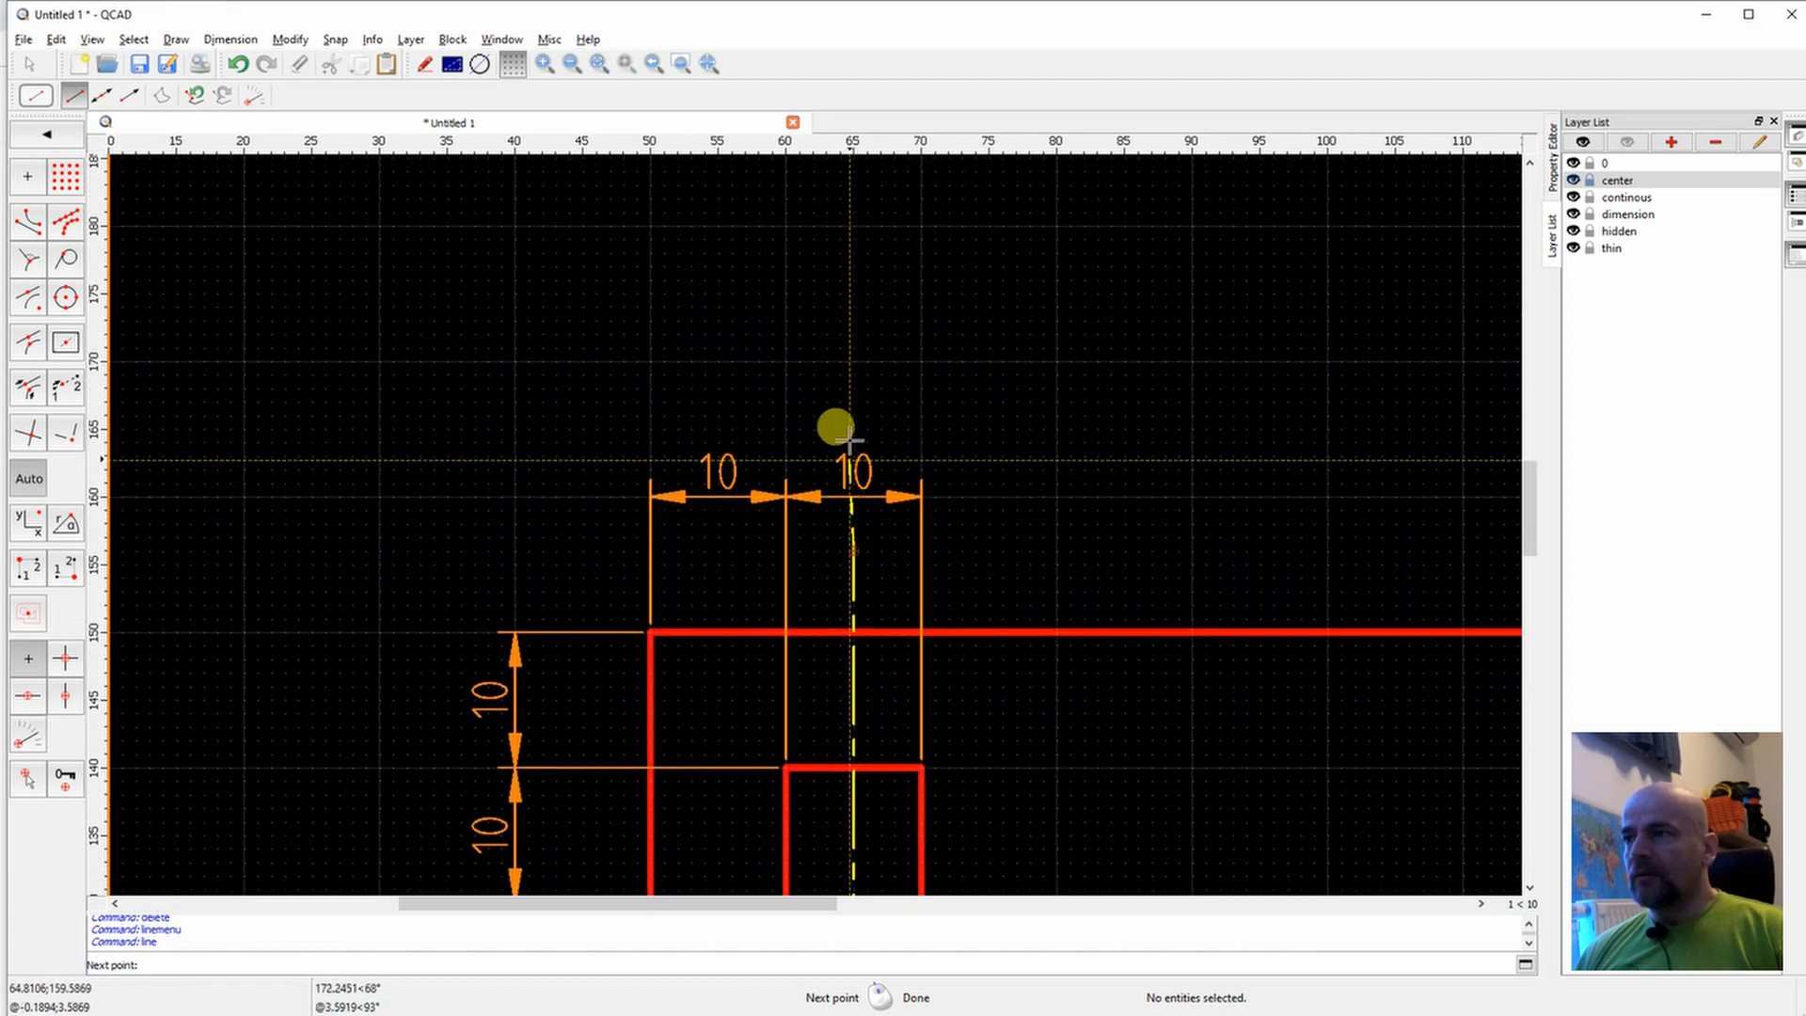
click(853, 415)
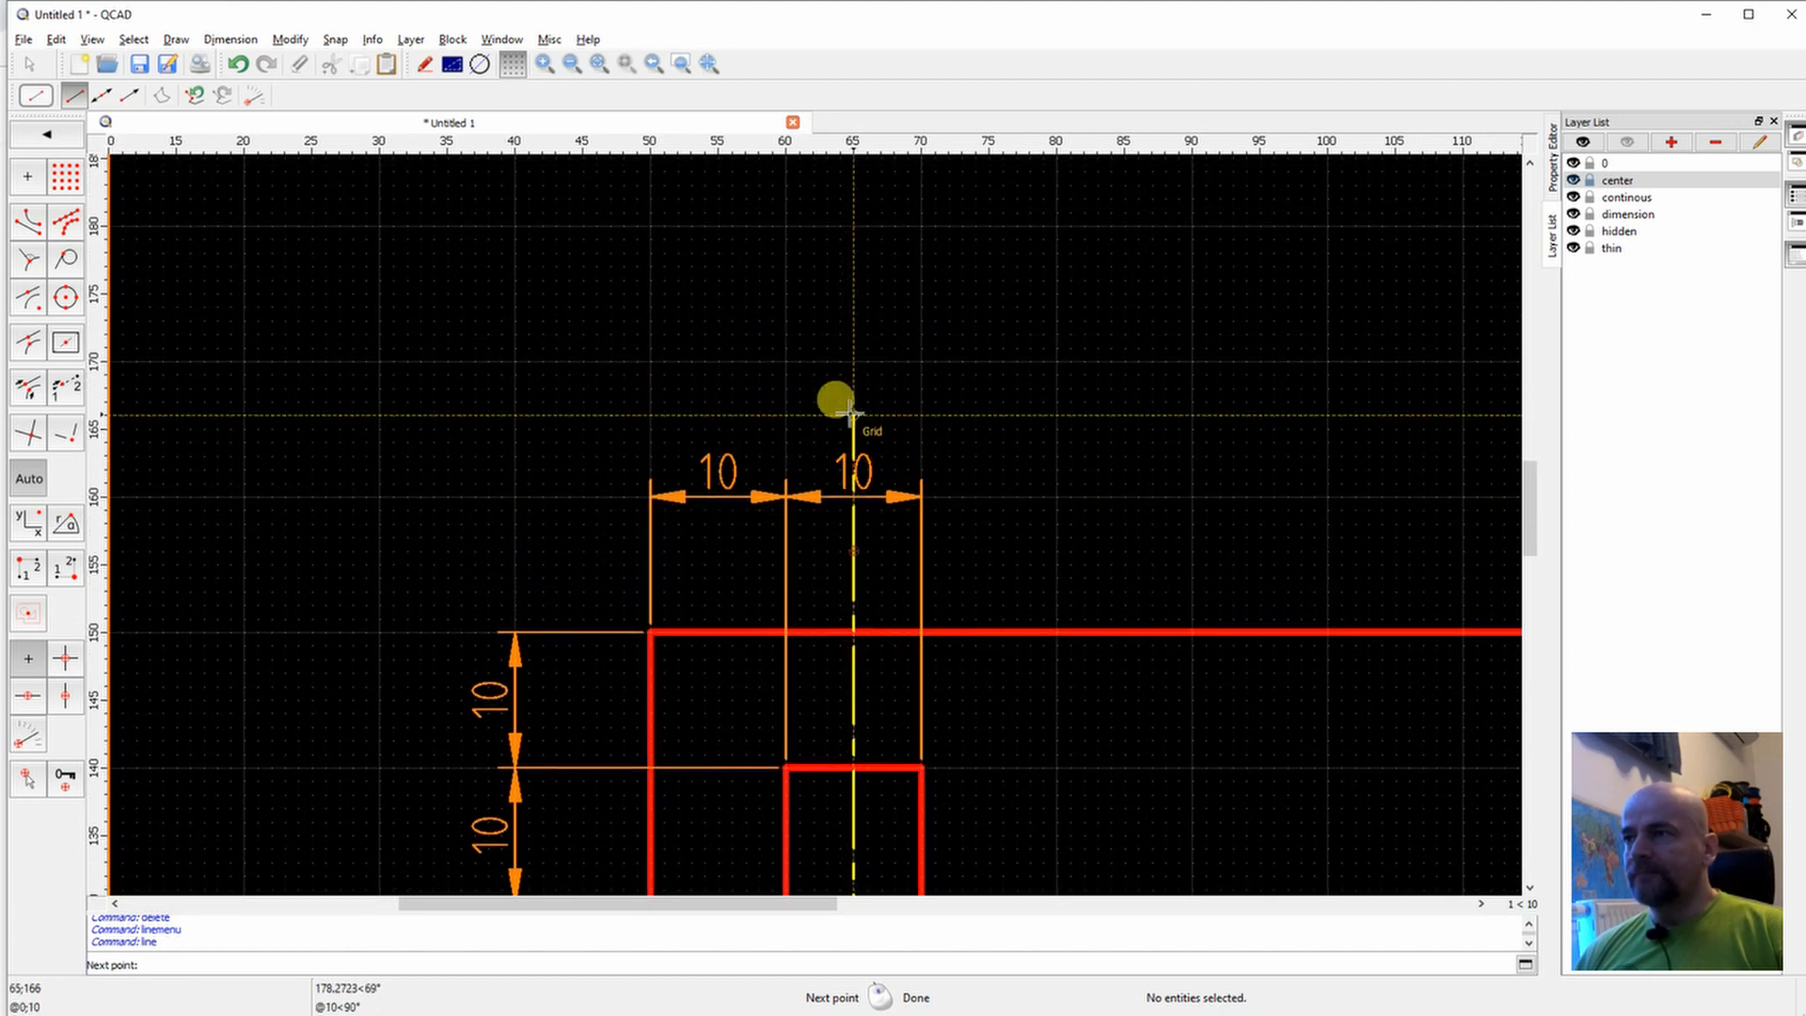
click(854, 225)
scroll(854, 343, down, 4)
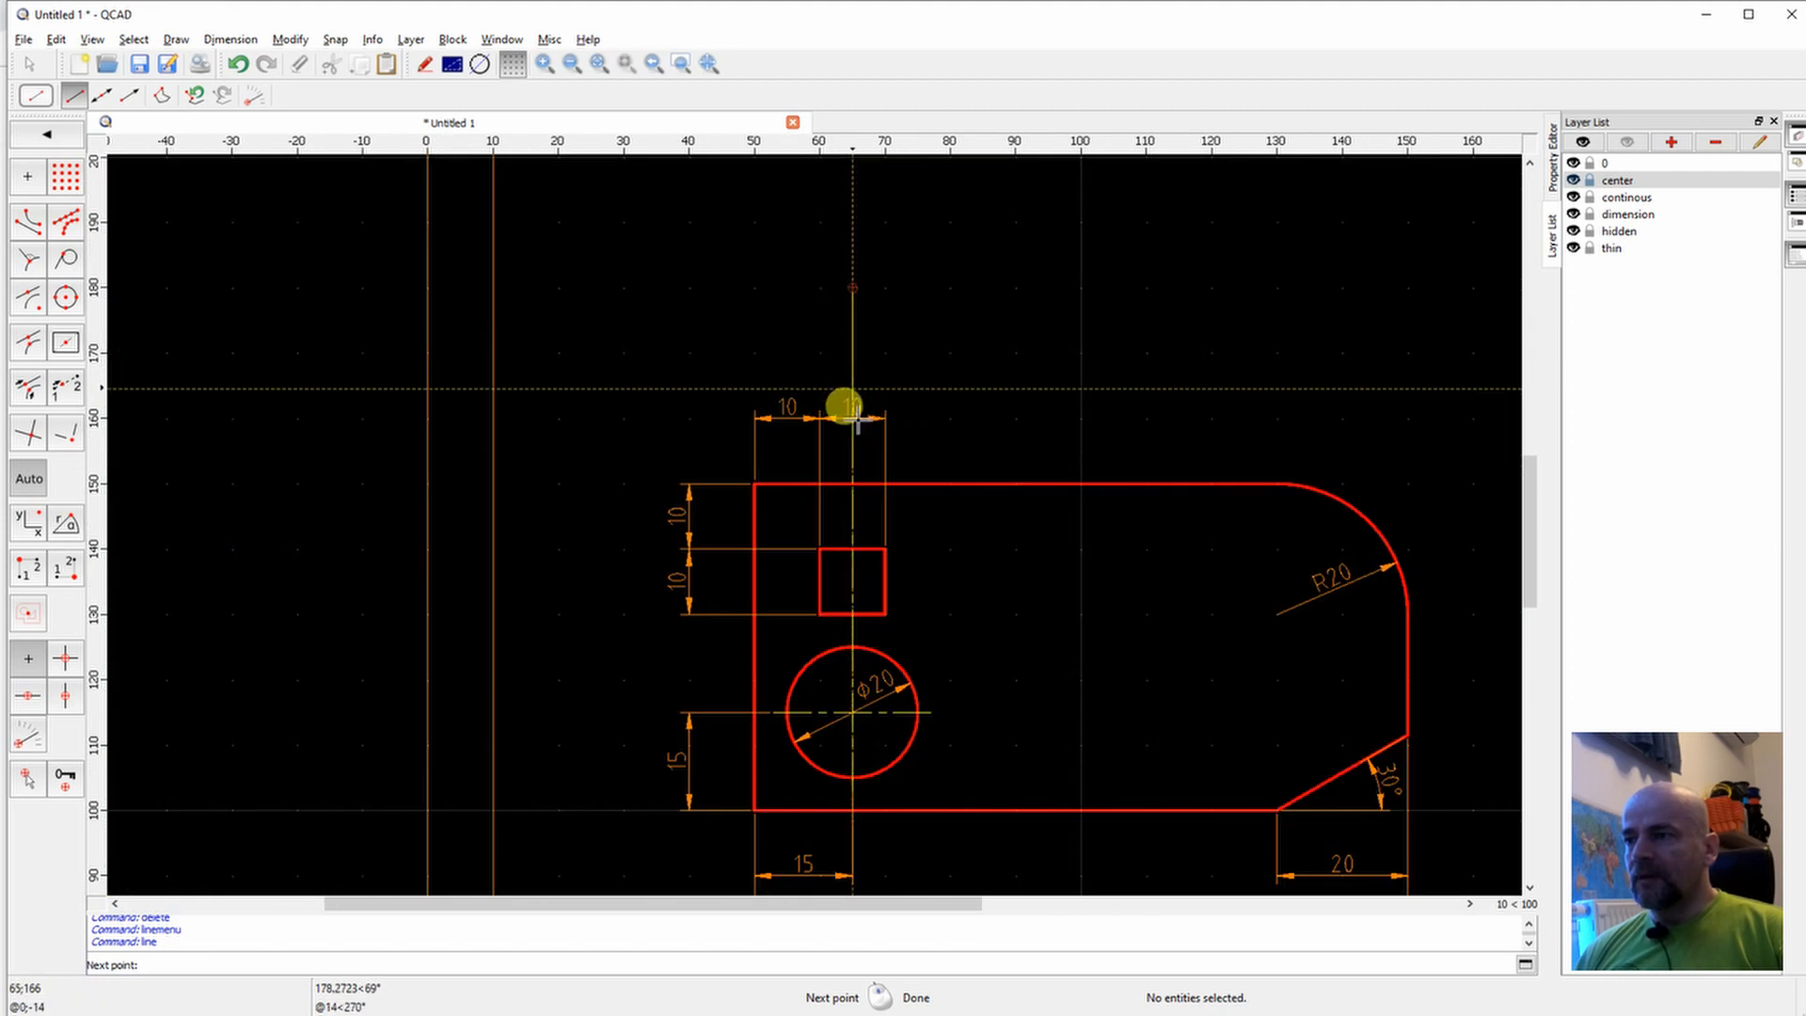
scroll(858, 434, down, 2)
right_click(860, 722)
Draw a short vertical center line segment below the plate from 65,75 to 65,67.
middle_drag(854, 779, 837, 600)
scroll(837, 602, down, 1)
scroll(837, 601, up, 3)
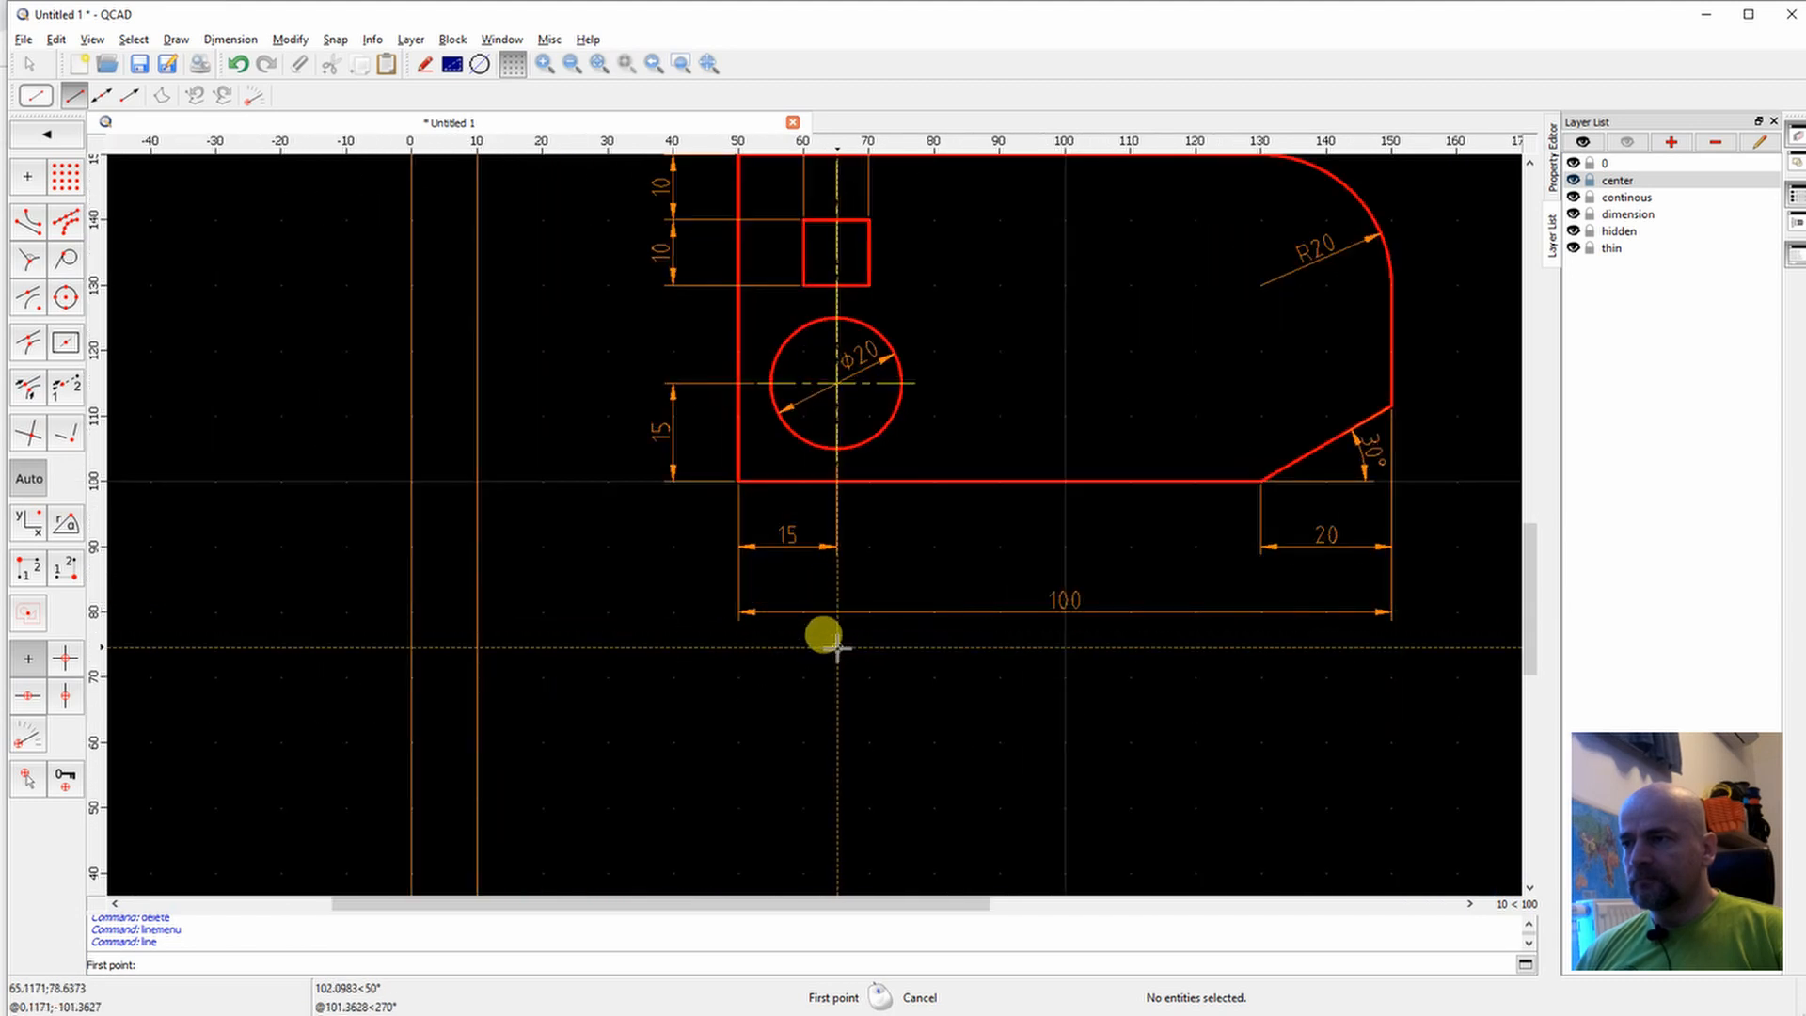
scroll(836, 616, up, 2)
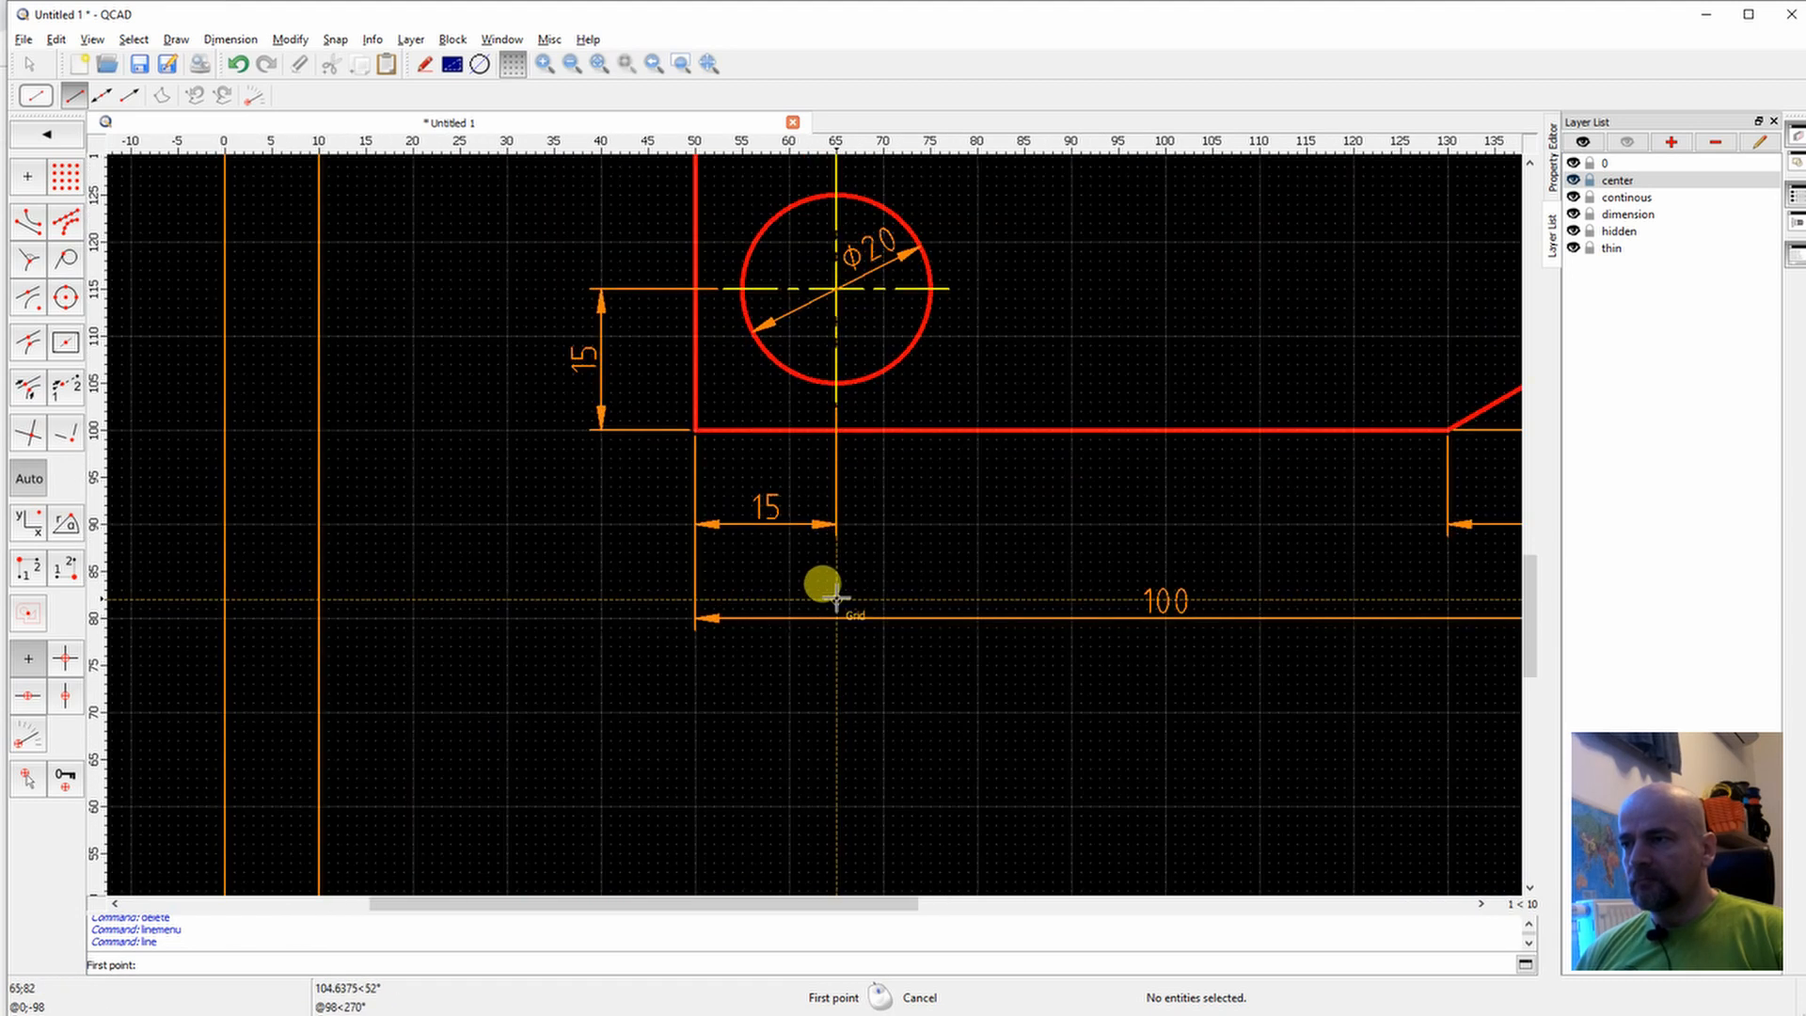
click(836, 665)
right_click(836, 738)
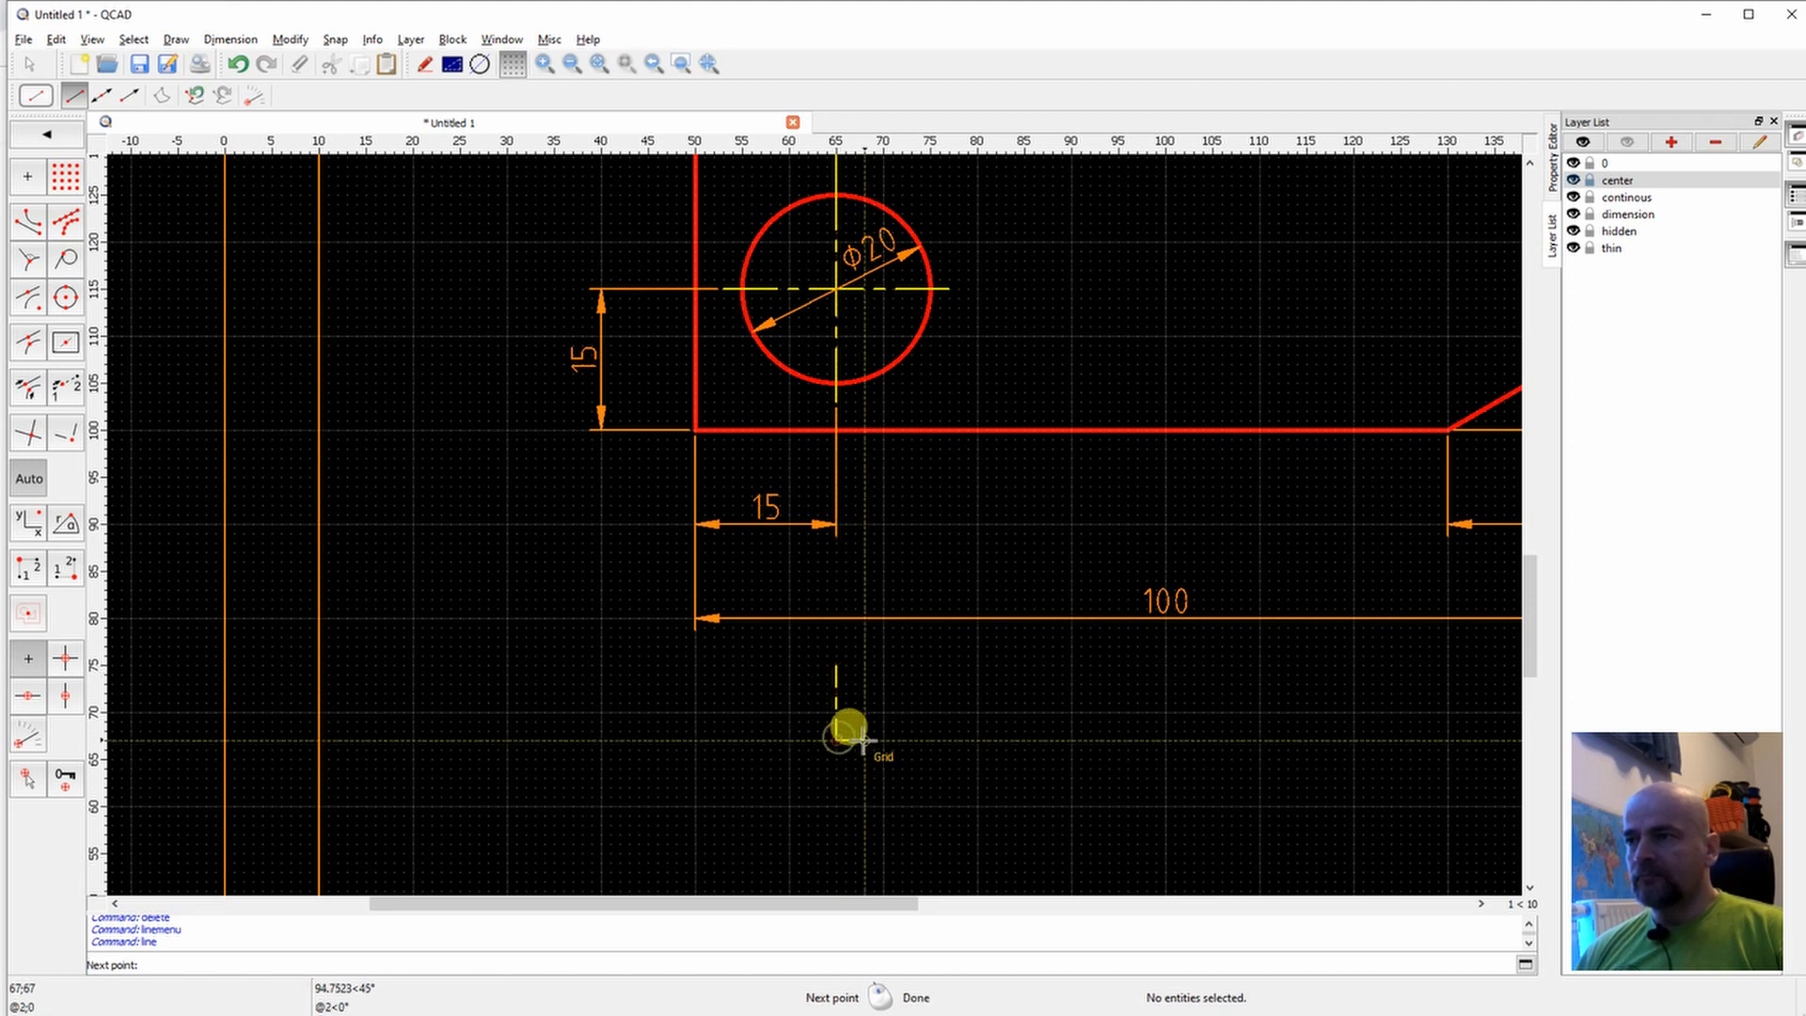
scroll(847, 734, down, 4)
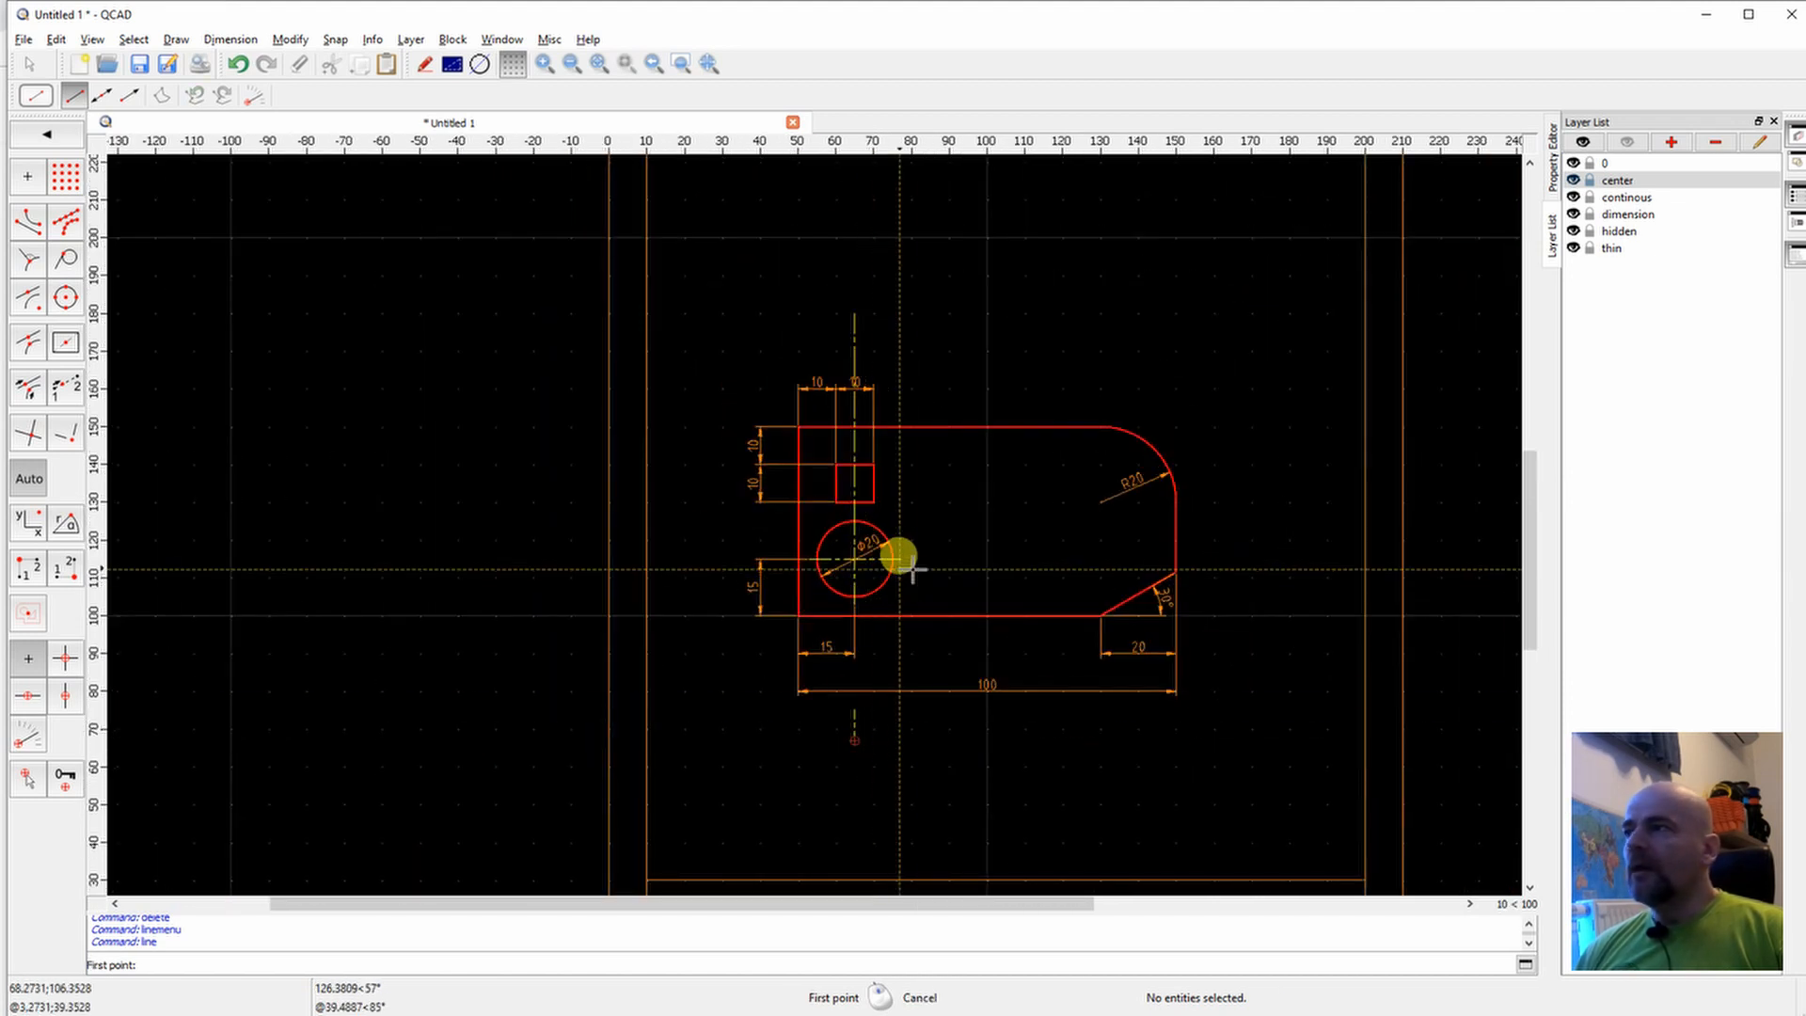
right_click(1183, 493)
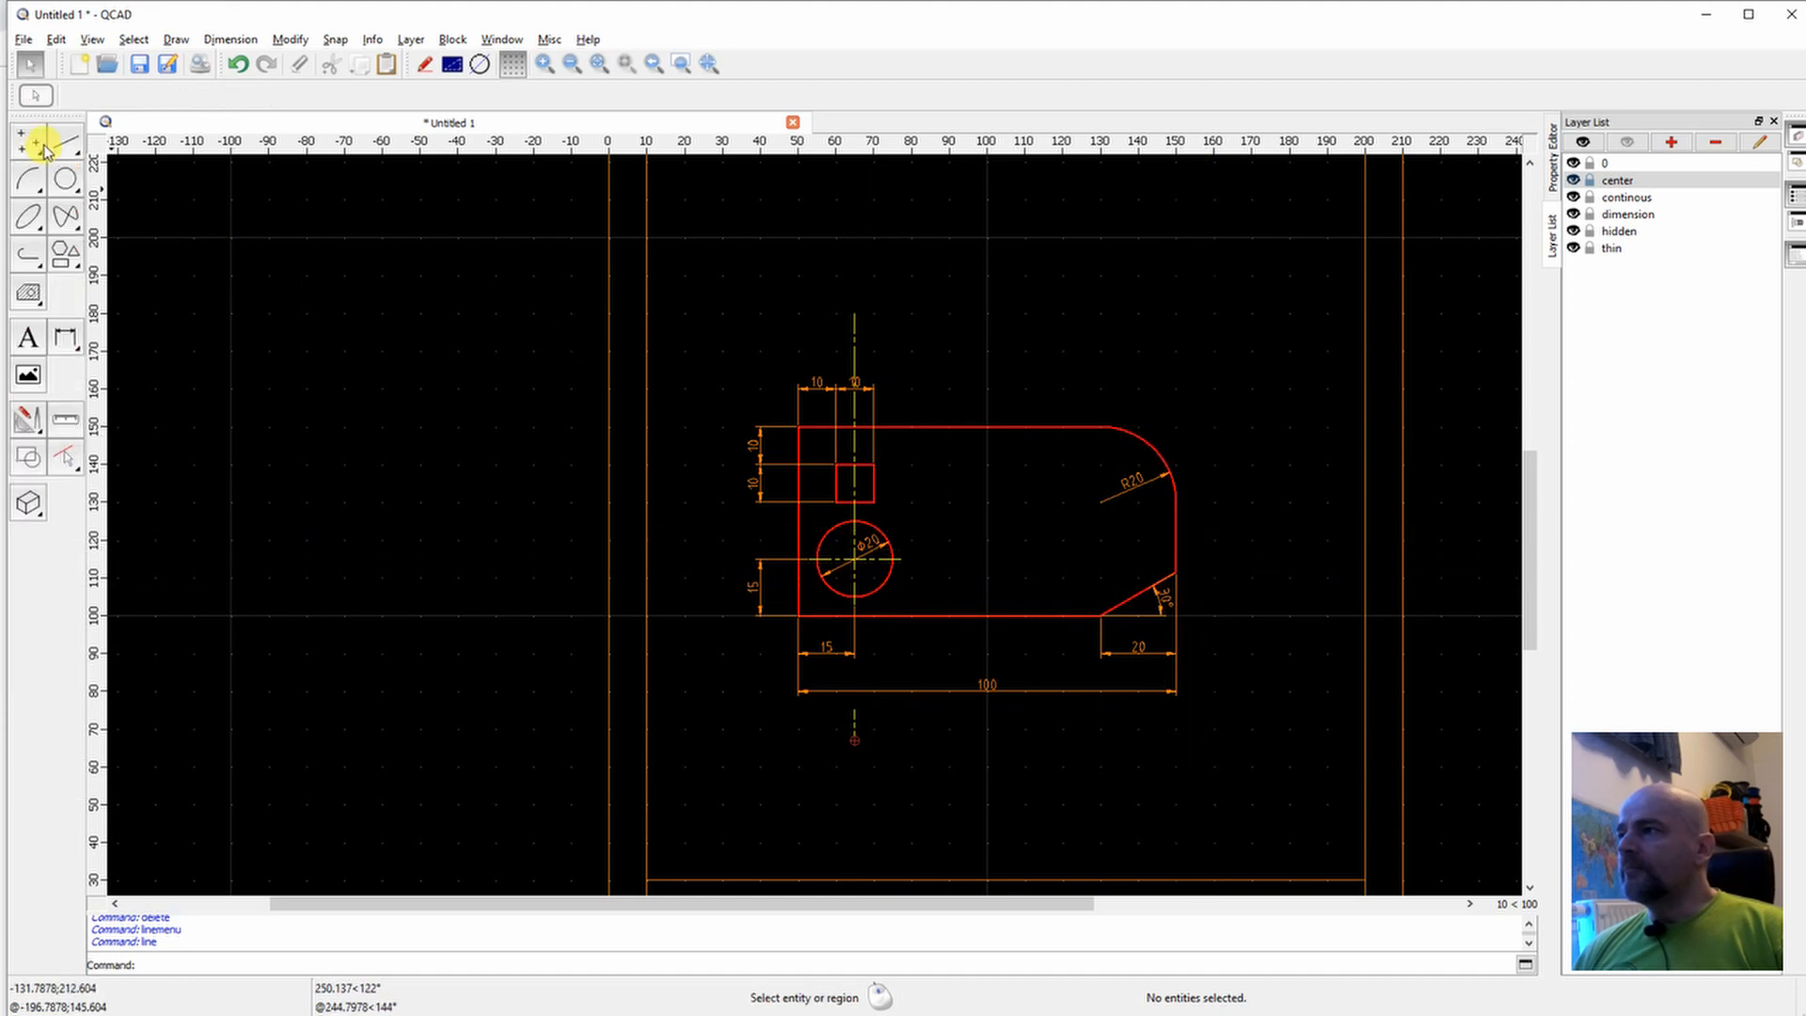
On the continous layer, draw a line from 65,180 to 65,173 over the upper end of the center line.
click(61, 146)
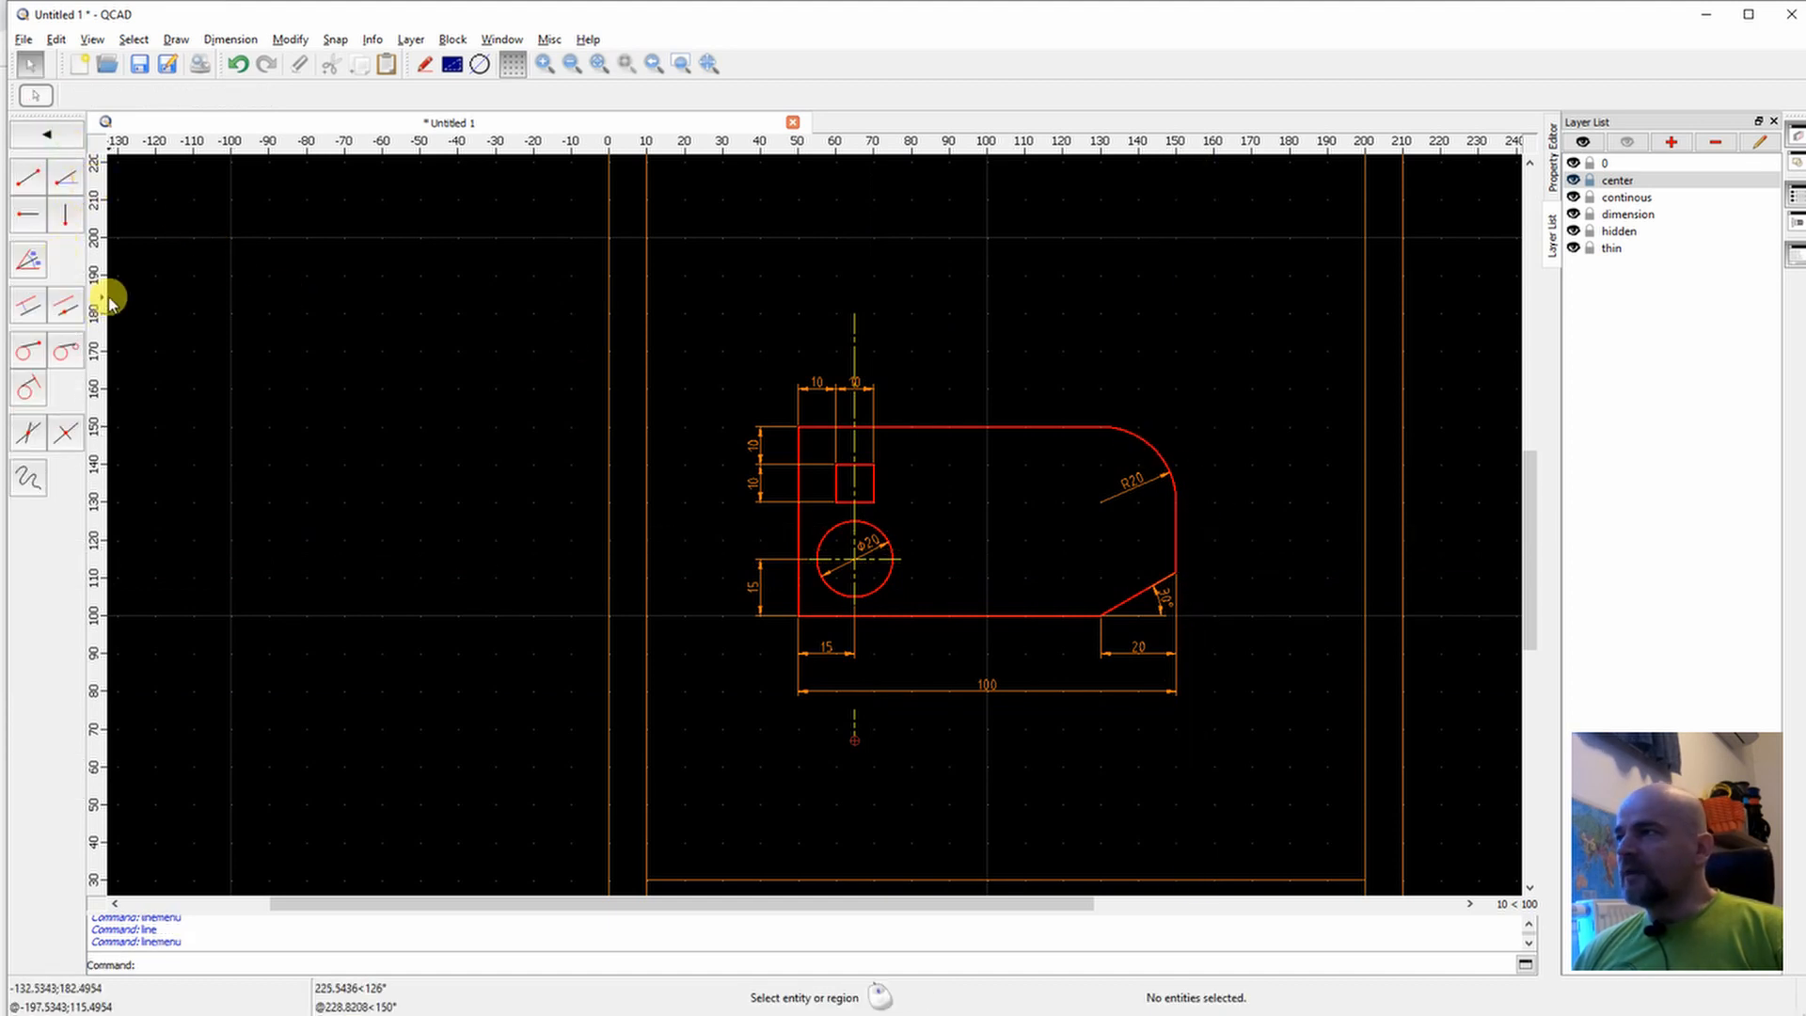
click(28, 179)
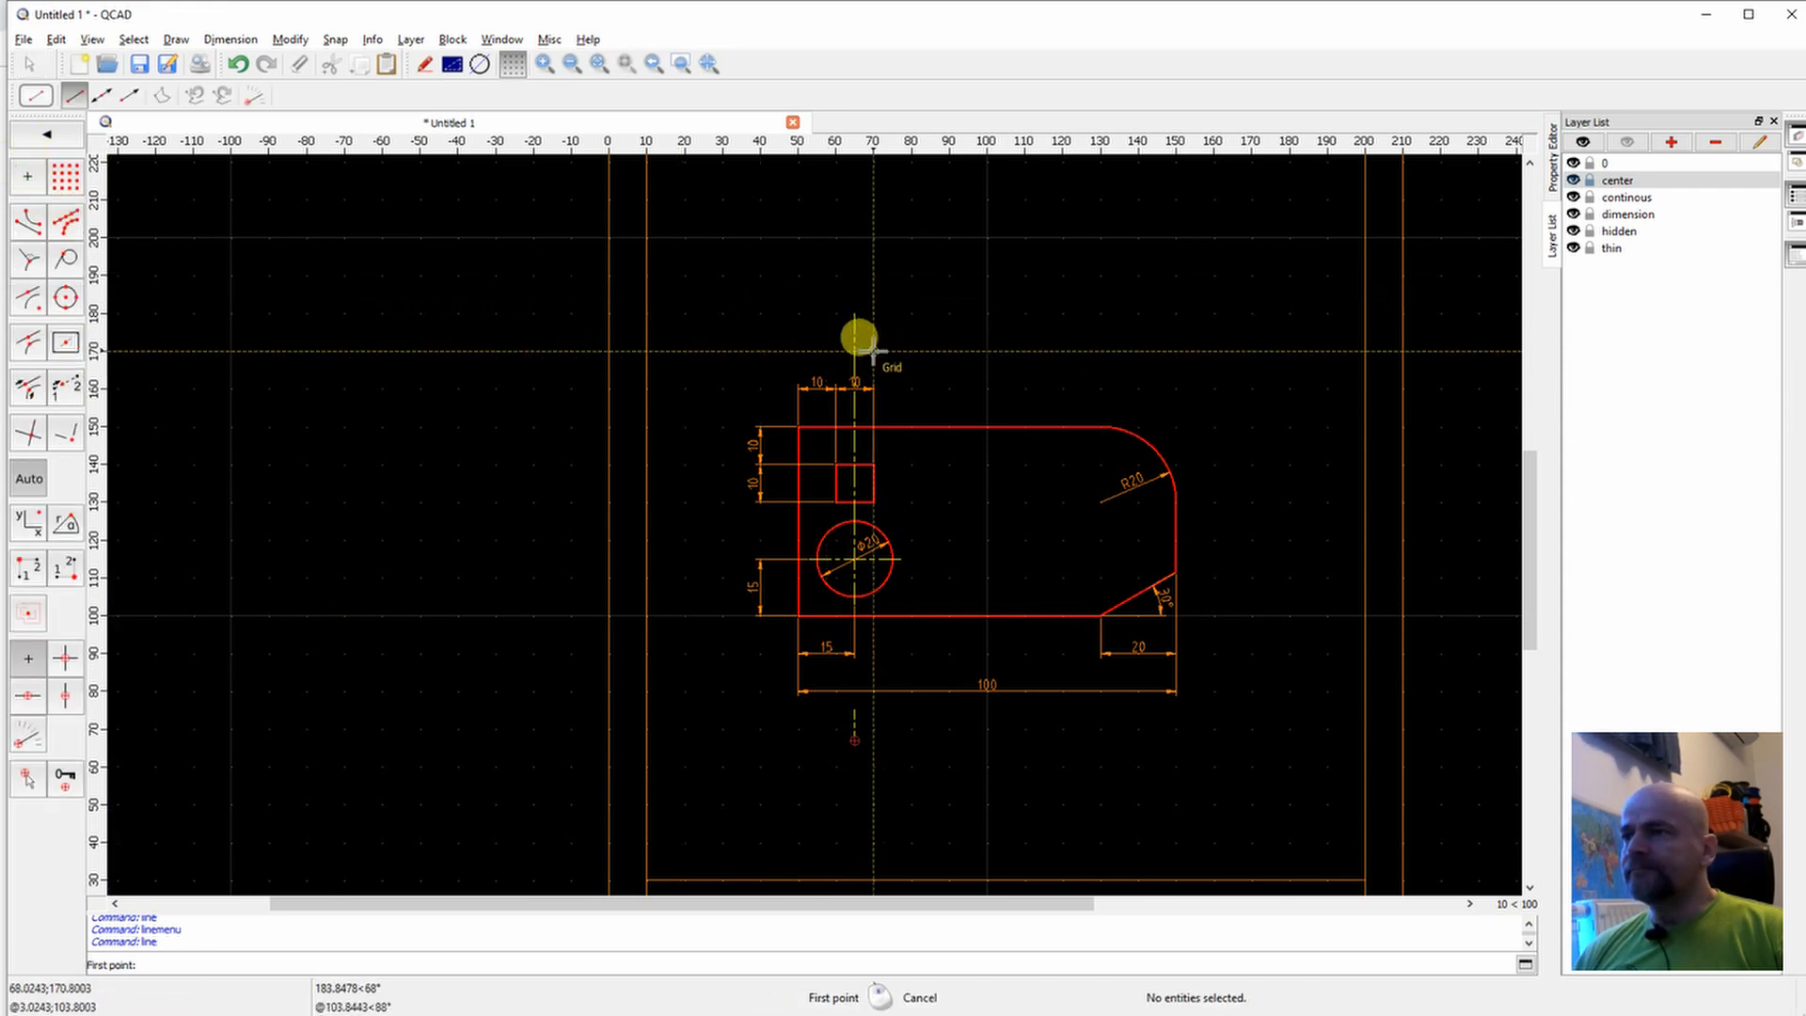
scroll(841, 329, up, 4)
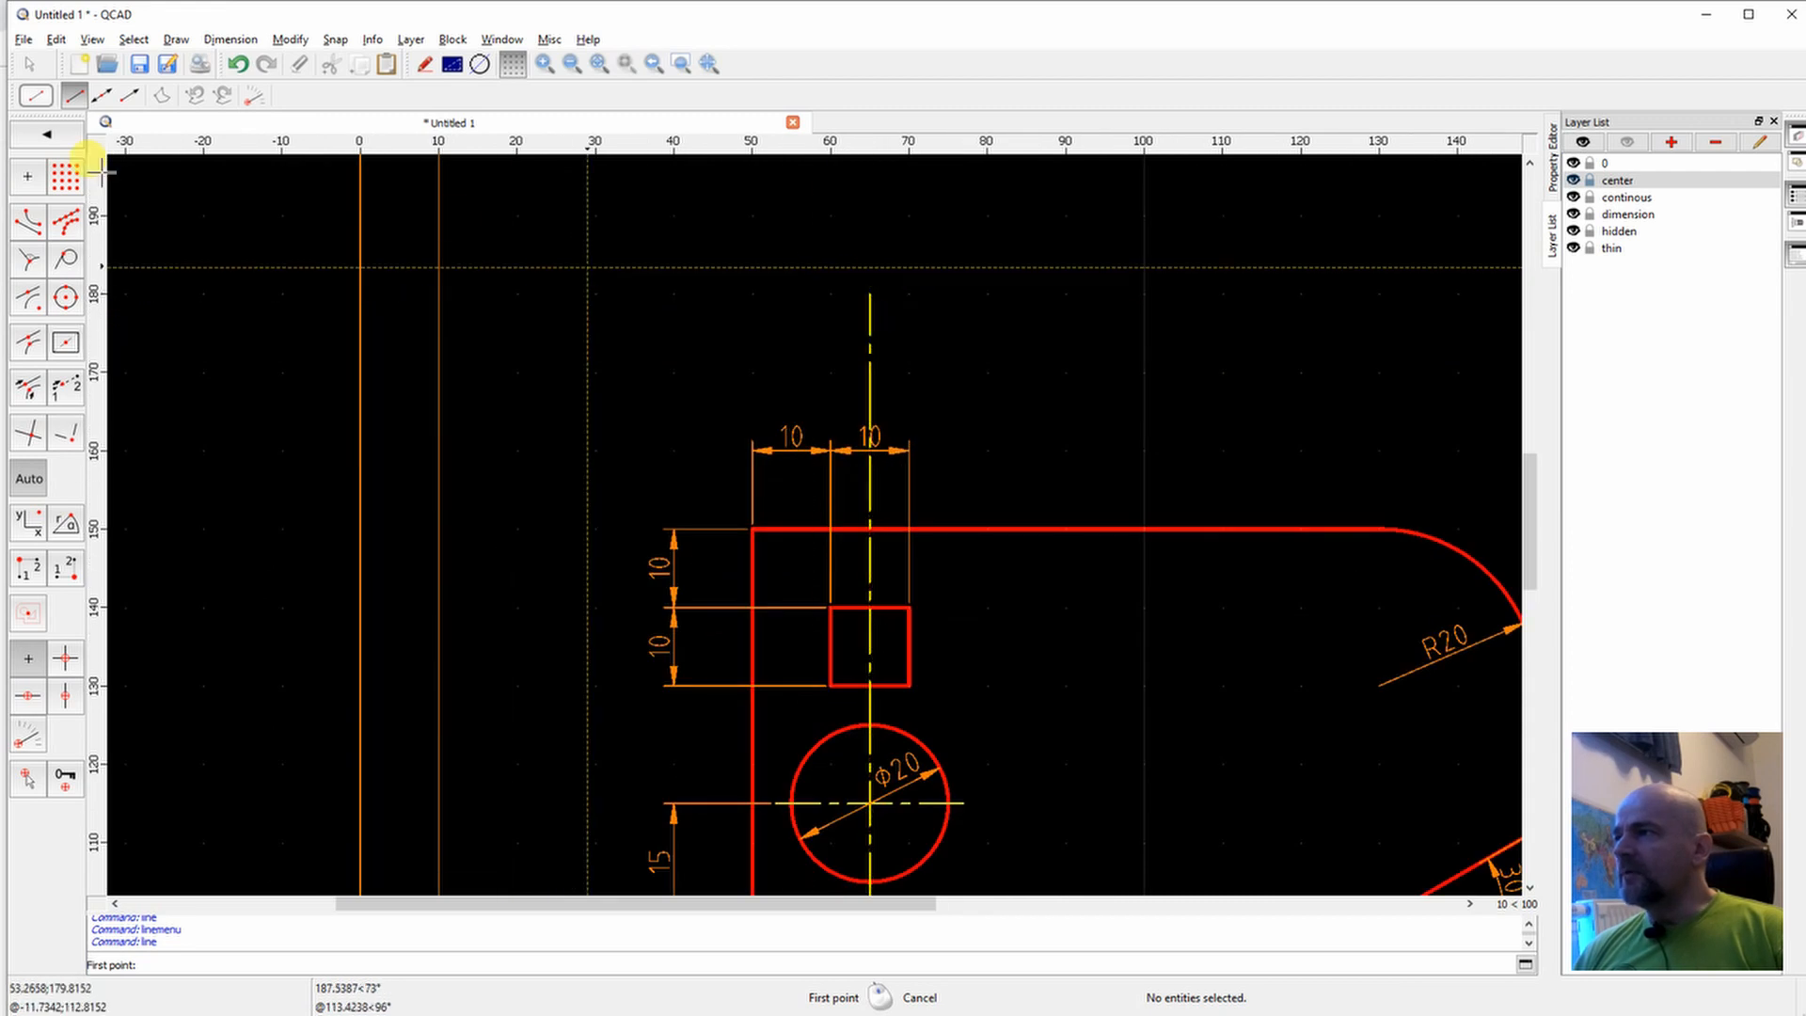
click(40, 137)
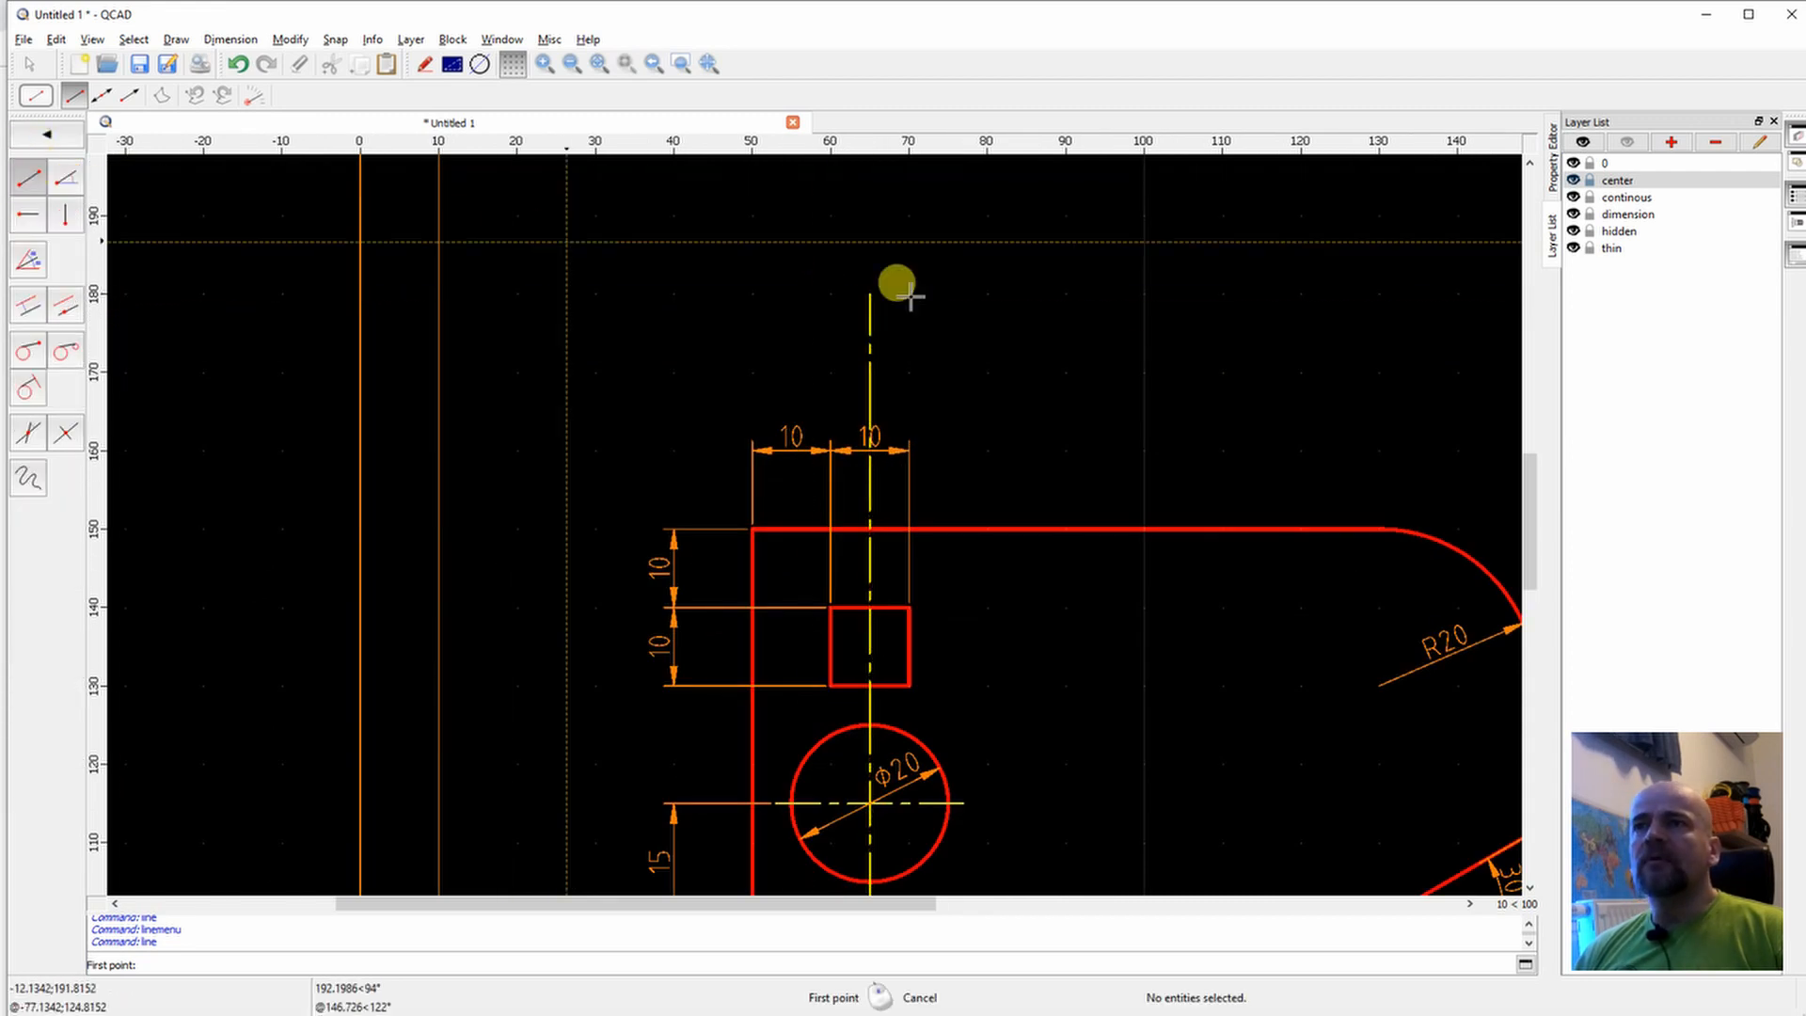
click(1623, 198)
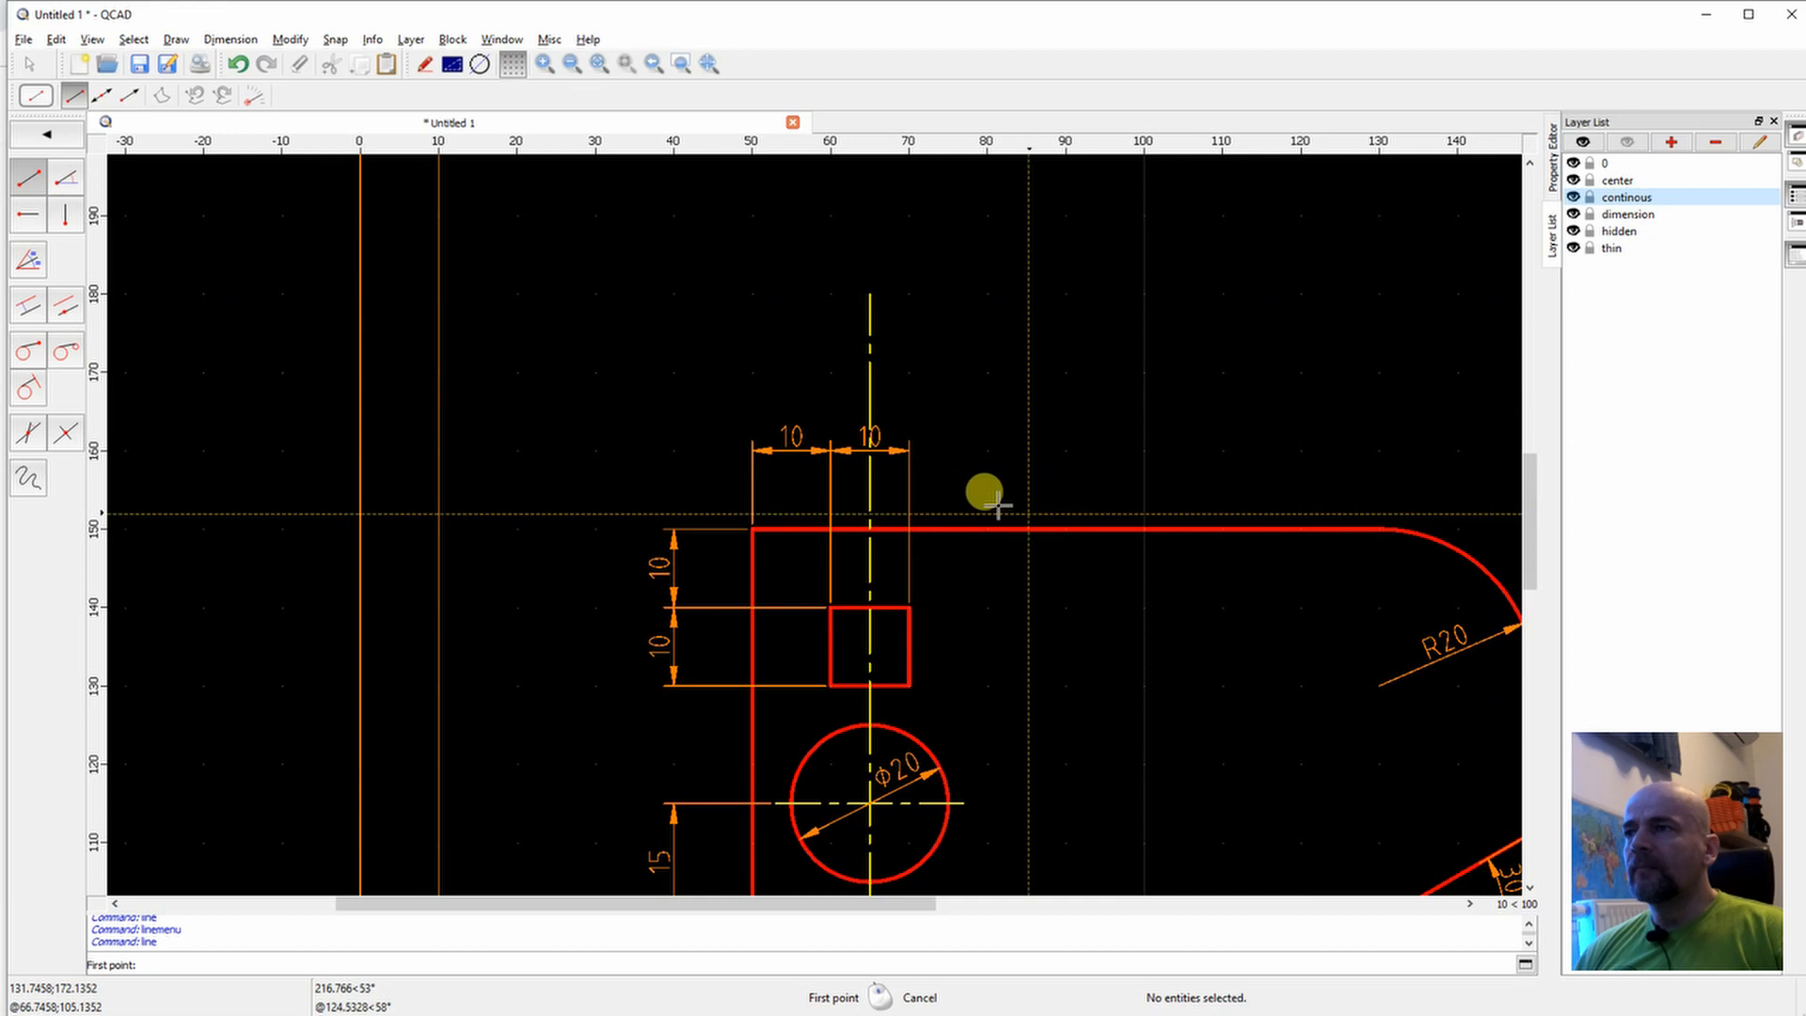
click(870, 294)
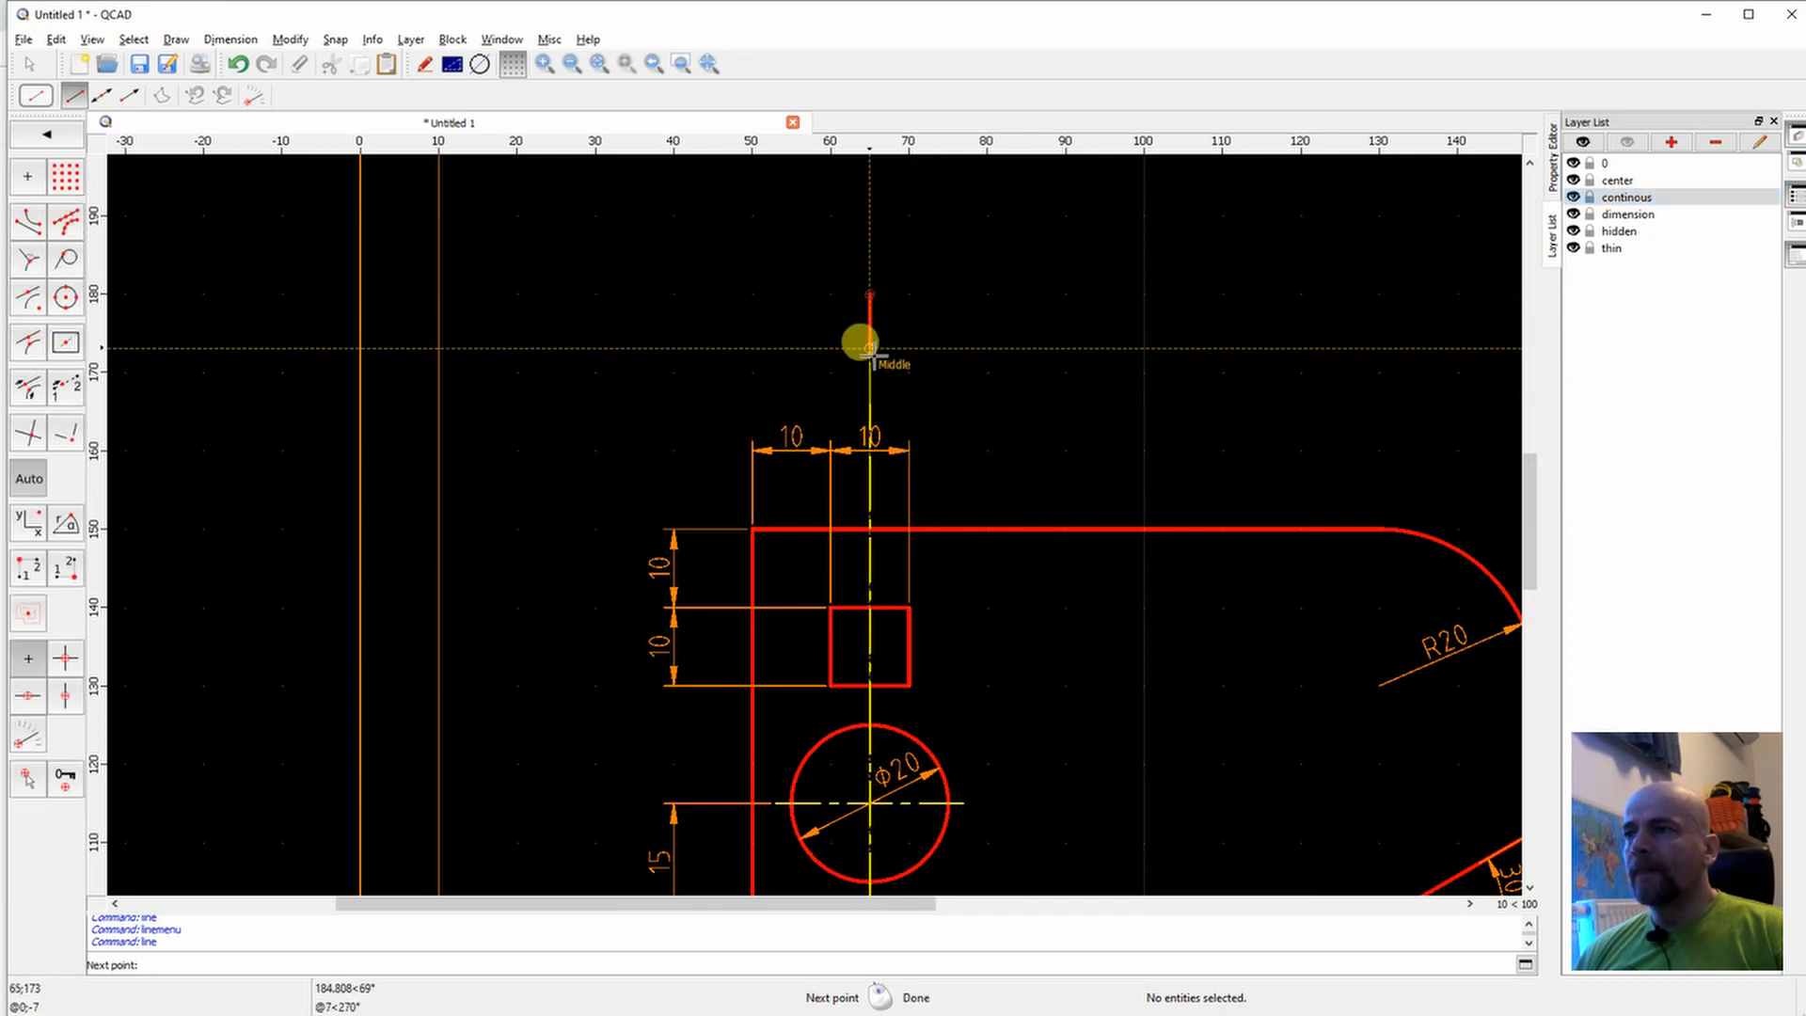
click(873, 356)
scroll(872, 360, down, 3)
right_click(891, 499)
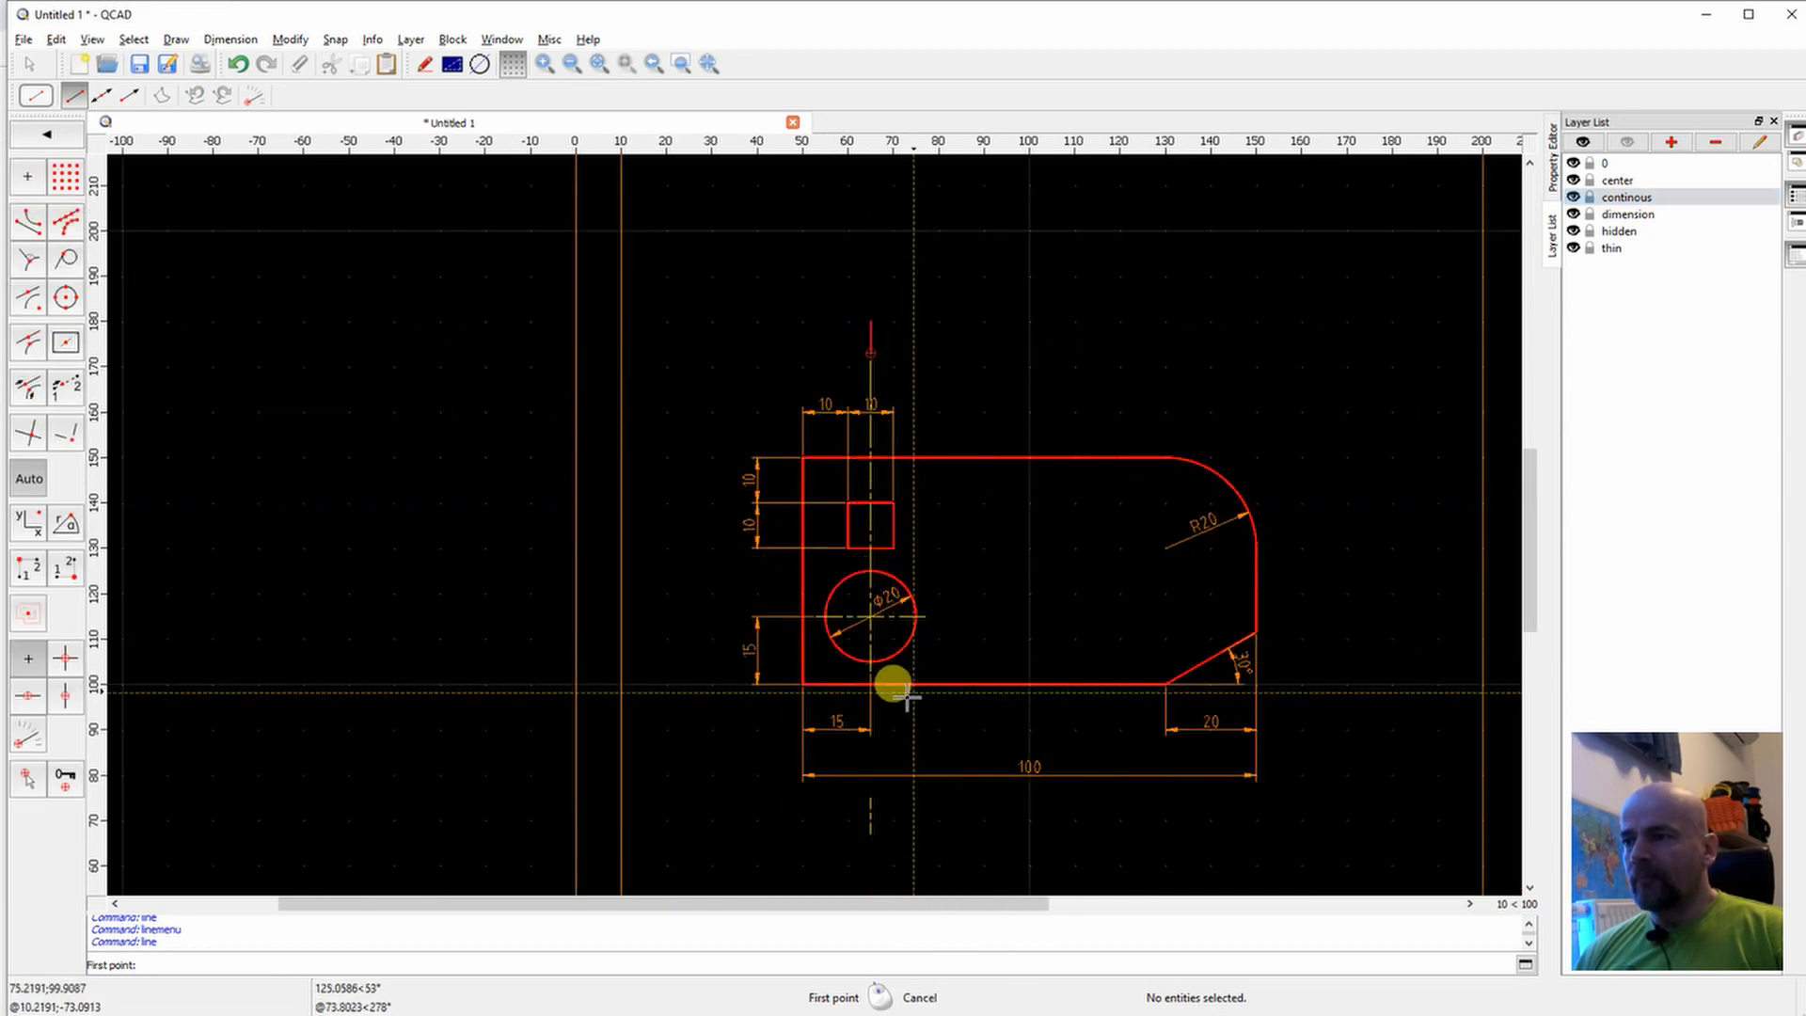
Draw a matching continous-layer line from 65,67 to 65,71 over the center line segment below the plate.
scroll(866, 764, up, 3)
scroll(875, 838, down, 2)
middle_drag(876, 818, 858, 573)
click(859, 643)
click(858, 621)
right_click(855, 621)
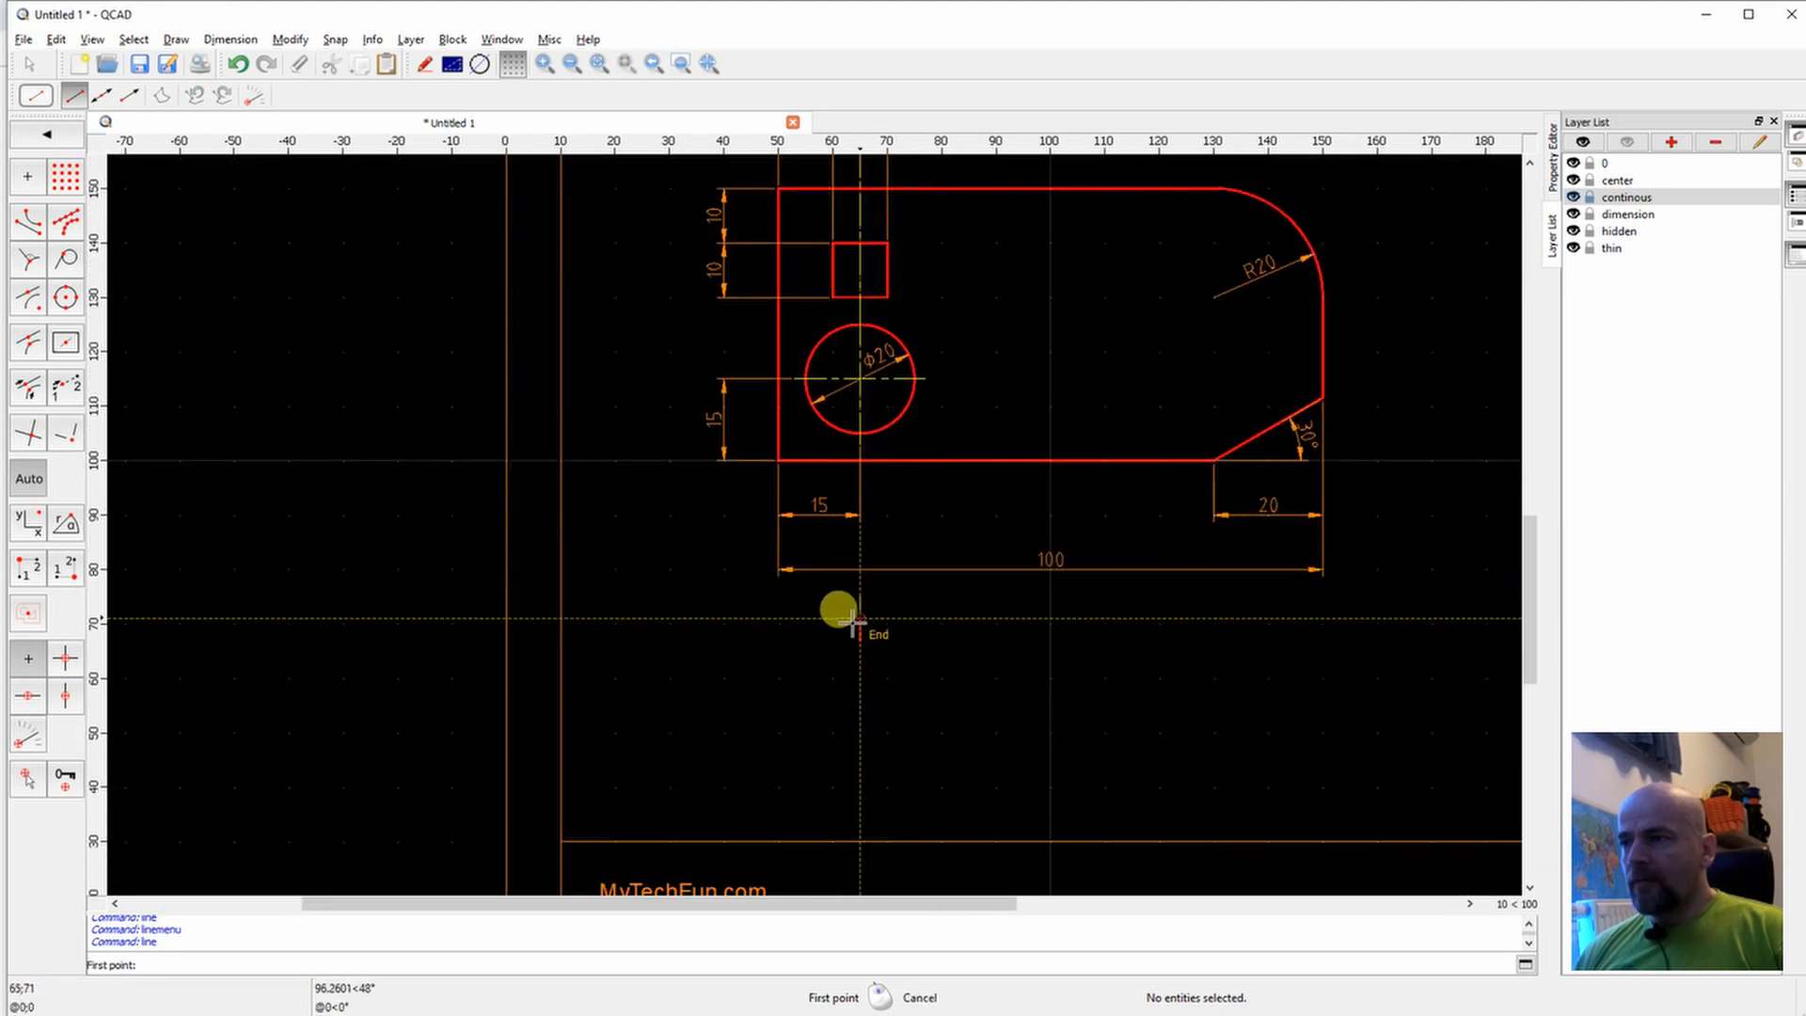
Draw the horizontal shaft of the lower section arrow from 65,69 to 50,69.
scroll(852, 621, up, 3)
click(870, 621)
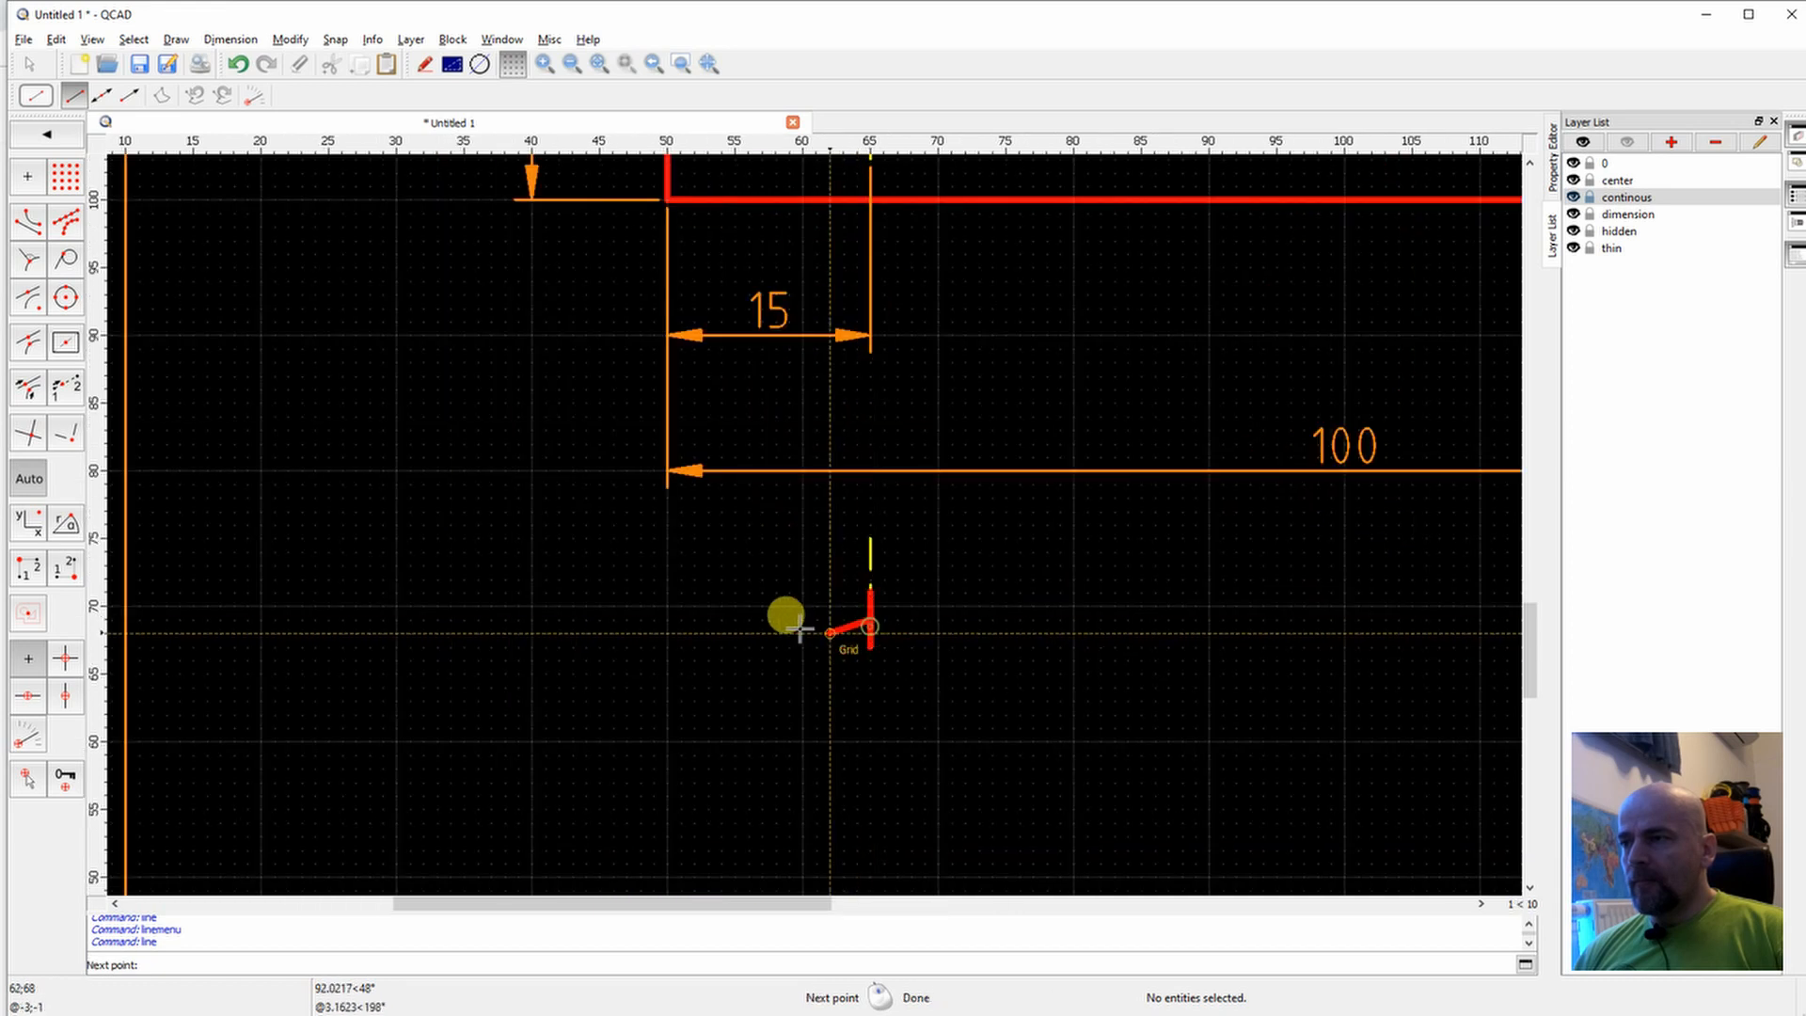
click(666, 619)
right_click(701, 620)
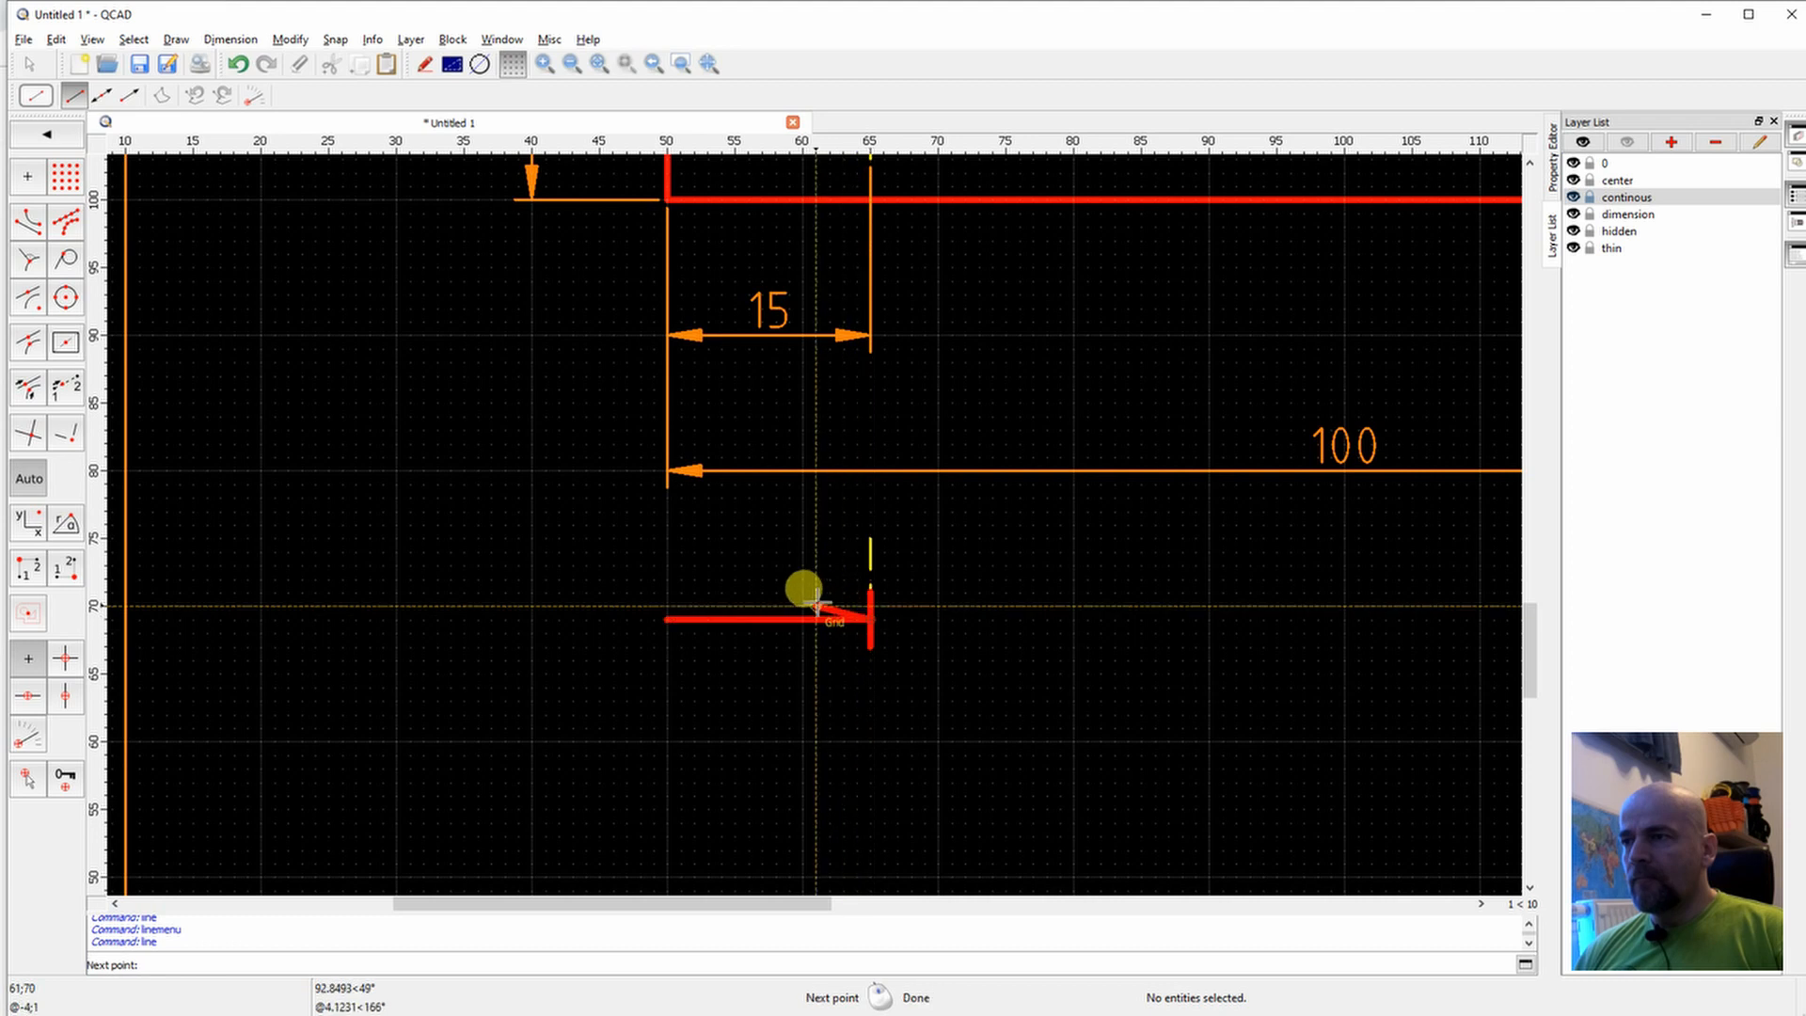
Add an arrowhead at 65,69 with two short lines ending at 61,70 and 61,68.
click(870, 619)
right_click(869, 619)
click(870, 620)
click(816, 633)
right_click(819, 475)
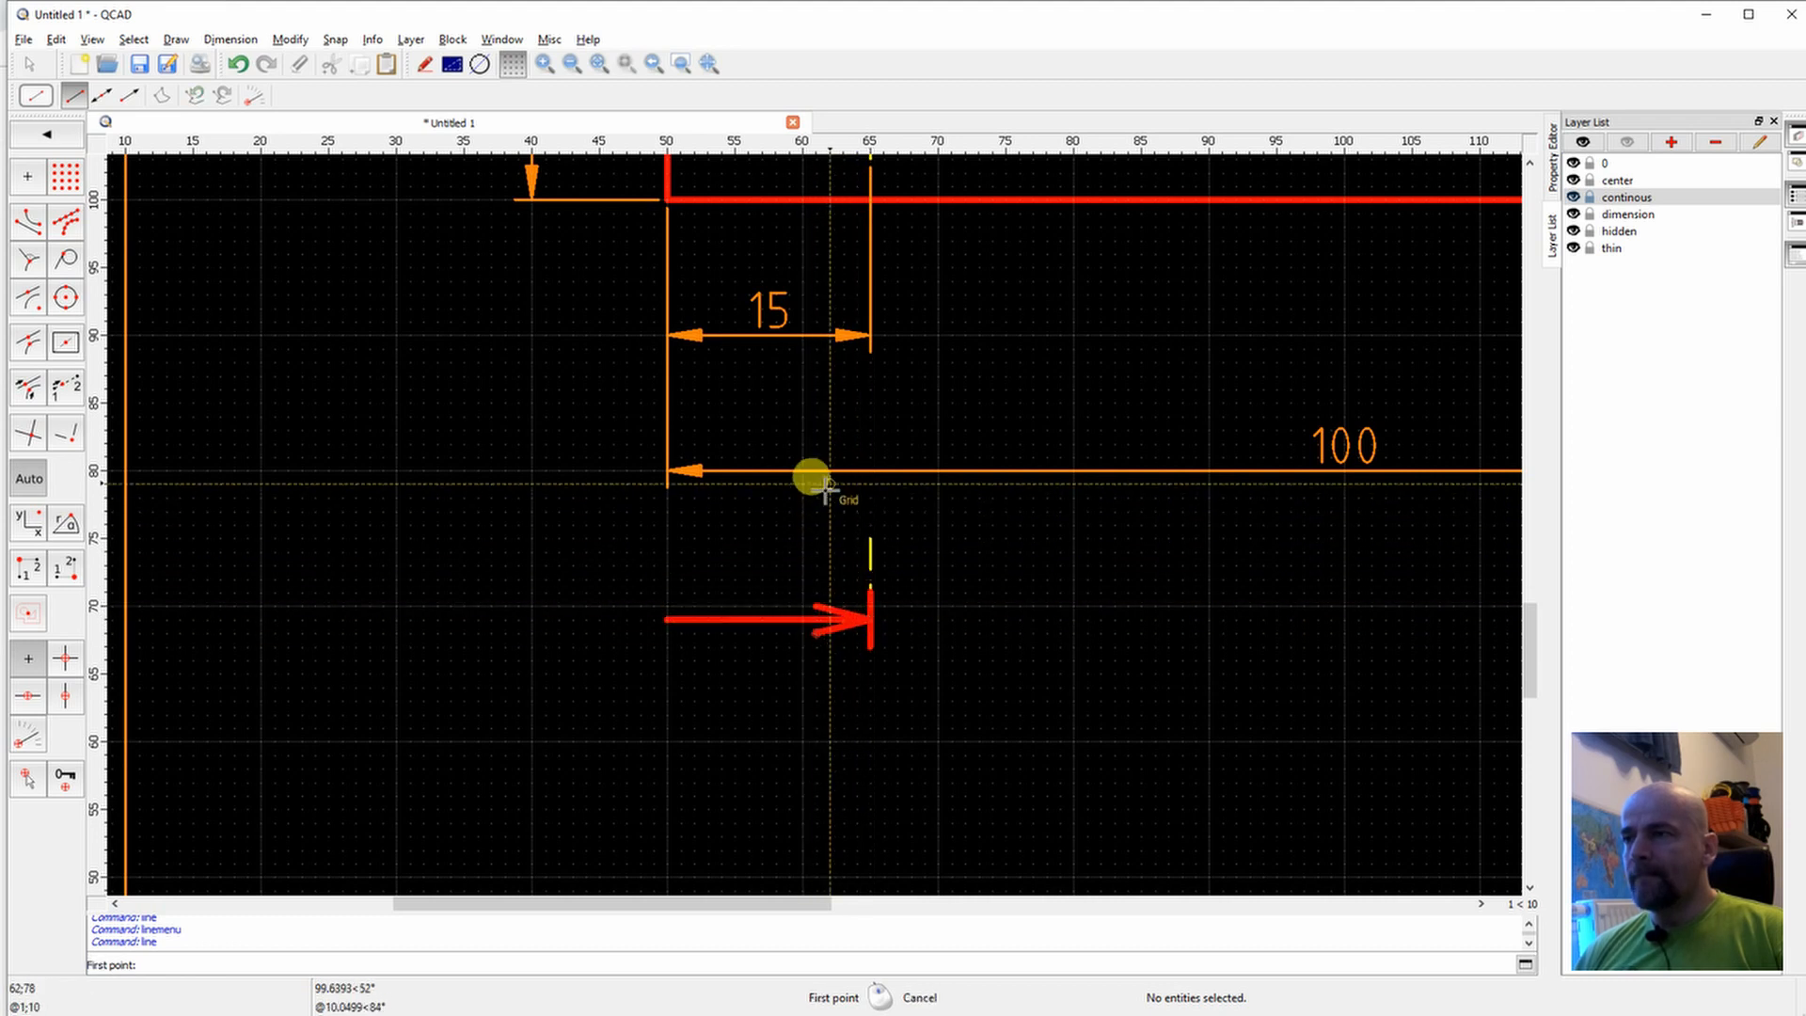
scroll(814, 476, down, 4)
right_click(740, 529)
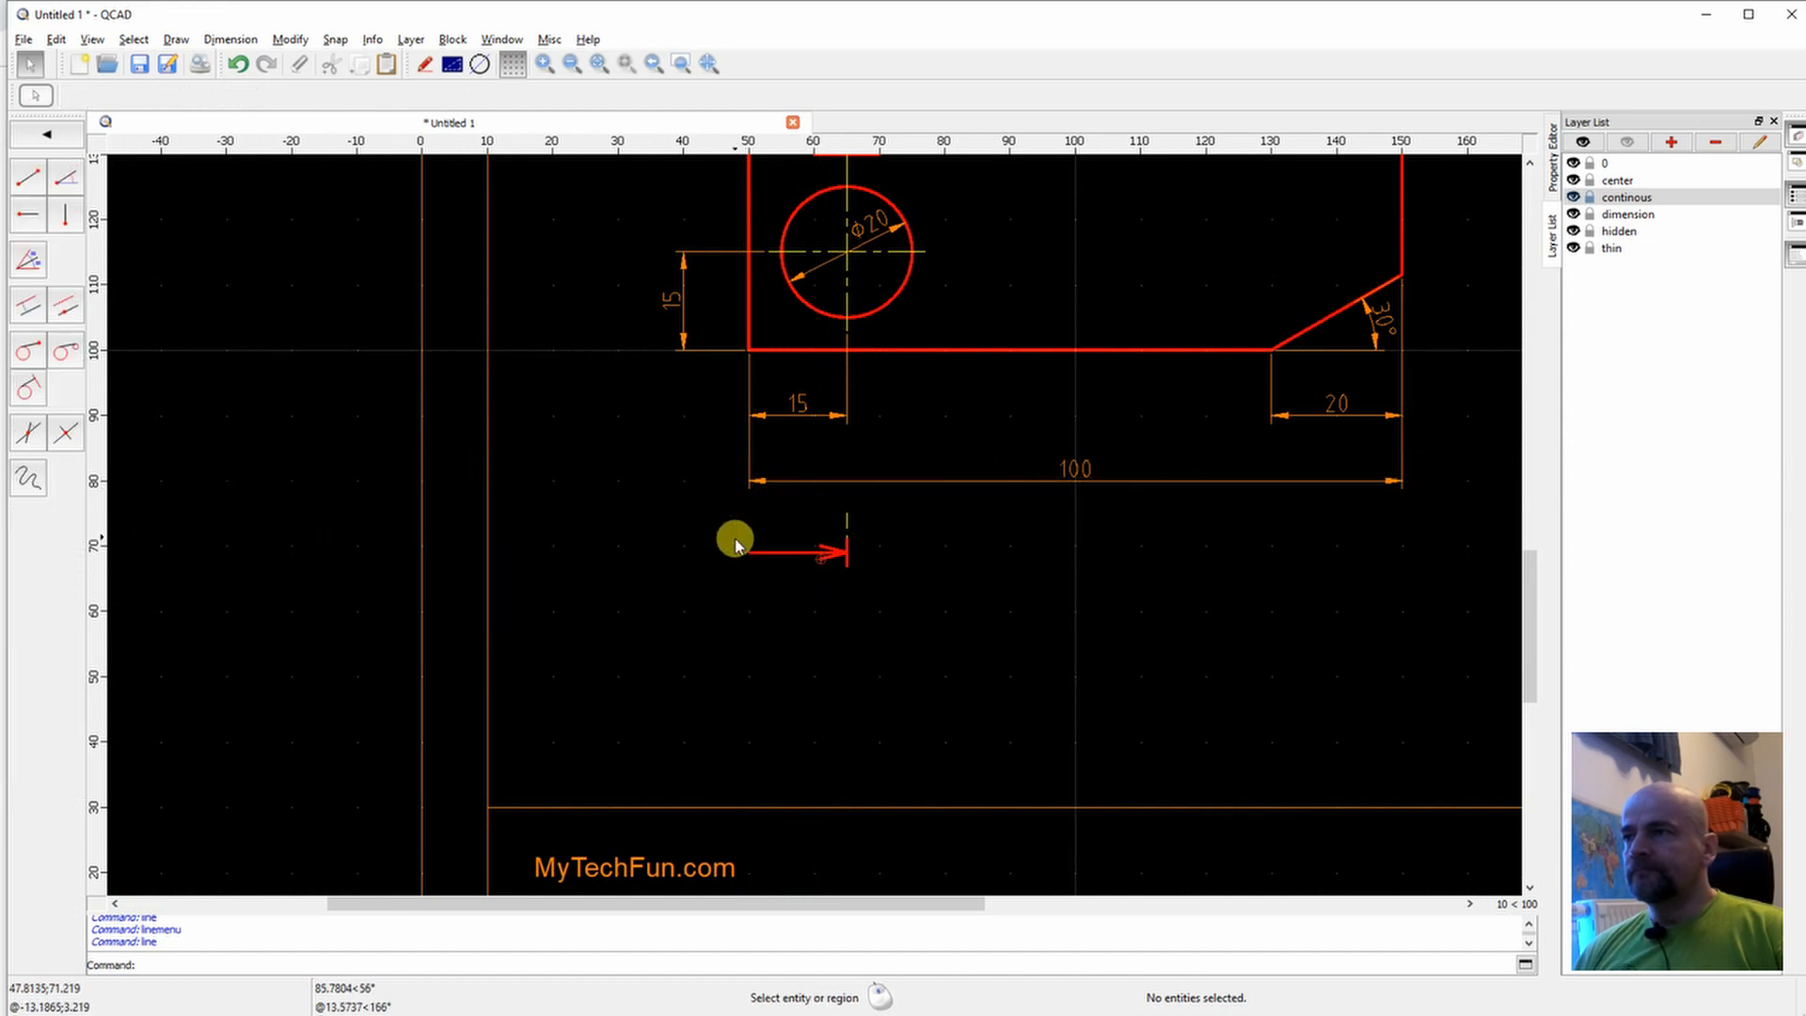
Copy the three arrow lines from reference point 65,69 to the upper section mark at 65,176.5, keeping the original.
mouse_move(706, 455)
middle_down()
mouse_move(686, 706)
mouse_move(693, 624)
middle_up()
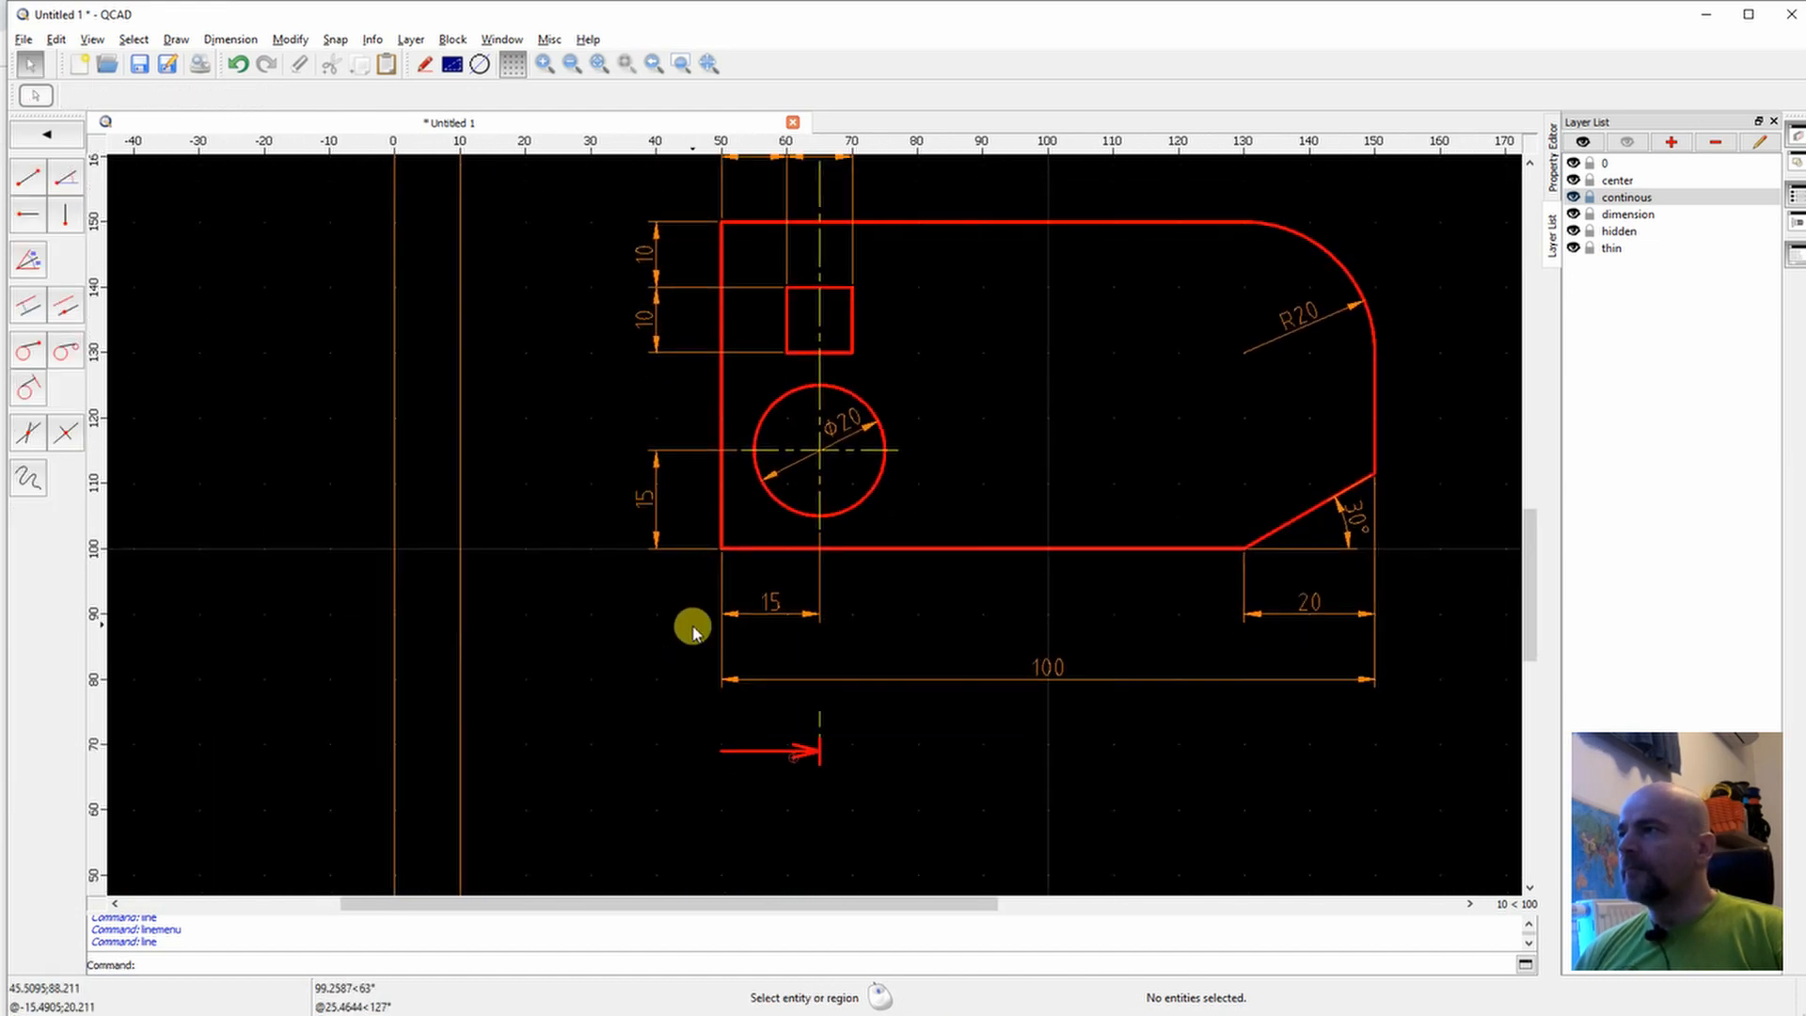
scroll(701, 602, down, 1)
click(40, 139)
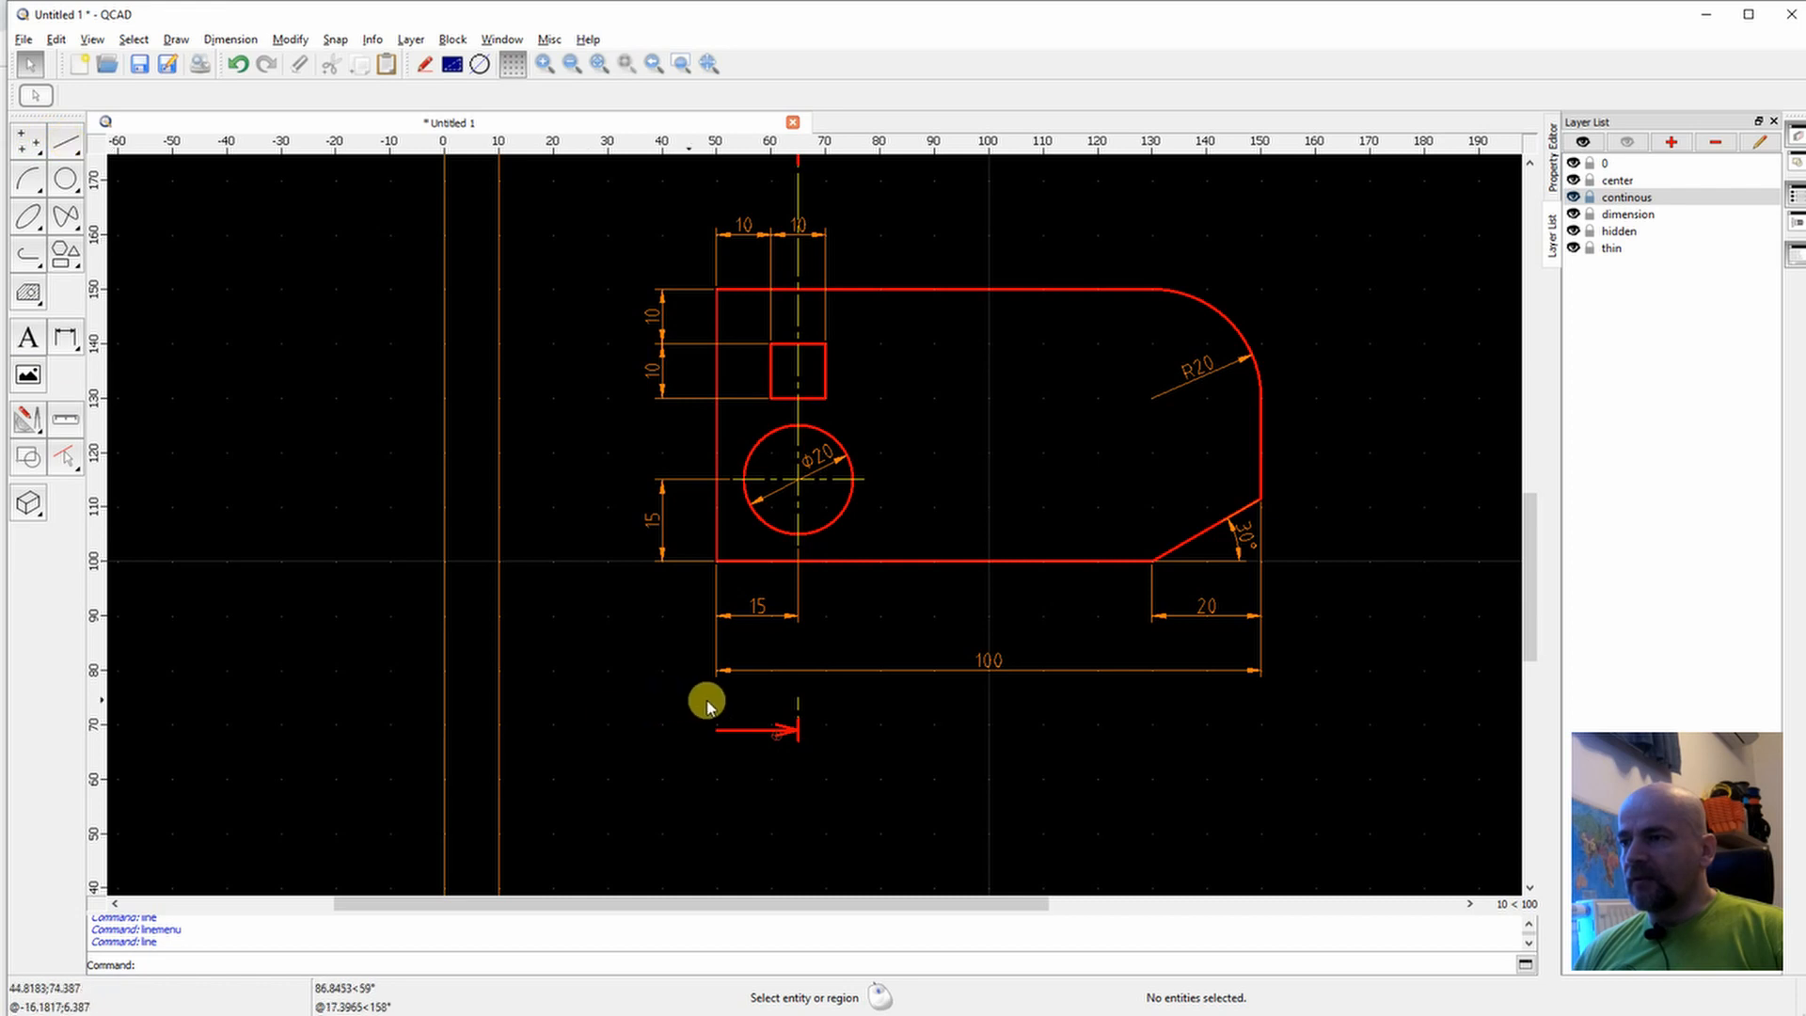
drag(679, 691, 691, 753)
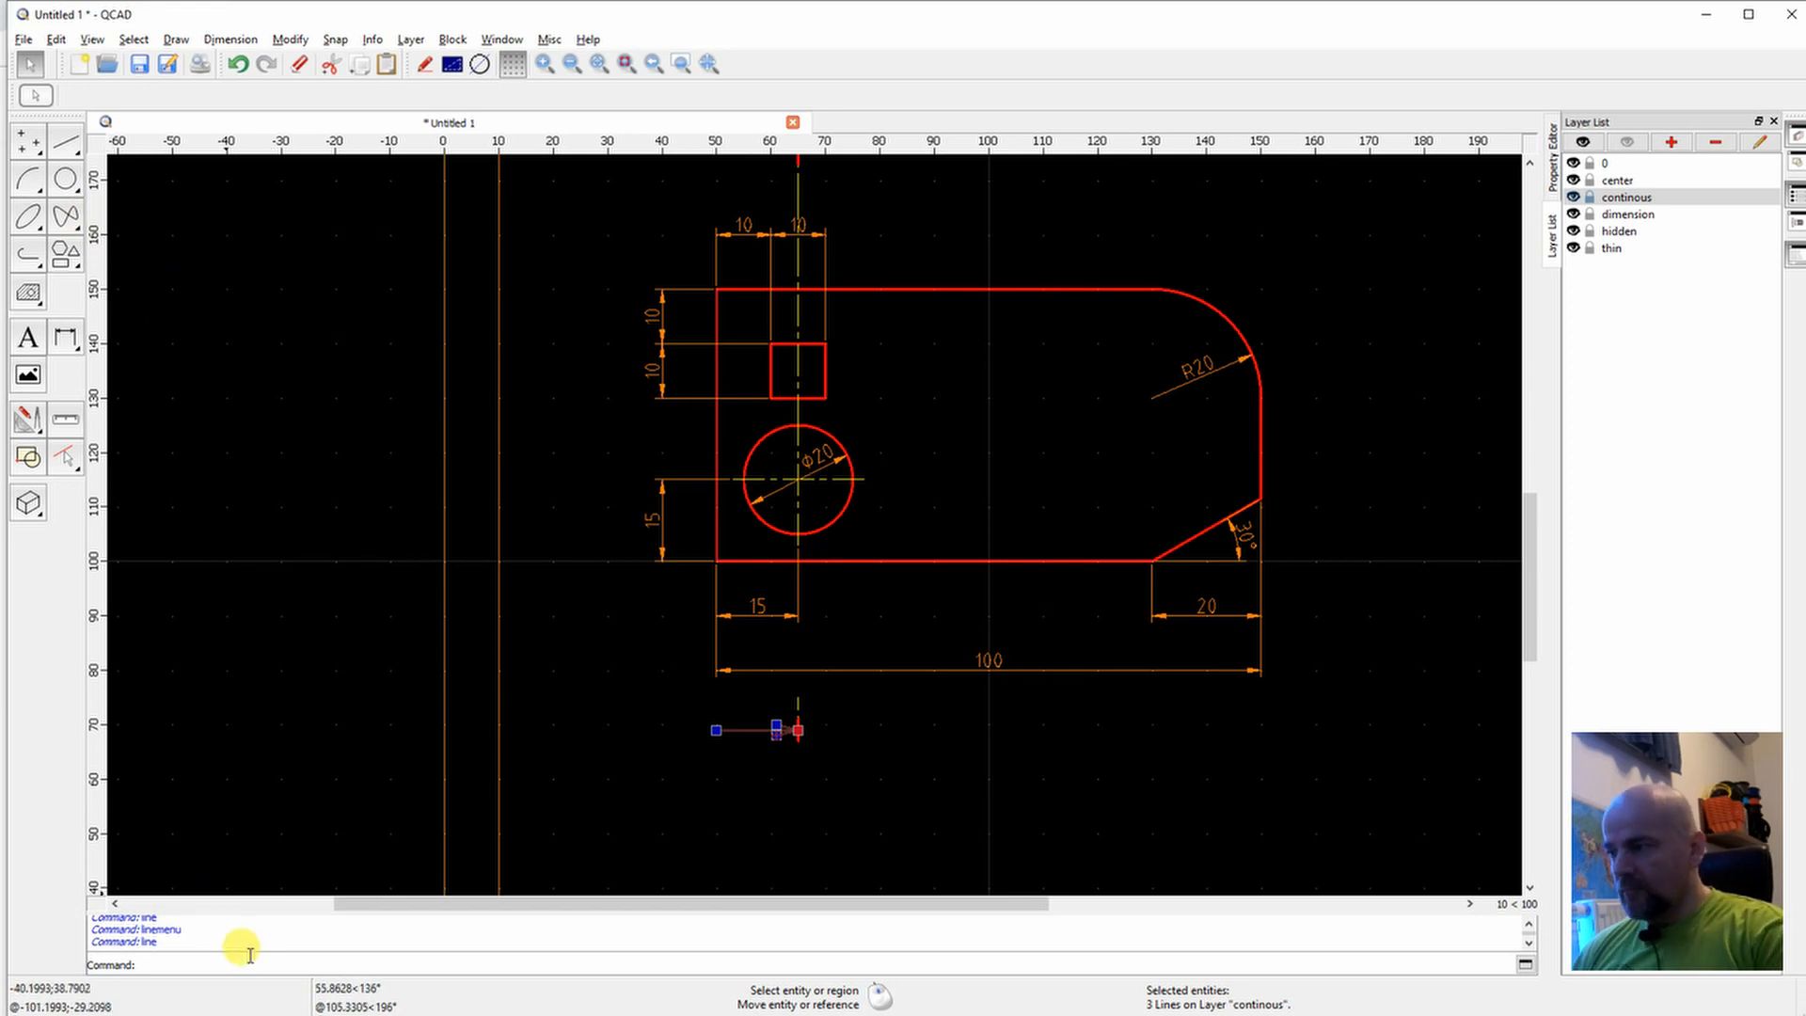
key(Return)
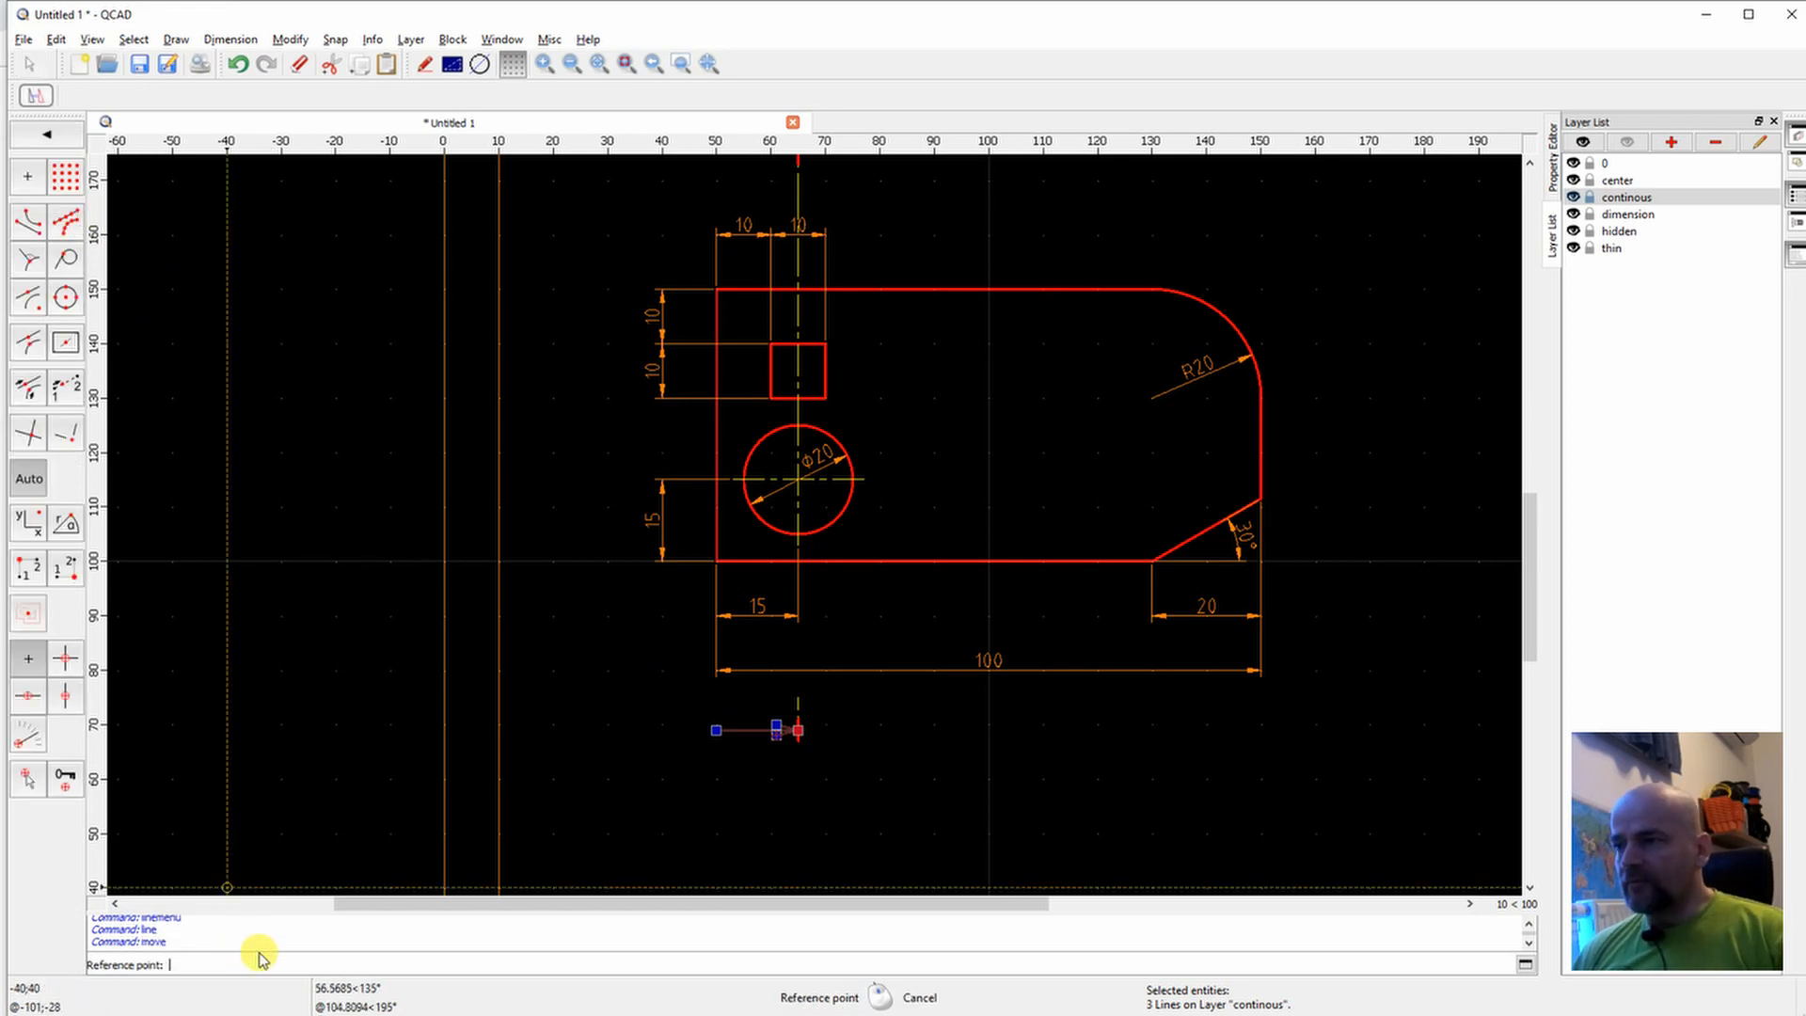
scroll(796, 730, up, 4)
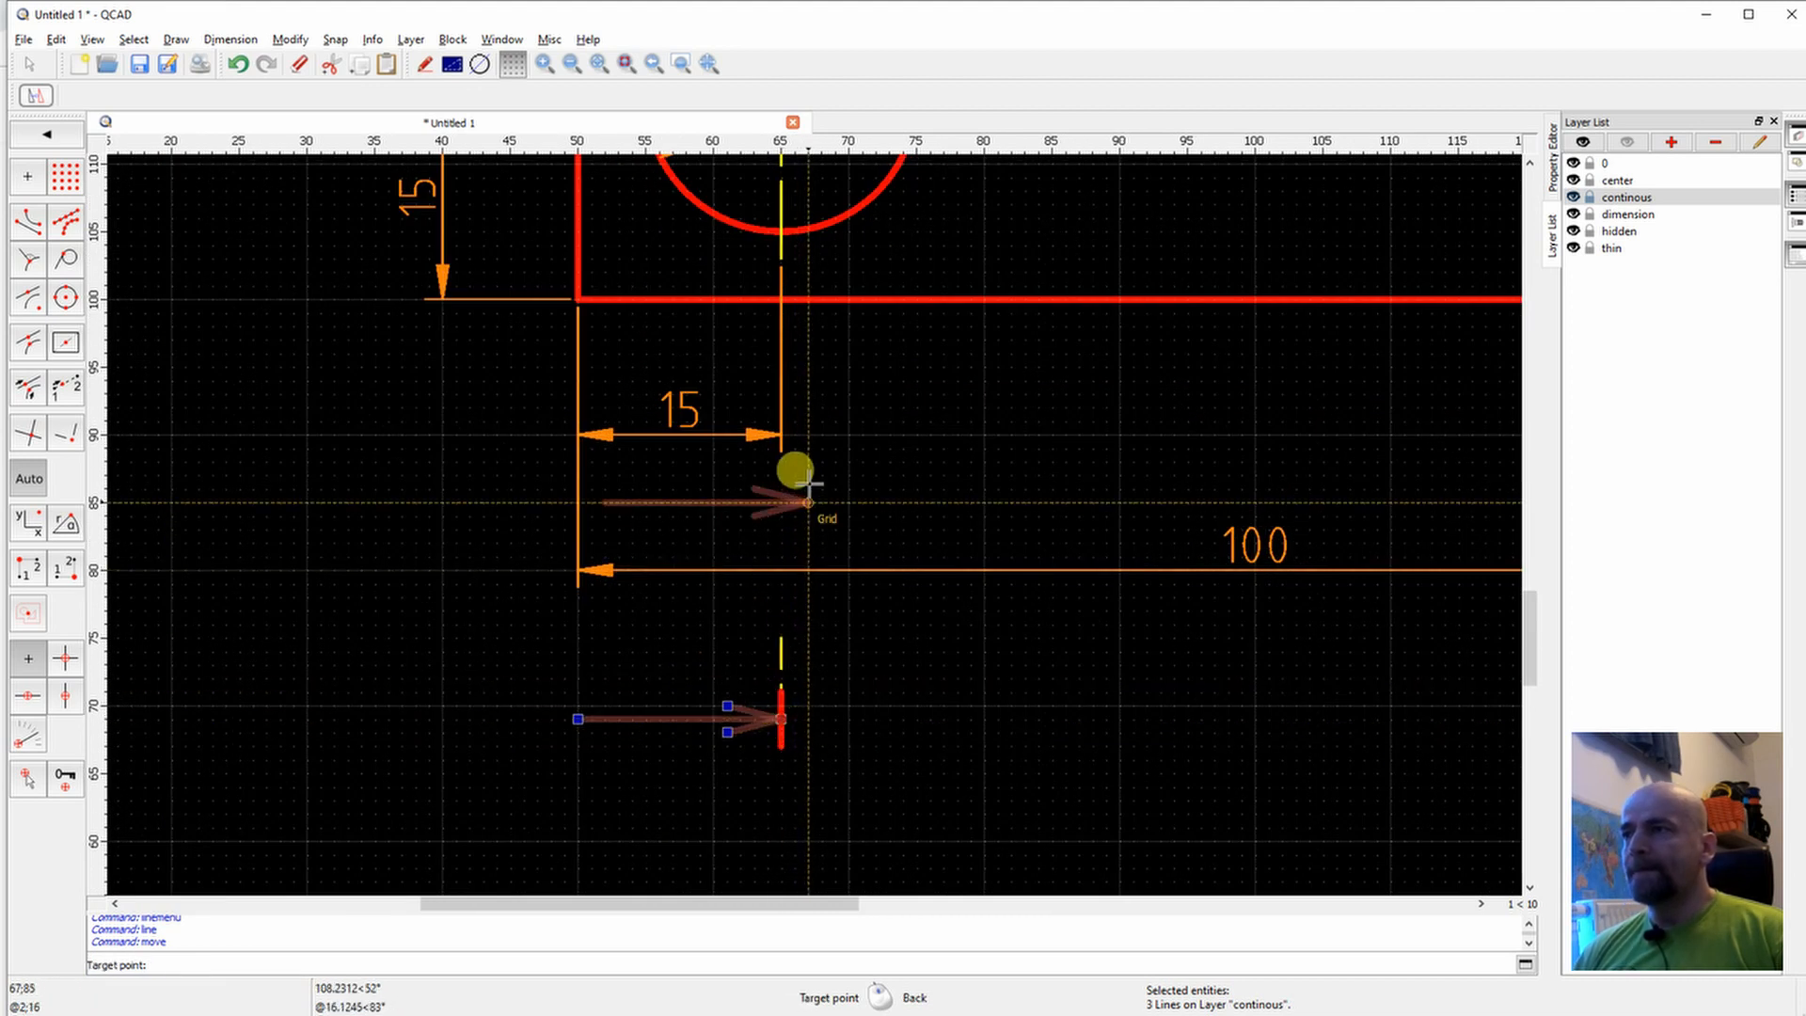
middle_drag(814, 462, 822, 775)
middle_drag(812, 653, 812, 846)
middle_drag(947, 274, 919, 722)
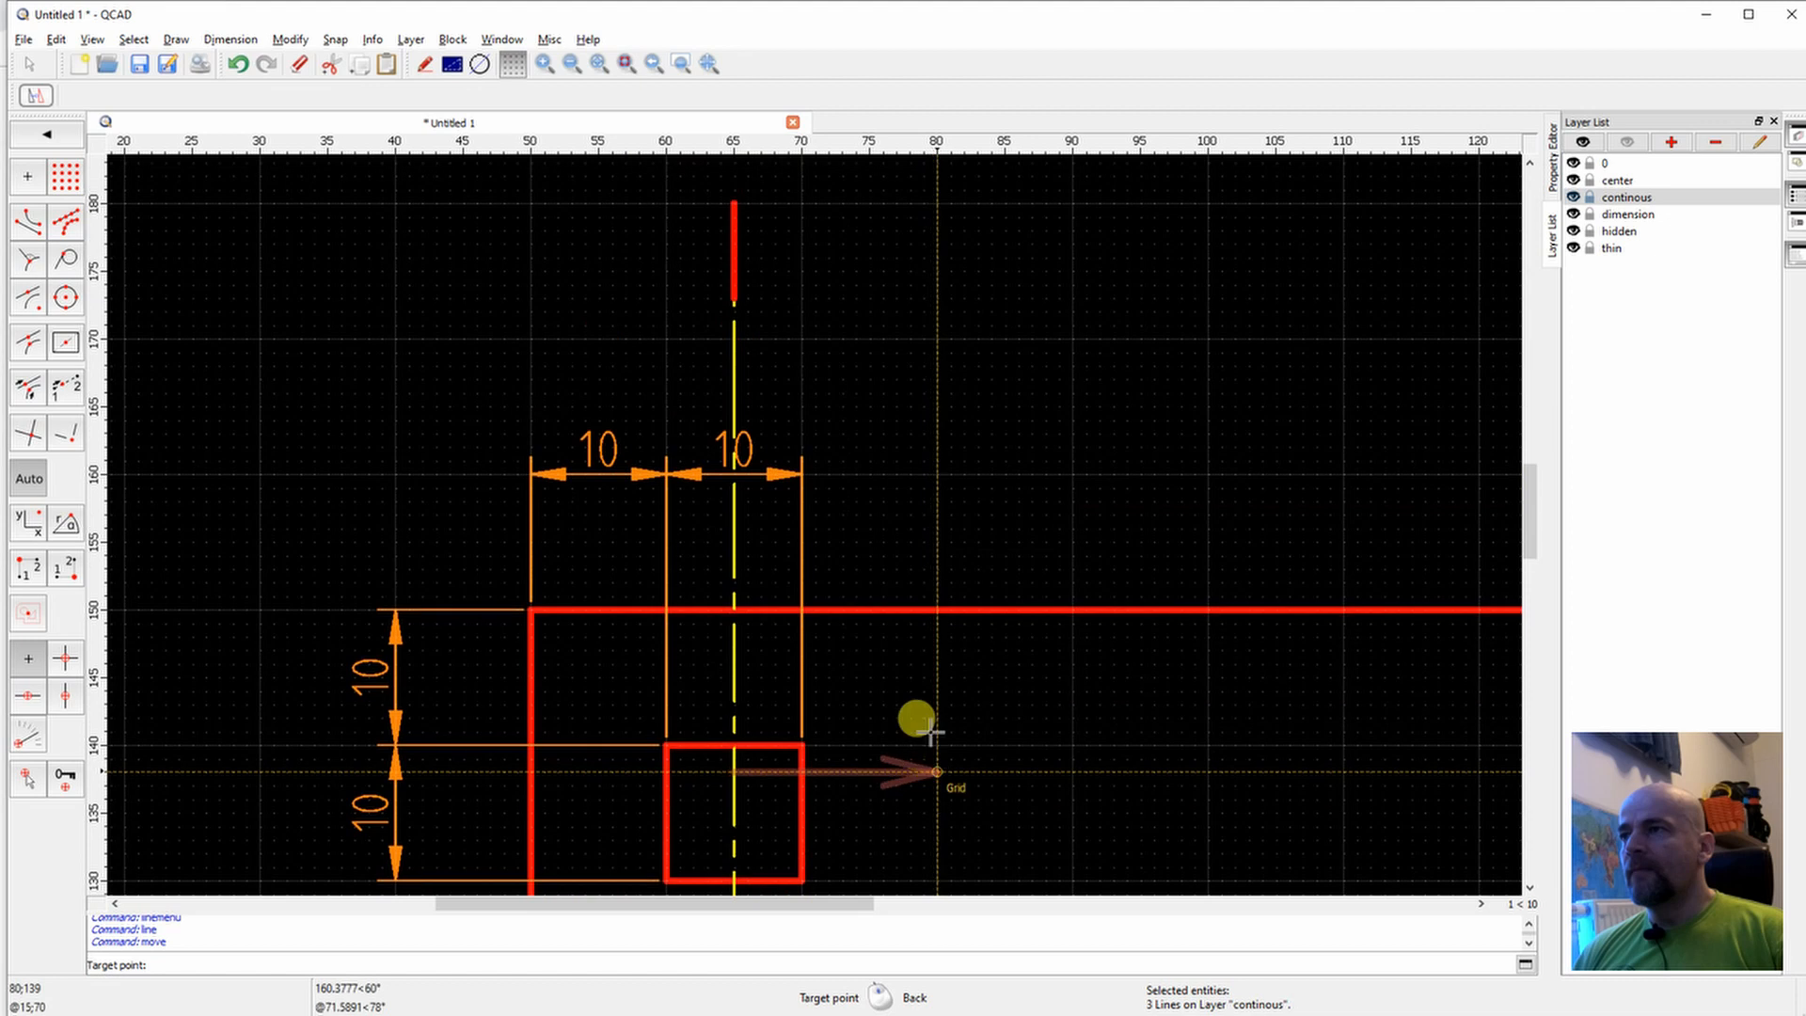
click(733, 247)
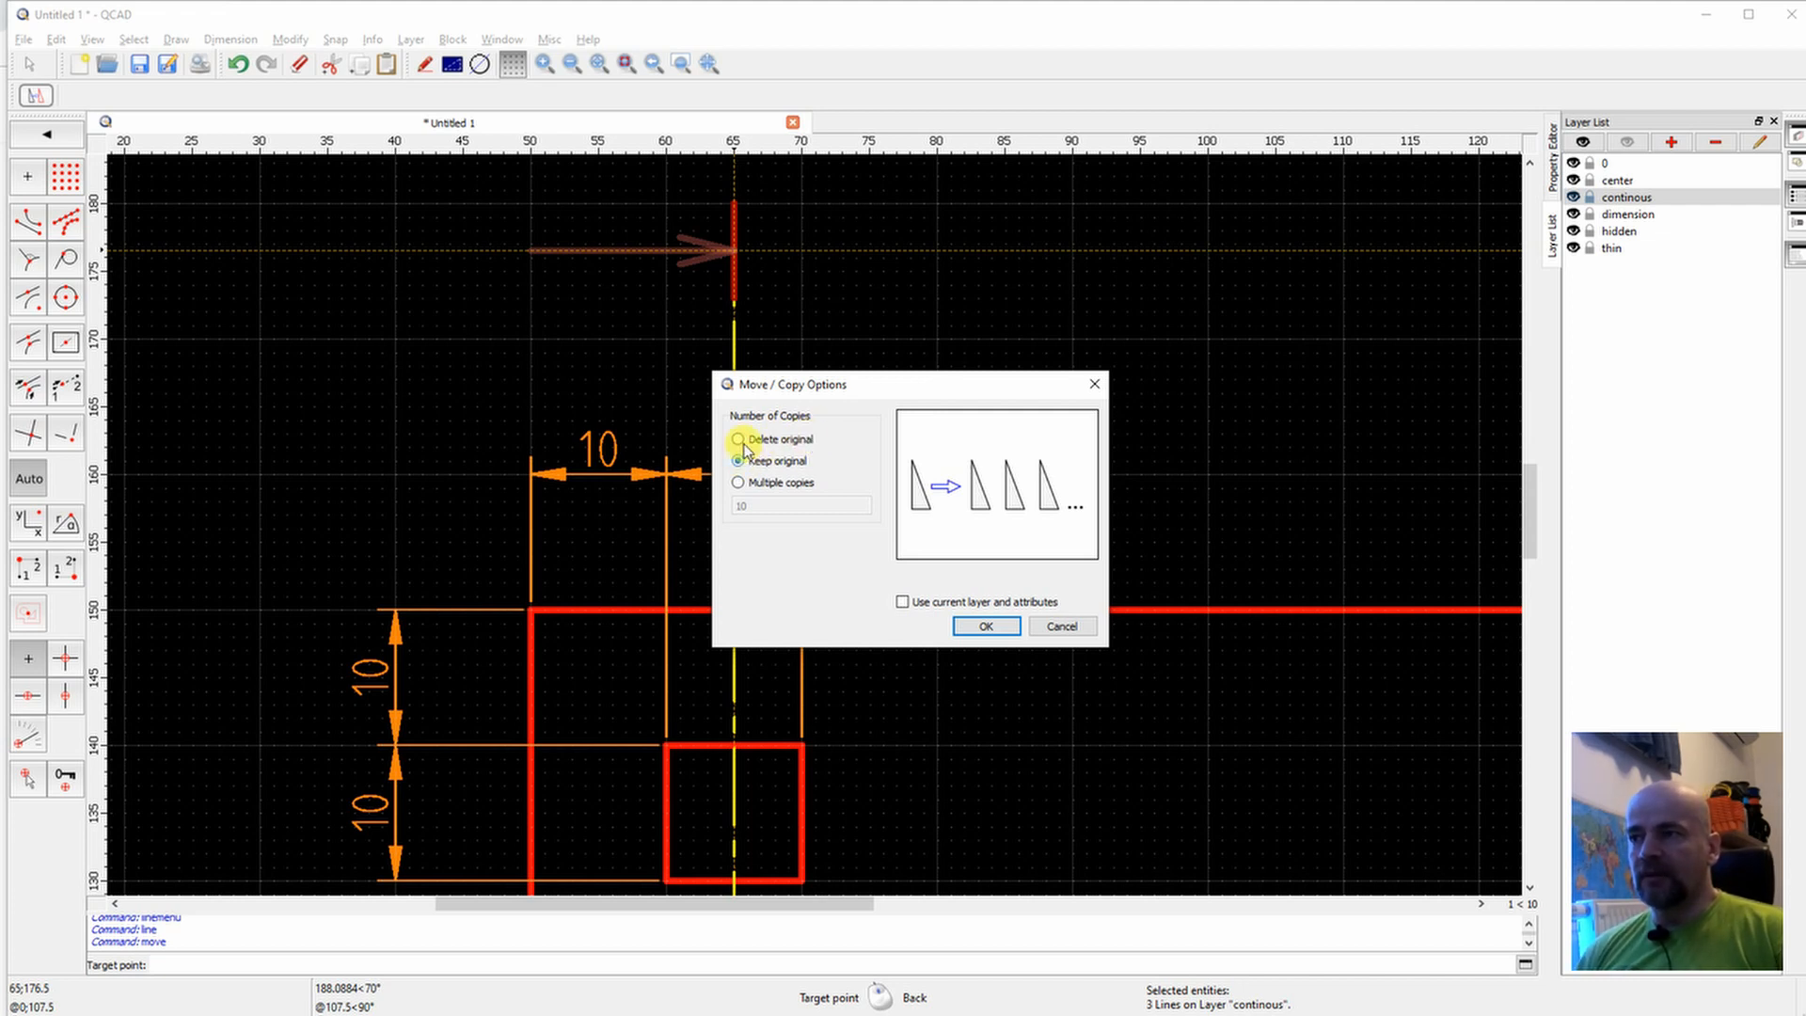
click(985, 627)
scroll(980, 451, down, 5)
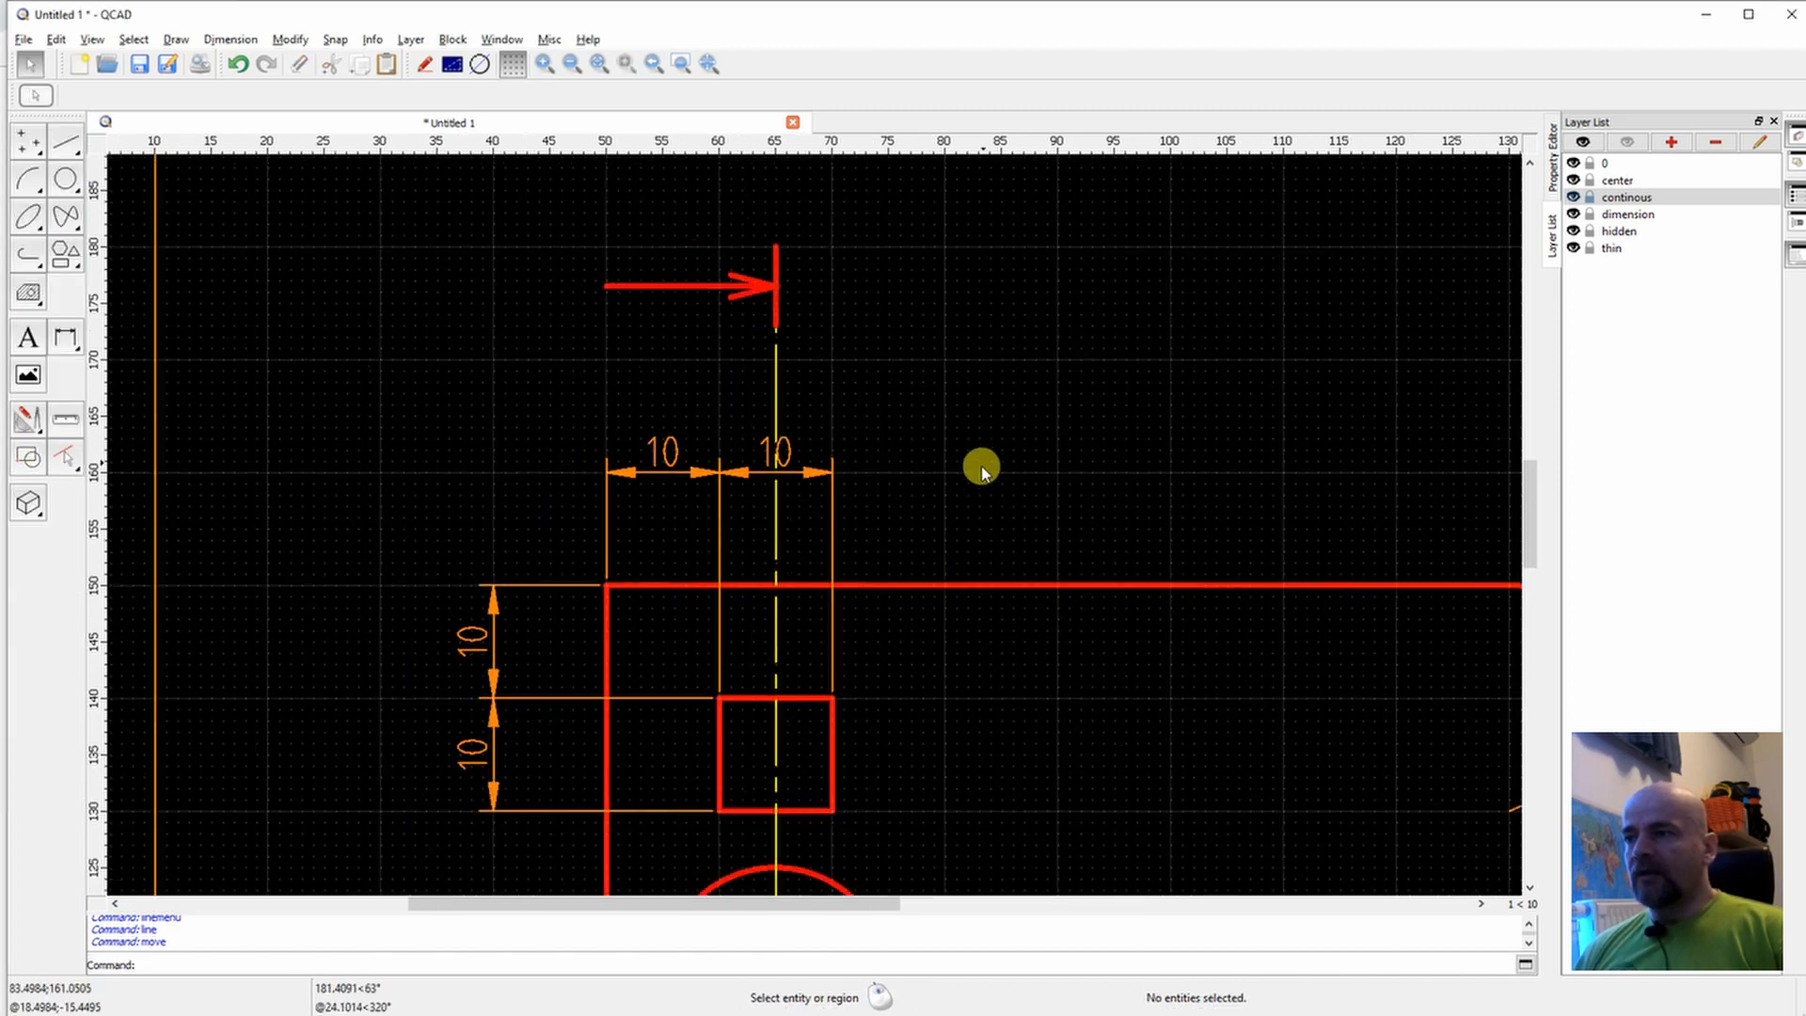
middle_drag(1122, 651, 867, 462)
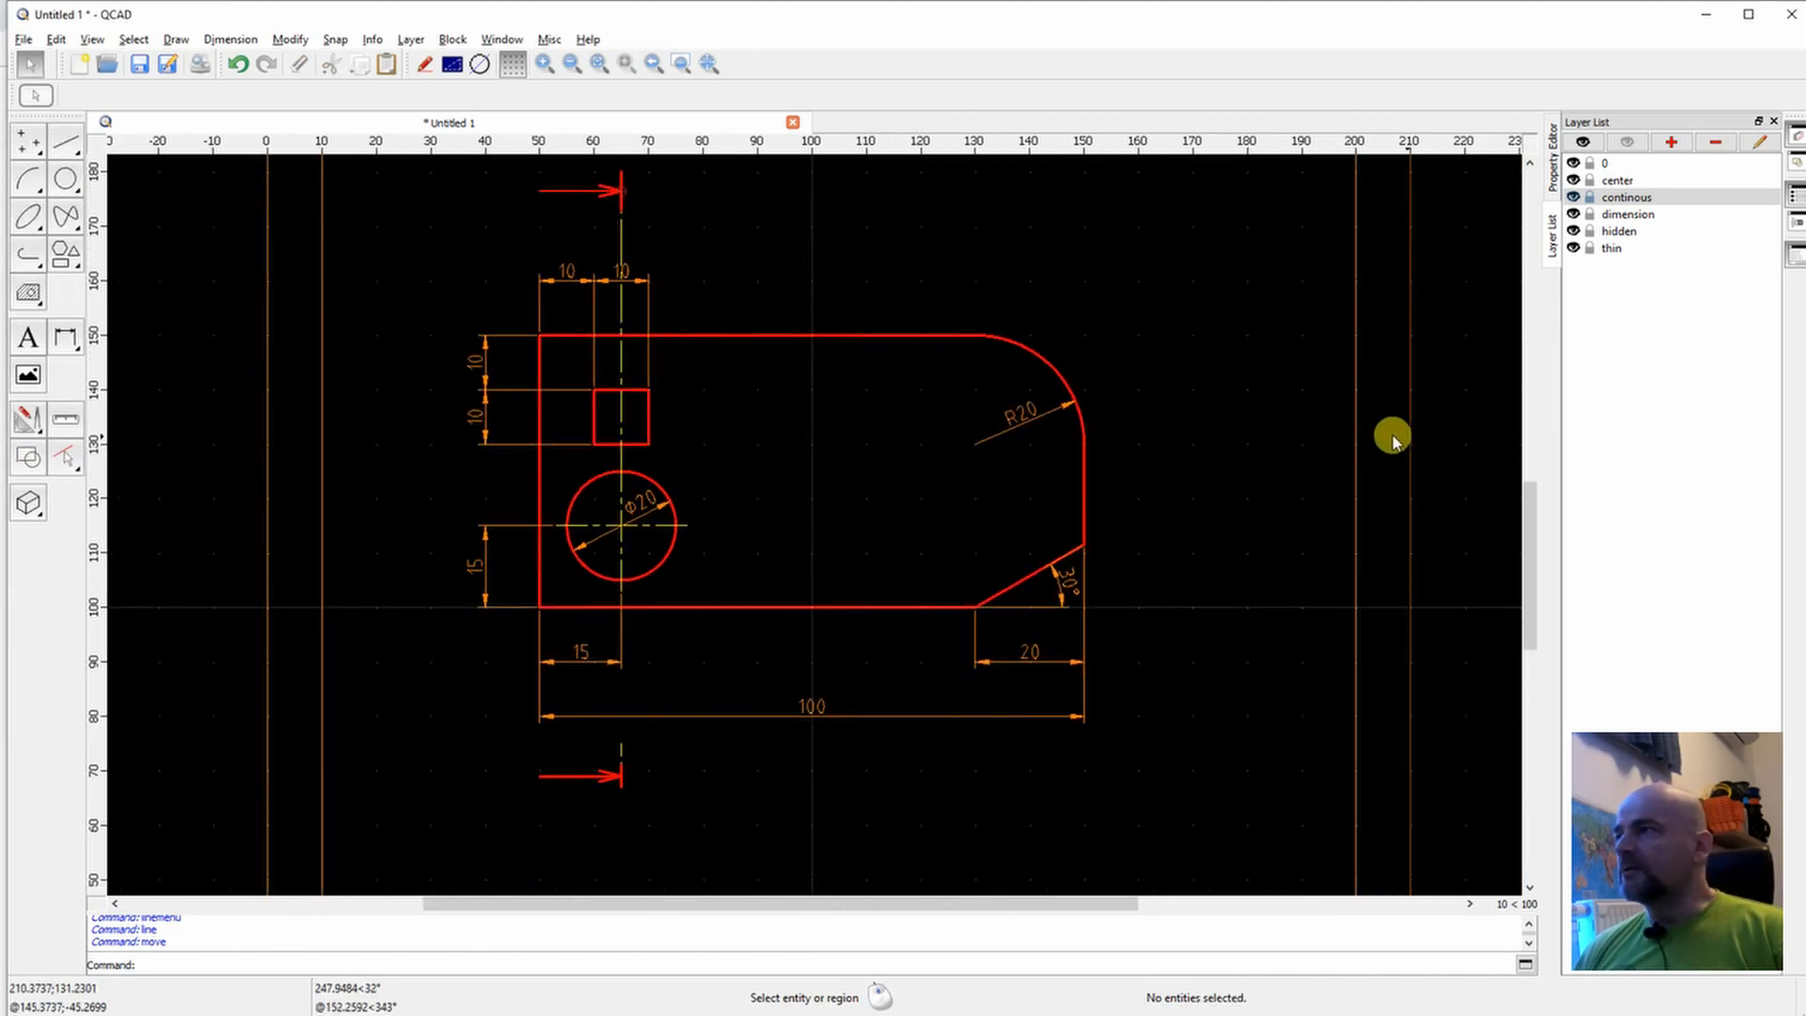
Draw the section view's rectangular outline right of the plate with lines through 170,150, 180,150, 180,100 and 170,100.
middle_drag(1371, 430, 1237, 453)
scroll(1129, 498, down, 1)
click(66, 142)
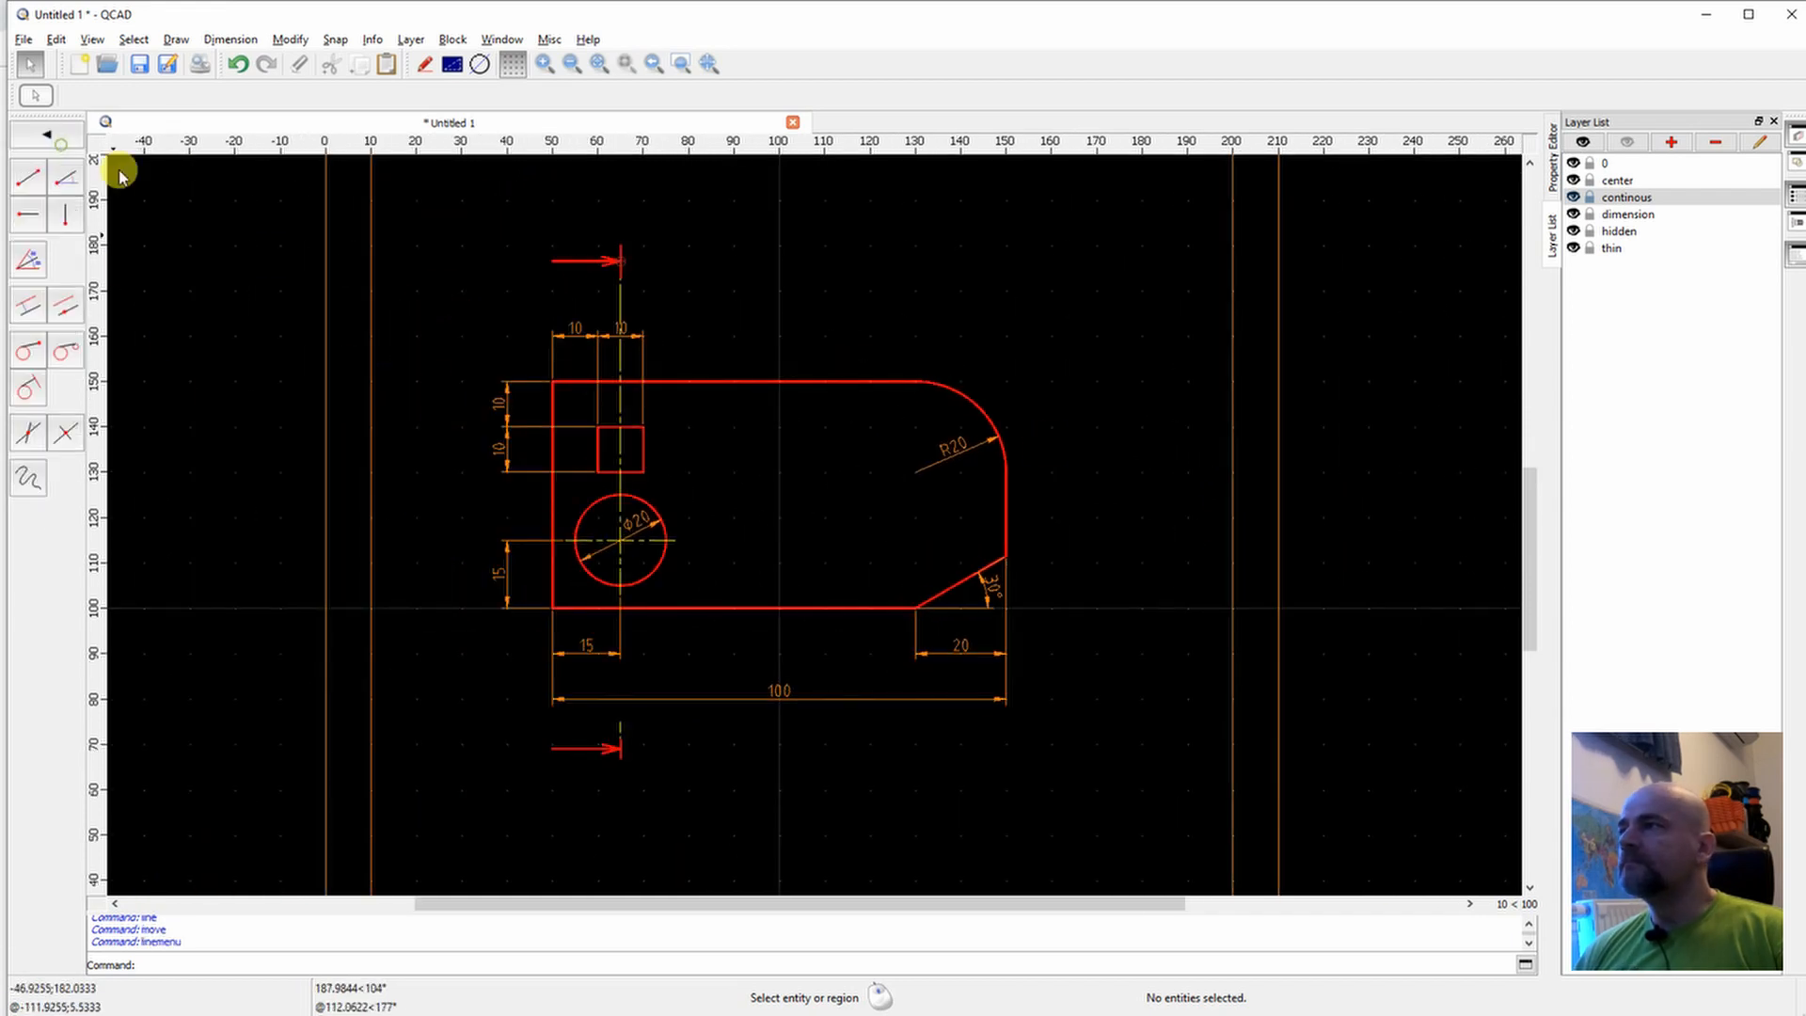
click(29, 176)
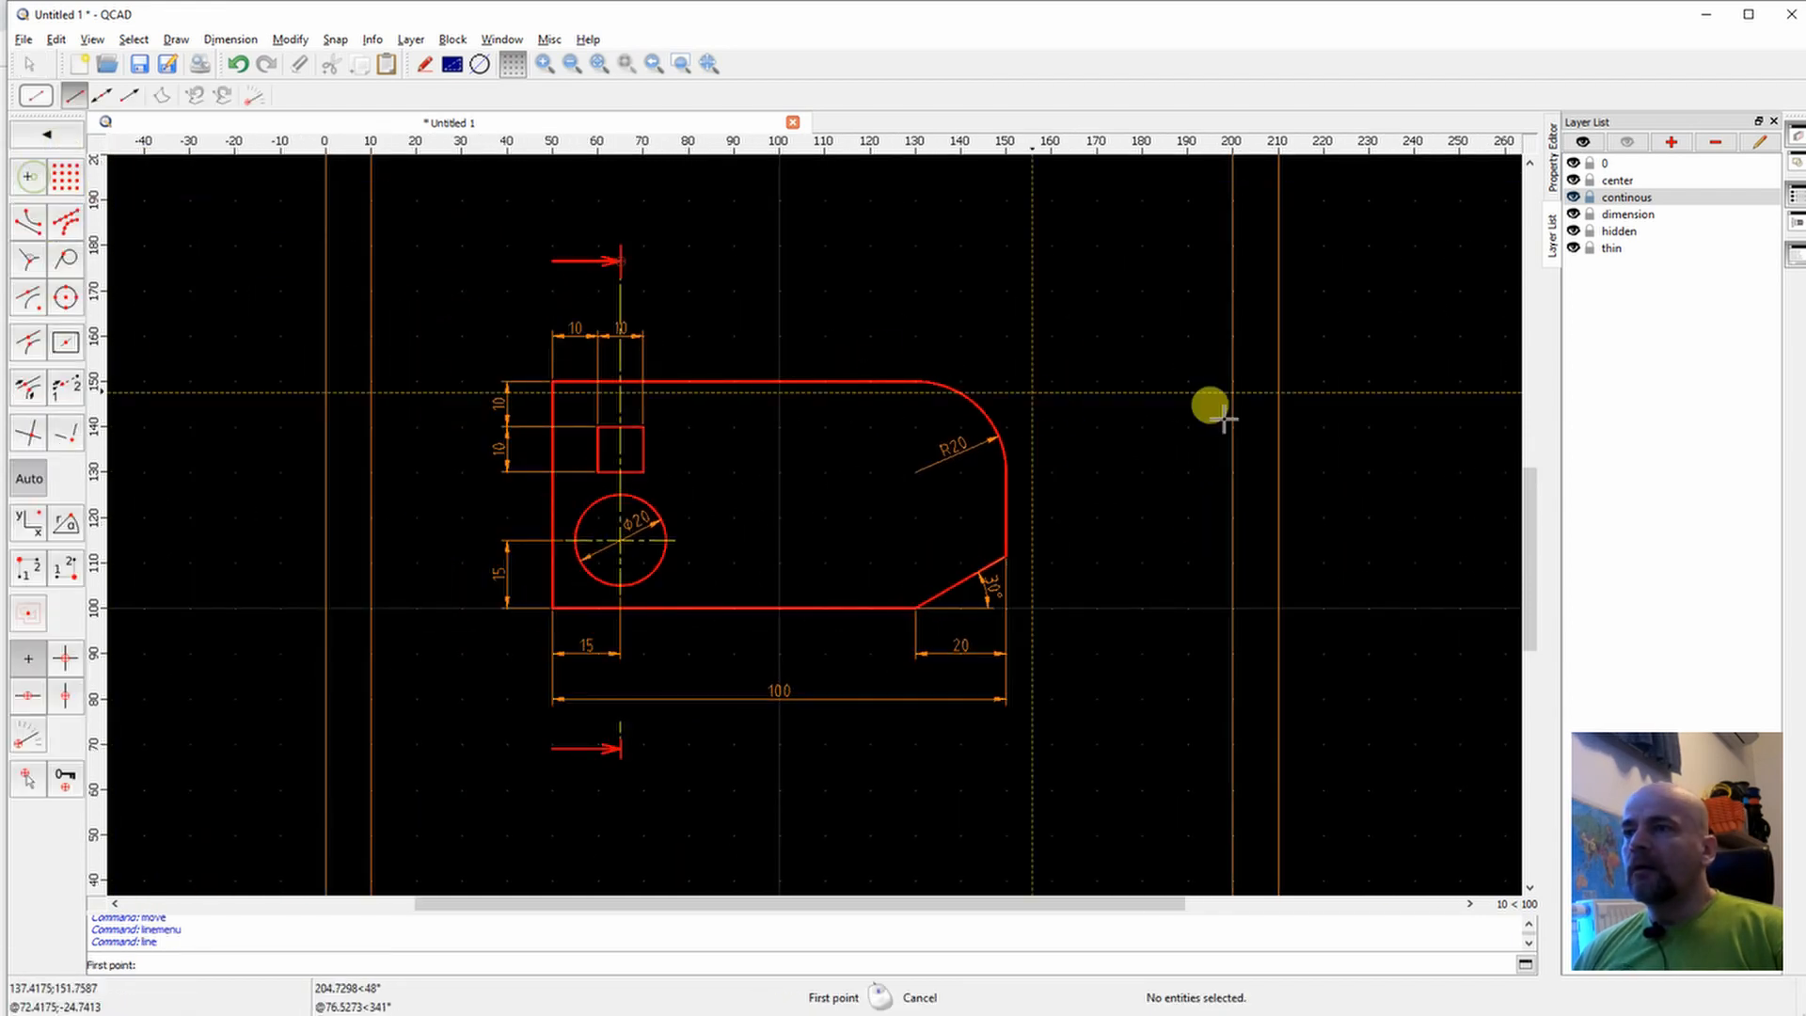
click(1096, 381)
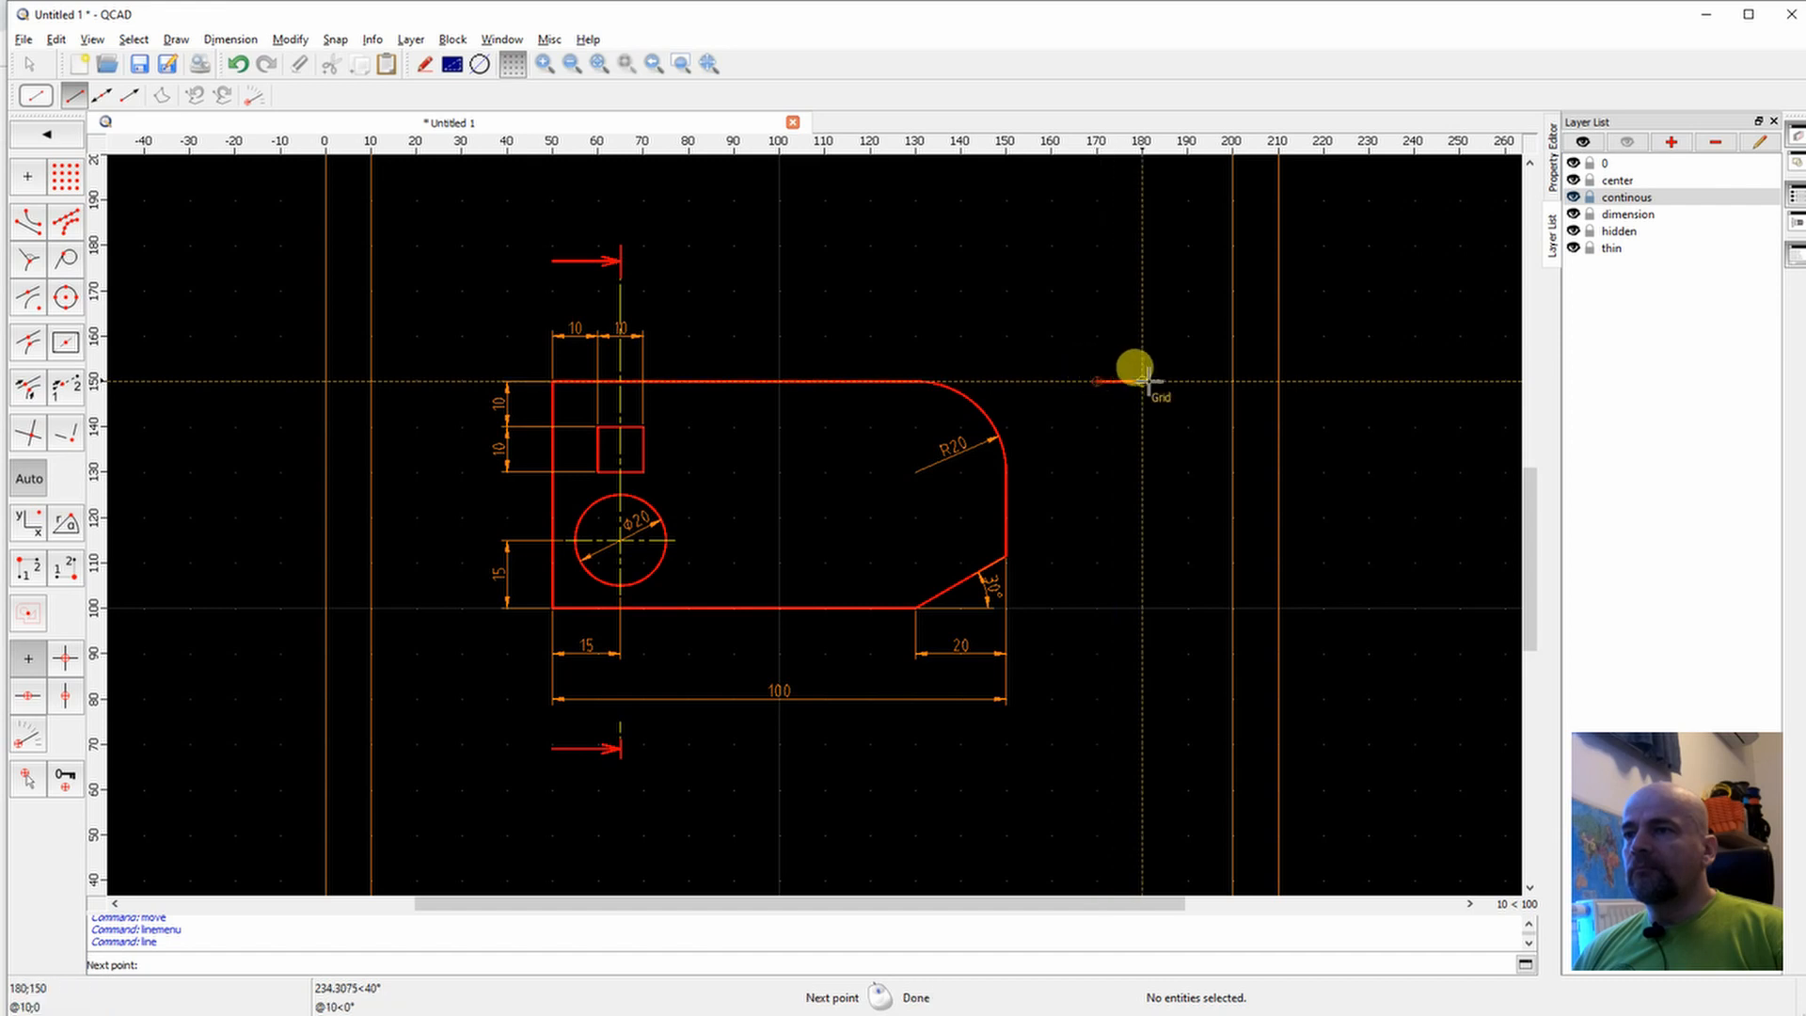
click(1142, 381)
click(1141, 606)
click(1097, 606)
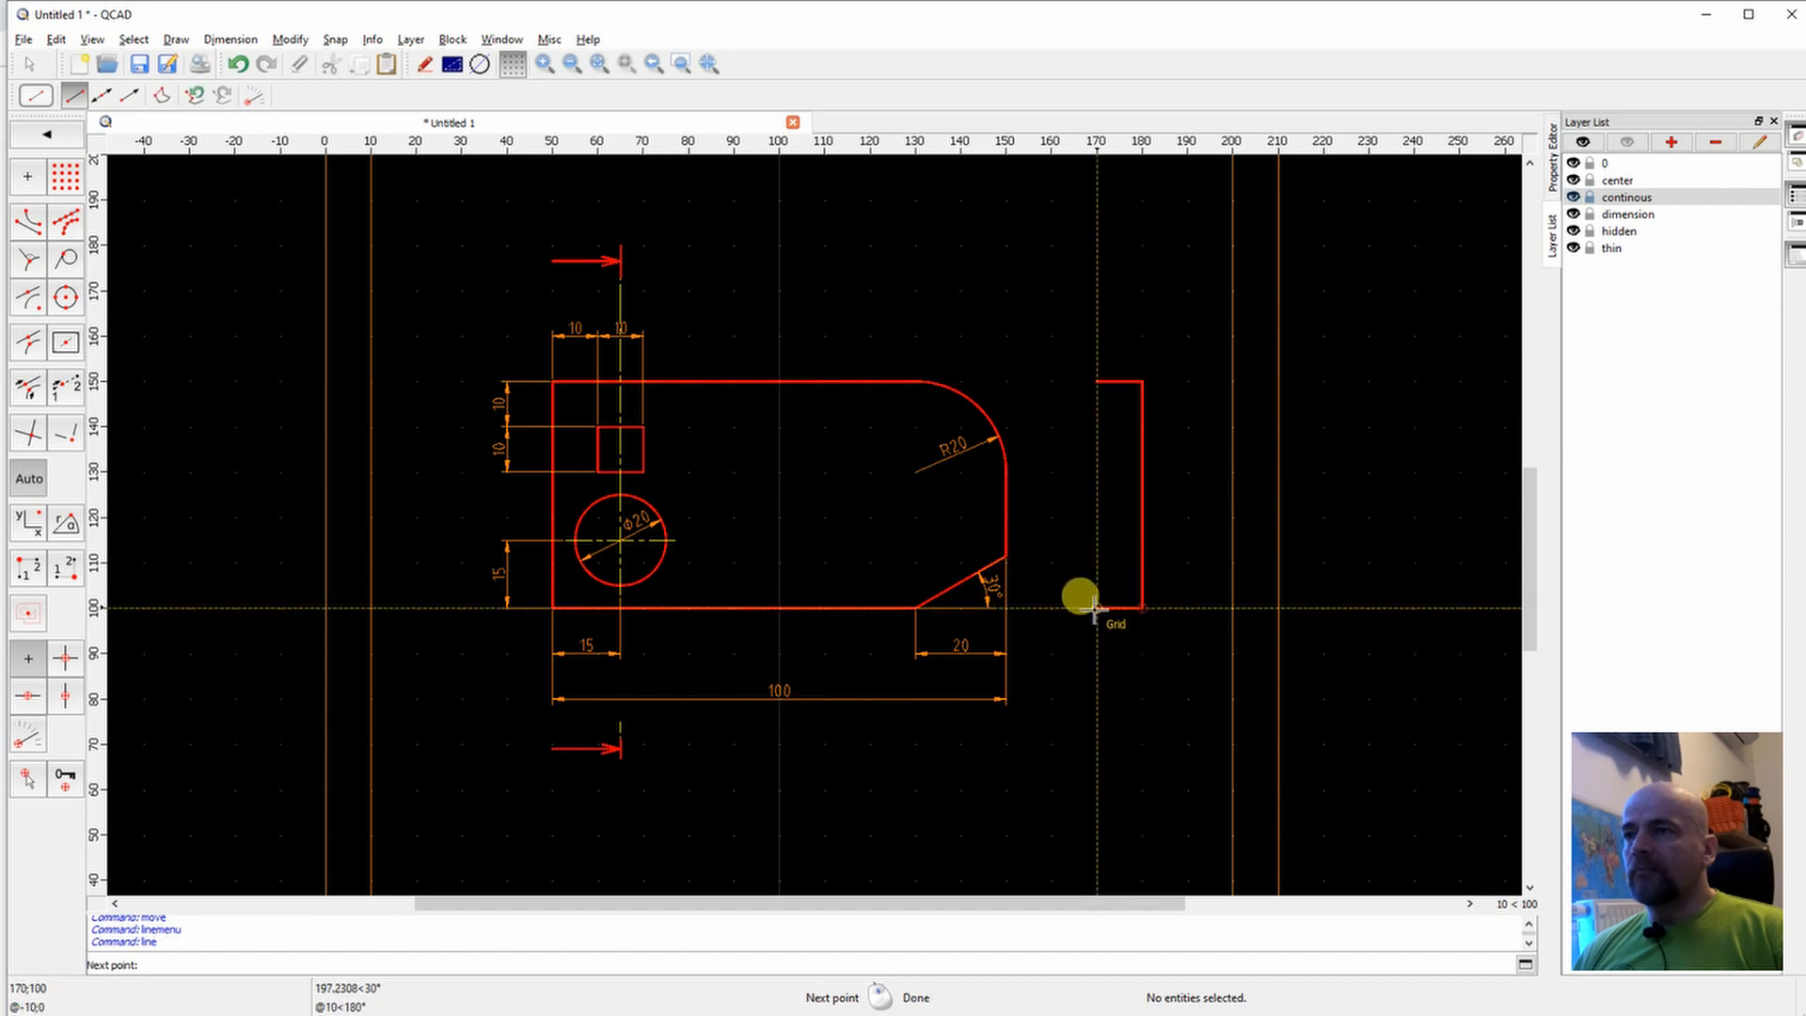
click(1096, 380)
scroll(1100, 404, up, 1)
scroll(1108, 435, up, 1)
scroll(1100, 435, down, 1)
right_click(1083, 432)
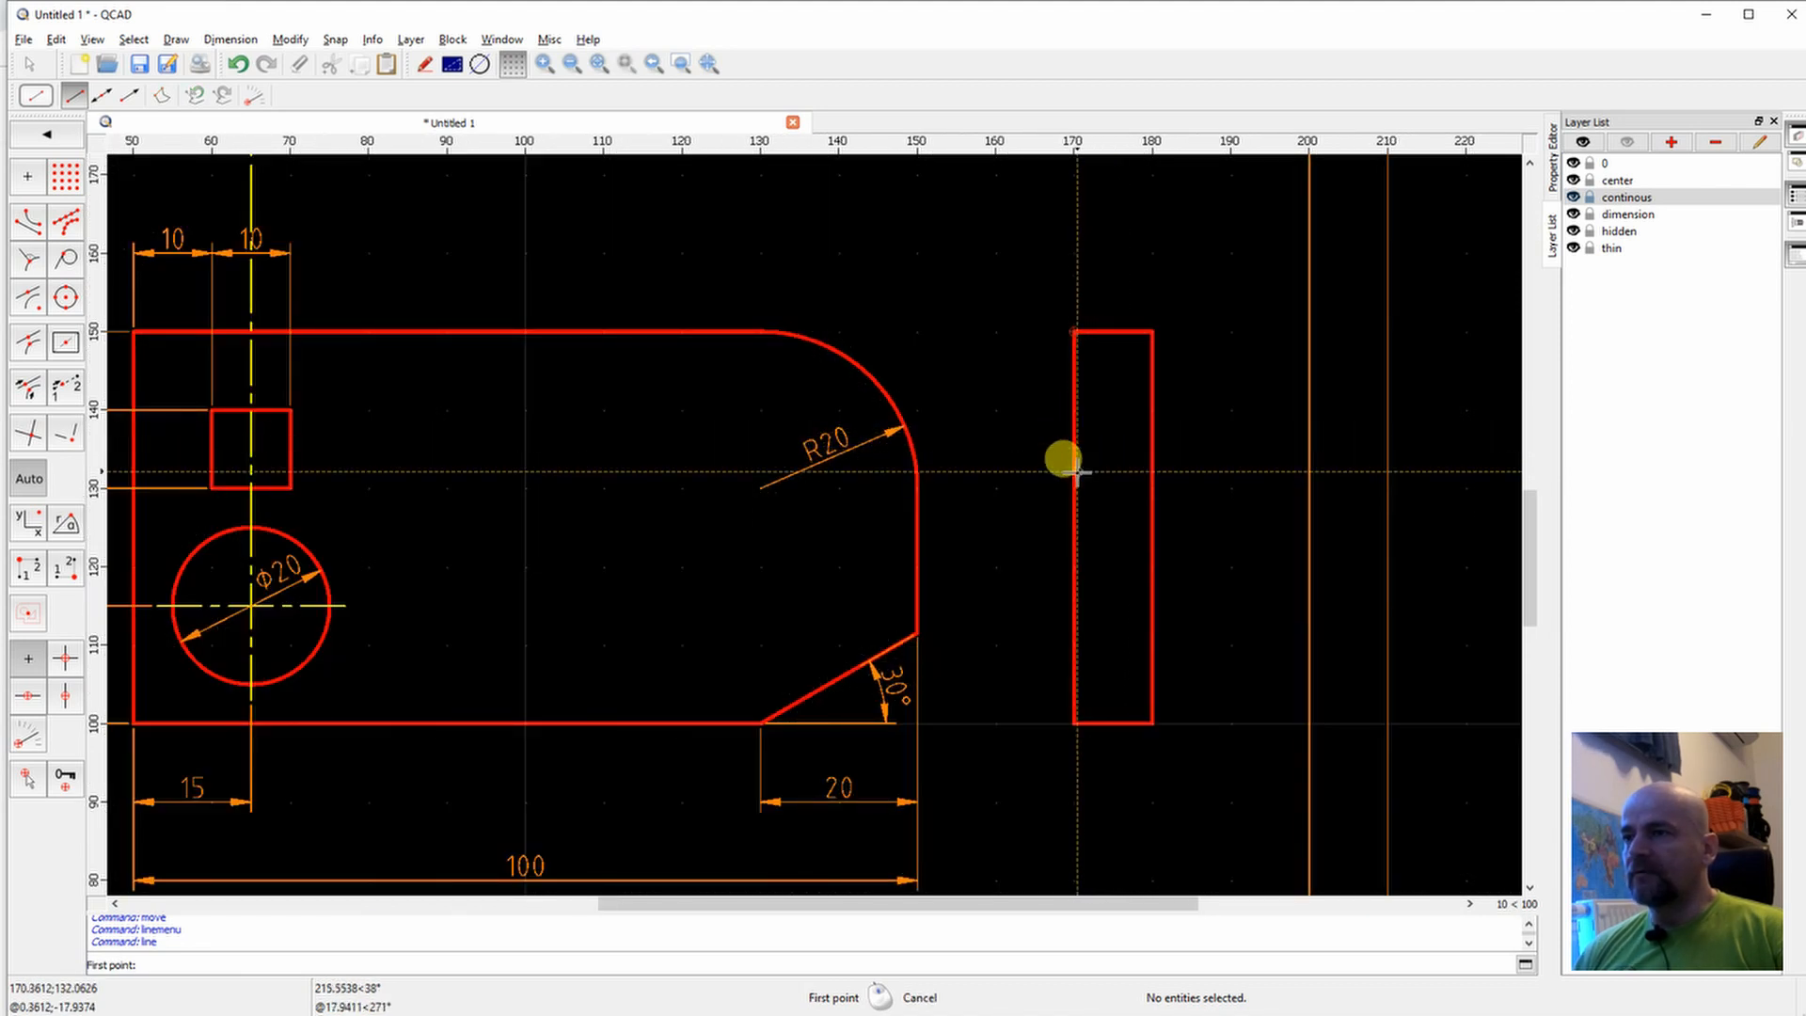
Add horizontal lines across the section view for the square's edges, from 170,140 to 180,140 and from 180,130 to 170,130.
click(1072, 410)
click(1150, 410)
right_click(1150, 486)
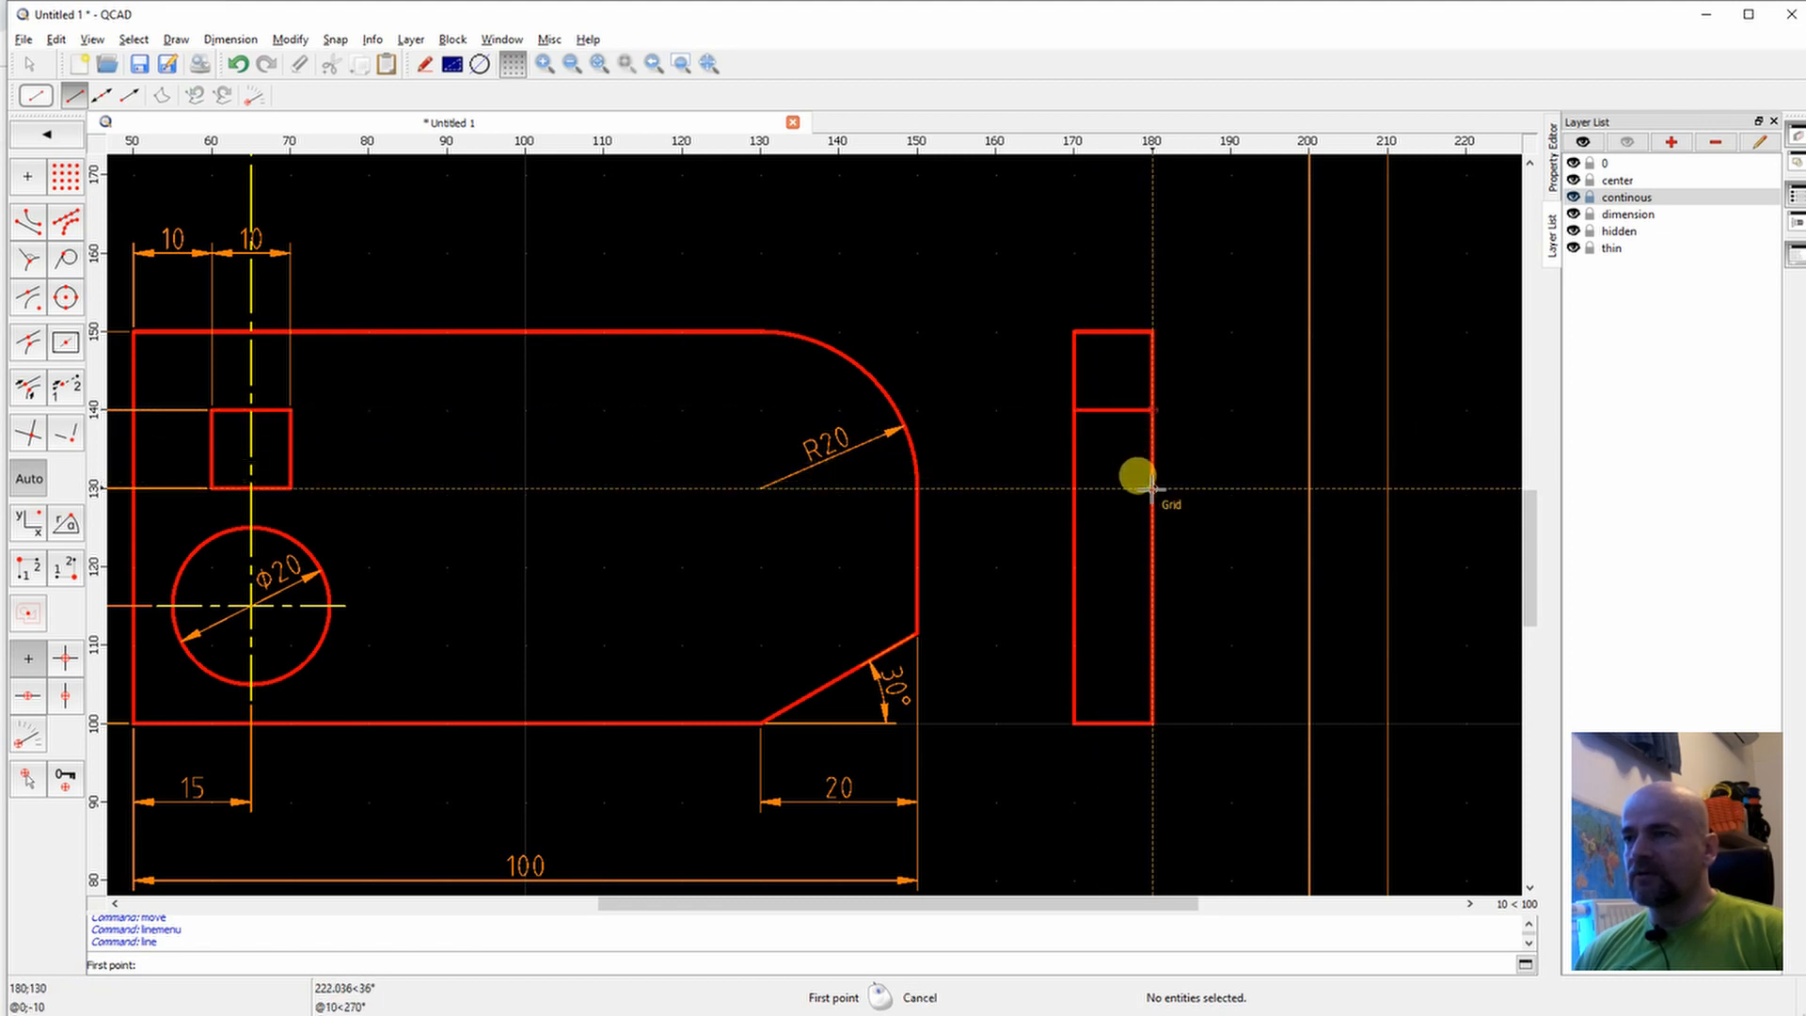
click(1149, 488)
click(1073, 487)
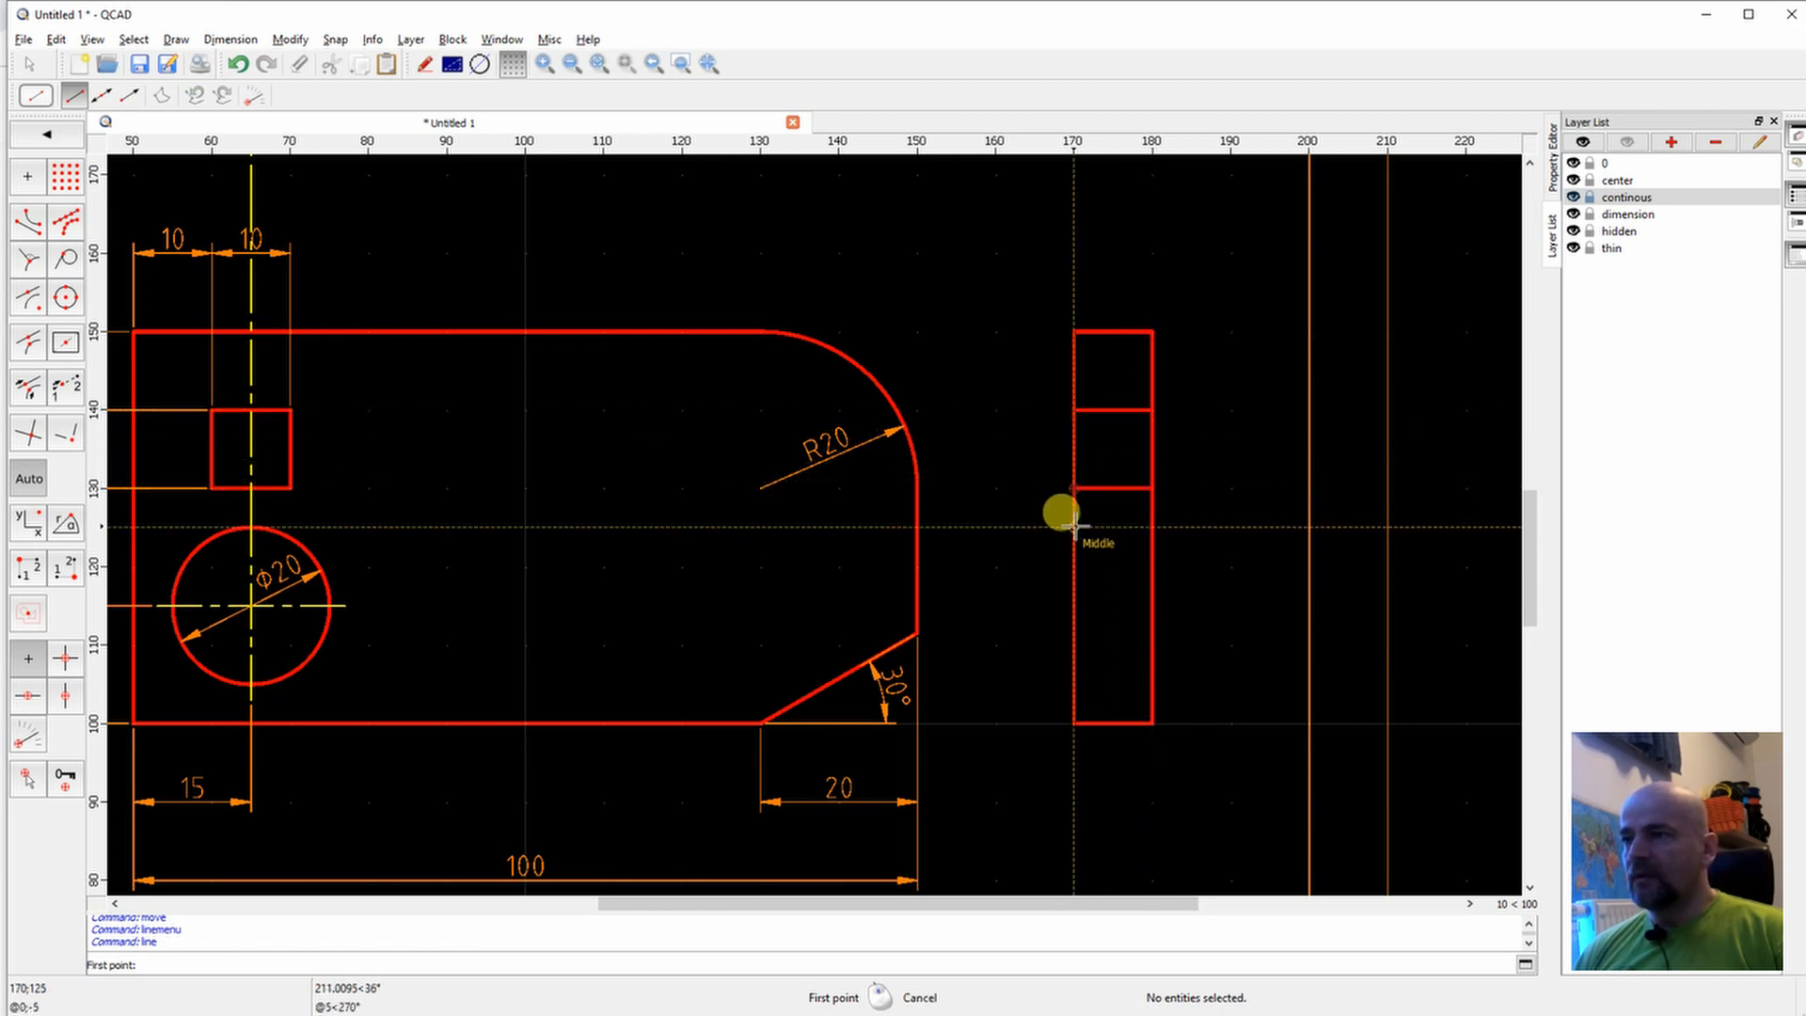
Add horizontal lines across the section view for the hole's edges, from 170,125 to 180,125 and from 170,105 to 180,105.
click(1149, 526)
right_click(1082, 602)
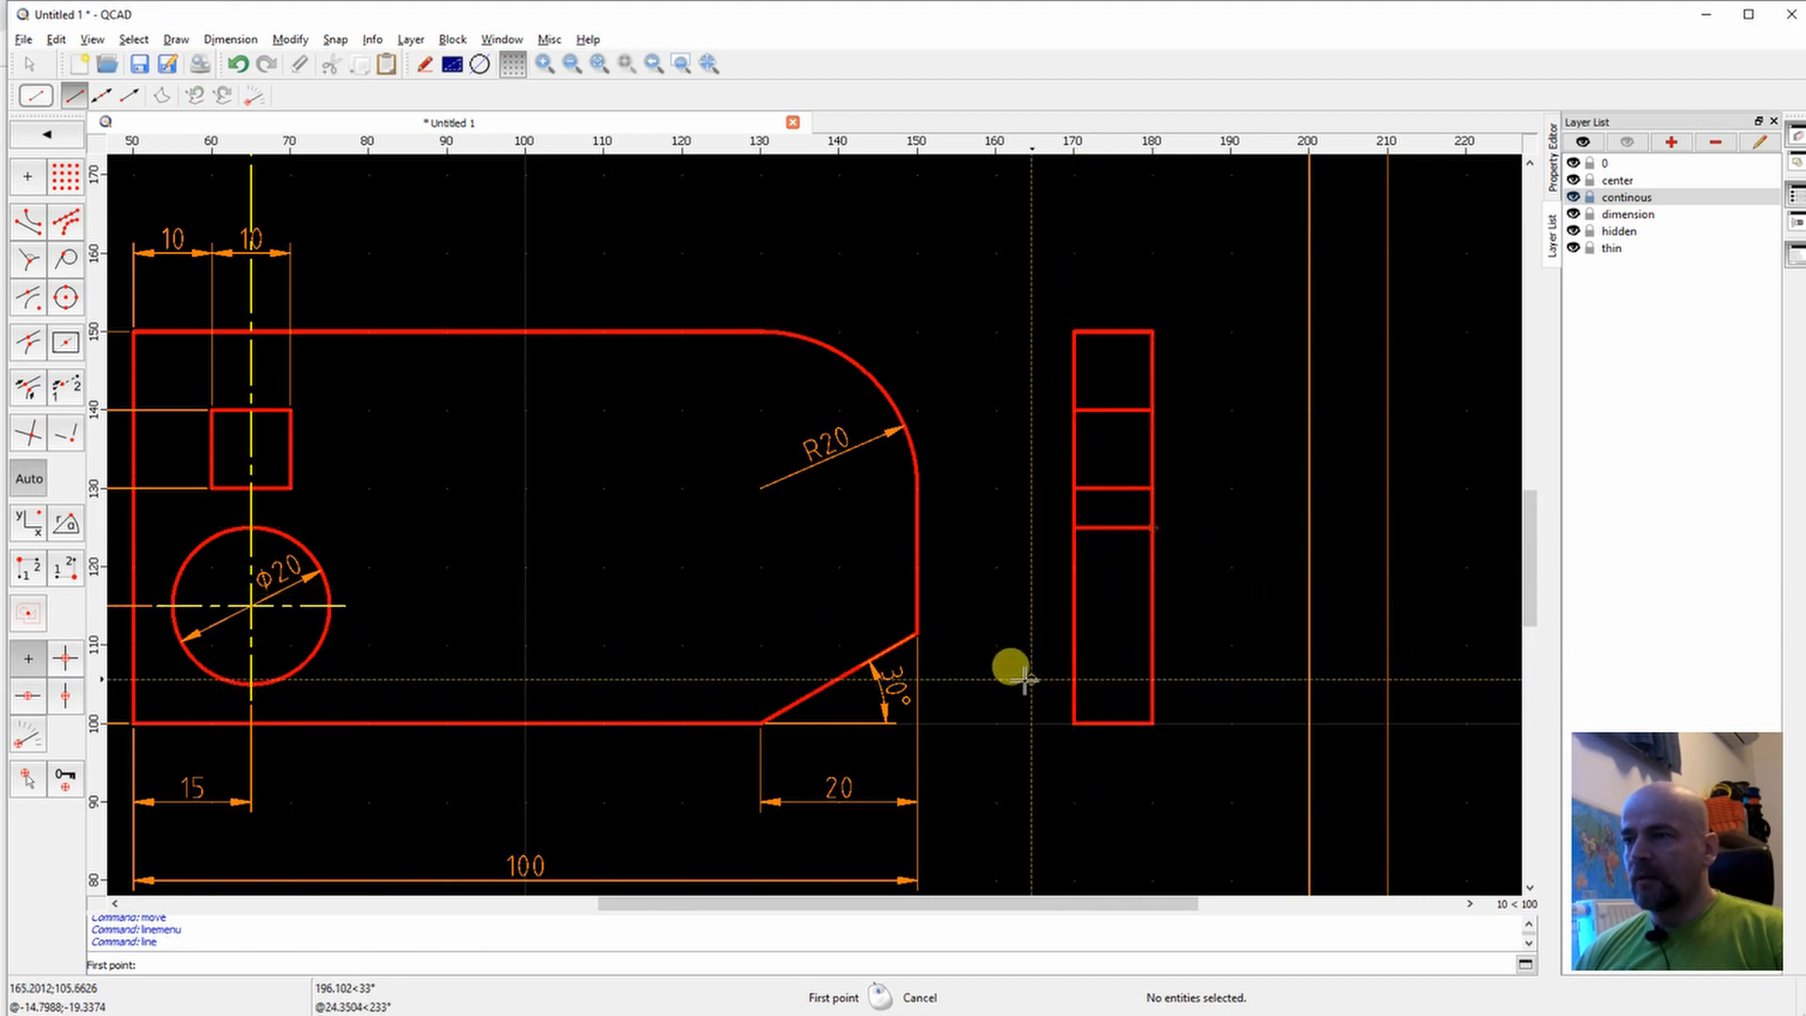
scroll(1072, 674, up, 1)
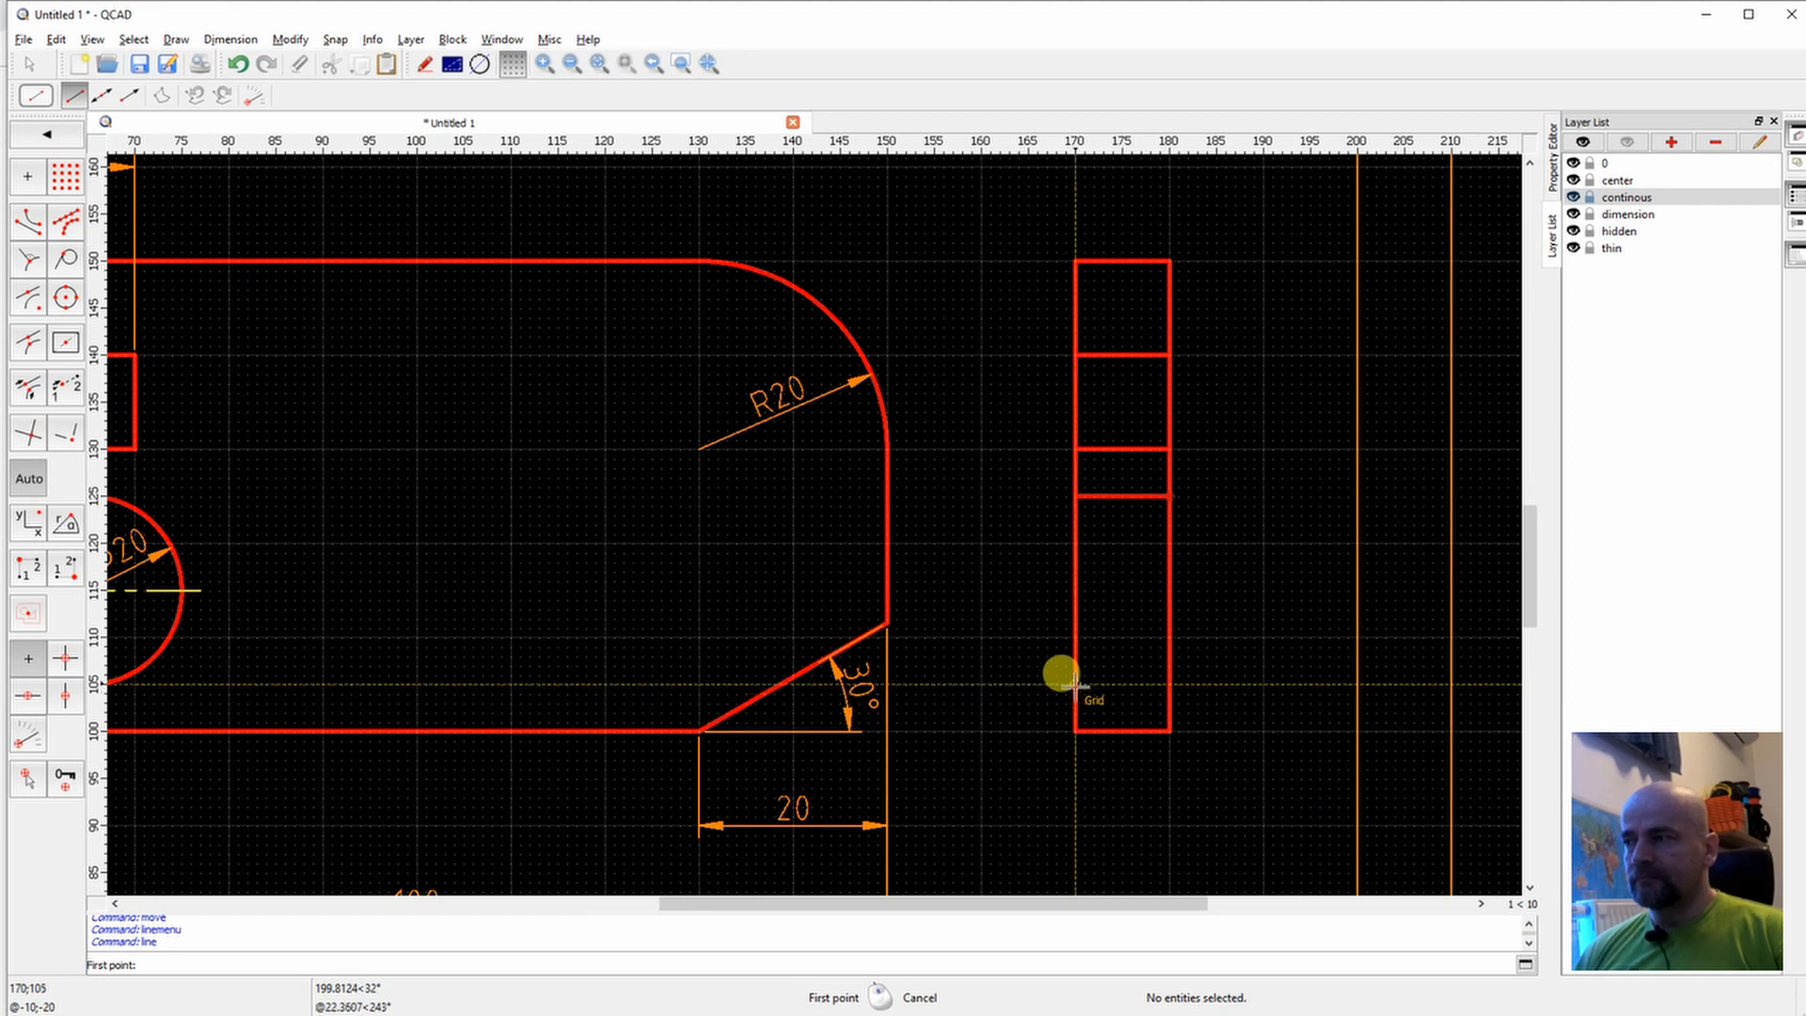
click(1168, 683)
scroll(1109, 616, down, 2)
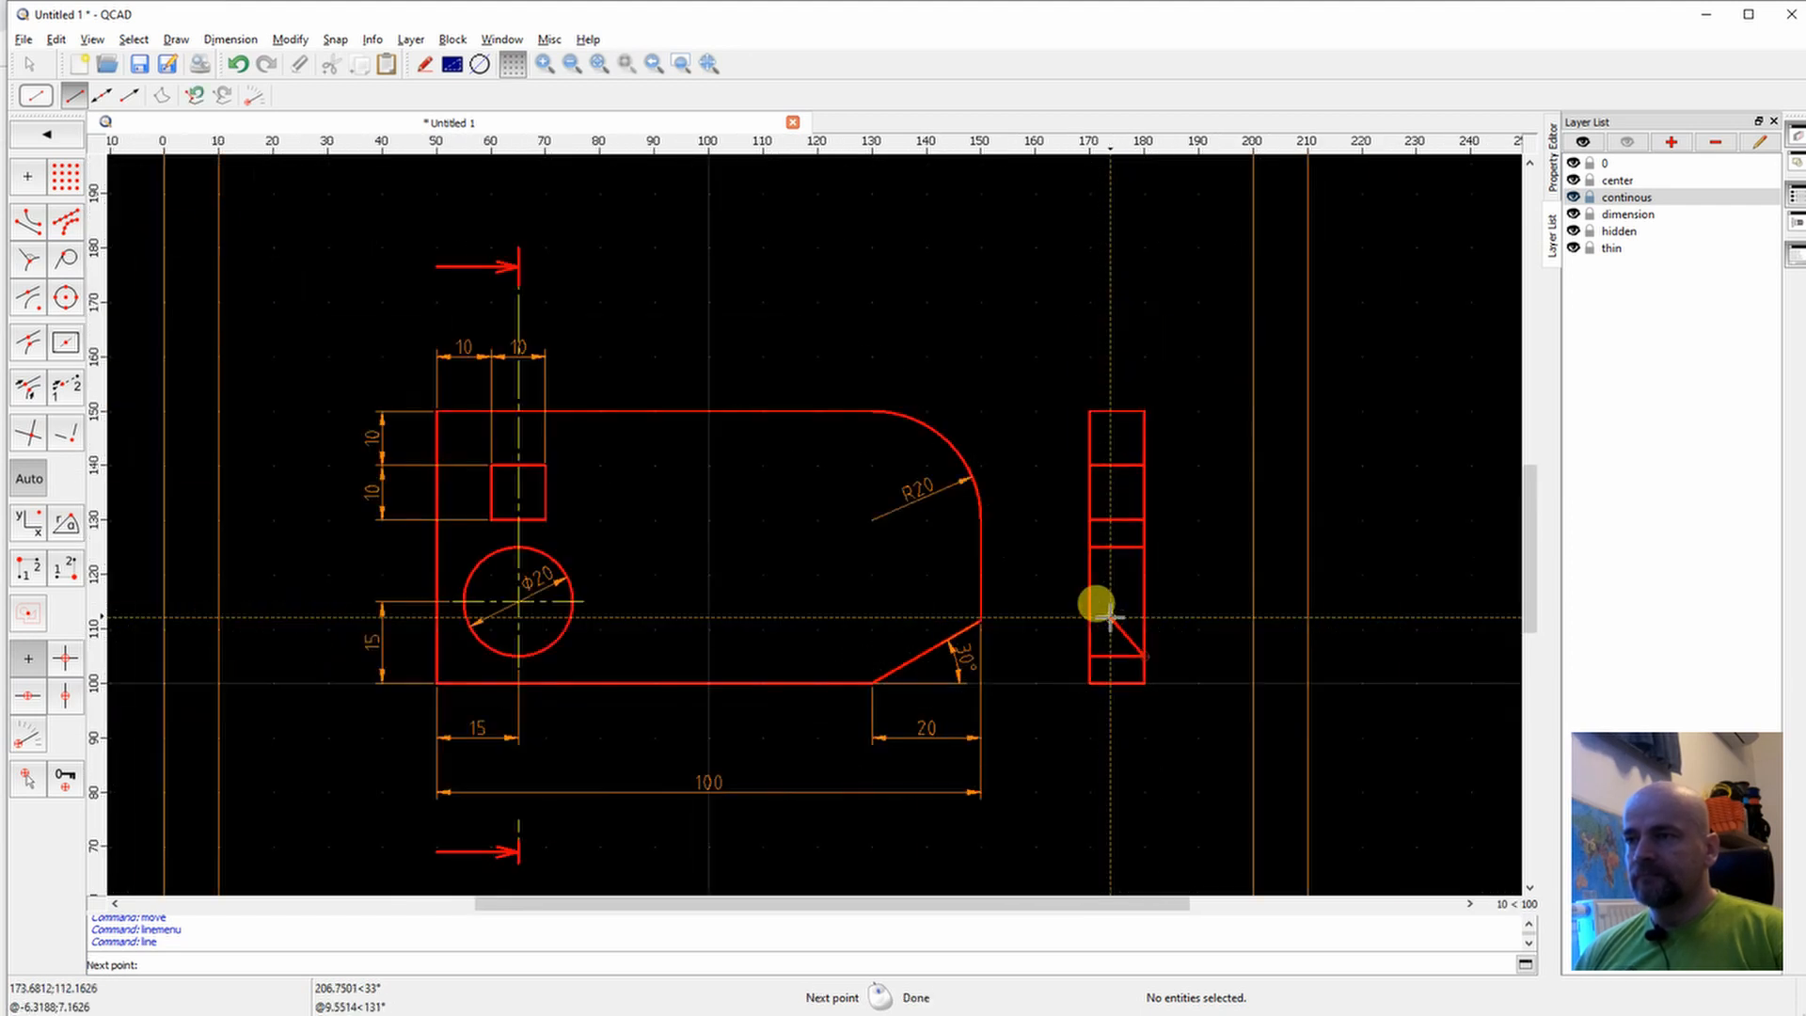
right_click(1141, 596)
scroll(1120, 599, up, 1)
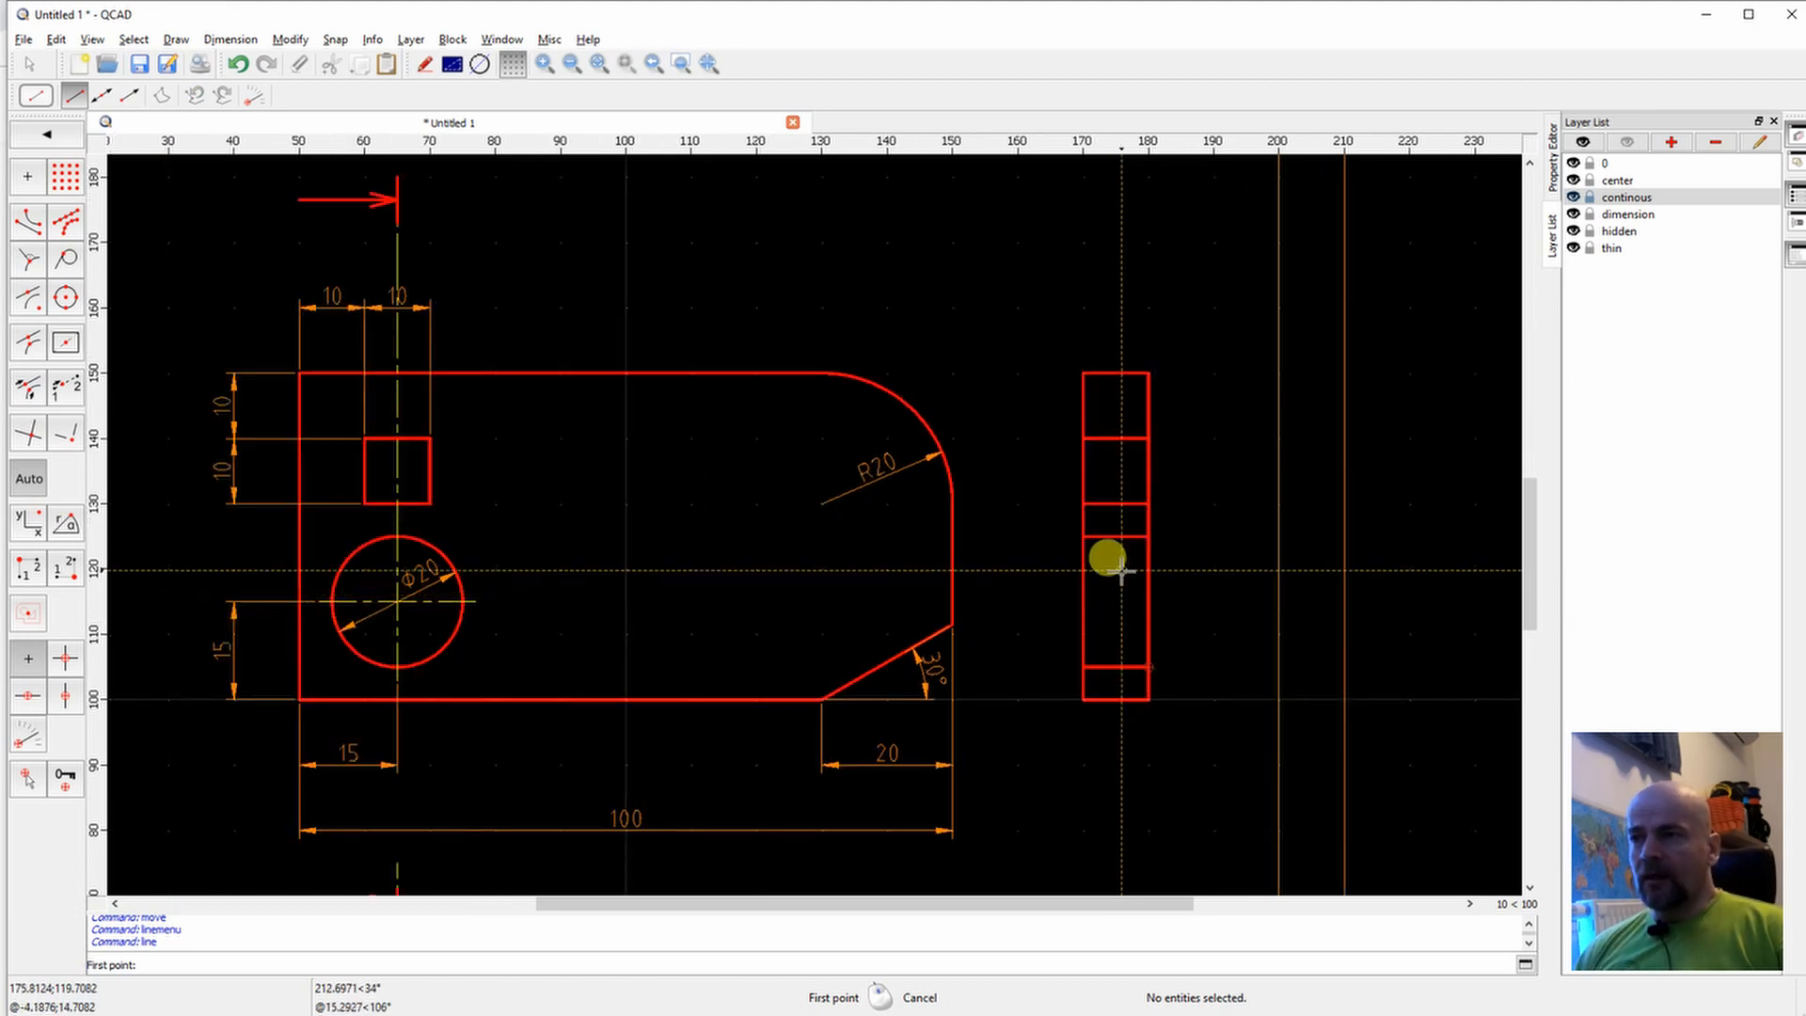
scroll(1119, 569, up, 2)
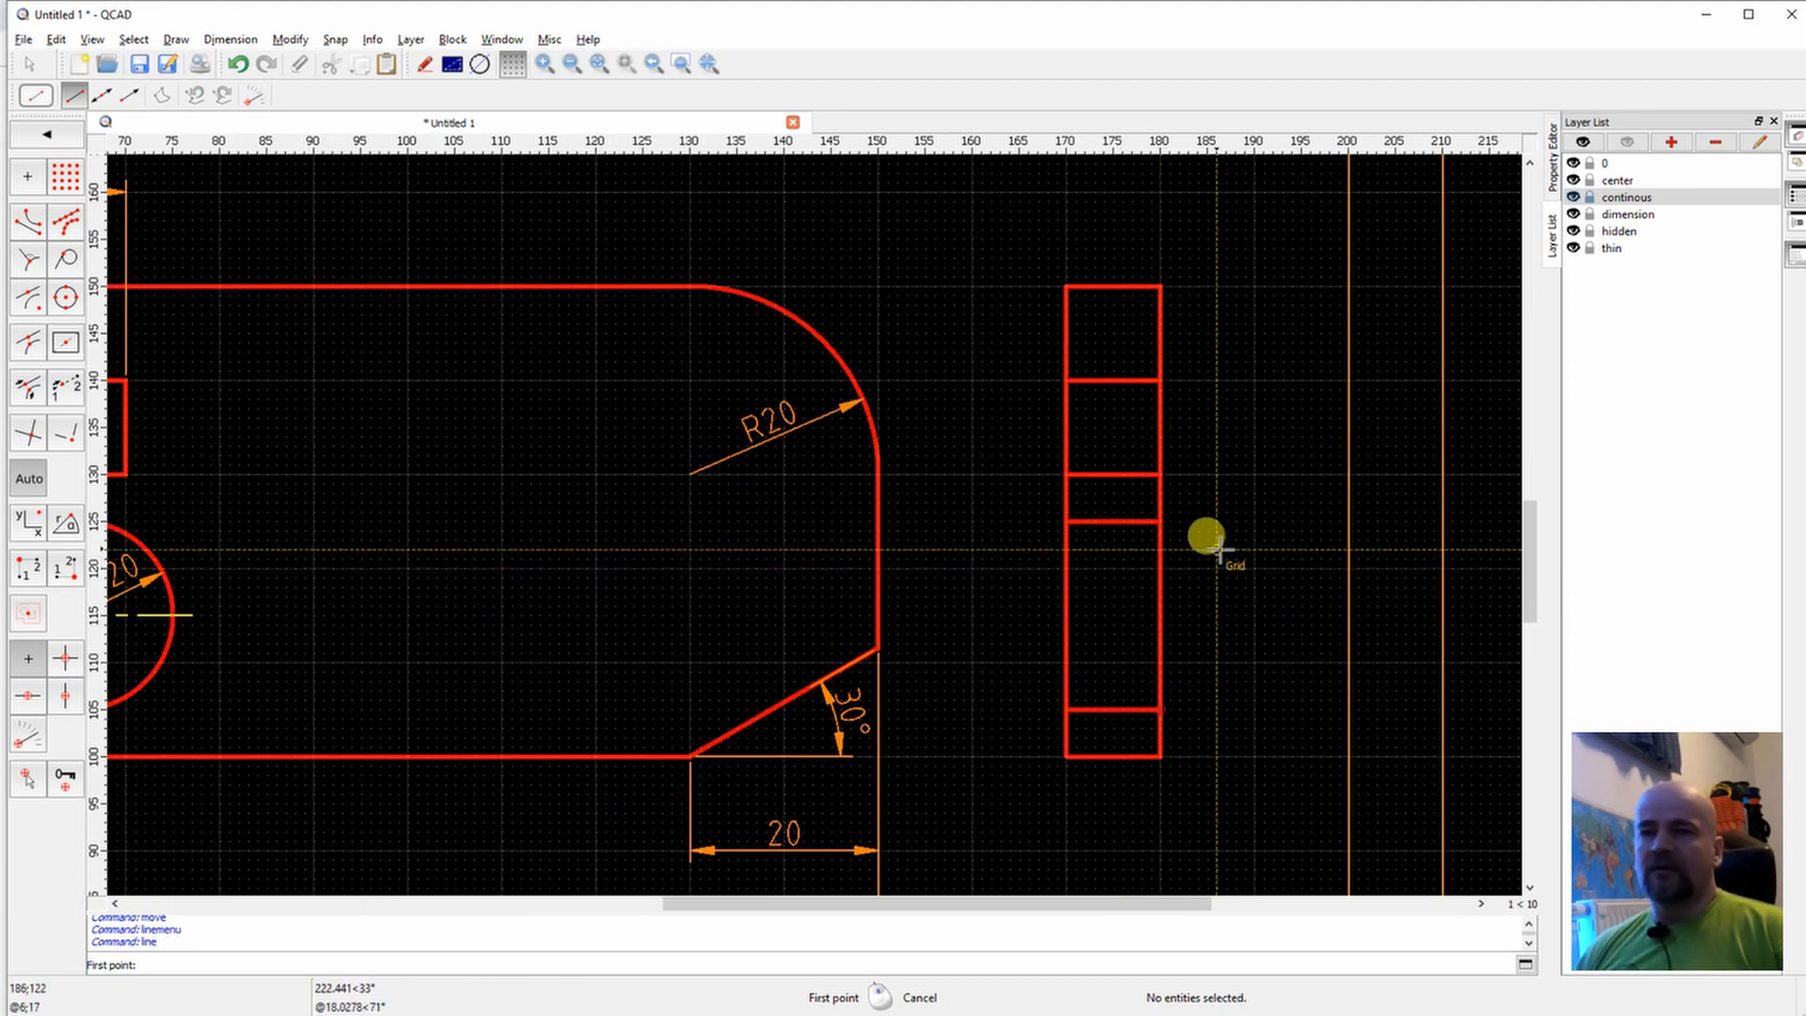
click(49, 135)
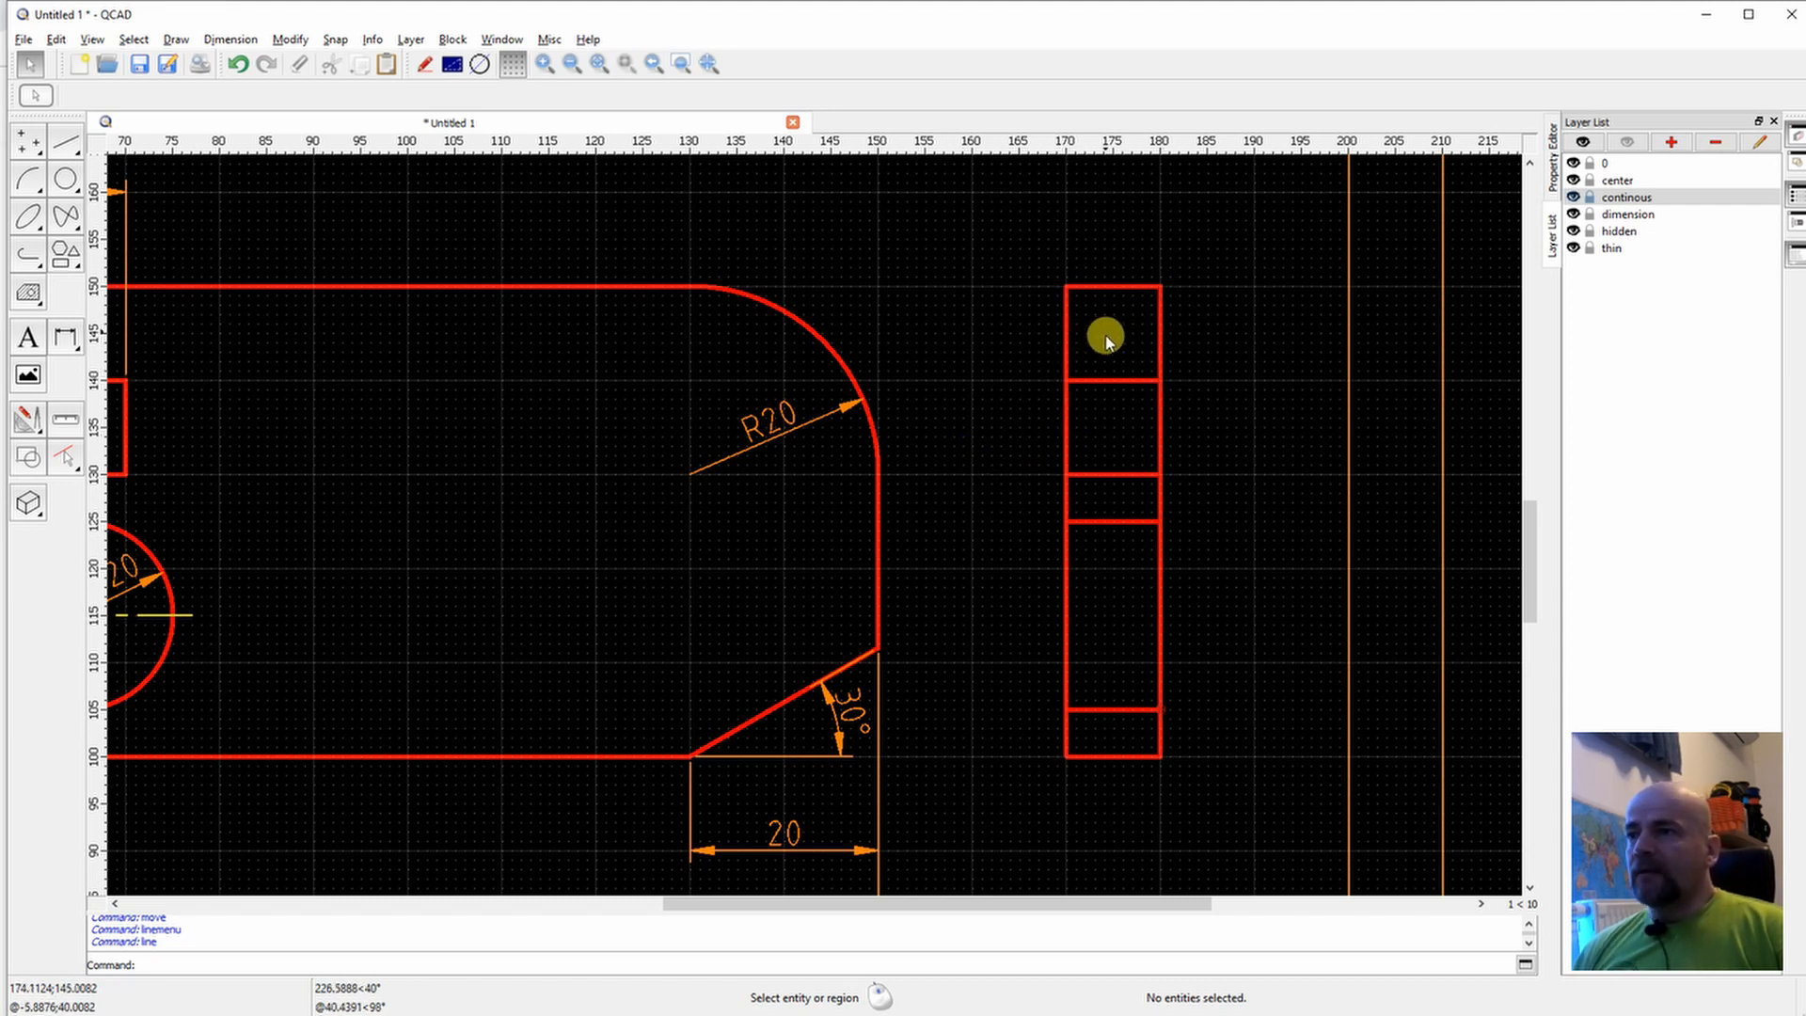
Make thin the current layer.
scroll(1105, 339, down, 3)
scroll(1077, 333, up, 3)
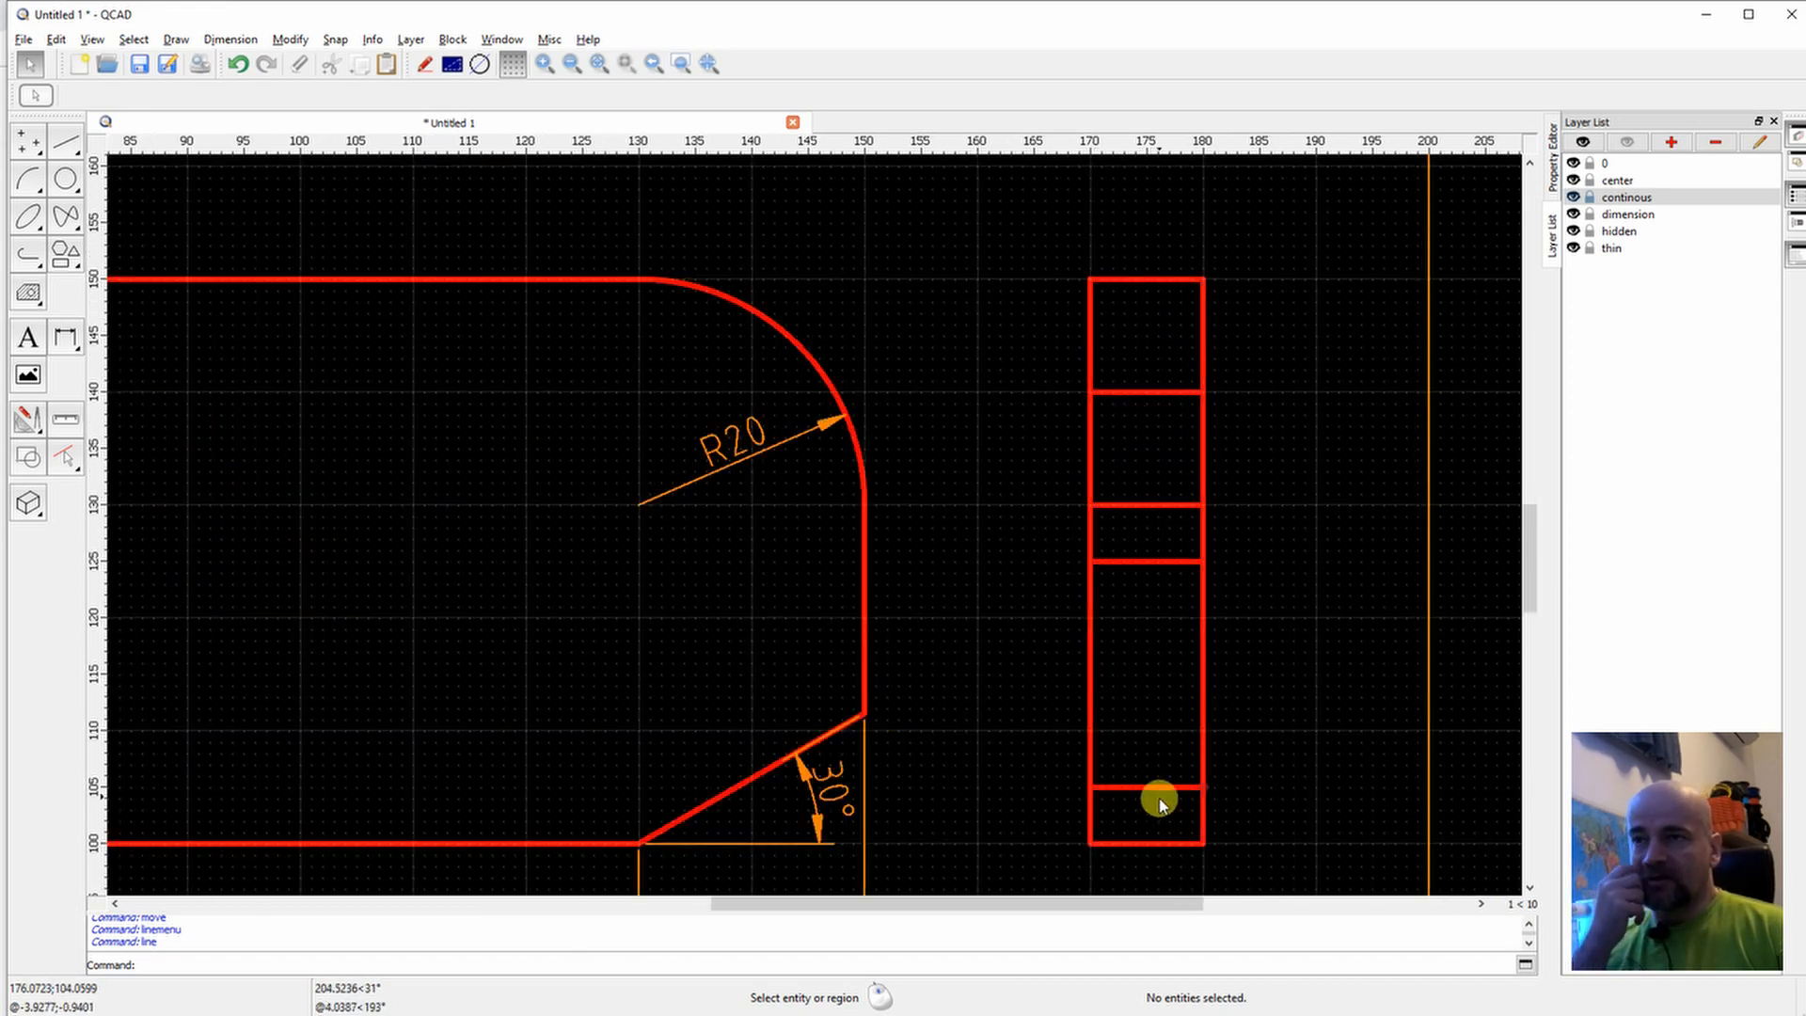
click(1613, 249)
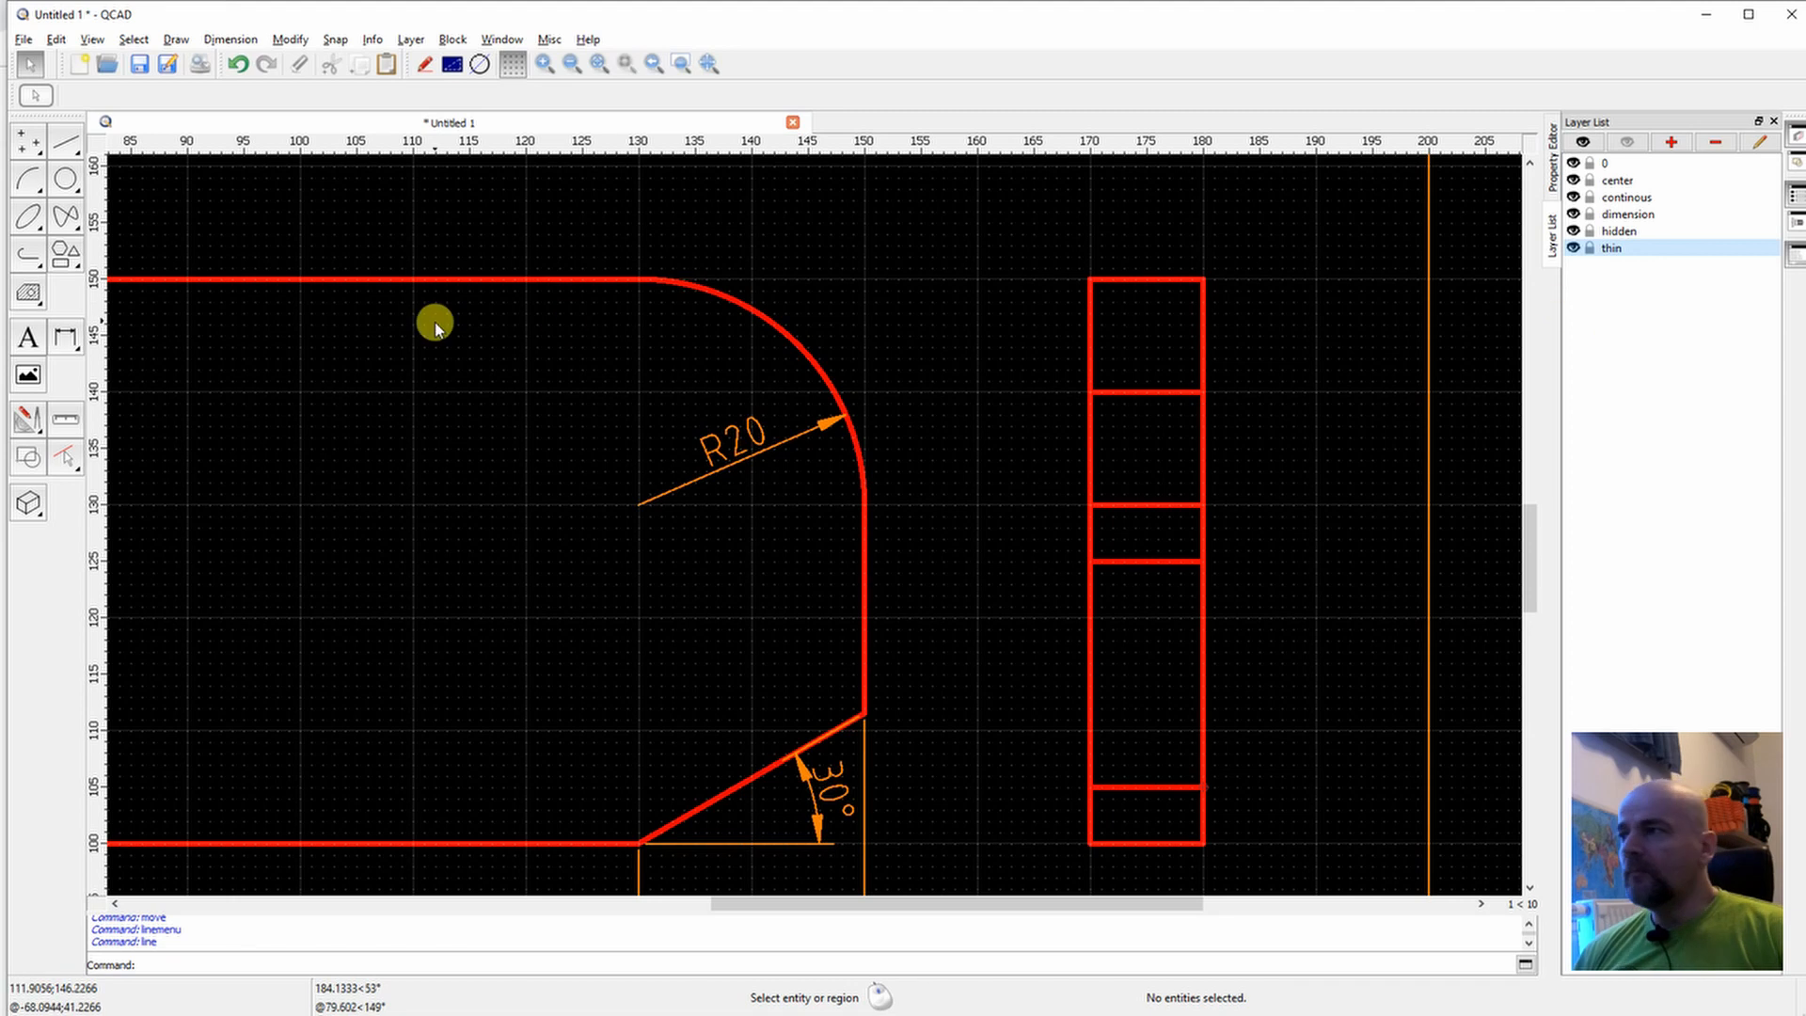
click(28, 295)
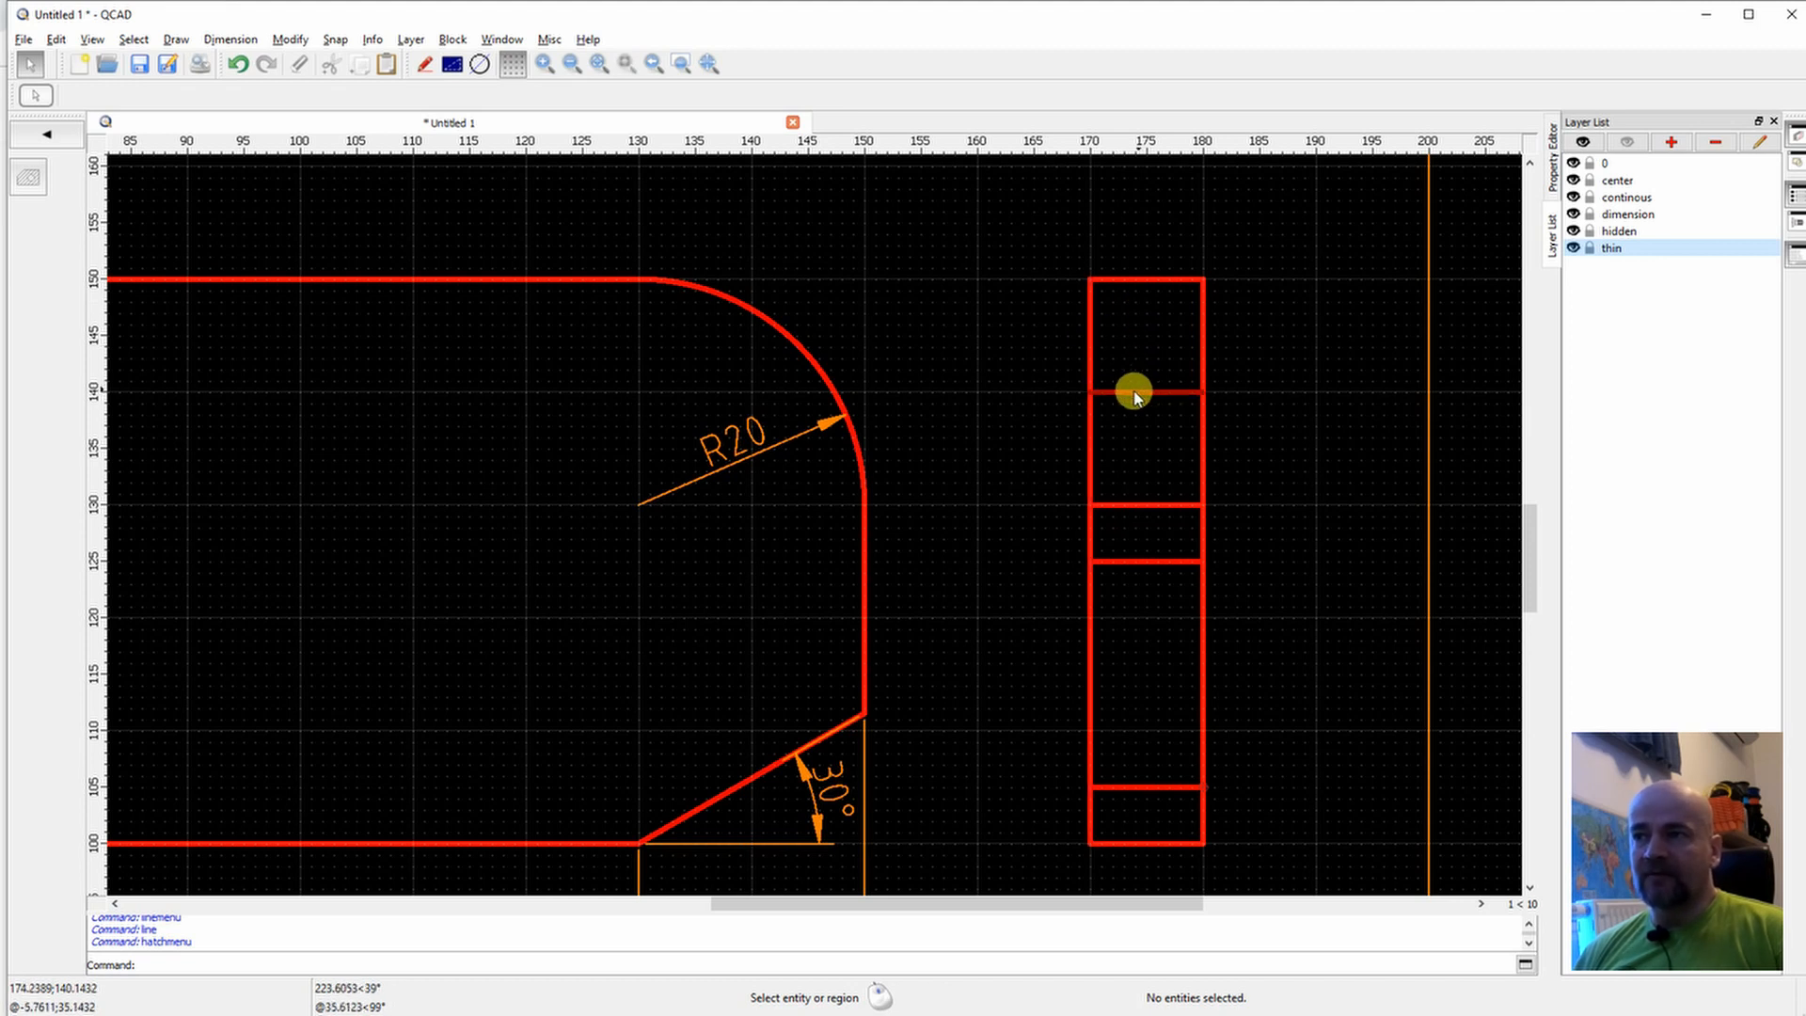
click(1089, 342)
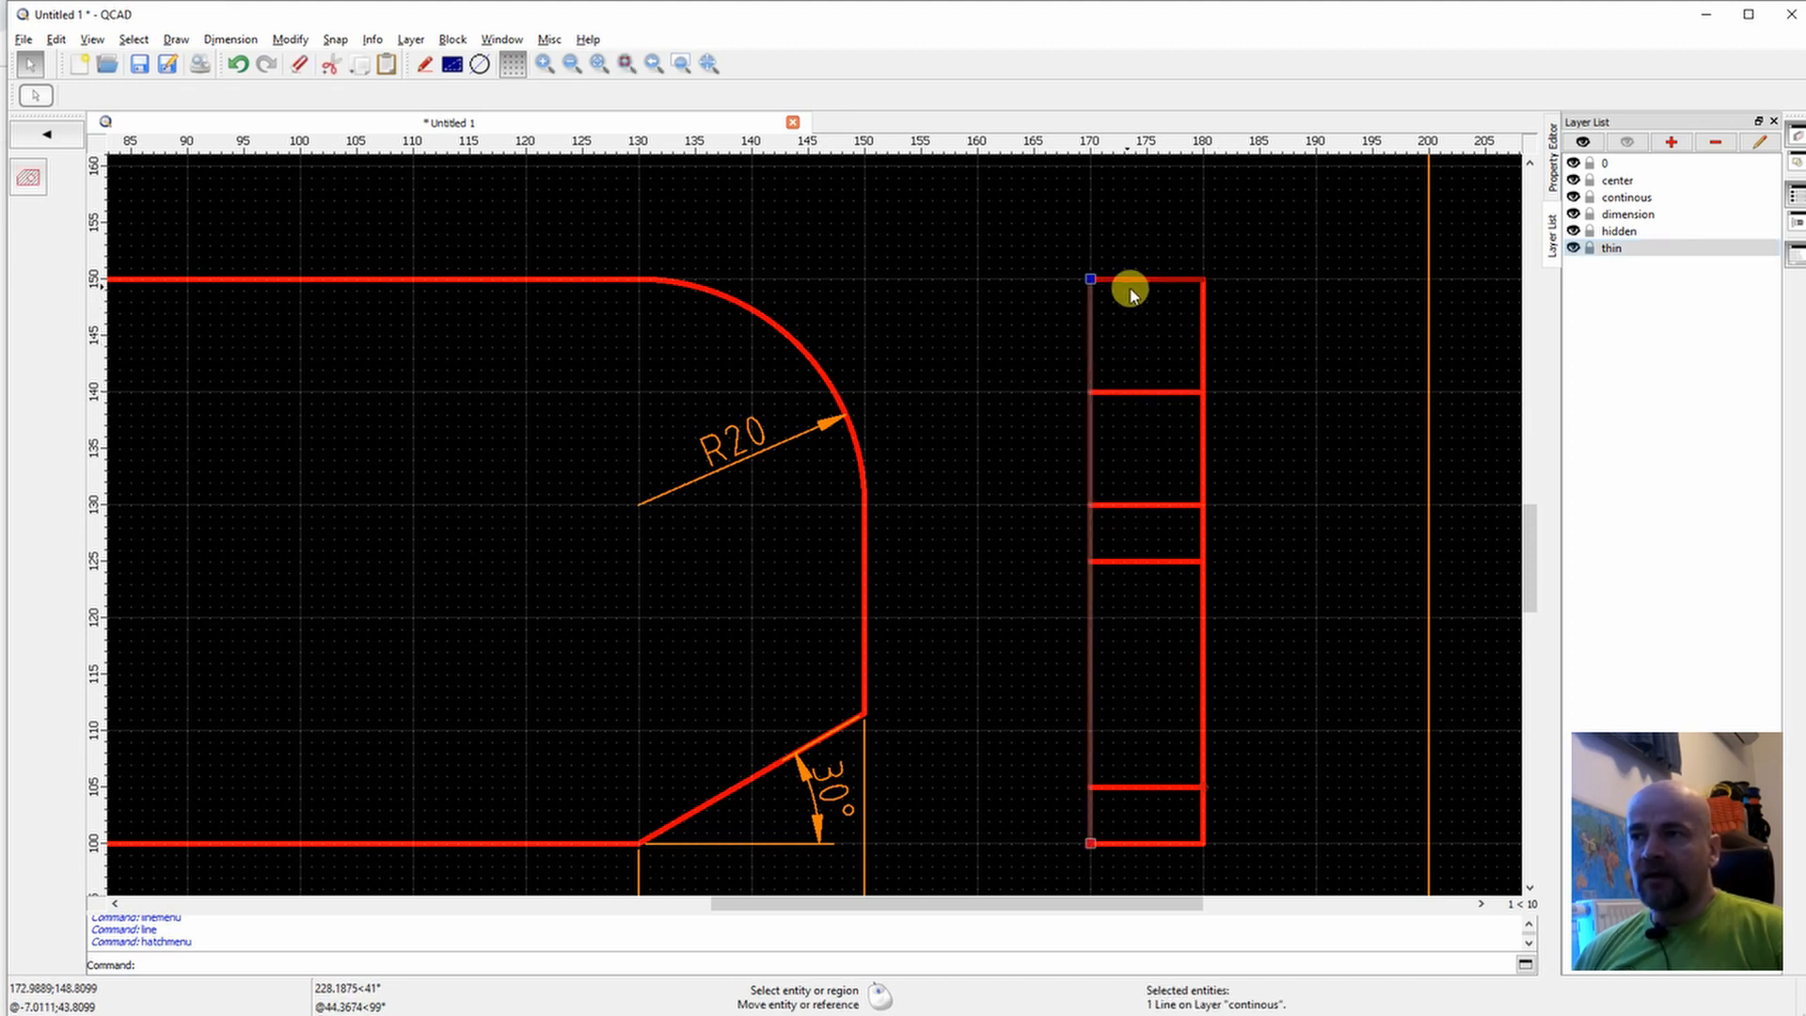
click(1204, 366)
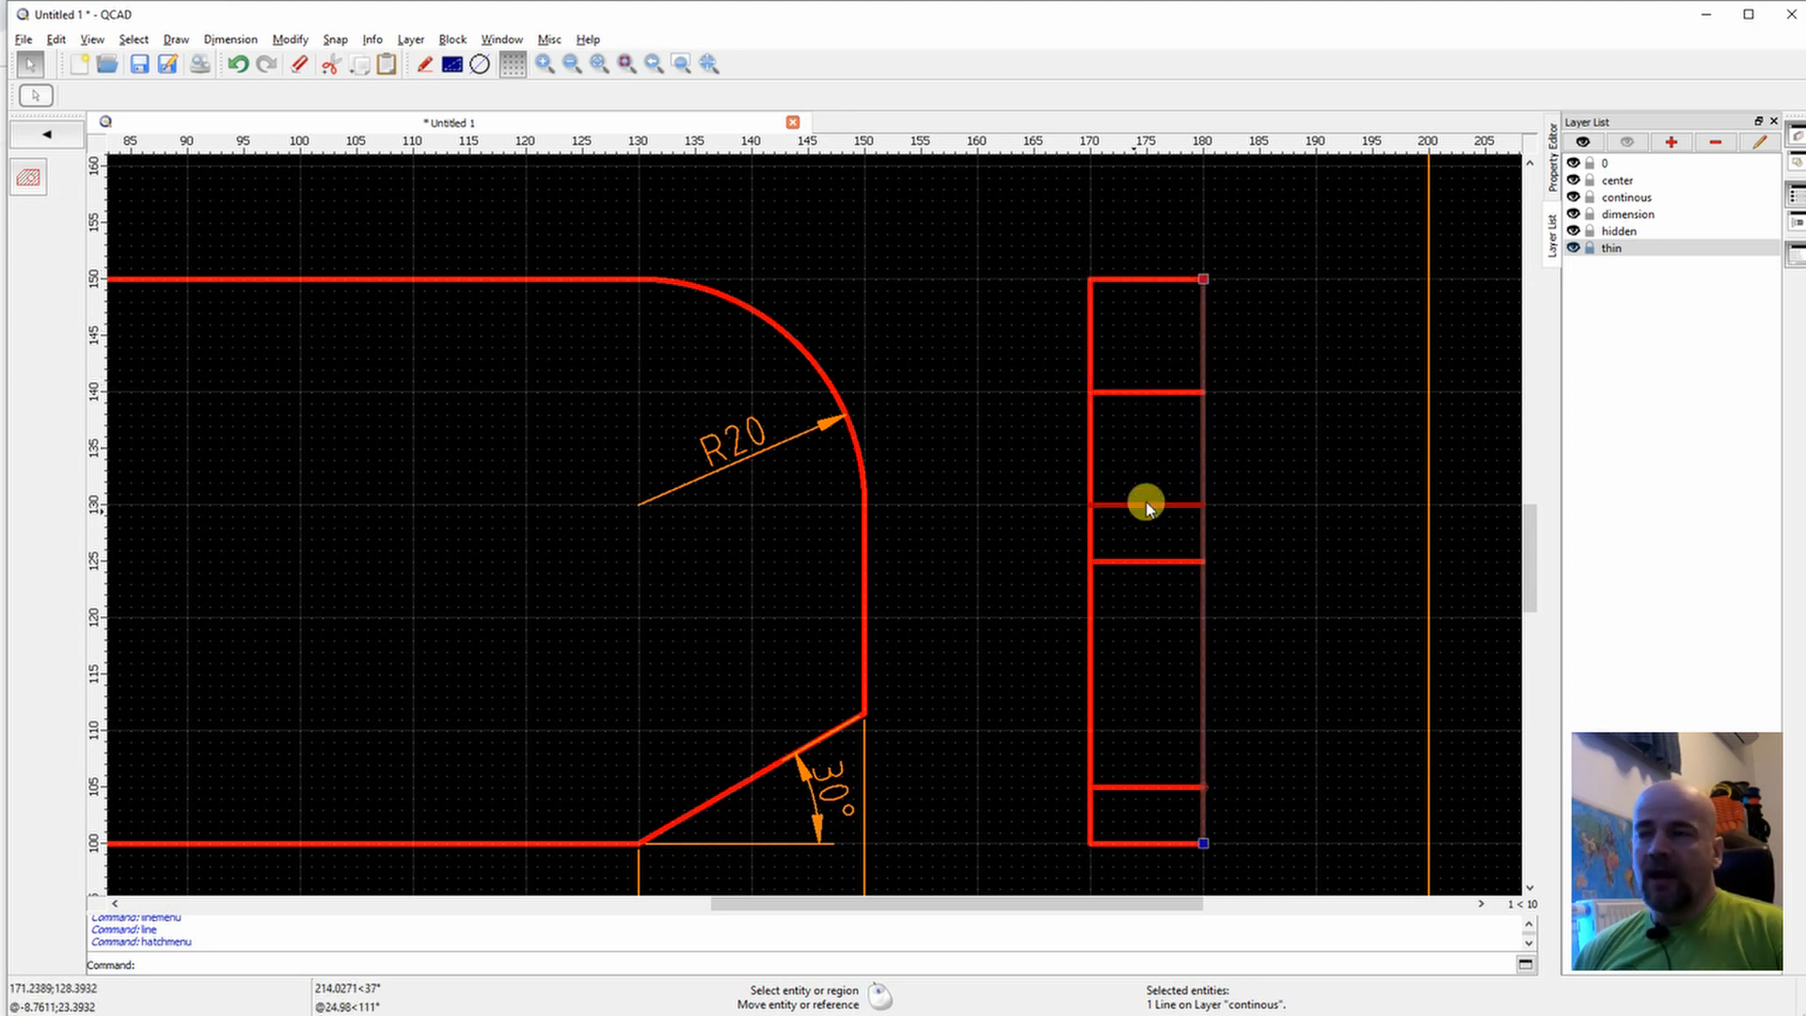
key(Escape)
key(Escape)
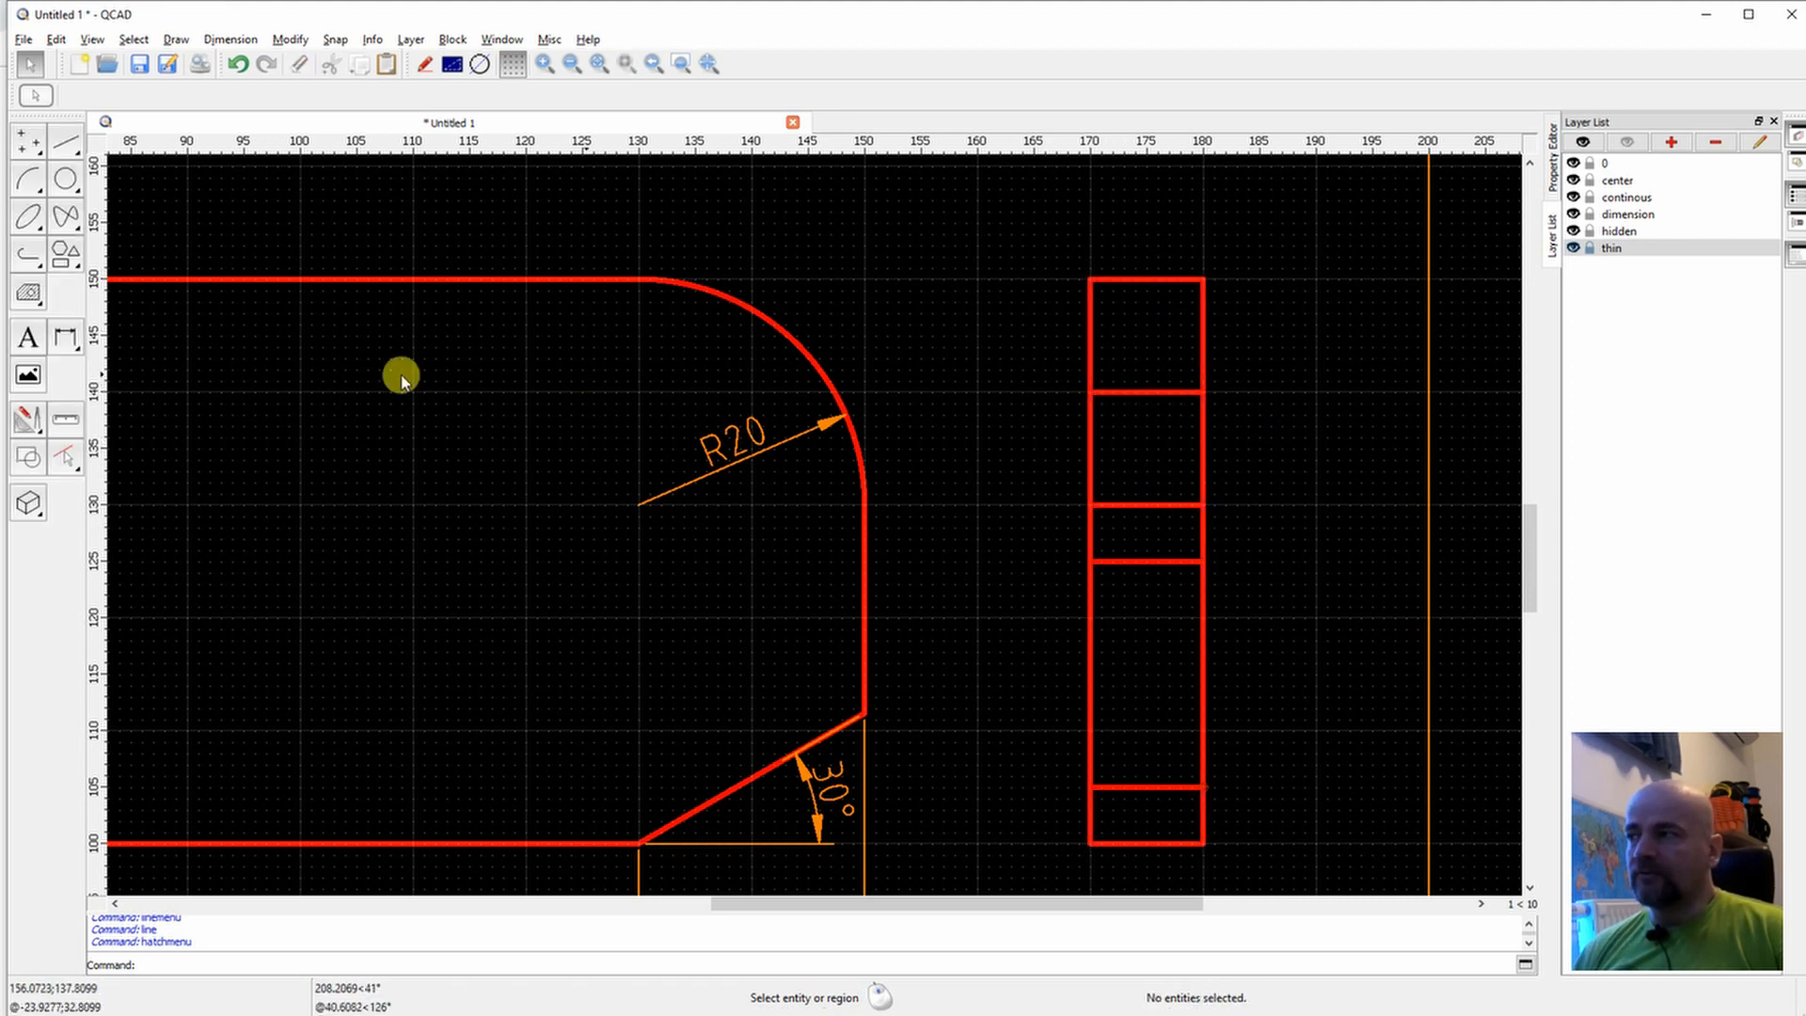
Divide the section view's left vertical edge at 170,140 and check the split by selecting its upper segment.
click(26, 425)
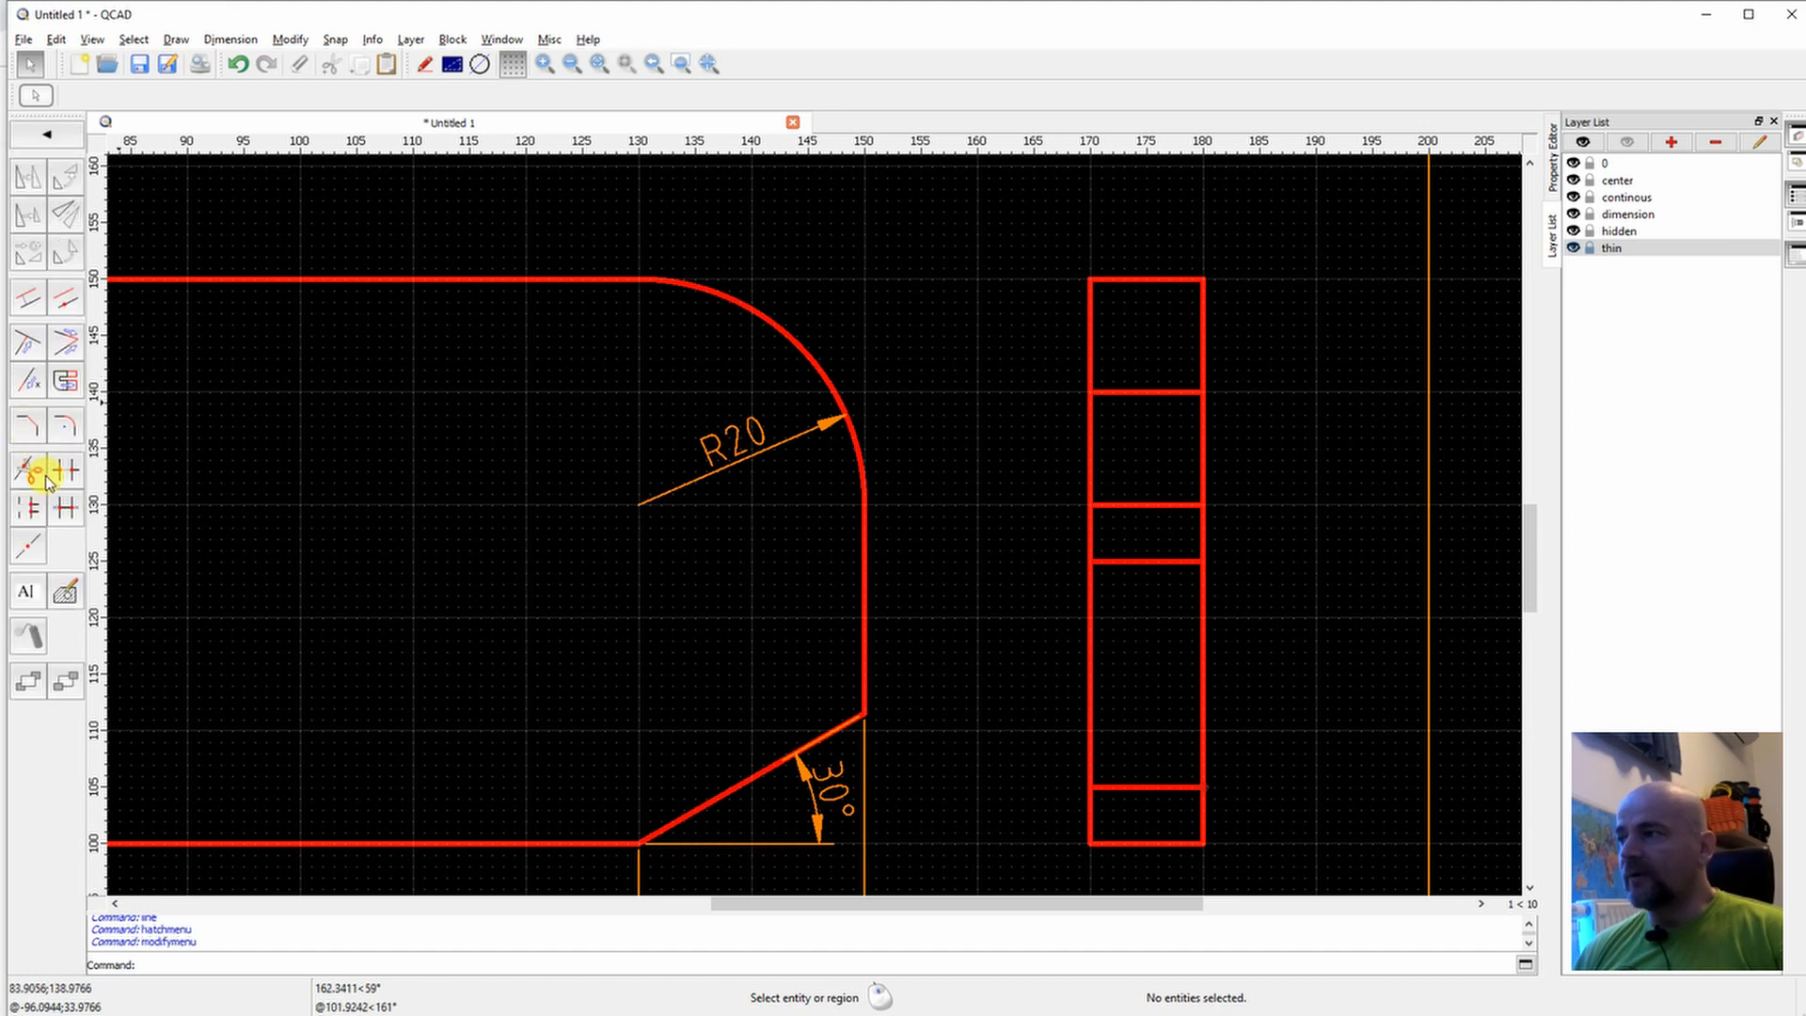
click(27, 475)
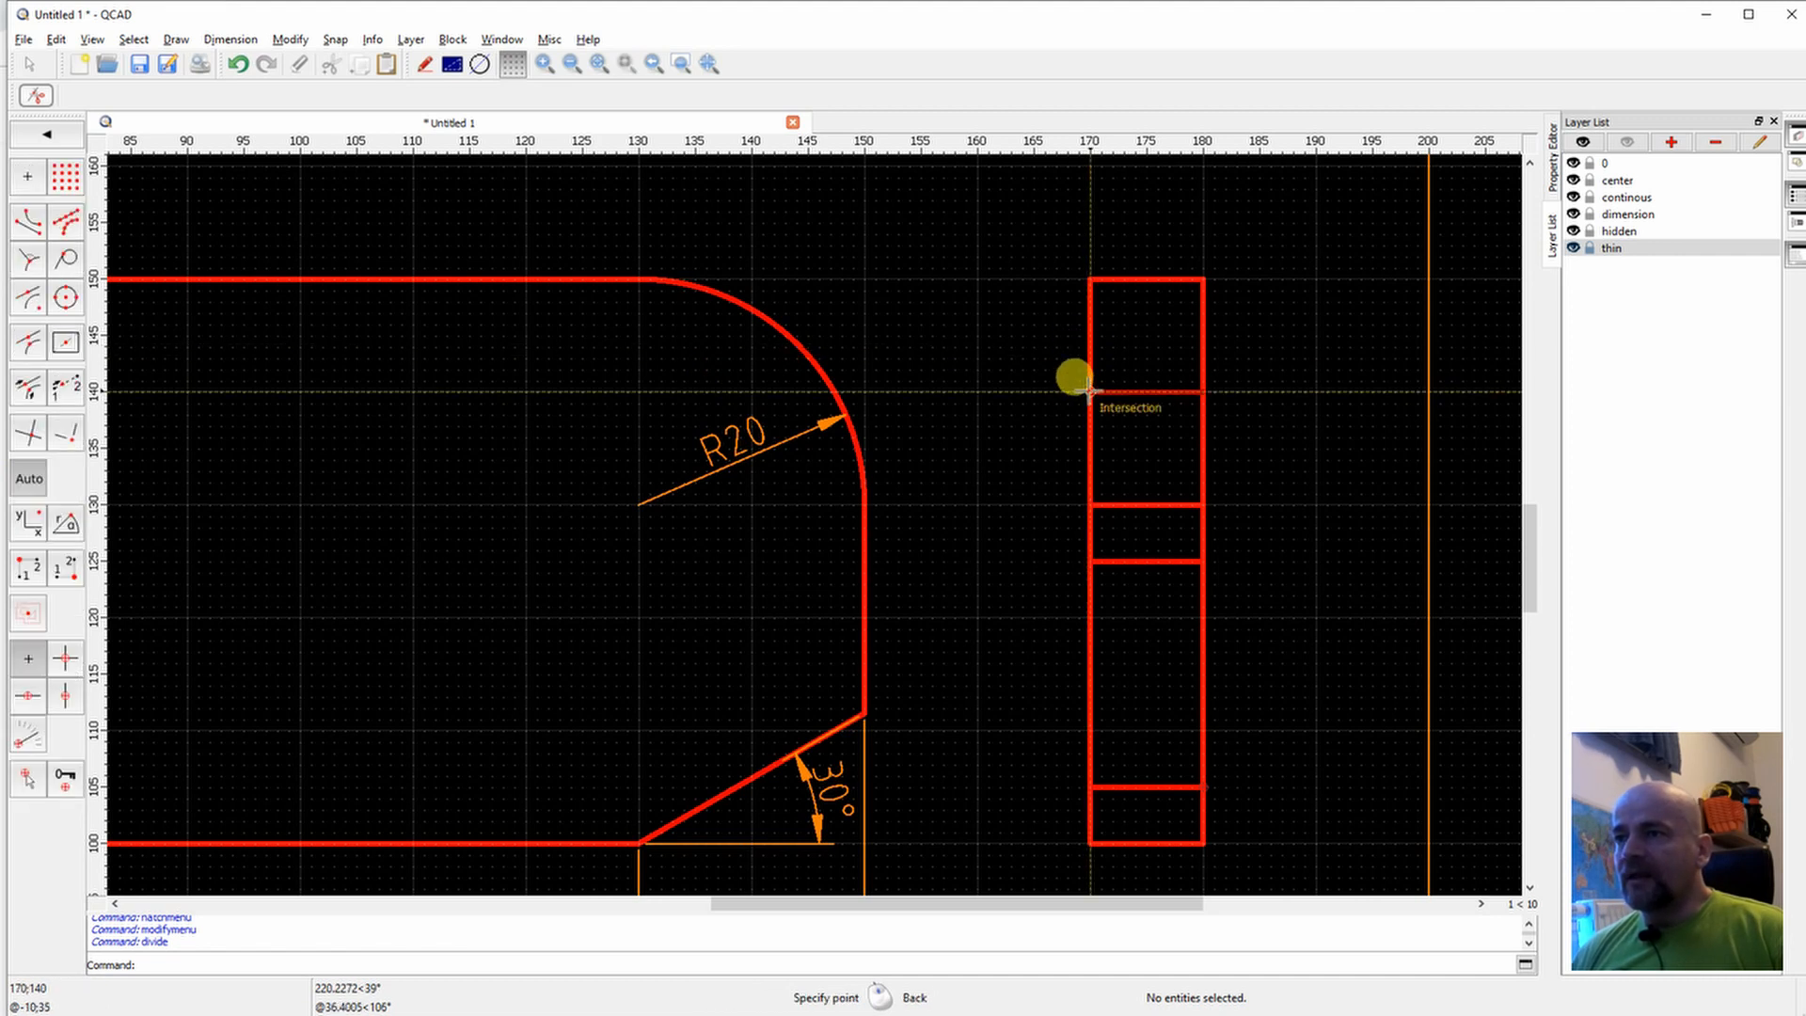
click(1088, 387)
right_click(1080, 336)
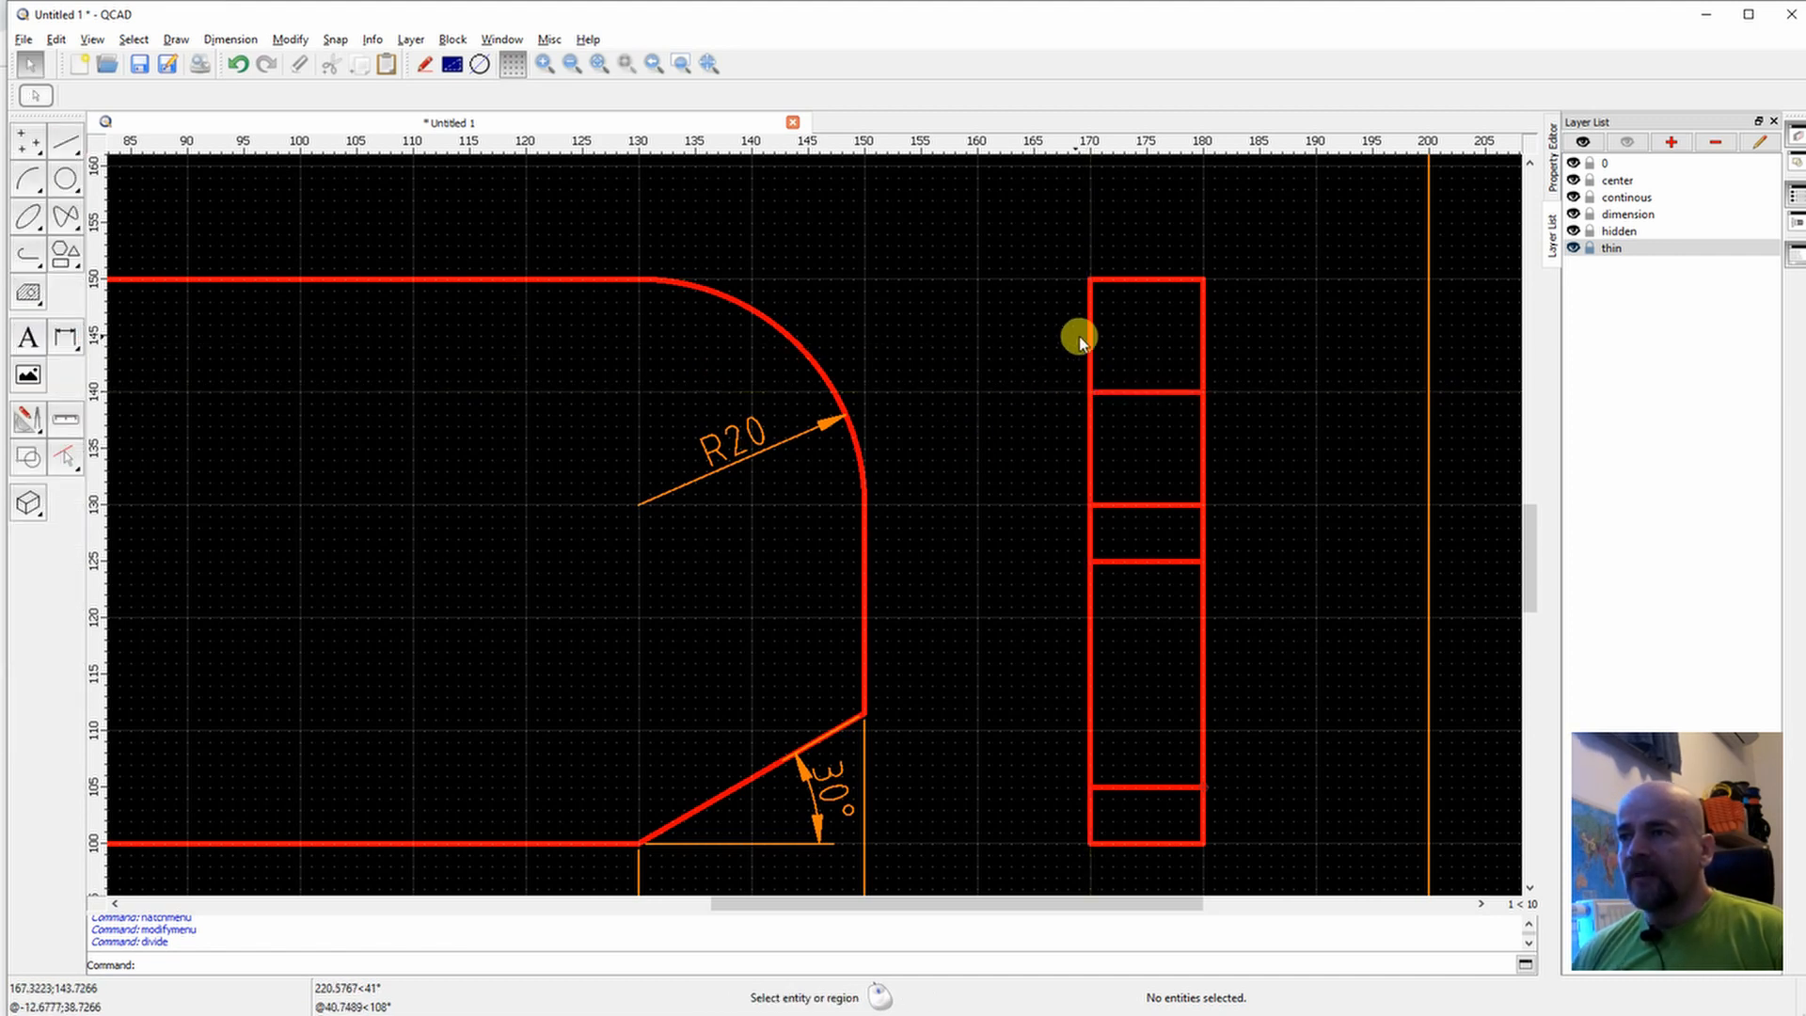
click(1088, 341)
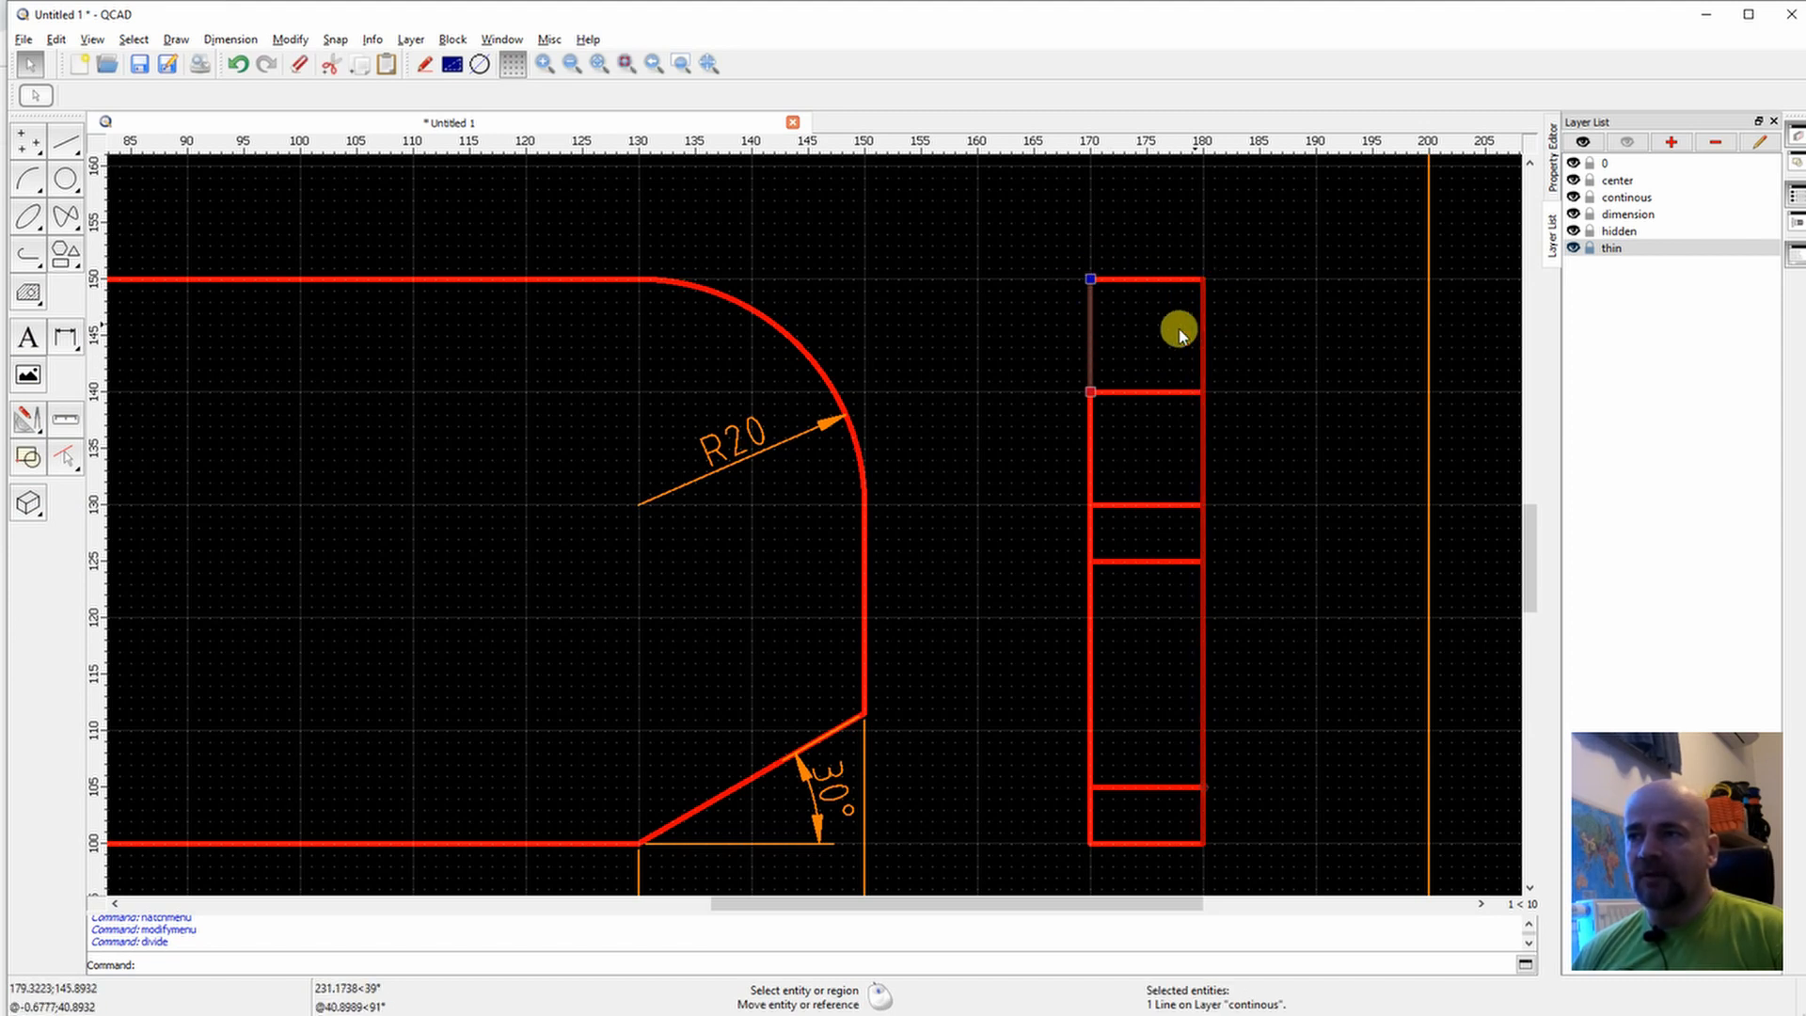
click(1131, 329)
click(1202, 345)
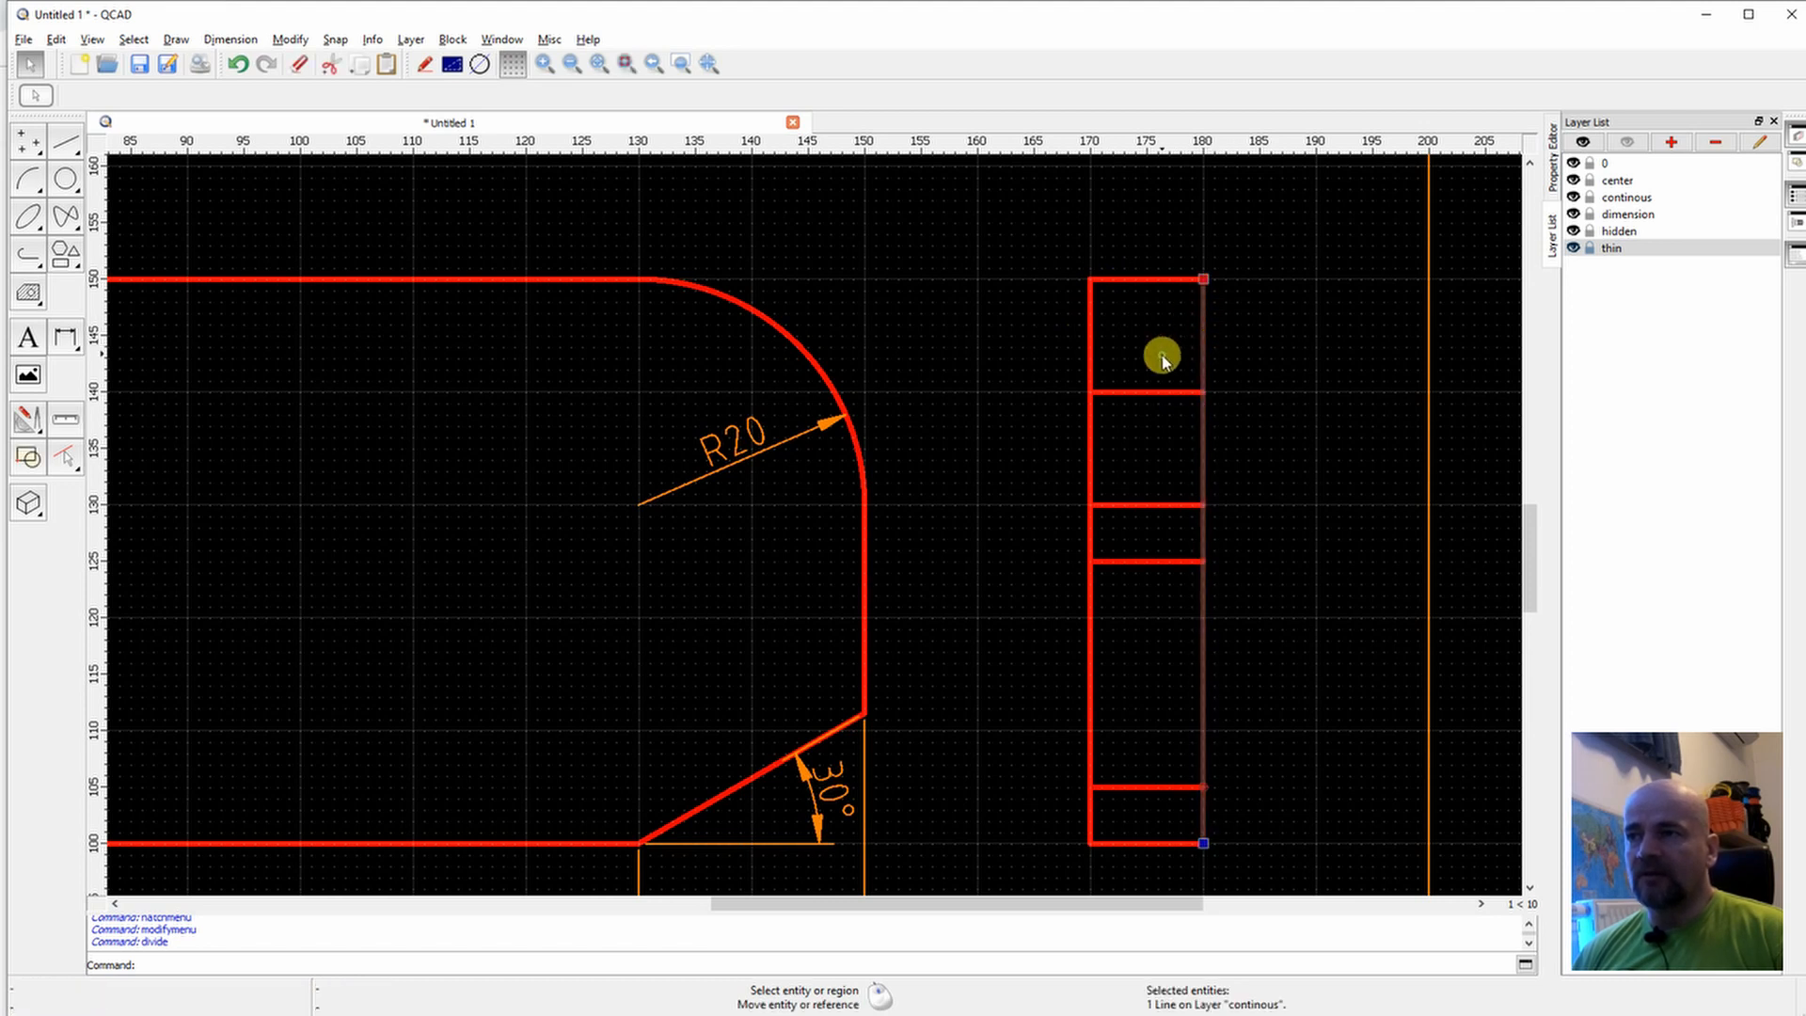
click(1163, 360)
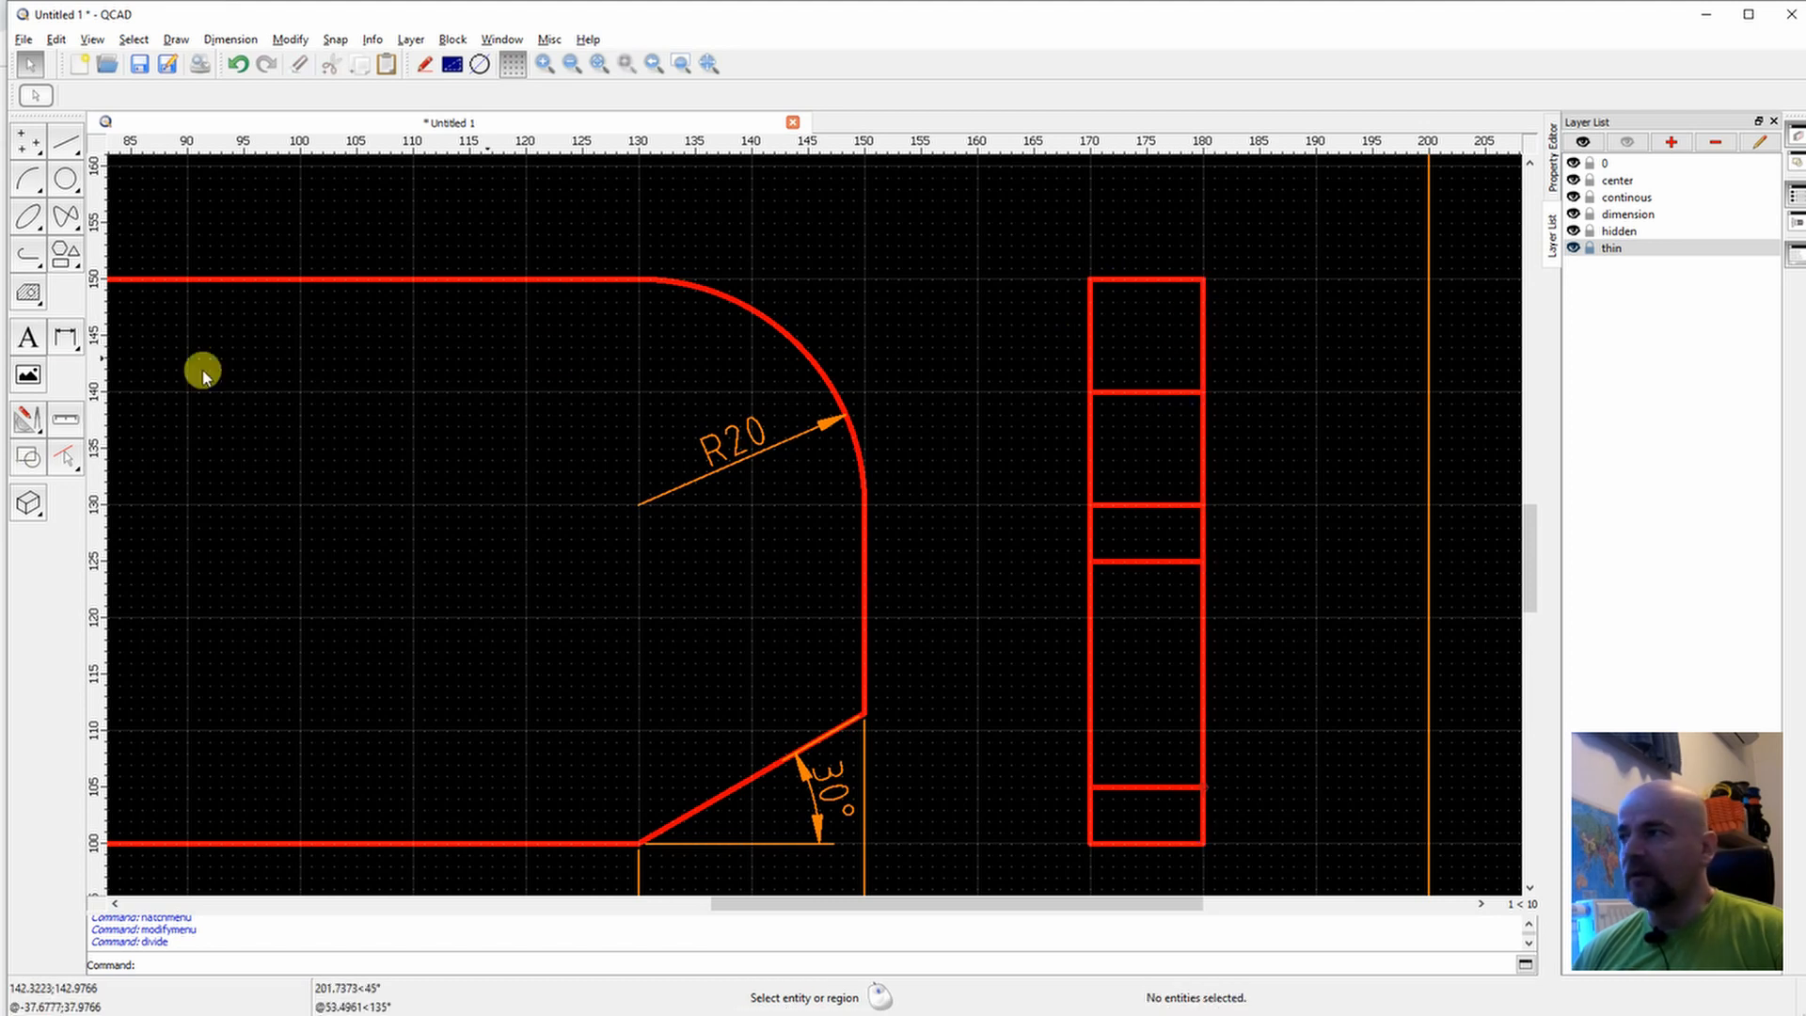
Divide the section view's right vertical edge at 180,140.
click(26, 420)
click(25, 475)
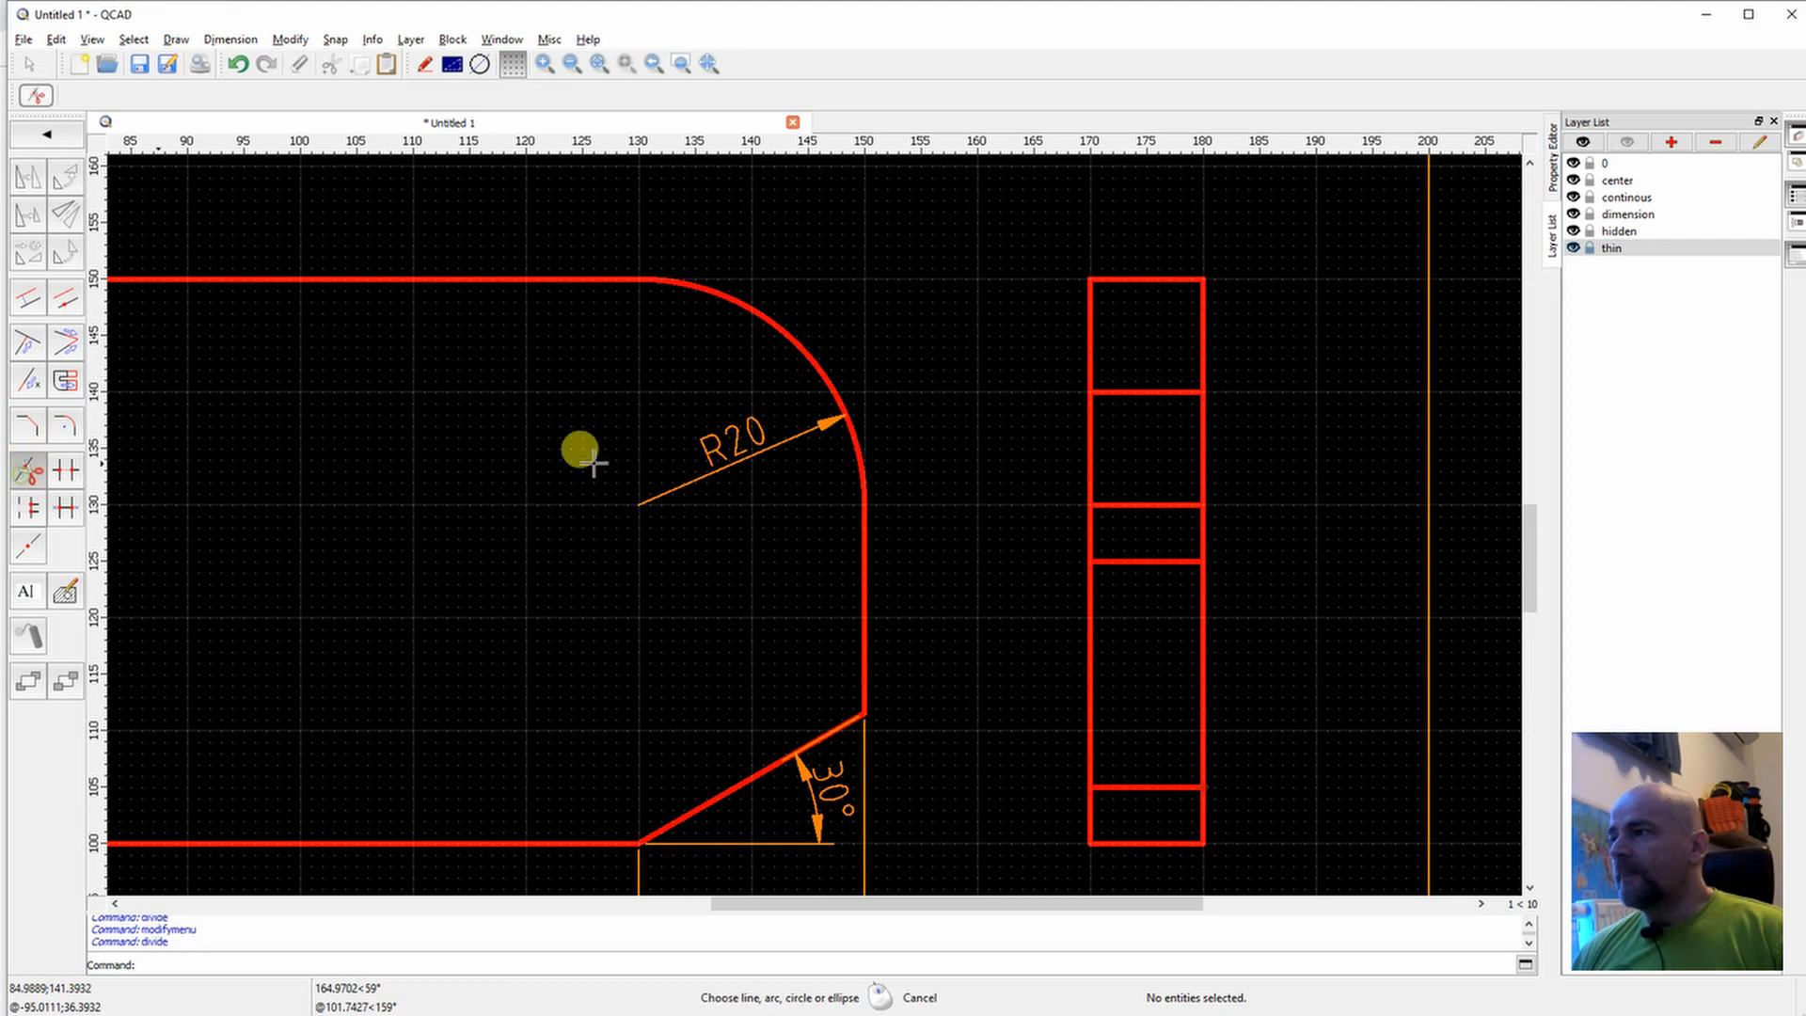
click(1204, 359)
click(1200, 391)
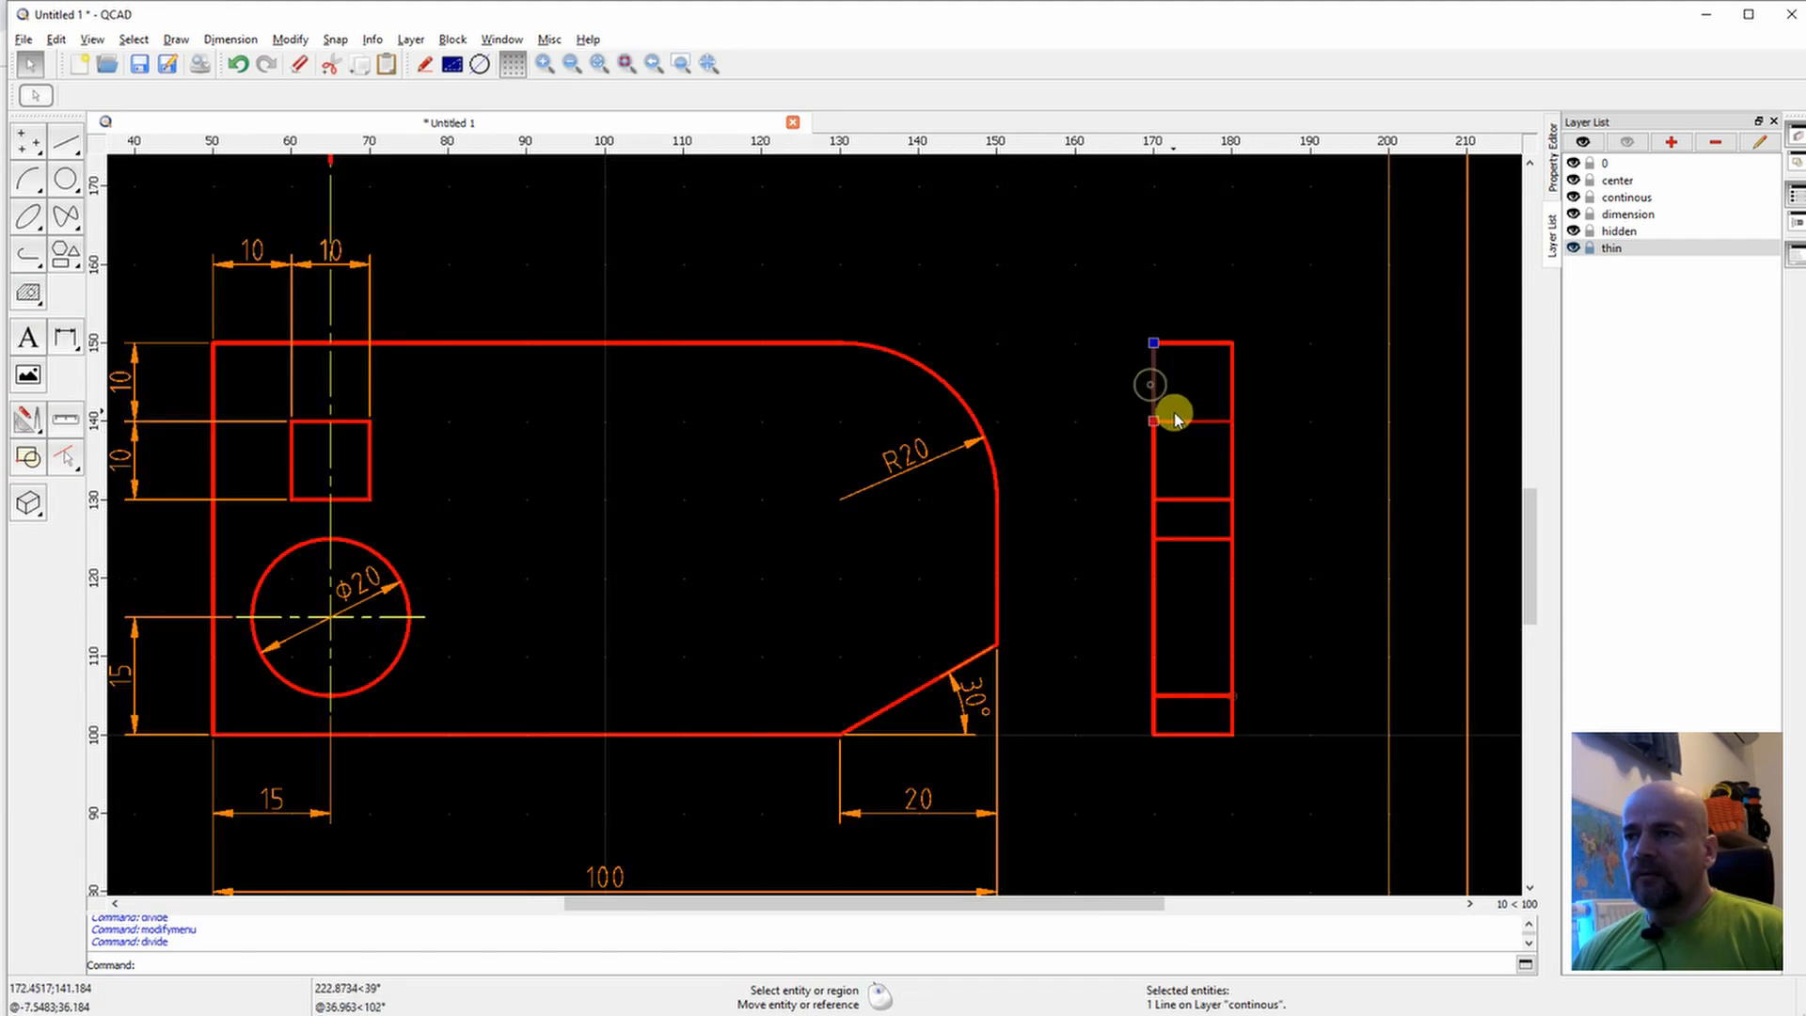
key(Escape)
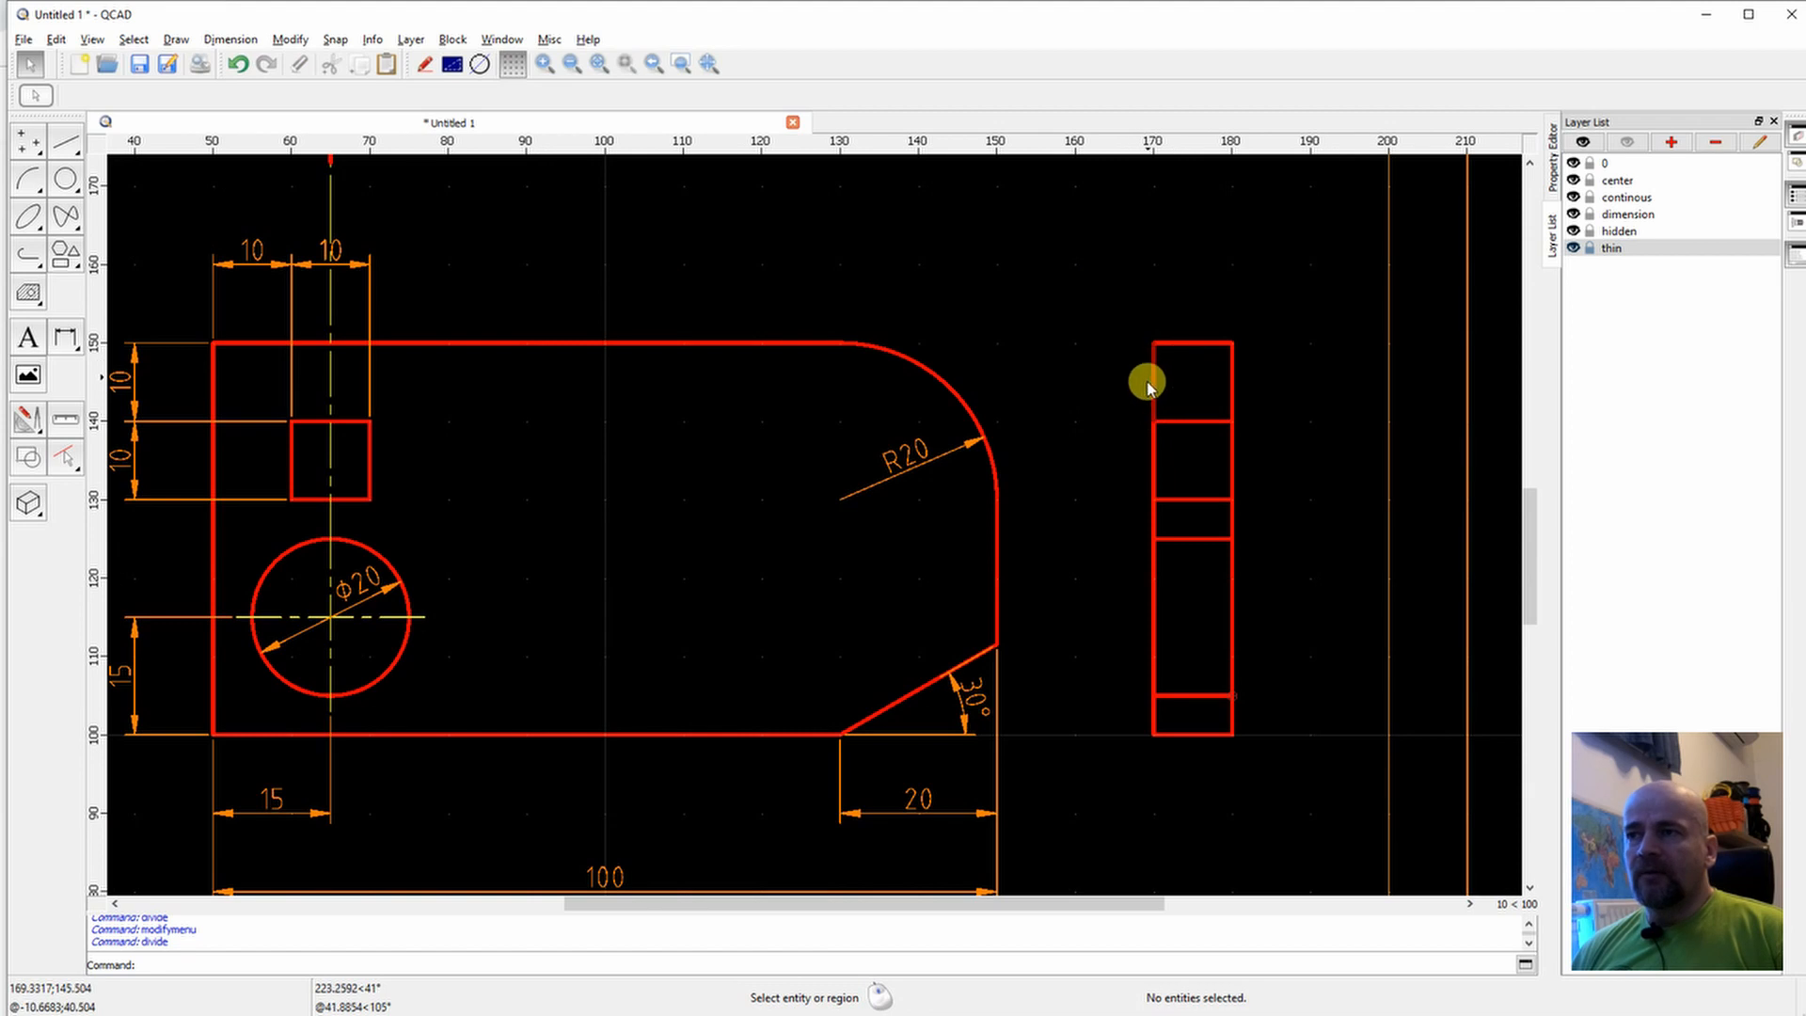
Hatch the uppermost square of the section view, between 140 and 150, with the ANSI31 pattern.
click(1199, 343)
drag(1261, 324, 1115, 409)
click(1183, 419)
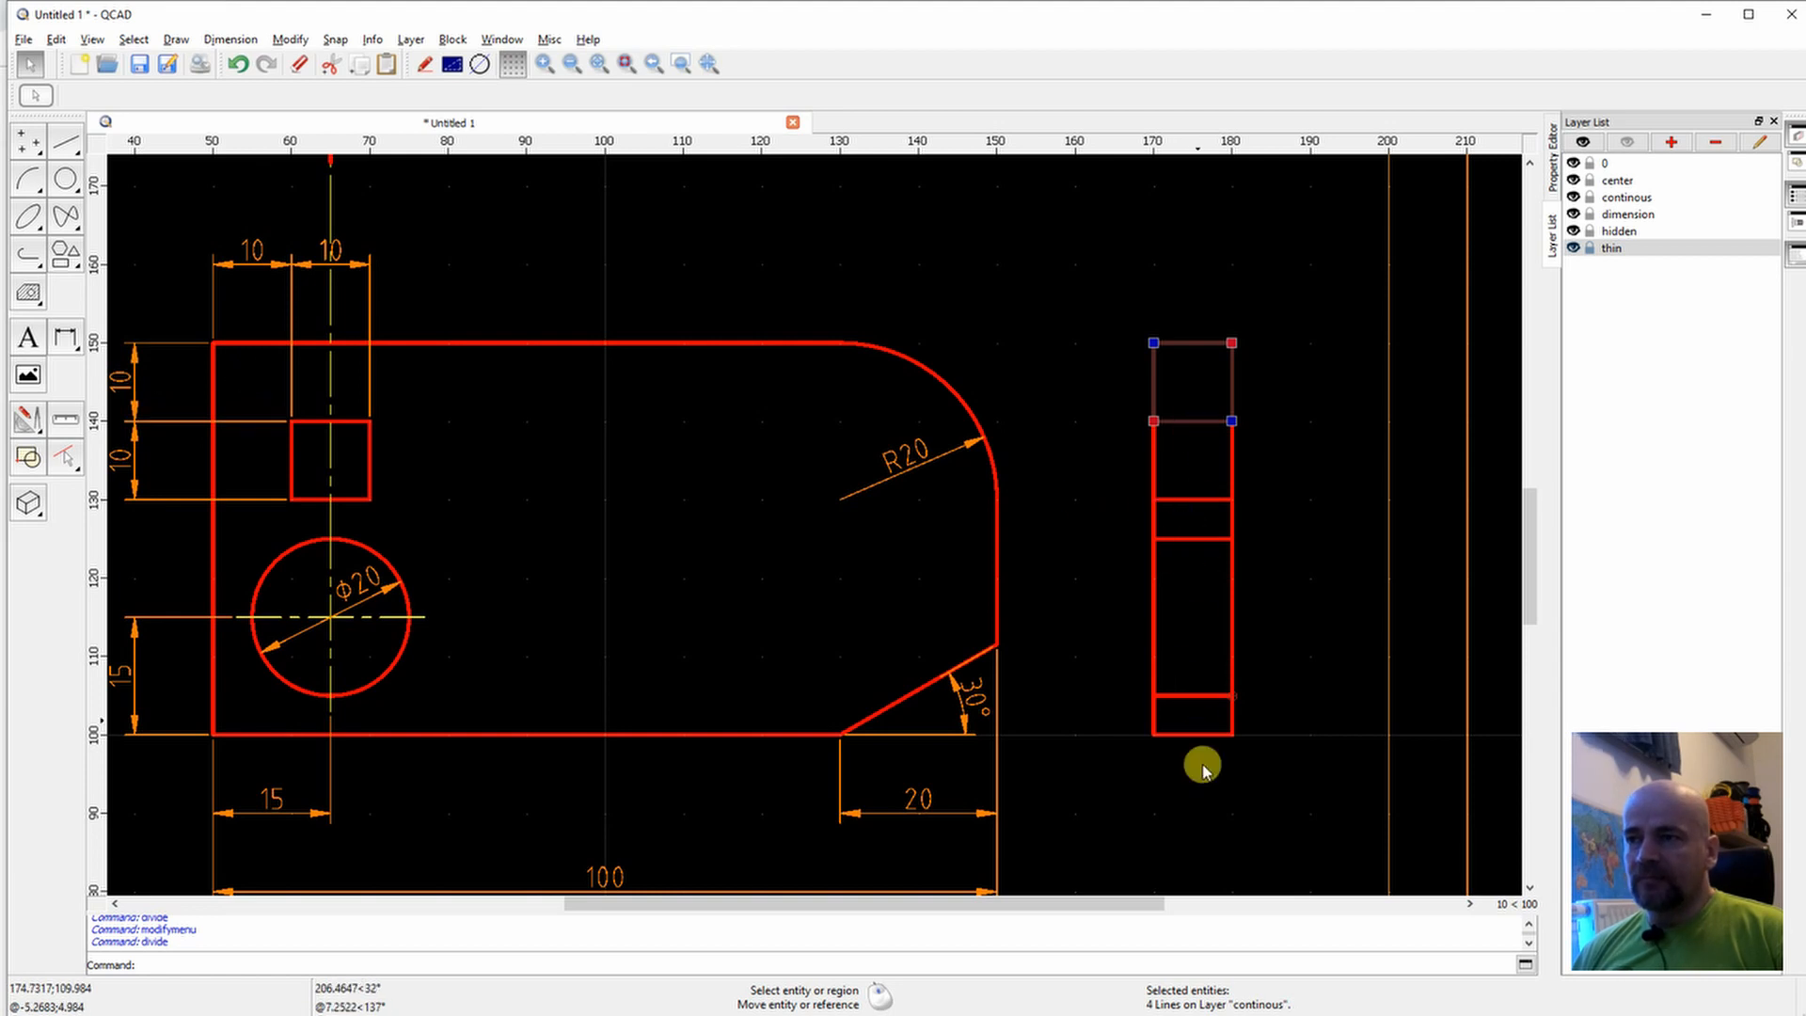
scroll(1210, 549, up, 2)
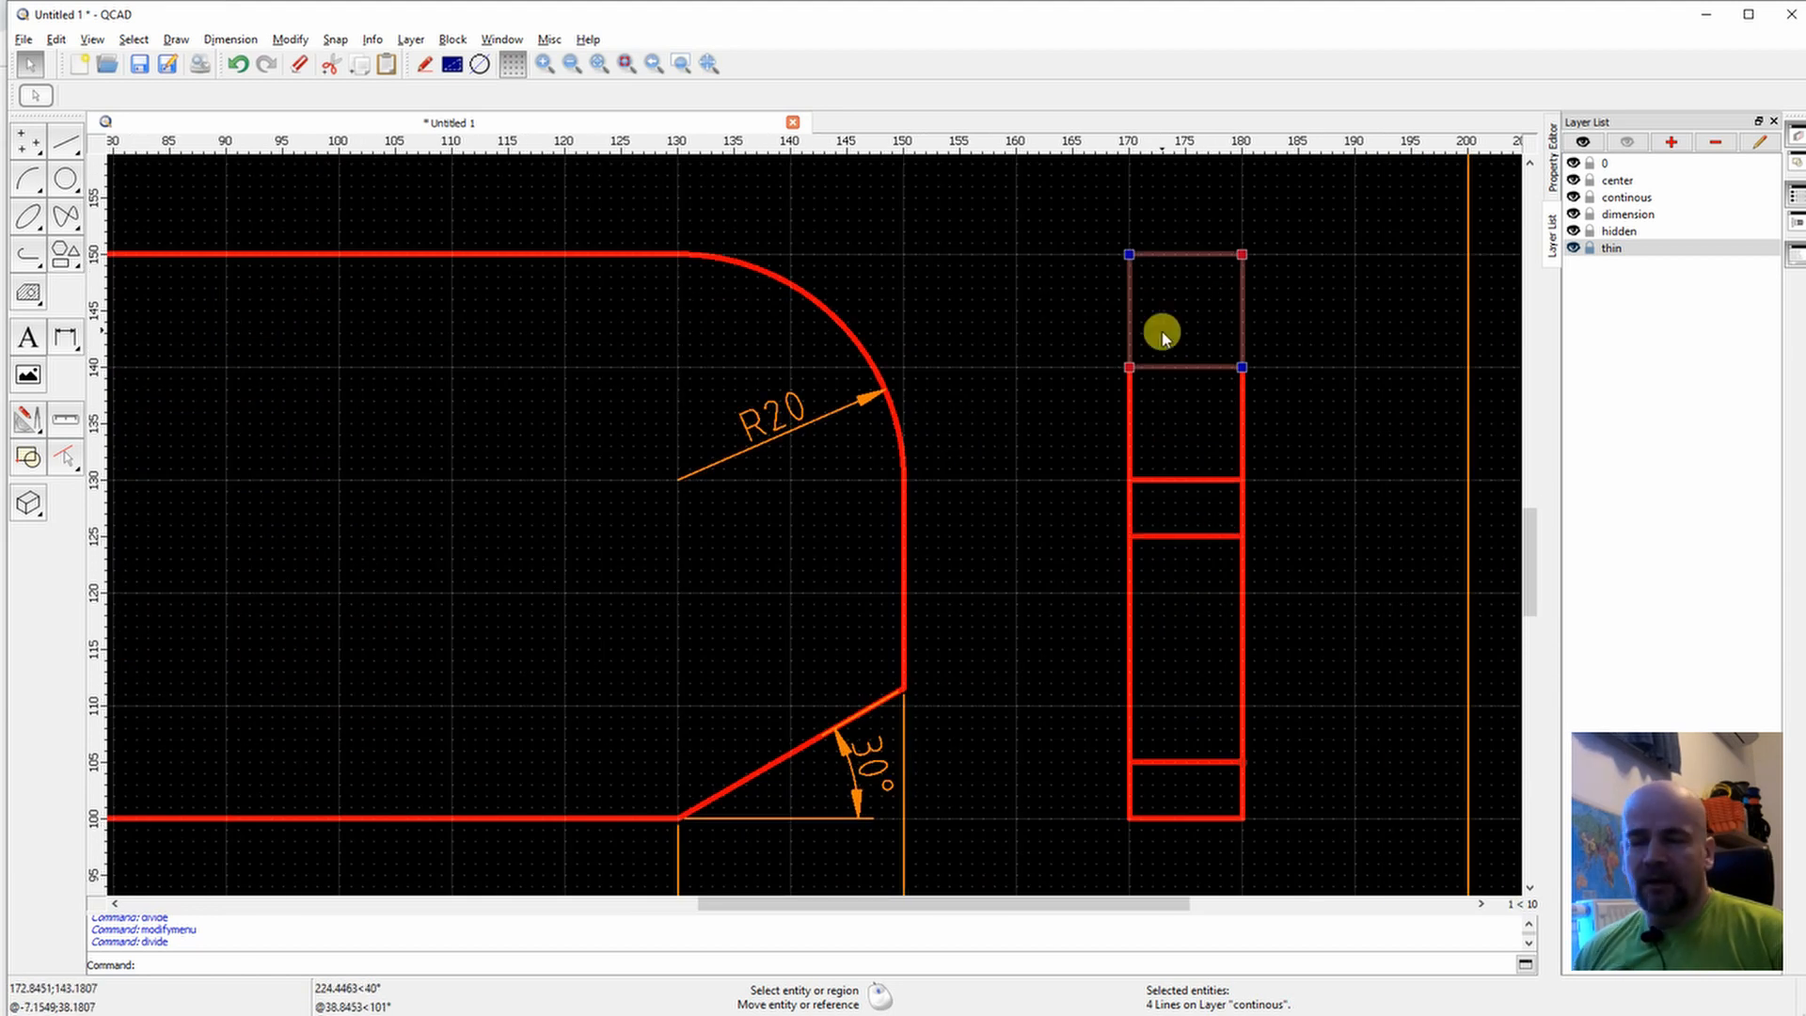
click(29, 293)
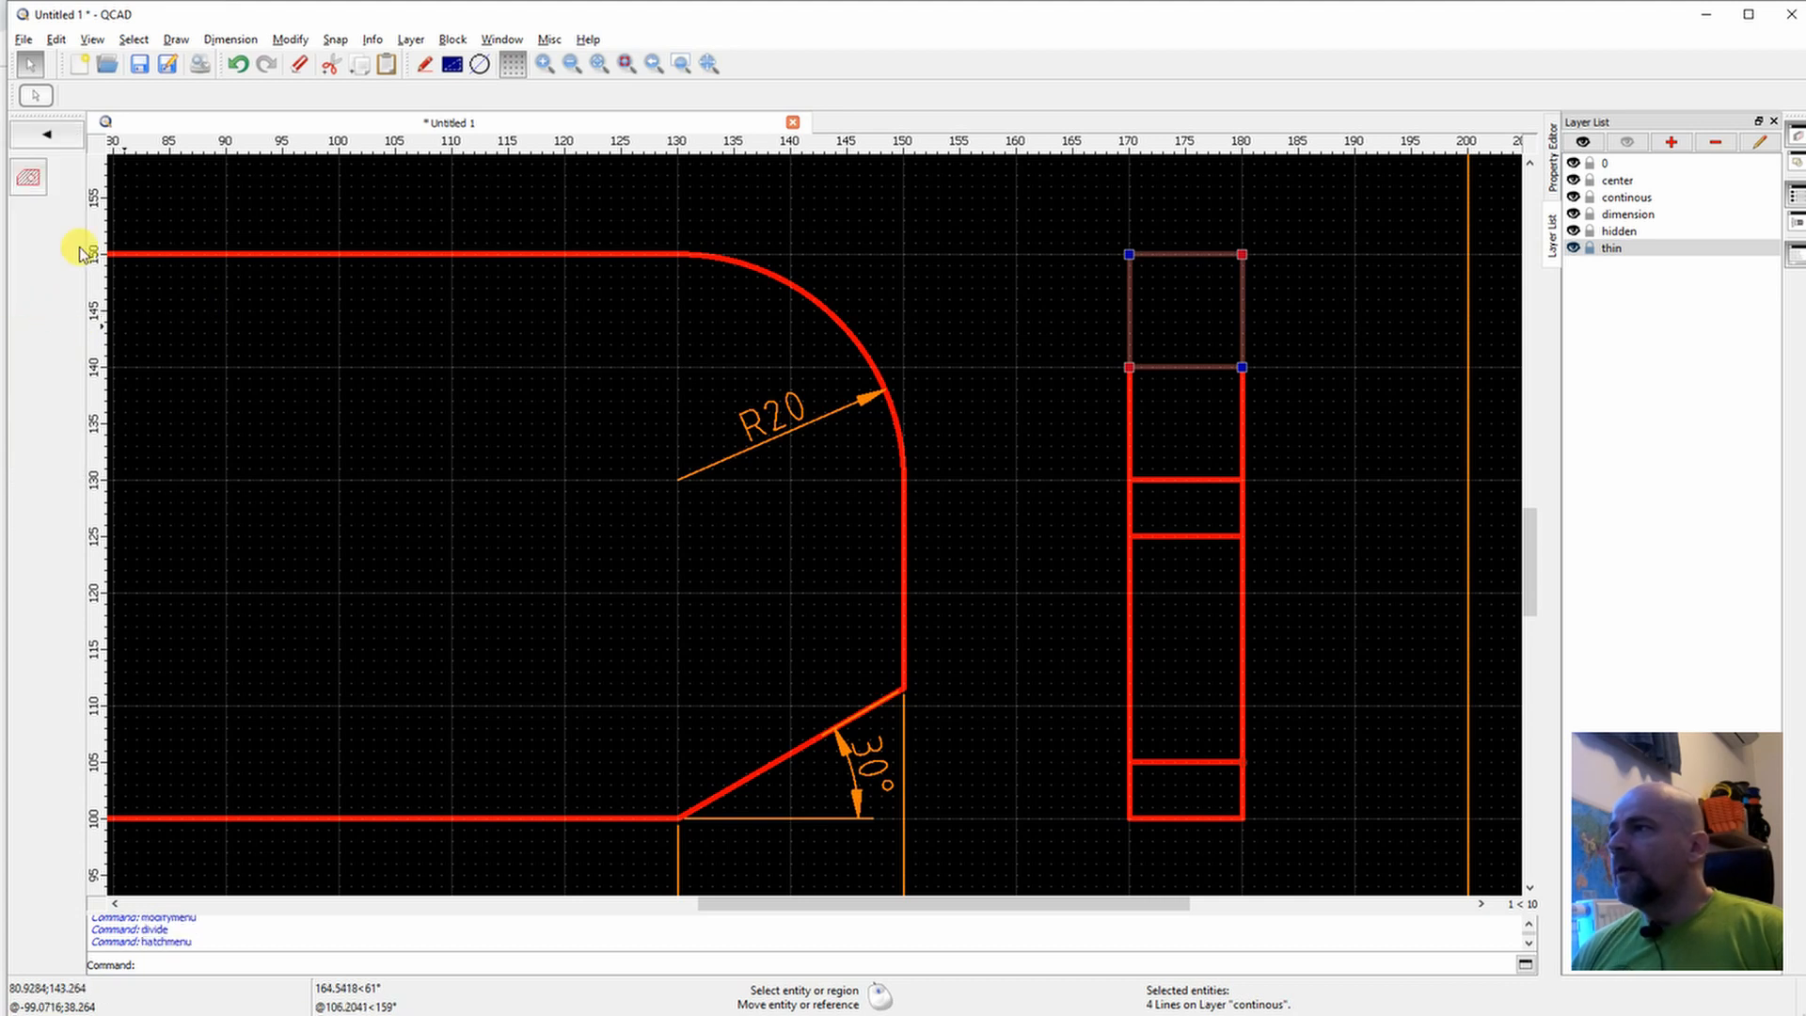
click(28, 178)
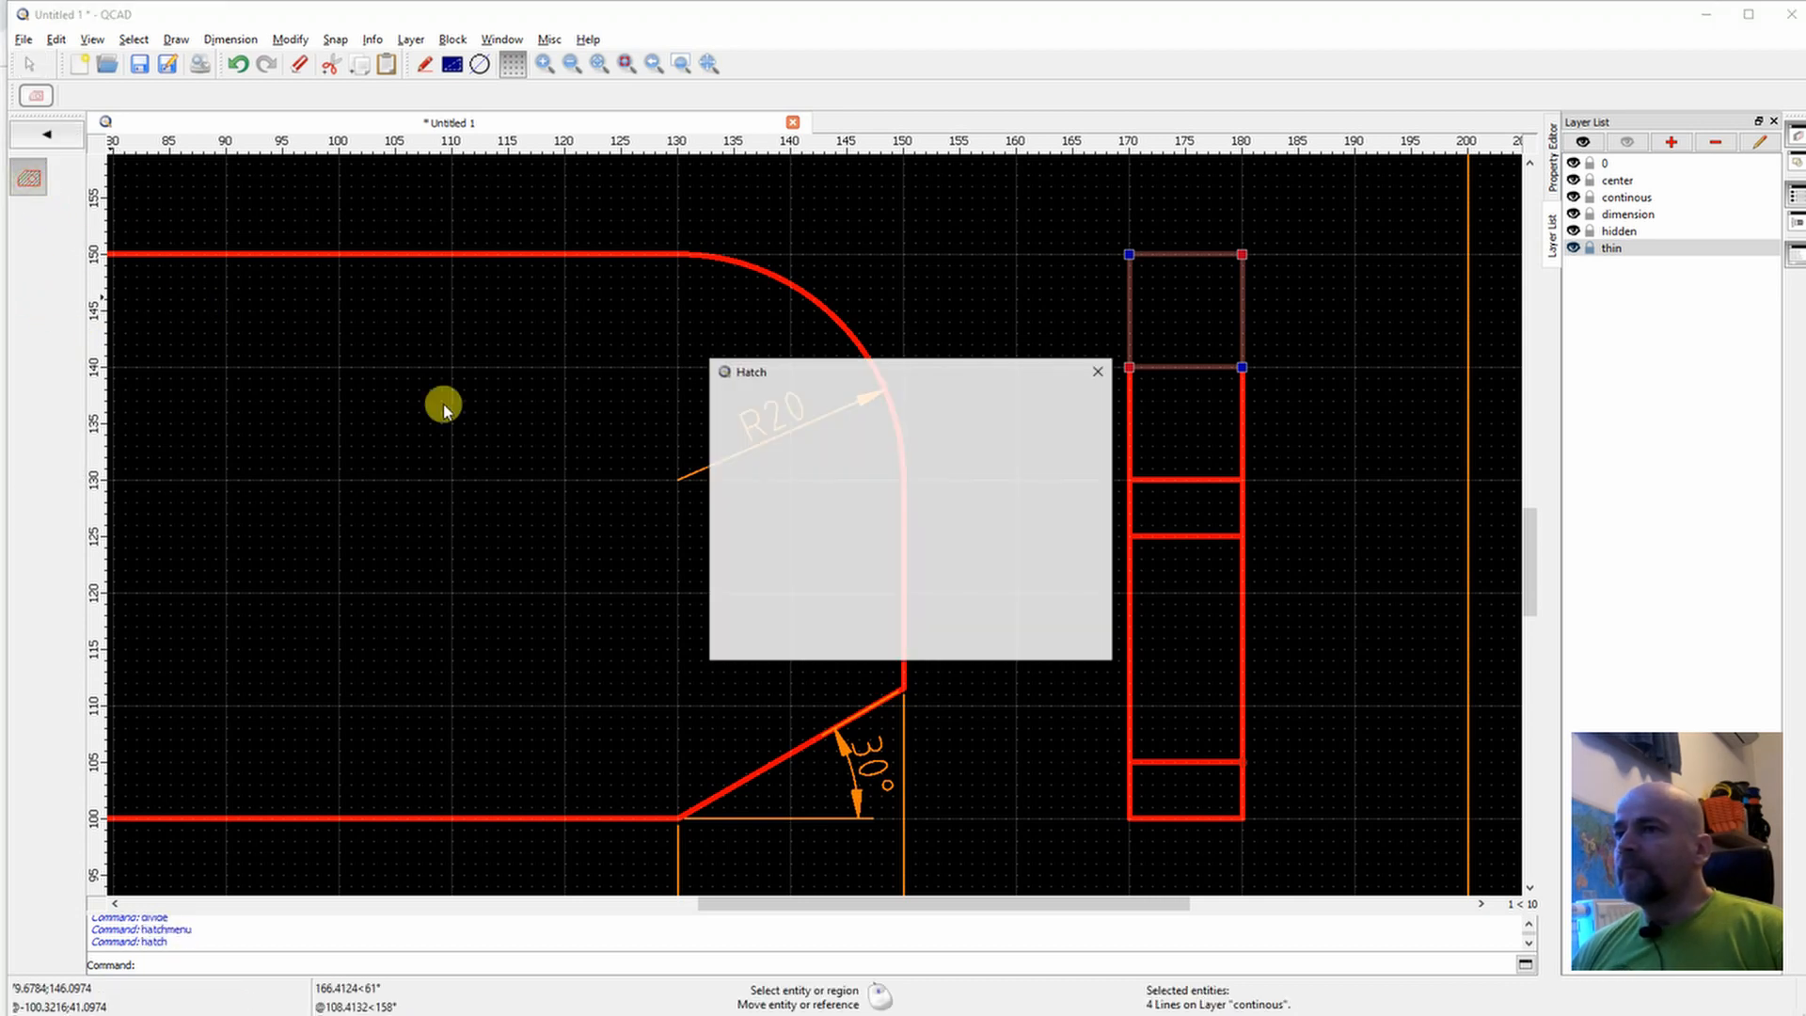
click(815, 501)
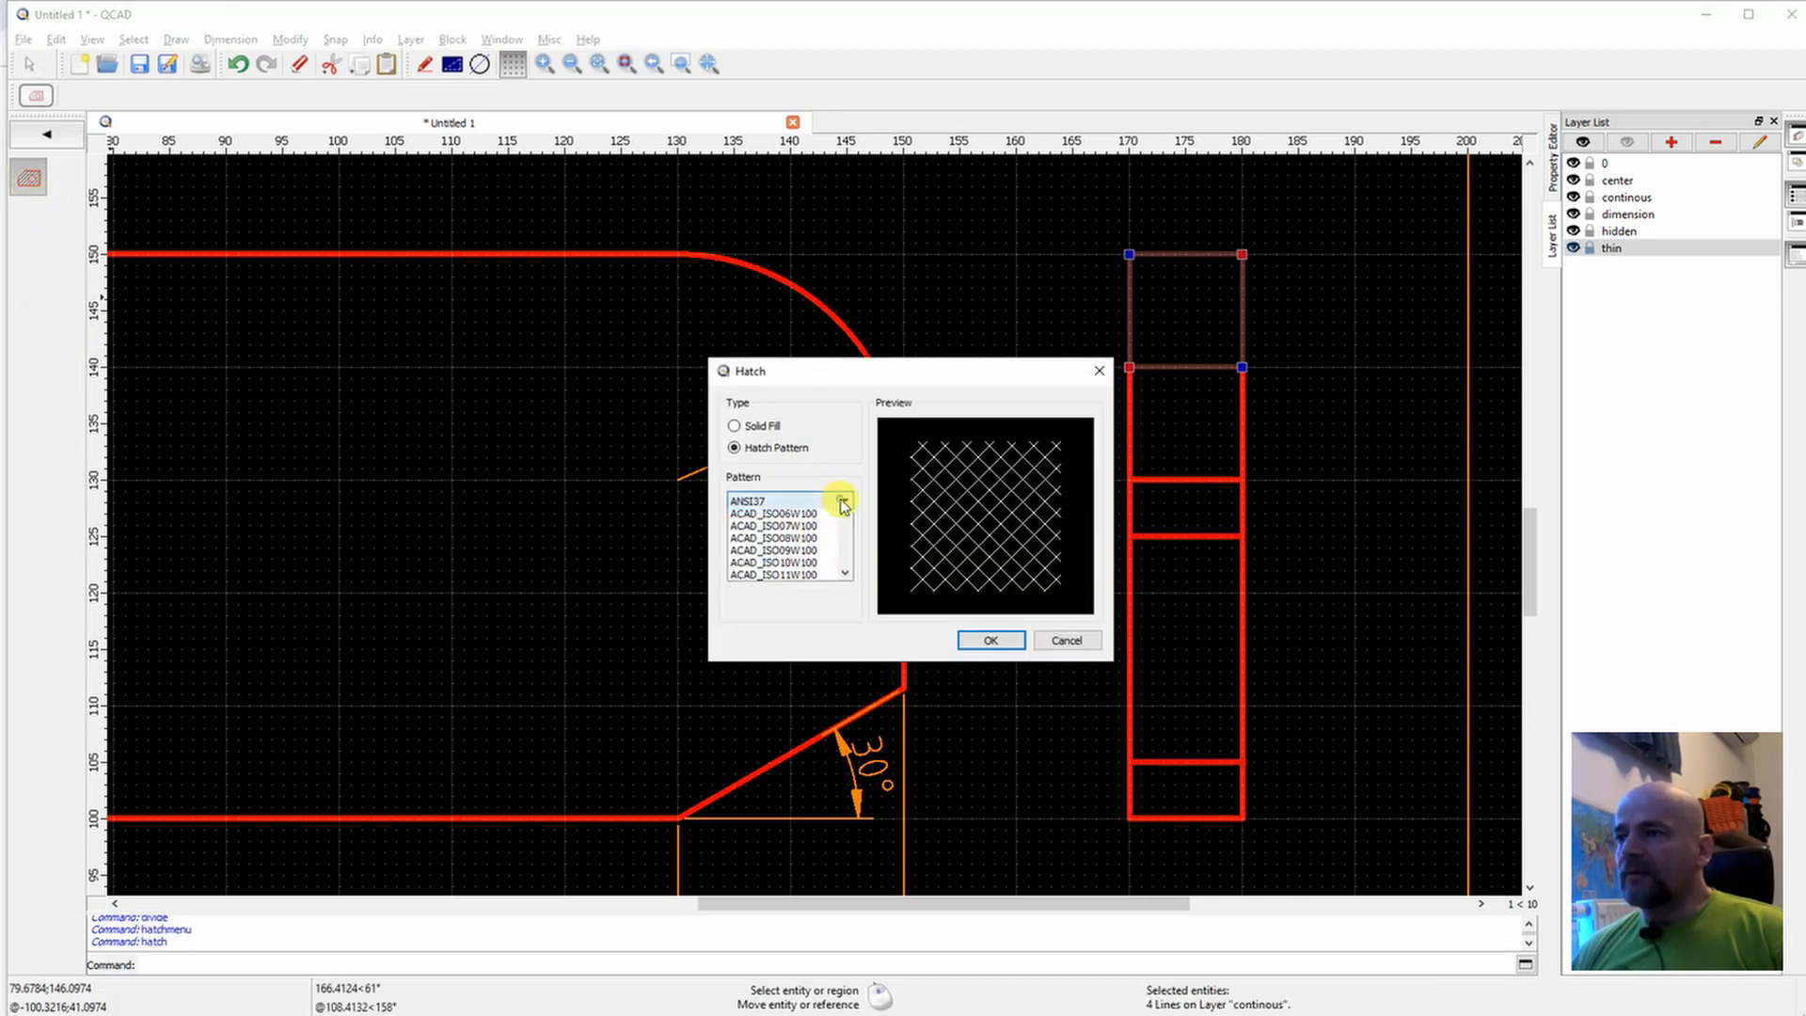
click(787, 622)
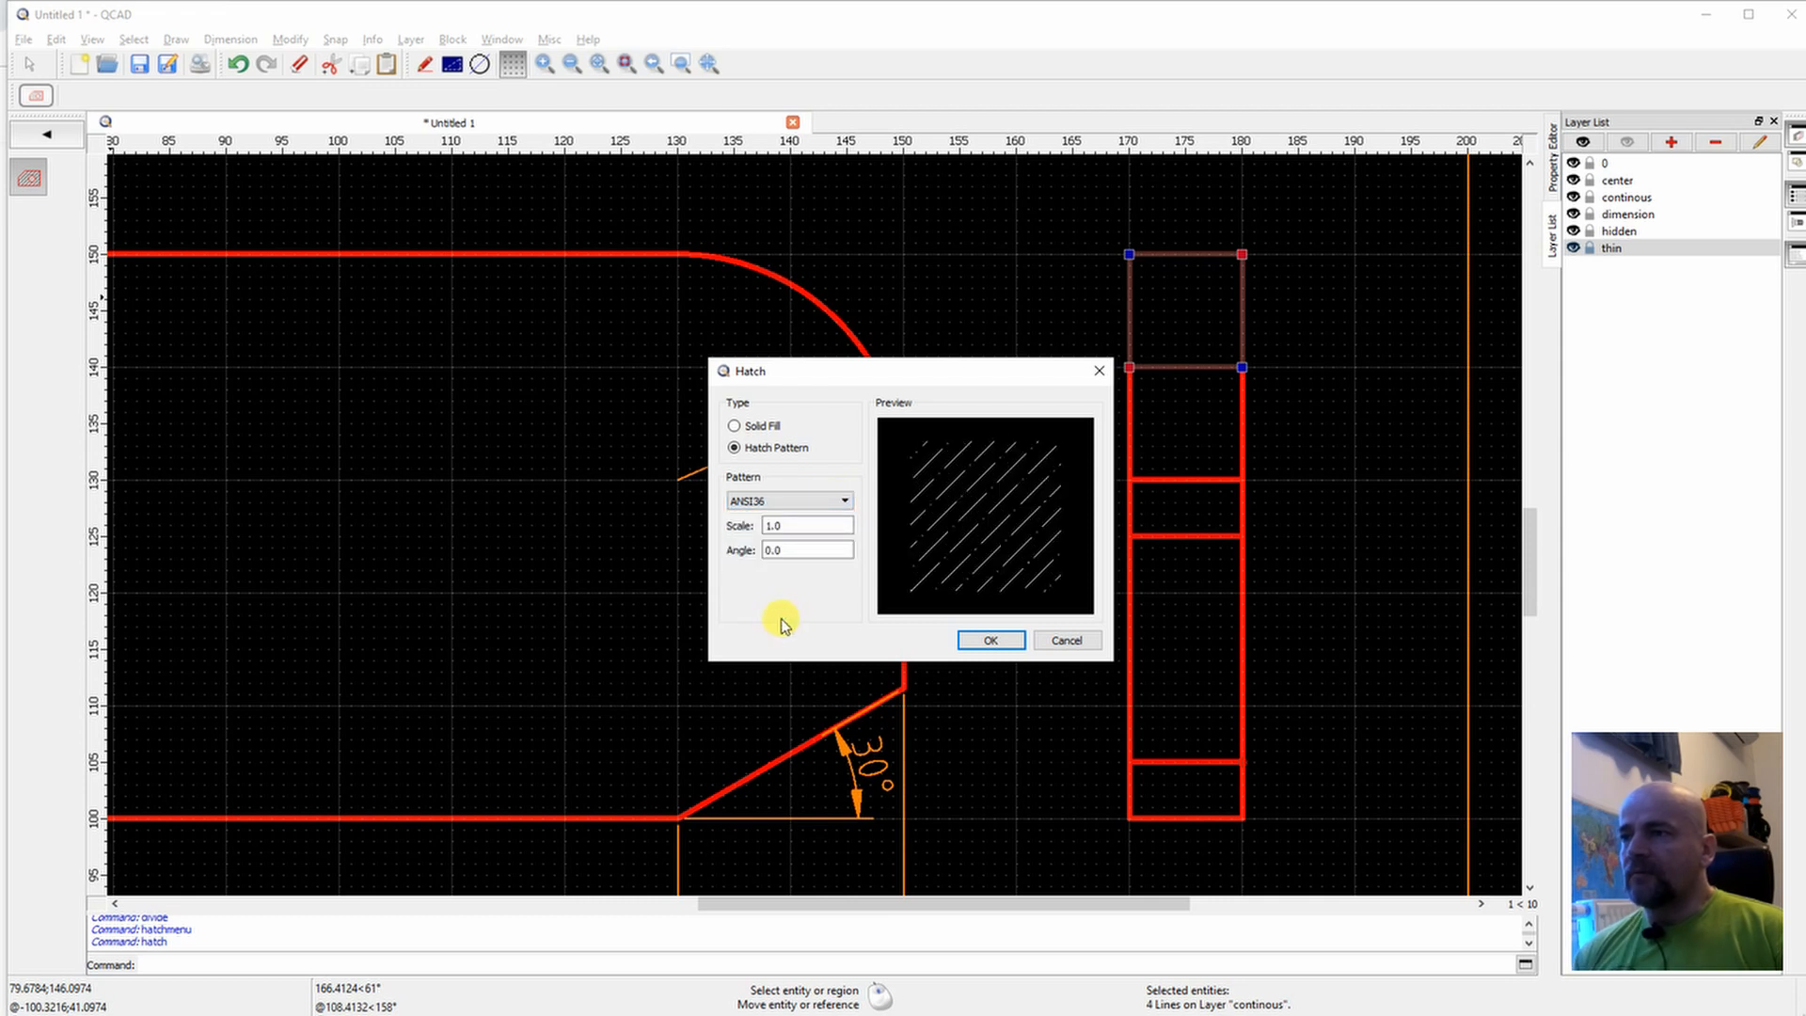
key(Up)
key(Up)
key(Up)
key(Up)
key(Up)
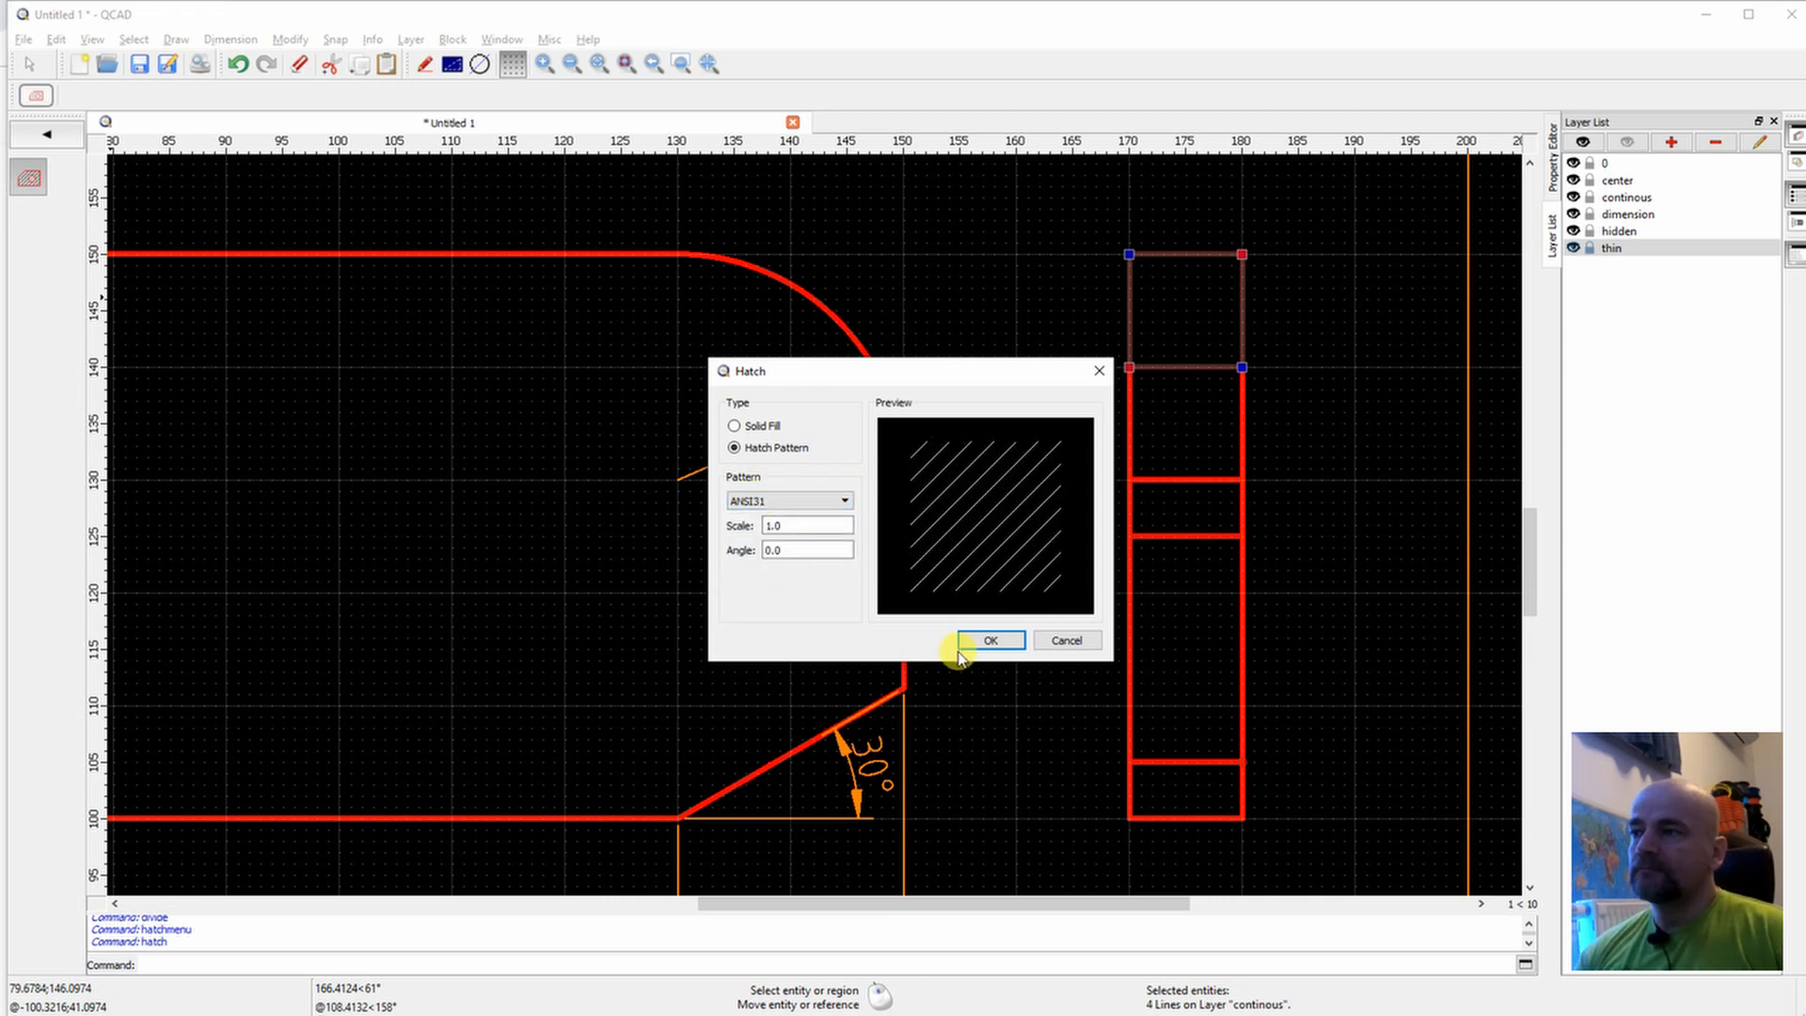
click(987, 641)
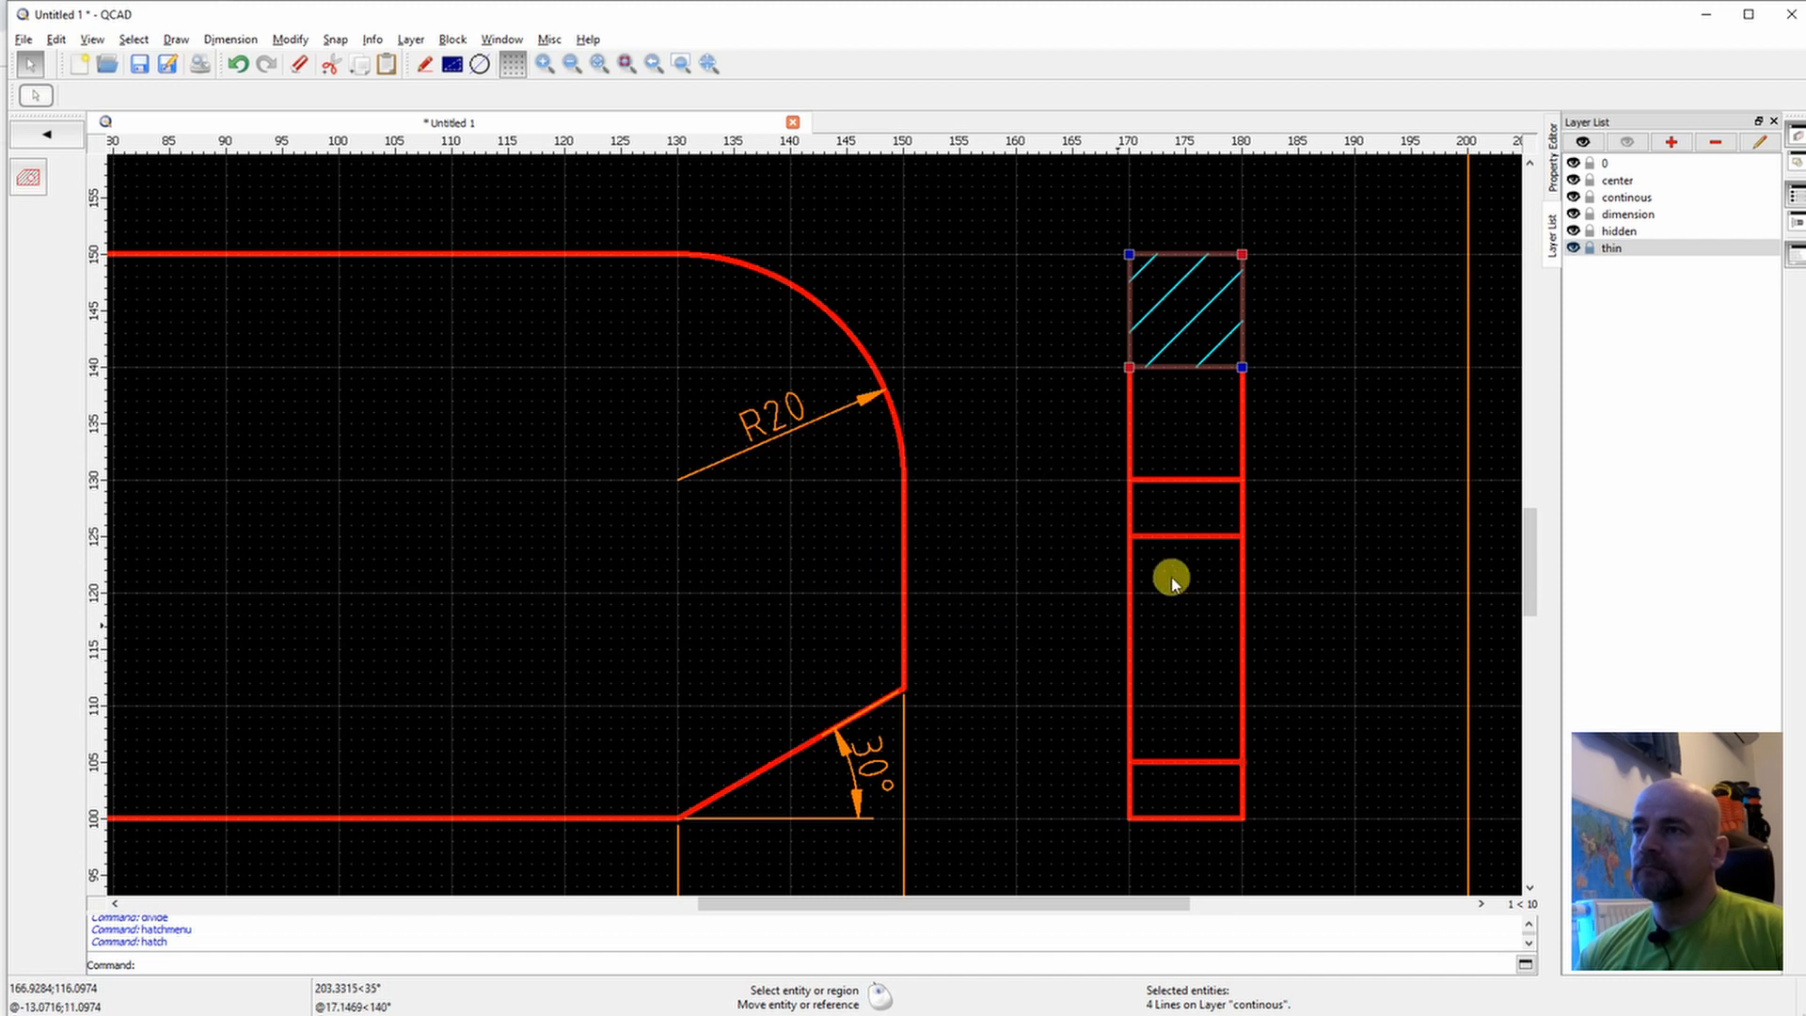
click(1301, 417)
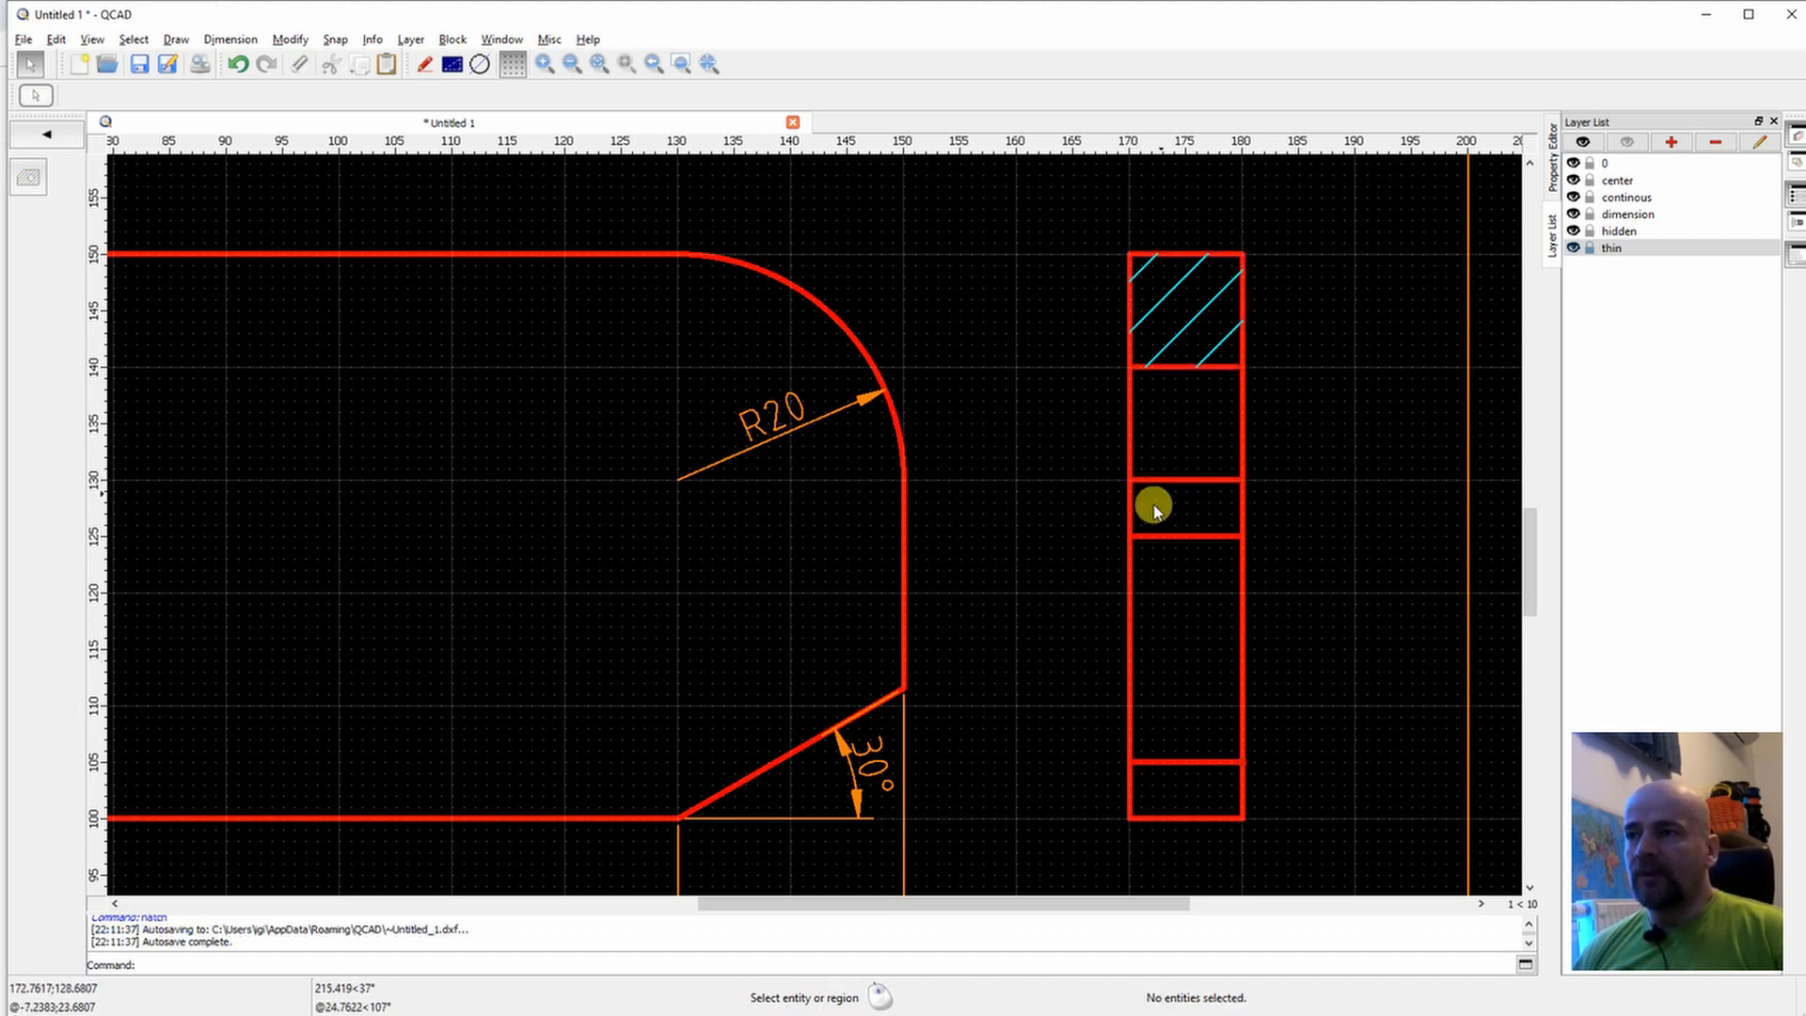
Divide the section view's left vertical edge at 170,130, at 170,125 and at 170,105.
click(1128, 515)
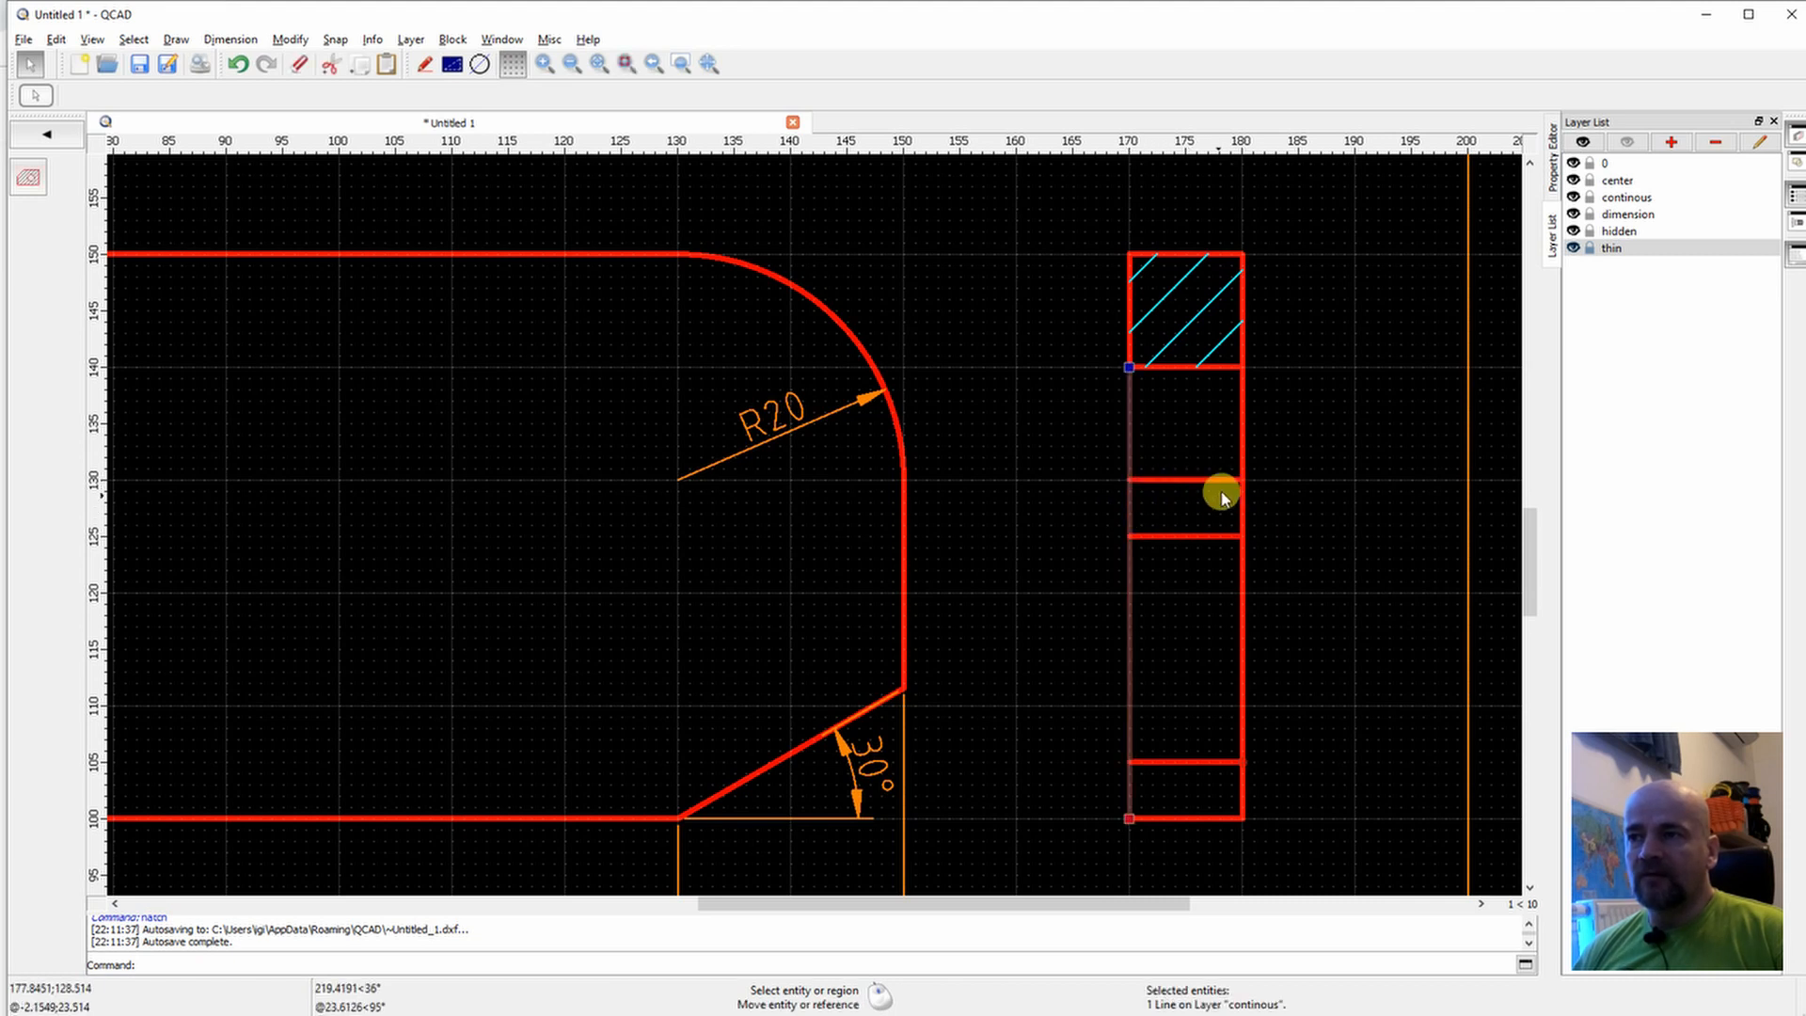
click(1296, 487)
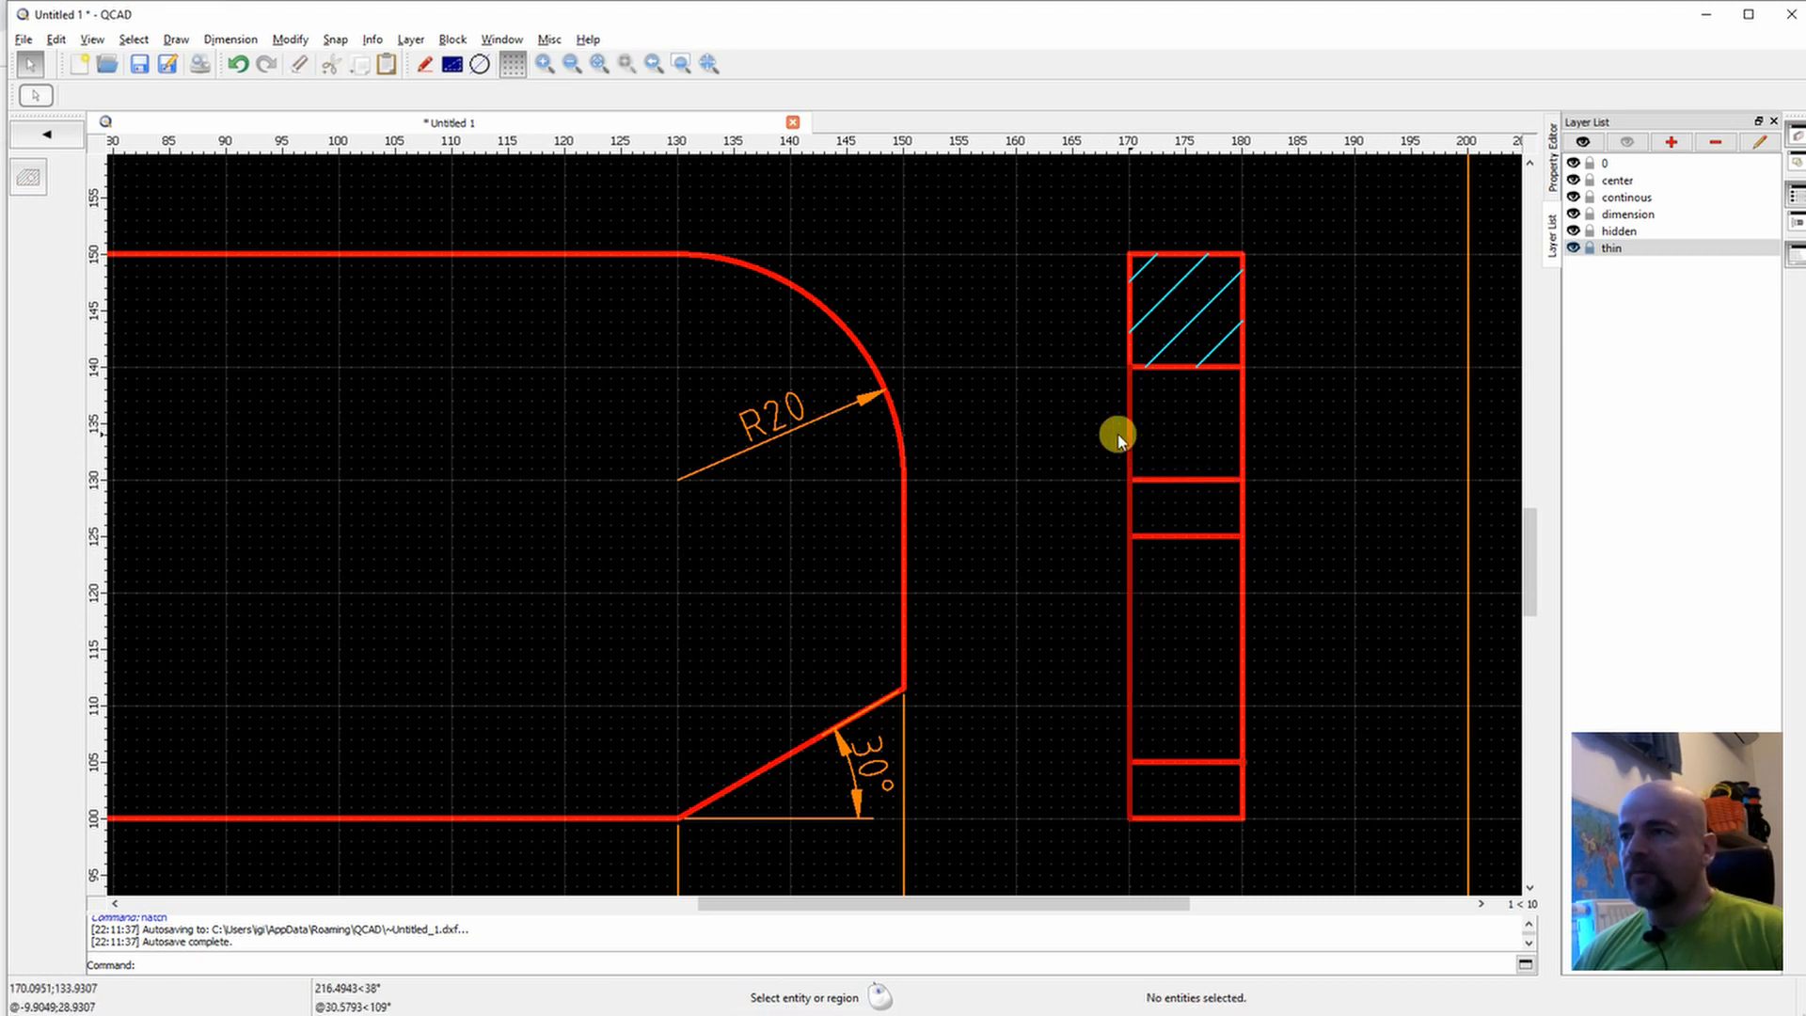
click(44, 136)
click(25, 435)
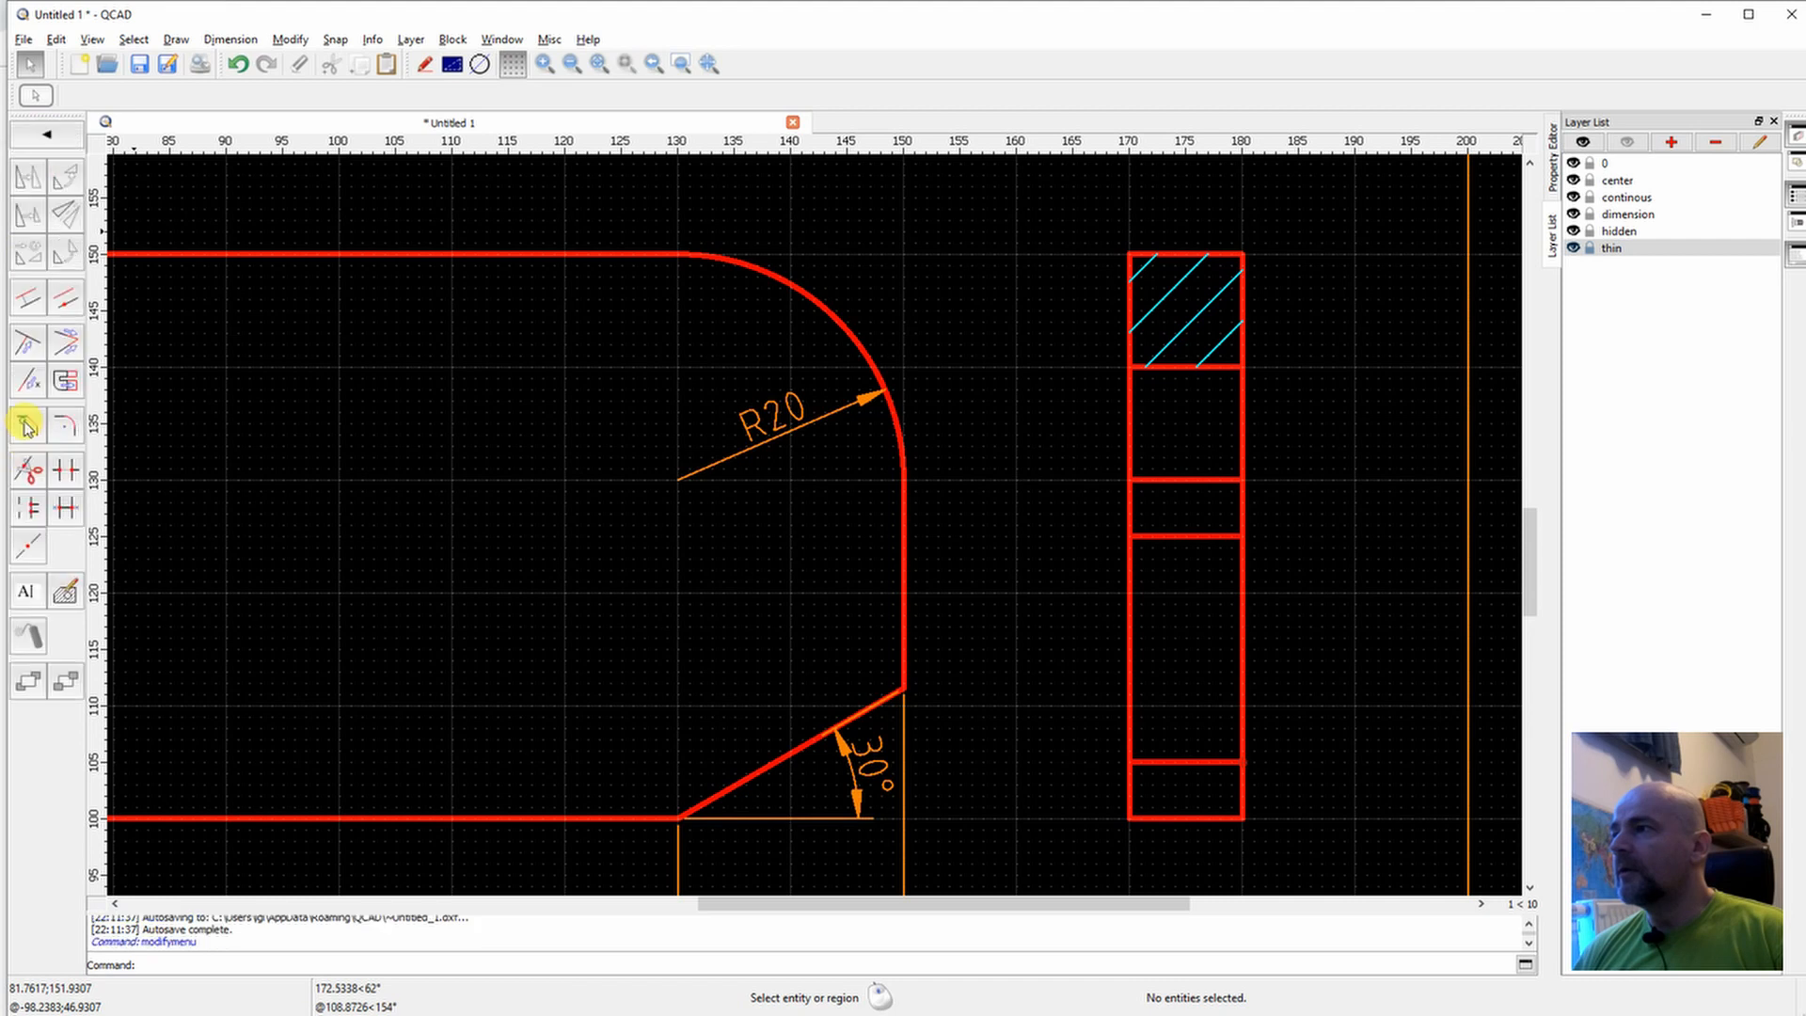
click(28, 469)
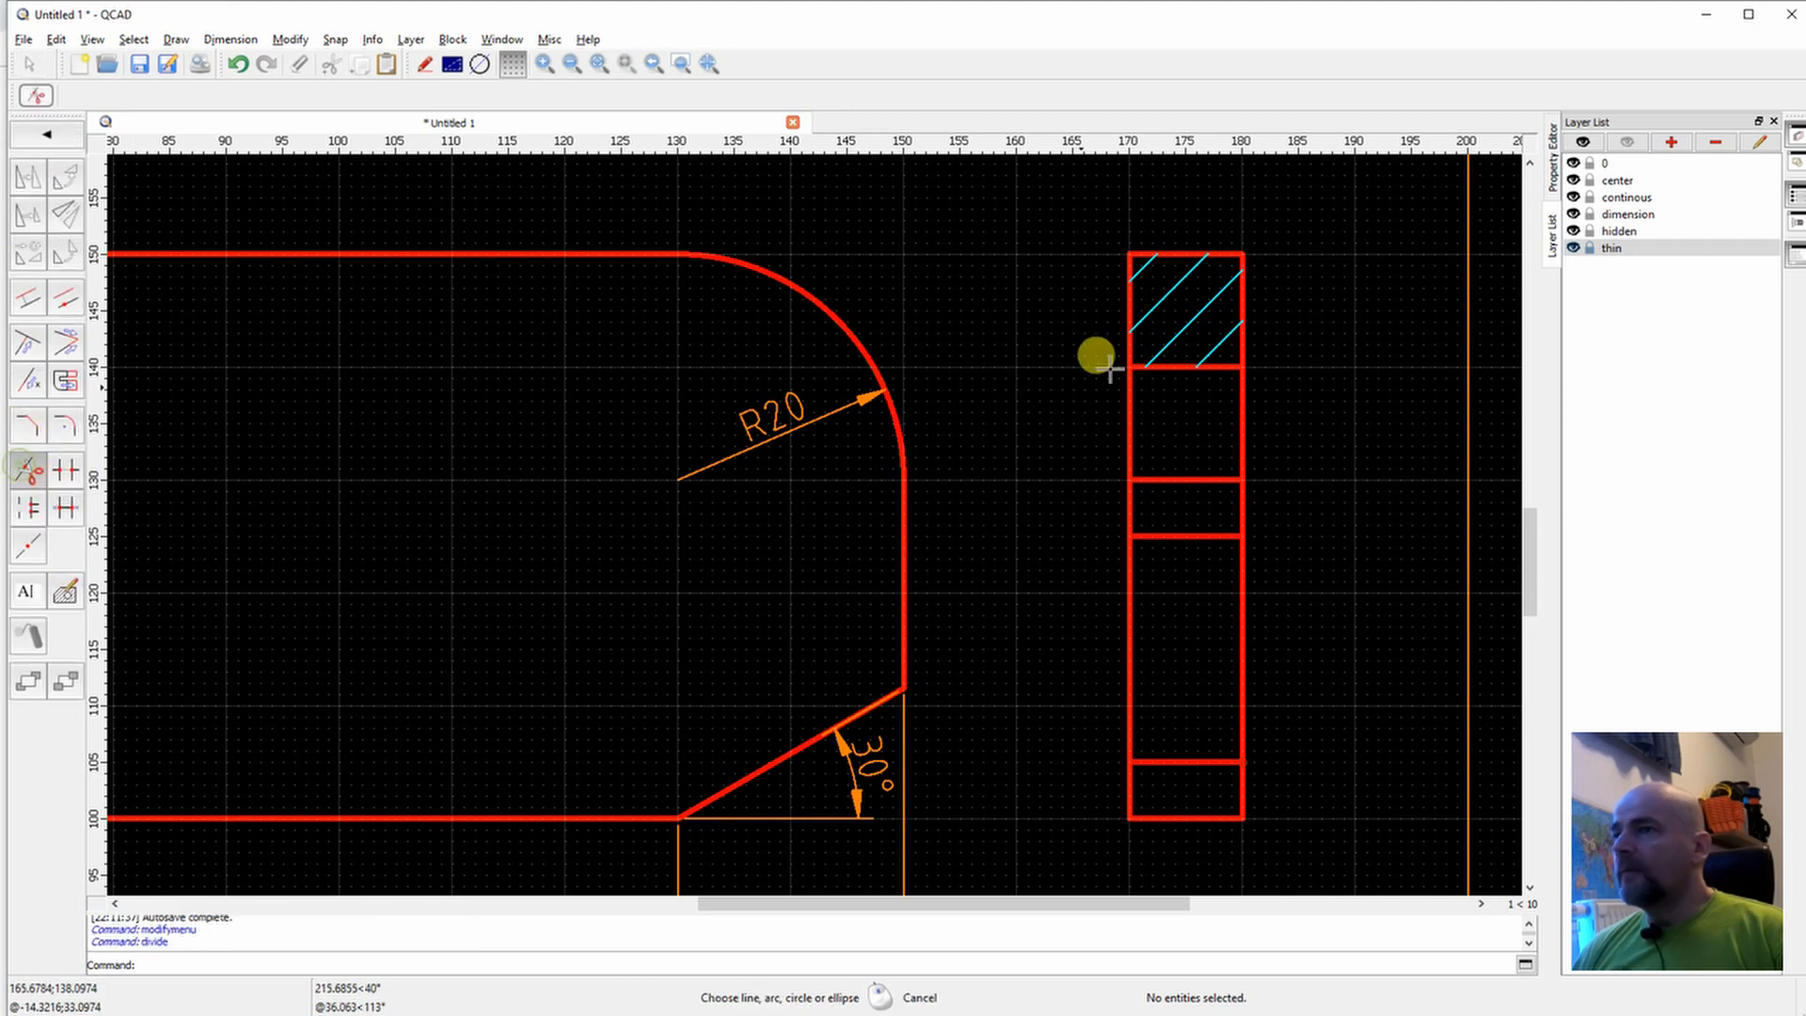
click(1127, 444)
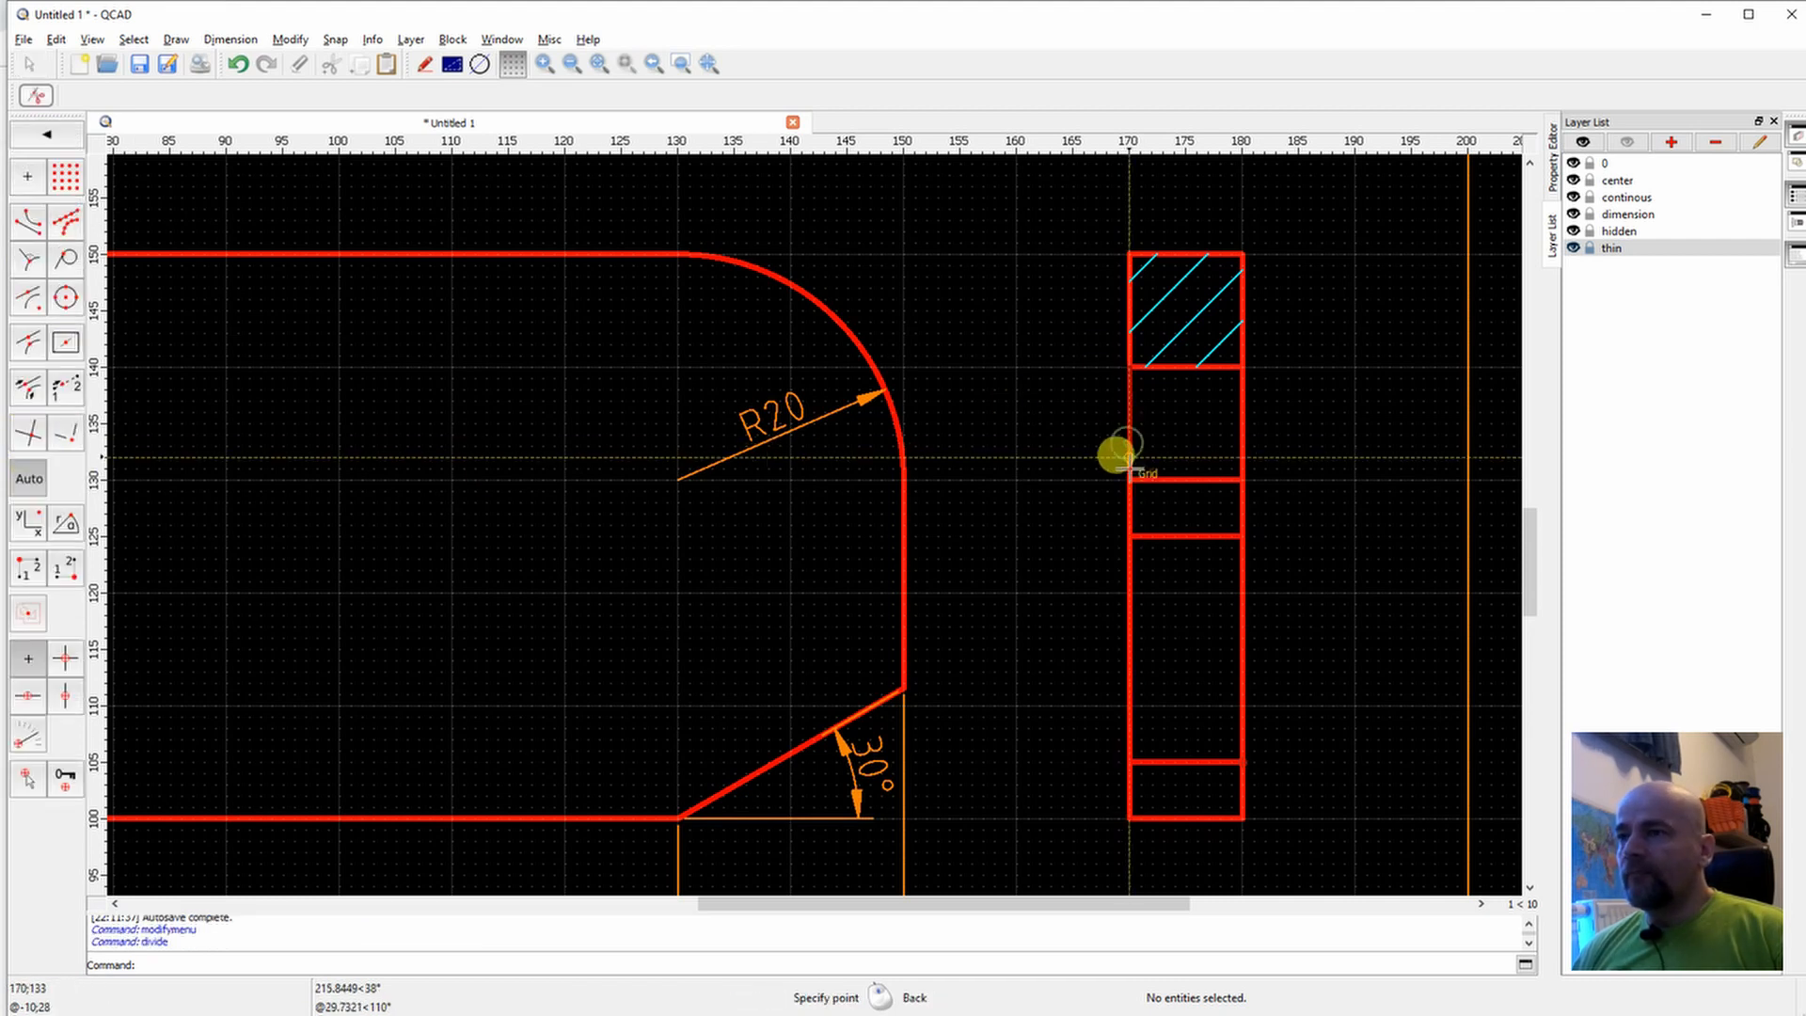
click(1128, 479)
click(1128, 559)
click(1128, 536)
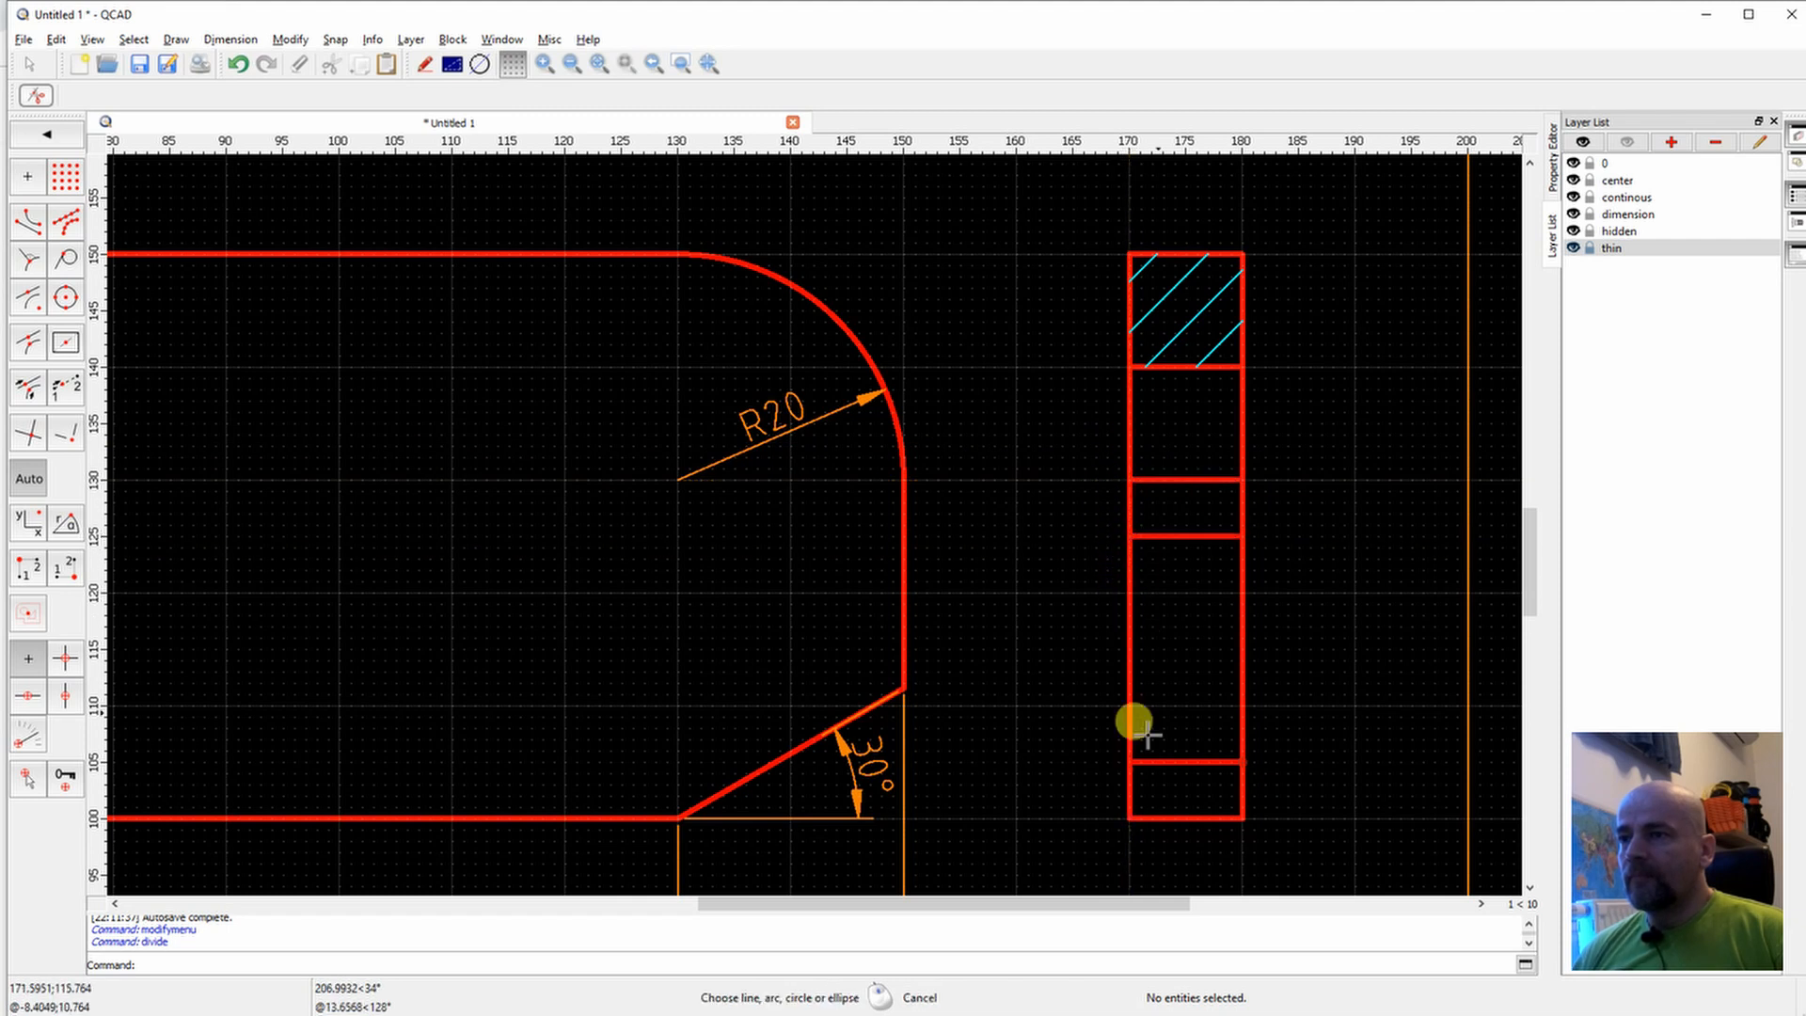
click(1127, 773)
click(1129, 762)
right_click(1276, 576)
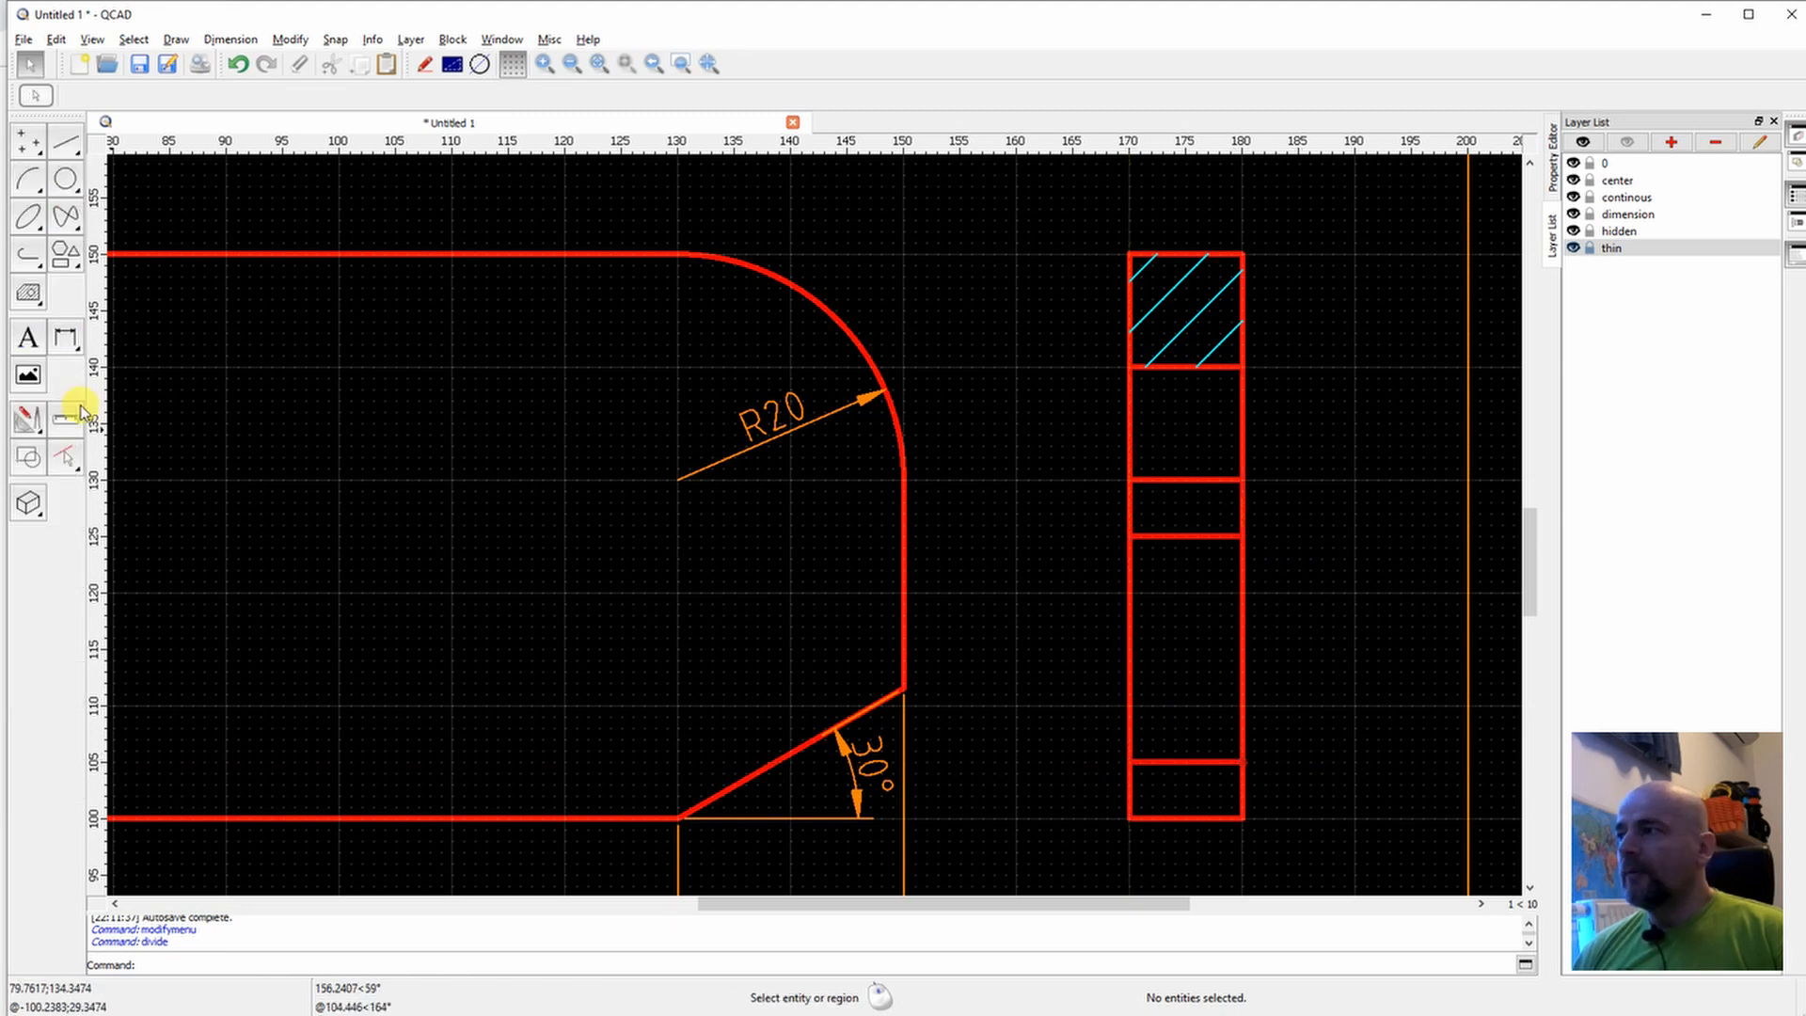
Divide the section view's right vertical edge at 180,130, at 180,125 and at 180,105.
click(25, 422)
click(25, 468)
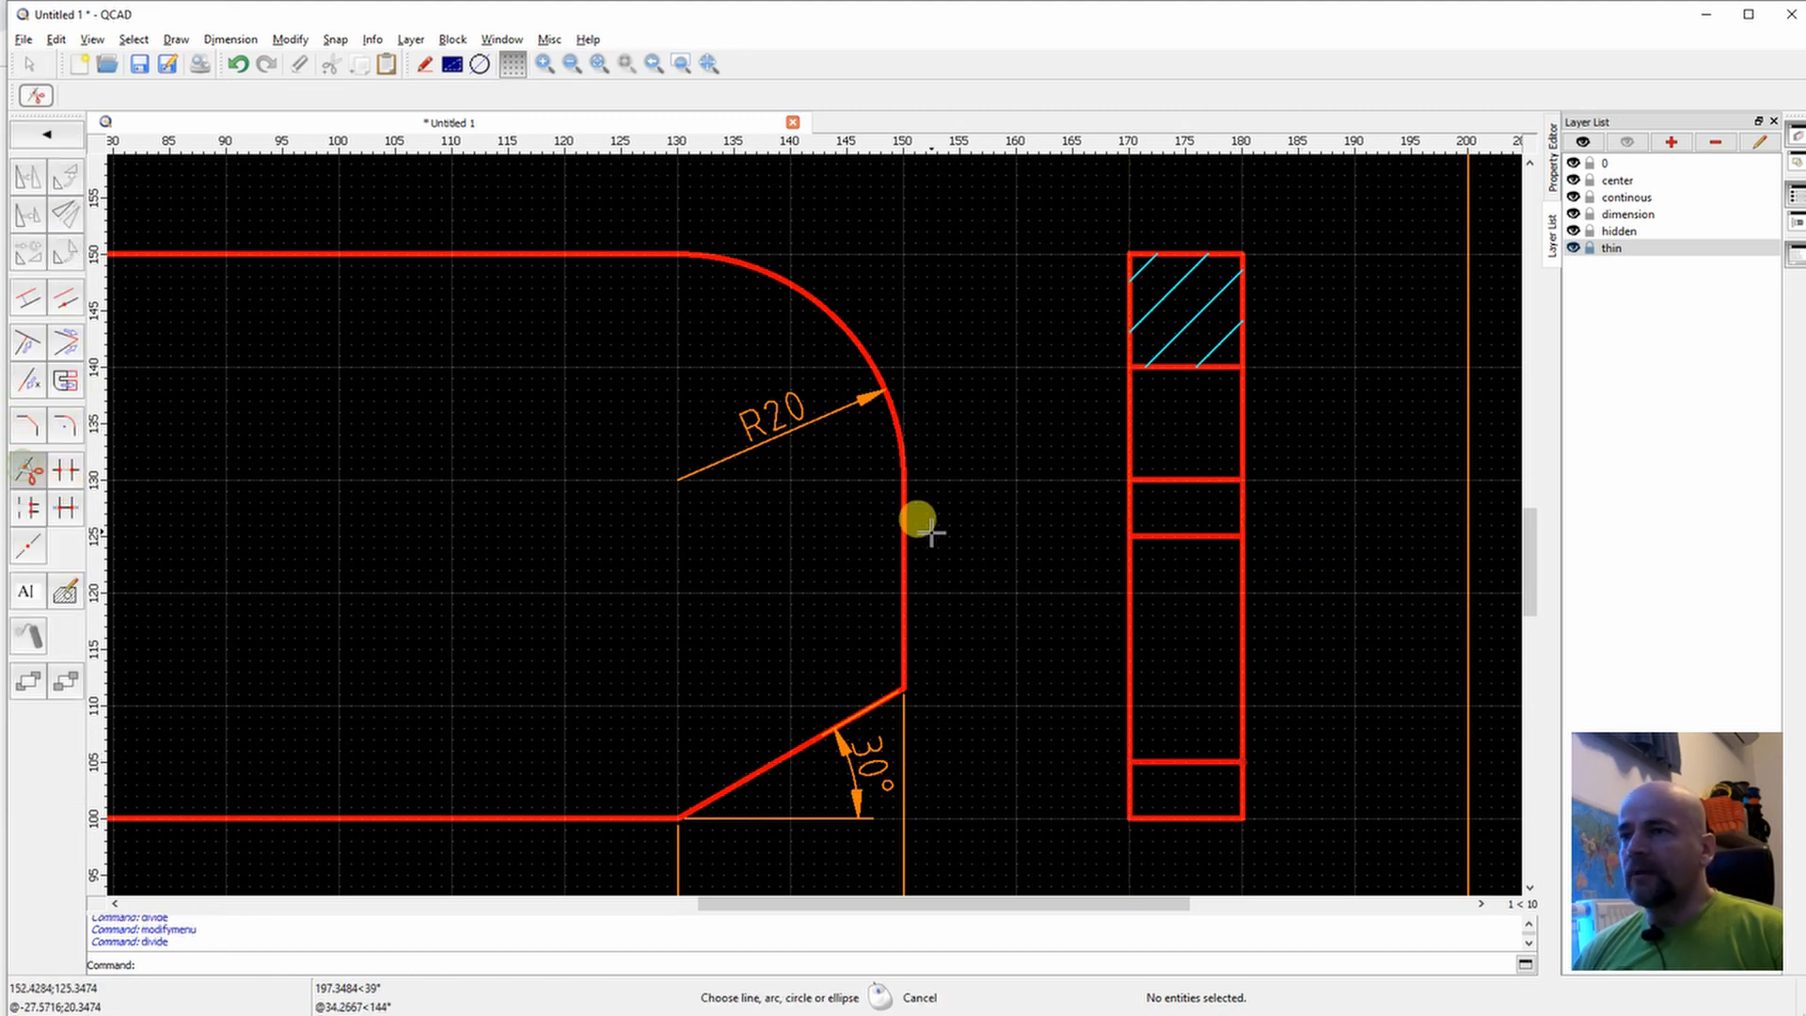
click(1242, 485)
click(1242, 480)
click(1243, 536)
click(1241, 536)
click(1242, 748)
click(1235, 760)
right_click(1265, 580)
right_click(1265, 580)
Hatch the section view's two remaining solid areas, between 125 and 130 and between 100 and 105, with the ANSI31 pattern.
click(28, 297)
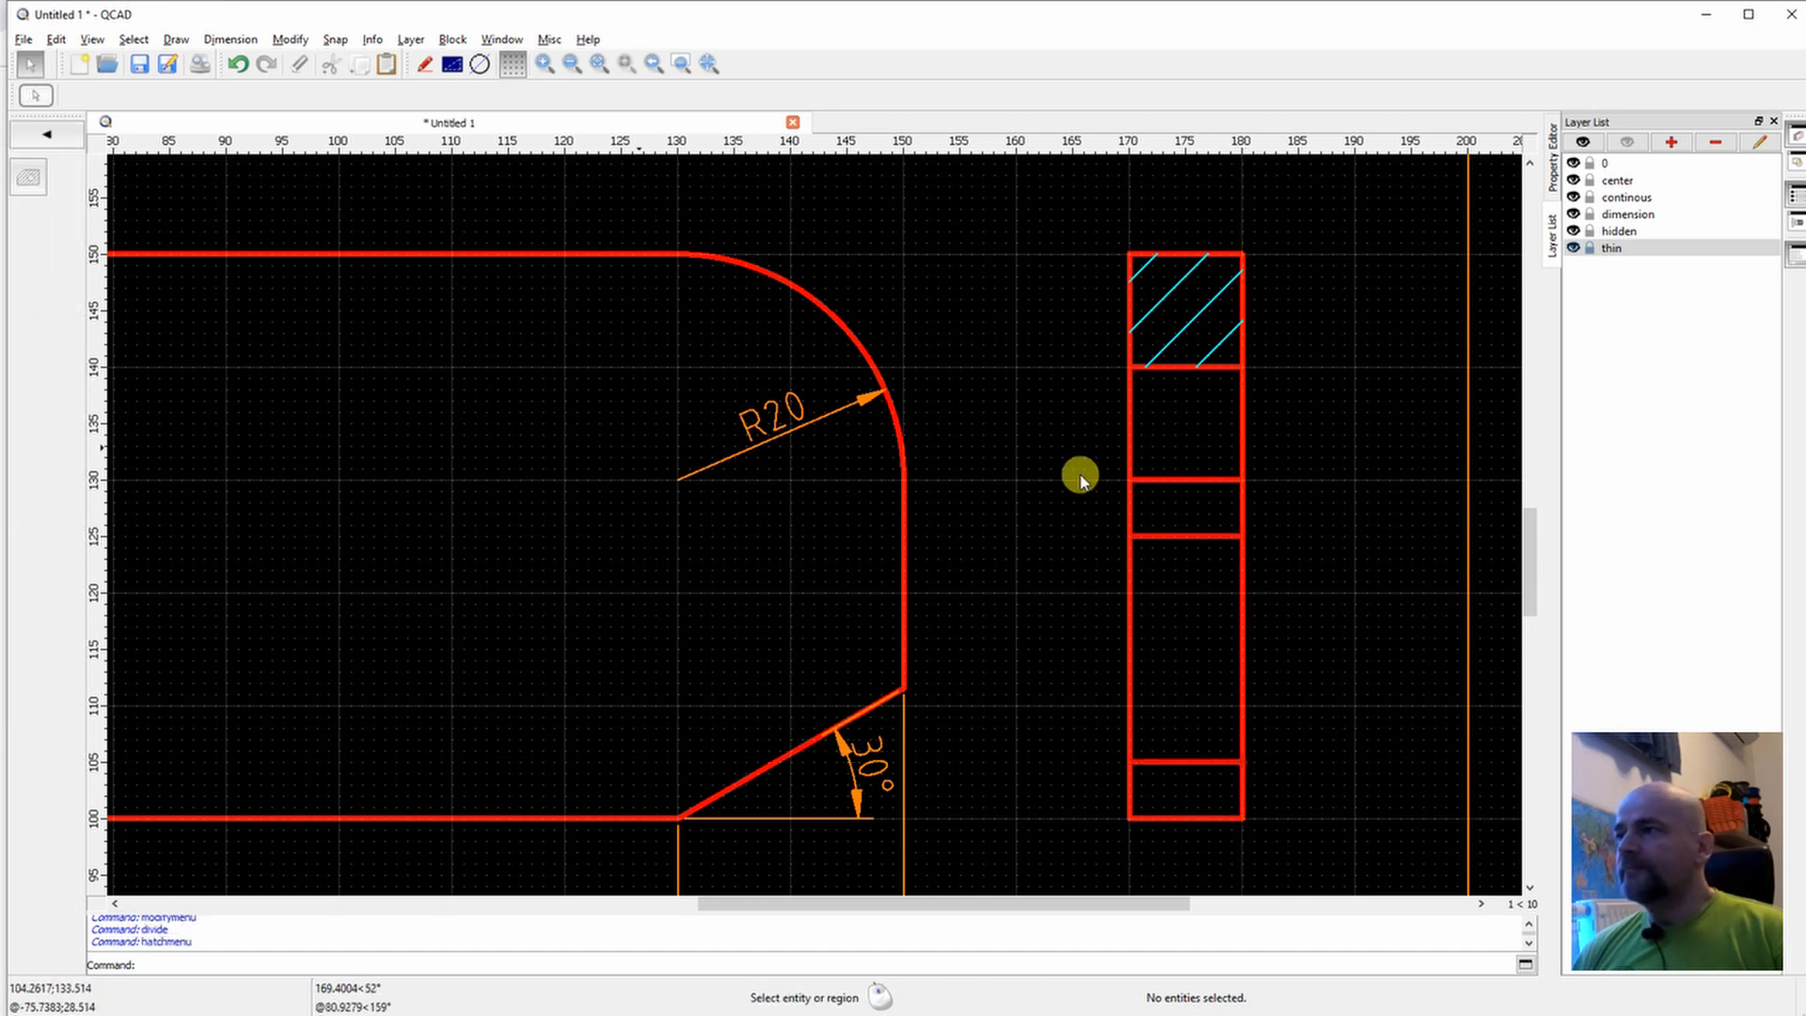
click(1132, 507)
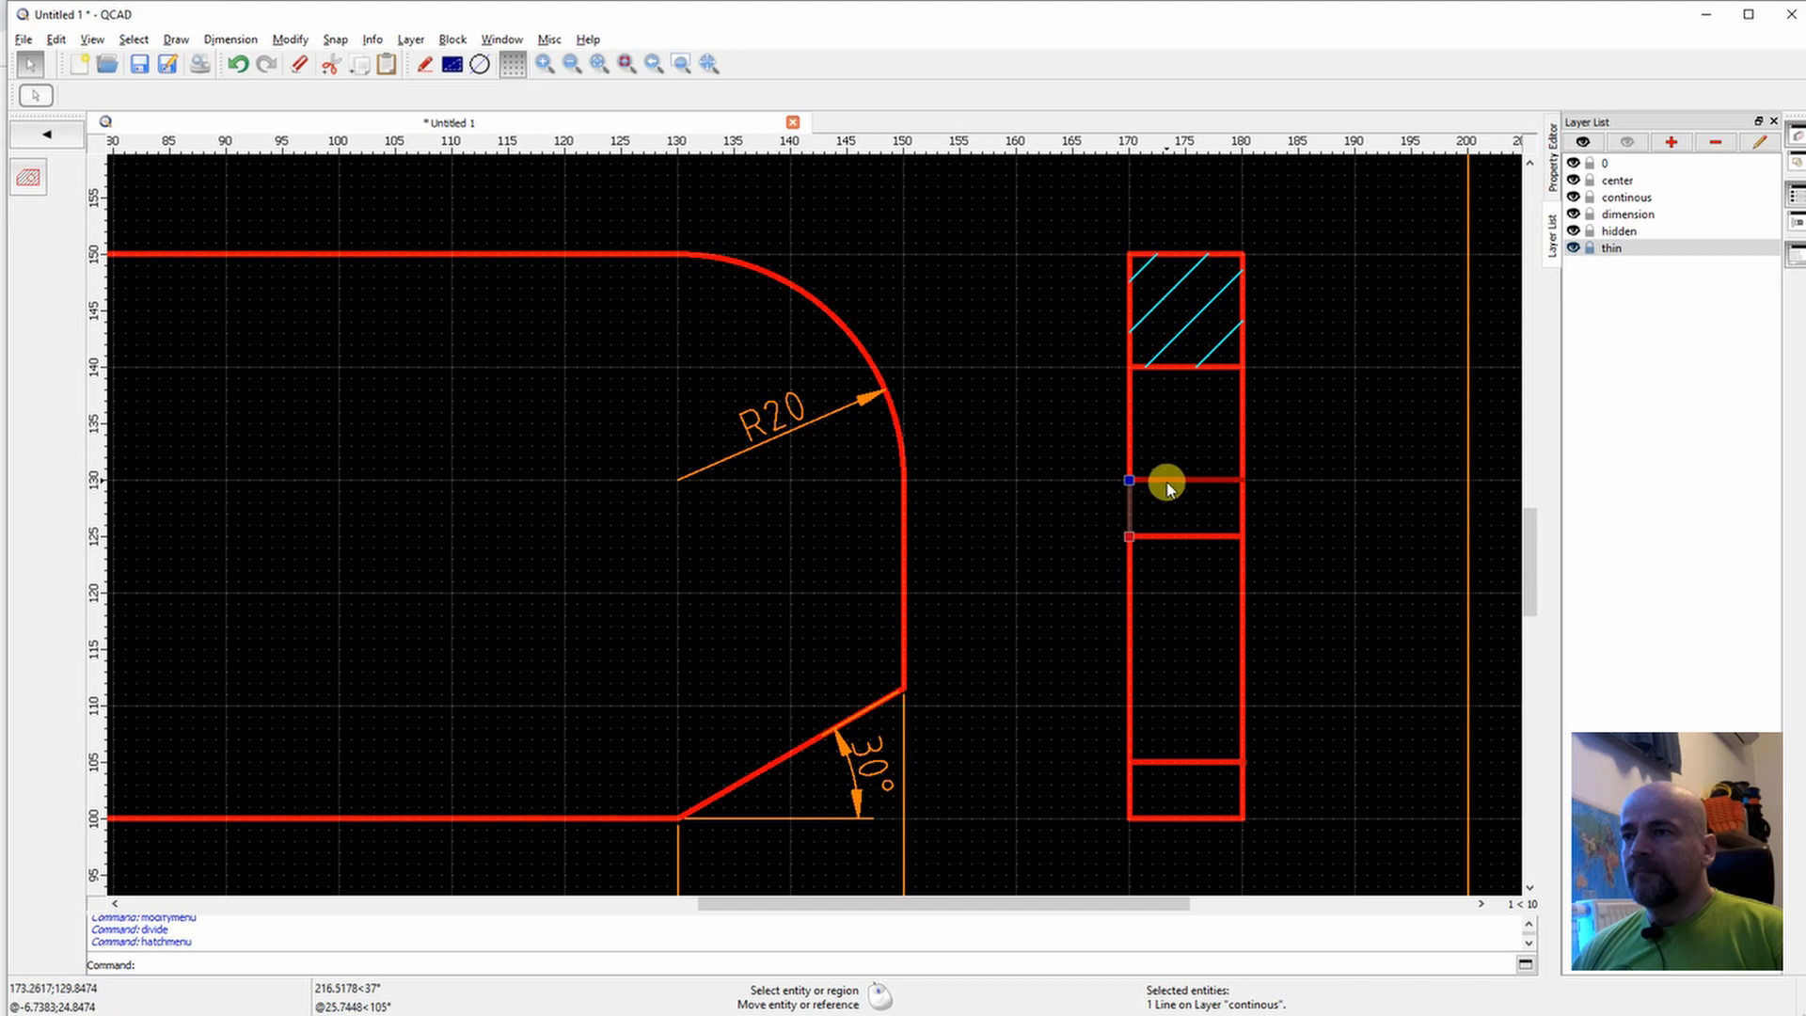
click(1239, 503)
click(1197, 536)
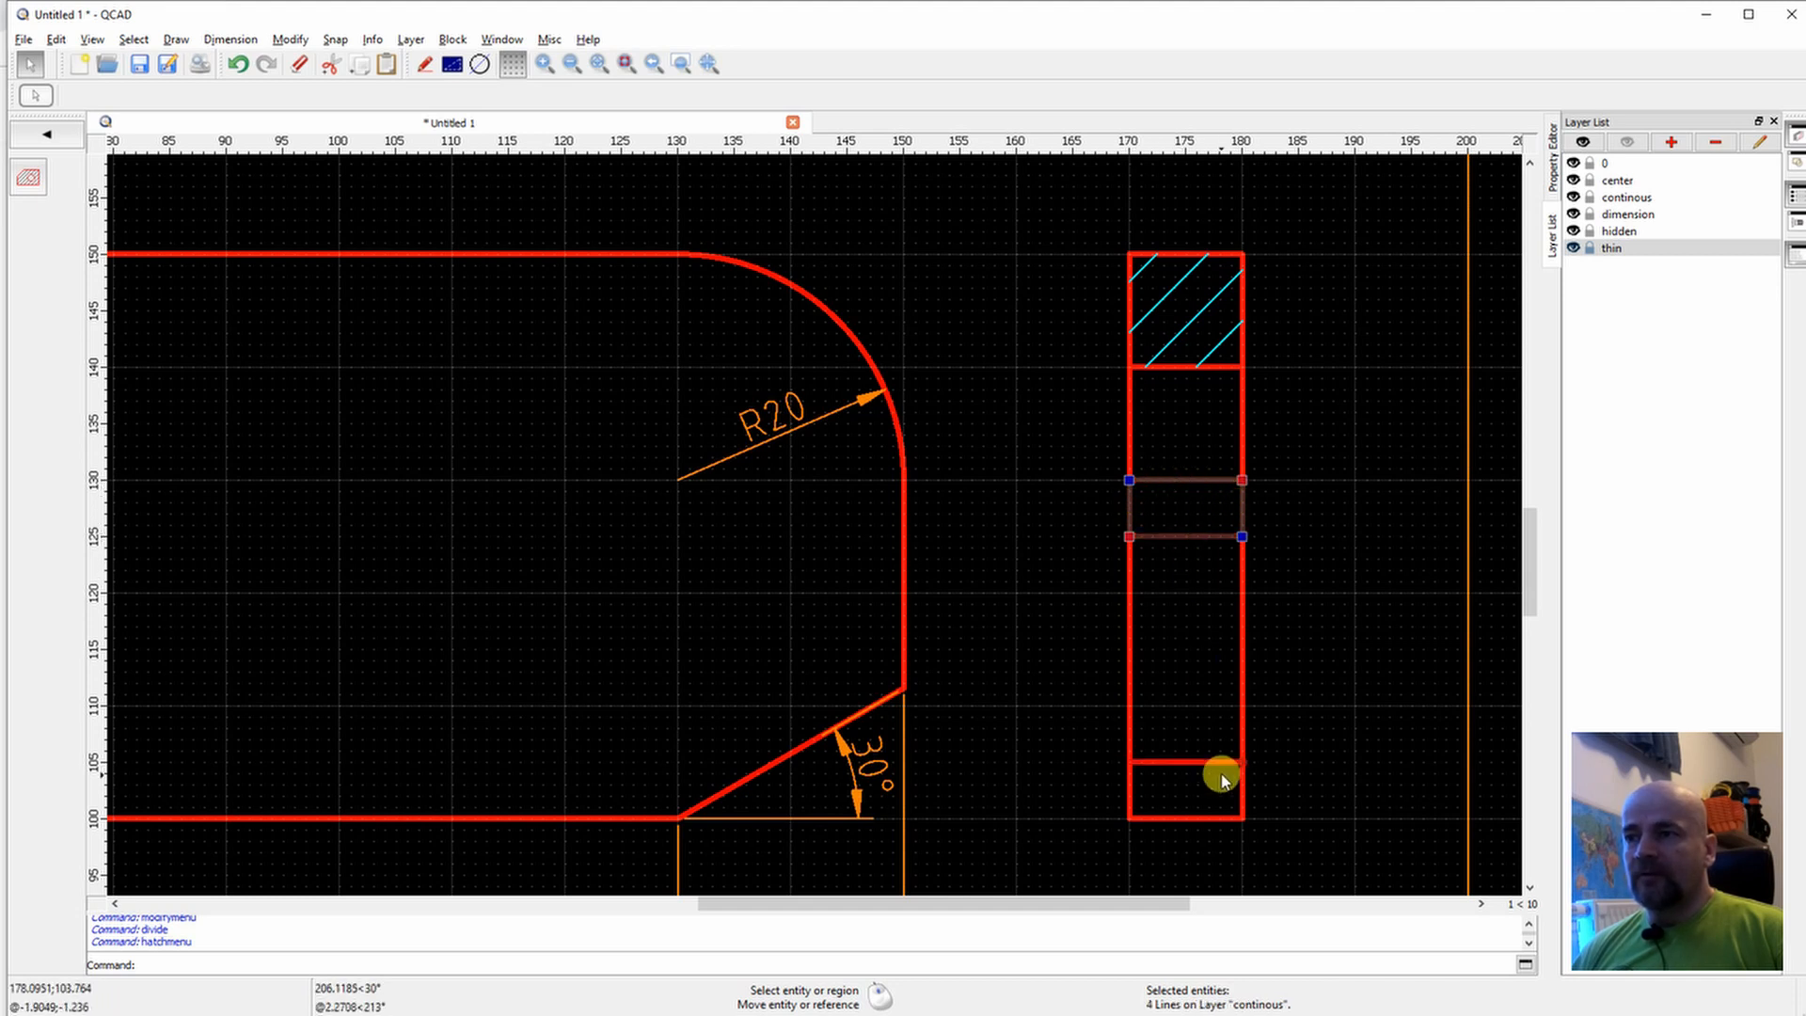
click(1212, 820)
click(1132, 795)
click(1127, 795)
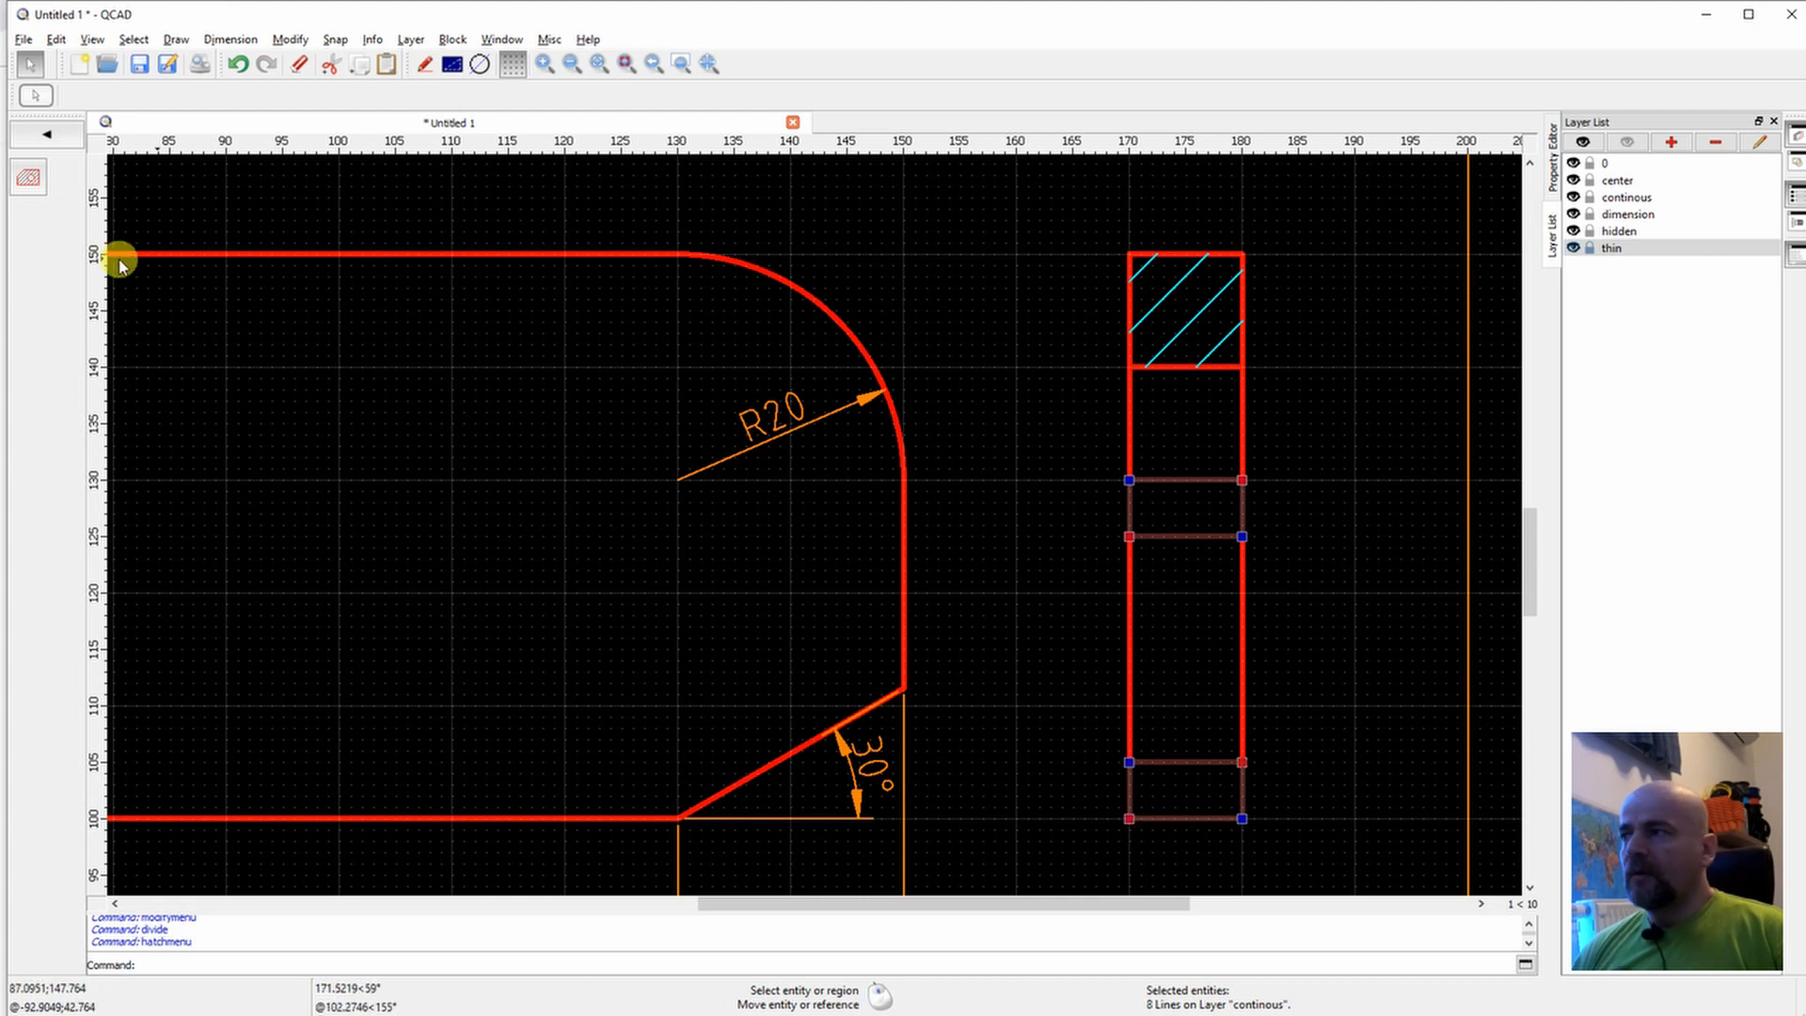
click(28, 179)
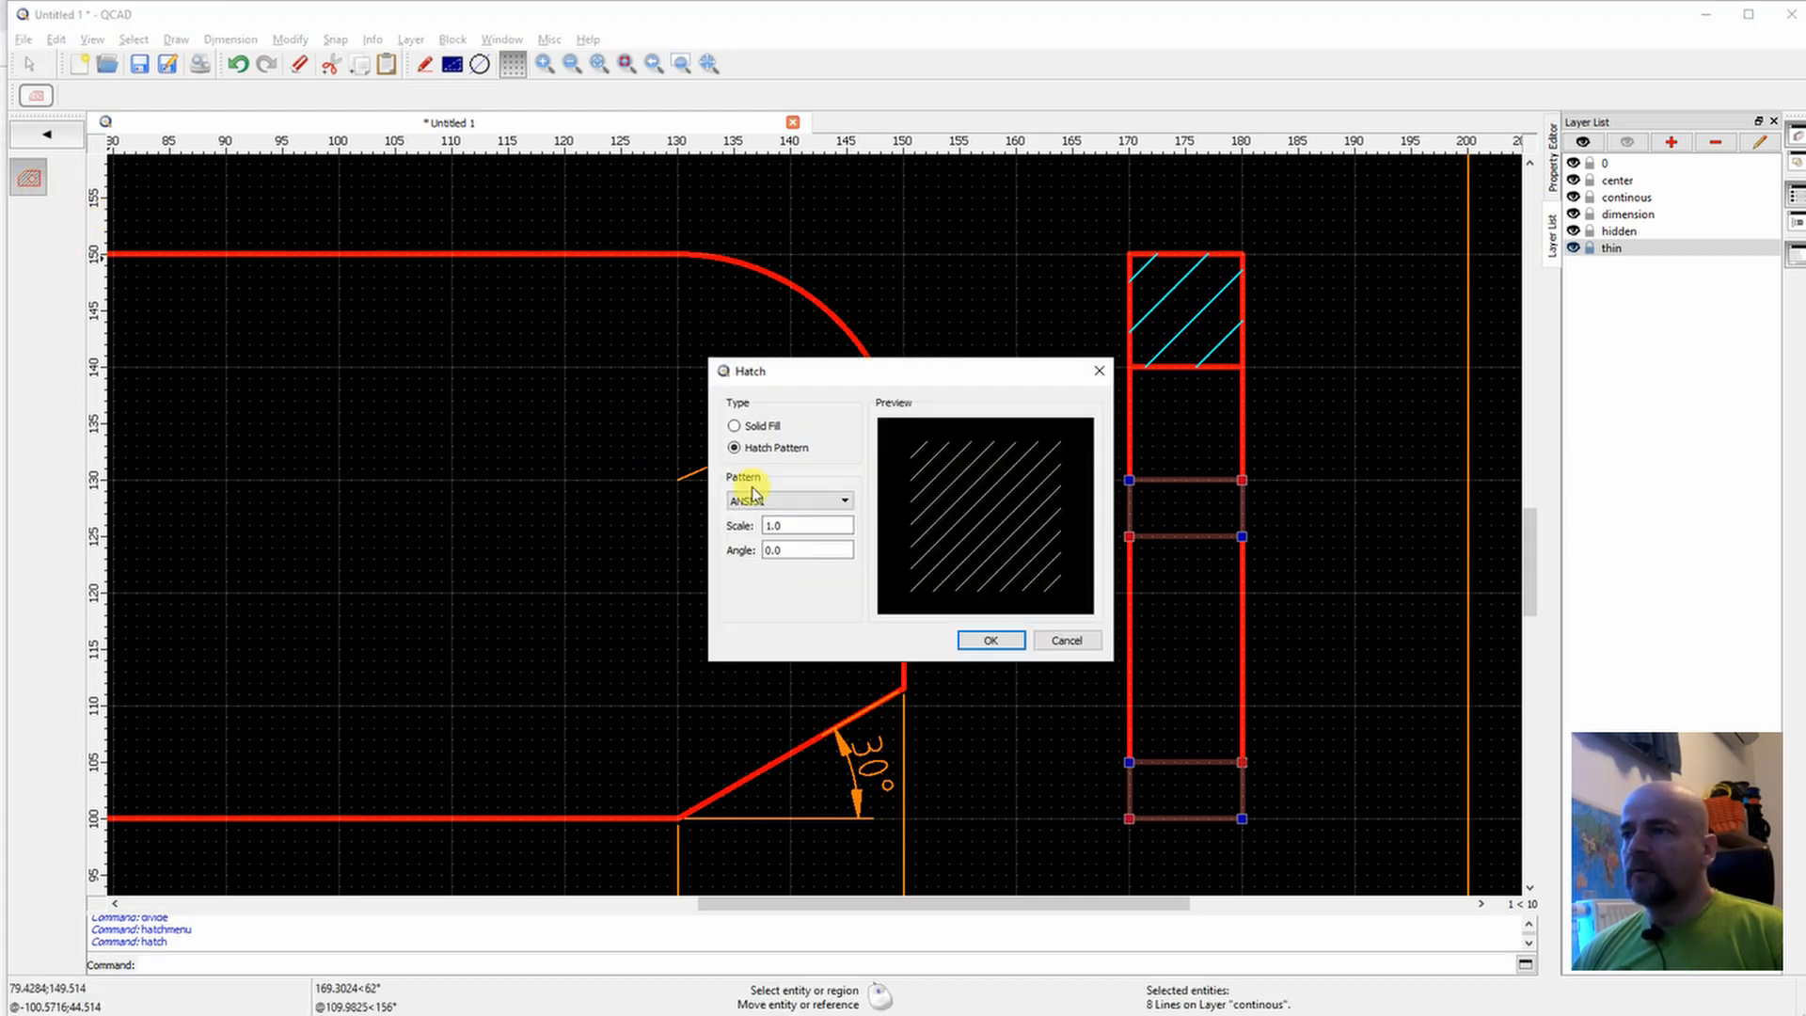
click(987, 642)
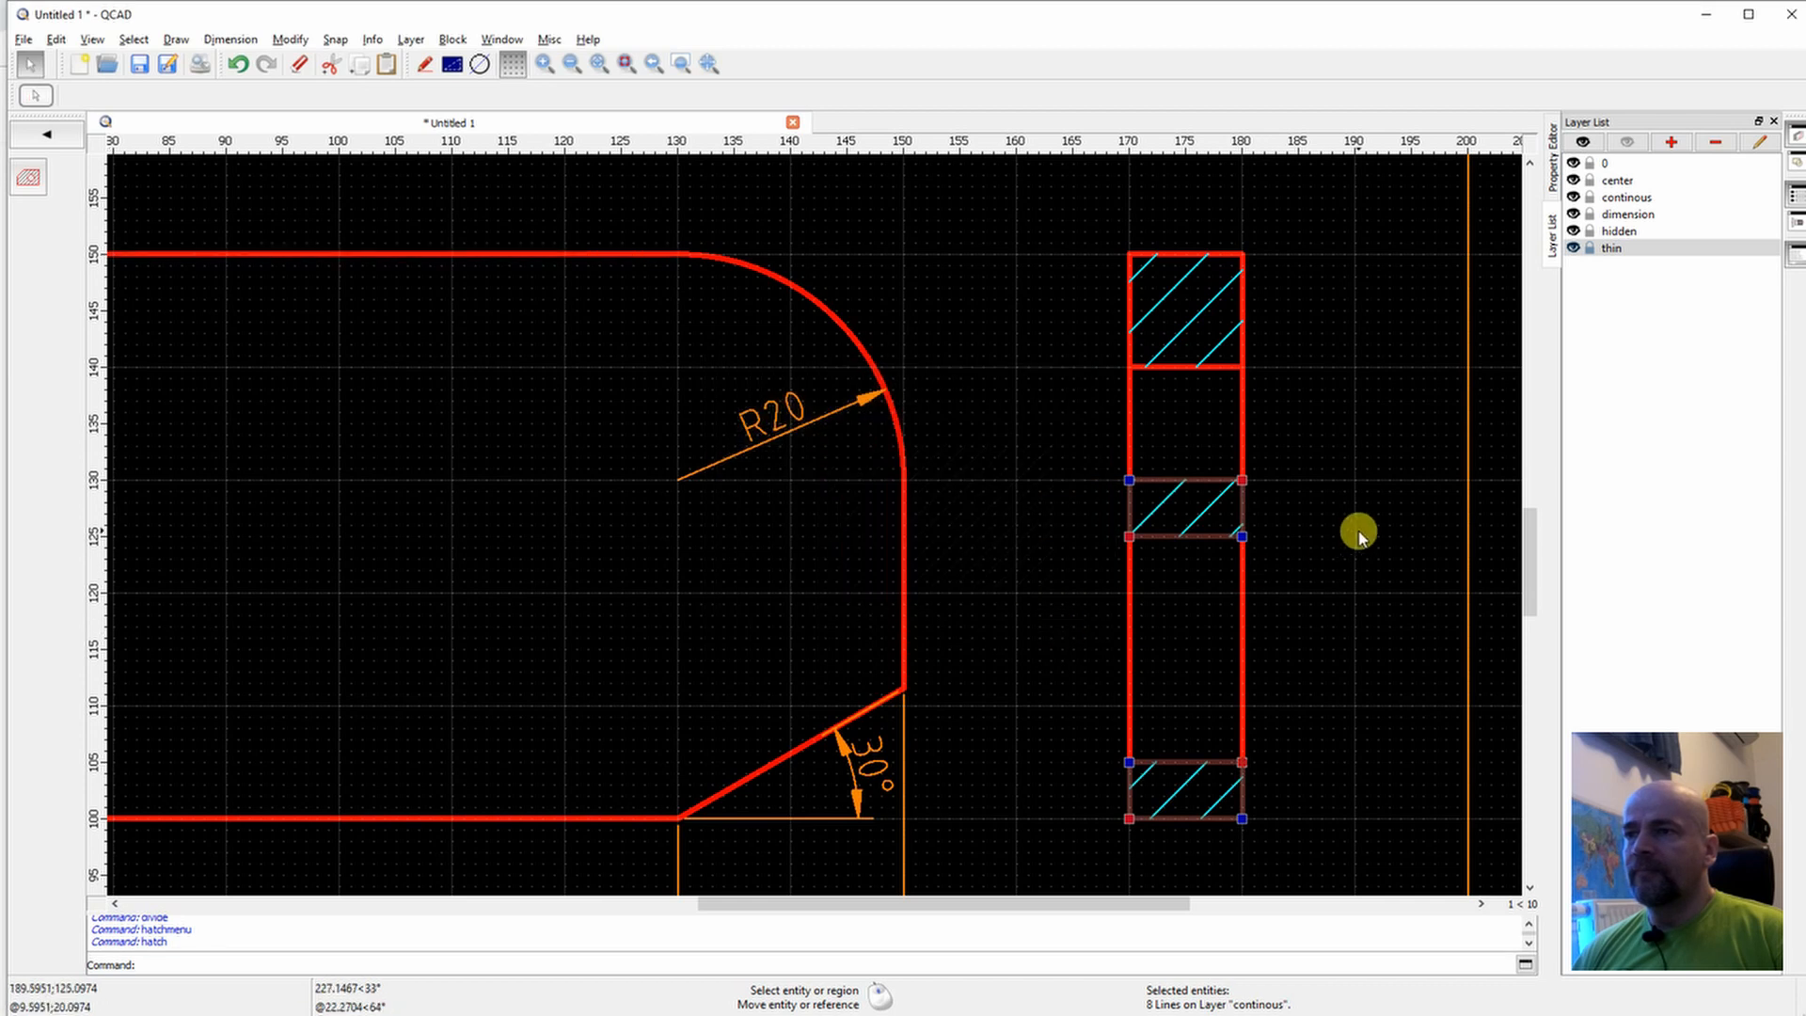
scroll(1333, 547, down, 2)
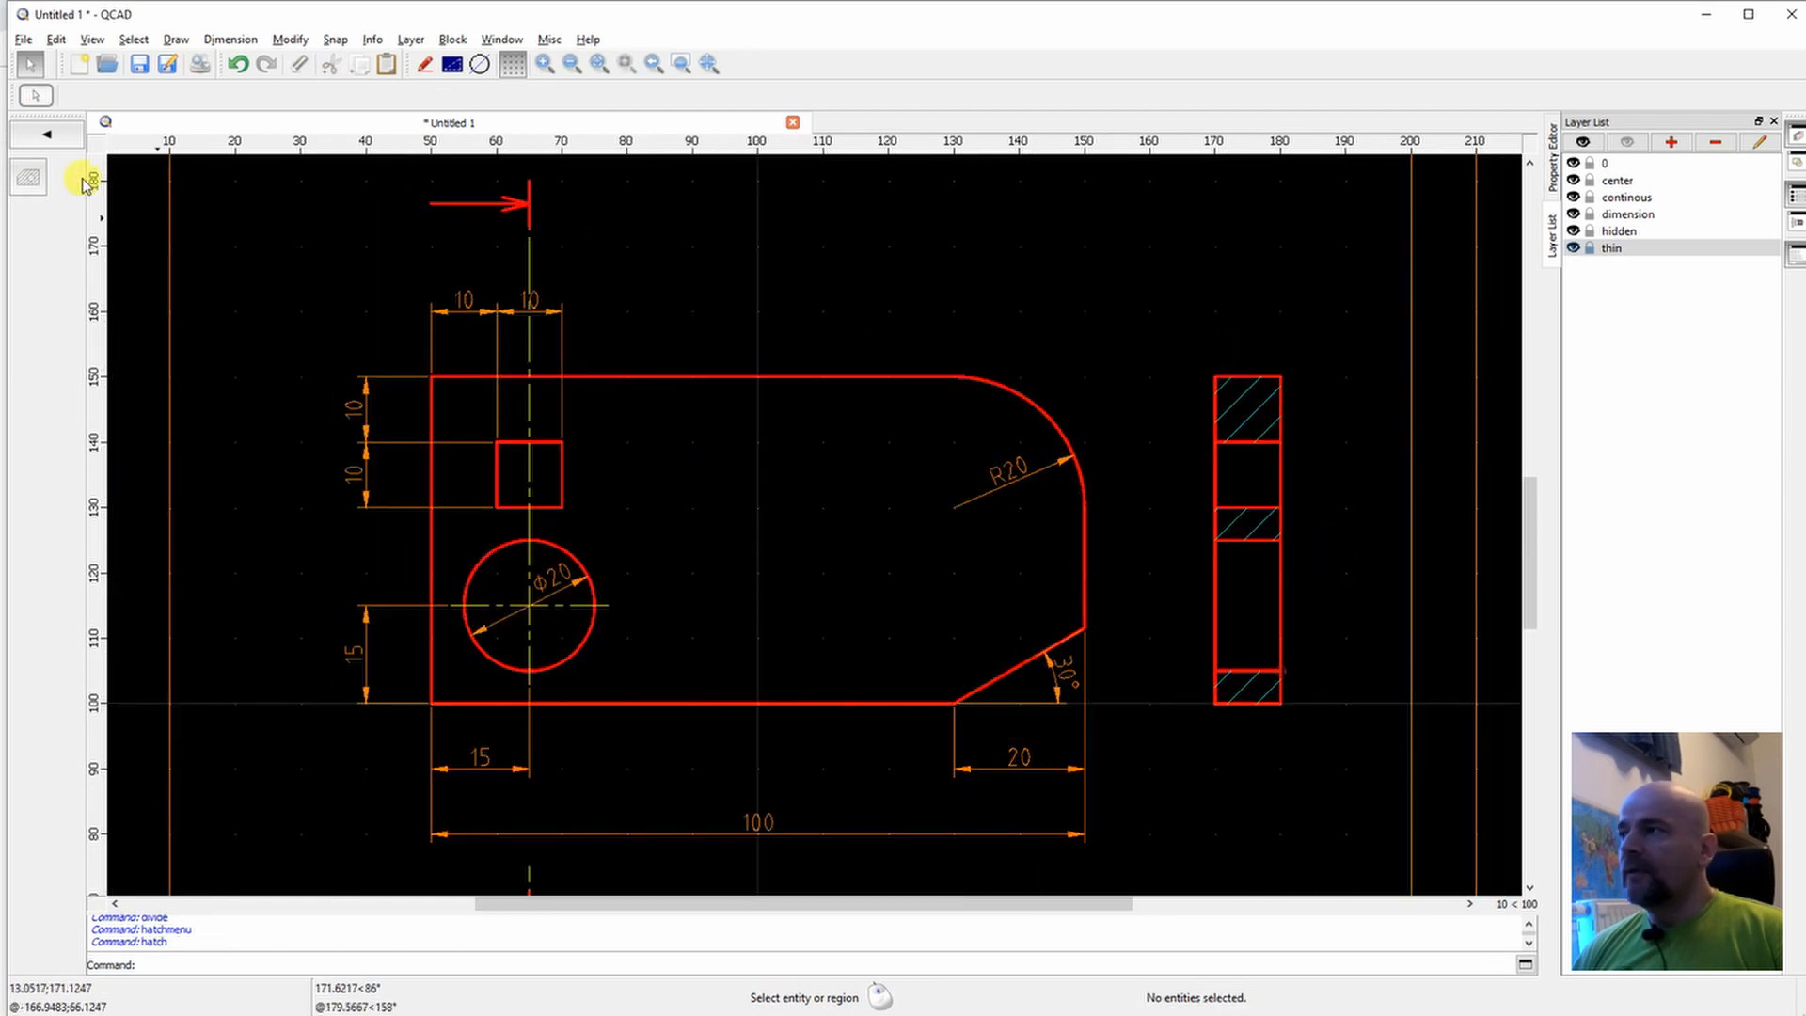
Place the text "A-A" with height 3 above the section view.
click(29, 140)
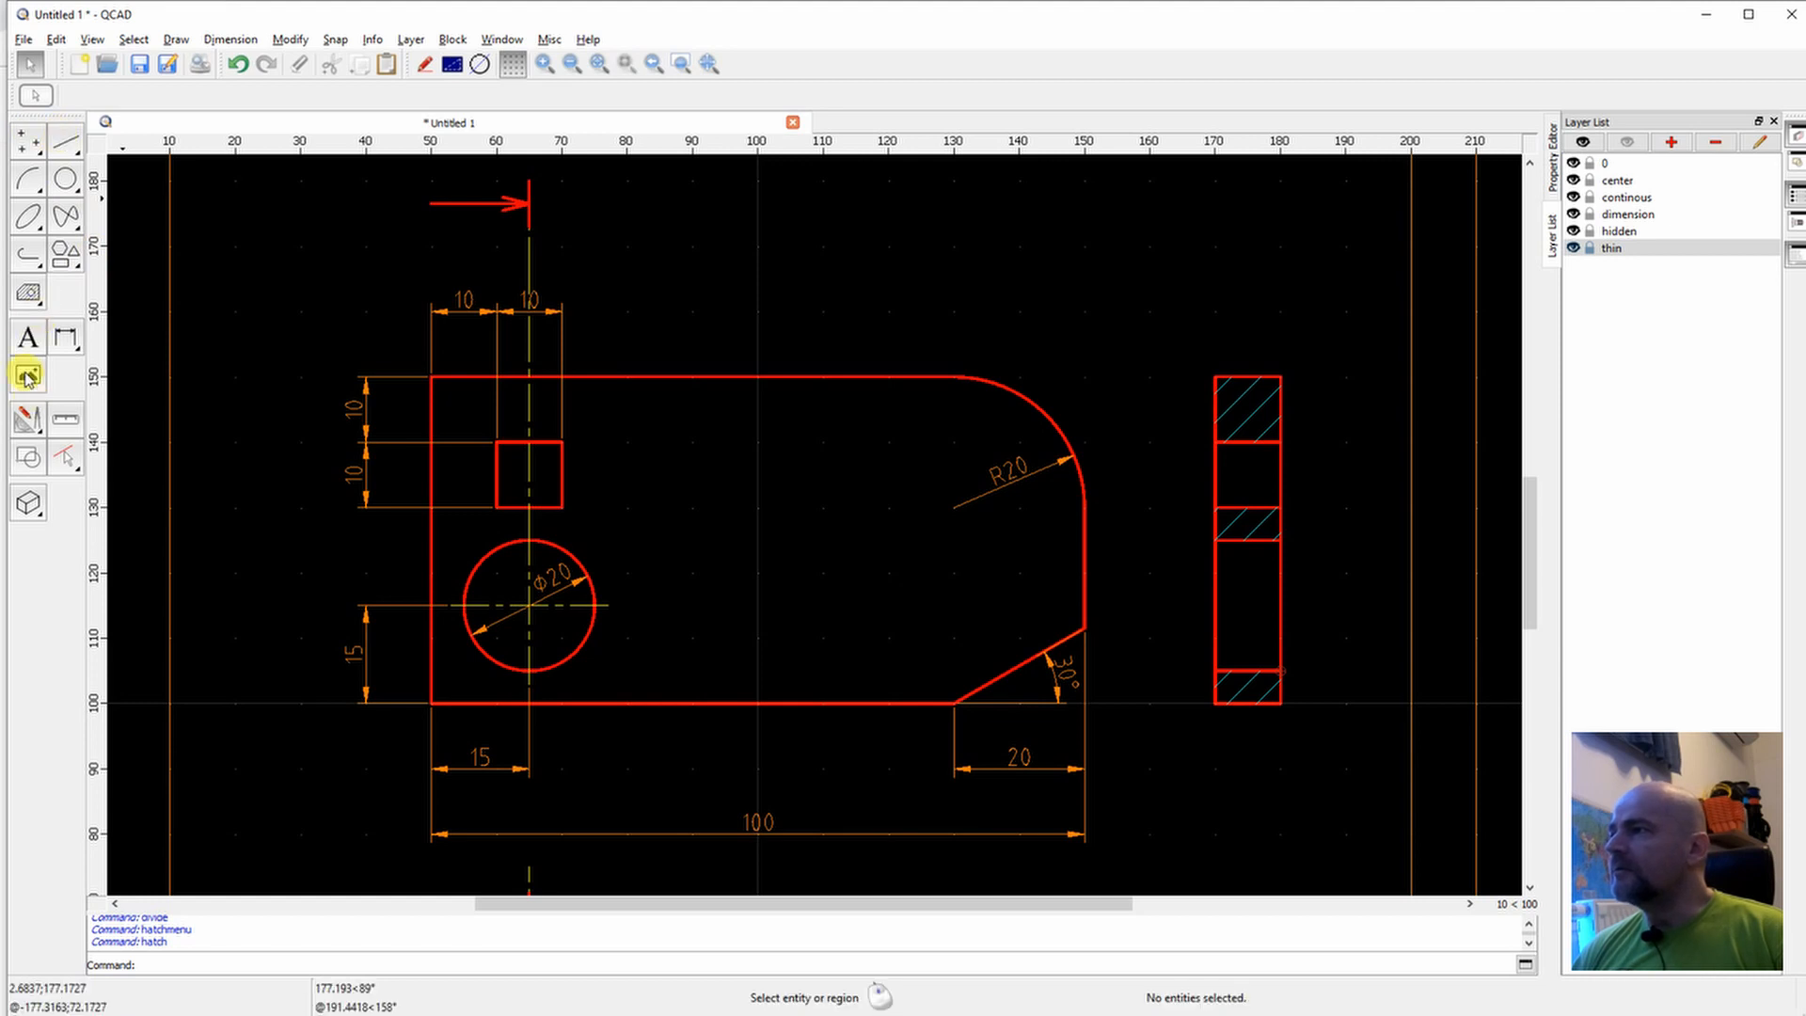
click(29, 337)
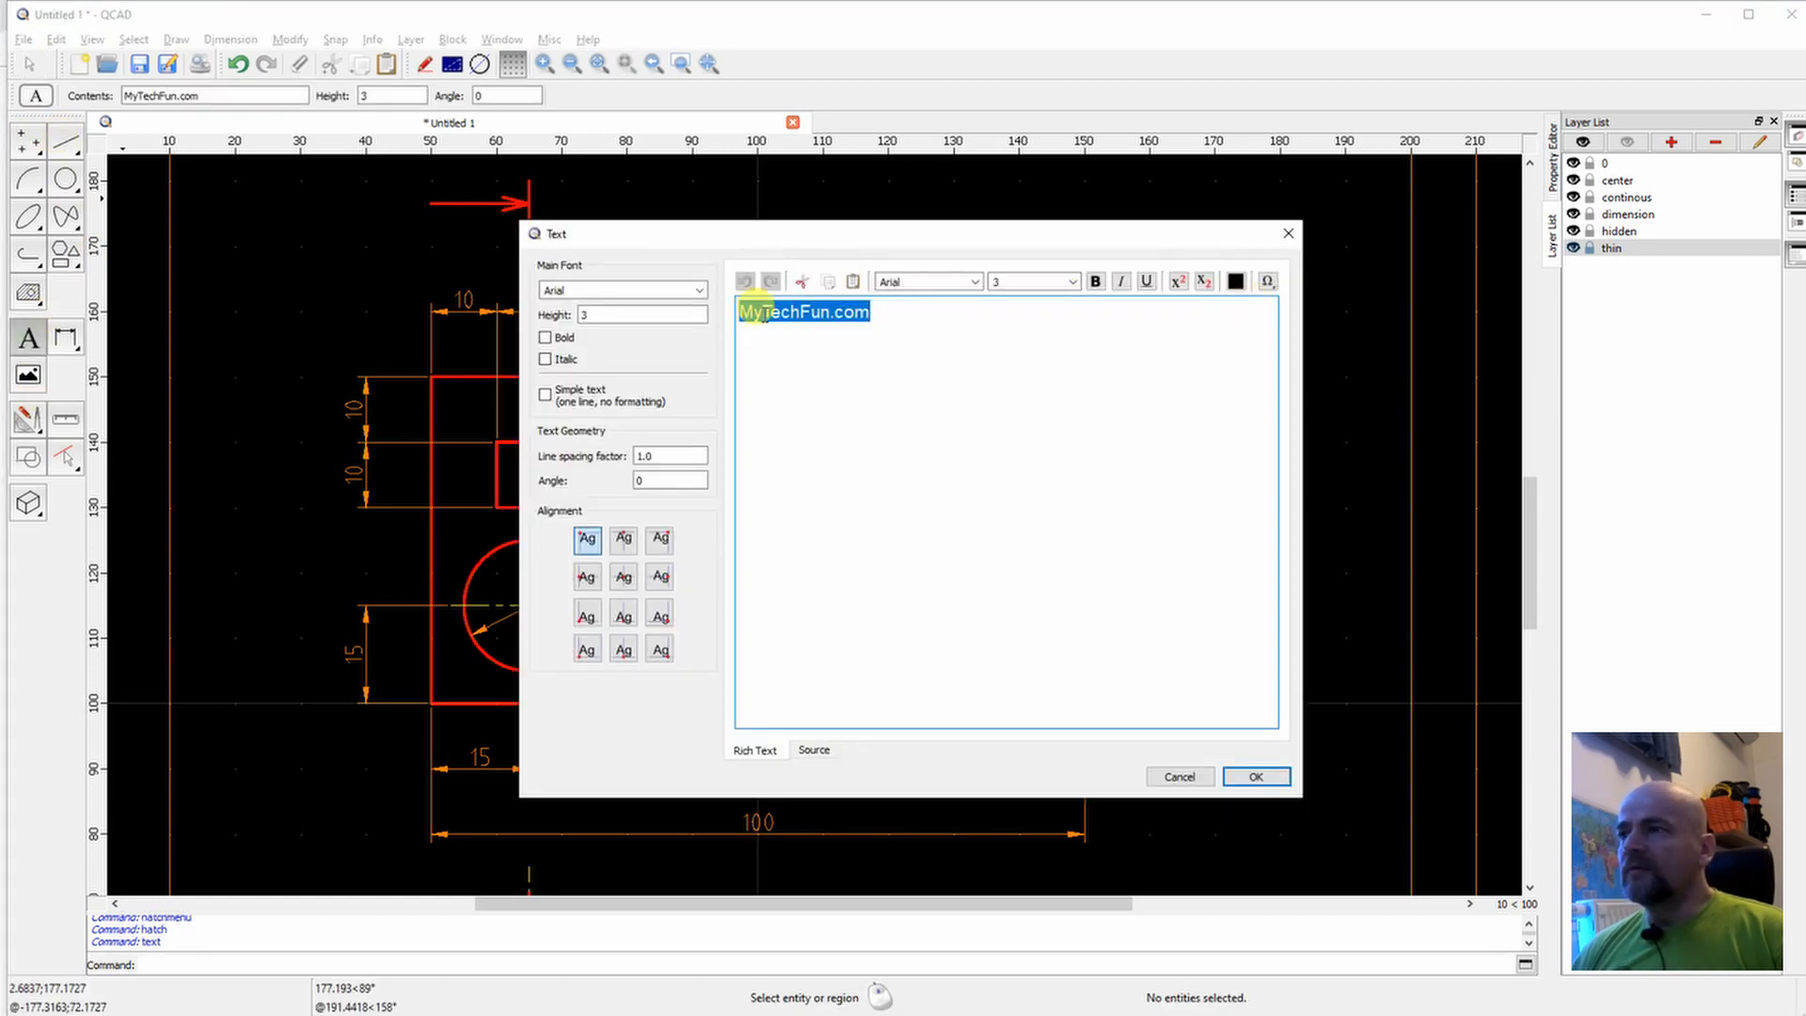
text(A-A)
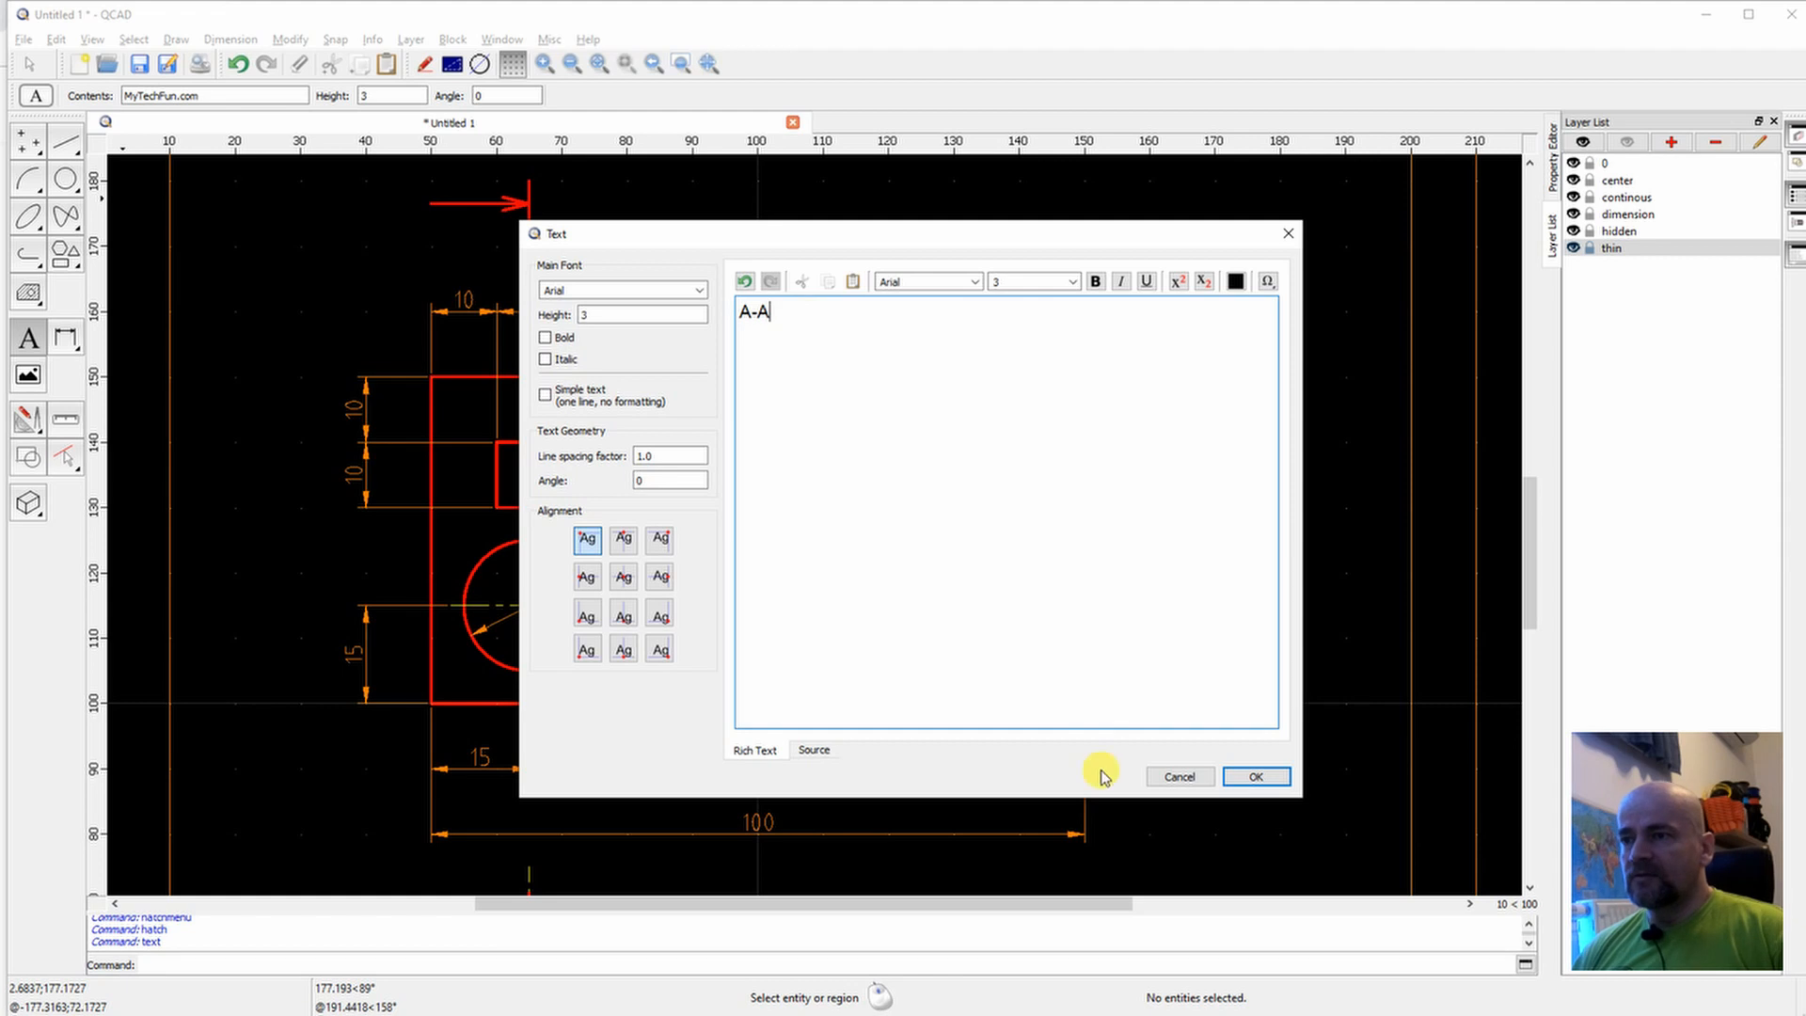
click(1257, 777)
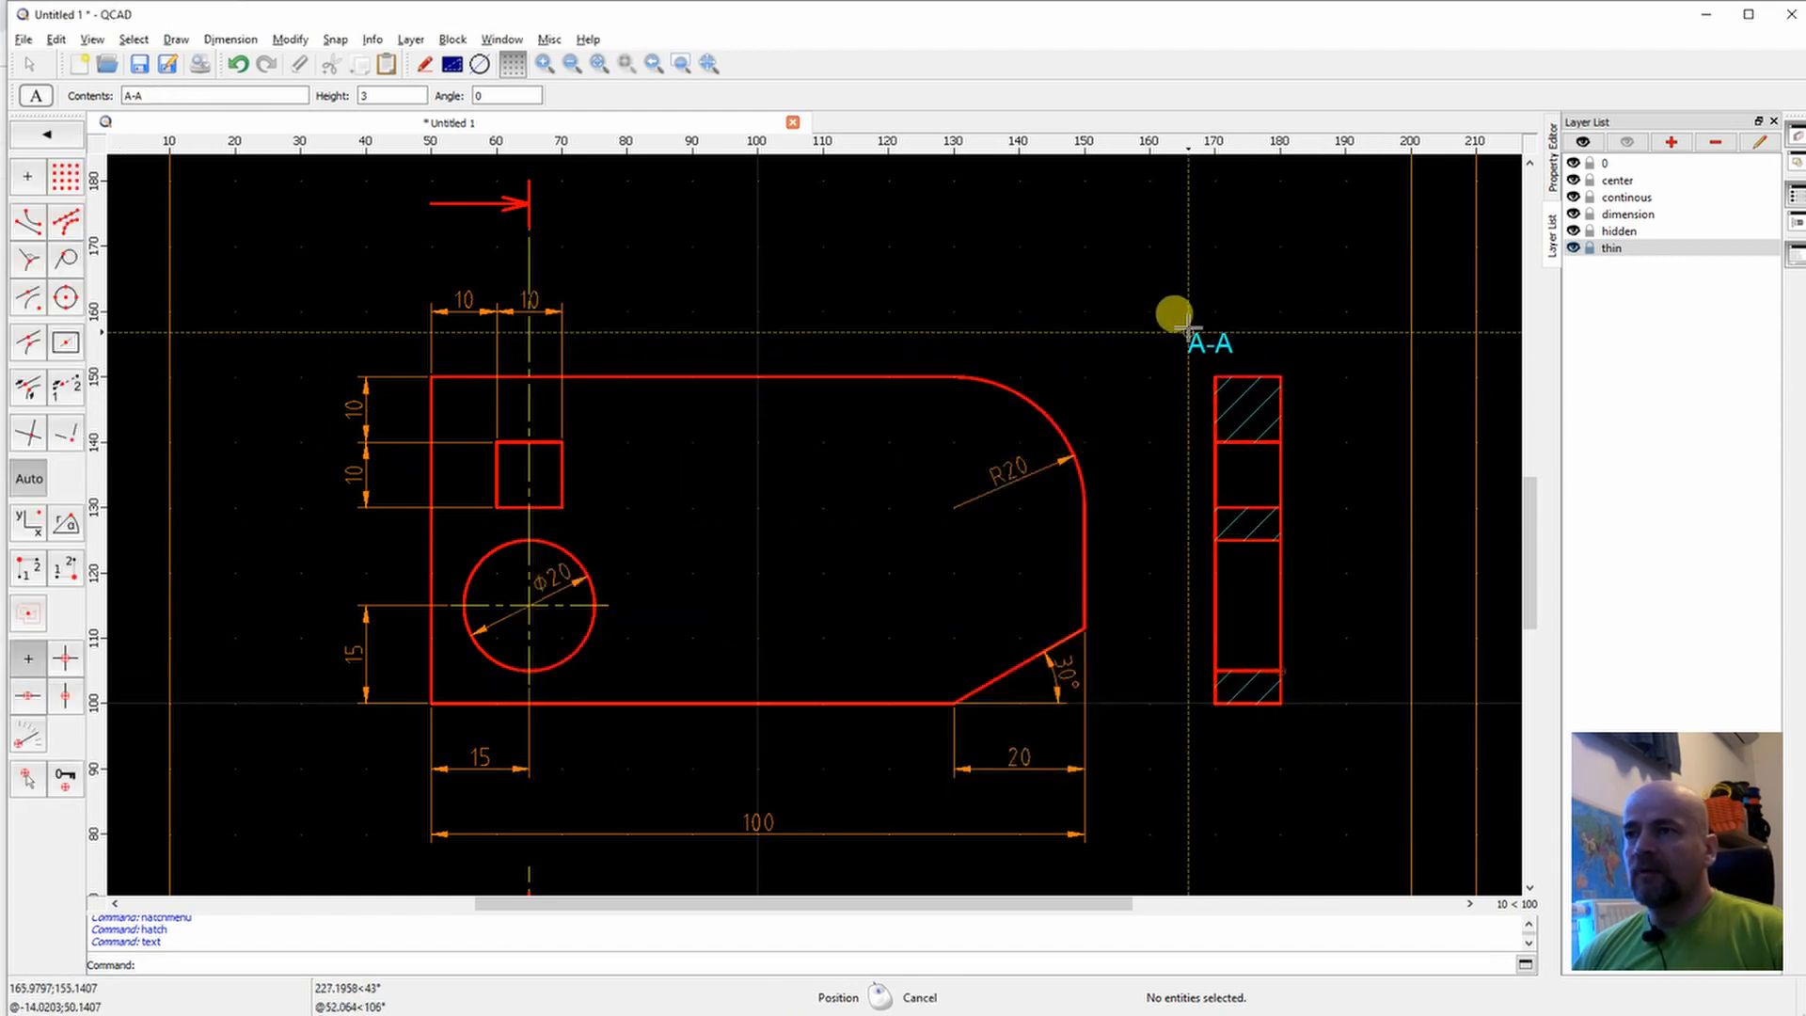
click(1183, 316)
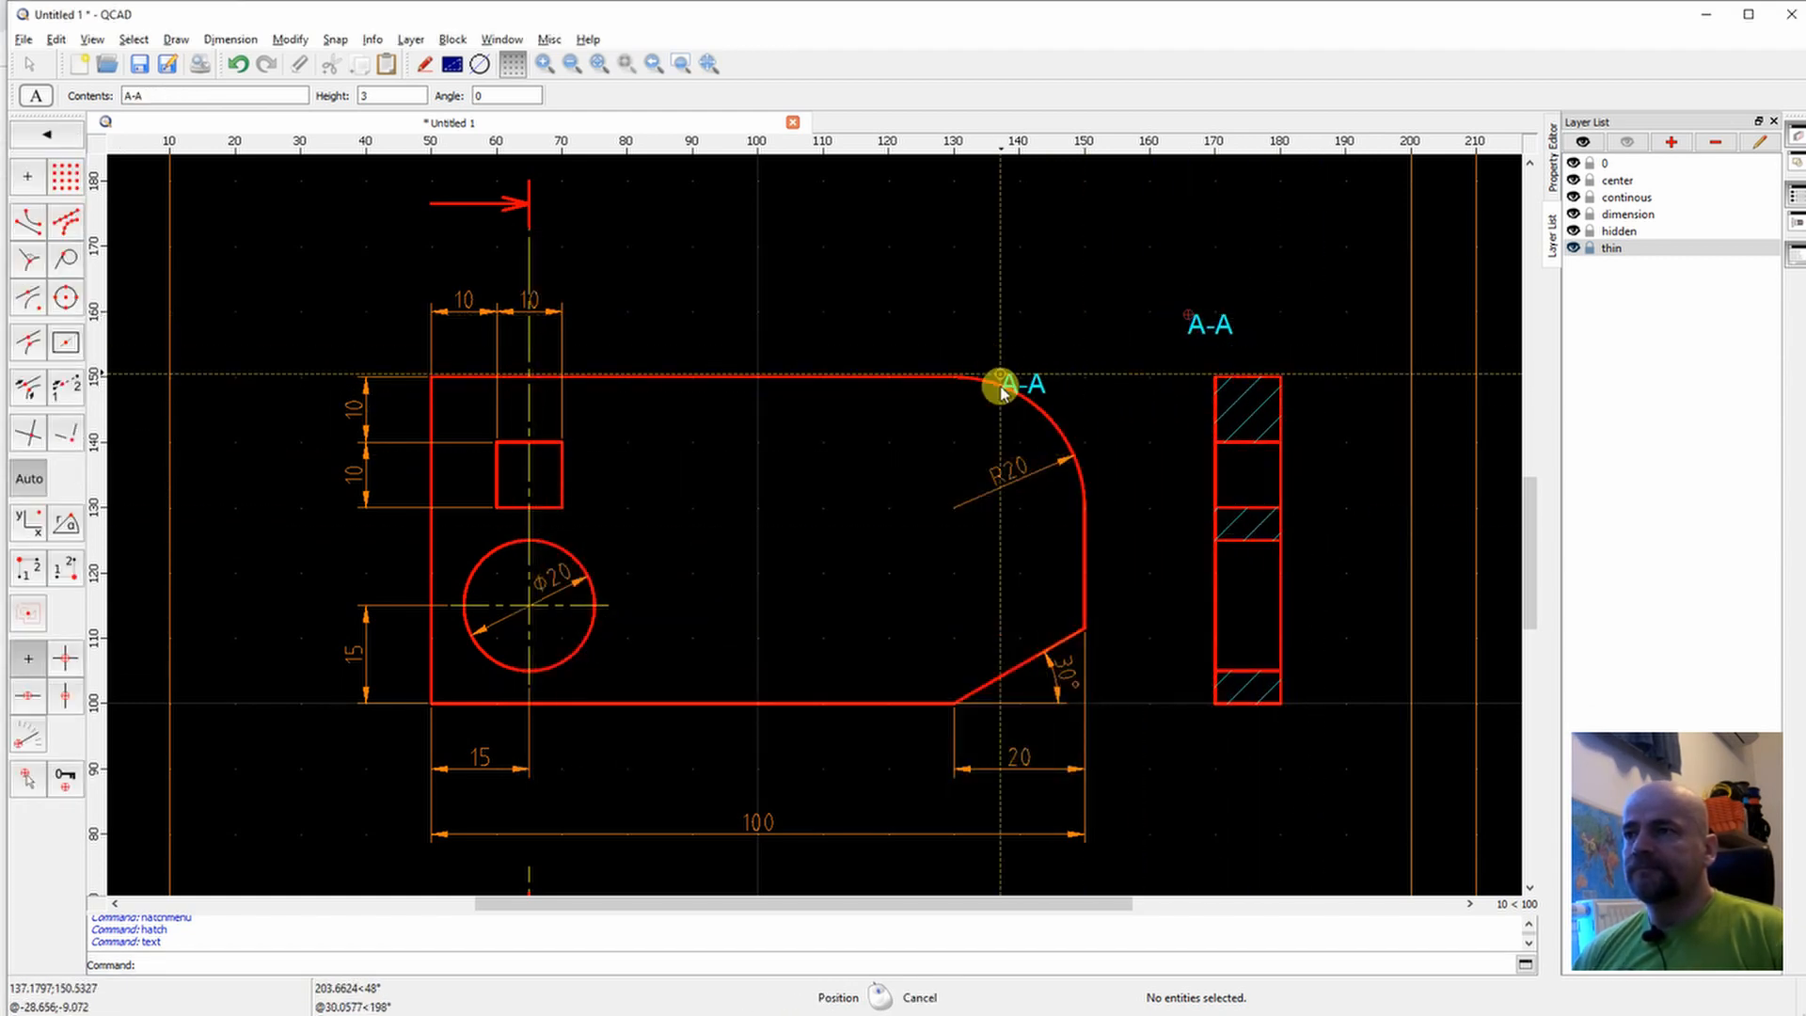
right_click(1015, 414)
Make dimension the current layer and add a horizontal dimension for the section view's width below its lower edge.
click(66, 338)
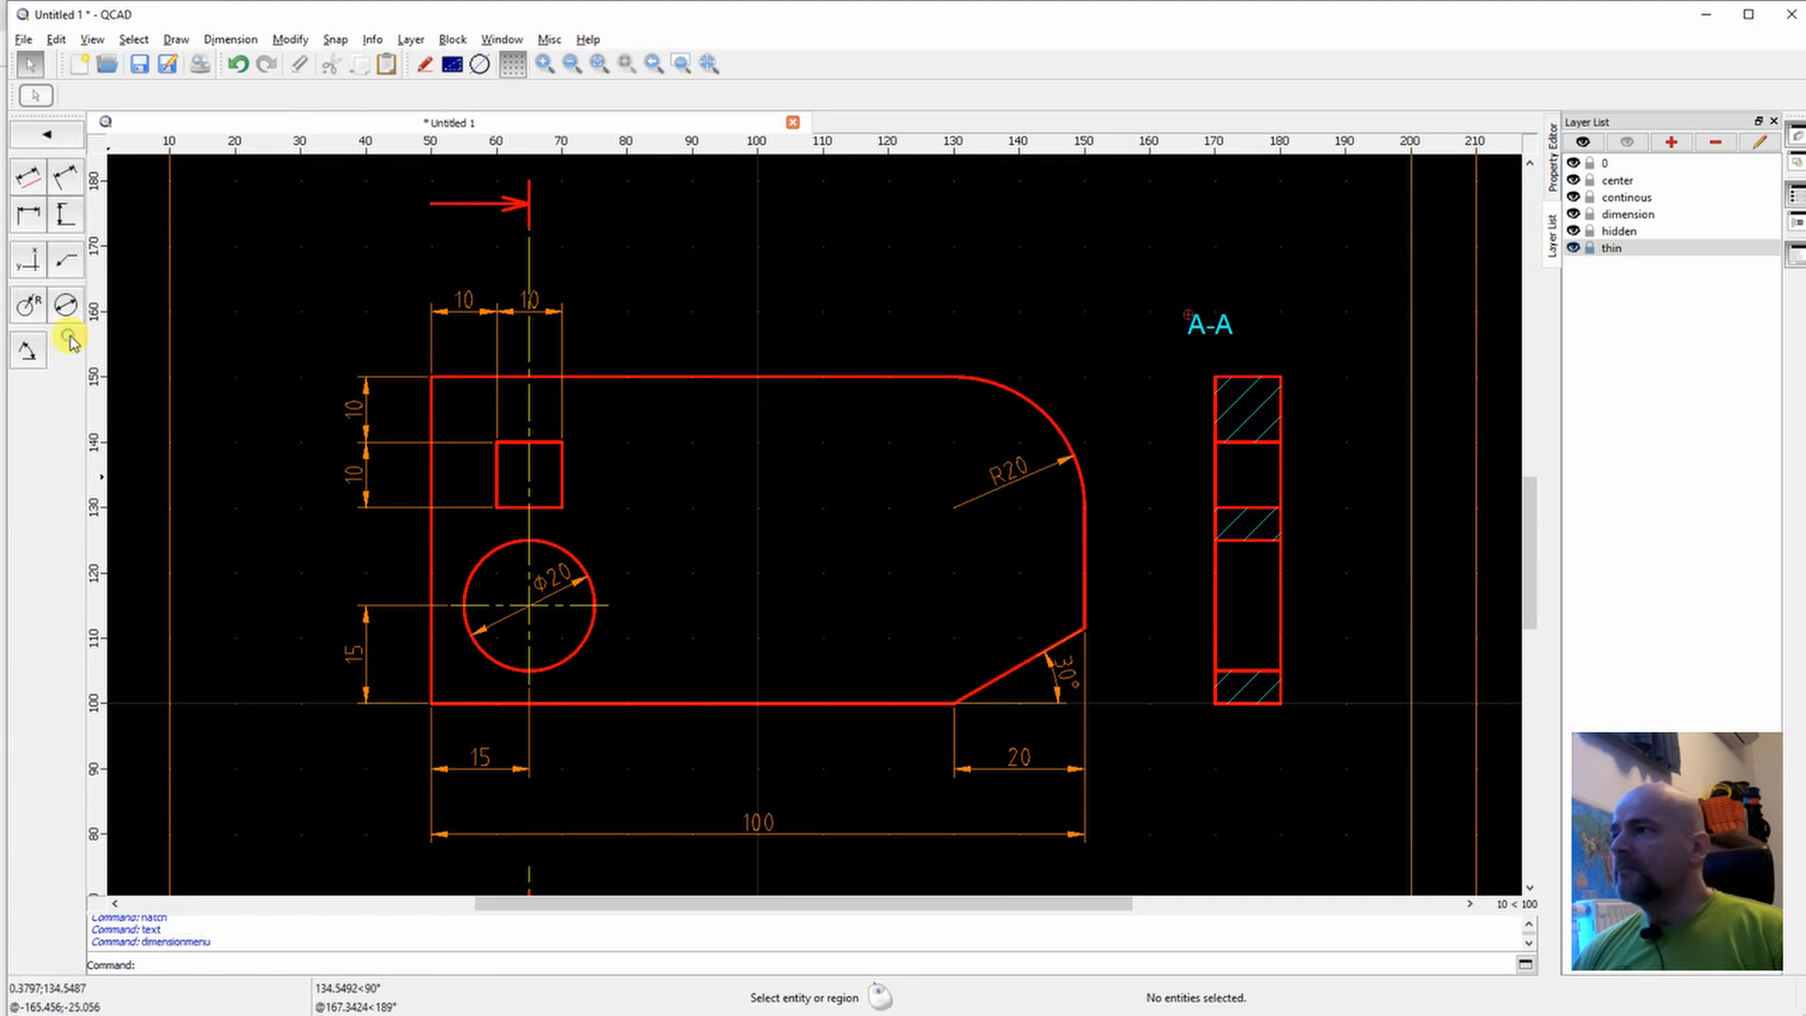
click(1626, 214)
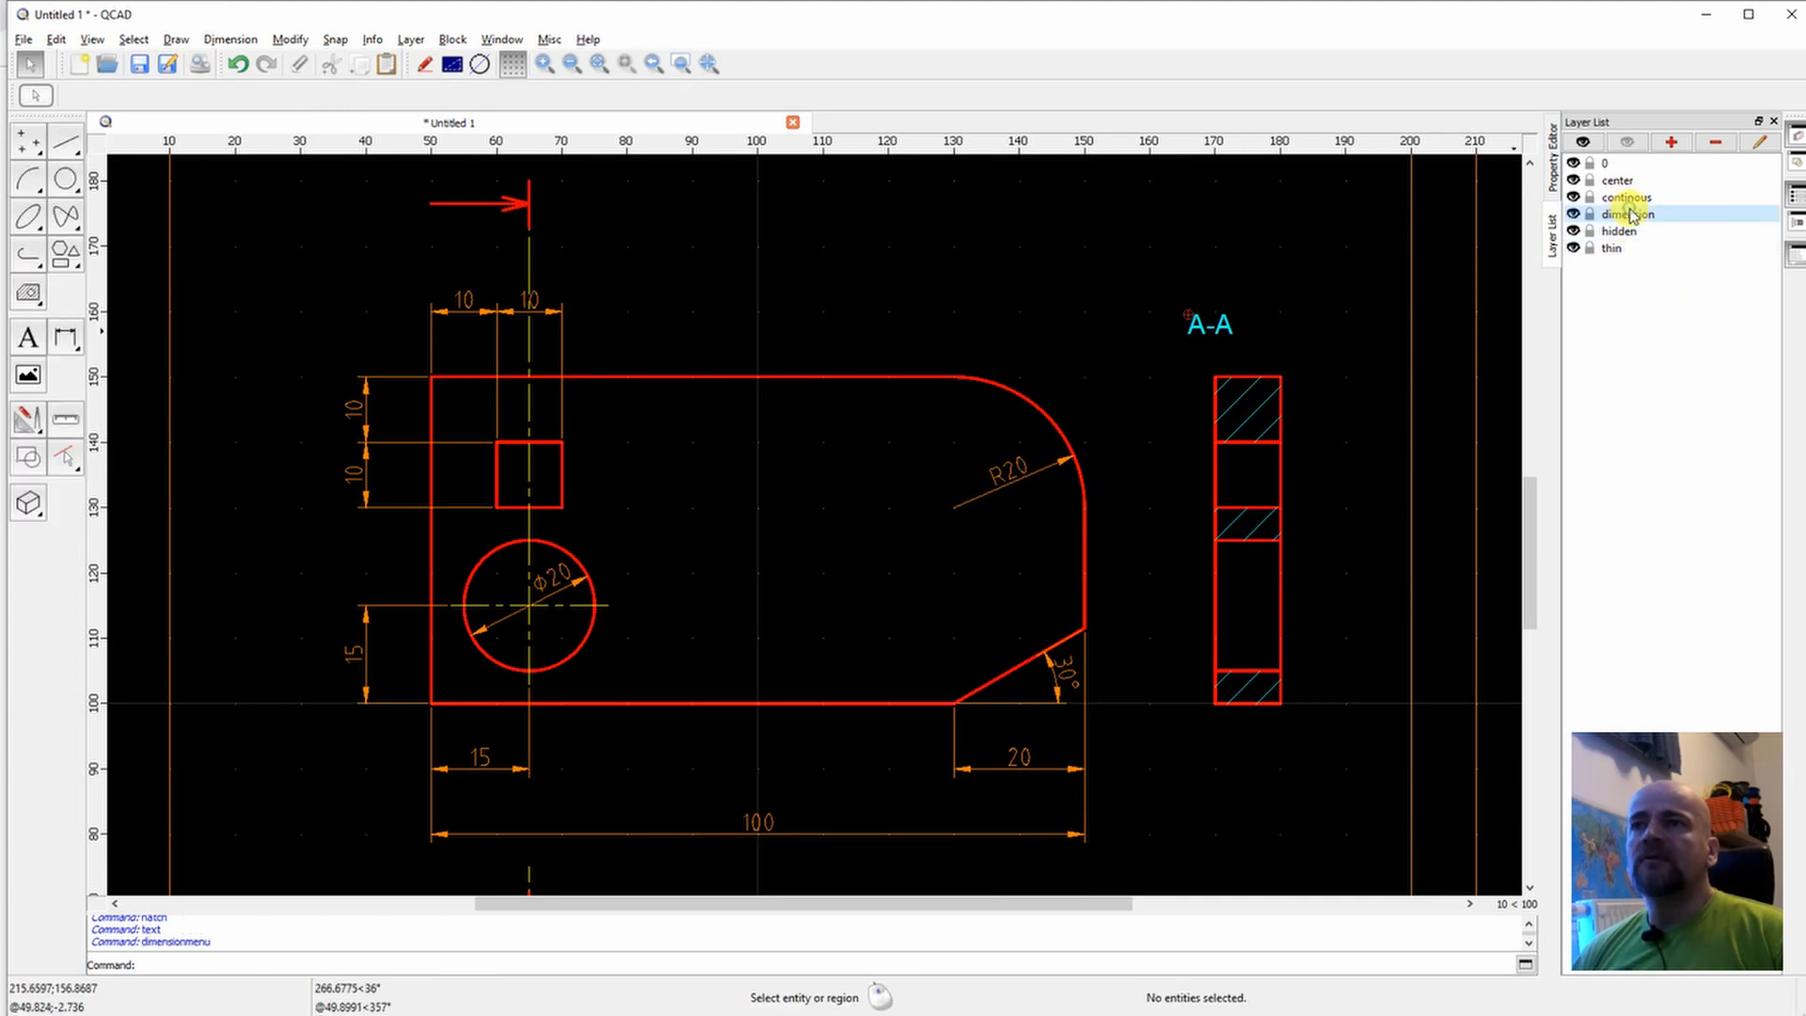
click(62, 341)
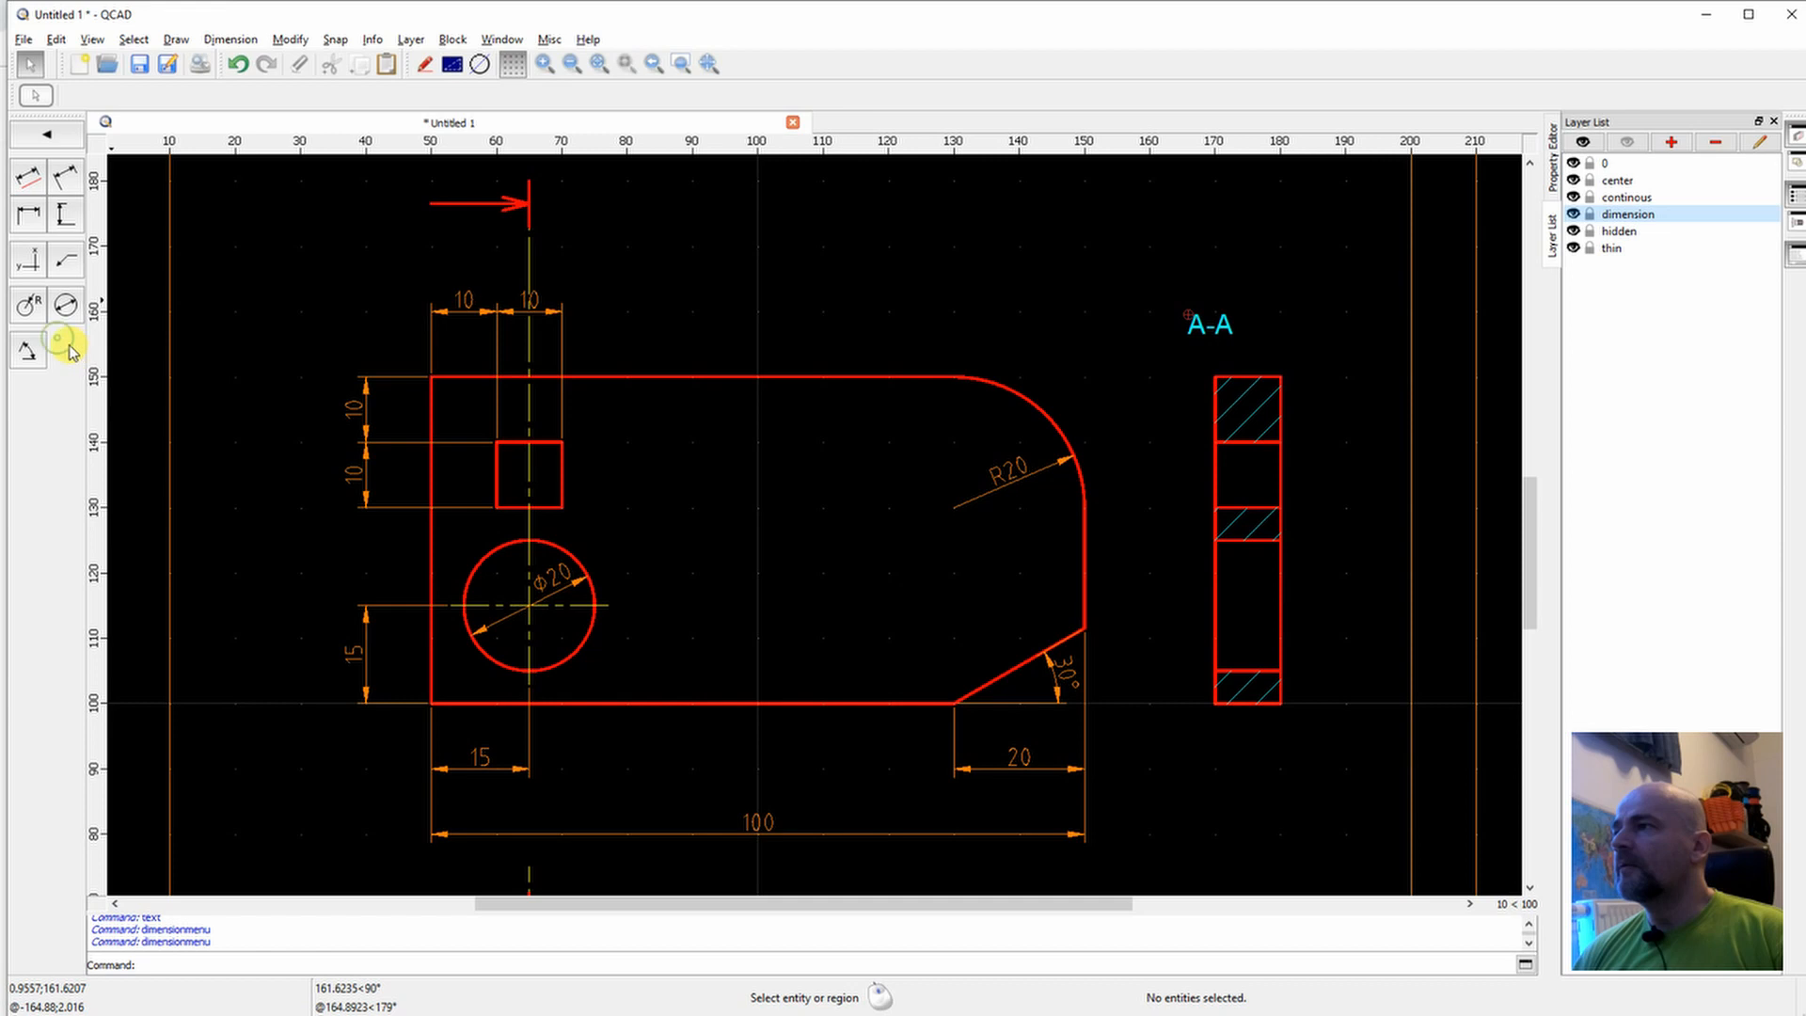
click(28, 223)
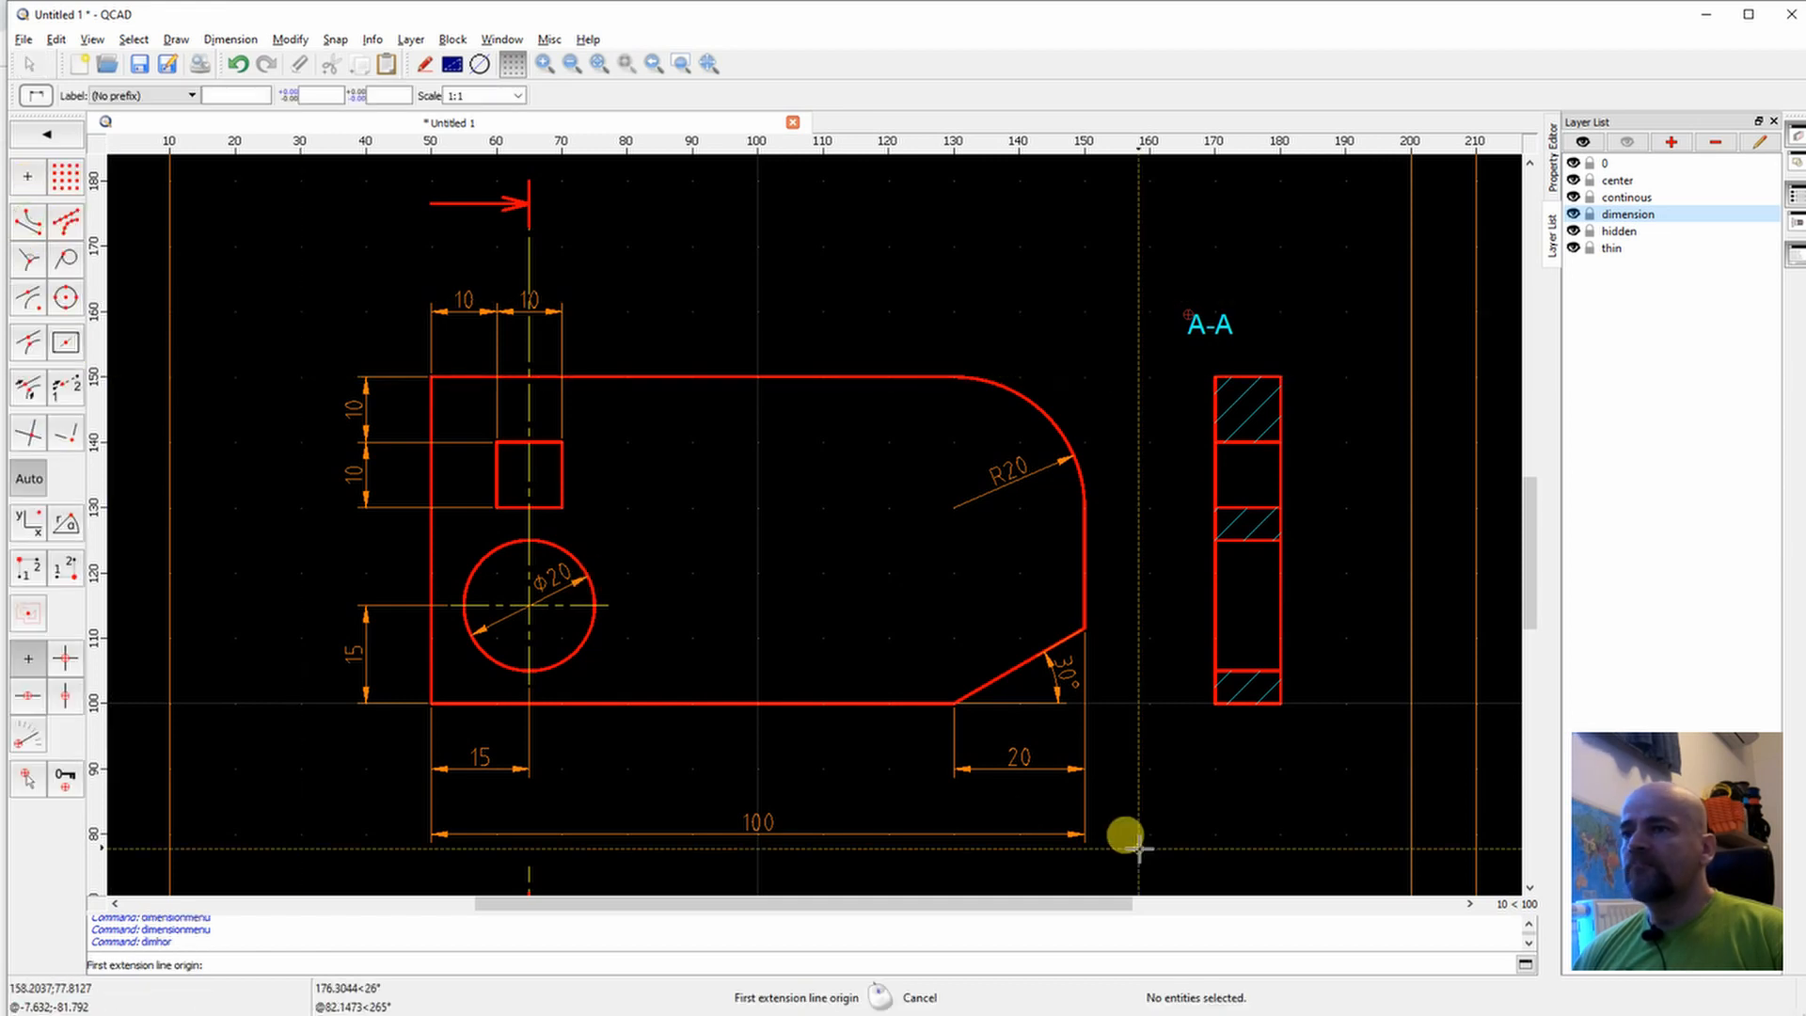
click(1214, 702)
click(1279, 703)
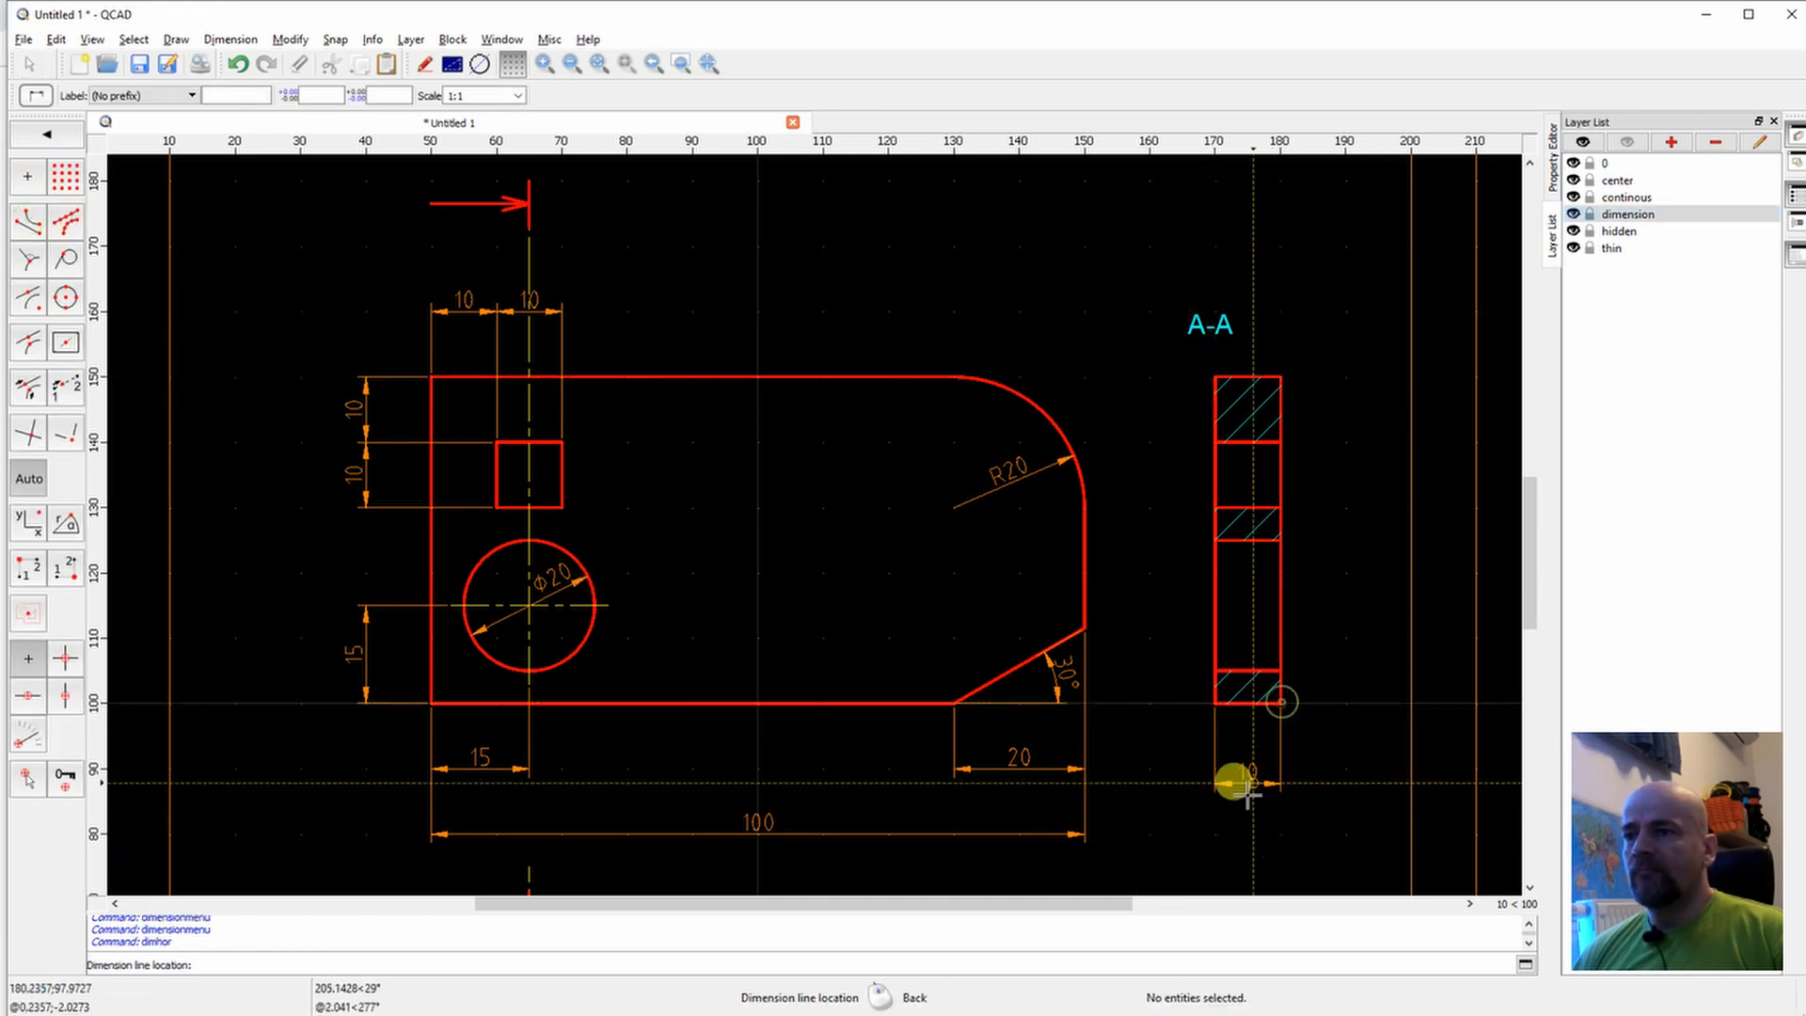
click(1214, 768)
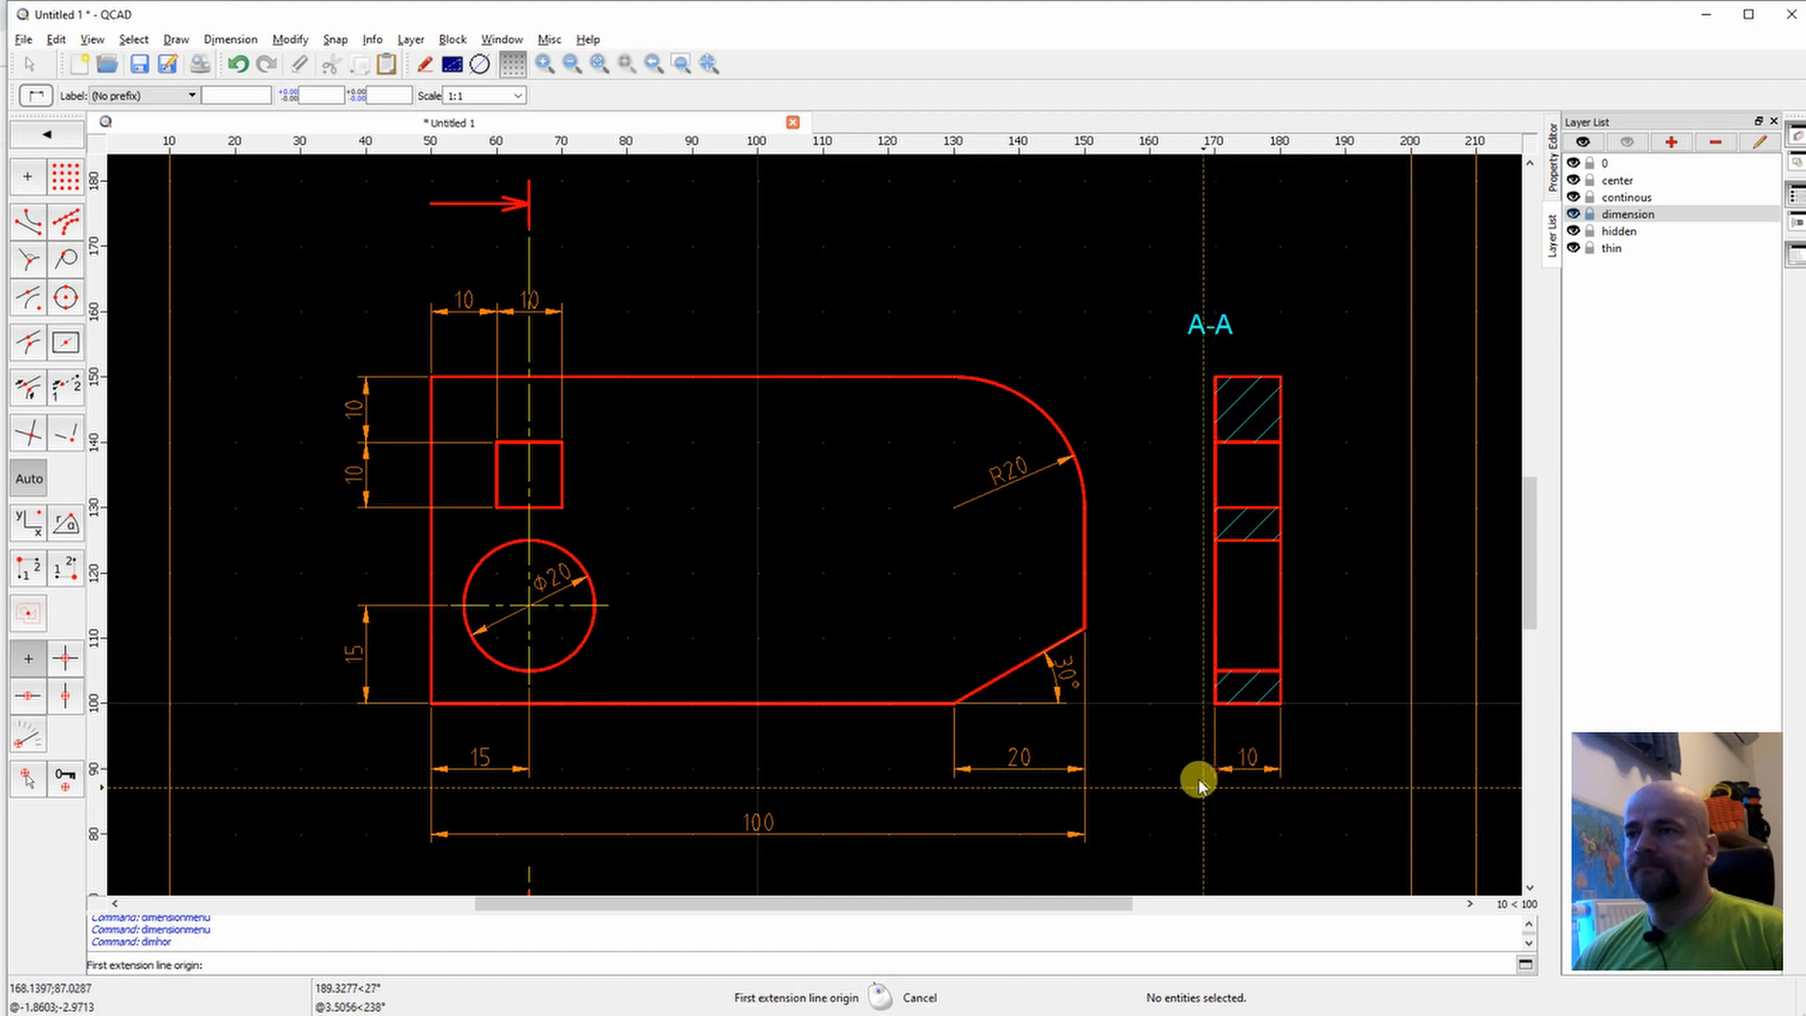
Place the text "A" with height 3 above the upper section arrow.
right_click(1197, 774)
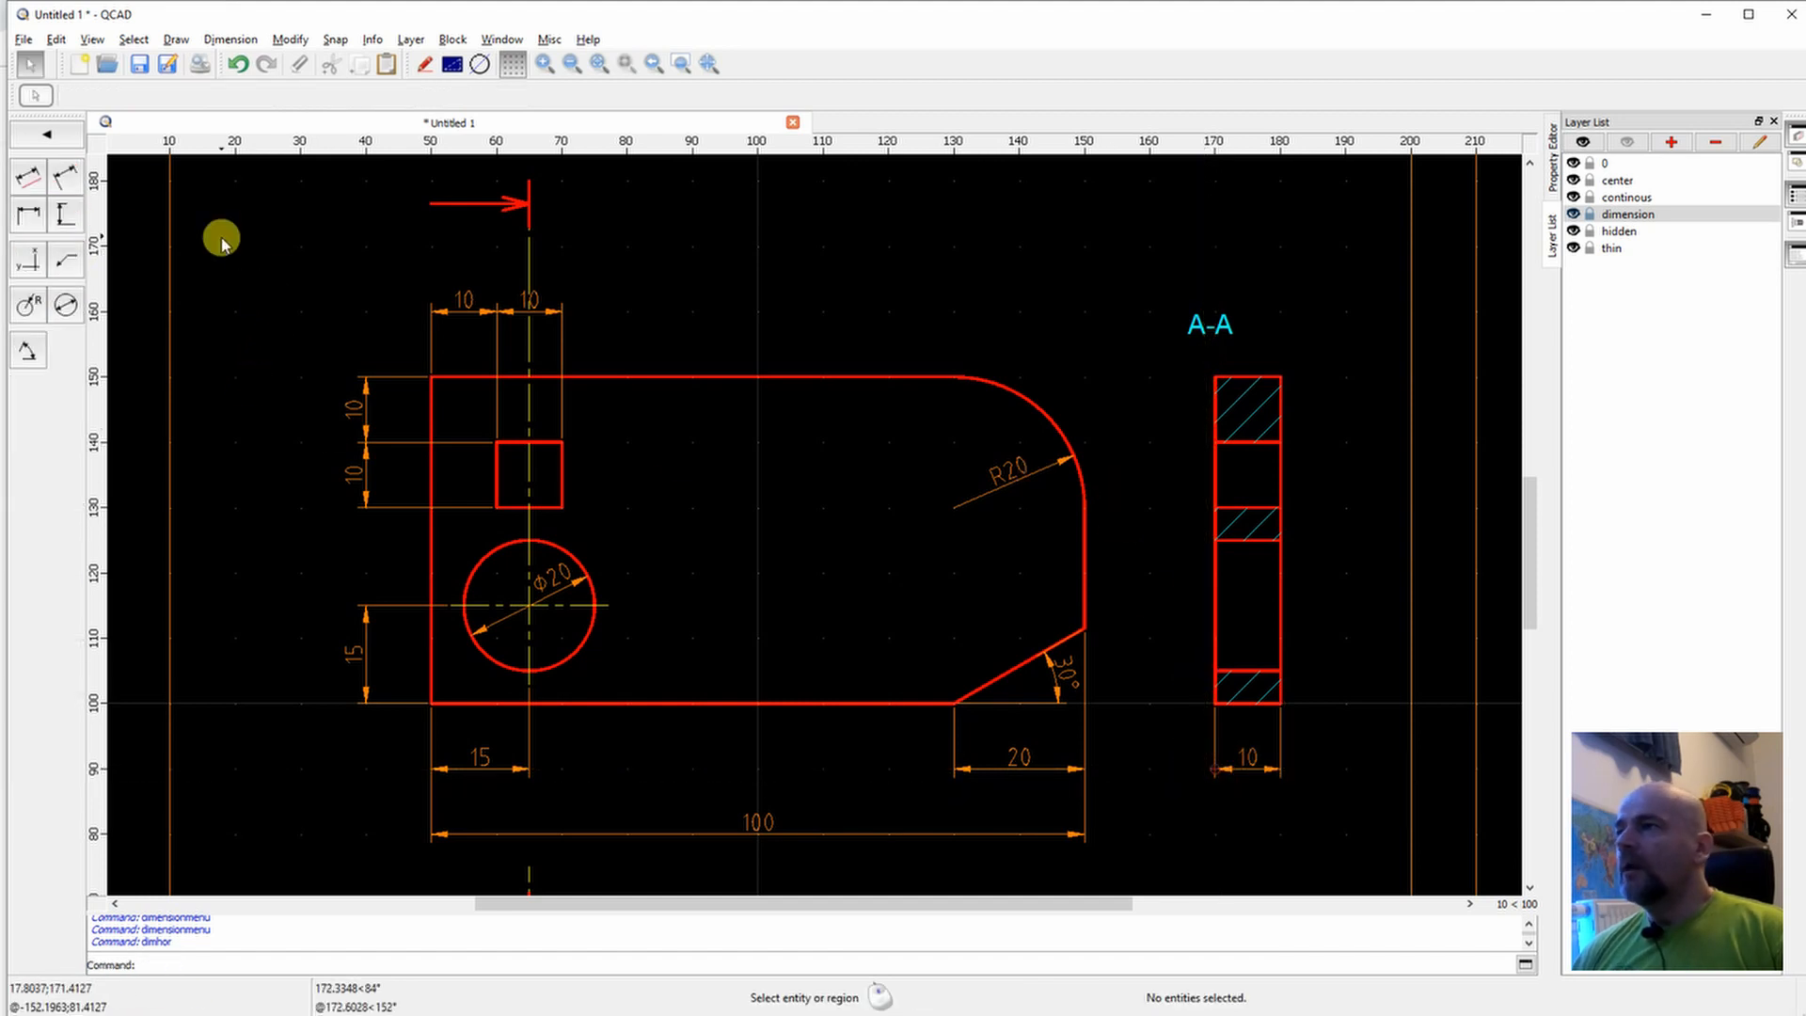
middle_drag(222, 234, 250, 358)
scroll(384, 402, down, 1)
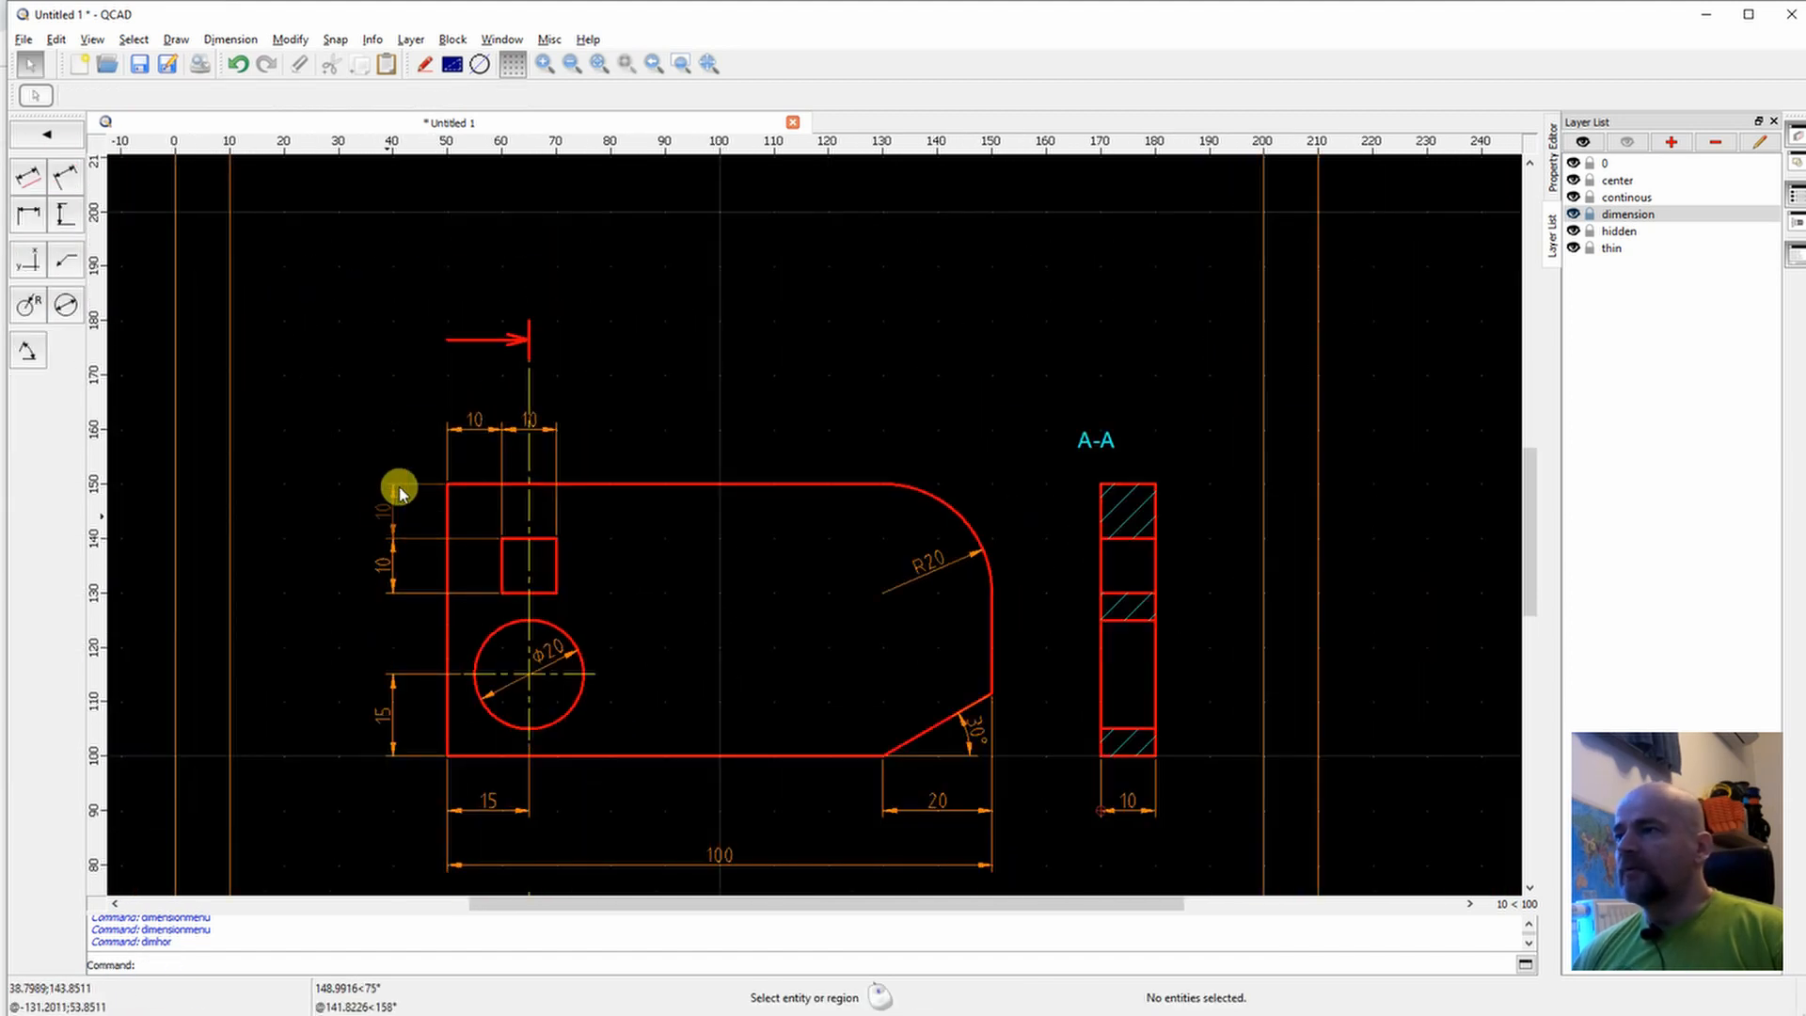
click(47, 134)
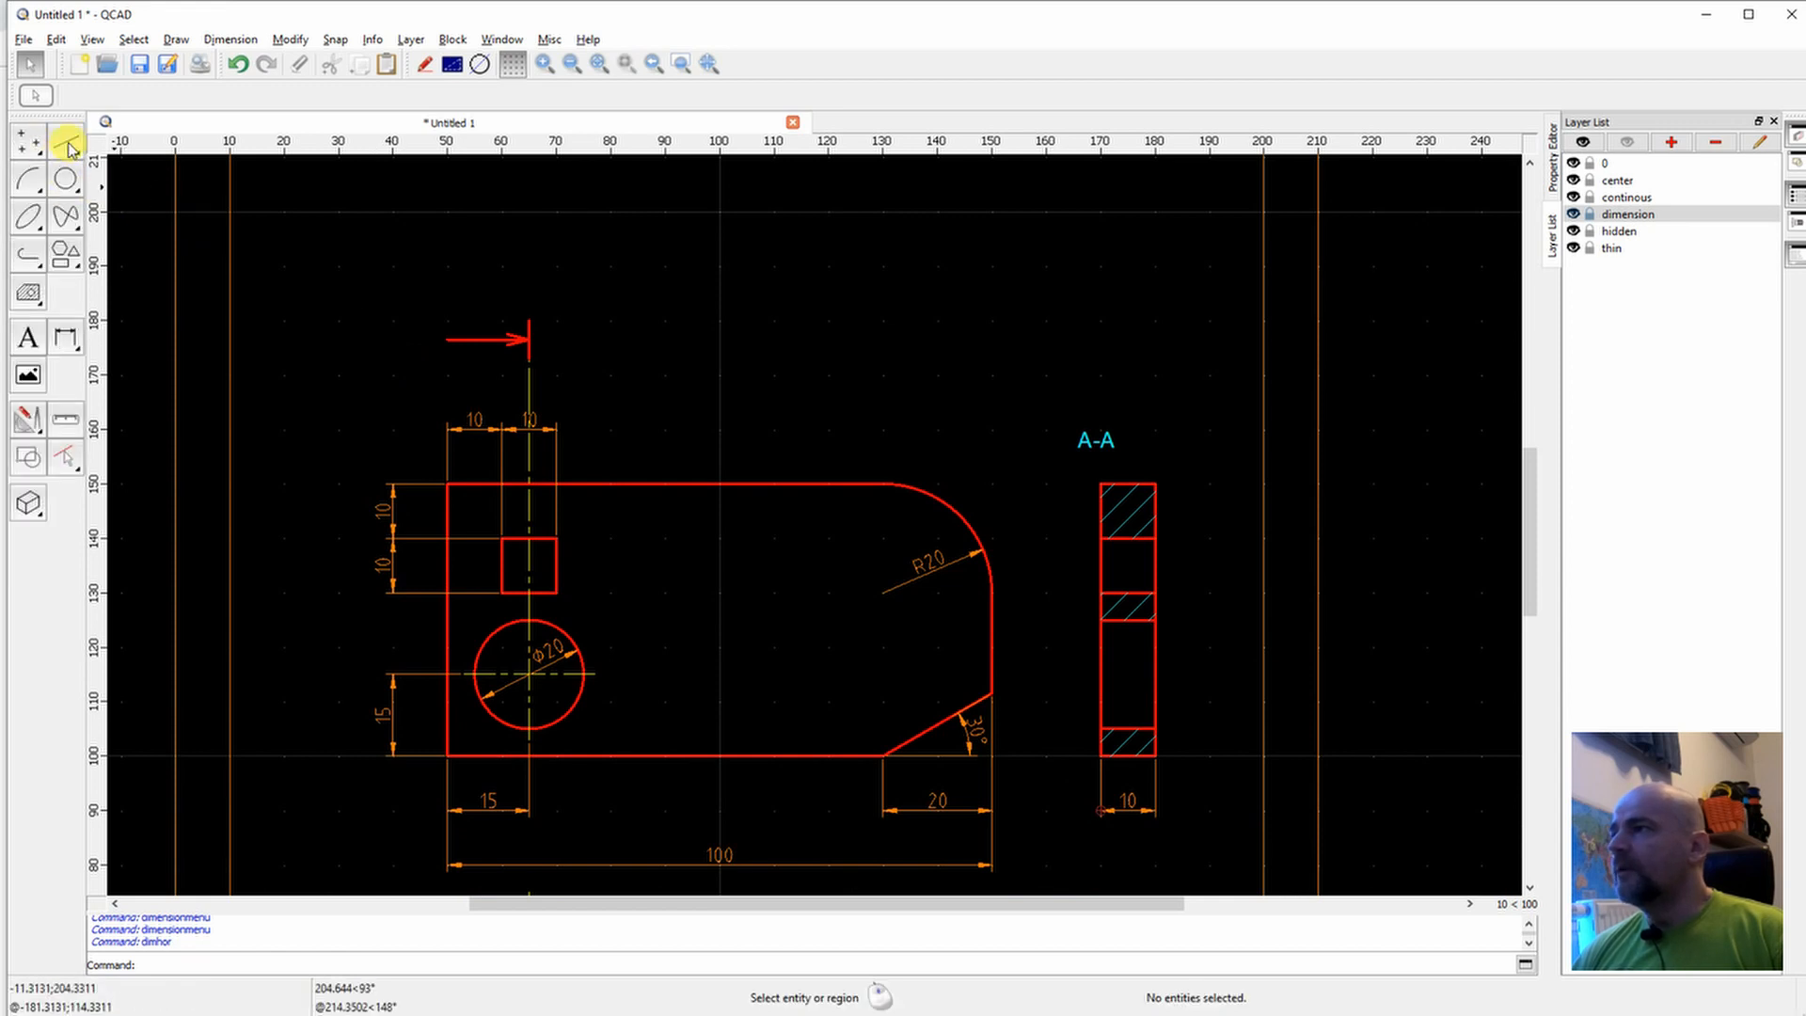
click(29, 337)
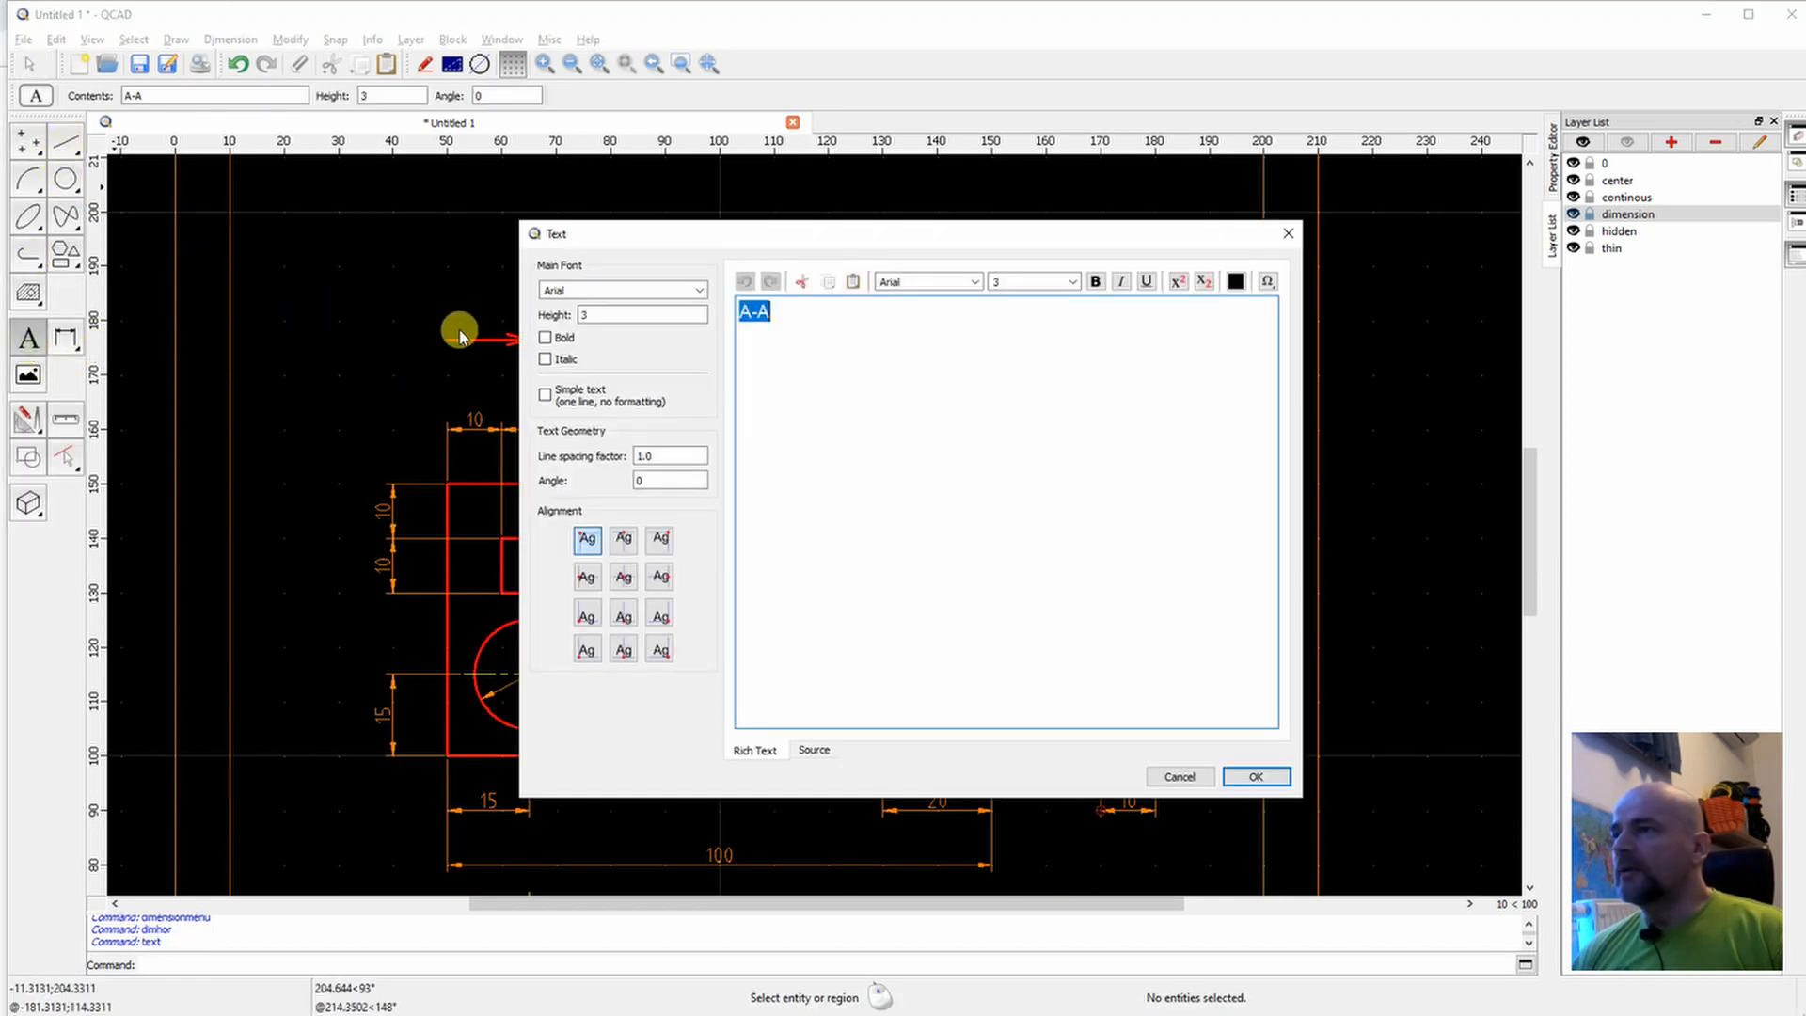
text(A)
click(1265, 776)
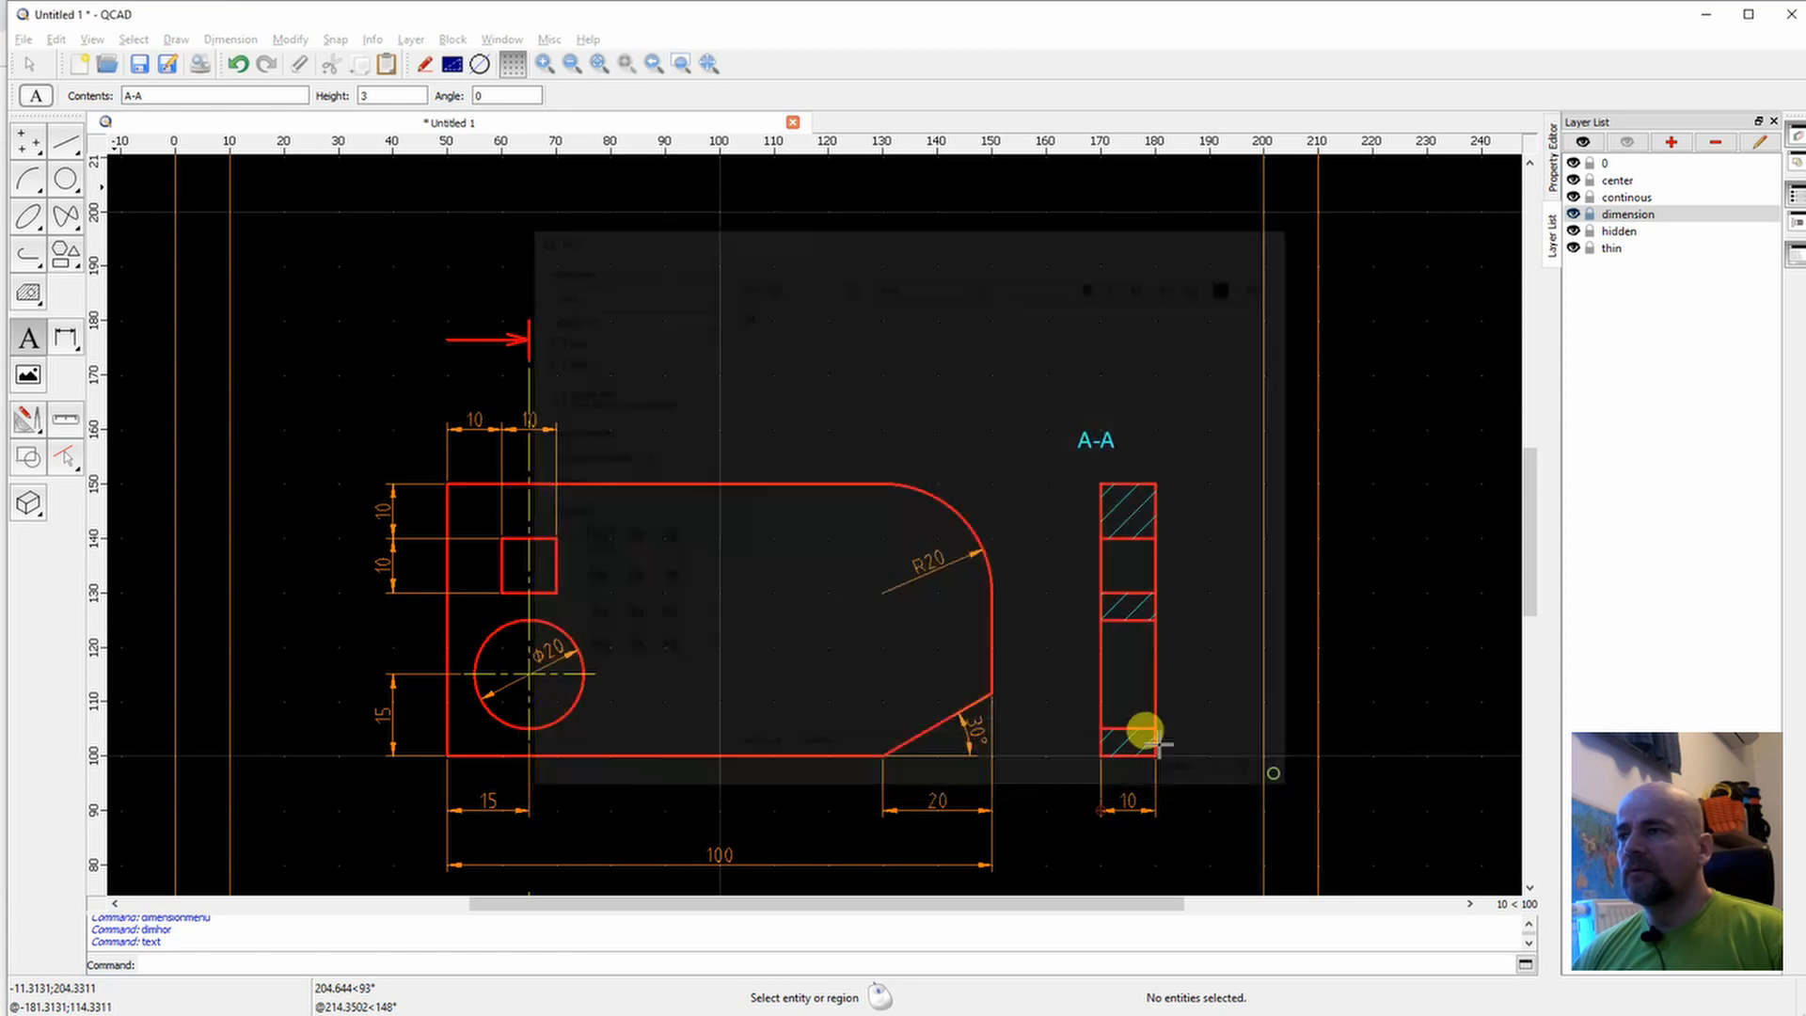
click(445, 310)
Place another "A" label of height 3 above the lower section arrow.
middle_drag(364, 758, 363, 509)
scroll(363, 509, down, 1)
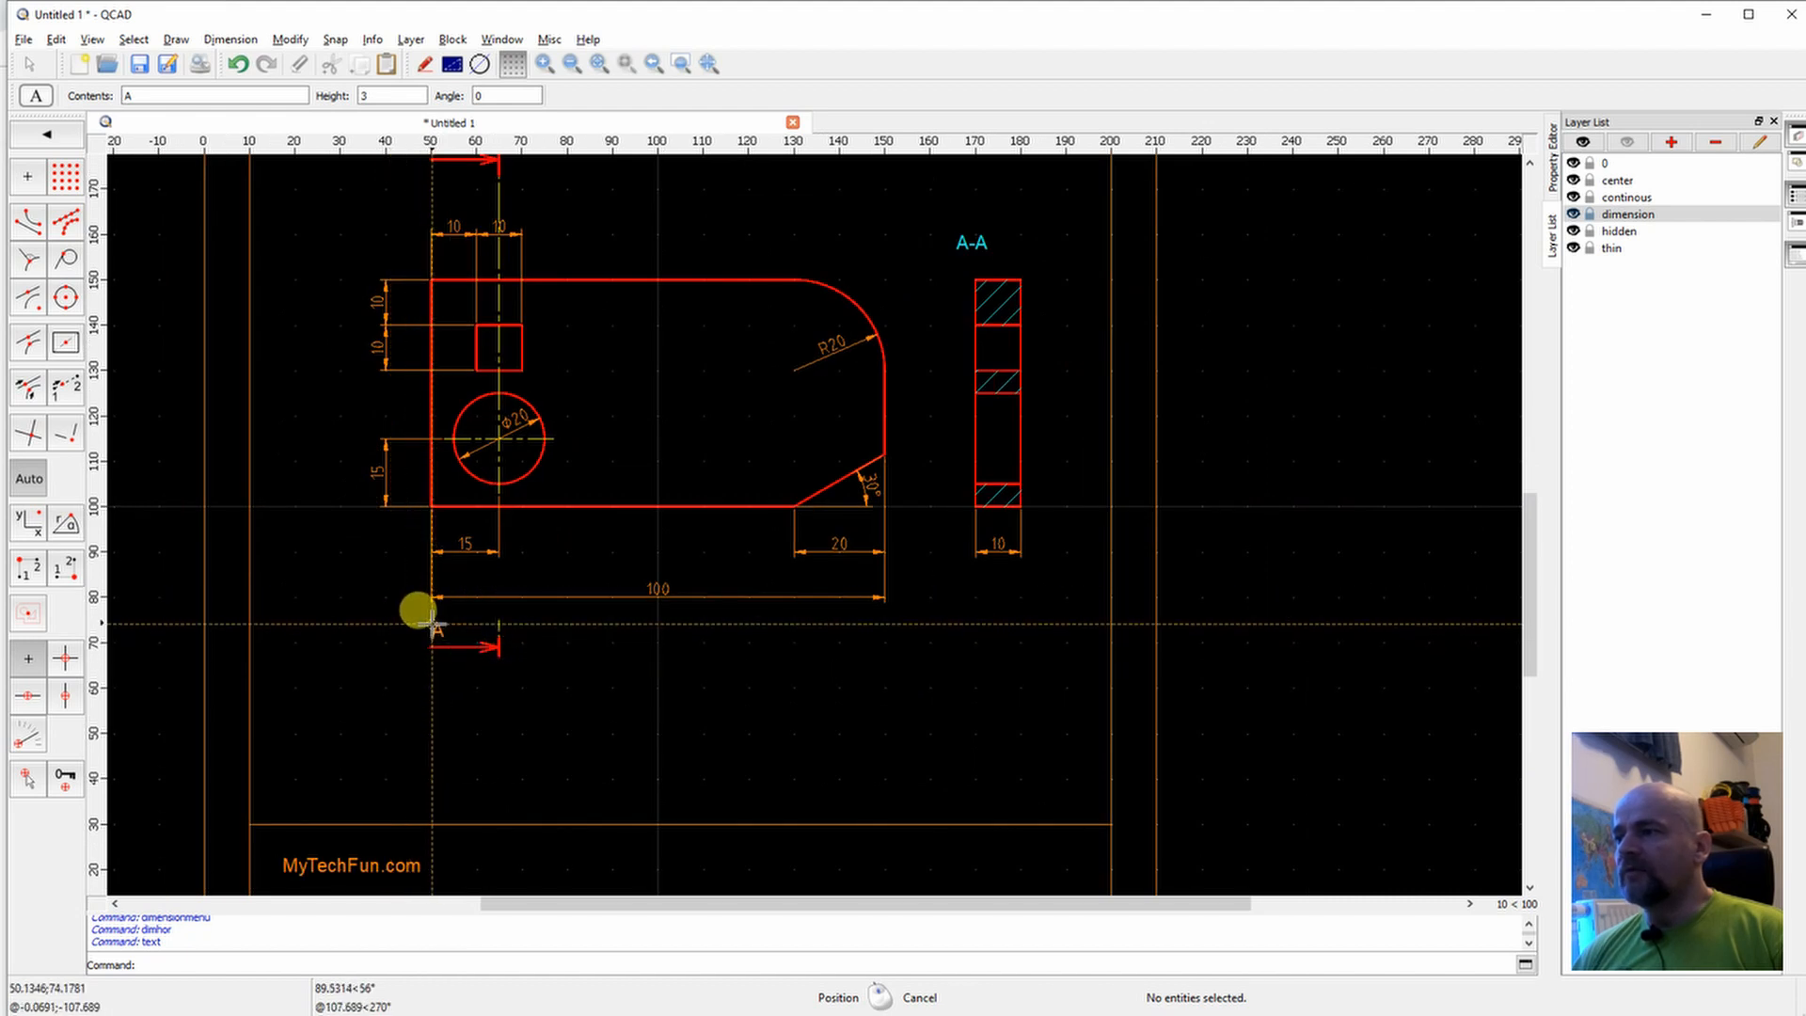
click(432, 624)
right_click(506, 681)
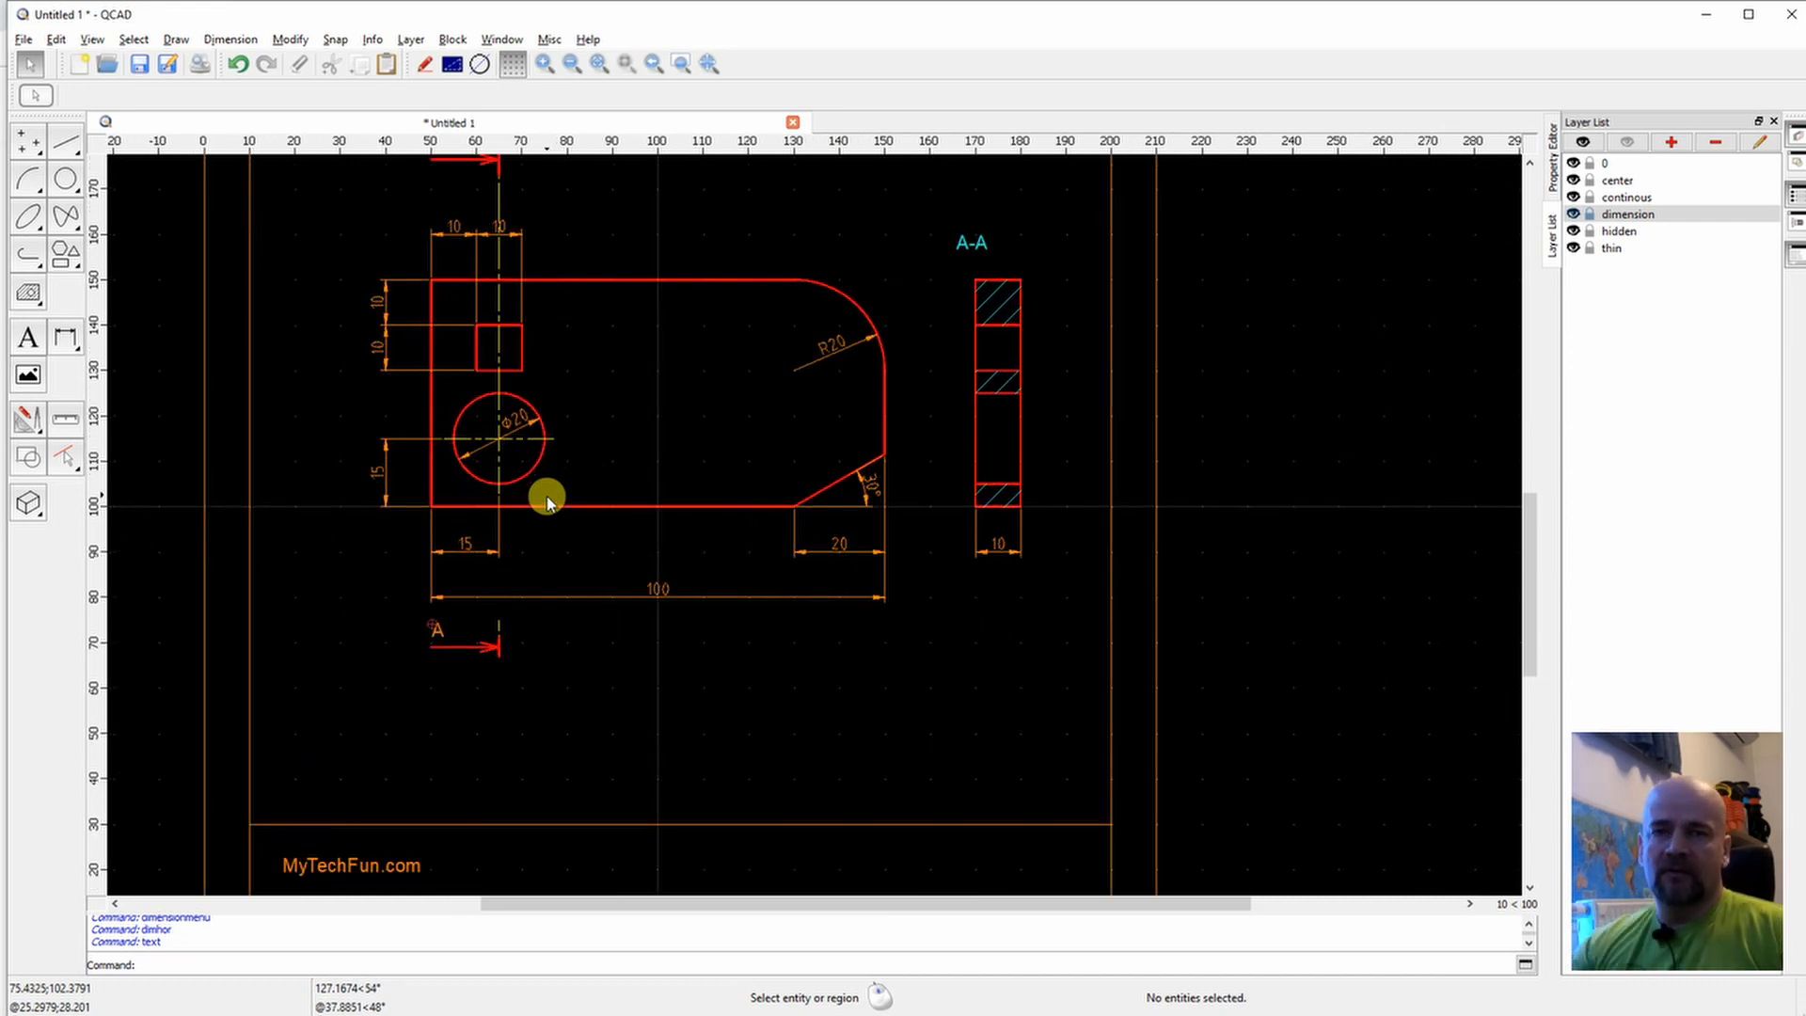
Check the plate and section view in the print preview, and return to the drawing.
scroll(546, 501, down, 1)
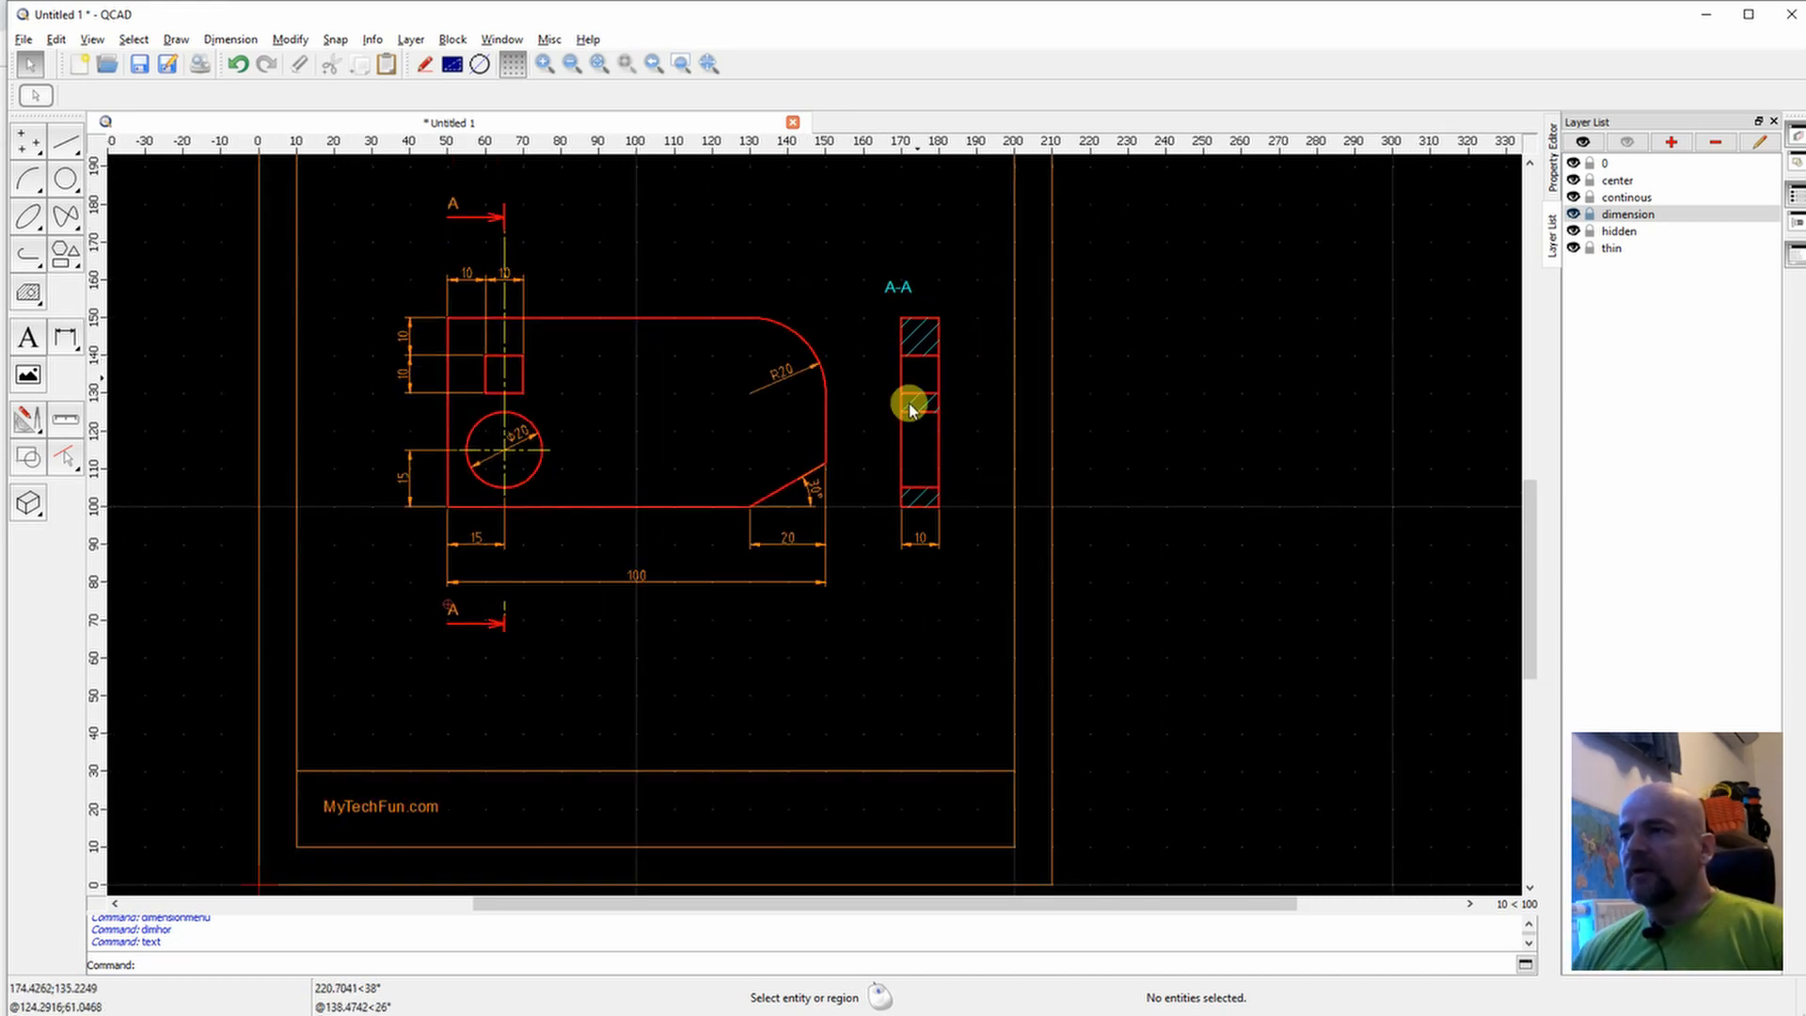
middle_drag(827, 282, 867, 369)
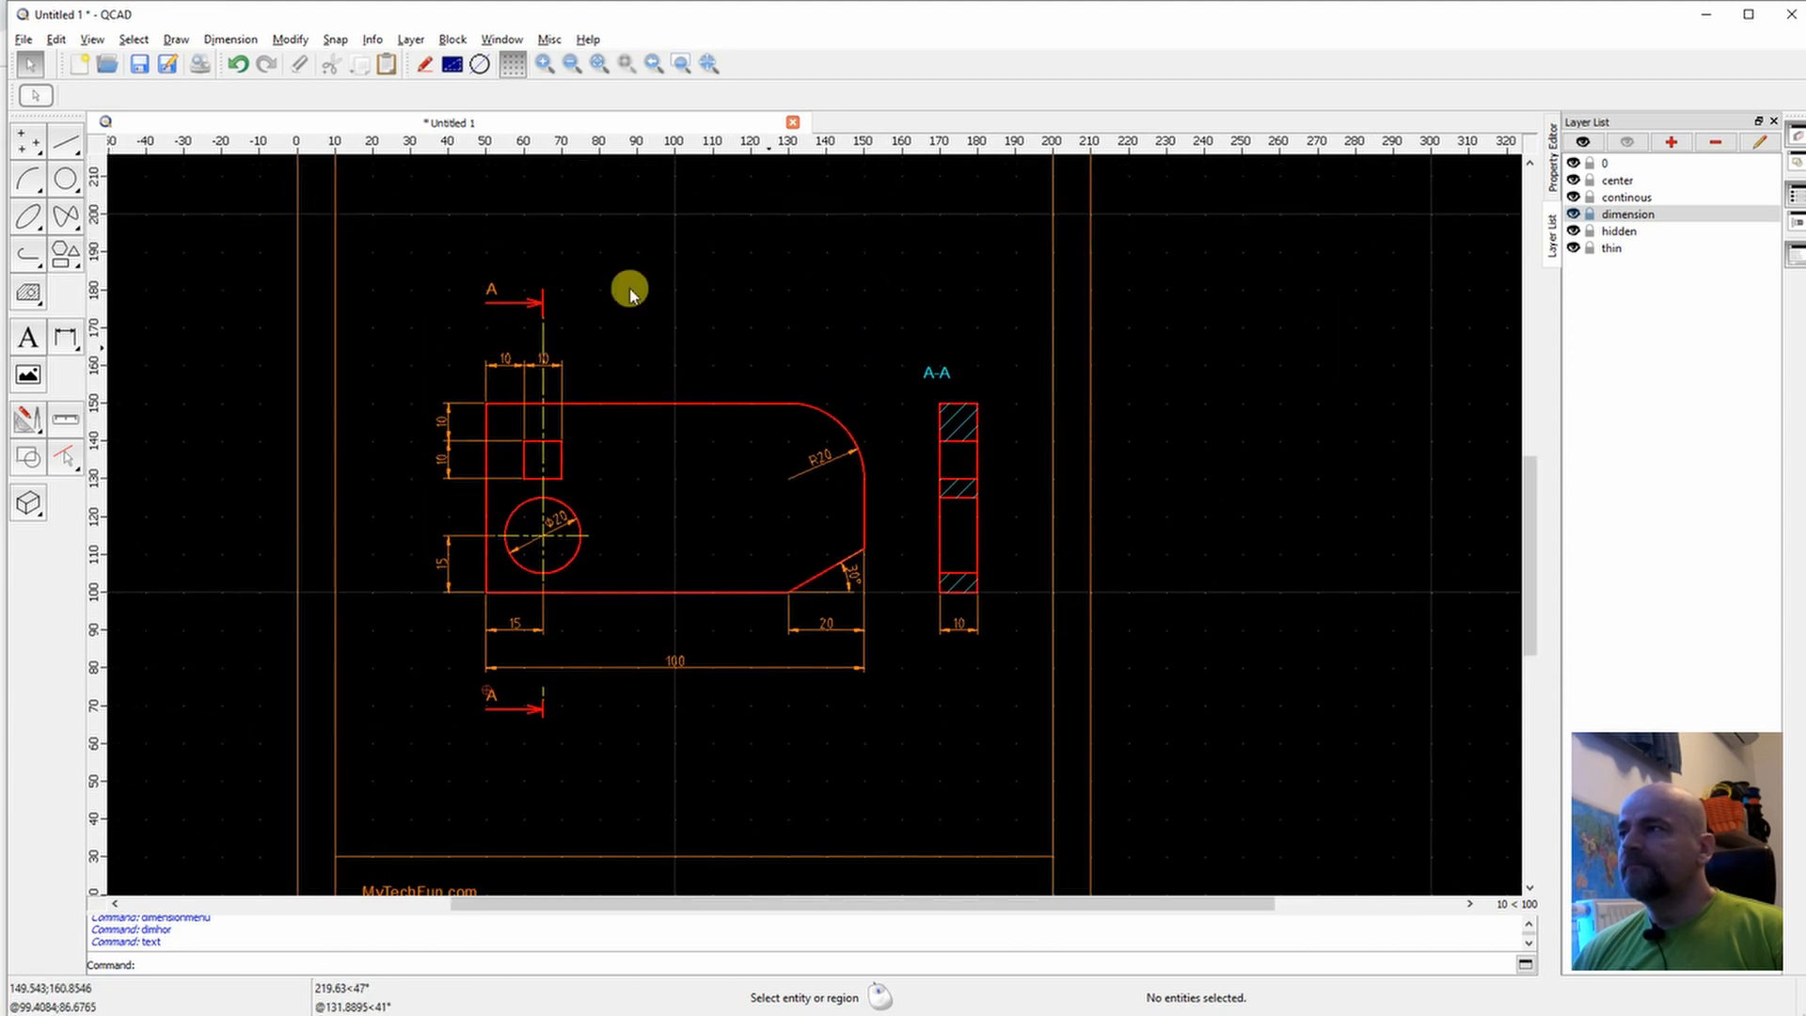
click(23, 43)
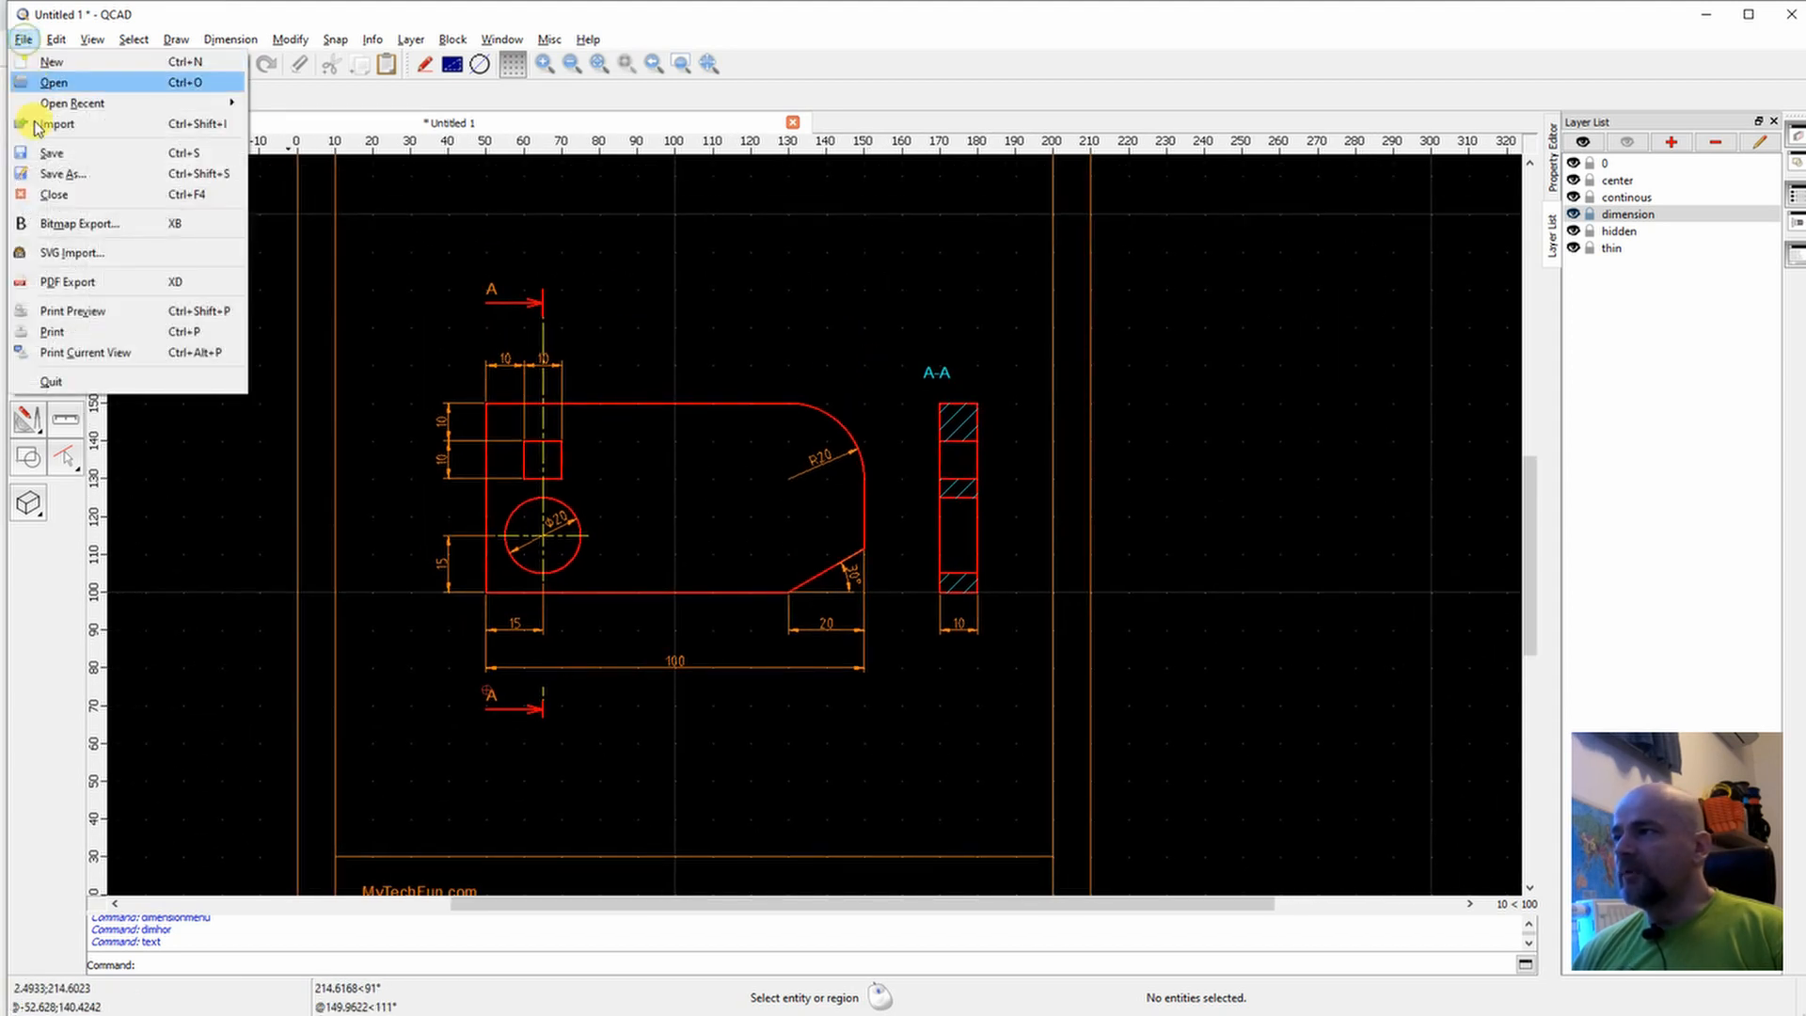
click(81, 308)
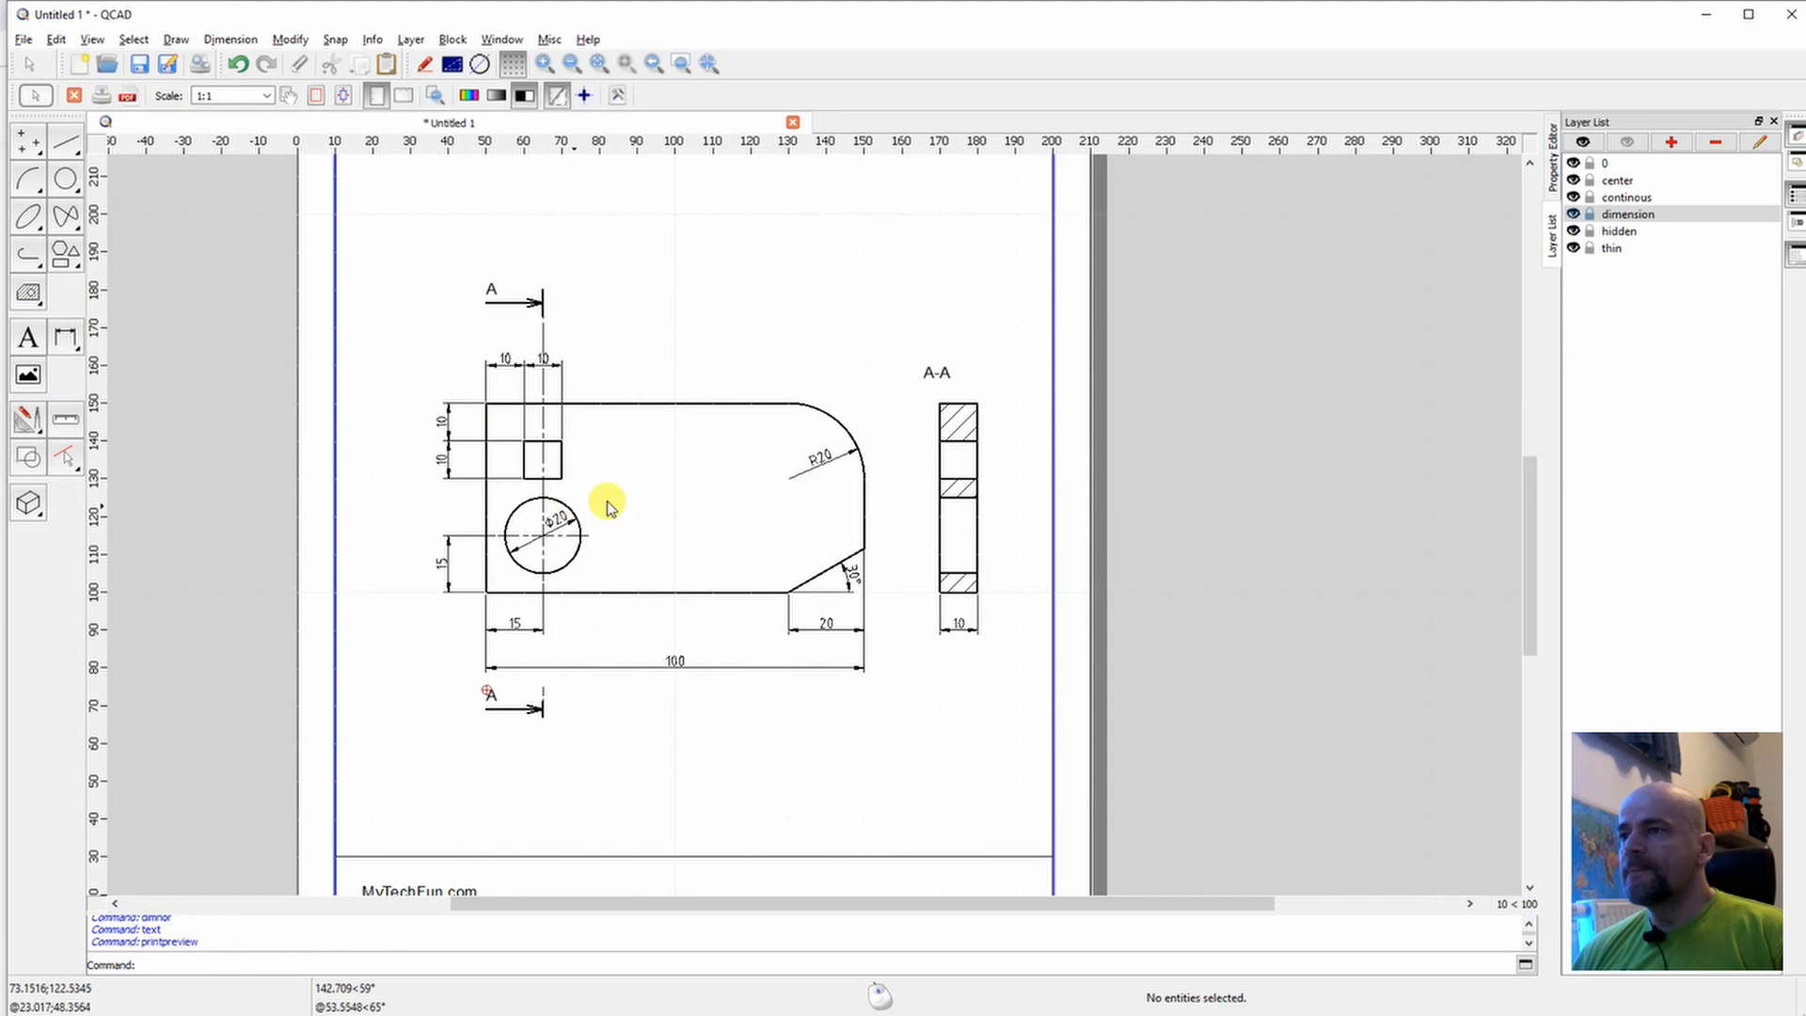
scroll(935, 511, up, 3)
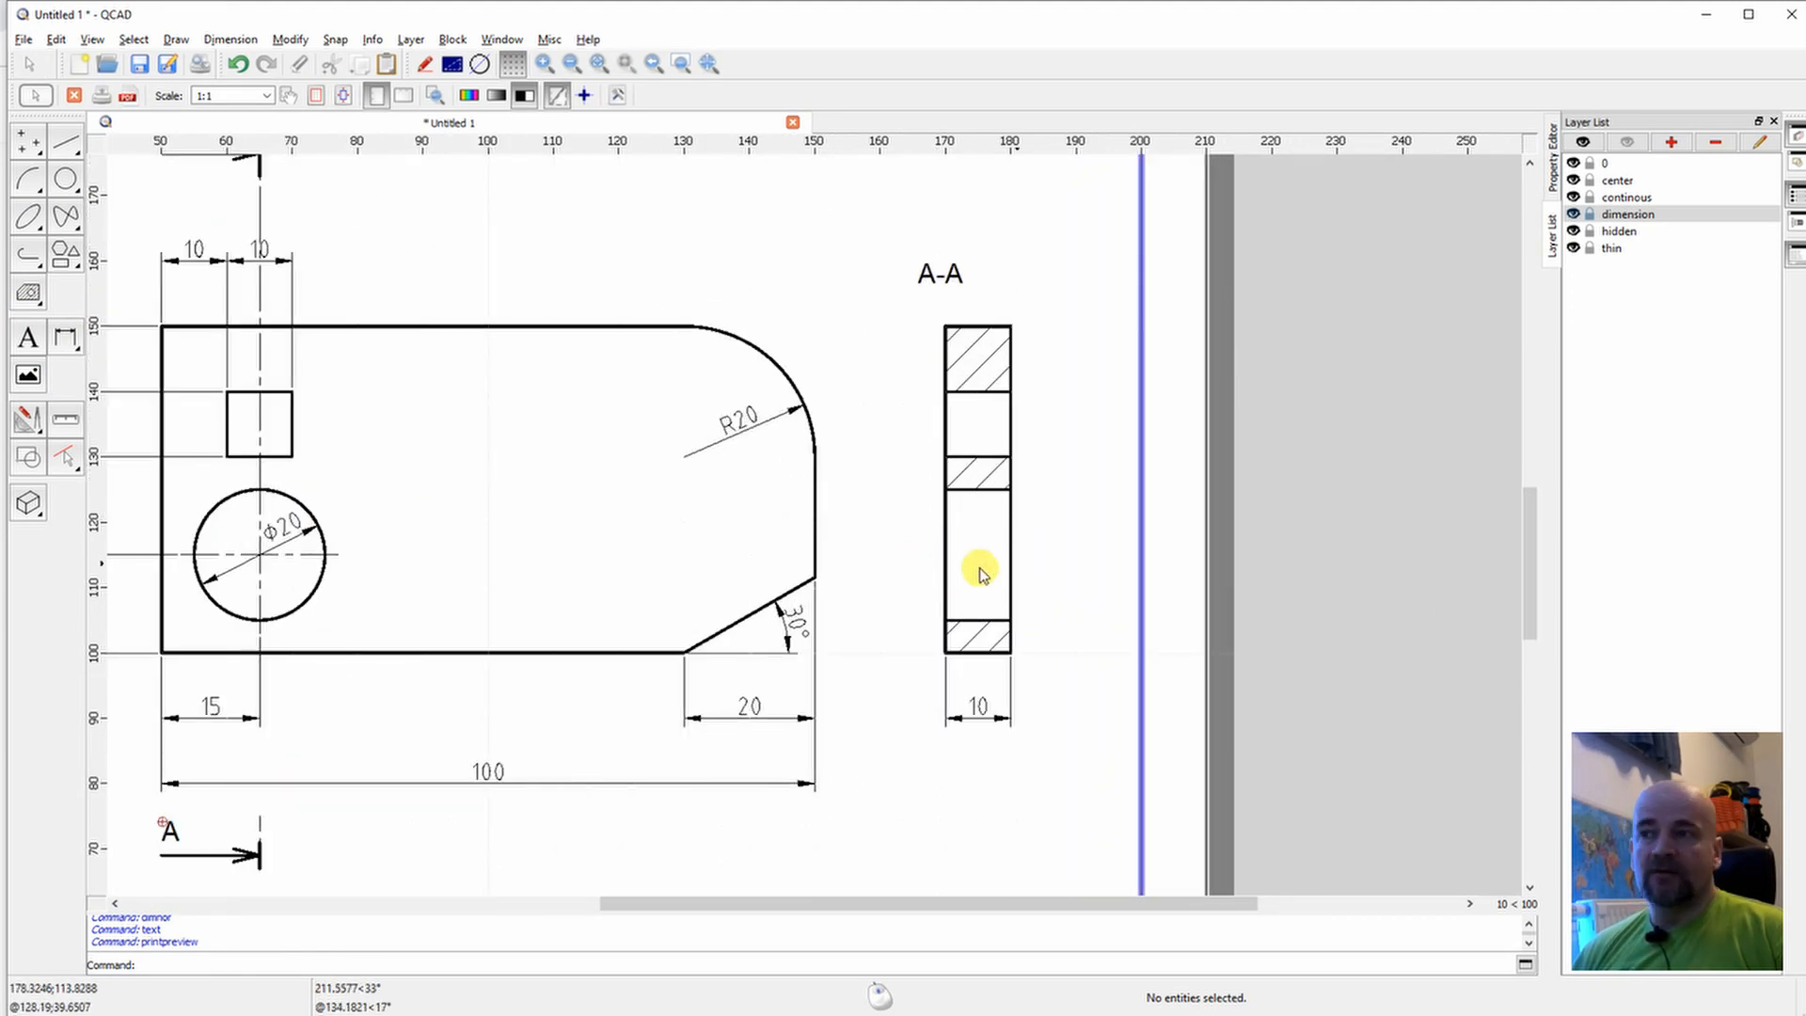
click(73, 95)
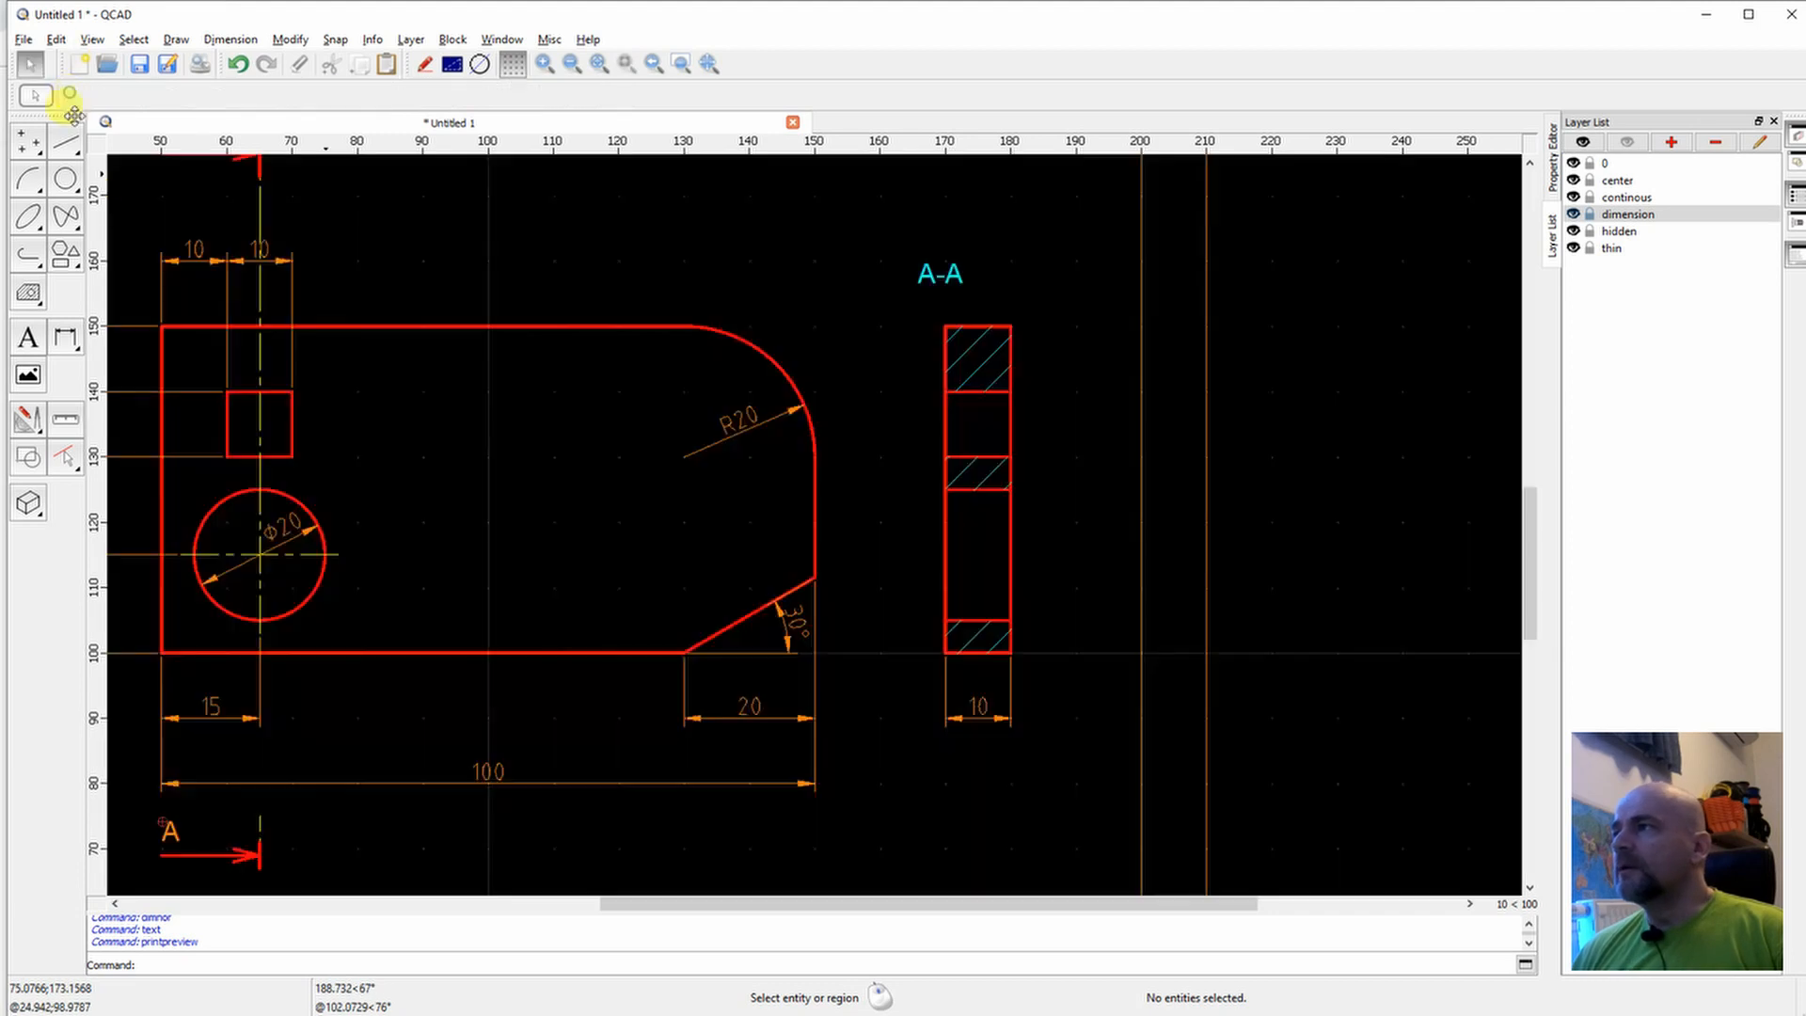
On the center layer, draw a horizontal centre line through the hole in the section view, from 167,115 to 183,115.
click(66, 143)
click(29, 172)
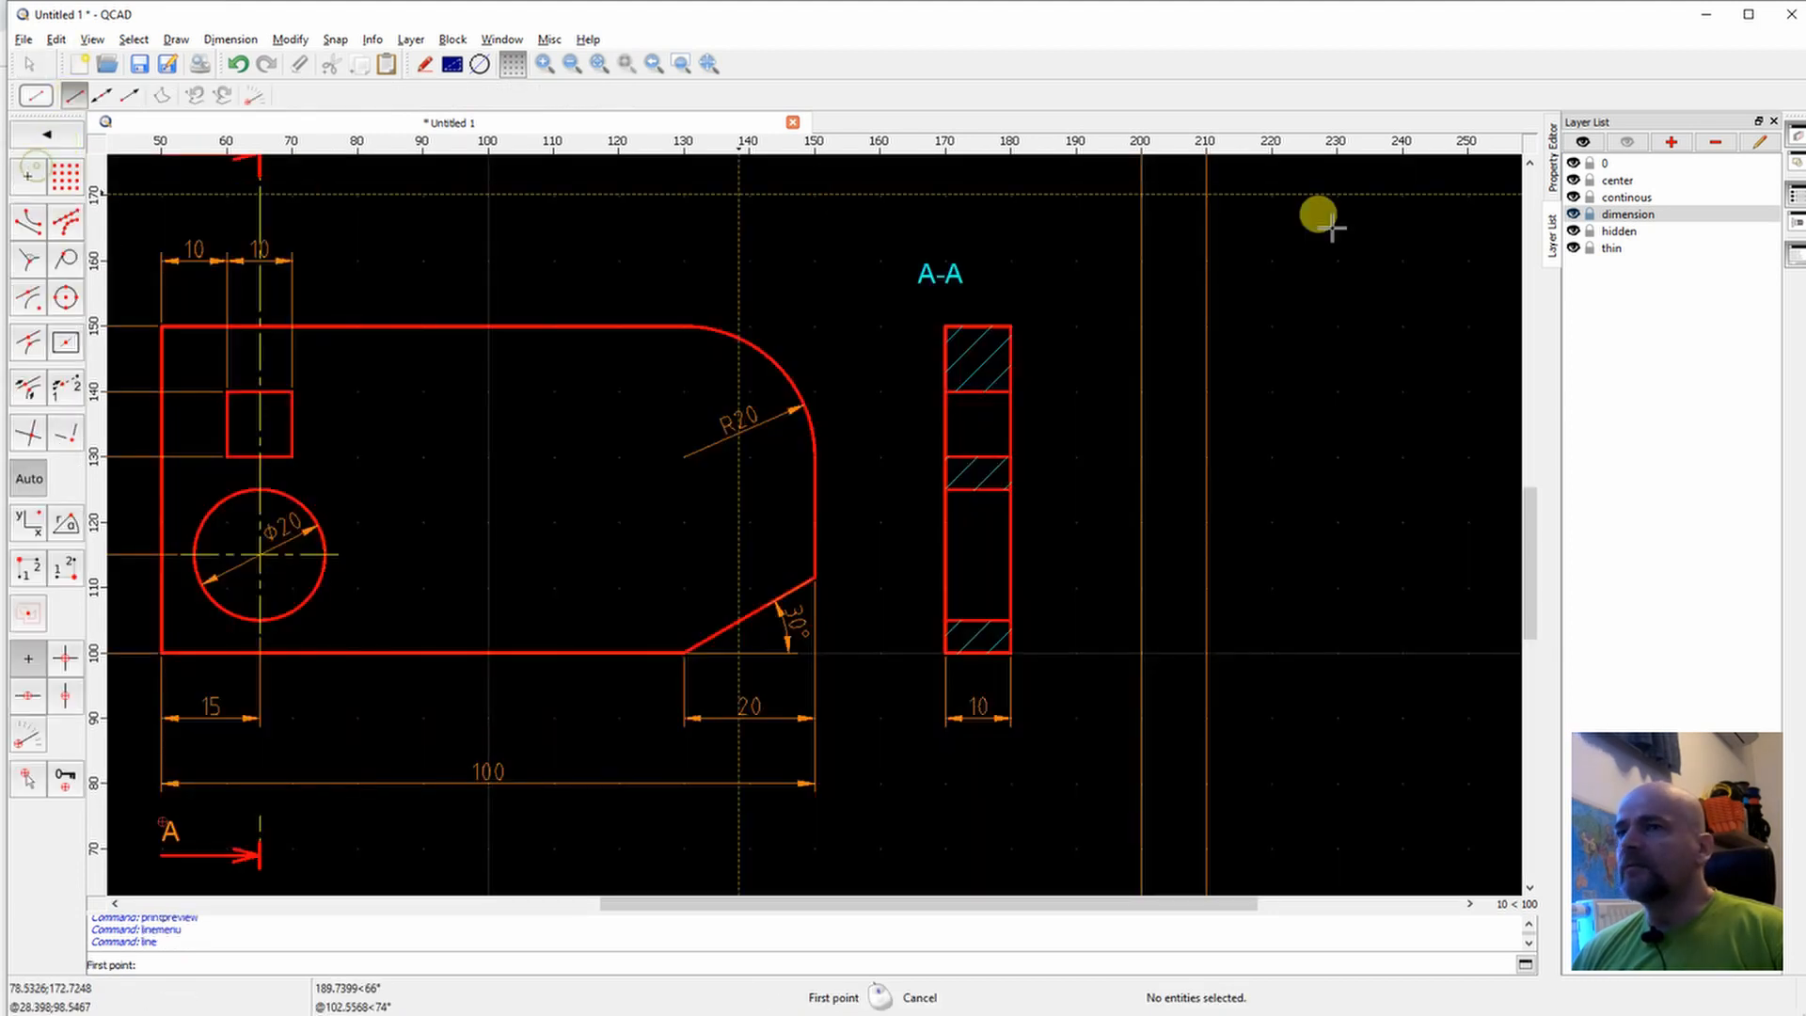
click(1622, 179)
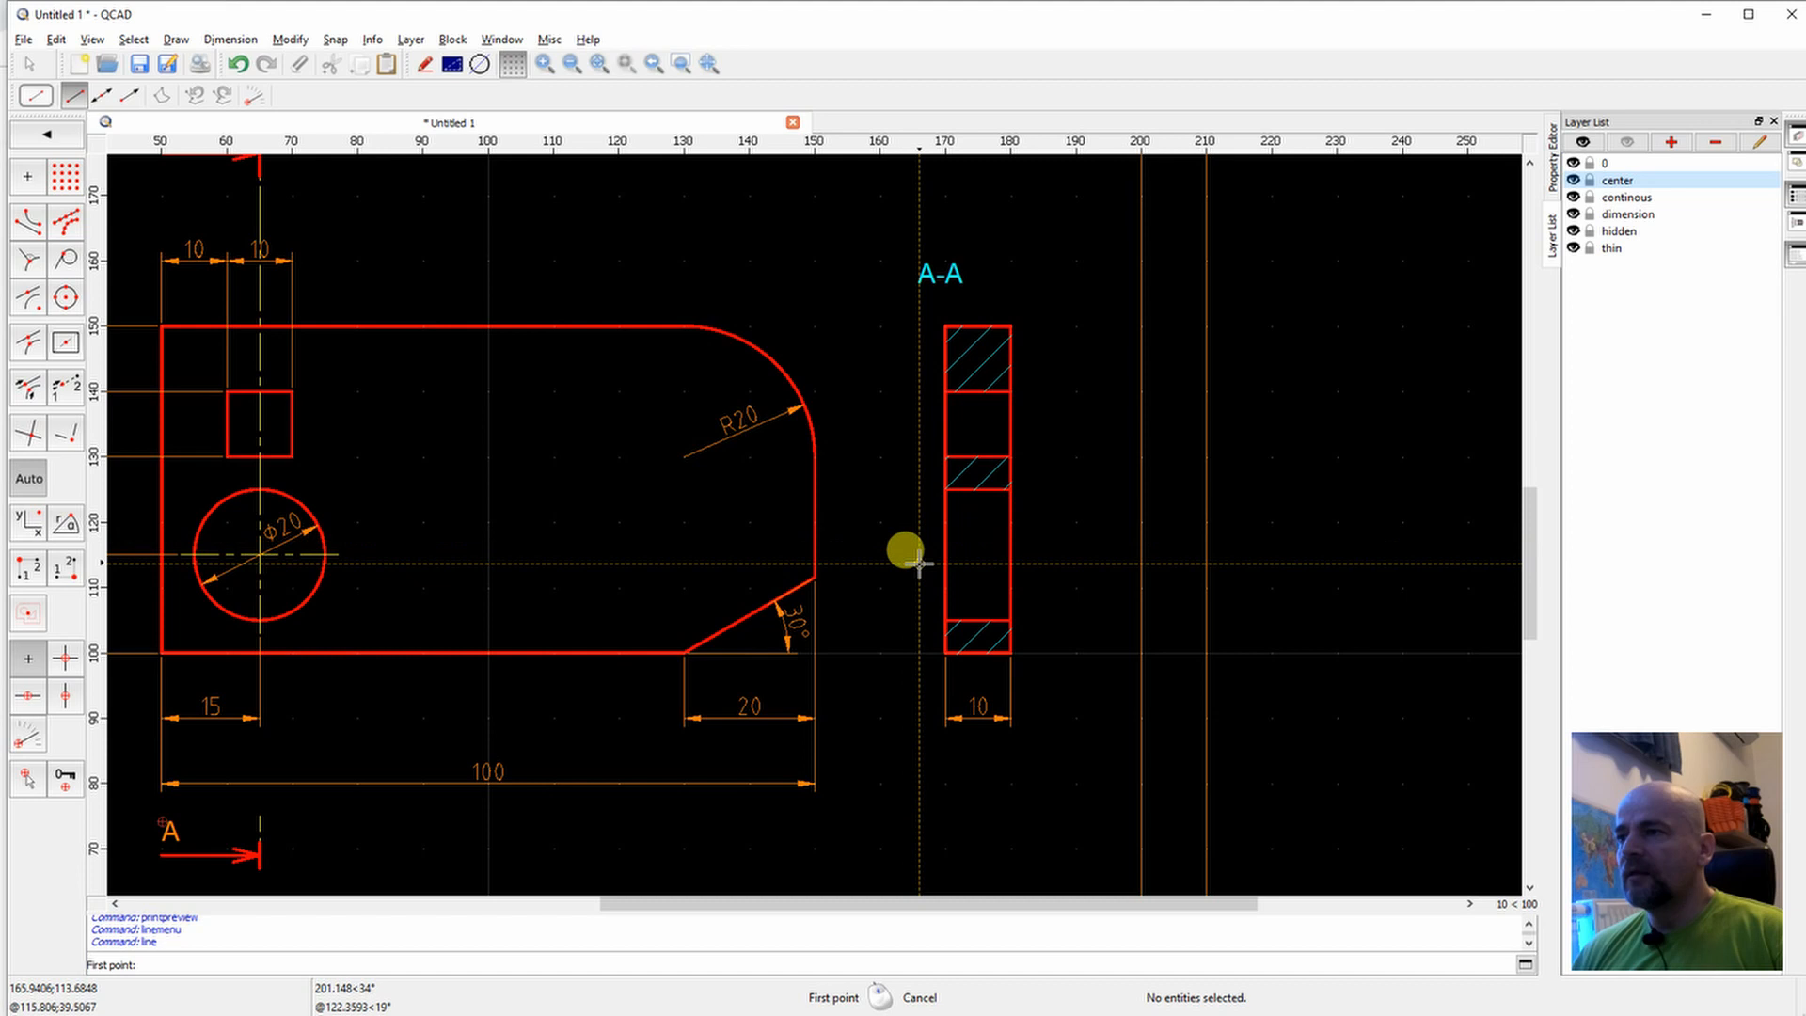
scroll(916, 562, up, 4)
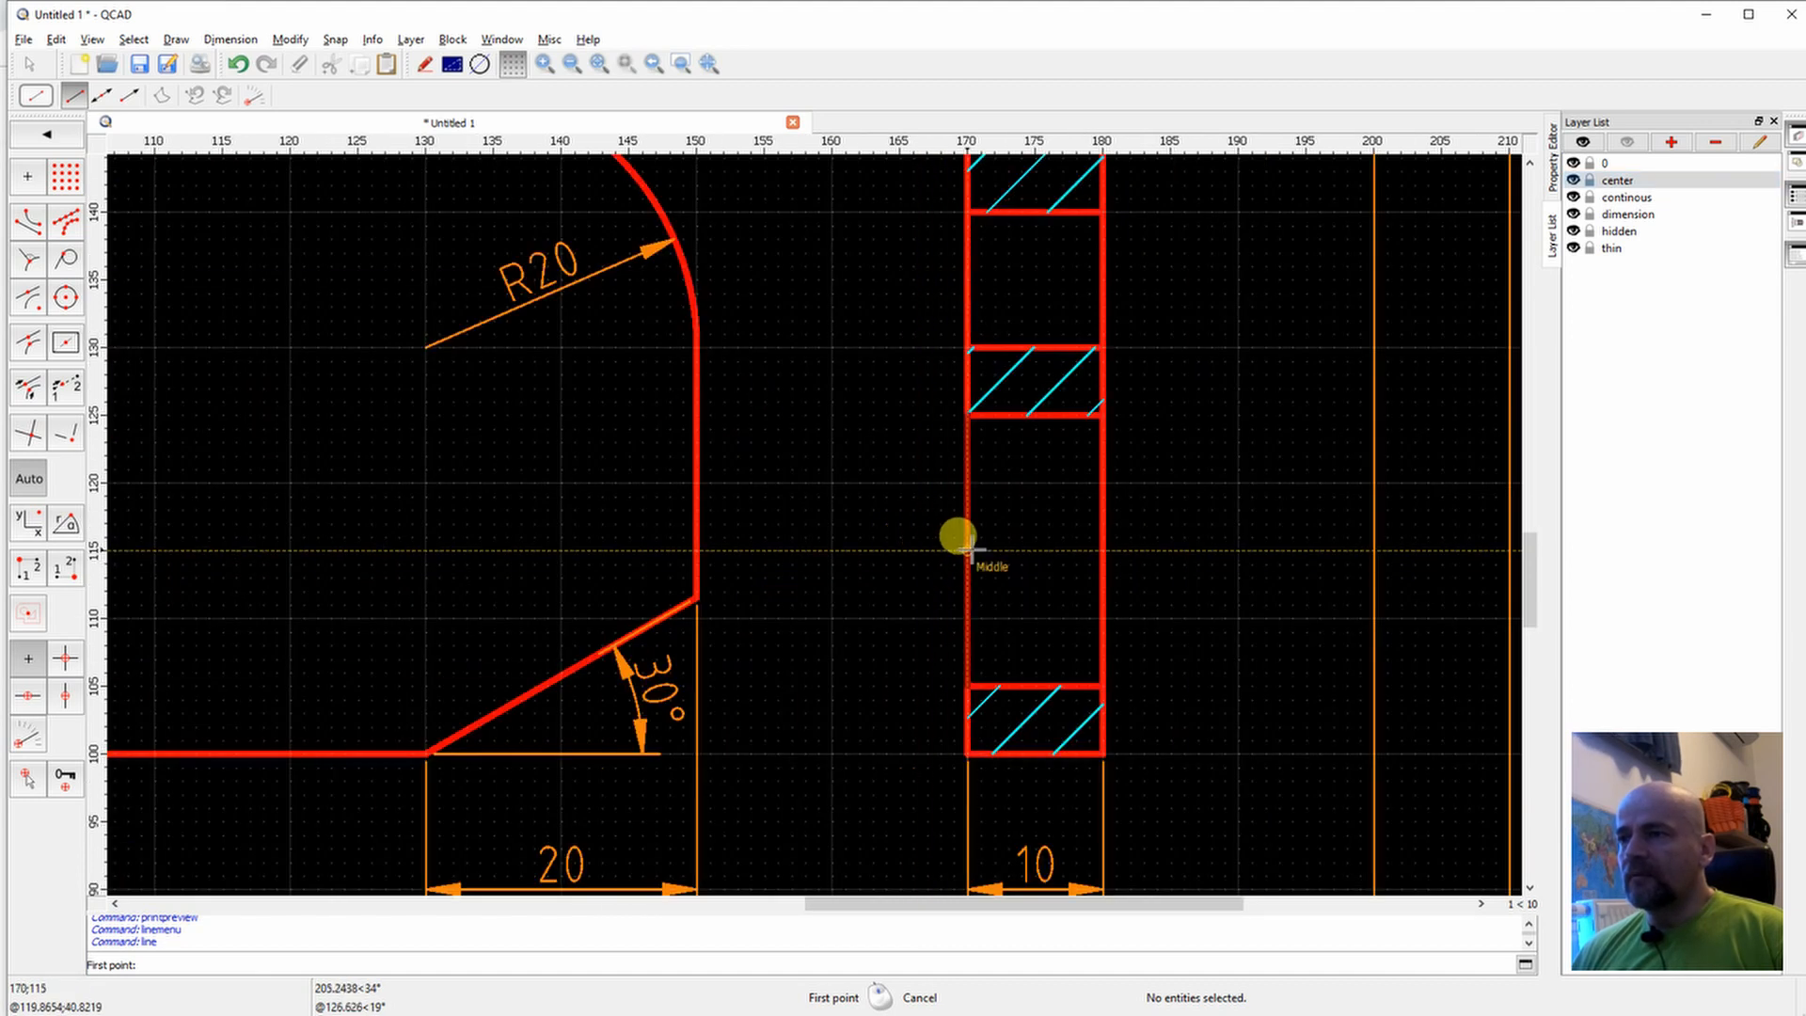
click(926, 550)
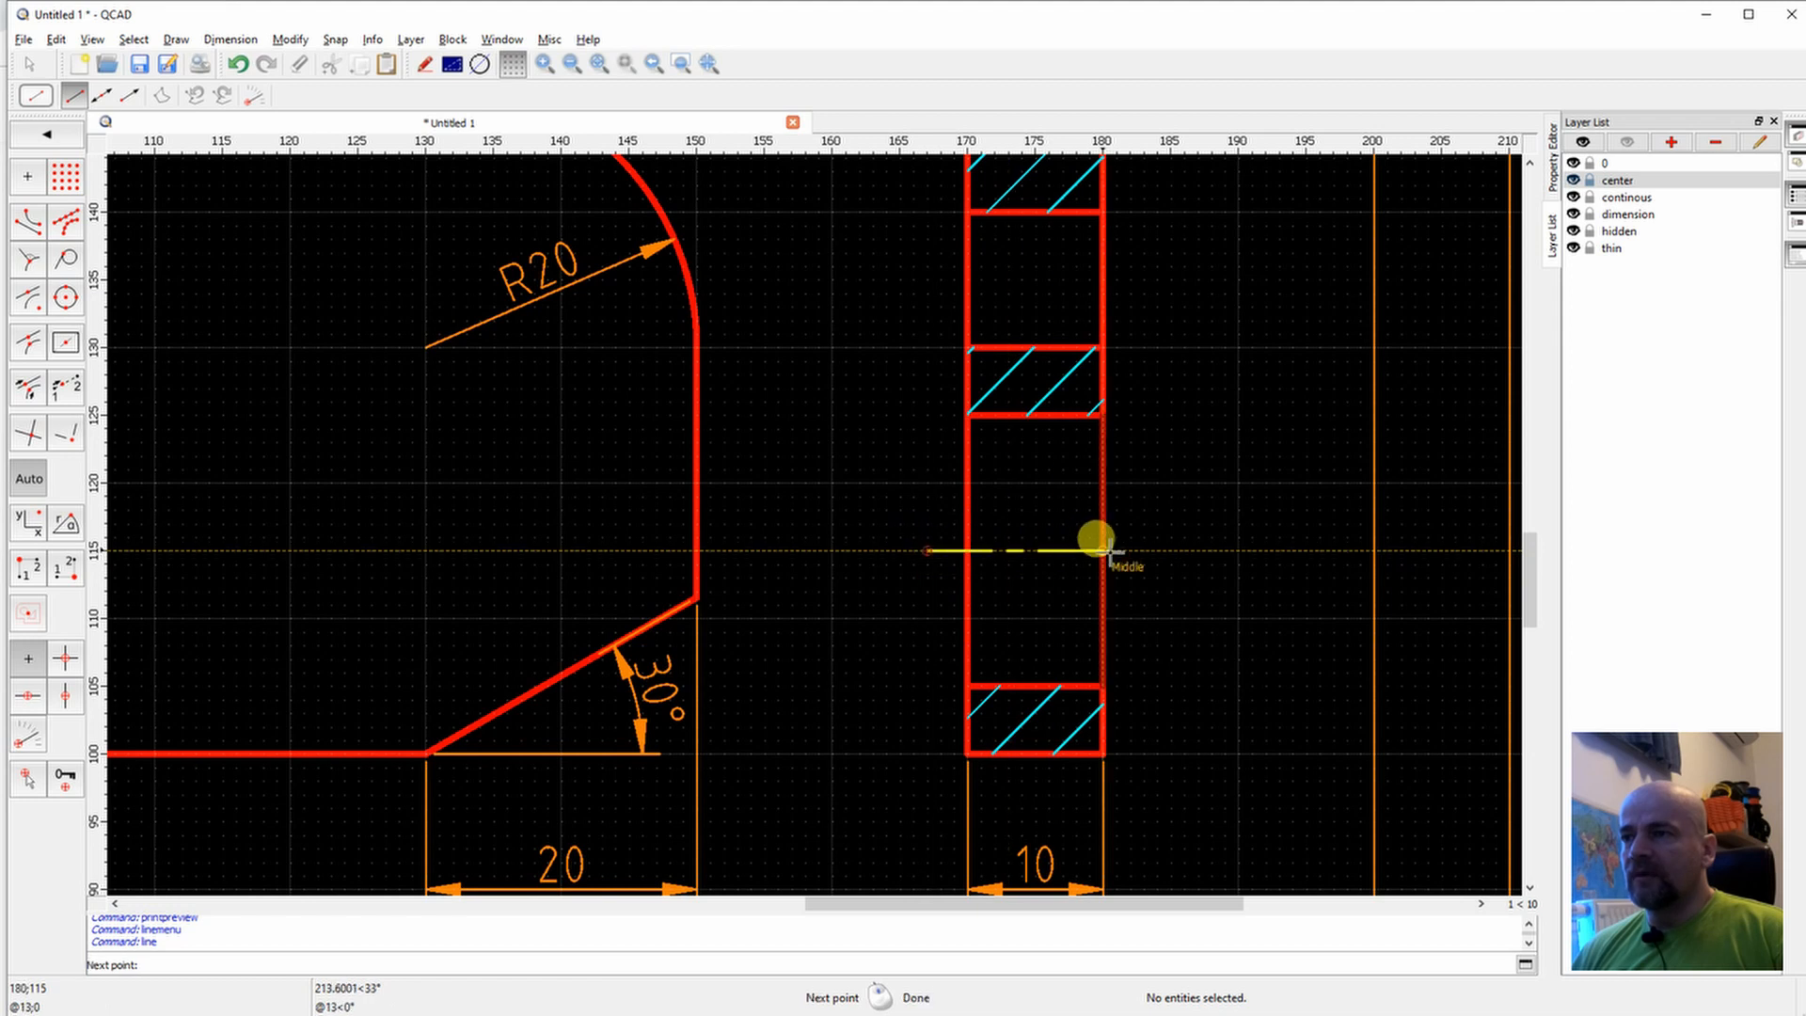
click(1143, 553)
scroll(1081, 532, down, 4)
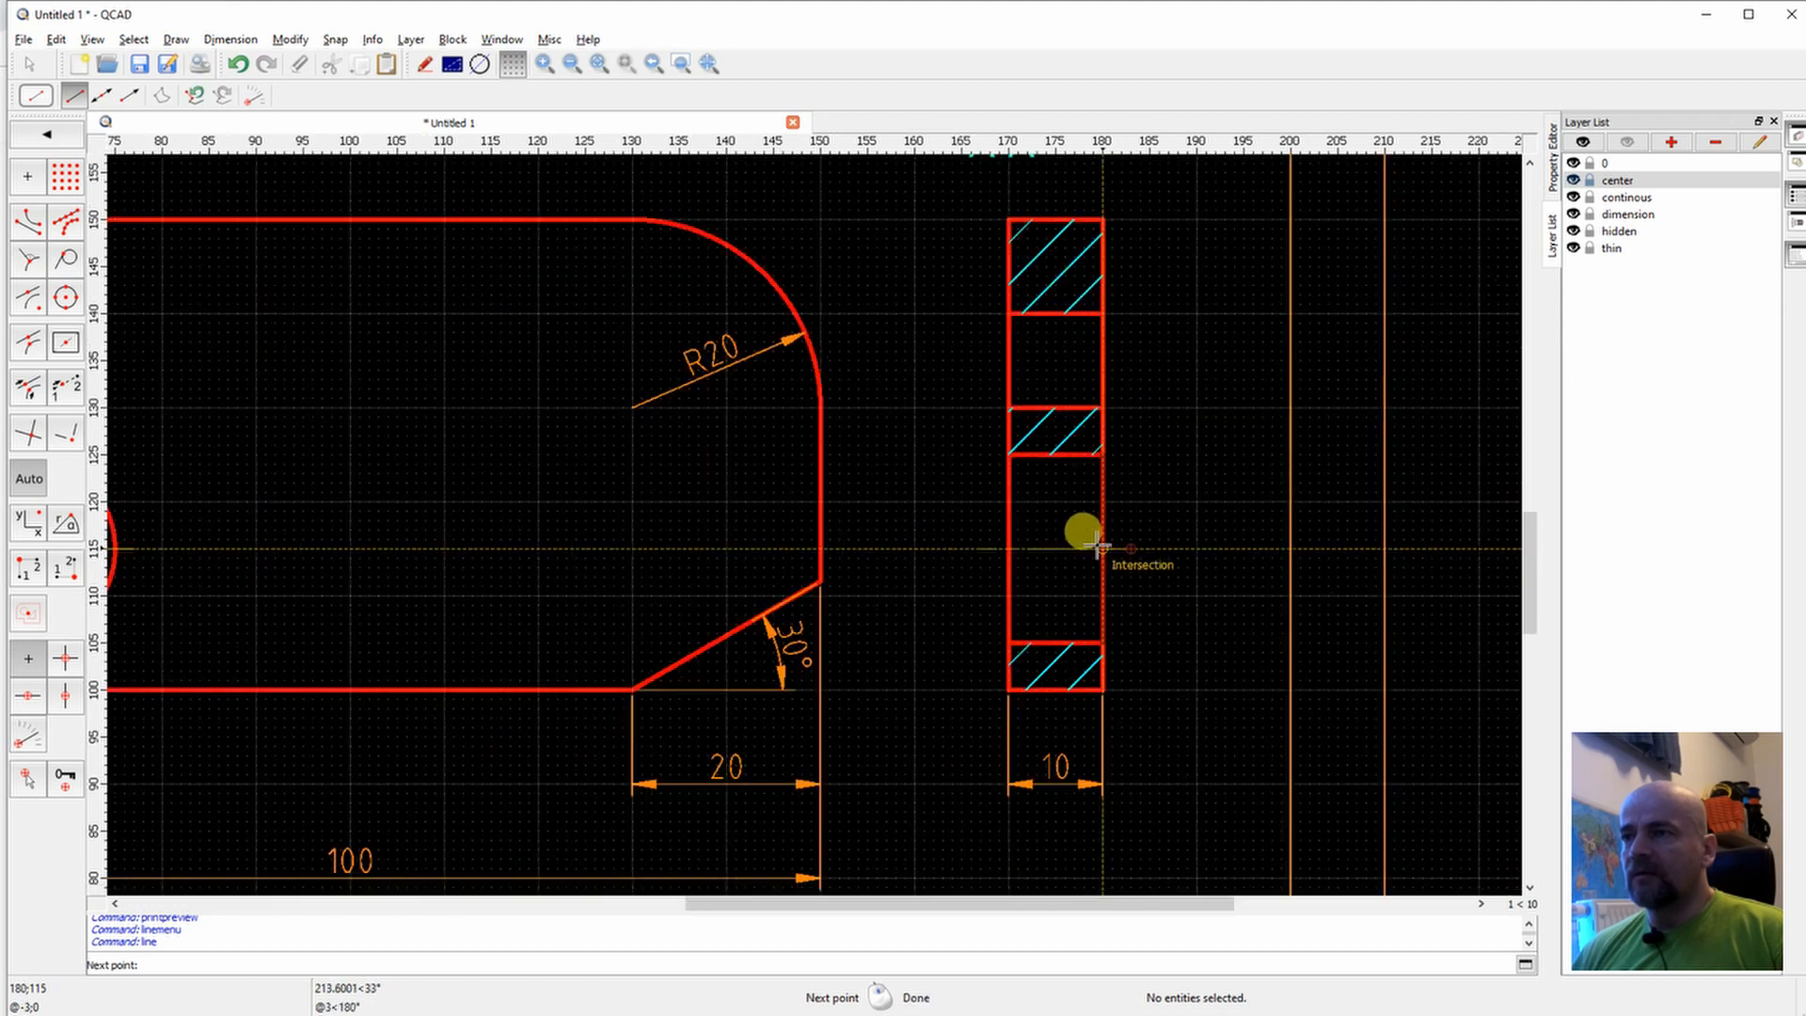
right_click(978, 642)
right_click(978, 642)
scroll(978, 639, down, 2)
scroll(971, 604, up, 1)
scroll(959, 545, down, 1)
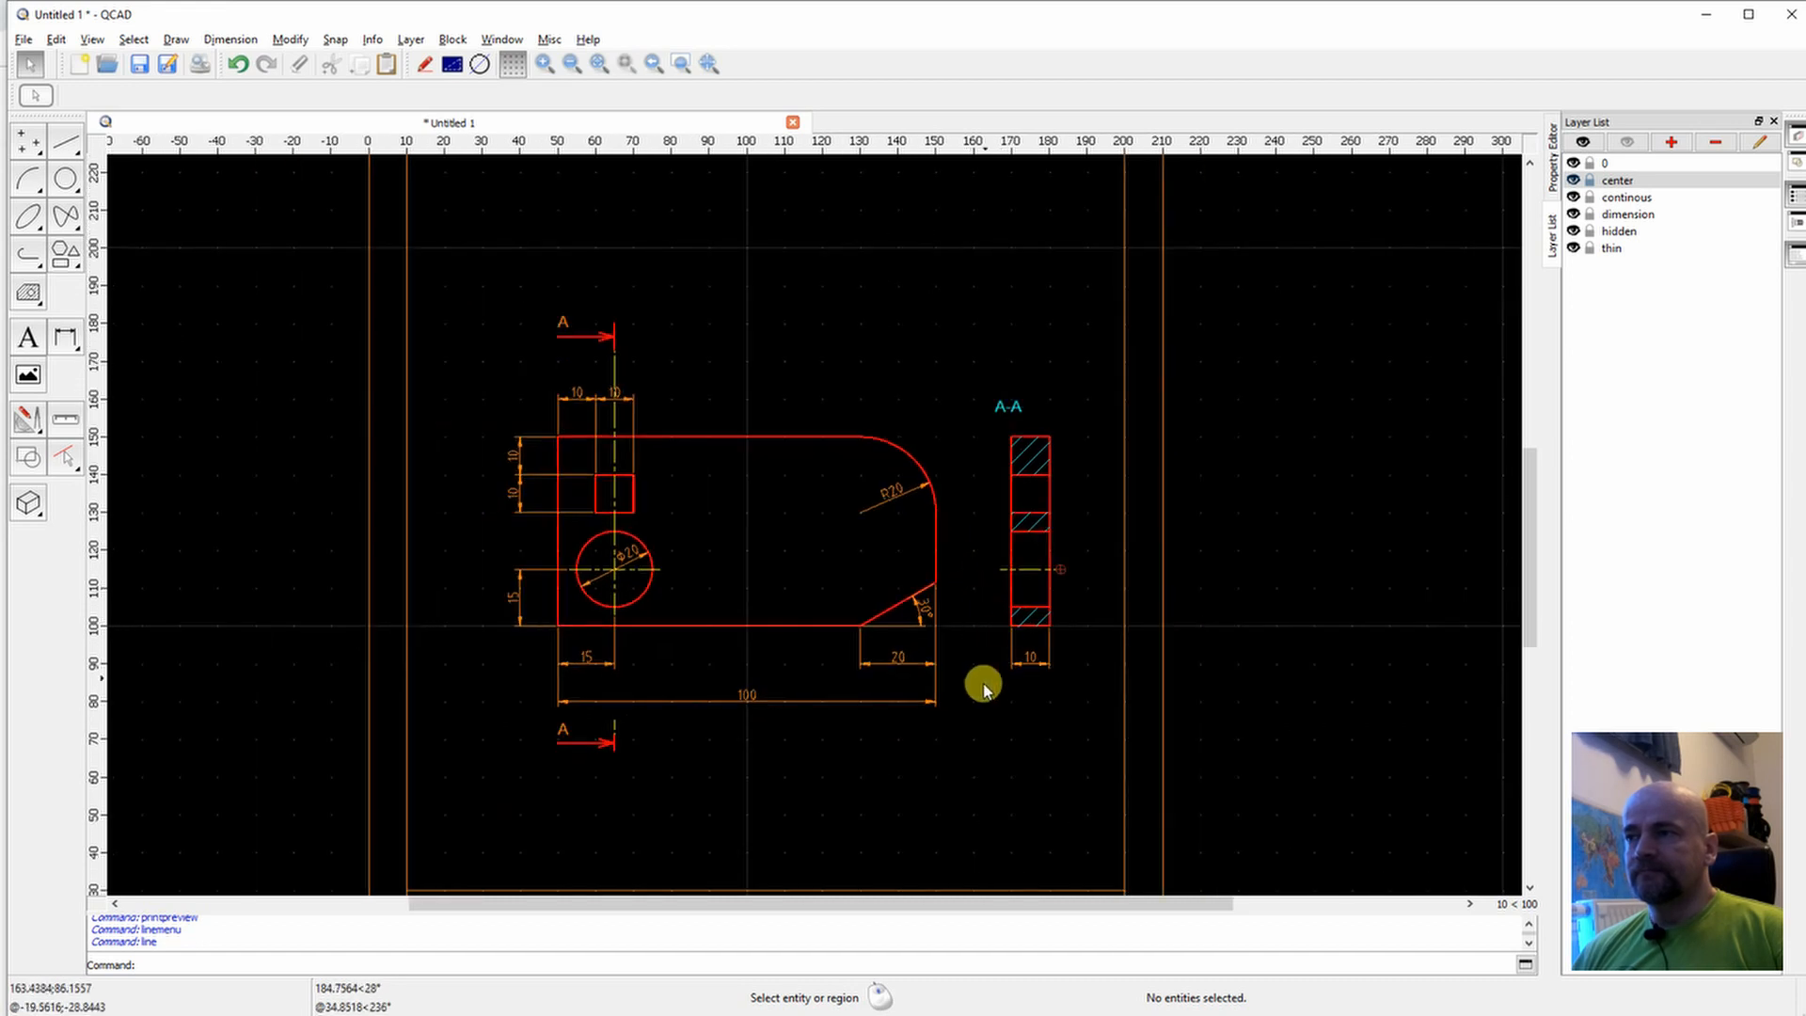